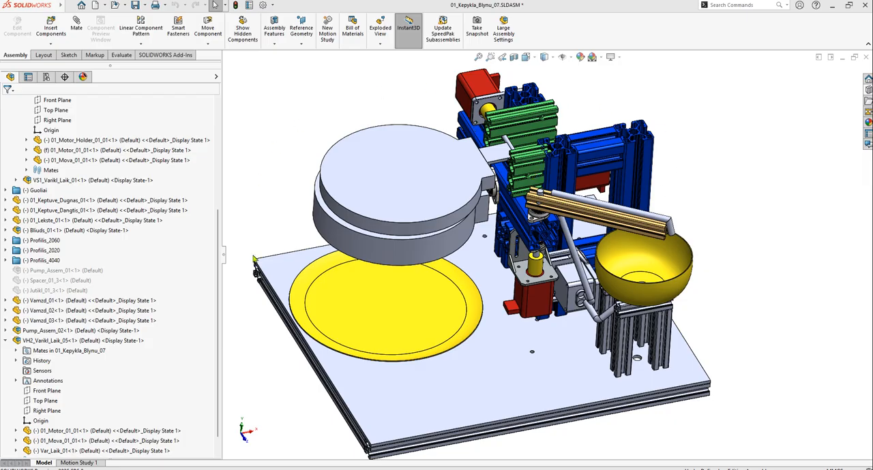
# Collapse the Varikliai folder and the VH2_Varikl_Laik_05 subassembly in the assembly's component tree
pyautogui.scroll(3, 382, 243)
pyautogui.scroll(-2, 589, 254)
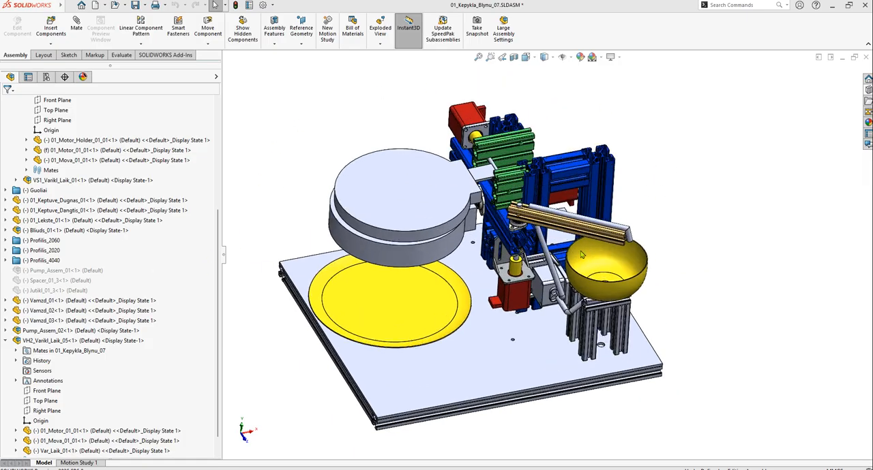
pyautogui.scroll(5, 83, 206)
pyautogui.scroll(1, 84, 206)
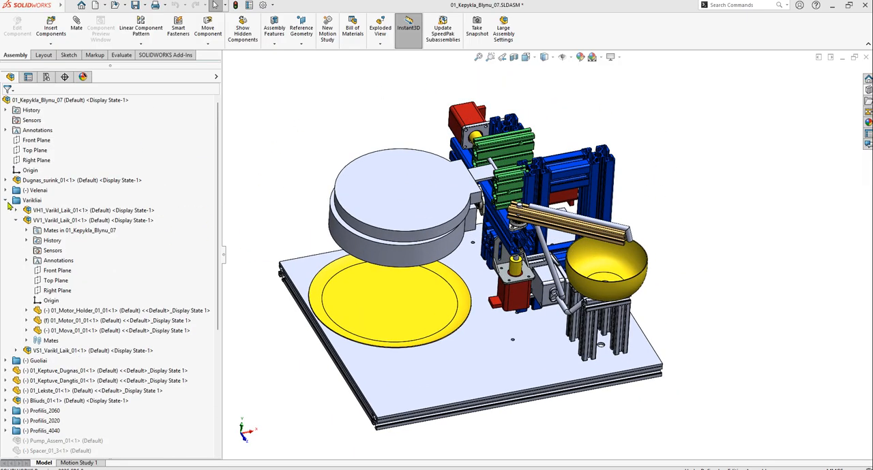
pyautogui.click(6, 201)
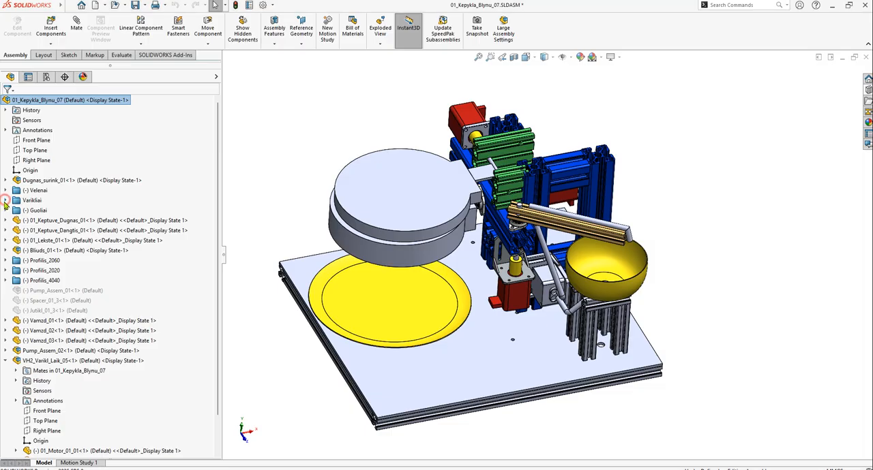
pyautogui.click(6, 361)
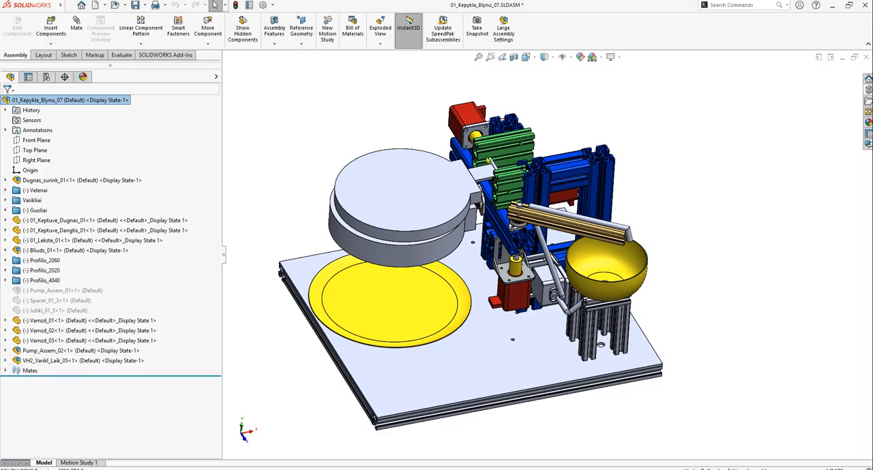
# Locate the VH2_Varikl_Laik_05 motor subassembly and open it as its own document
pyautogui.scroll(-5, 485, 154)
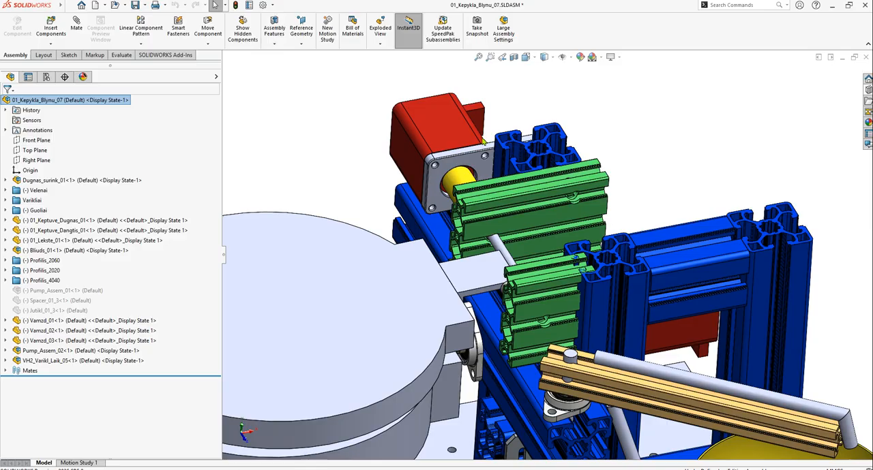
pyautogui.scroll(-2, 437, 142)
pyautogui.click(436, 141)
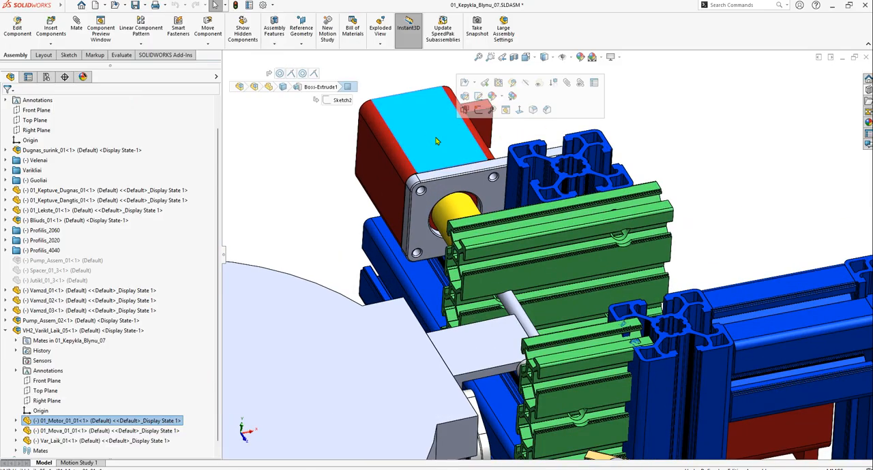
pyautogui.scroll(4, 474, 177)
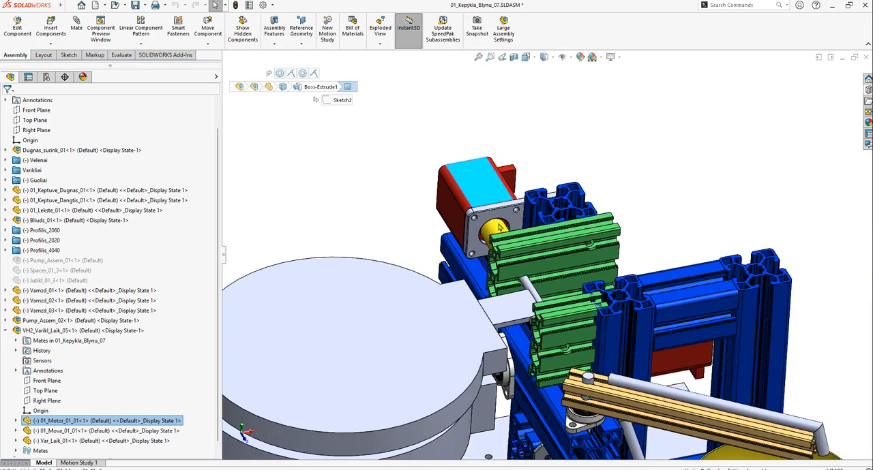
pyautogui.scroll(-3, 497, 231)
pyautogui.scroll(2, 510, 253)
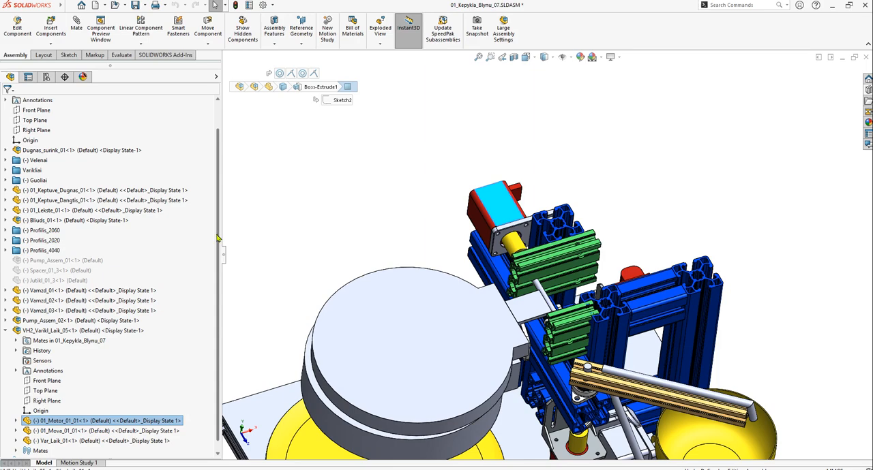
pyautogui.scroll(-1, 218, 237)
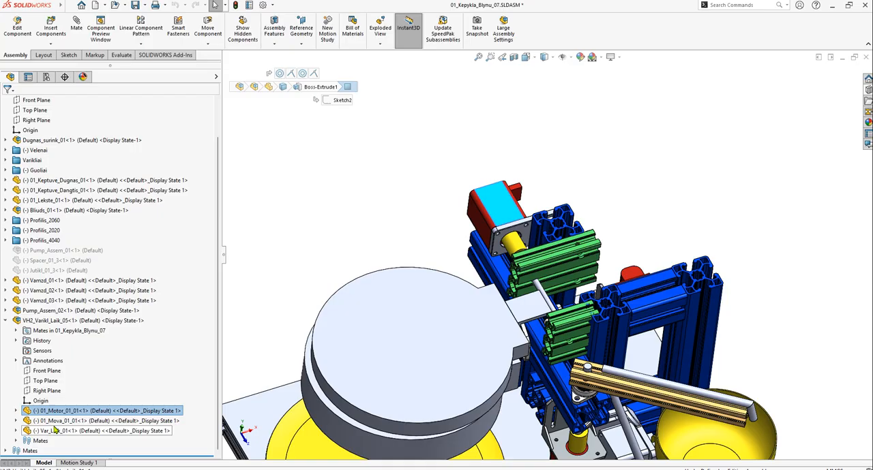
pyautogui.click(38, 321)
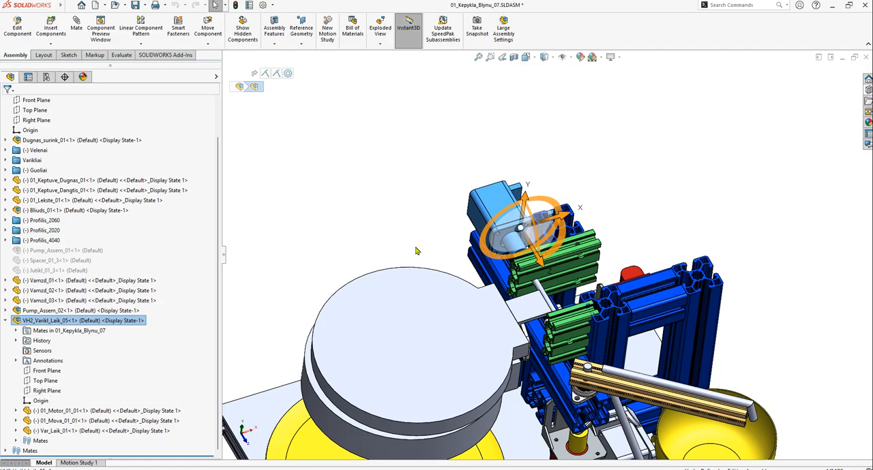
pyautogui.scroll(-5, 512, 239)
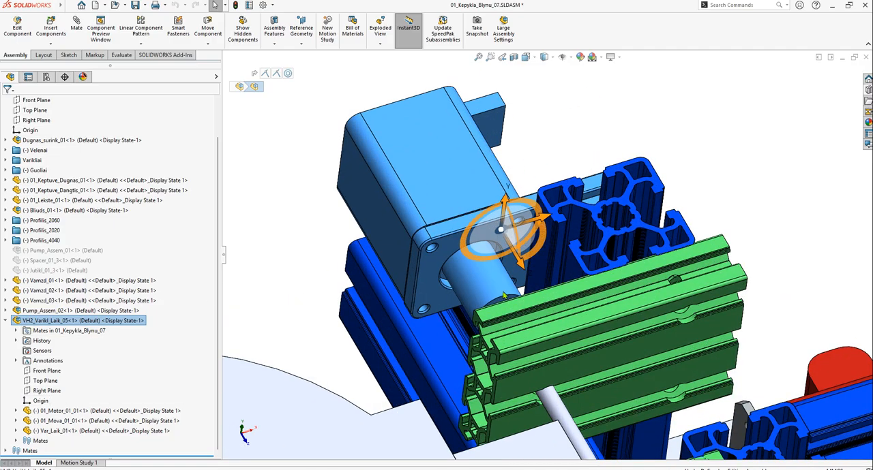
pyautogui.rightClick(45, 324)
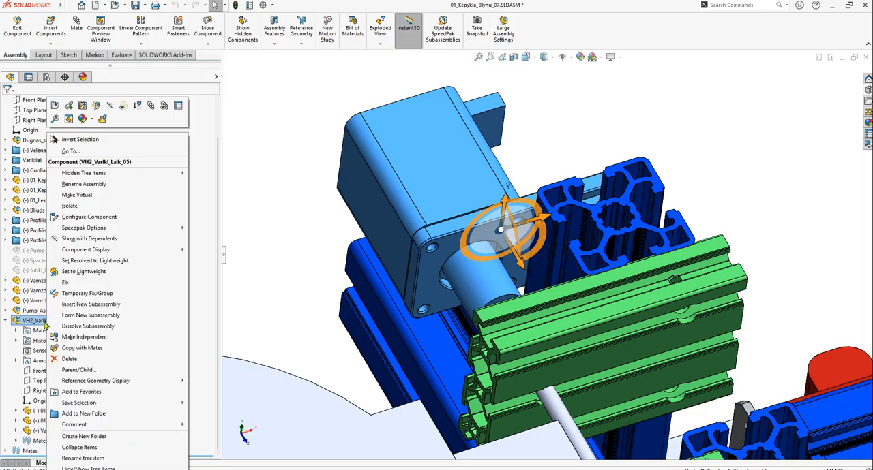
pyautogui.click(69, 105)
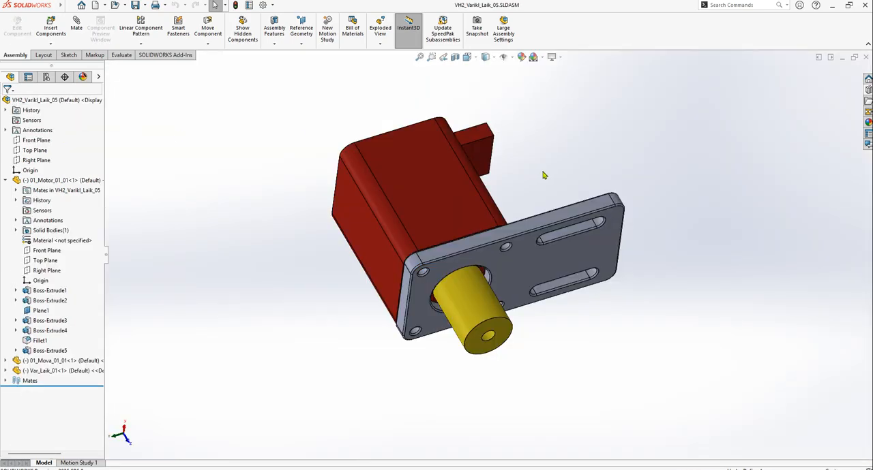
# Collapse the 01_Motor_01_01 component and identify the motor, 01_Mova_01_01 and Var_Laik_01 parts in the subassembly
pyautogui.scroll(3, 537, 204)
pyautogui.moveTo(538, 236); pyautogui.dragTo(623, 243, button='middle')
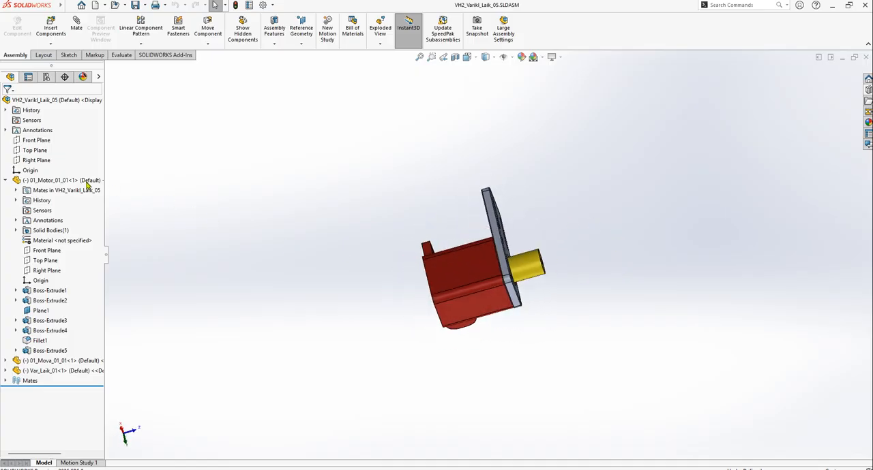
pyautogui.click(6, 180)
pyautogui.click(33, 180)
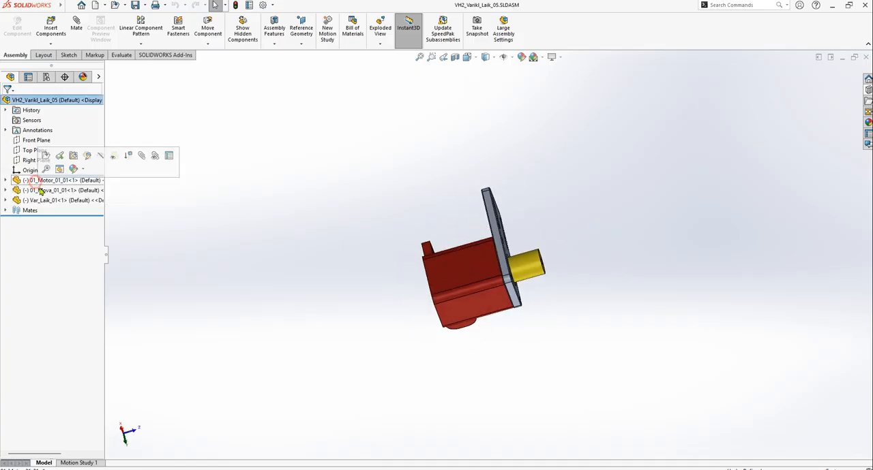
pyautogui.click(42, 192)
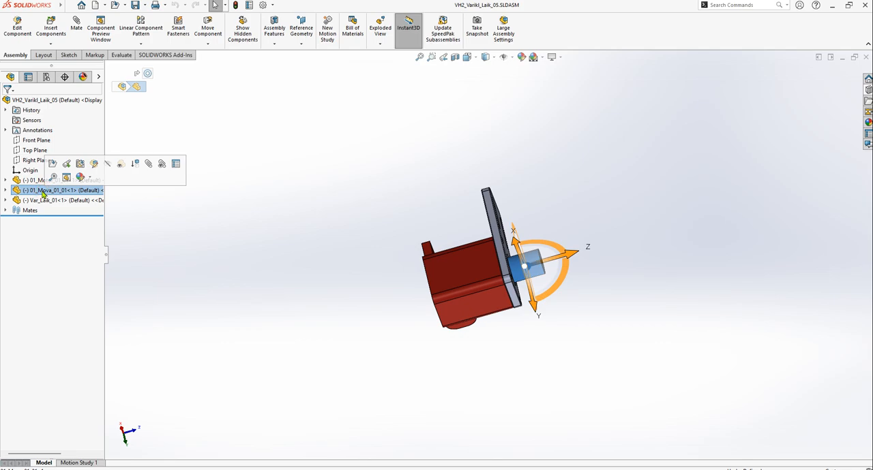
pyautogui.click(41, 200)
pyautogui.click(629, 260)
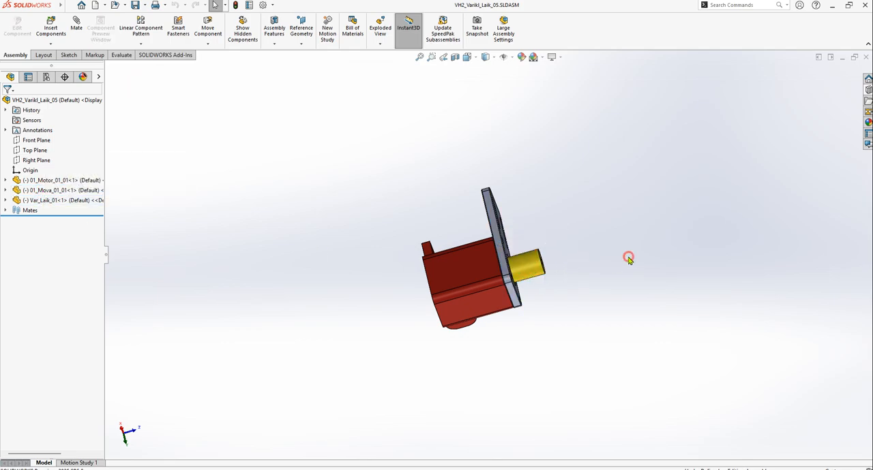
# Examine the motor, its slotted mounting plate and the shaft coupling from several angles
pyautogui.scroll(-5, 537, 270)
pyautogui.moveTo(549, 298); pyautogui.dragTo(510, 317, button='middle')
pyautogui.scroll(-3, 424, 278)
pyautogui.moveTo(428, 274); pyautogui.dragTo(428, 343, button='middle')
pyautogui.scroll(5, 473, 305)
pyautogui.click(593, 214)
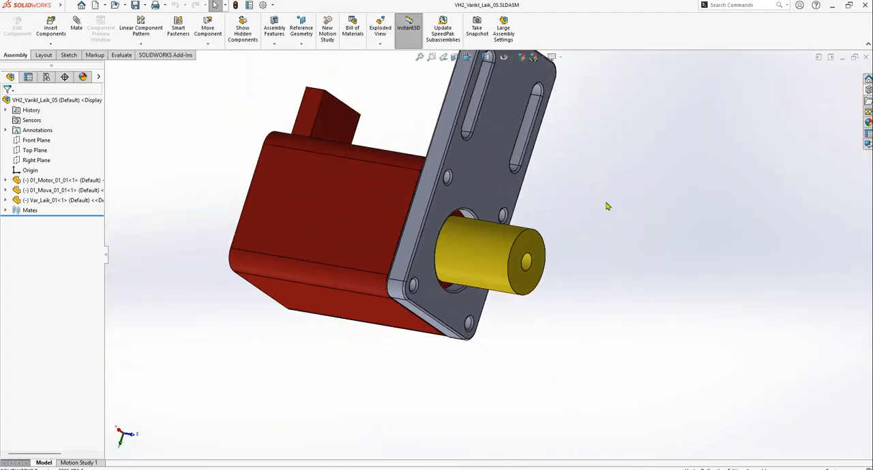
pyautogui.scroll(3, 580, 208)
pyautogui.scroll(-1, 561, 206)
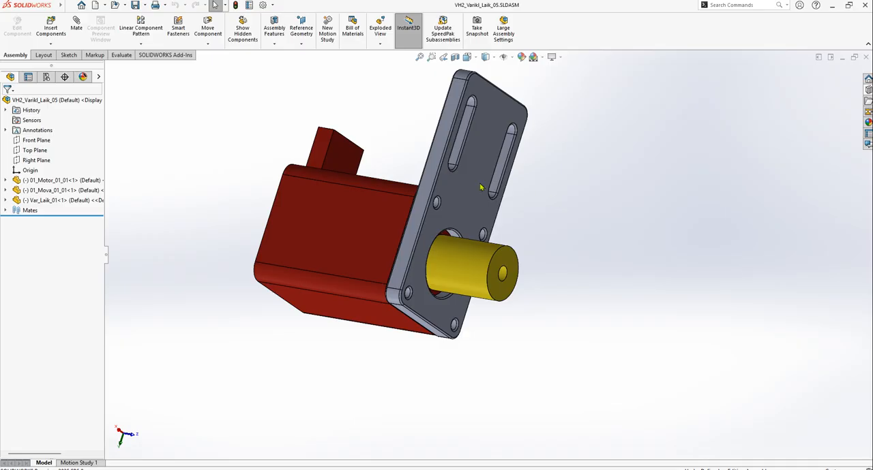
# Create a new drawing from the motor subassembly on a standard A4 (ISO) sheet with the sheet format displayed
pyautogui.click(106, 6)
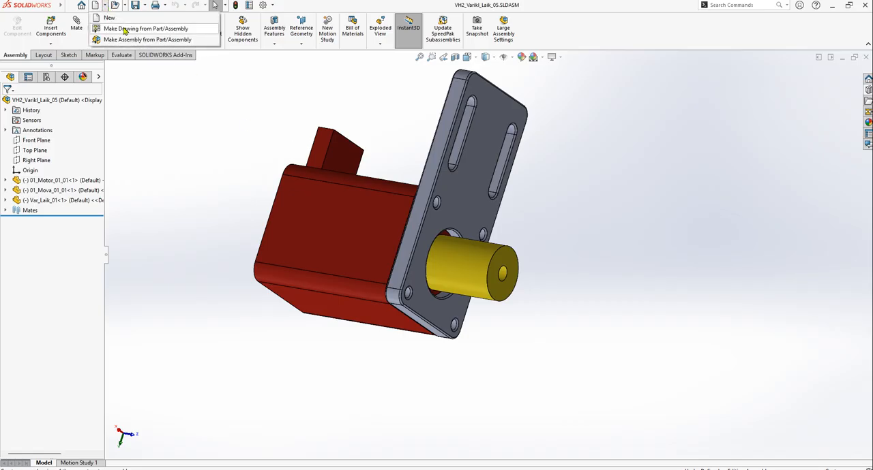
pyautogui.click(186, 30)
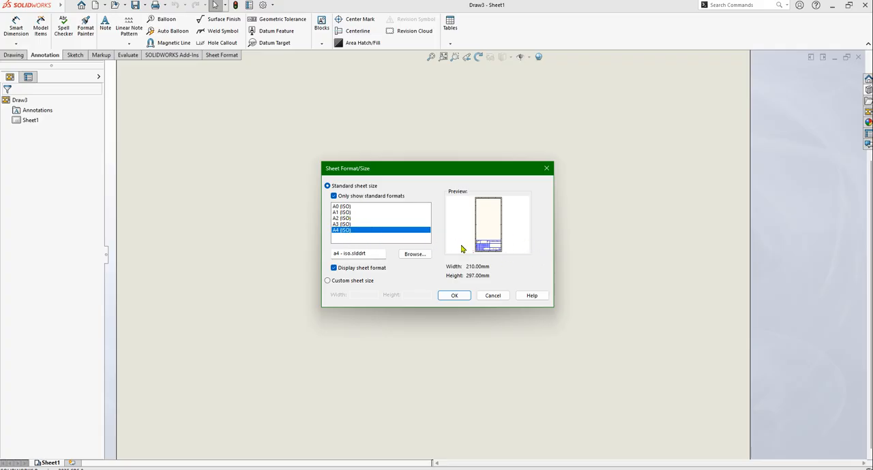
pyautogui.click(452, 294)
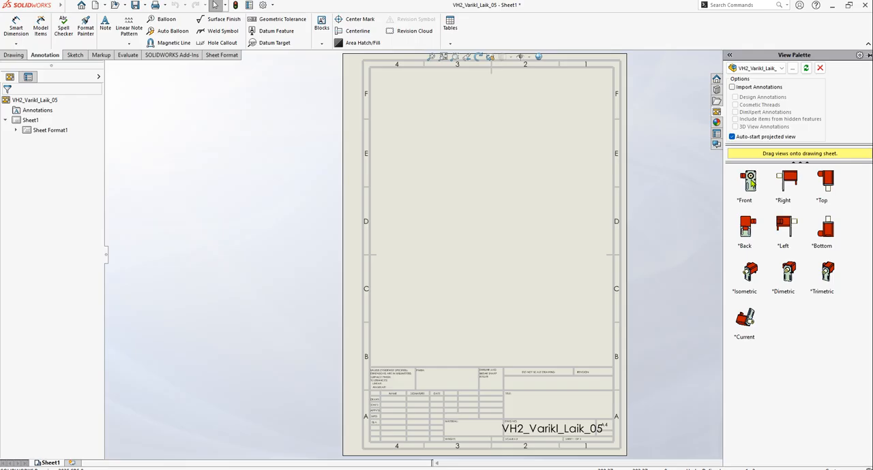
# Place the Right view in the sheet's upper-left area, with one projected view beside it and another below it
pyautogui.click(785, 230)
pyautogui.click(782, 182)
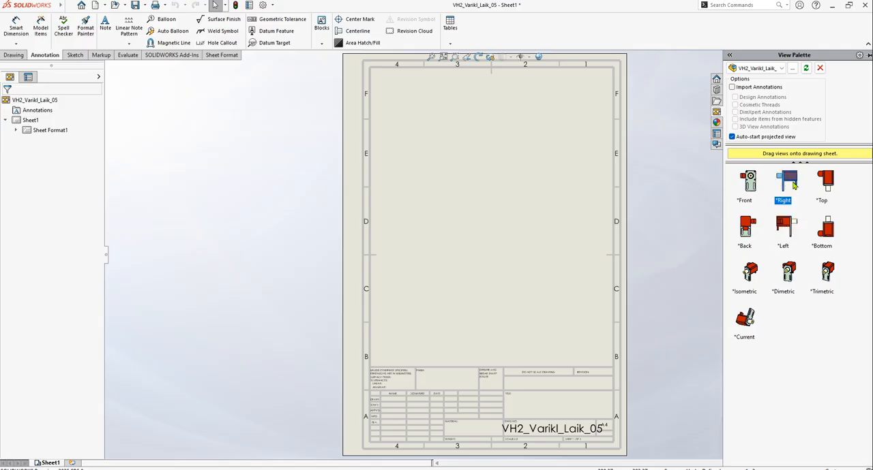
pyautogui.moveTo(788, 183)
pyautogui.mouseDown()
pyautogui.moveTo(473, 164)
pyautogui.moveTo(431, 149)
pyautogui.mouseUp()
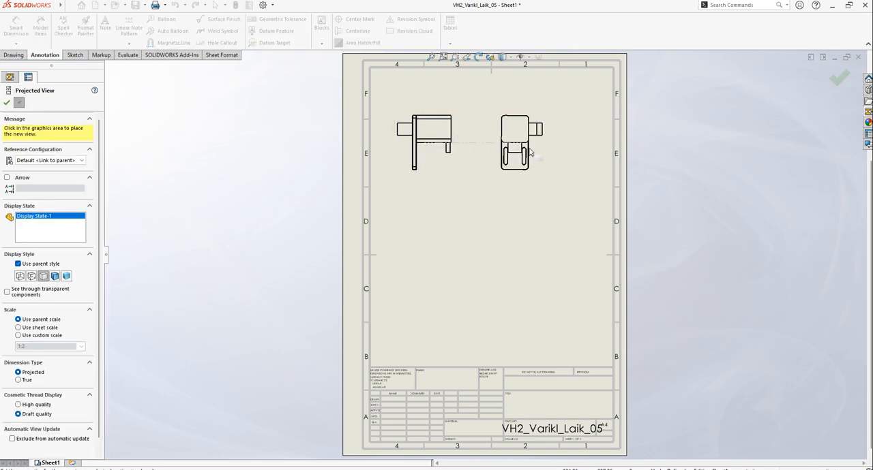
pyautogui.click(539, 147)
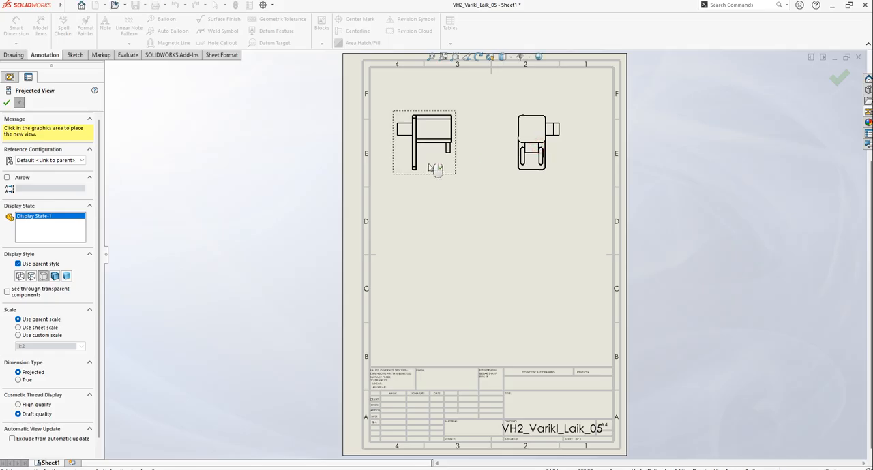
pyautogui.click(431, 286)
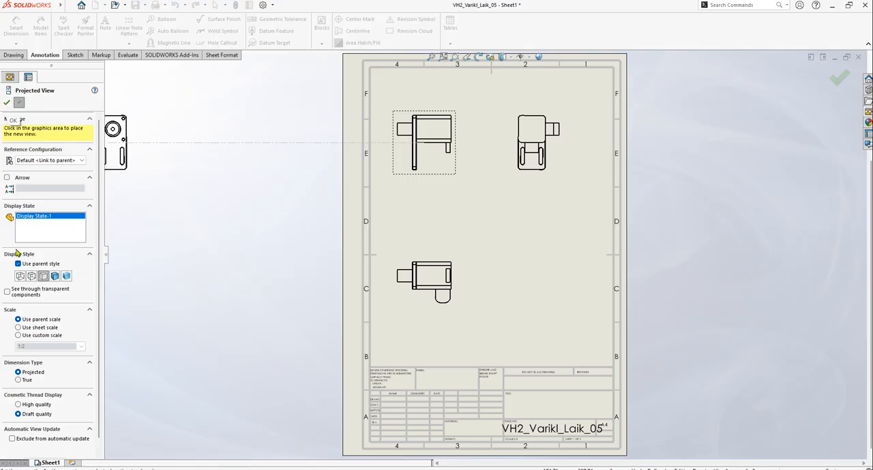
pyautogui.click(26, 337)
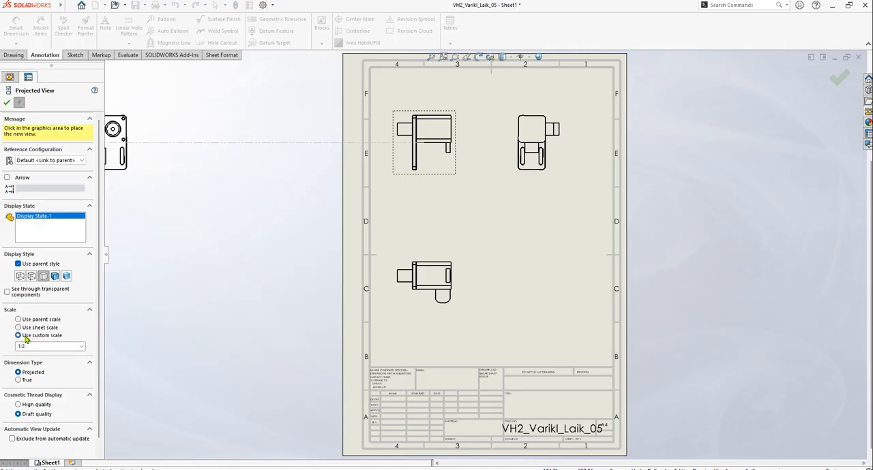
pyautogui.click(81, 348)
pyautogui.click(41, 355)
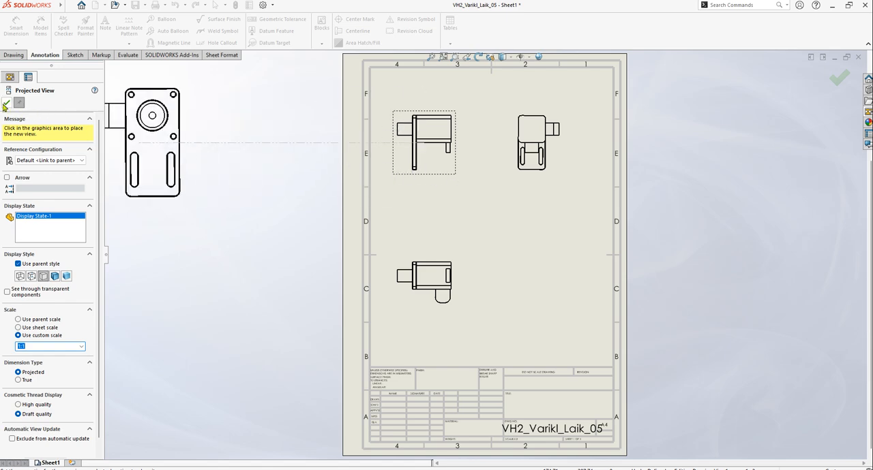
pyautogui.press('Escape')
# Set the parent Right view to a custom scale of 1:1
pyautogui.click(431, 176)
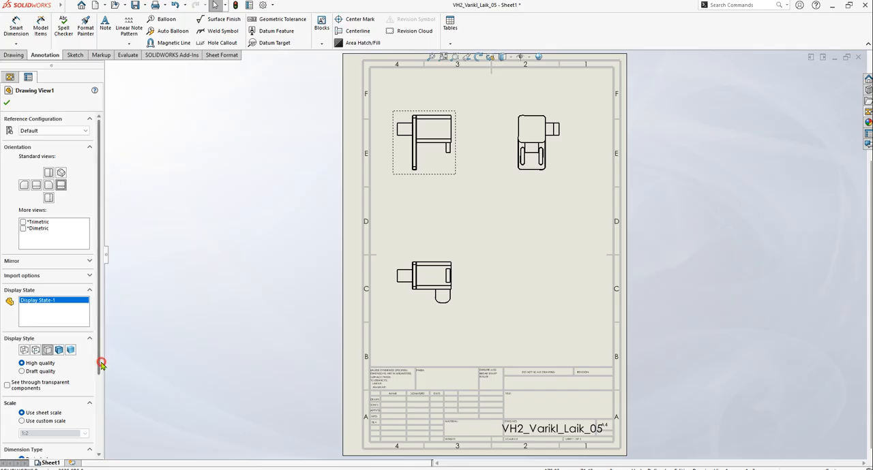
pyautogui.scroll(-3, 100, 358)
pyautogui.click(54, 333)
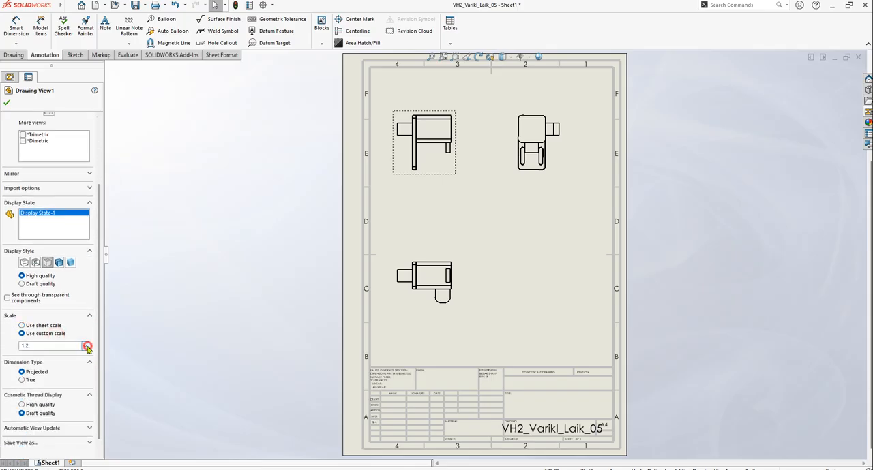
pyautogui.click(85, 347)
pyautogui.click(52, 355)
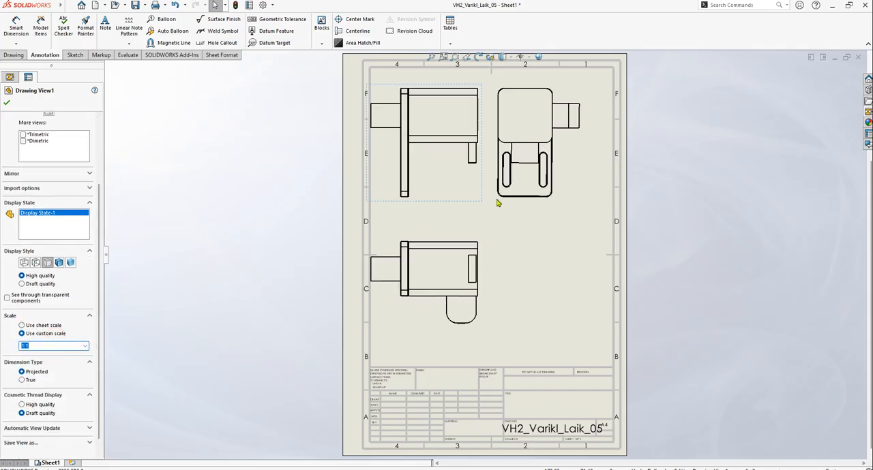
pyautogui.click(7, 102)
# Space out the views by moving the projected side view farther right and the parent view slightly right and down on the sheet
pyautogui.moveTo(556, 205); pyautogui.dragTo(571, 203)
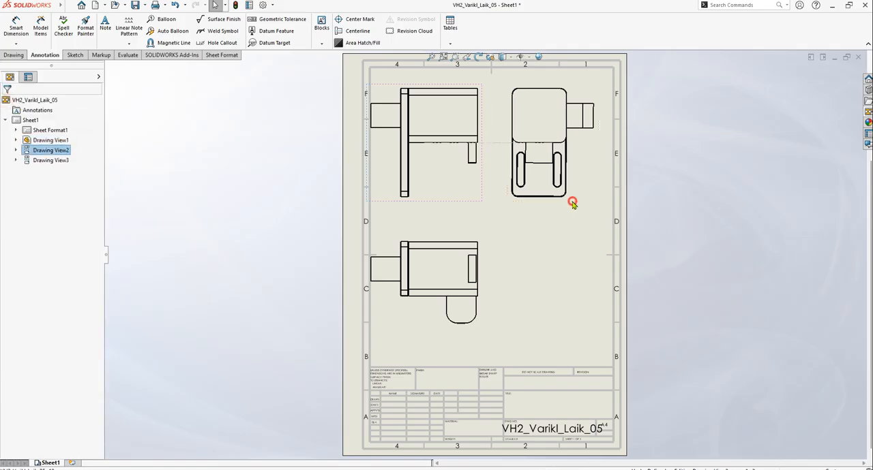
pyautogui.click(452, 192)
pyautogui.moveTo(452, 202); pyautogui.dragTo(463, 206)
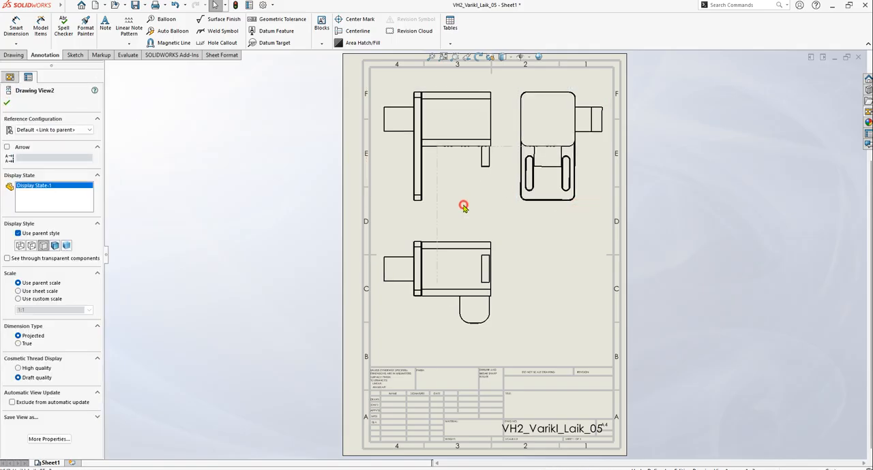
pyautogui.click(486, 298)
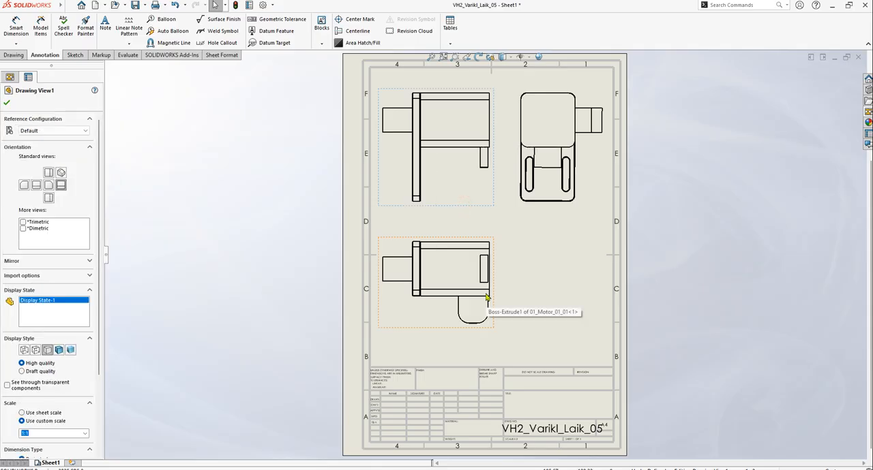
pyautogui.click(7, 103)
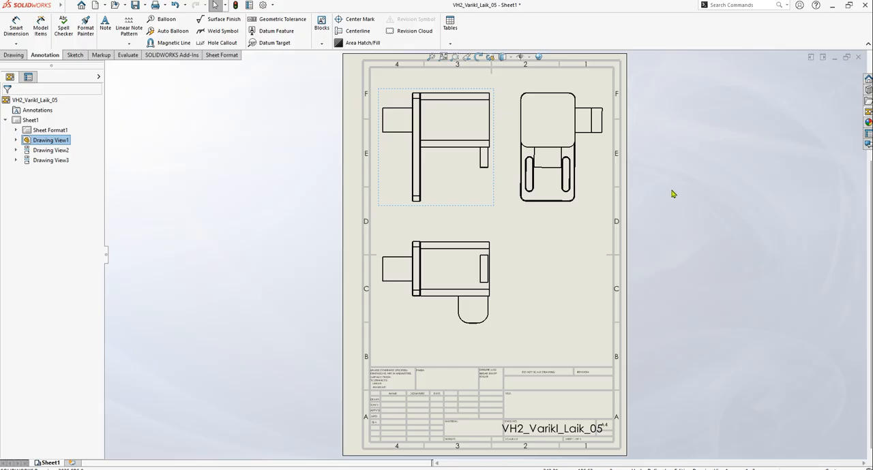
# Insert a top-level-only bill of materials based on the bom-standard template and place it just outside the sheet's right edge
pyautogui.click(451, 43)
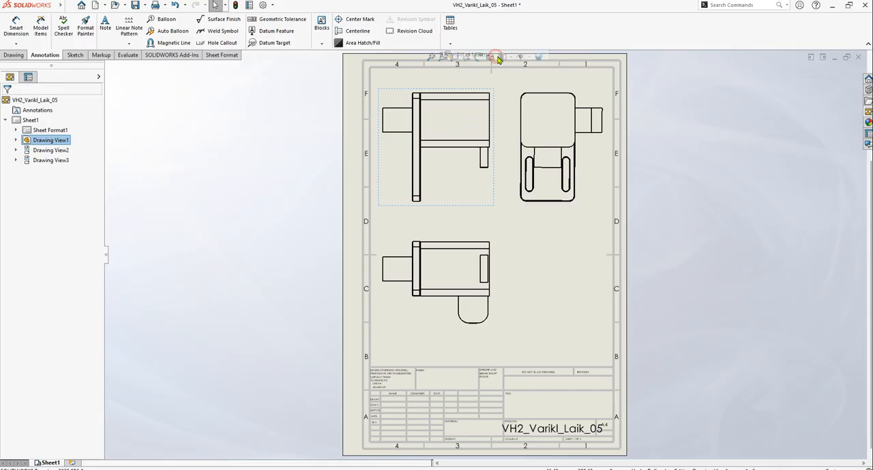
pyautogui.click(477, 55)
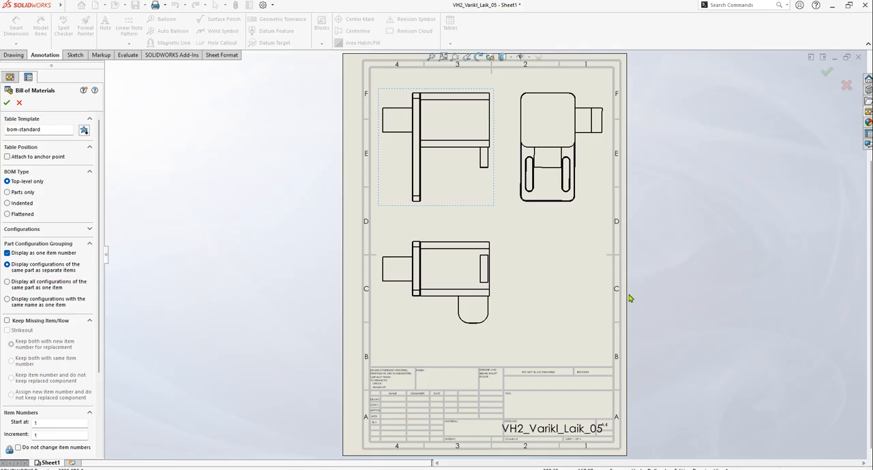
pyautogui.click(471, 206)
pyautogui.click(477, 205)
pyautogui.click(8, 103)
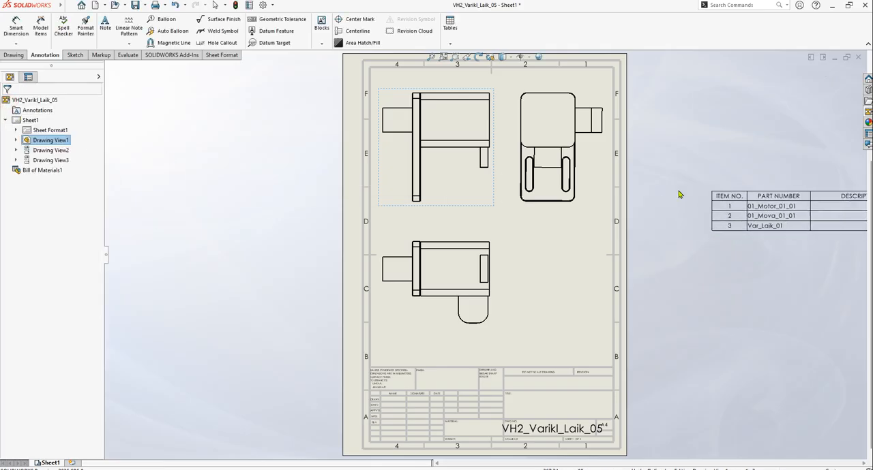
pyautogui.scroll(2, 564, 226)
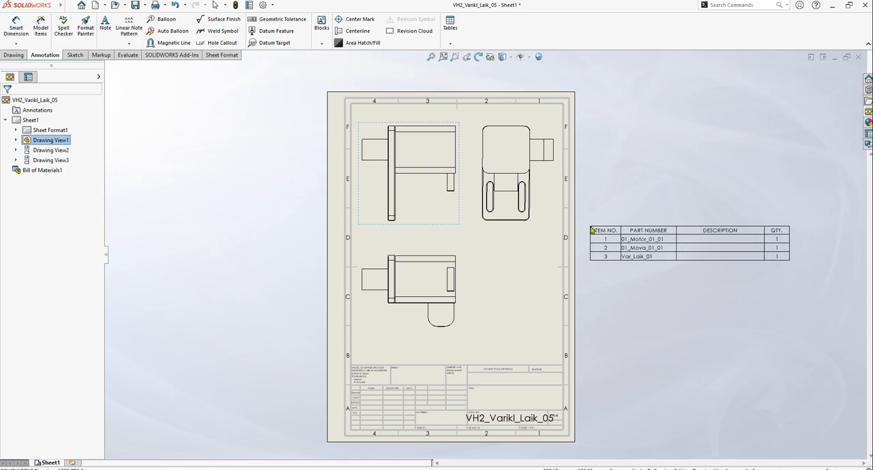
pyautogui.click(587, 228)
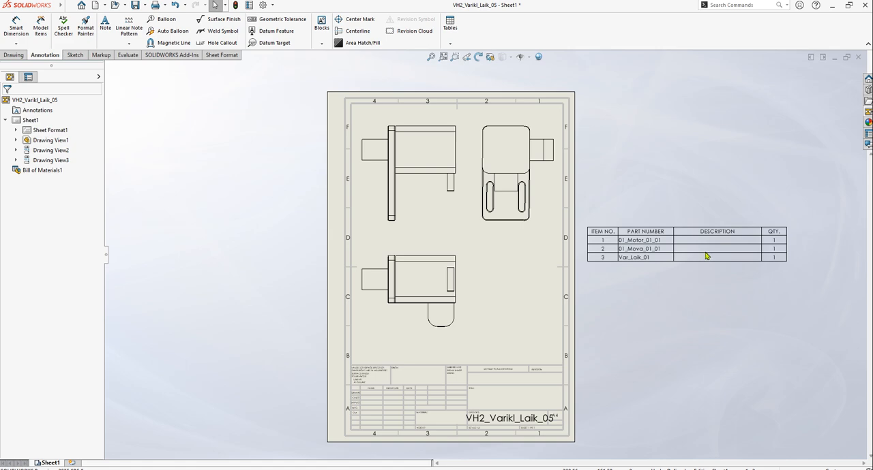
pyautogui.scroll(-1, 619, 252)
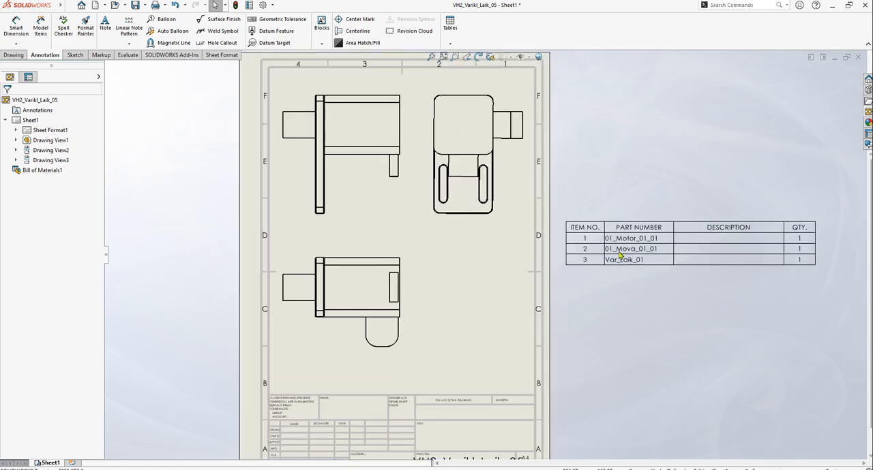
pyautogui.scroll(1, 624, 264)
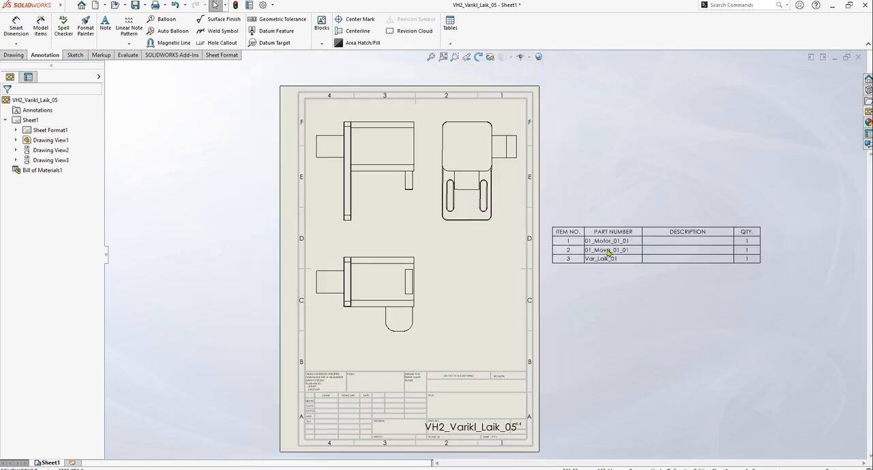
pyautogui.scroll(-1, 603, 251)
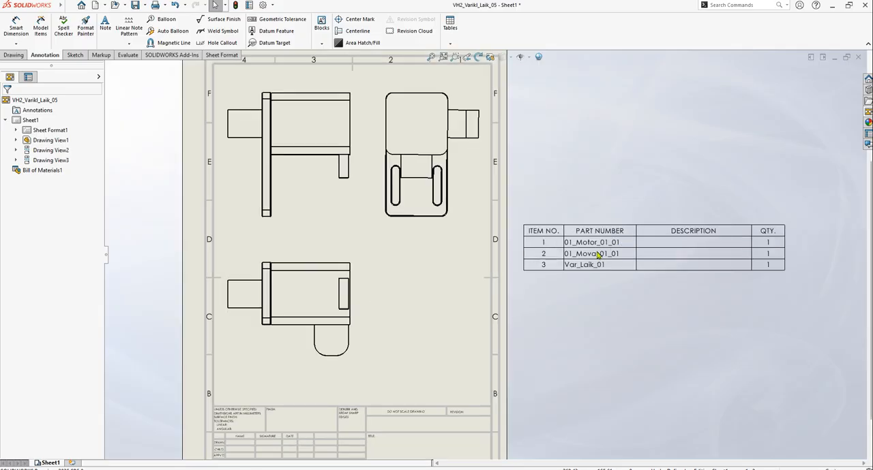
pyautogui.scroll(2, 578, 265)
pyautogui.scroll(-1, 444, 247)
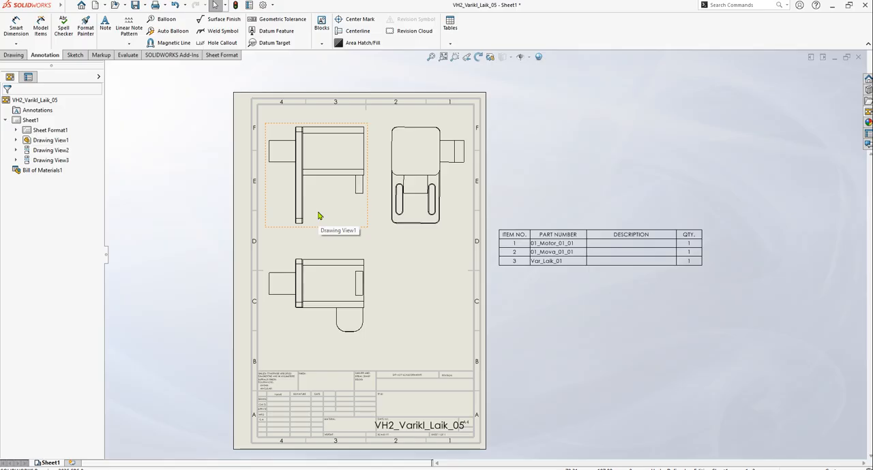
# Start Auto Balloon on the parent Right view with the balloons laid out to its left and Ignore multiple instances turned off
pyautogui.click(362, 230)
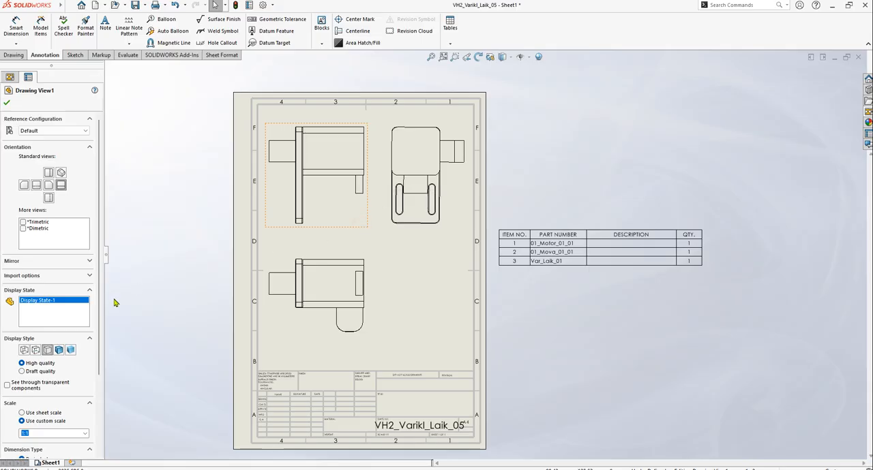
pyautogui.moveTo(101, 268); pyautogui.dragTo(101, 334)
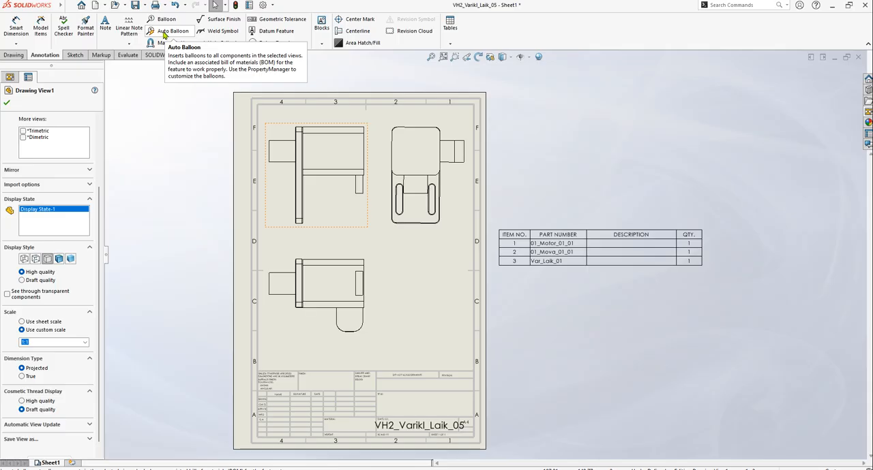
pyautogui.click(166, 32)
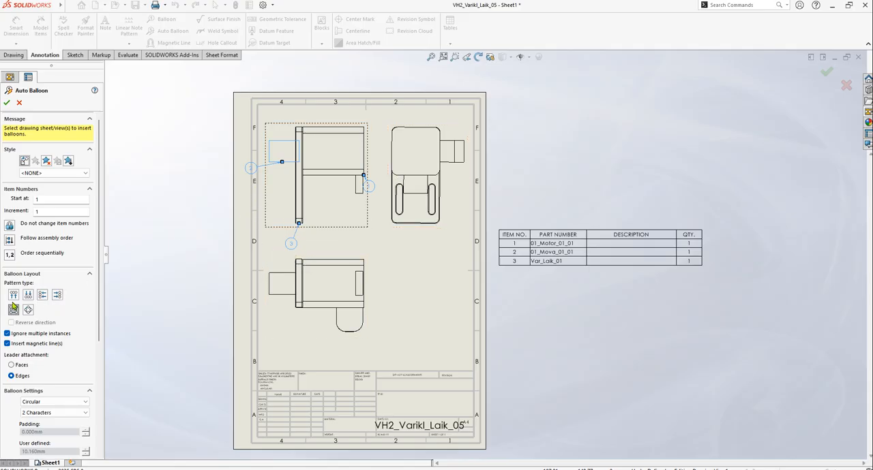
pyautogui.moveTo(99, 299)
pyautogui.mouseDown()
pyautogui.moveTo(97, 330)
pyautogui.moveTo(100, 298)
pyautogui.mouseUp()
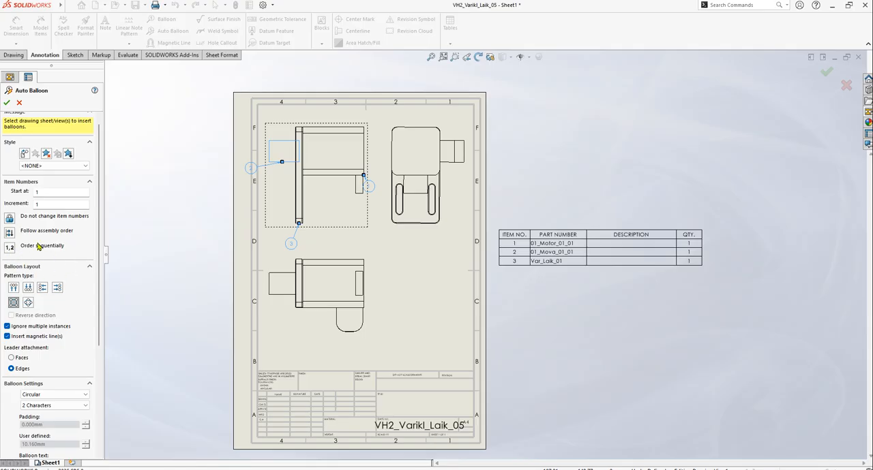
pyautogui.click(56, 287)
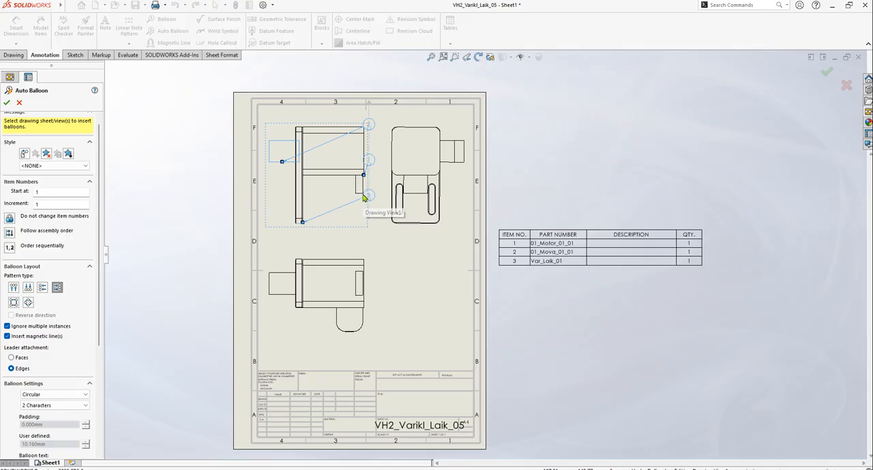
pyautogui.click(40, 289)
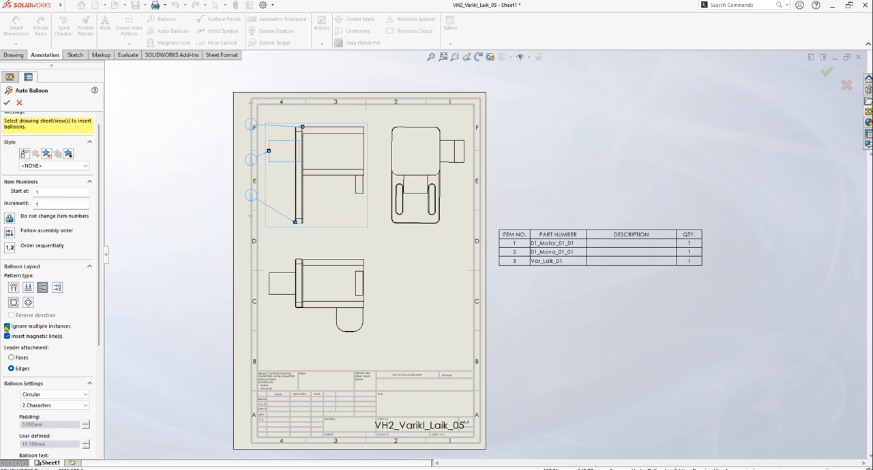
pyautogui.click(266, 144)
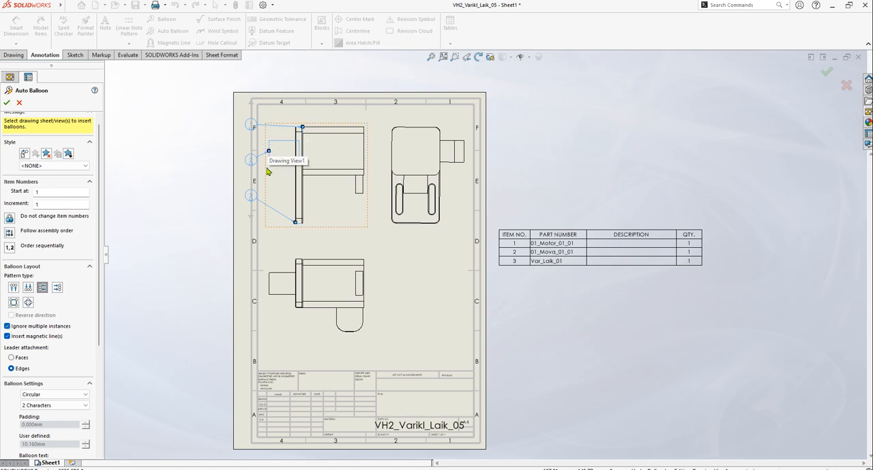
pyautogui.click(7, 326)
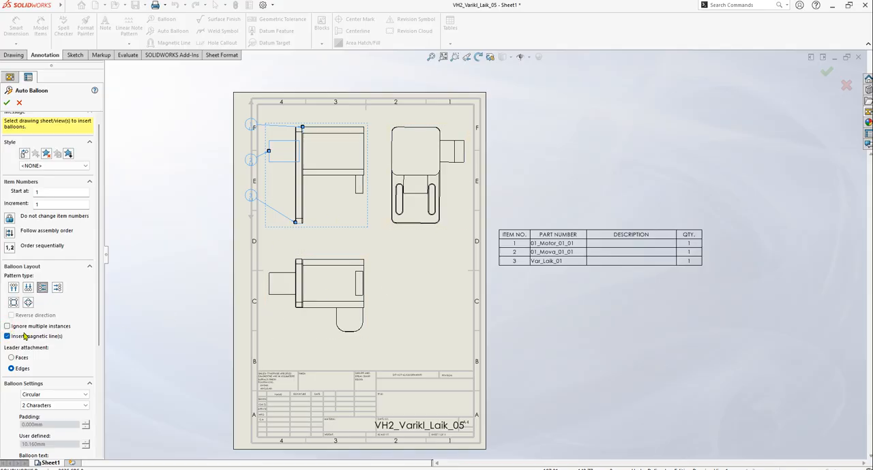
# Try attaching the balloon leaders to faces and return the attachment to edges
pyautogui.moveTo(101, 305); pyautogui.dragTo(99, 382)
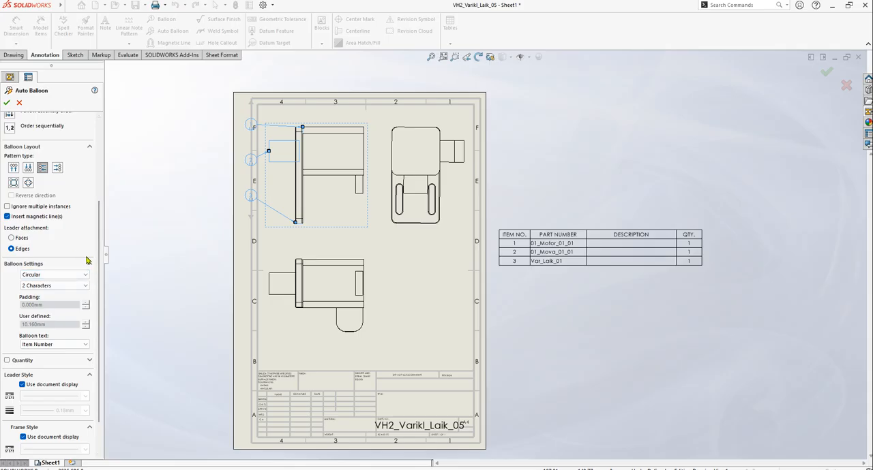
pyautogui.moveTo(98, 277); pyautogui.dragTo(97, 292)
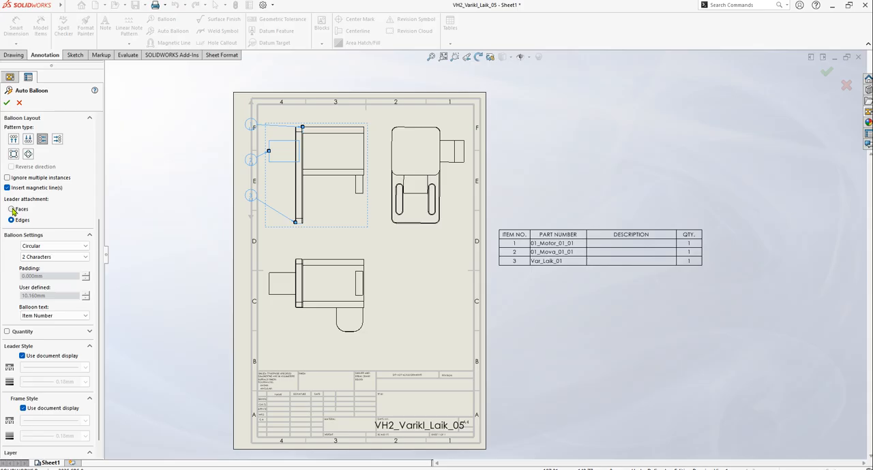
pyautogui.click(11, 209)
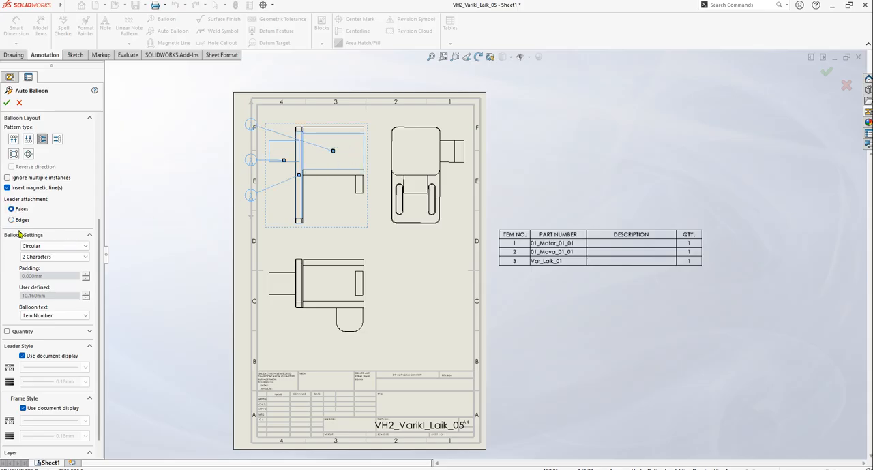
pyautogui.click(11, 220)
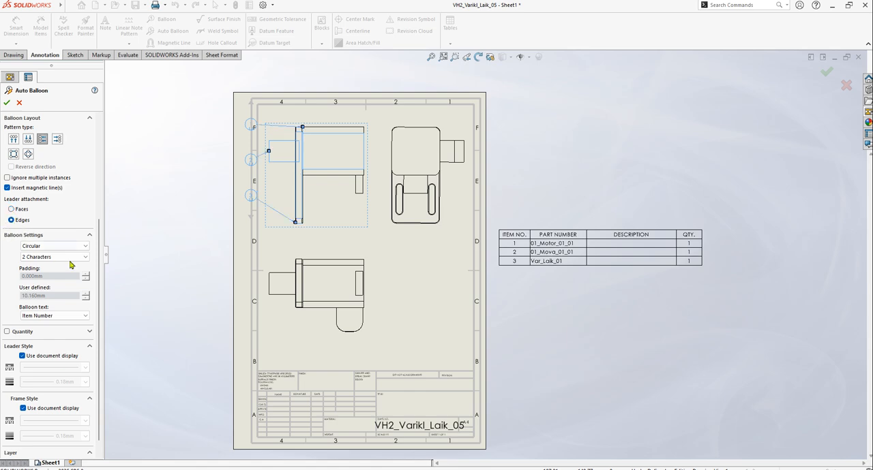
# Preview the Triangle and Hexagon balloon shapes and return the balloons to Circular
pyautogui.moveTo(100, 272); pyautogui.dragTo(105, 302)
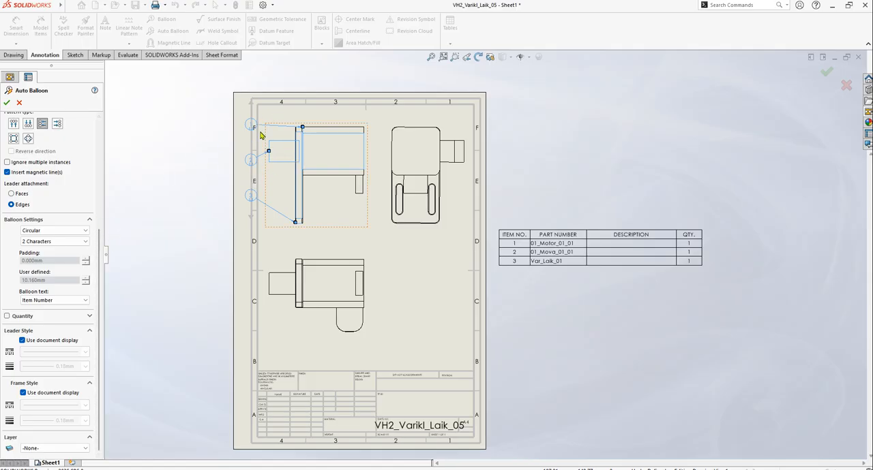
pyautogui.click(85, 232)
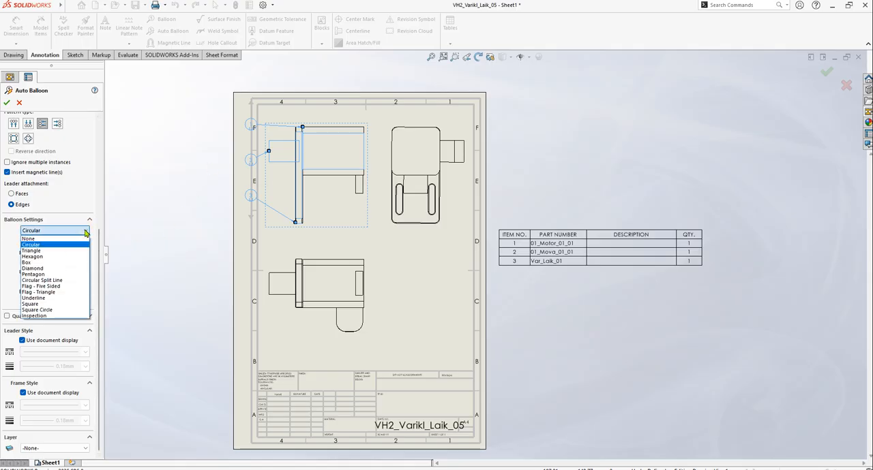
pyautogui.click(45, 251)
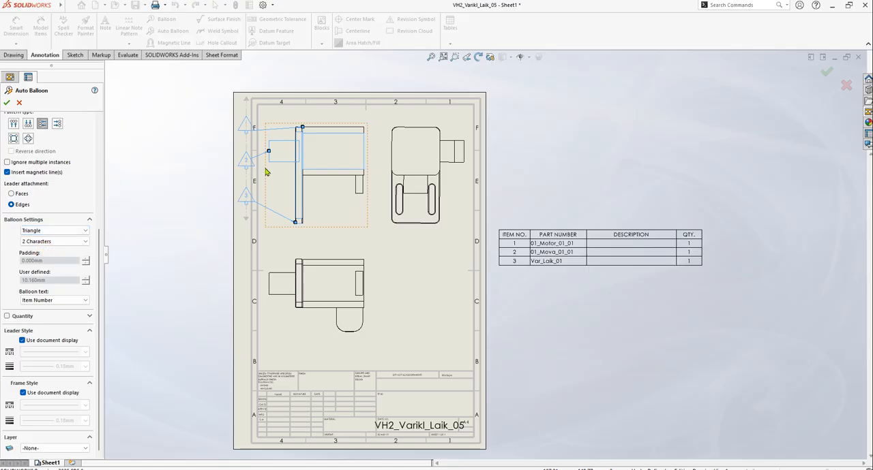
pyautogui.click(51, 242)
pyautogui.click(52, 232)
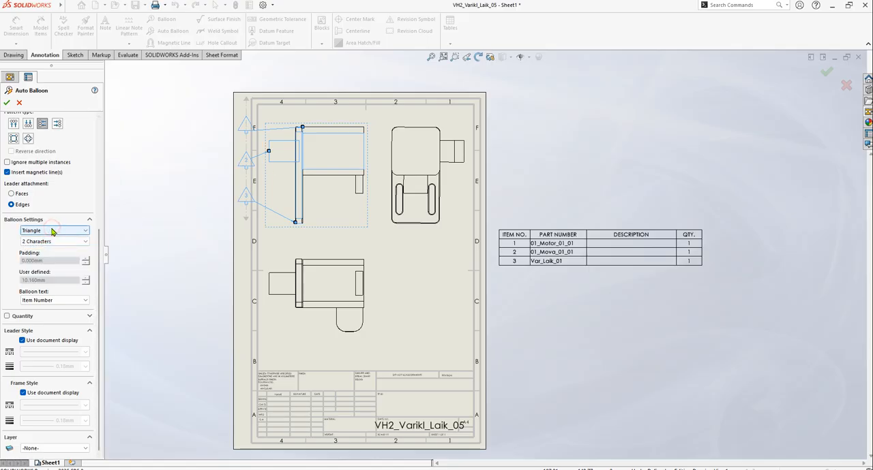
pyautogui.click(53, 231)
pyautogui.click(49, 258)
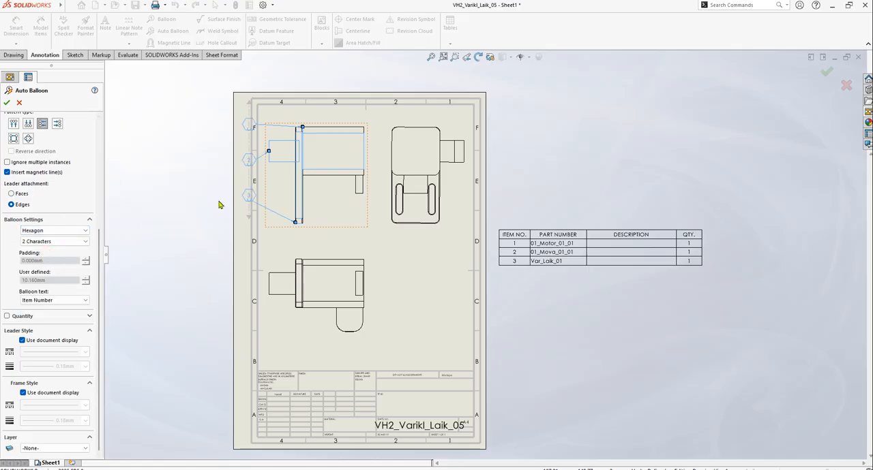
pyautogui.click(56, 230)
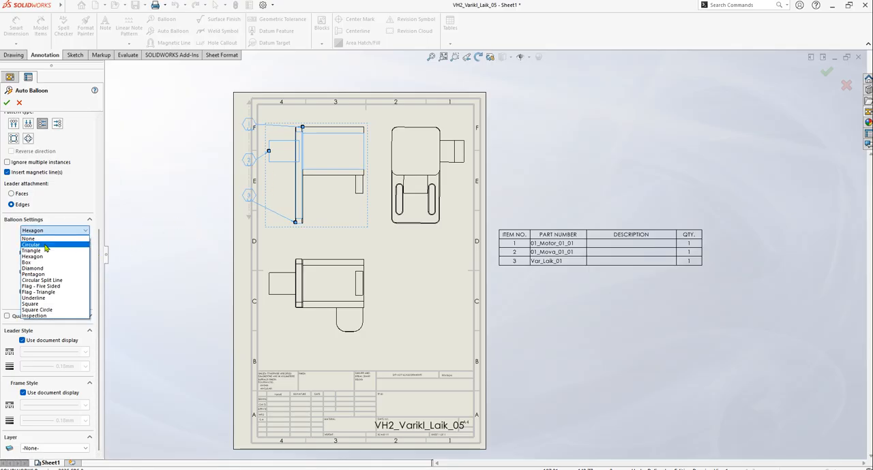
pyautogui.click(45, 246)
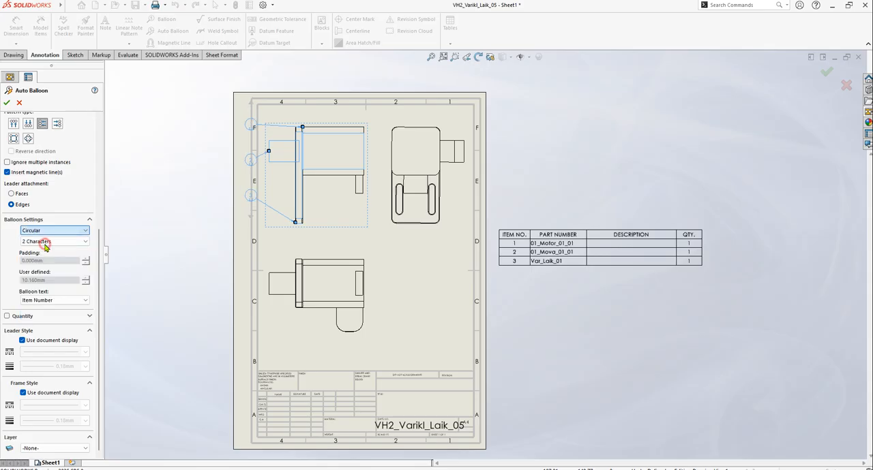
# Preview the balloons with Quantity as their text and return the balloon text to Item Number
pyautogui.click(87, 302)
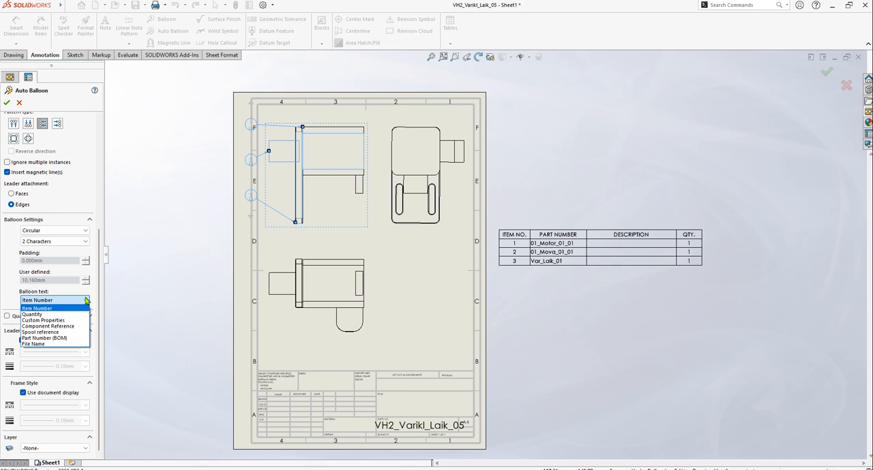
pyautogui.click(54, 315)
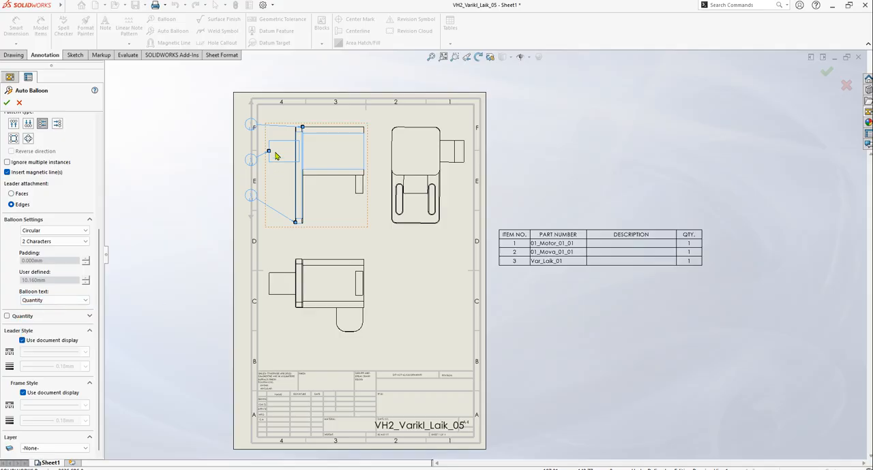
pyautogui.scroll(-4, 350, 223)
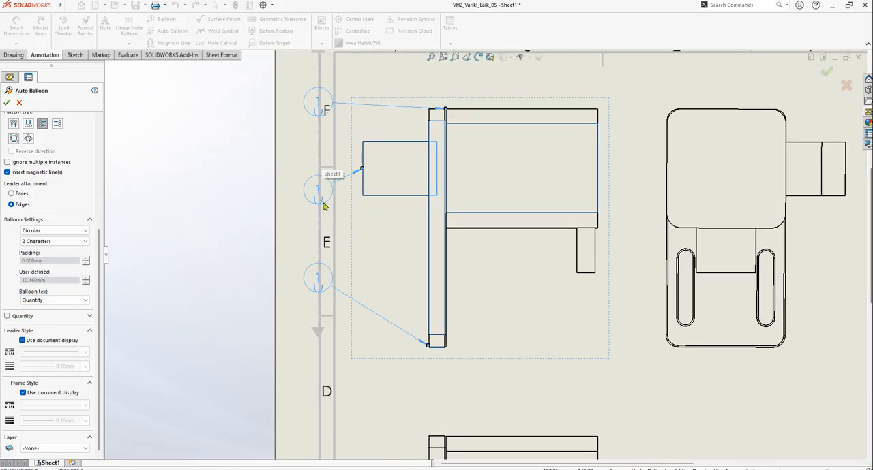
pyautogui.scroll(1, 274, 350)
pyautogui.scroll(2, 425, 279)
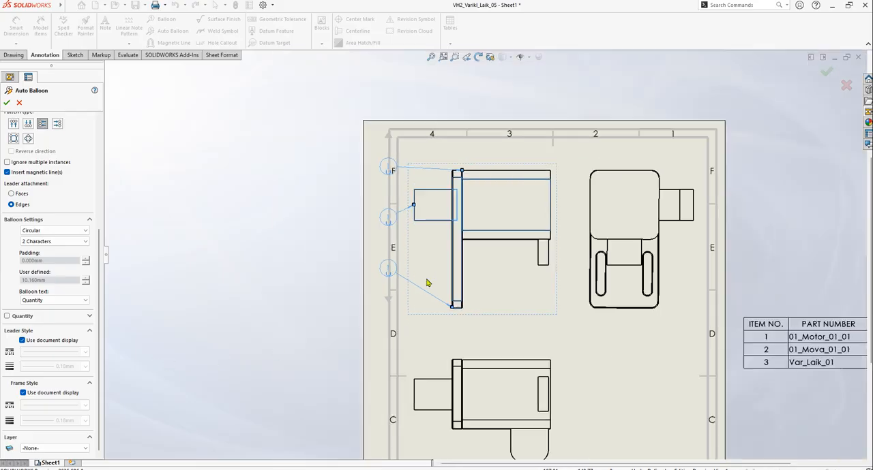
pyautogui.scroll(1, 546, 299)
pyautogui.scroll(1, 566, 302)
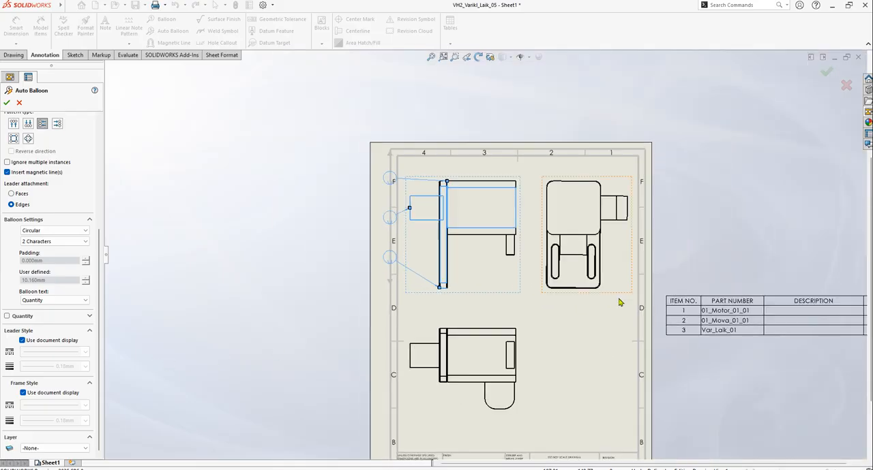
pyautogui.click(87, 302)
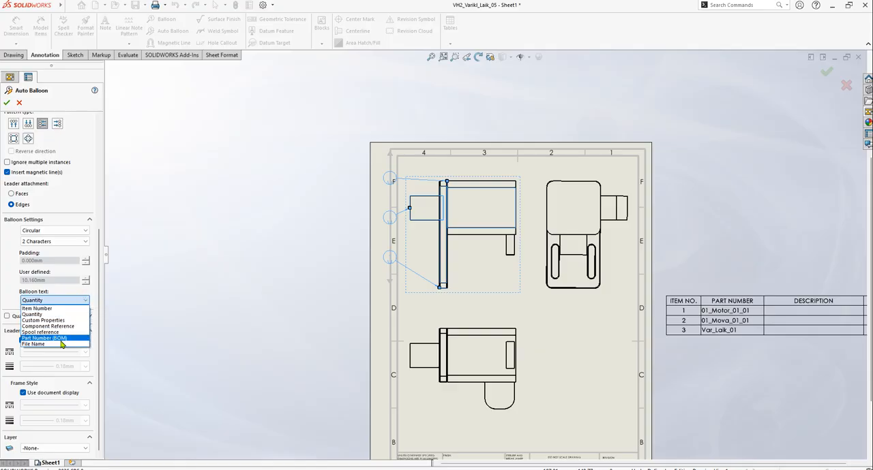
pyautogui.click(41, 309)
pyautogui.scroll(-2, 412, 216)
pyautogui.scroll(-1, 411, 217)
pyautogui.scroll(3, 412, 217)
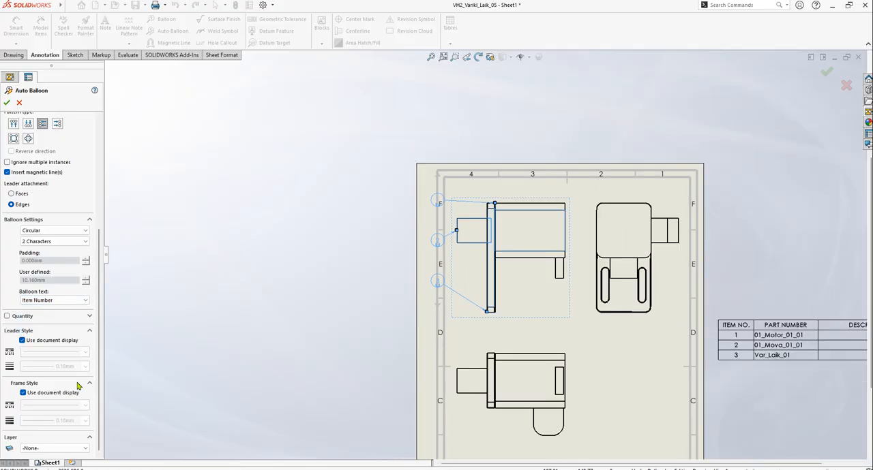
pyautogui.moveTo(99, 366); pyautogui.dragTo(101, 382)
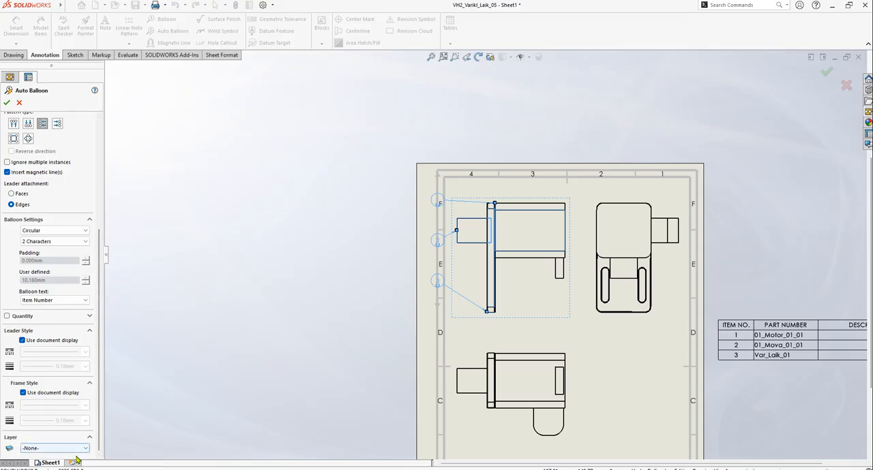
pyautogui.moveTo(99, 439); pyautogui.dragTo(87, 254)
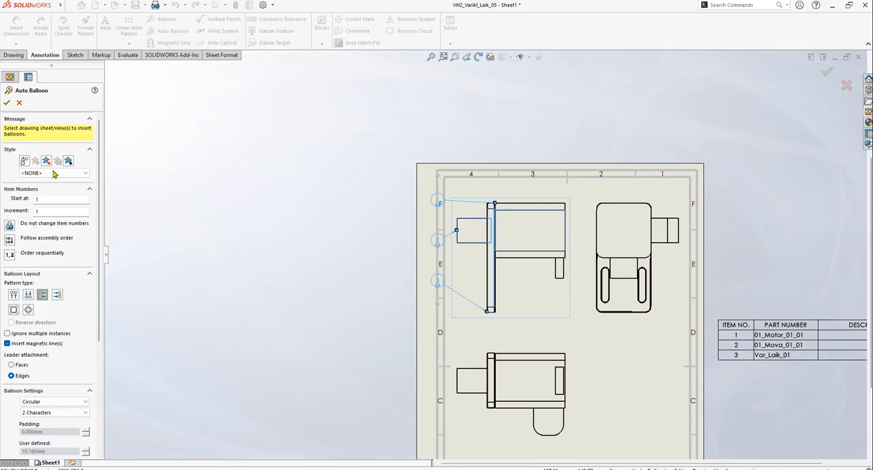
# Insert the item balloons on the parent view and move the view right so the balloons sit inside the sheet frame
pyautogui.click(7, 103)
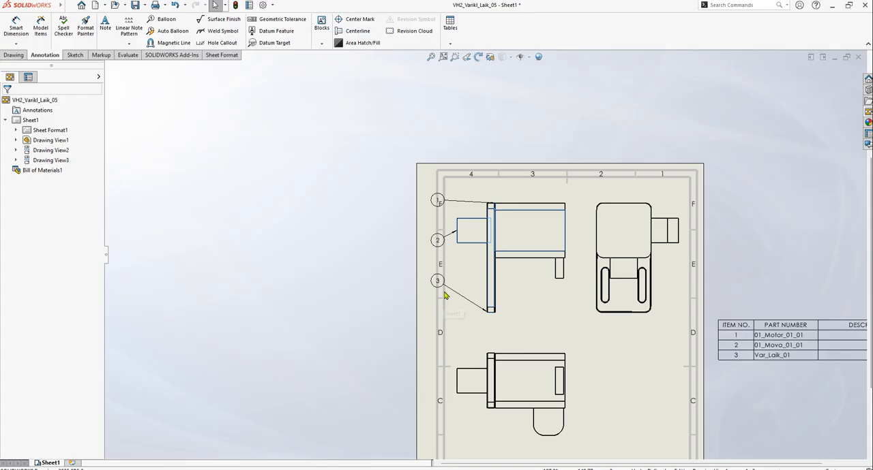
pyautogui.scroll(2, 561, 303)
pyautogui.scroll(-1, 553, 314)
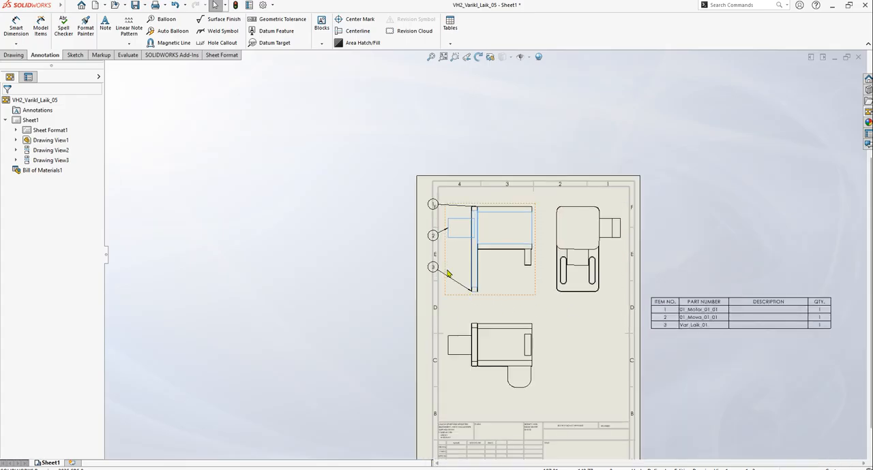
pyautogui.scroll(-1, 456, 279)
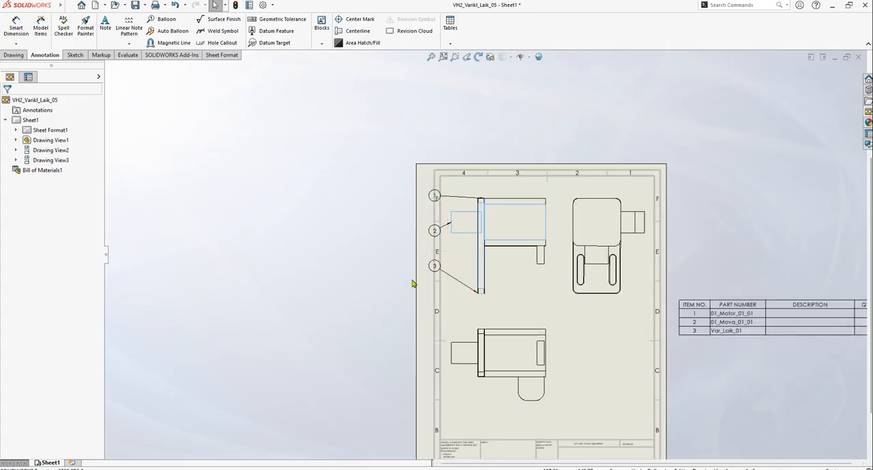
pyautogui.scroll(-1, 455, 256)
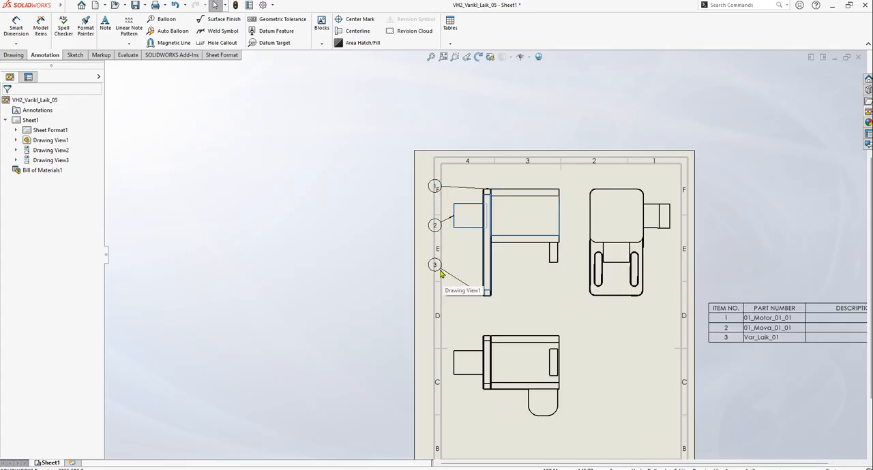
pyautogui.click(460, 302)
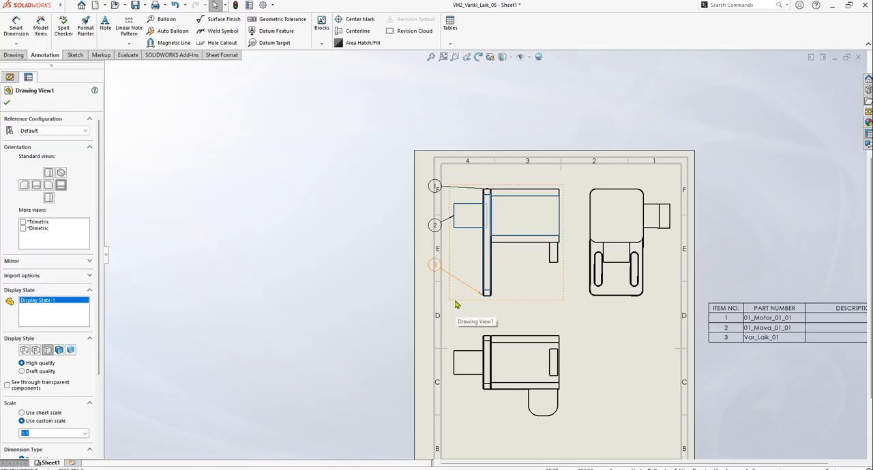
pyautogui.moveTo(456, 302); pyautogui.dragTo(475, 304)
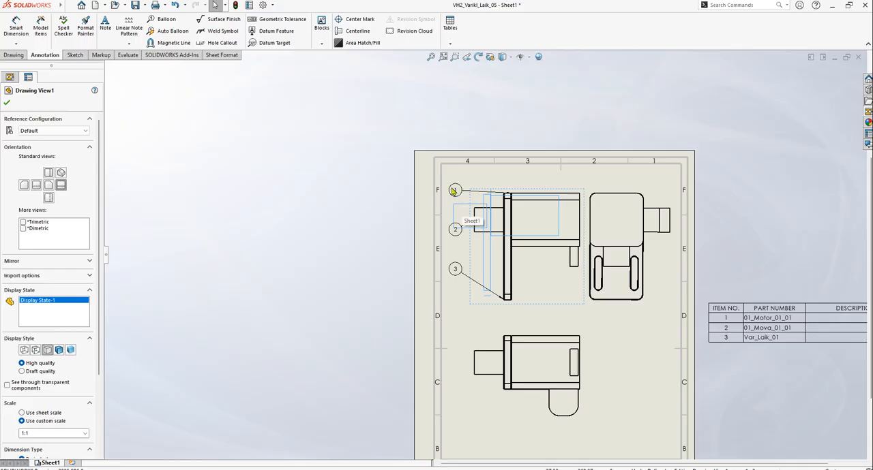
# Shift the magnetic line carrying the three balloons slightly downward beside the parent view
pyautogui.click(455, 191)
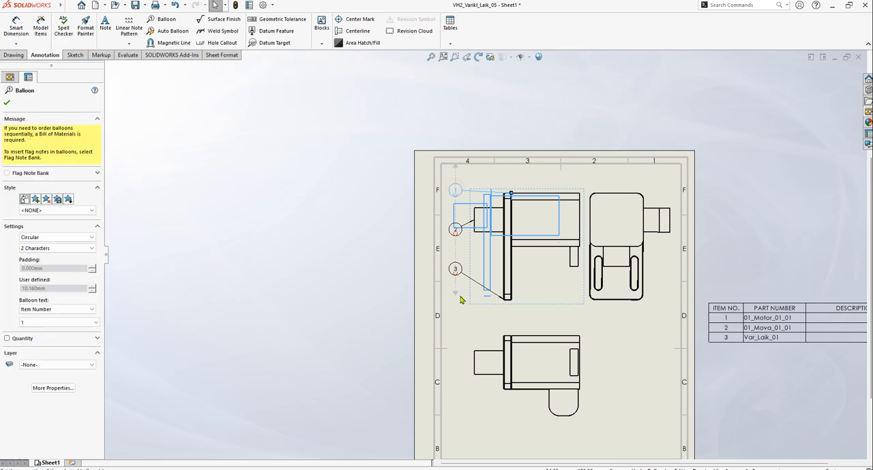
pyautogui.moveTo(456, 289)
pyautogui.mouseDown()
pyautogui.moveTo(452, 282)
pyautogui.moveTo(454, 312)
pyautogui.moveTo(462, 289)
pyautogui.moveTo(454, 293)
pyautogui.mouseUp()
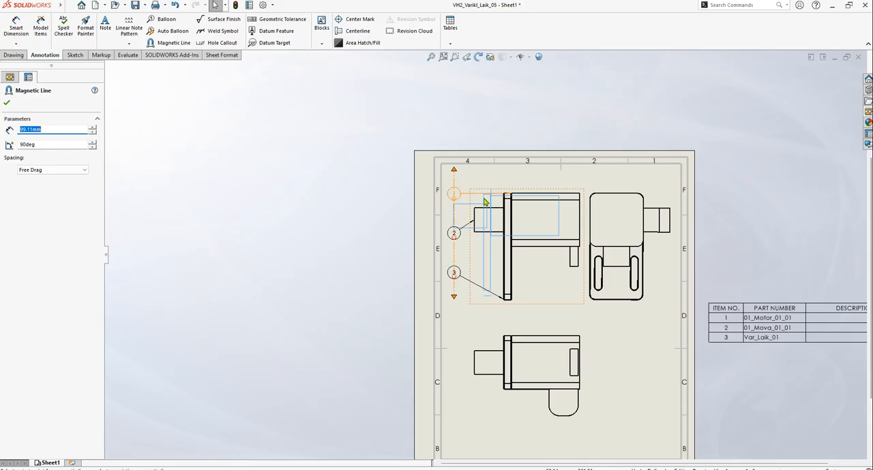
pyautogui.click(467, 175)
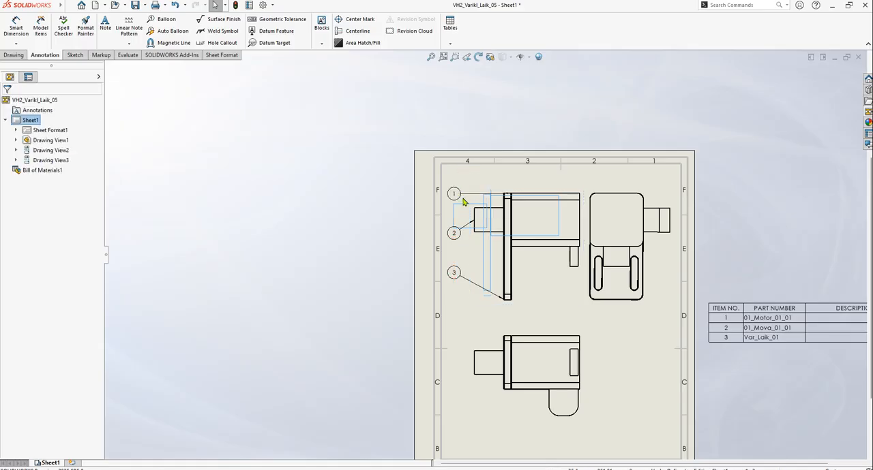
# Pull balloon 1 off the magnetic line to a spot just above the parent view
pyautogui.scroll(-4, 459, 201)
pyautogui.click(456, 206)
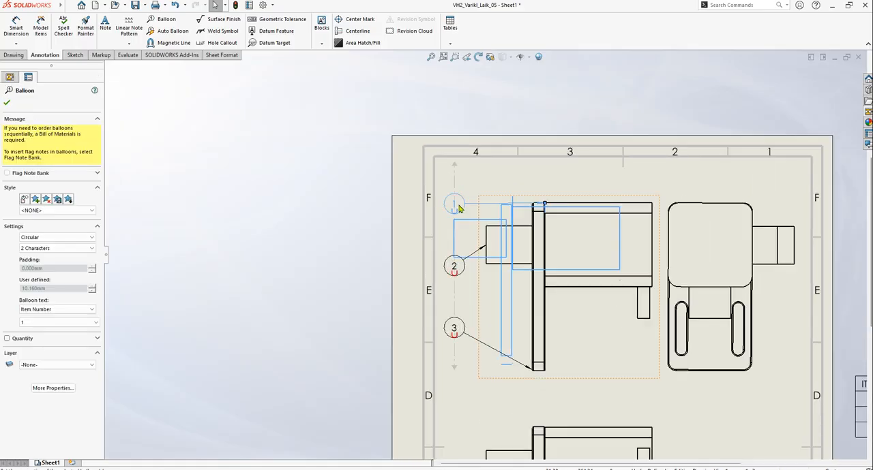
pyautogui.moveTo(458, 209); pyautogui.dragTo(483, 179)
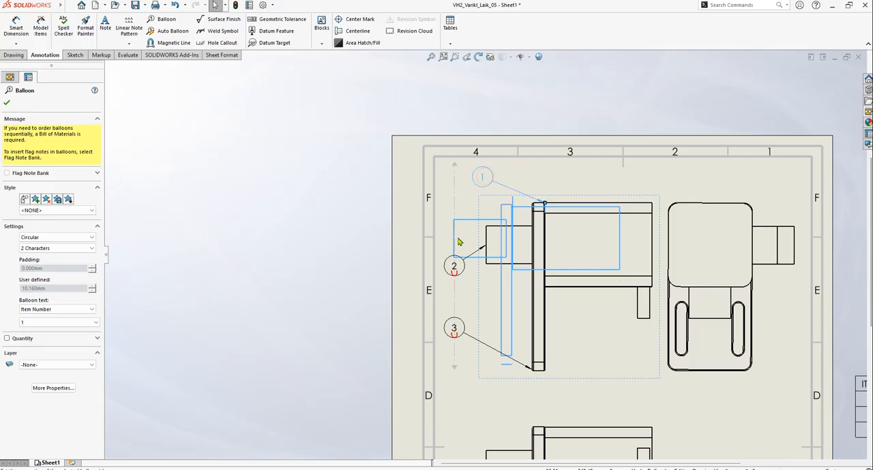
pyautogui.click(540, 80)
pyautogui.click(552, 107)
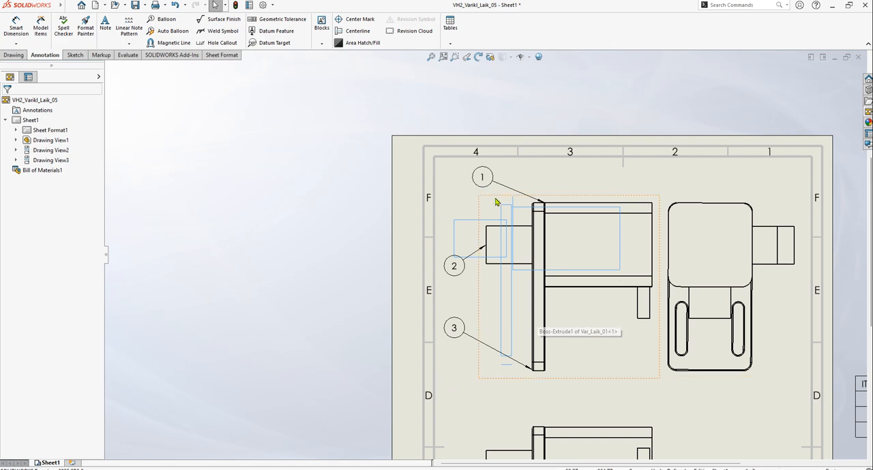
# Snap balloon 1 back onto the magnetic line above balloon 2, slightly higher than the parent view
pyautogui.click(486, 178)
pyautogui.moveTo(485, 183); pyautogui.dragTo(455, 181)
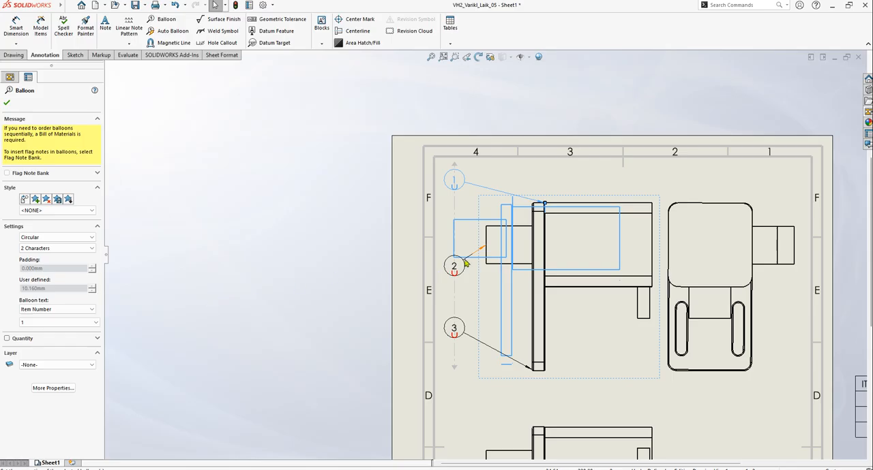
pyautogui.click(7, 99)
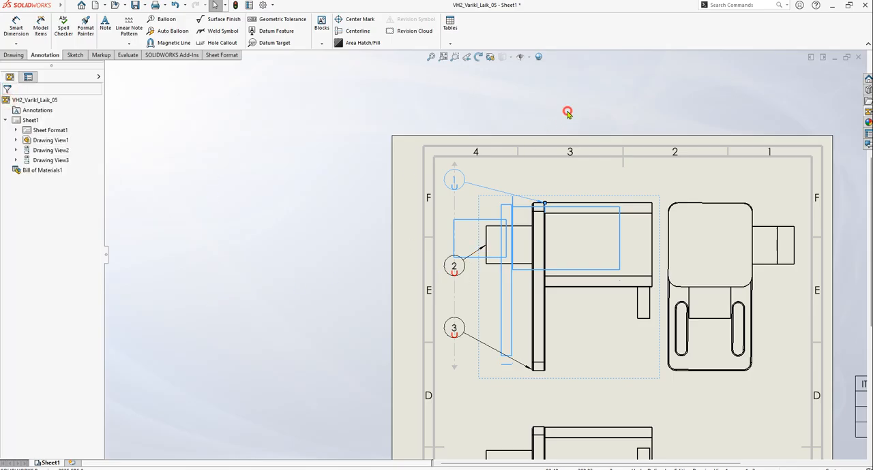
# Save the drawing as VH2_Varikl_Laik_05.SLDDRW in the Kepykla_Blynu_02 folder
pyautogui.scroll(2, 485, 256)
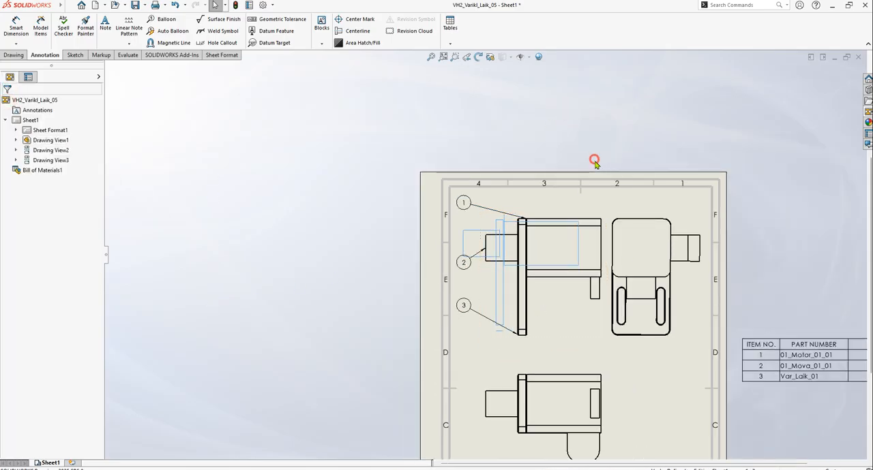
pyautogui.scroll(-1, 566, 304)
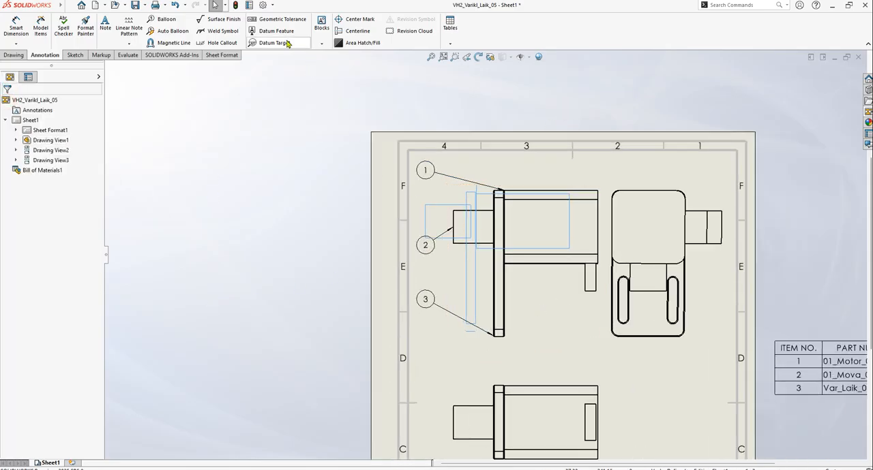
pyautogui.scroll(-3, 545, 279)
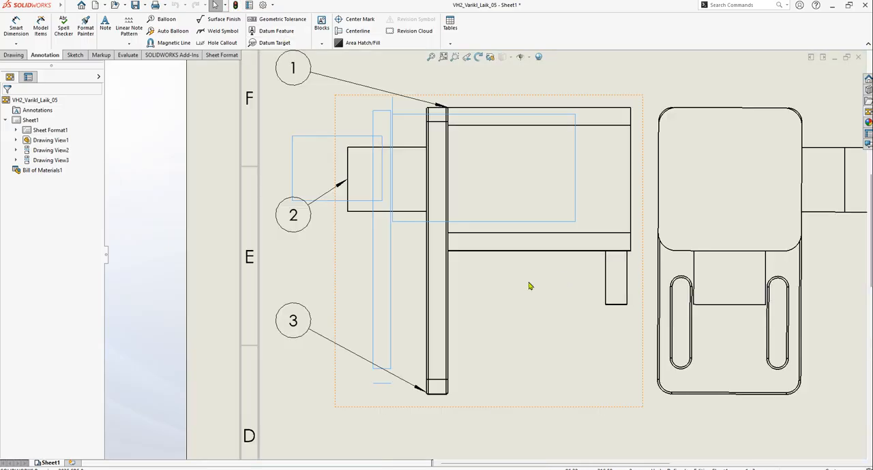
pyautogui.scroll(2, 538, 300)
pyautogui.scroll(3, 580, 273)
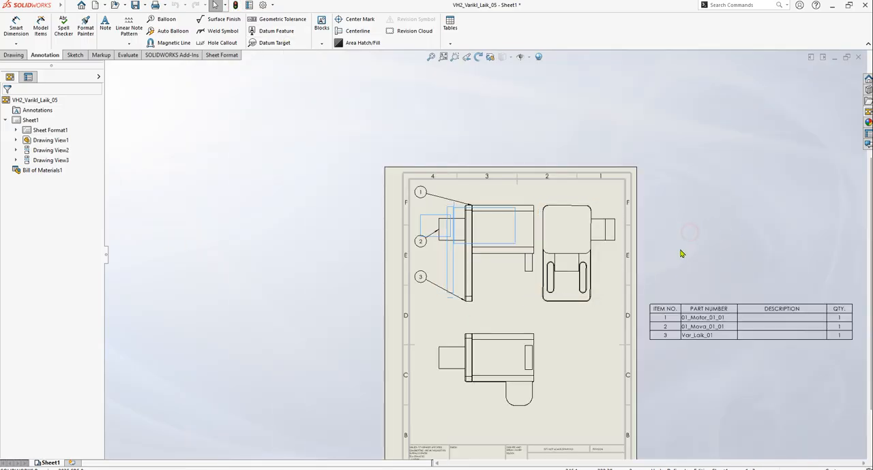
pyautogui.hotkey('ctrl', 's')
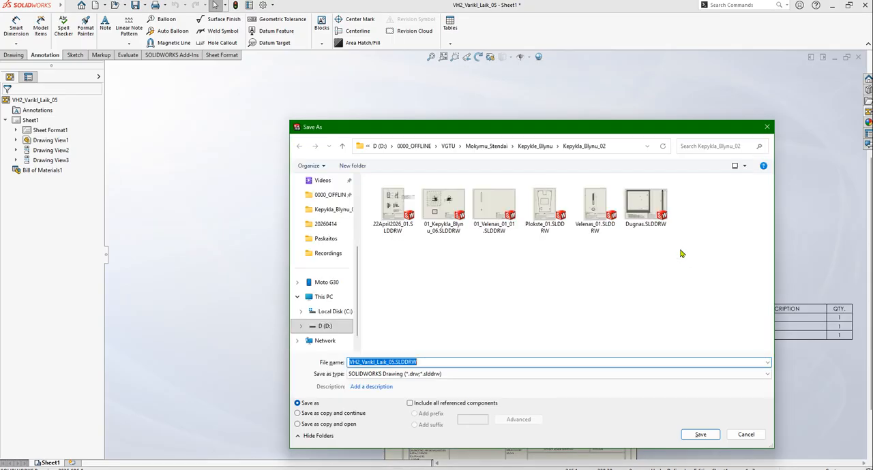
pyautogui.click(435, 363)
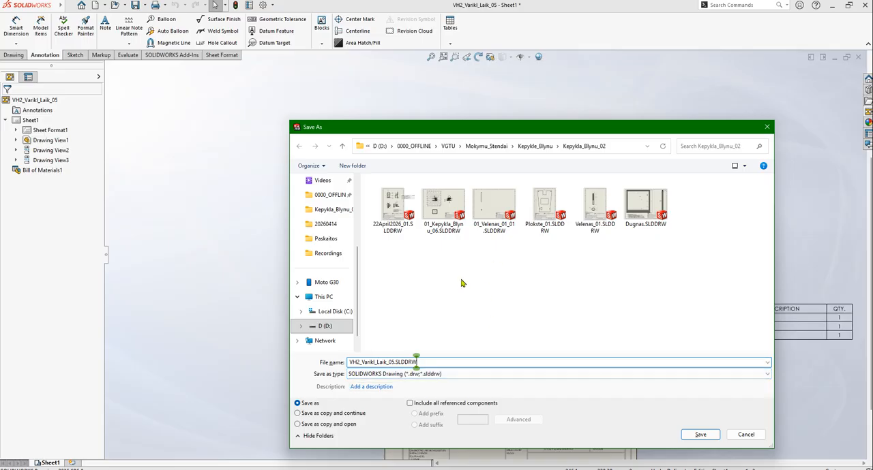
pyautogui.click(698, 435)
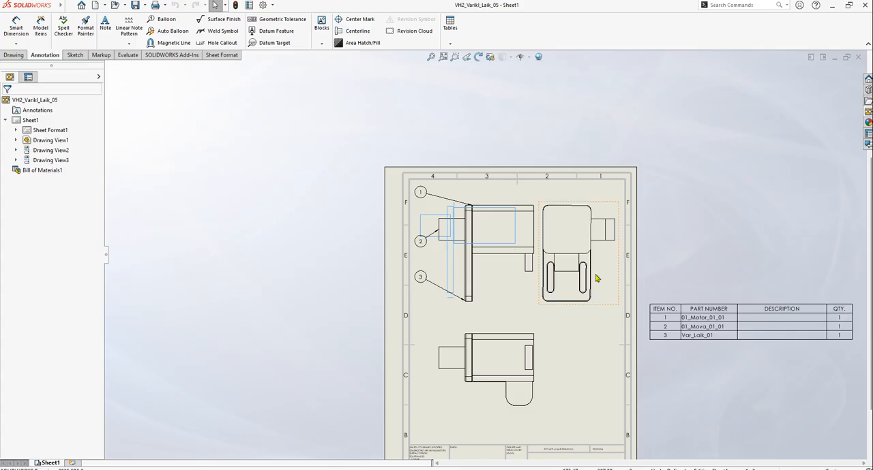
# Compare balloon 1 with the item number cells in the bill of materials
pyautogui.scroll(-2, 624, 282)
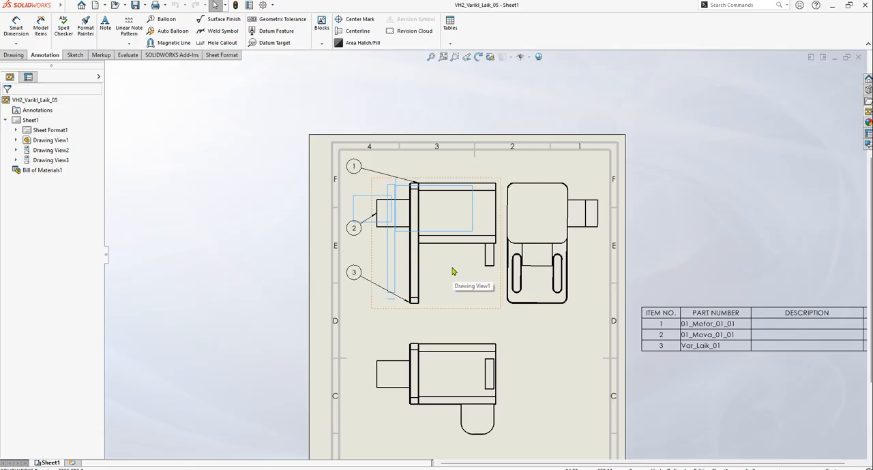
pyautogui.click(354, 168)
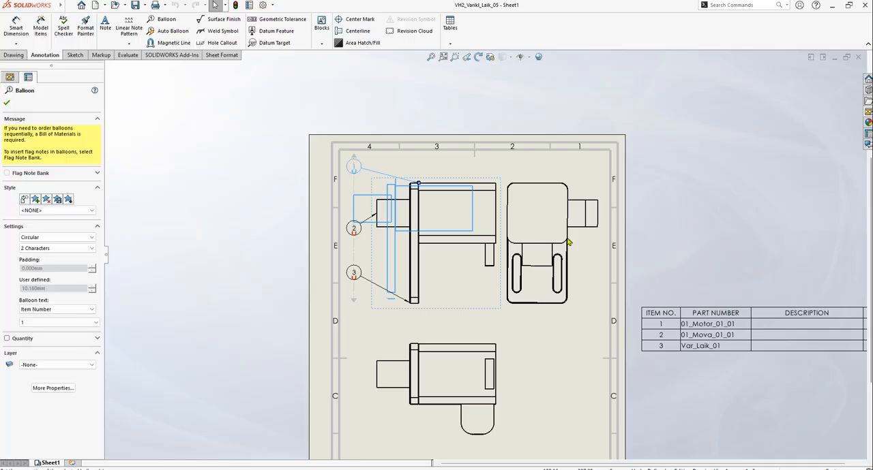
pyautogui.click(675, 233)
pyautogui.click(669, 330)
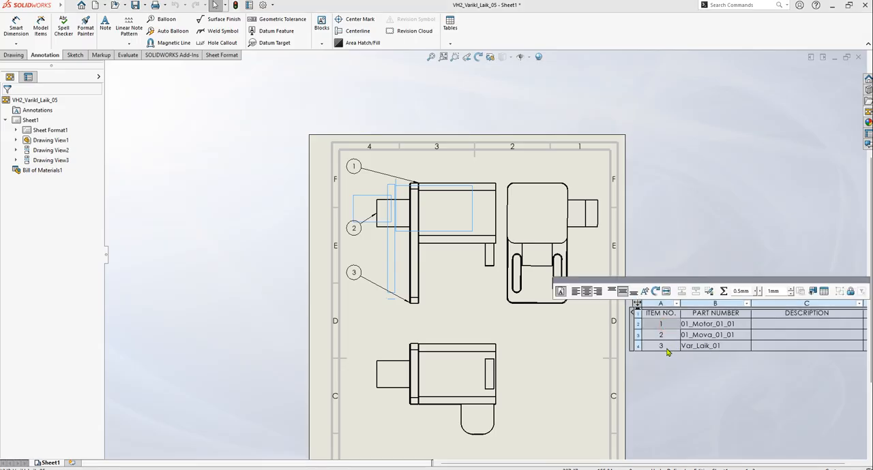
pyautogui.click(664, 350)
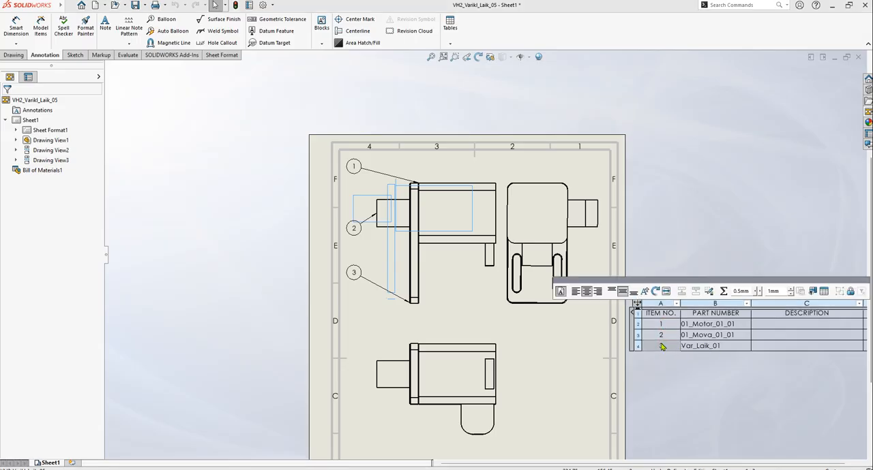
pyautogui.click(687, 181)
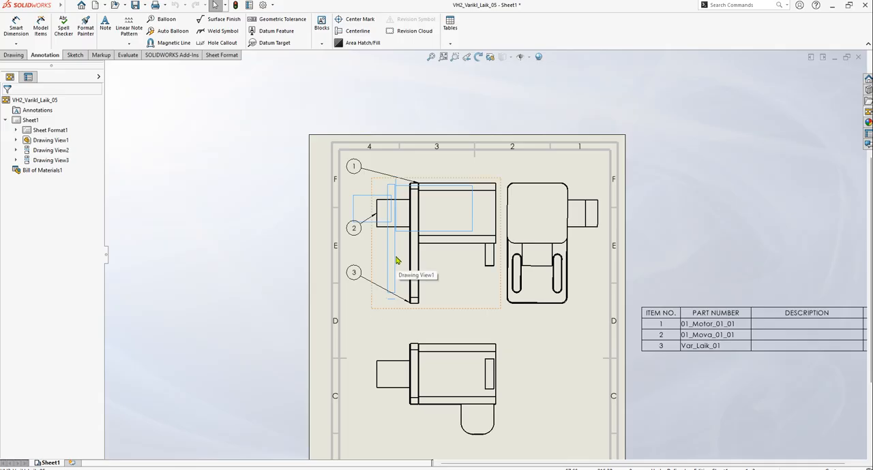
# Review the item numbers available for balloon 1 and leave its number at 1
pyautogui.scroll(-1, 395, 255)
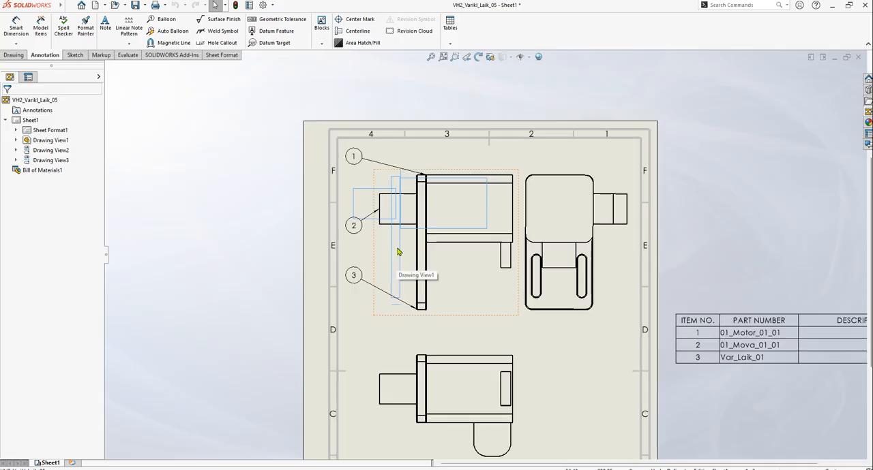
pyautogui.click(356, 158)
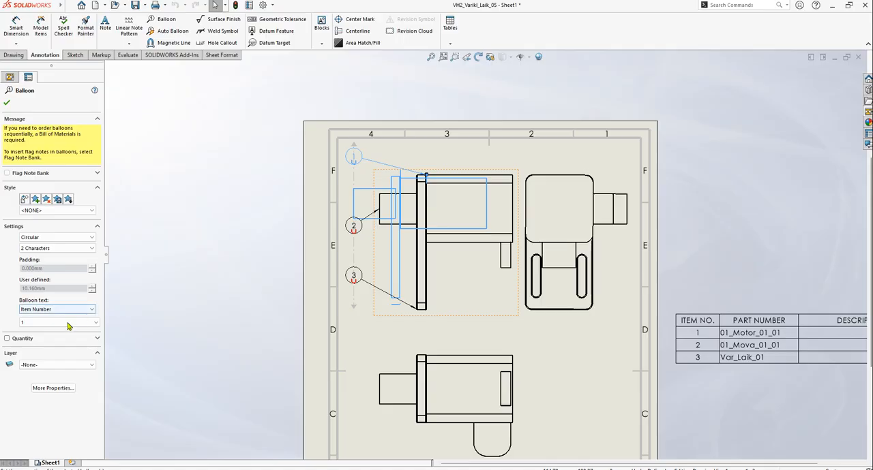
pyautogui.click(95, 324)
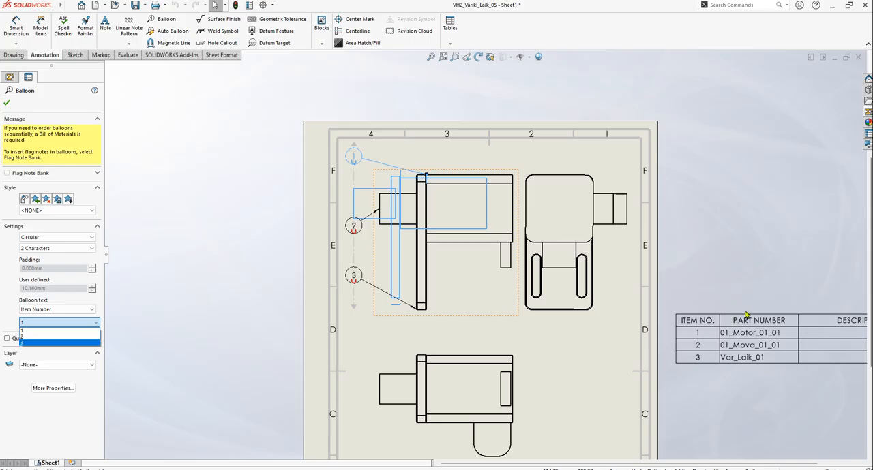
pyautogui.click(188, 239)
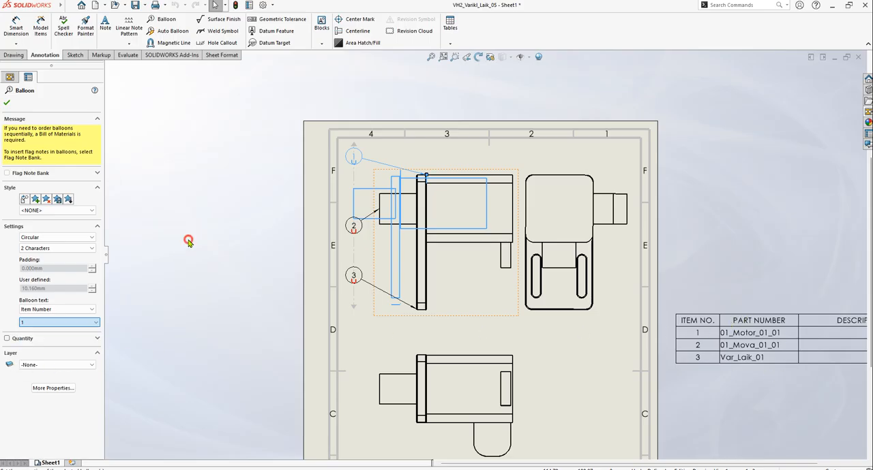
# Set the item number of the middle balloon, attached to 01_Mova_01_01, to 3
pyautogui.click(356, 227)
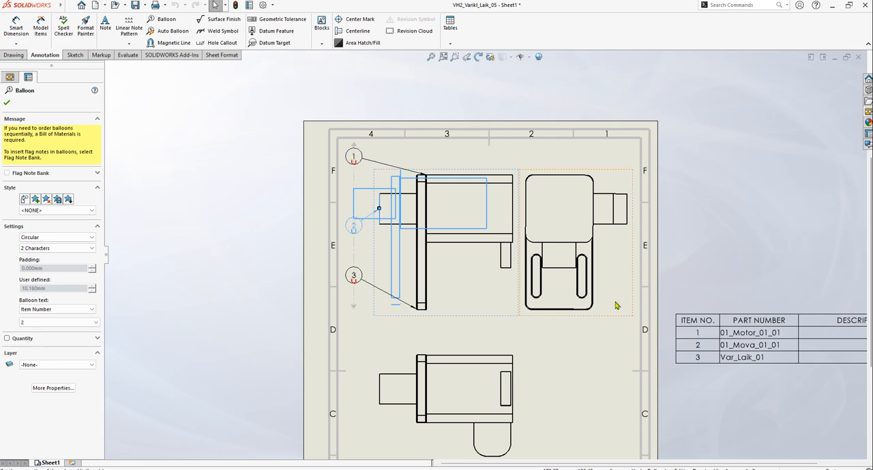
pyautogui.click(73, 322)
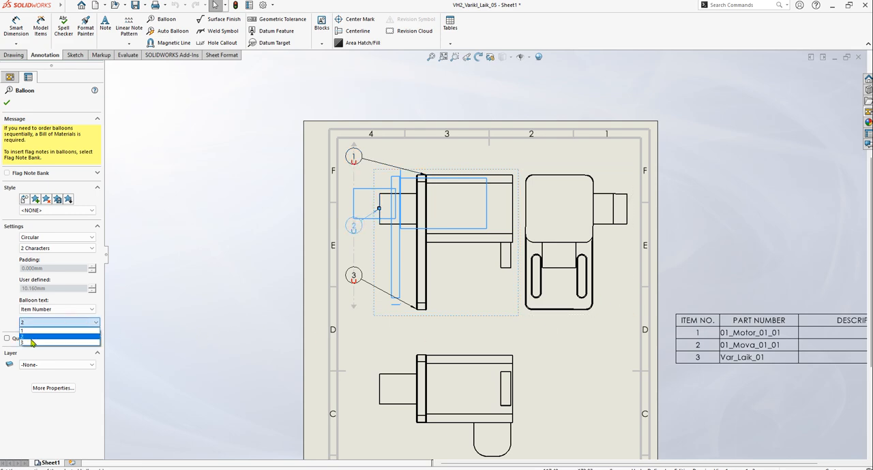
pyautogui.click(31, 334)
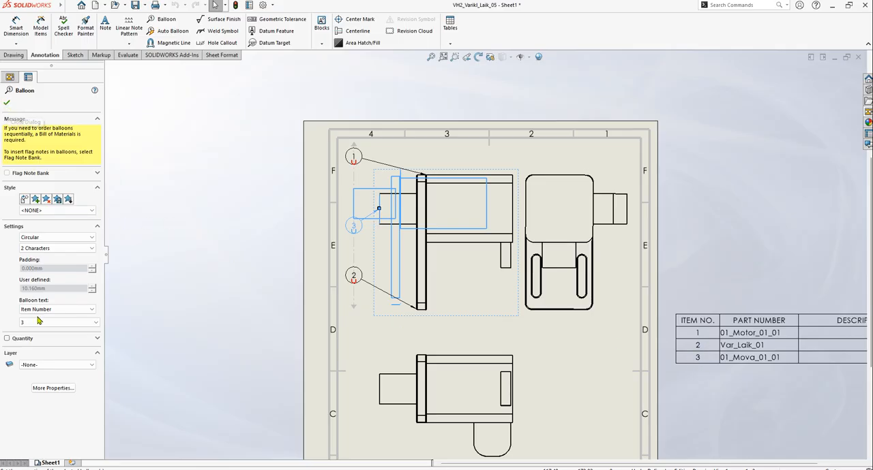
pyautogui.click(96, 339)
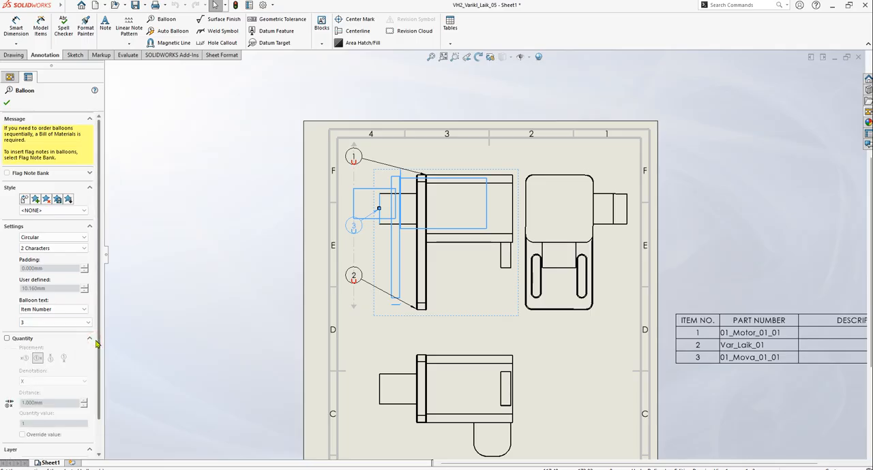
pyautogui.click(95, 340)
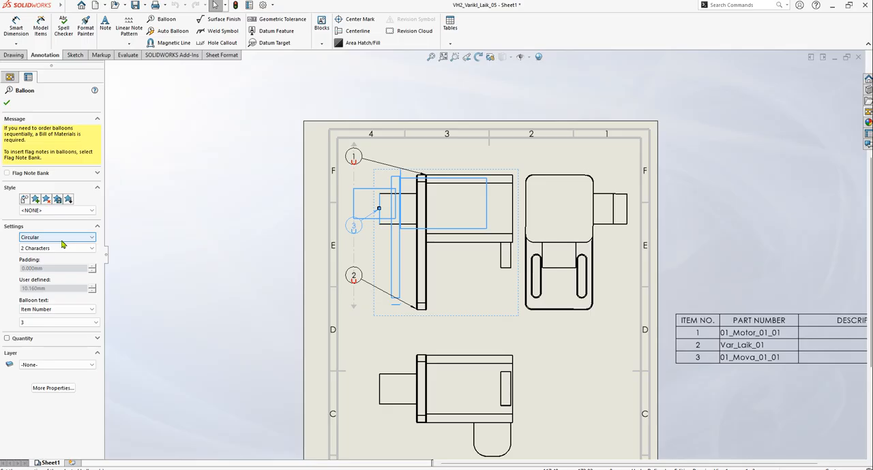
# Accept the item number change for the middle balloon and clear the selection
pyautogui.click(7, 102)
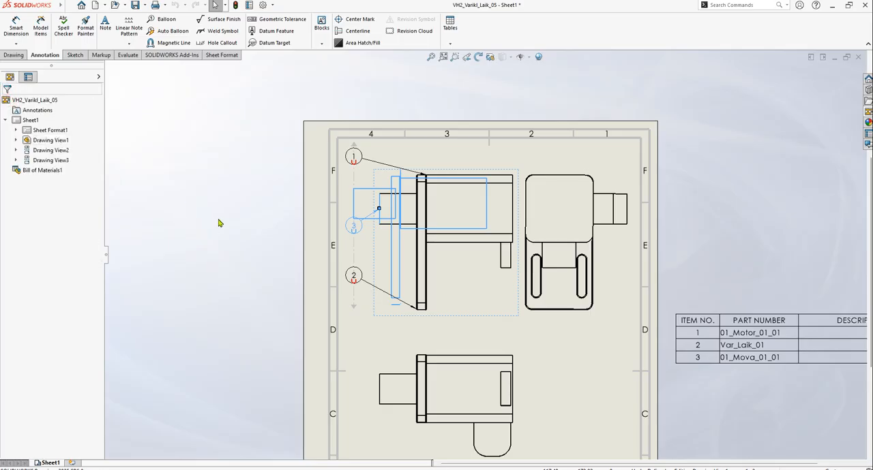
pyautogui.click(738, 228)
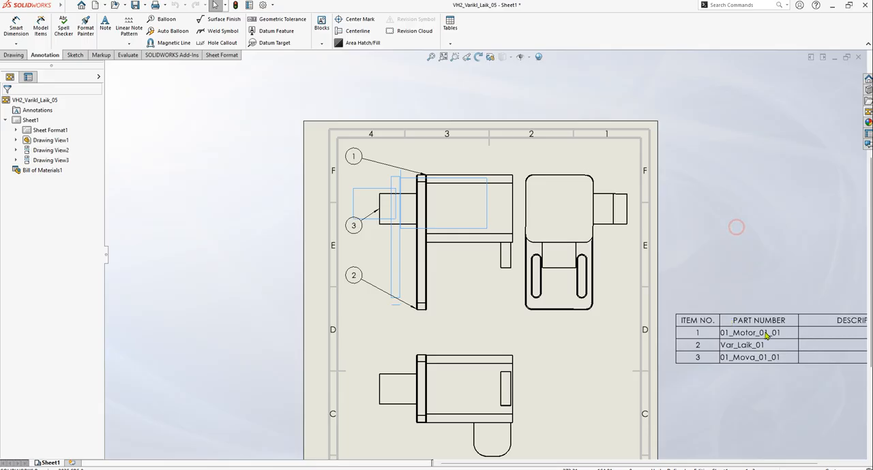
# Select the bill of materials rows one after another to check which part each row highlights in the views
pyautogui.click(698, 345)
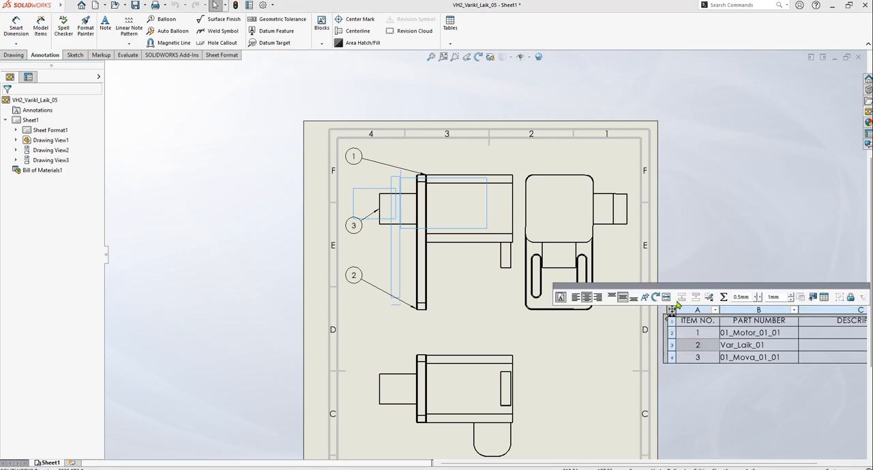
pyautogui.moveTo(677, 290); pyautogui.dragTo(665, 267)
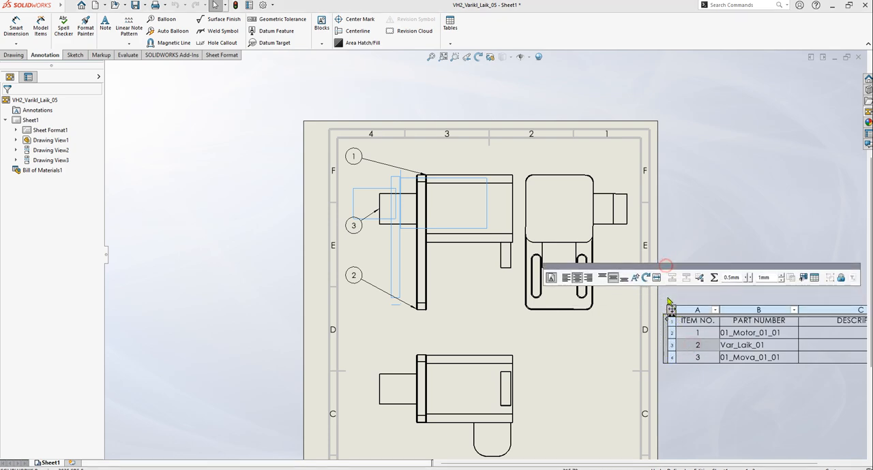
pyautogui.click(673, 359)
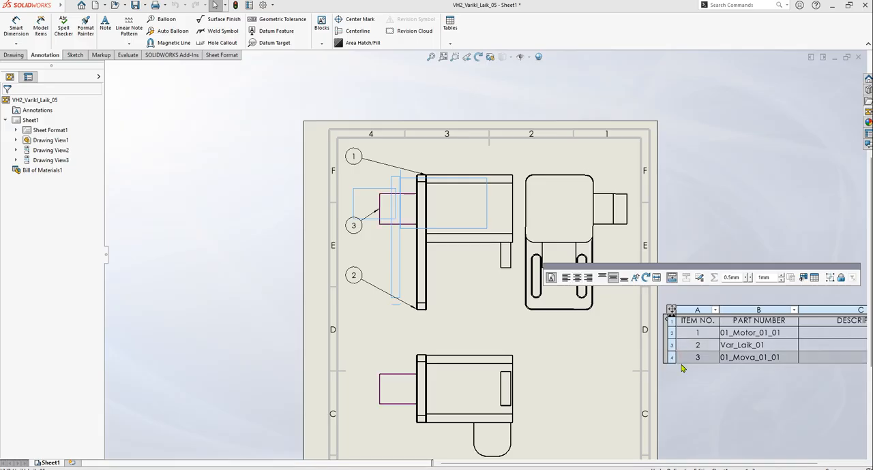
pyautogui.click(673, 359)
pyautogui.click(673, 346)
pyautogui.click(674, 334)
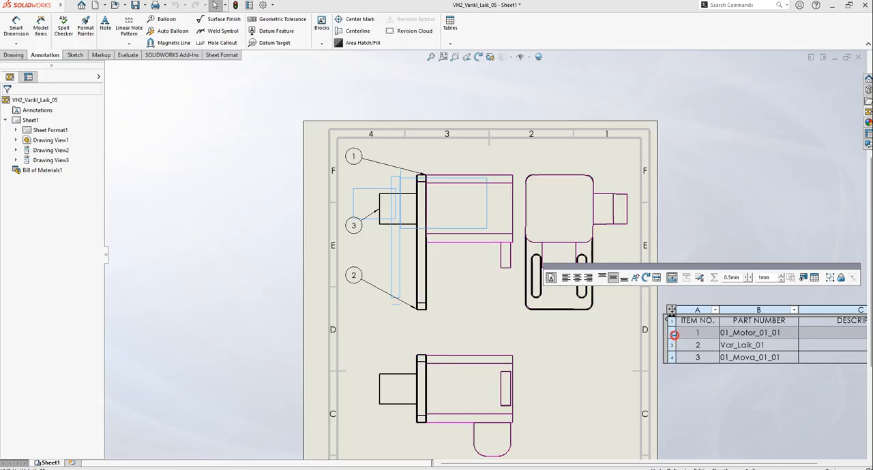
pyautogui.click(674, 346)
pyautogui.click(673, 358)
pyautogui.click(674, 334)
# Move the 01_Mova_01_01 row above Var_Laik_01 in the bill of materials and return it to the last row
pyautogui.click(674, 343)
pyautogui.click(675, 336)
pyautogui.moveTo(676, 335); pyautogui.dragTo(676, 336)
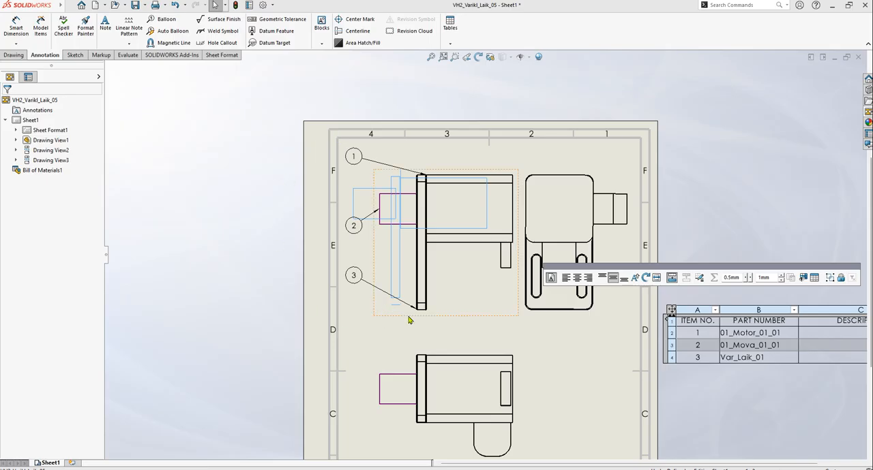
pyautogui.click(673, 349)
pyautogui.moveTo(672, 349); pyautogui.dragTo(672, 362)
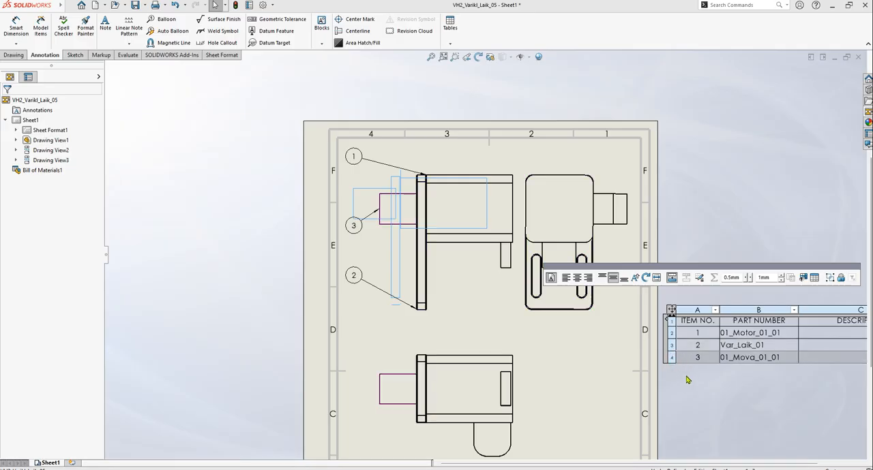
pyautogui.click(748, 398)
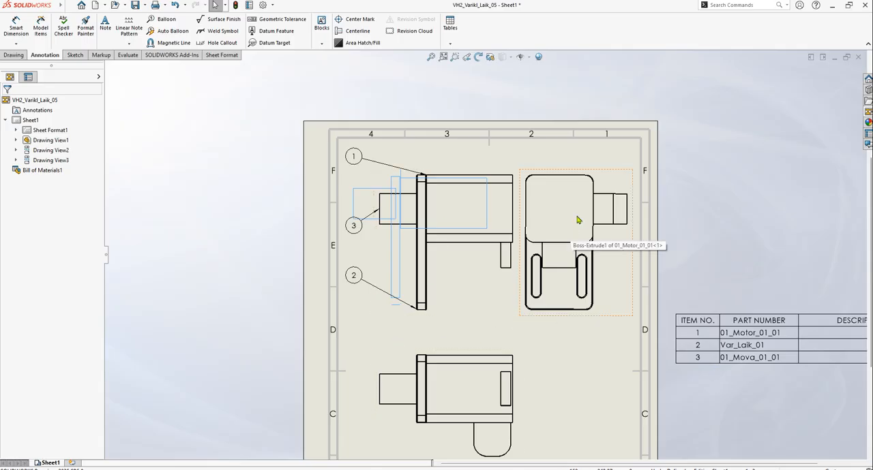
# Set up automatic center marks for all holes, fillets and slots, with radial lines and marks at the slot ends
pyautogui.press('z')
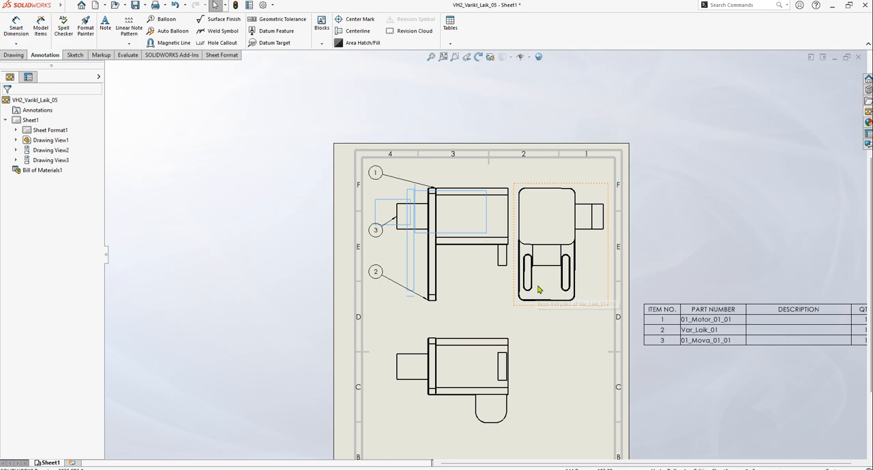
pyautogui.scroll(-1, 524, 265)
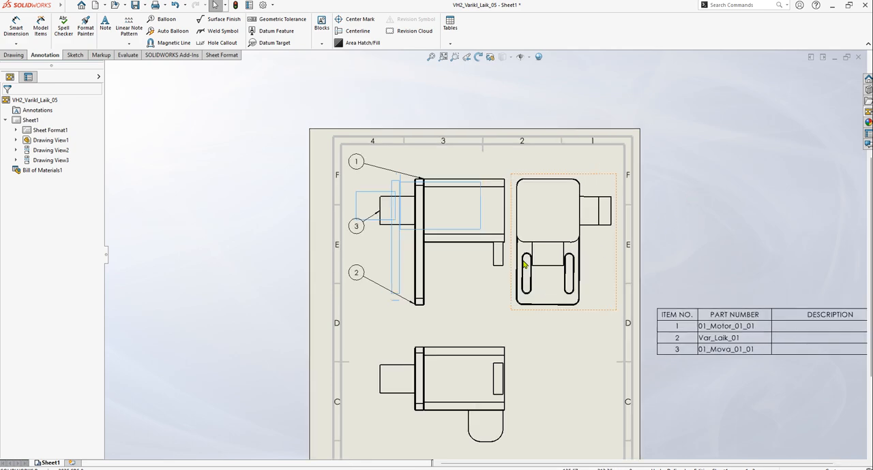
pyautogui.click(353, 20)
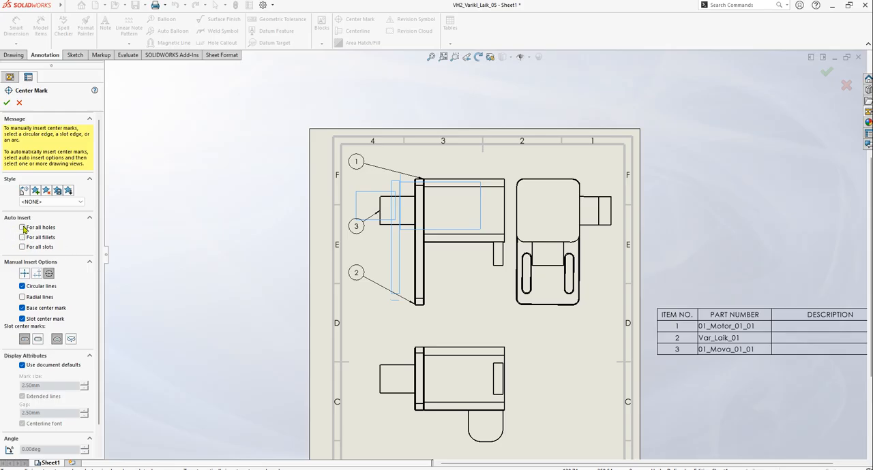
pyautogui.click(23, 228)
pyautogui.click(23, 231)
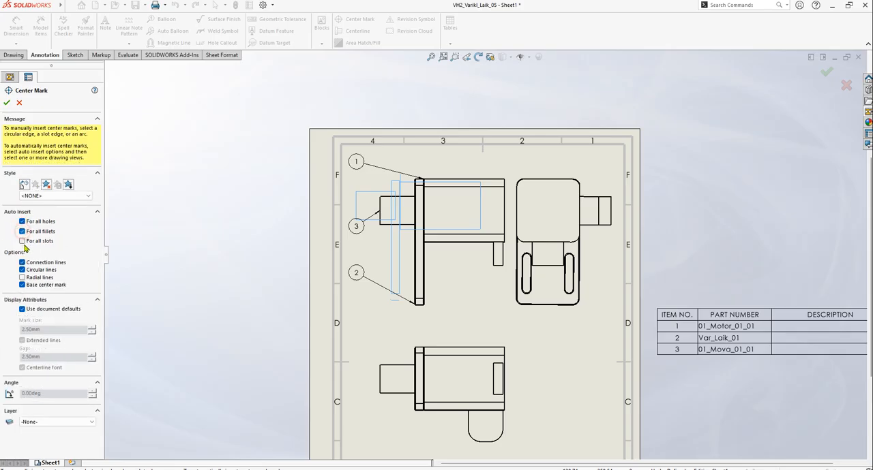
pyautogui.click(22, 242)
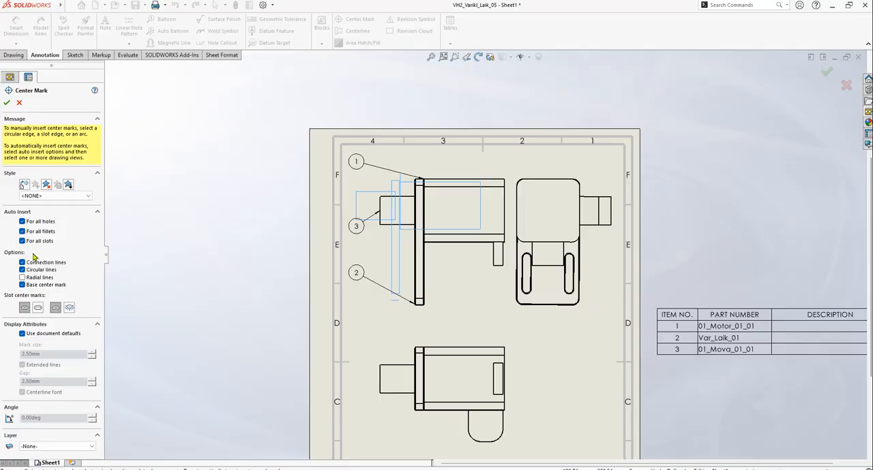
pyautogui.click(22, 277)
pyautogui.click(38, 309)
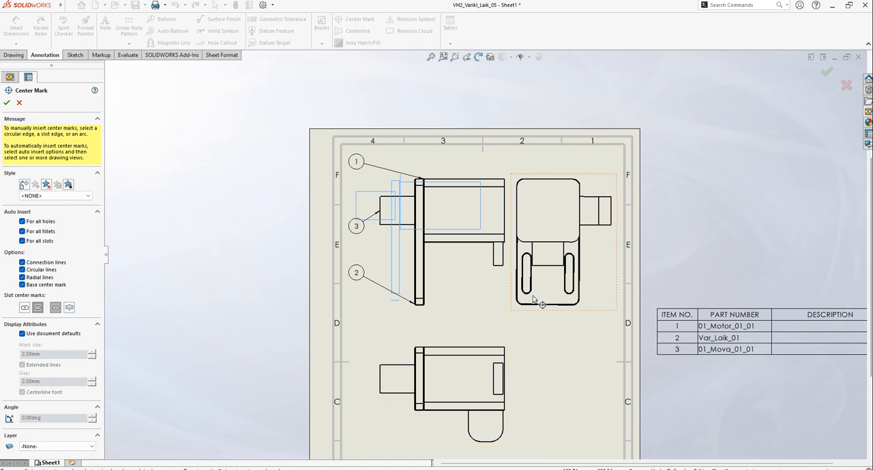
# Insert the automatic center marks in the side view with the two slots, Drawing View2
pyautogui.scroll(-6, 571, 264)
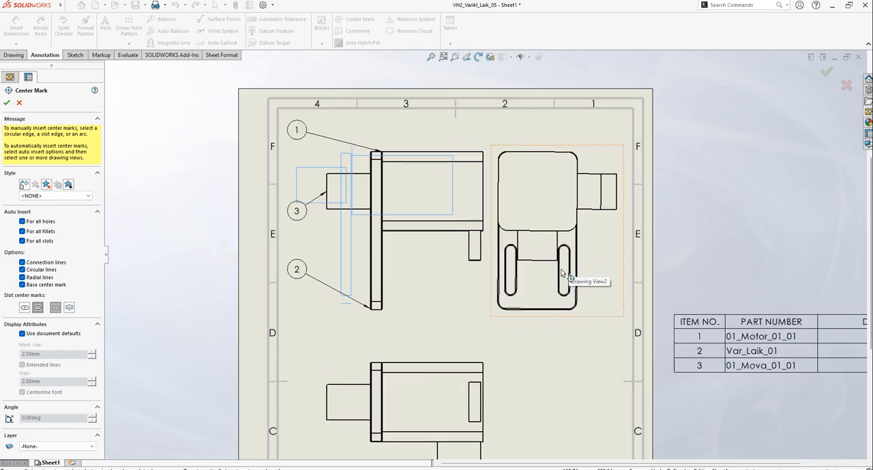
pyautogui.scroll(6, 522, 271)
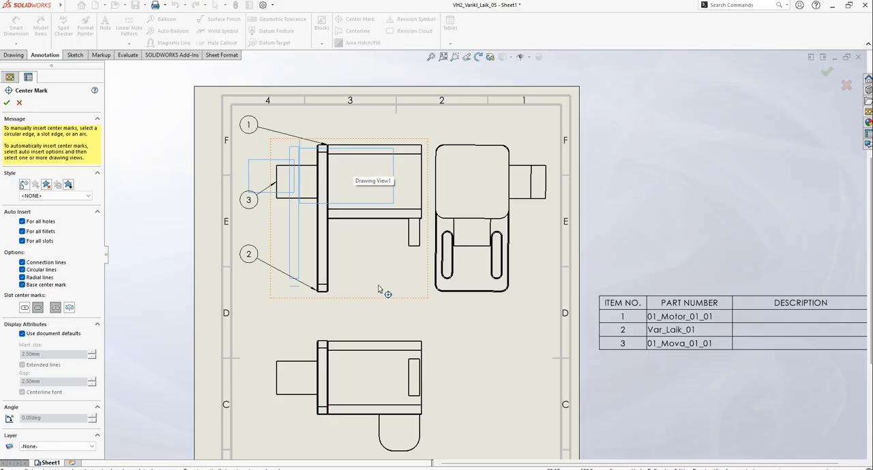
pyautogui.click(529, 300)
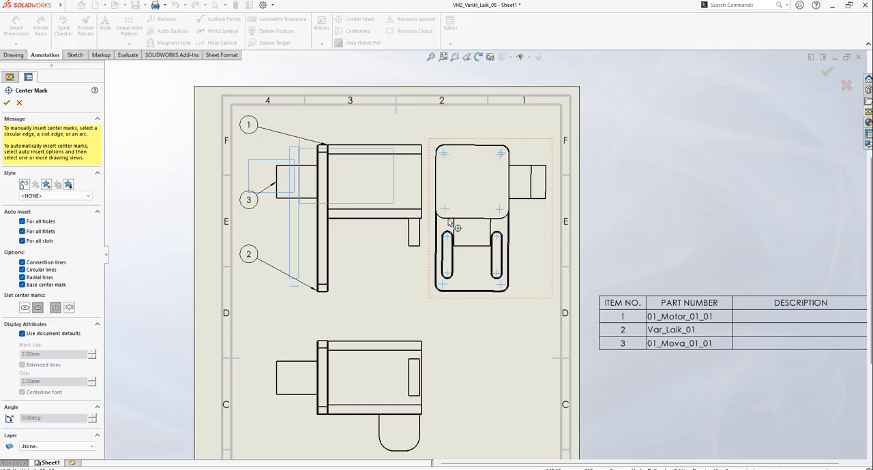
pyautogui.scroll(-3, 503, 158)
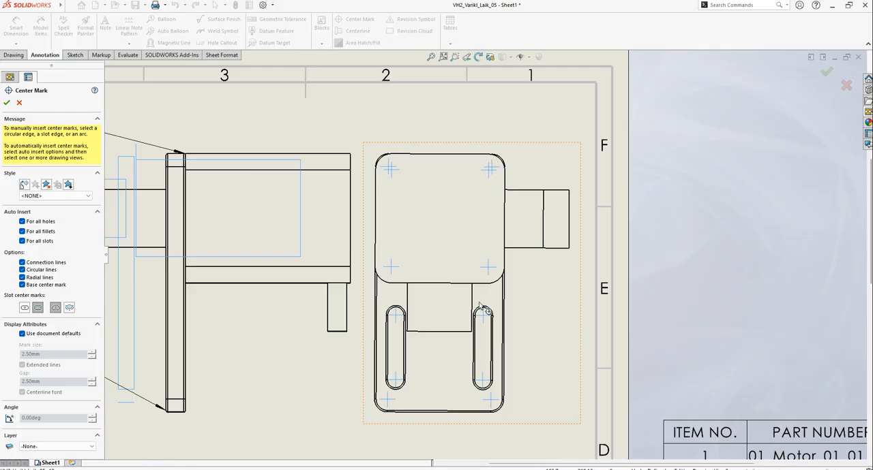
pyautogui.scroll(5, 526, 372)
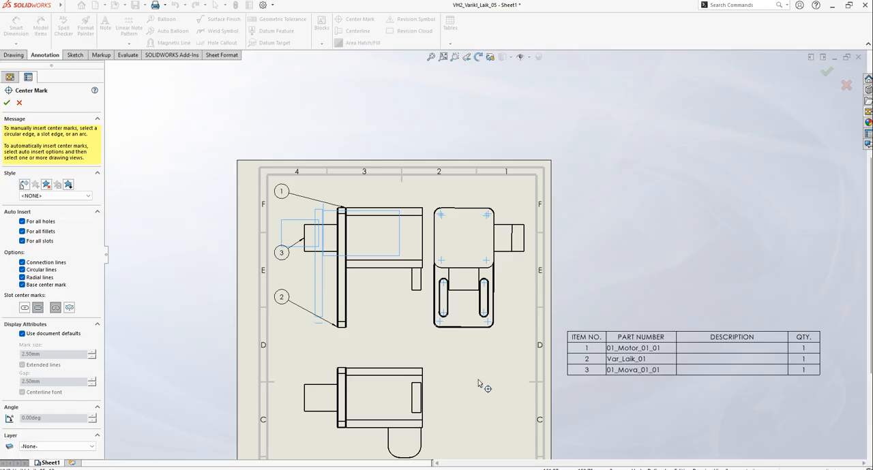
pyautogui.scroll(1, 489, 380)
pyautogui.scroll(-2, 468, 381)
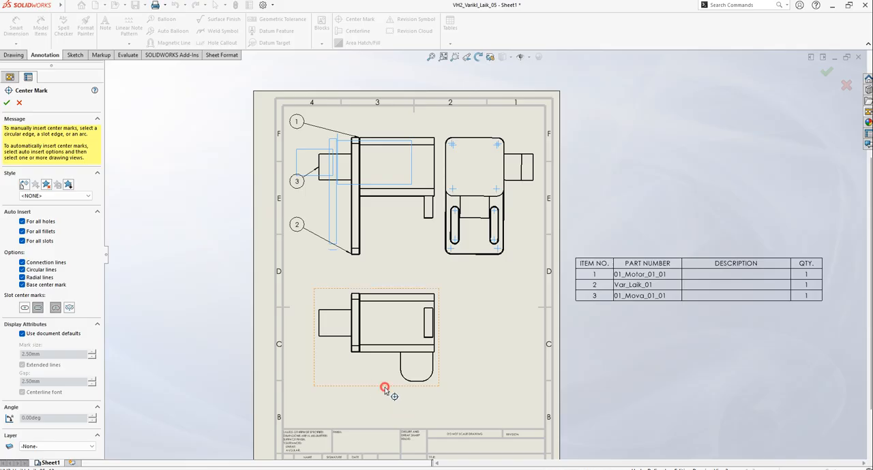
pyautogui.click(8, 104)
# Try another automatic center mark insertion for all holes, fillets and slots, with radial lines and slot-end marks
pyautogui.scroll(-3, 375, 351)
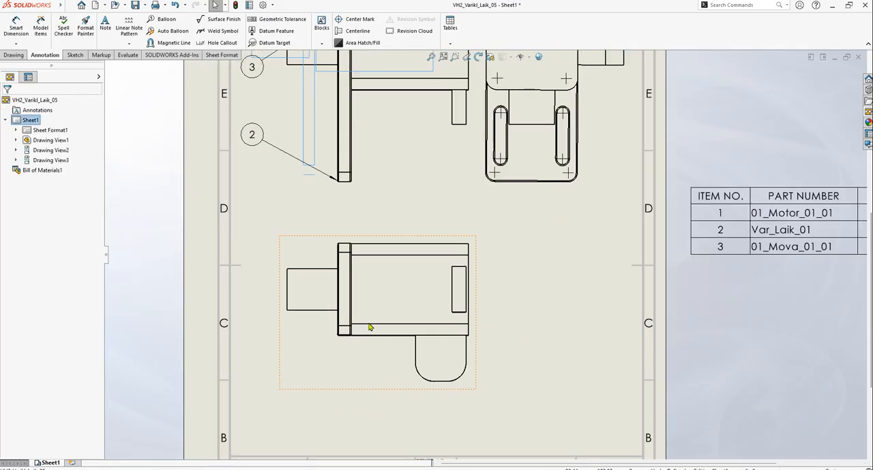
pyautogui.press('f')
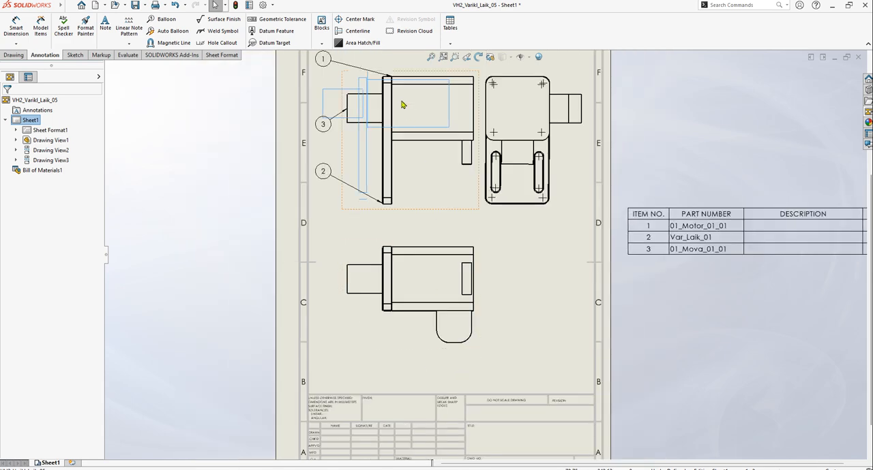
pyautogui.click(351, 19)
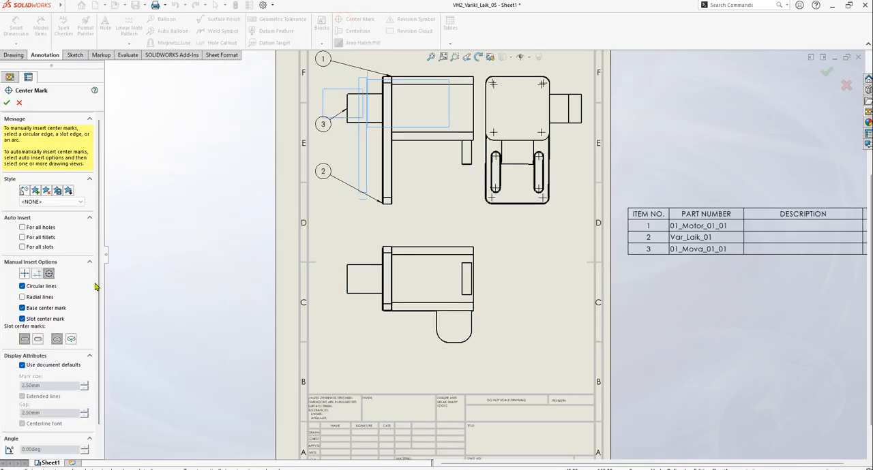
pyautogui.click(22, 227)
pyautogui.click(22, 231)
pyautogui.click(22, 242)
pyautogui.click(22, 278)
pyautogui.click(38, 308)
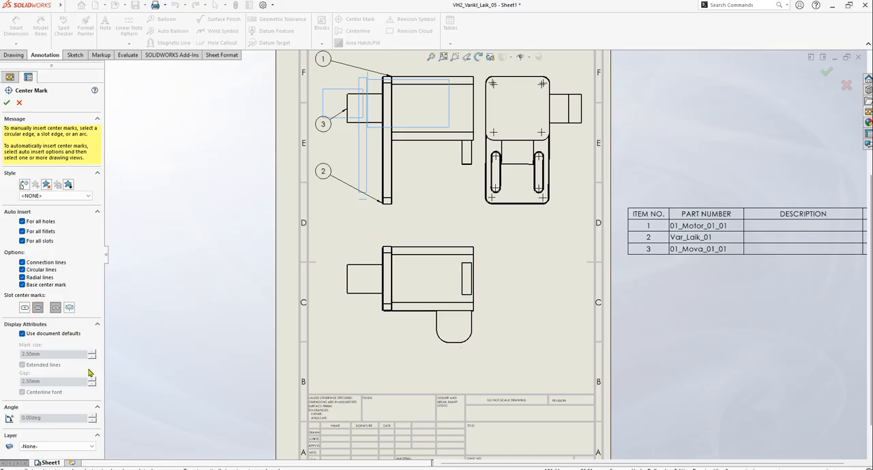
pyautogui.click(7, 103)
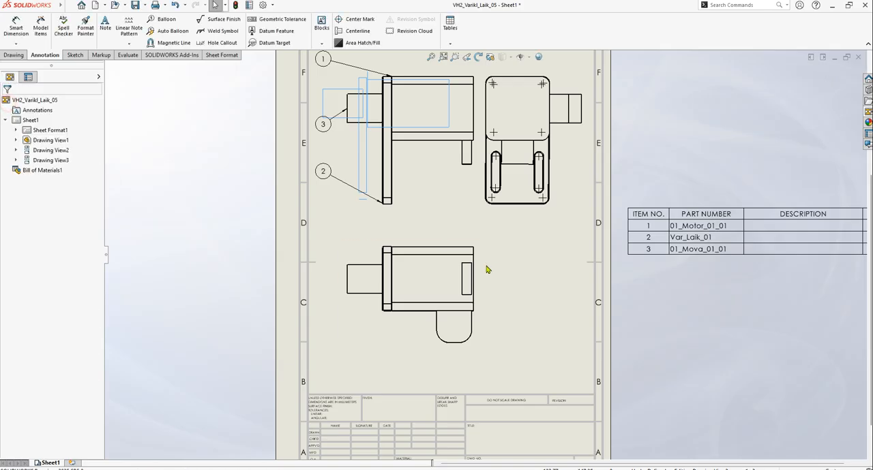
# Insert automatic centerlines for the whole ballooned front view, Drawing View1, and include the side view in the selection
pyautogui.press('f')
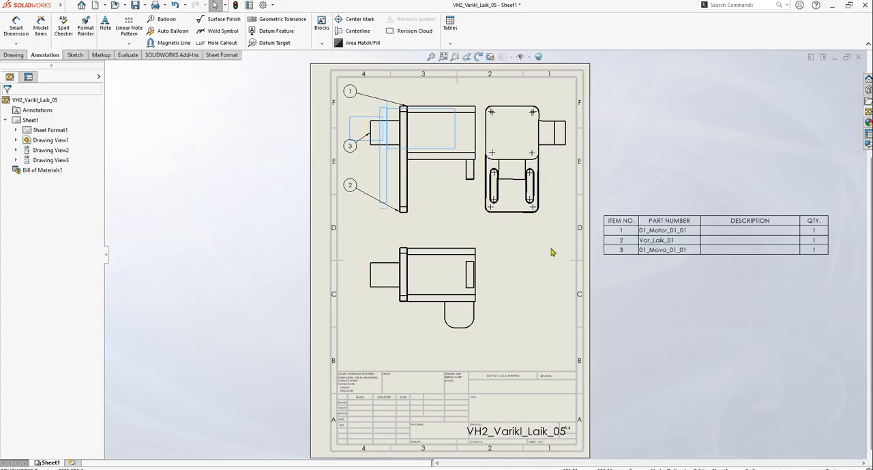
pyautogui.click(357, 32)
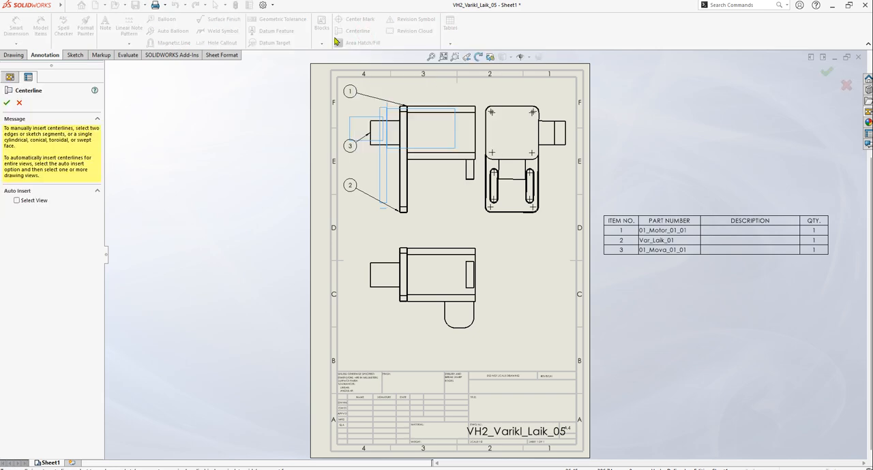
pyautogui.click(16, 202)
pyautogui.scroll(-2, 409, 170)
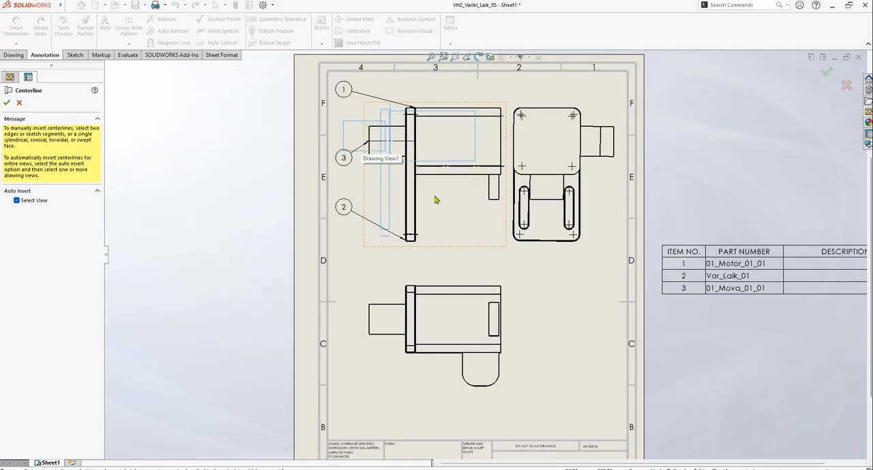
pyautogui.scroll(-4, 412, 140)
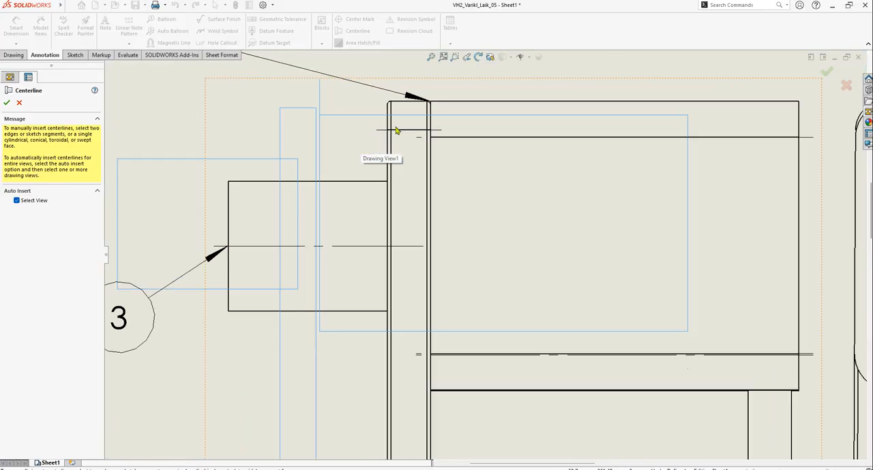
pyautogui.scroll(6, 410, 134)
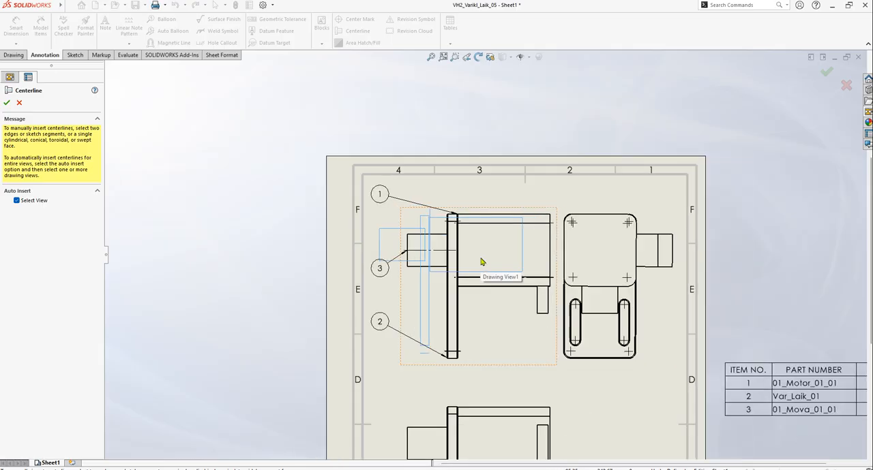
pyautogui.scroll(2, 481, 262)
pyautogui.scroll(-1, 615, 336)
pyautogui.scroll(-1, 412, 228)
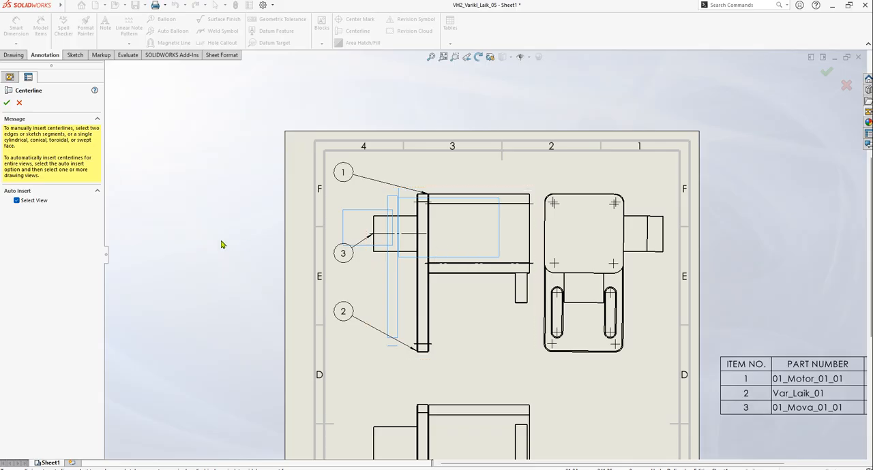
pyautogui.click(593, 361)
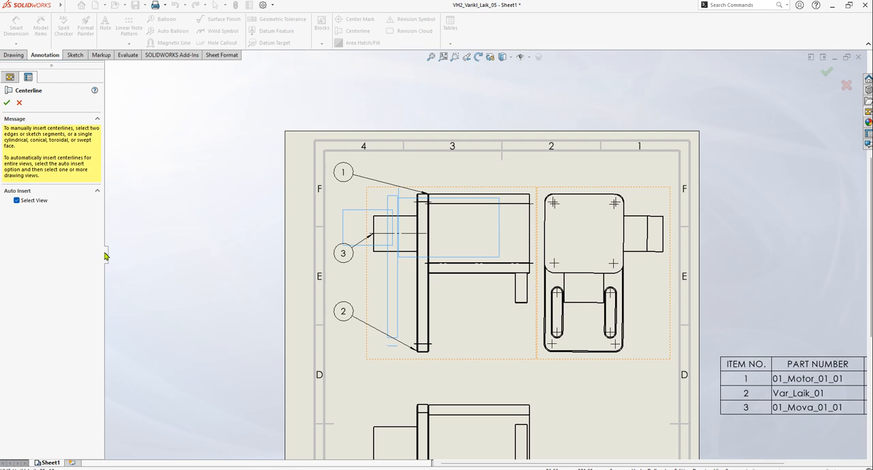
pyautogui.click(7, 102)
# Try another automatic centerline insertion for the whole front and side views
pyautogui.click(357, 31)
pyautogui.click(16, 200)
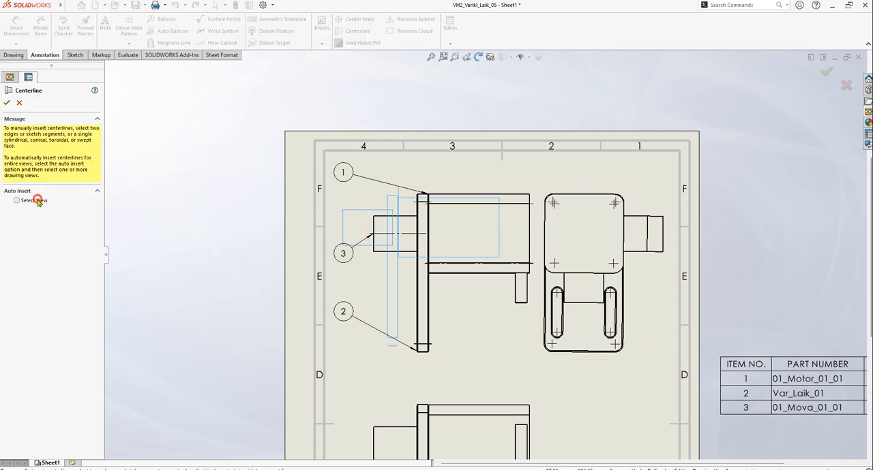
pyautogui.click(643, 365)
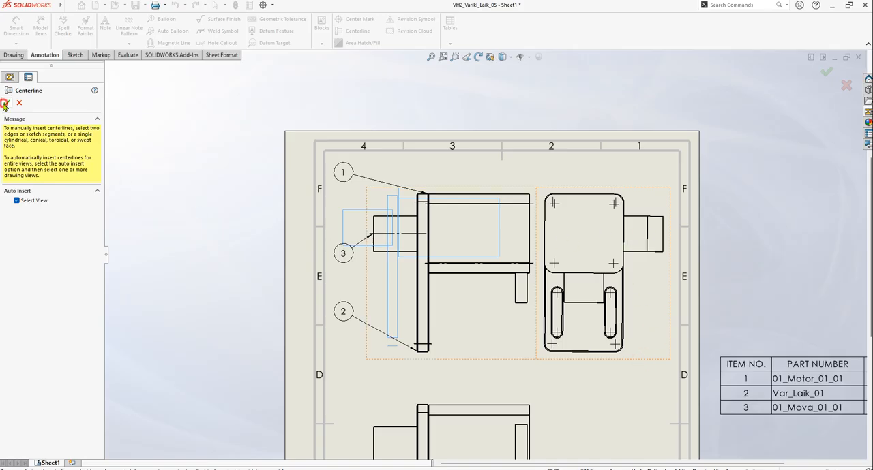
pyautogui.click(7, 102)
# Insert automatic centerlines for the whole lower projected view, Drawing View3
pyautogui.click(354, 31)
pyautogui.click(31, 201)
pyautogui.scroll(1, 376, 176)
pyautogui.scroll(-2, 467, 216)
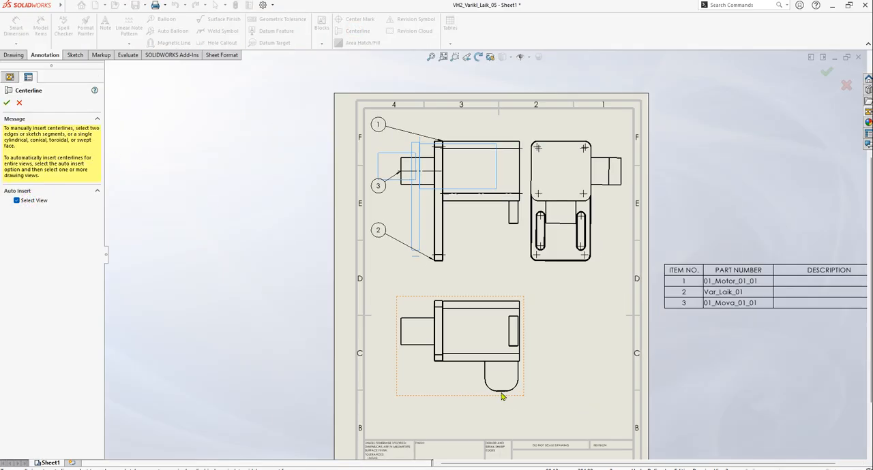
pyautogui.click(464, 401)
pyautogui.scroll(8, 430, 351)
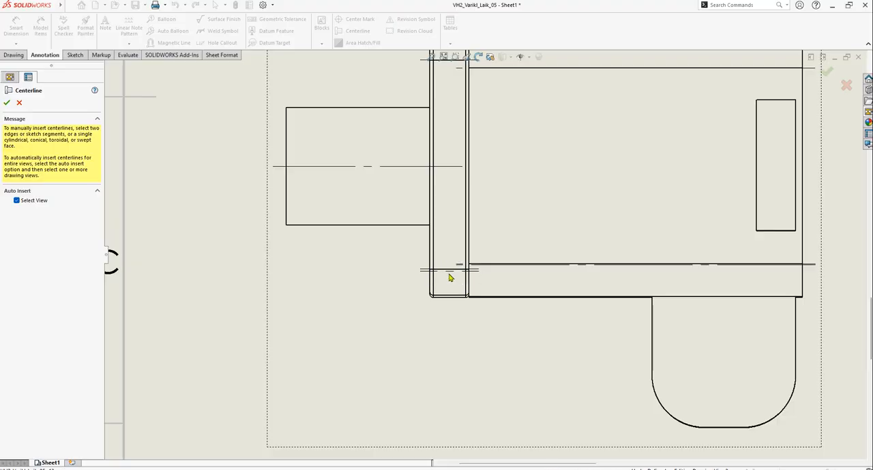
pyautogui.scroll(-10, 466, 274)
pyautogui.scroll(5, 463, 208)
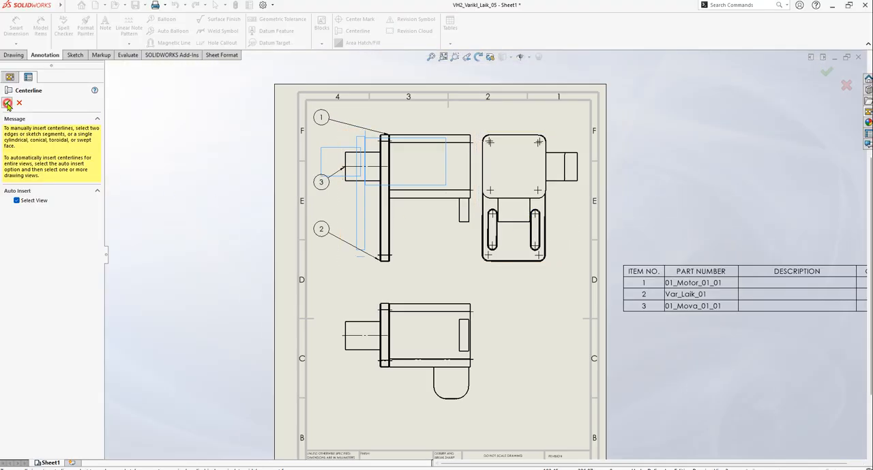
pyautogui.click(7, 103)
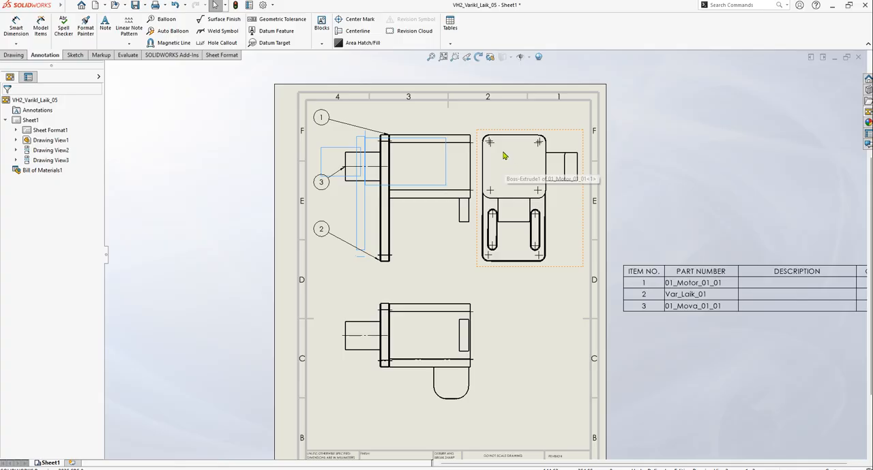
# Extend the shaft centerline in the ballooned front view through the motor body to just past its far end
pyautogui.scroll(5, 396, 199)
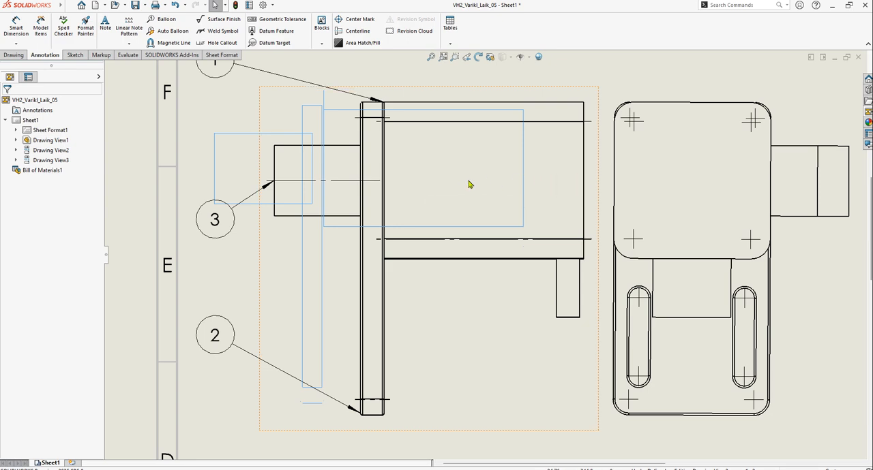
pyautogui.scroll(3, 561, 198)
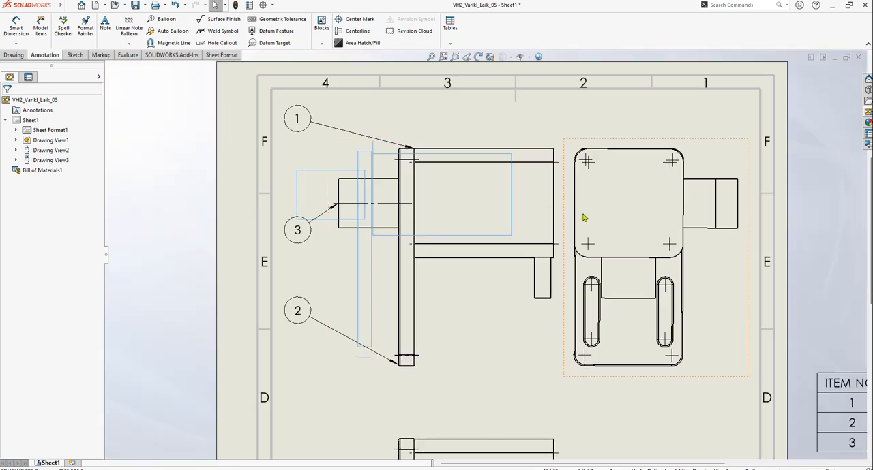
pyautogui.scroll(3, 551, 348)
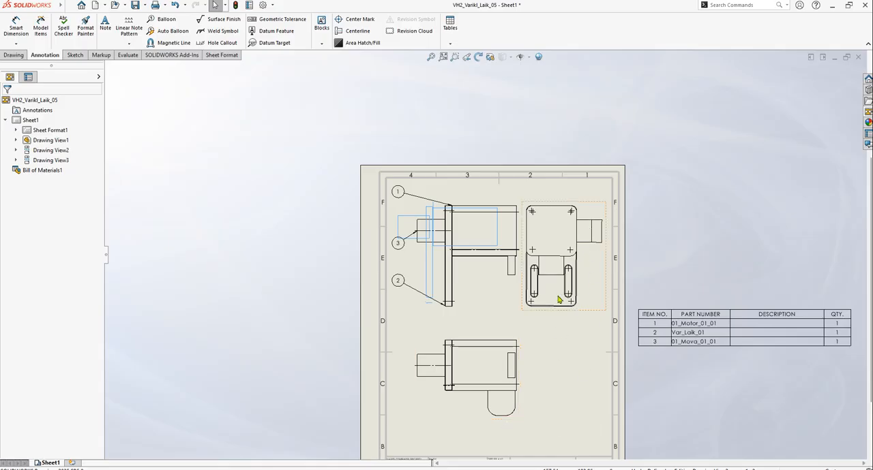
pyautogui.scroll(-2, 518, 303)
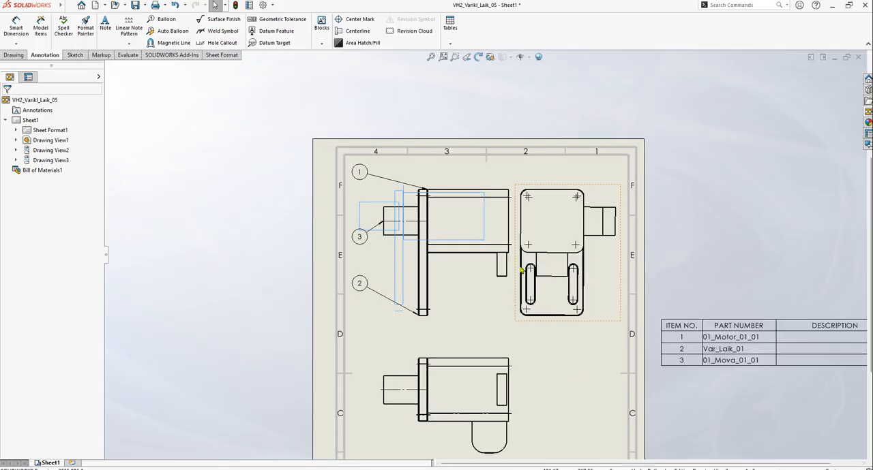
pyautogui.scroll(-1, 510, 278)
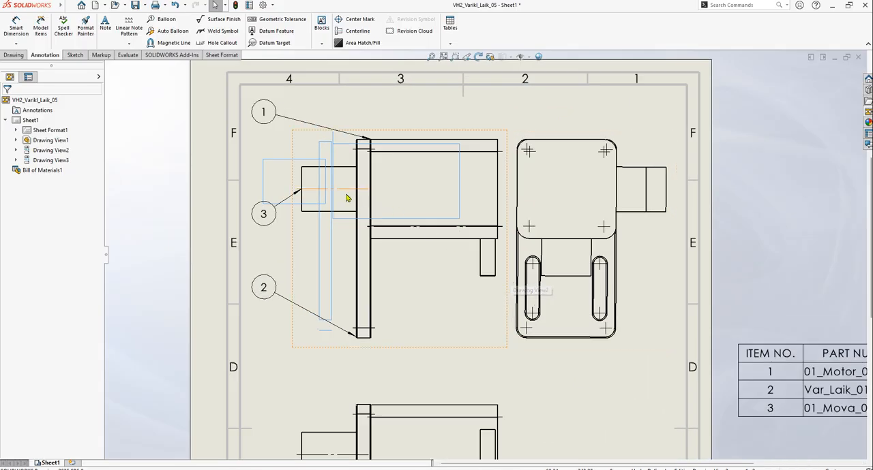
pyautogui.scroll(-1, 353, 196)
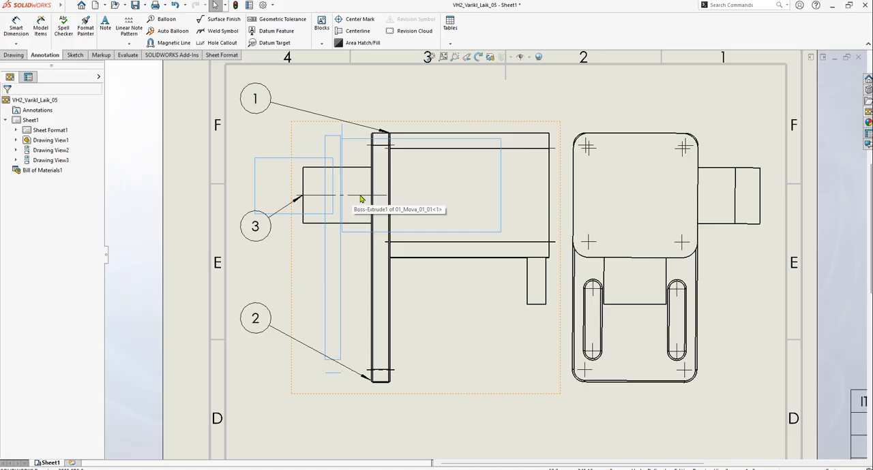
pyautogui.click(361, 199)
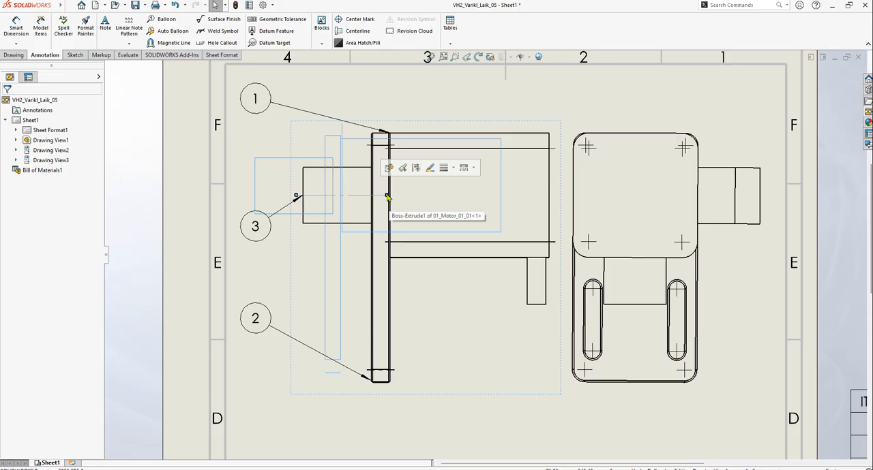
pyautogui.moveTo(387, 197); pyautogui.dragTo(558, 197)
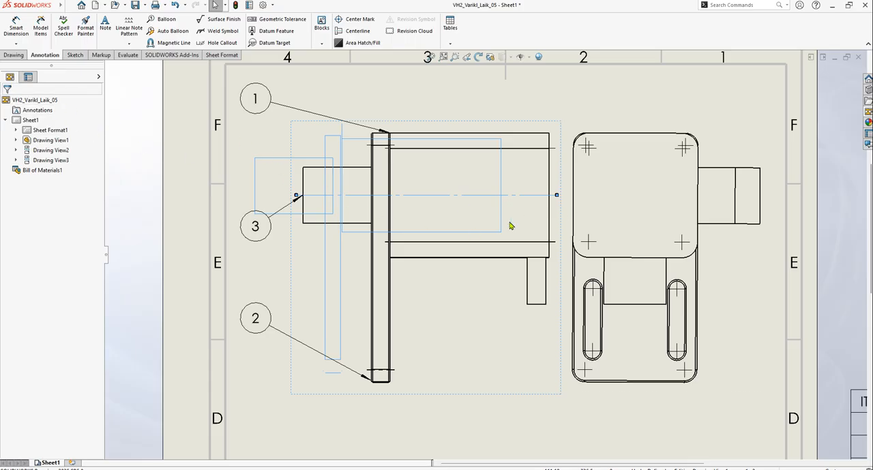
# Insert a vertical centerline in the side view between the two vertical edges of the square motor body
pyautogui.scroll(-2, 387, 142)
pyautogui.scroll(-3, 403, 171)
pyautogui.scroll(8, 432, 191)
pyautogui.scroll(-1, 559, 335)
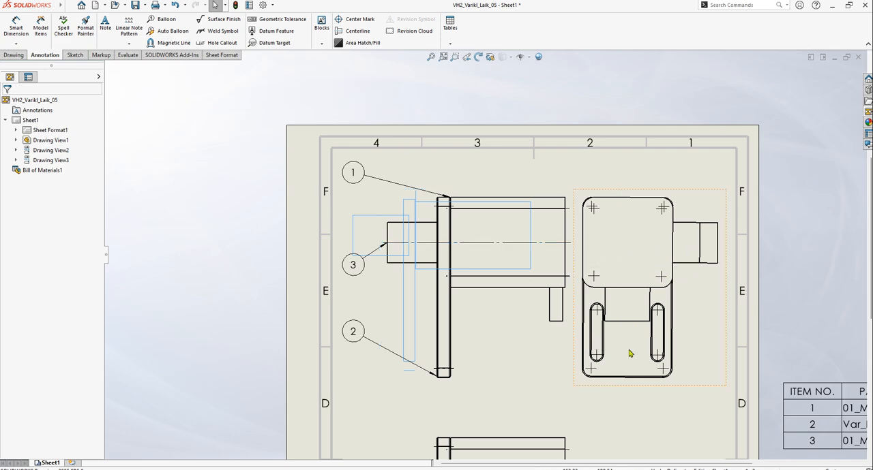
pyautogui.scroll(2, 631, 341)
pyautogui.scroll(-3, 616, 318)
pyautogui.scroll(-1, 603, 309)
pyautogui.scroll(3, 573, 310)
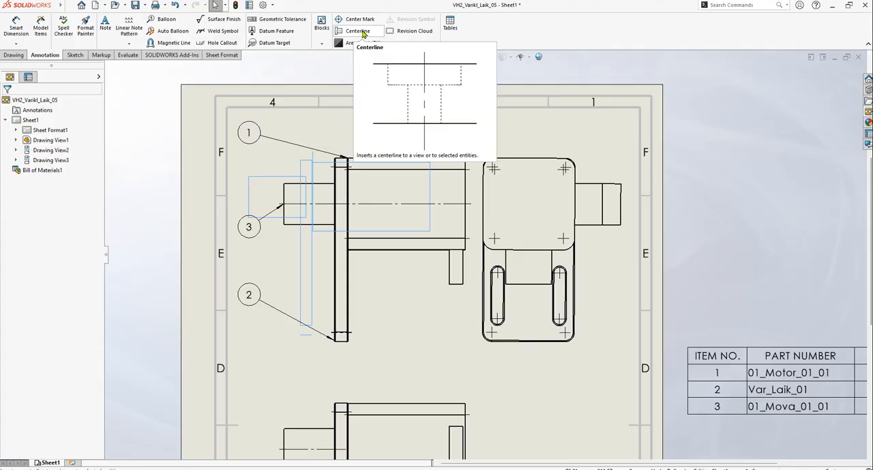
pyautogui.click(360, 31)
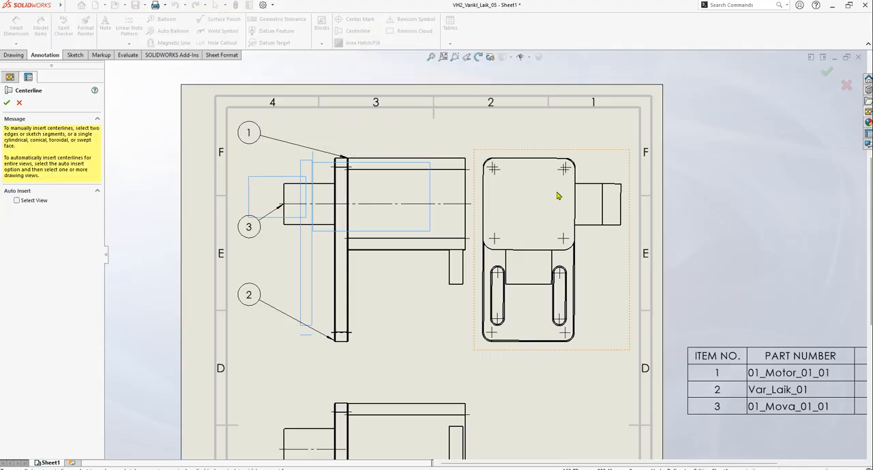
pyautogui.scroll(-3, 558, 208)
pyautogui.scroll(-2, 556, 226)
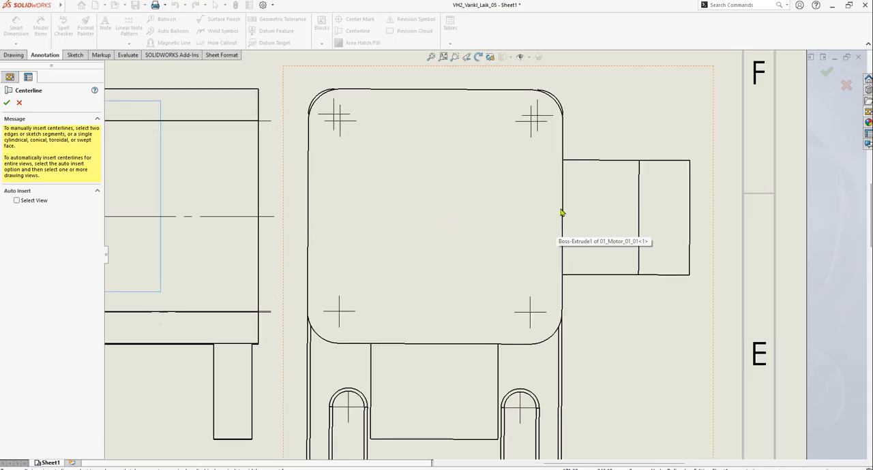
pyautogui.click(308, 213)
pyautogui.click(562, 222)
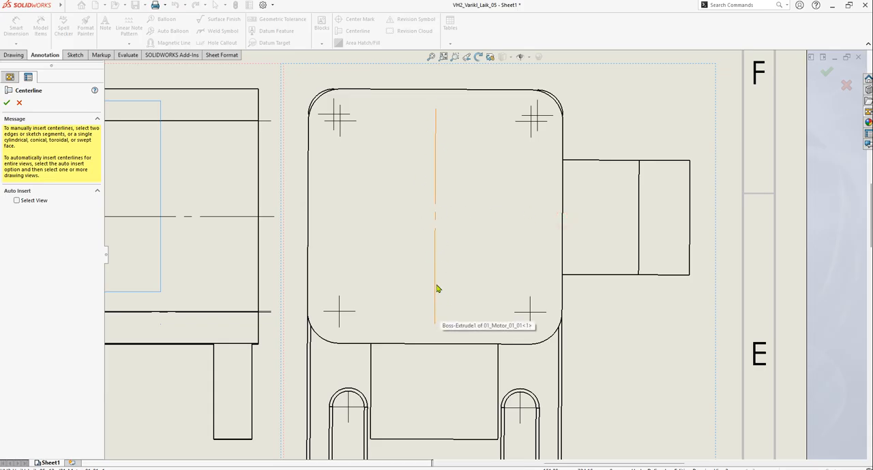
# Insert a horizontal centerline in the side view between the upper and lower edges of the square motor body
pyautogui.scroll(3, 454, 271)
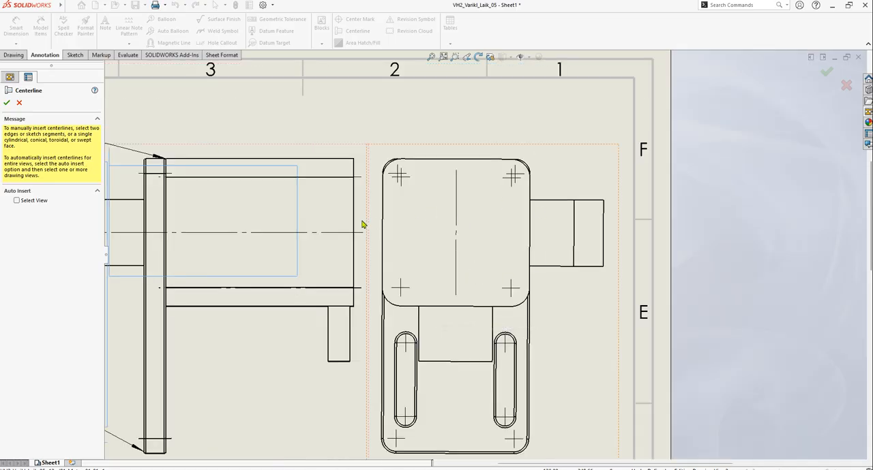
pyautogui.click(435, 160)
pyautogui.click(440, 307)
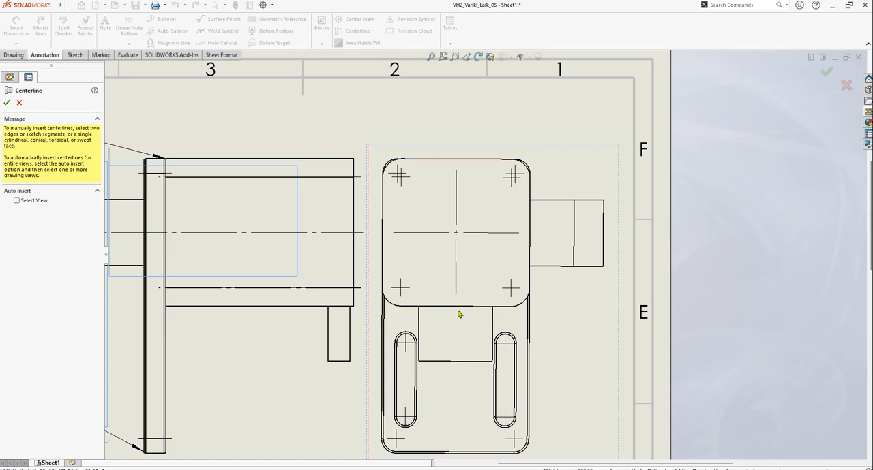
pyautogui.scroll(5, 492, 245)
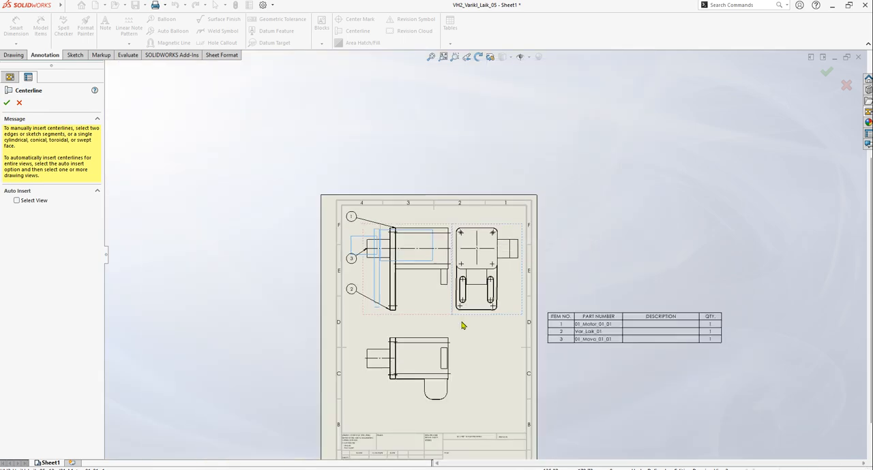
# Insert a centerline between the two straight sides of the rounded protrusion below the motor in the lower view
pyautogui.scroll(-4, 418, 370)
pyautogui.scroll(-2, 420, 365)
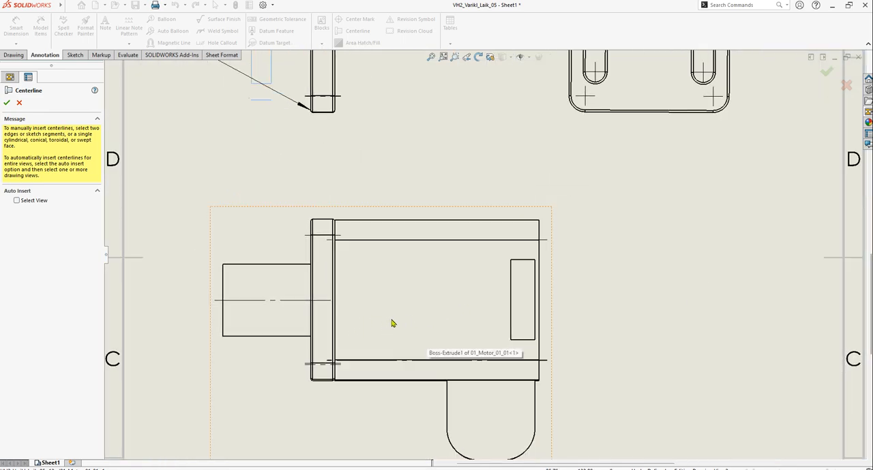
pyautogui.scroll(2, 521, 361)
pyautogui.scroll(-3, 505, 369)
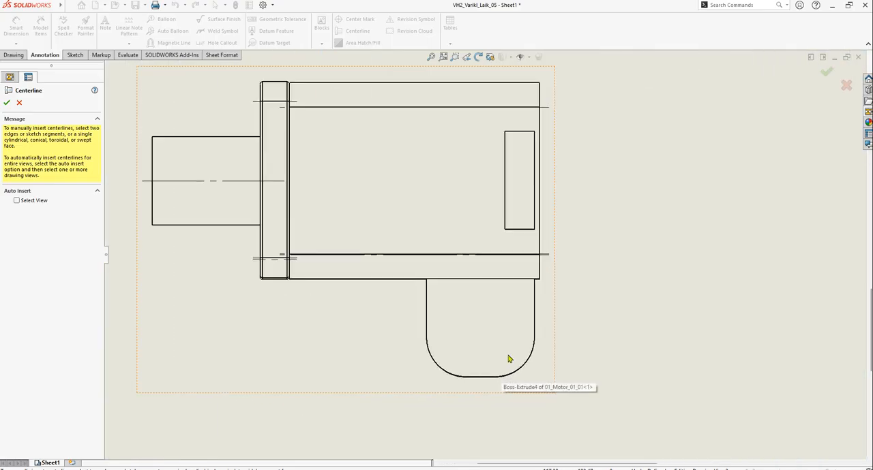
pyautogui.click(426, 310)
pyautogui.click(534, 321)
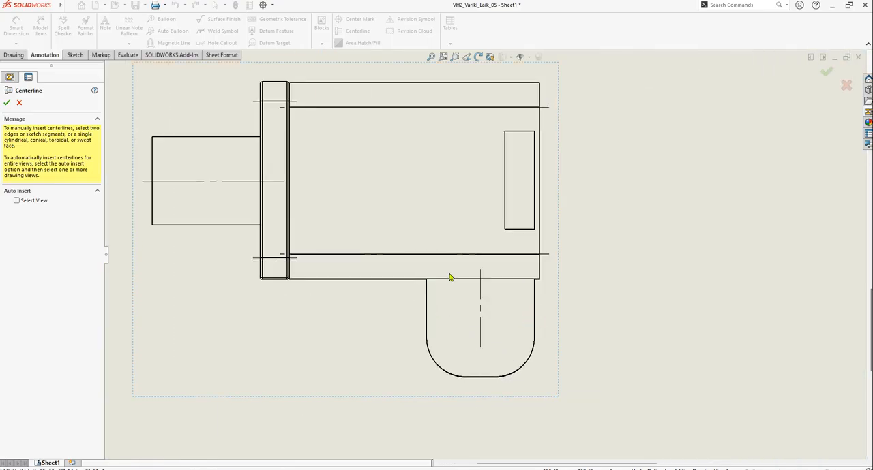
pyautogui.scroll(4, 478, 319)
pyautogui.scroll(-4, 515, 201)
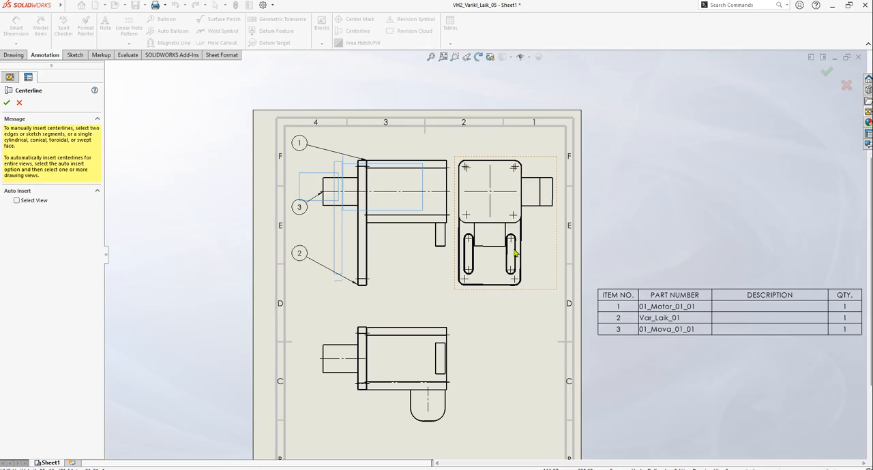
pyautogui.scroll(-2, 501, 247)
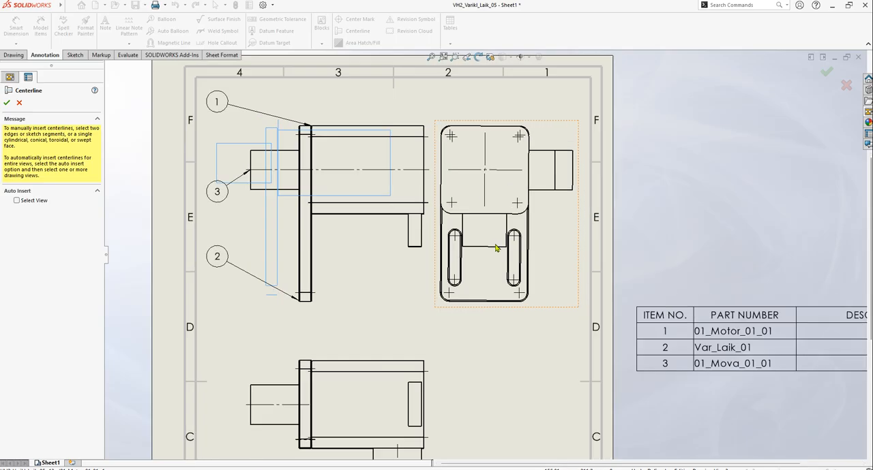
pyautogui.click(6, 103)
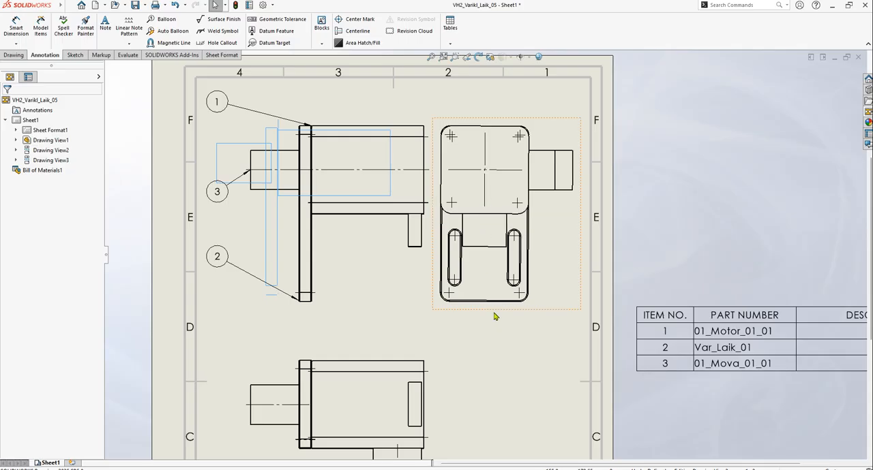
# Extend the shaft centerline in the lower view through the motor body to just past its far end
pyautogui.scroll(3, 498, 307)
pyautogui.scroll(-5, 412, 385)
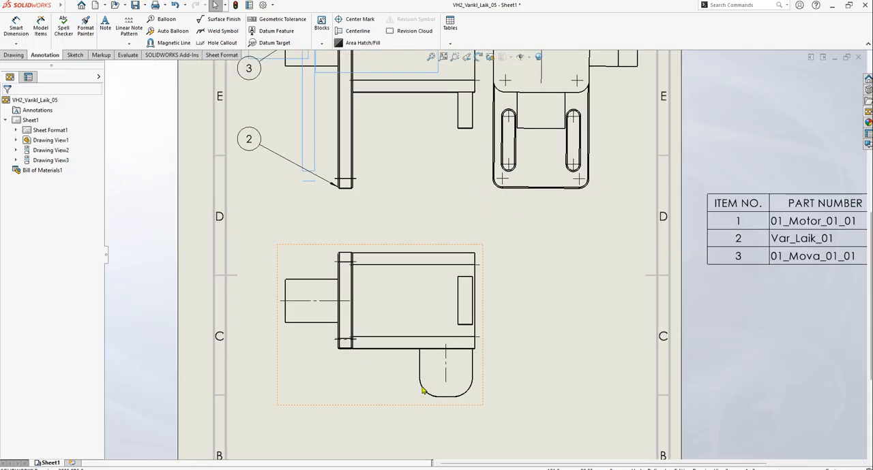
pyautogui.click(319, 302)
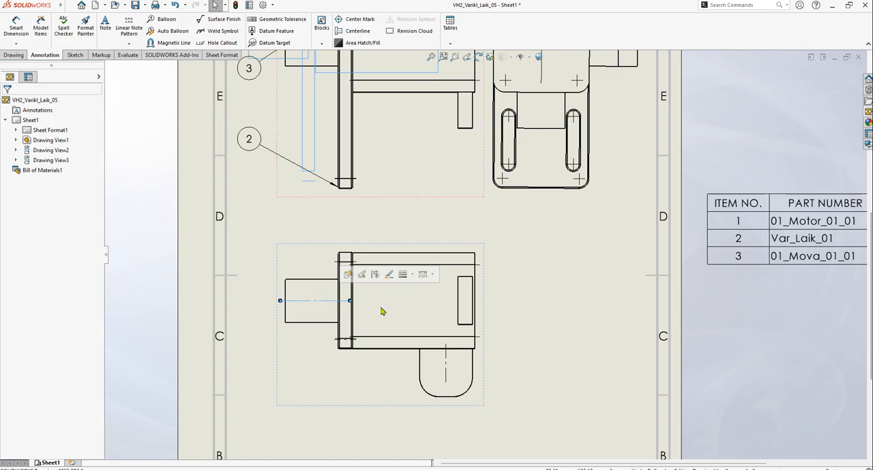
pyautogui.scroll(5, 376, 311)
pyautogui.scroll(-8, 477, 294)
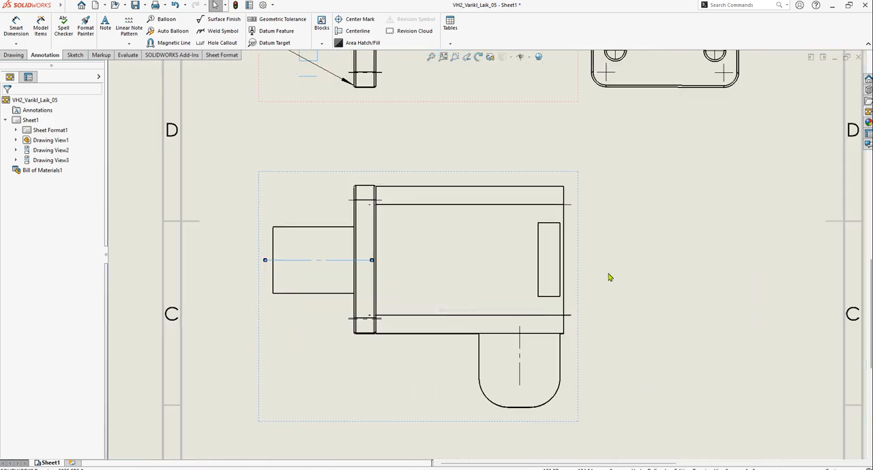
pyautogui.click(372, 262)
pyautogui.moveTo(372, 260); pyautogui.dragTo(583, 263)
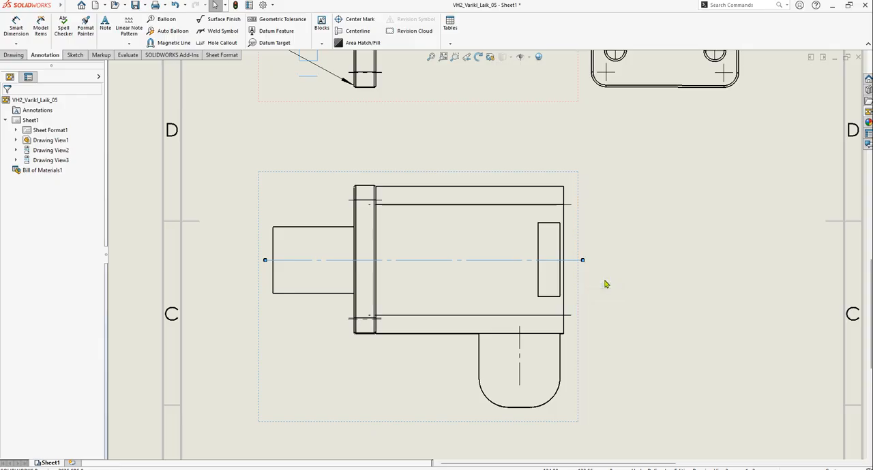
pyautogui.click(628, 272)
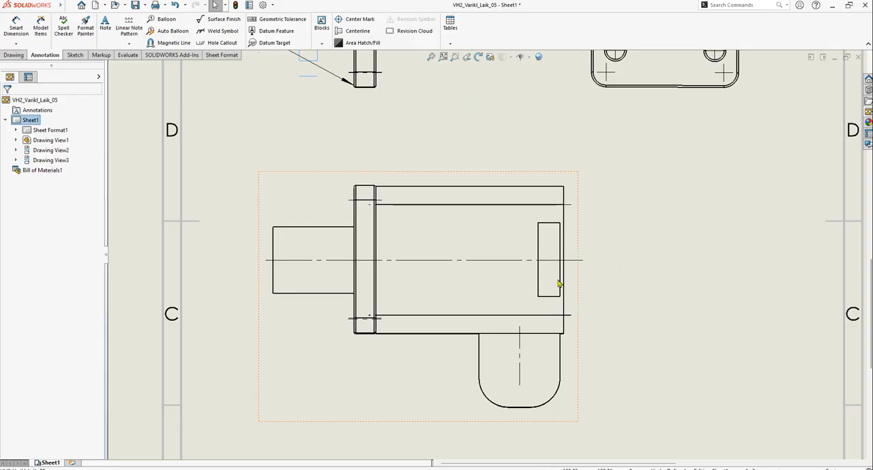
# Extend the motor's vertical centerline in the side view down between the slots to just past the plate's lower edge
pyautogui.scroll(-5, 516, 311)
pyautogui.scroll(3, 502, 285)
pyautogui.scroll(2, 500, 291)
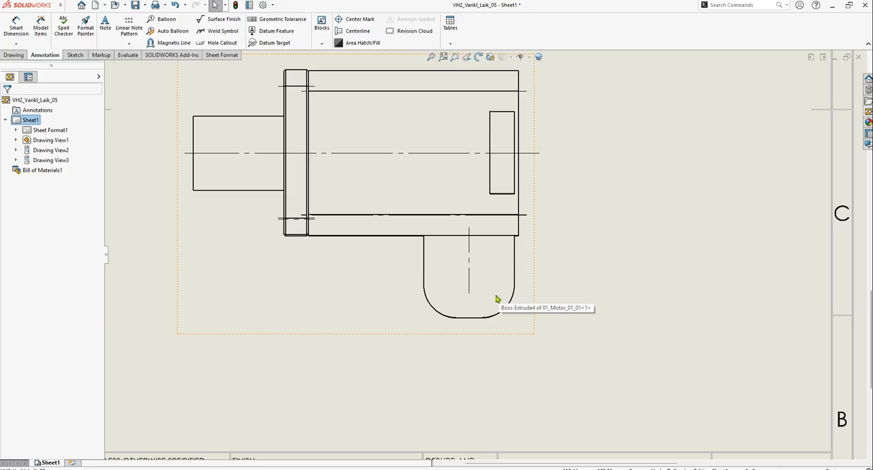
pyautogui.scroll(-5, 523, 282)
pyautogui.scroll(5, 539, 152)
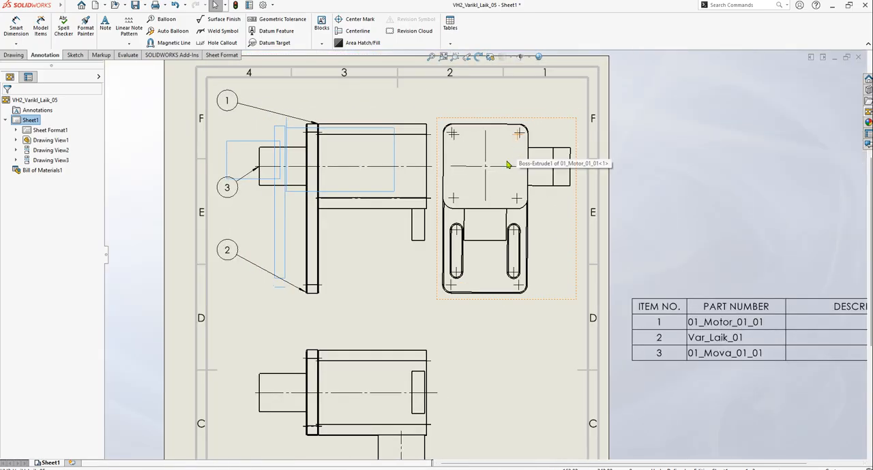
pyautogui.click(471, 212)
pyautogui.moveTo(469, 227); pyautogui.dragTo(468, 386)
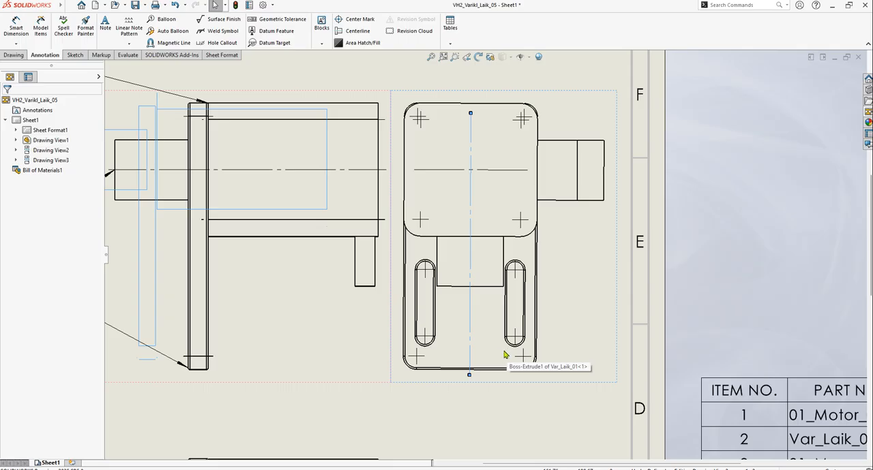
# Deselect the side view's vertical centerline and save the assembly drawing
pyautogui.press('Escape')
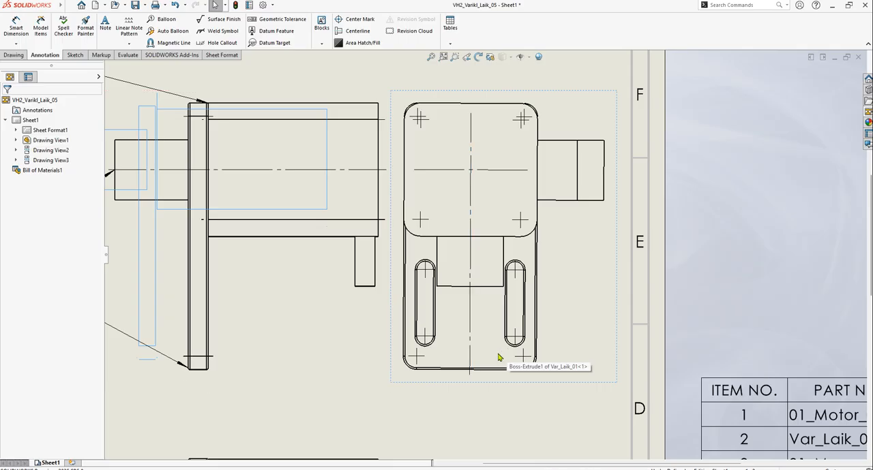
pyautogui.scroll(5, 491, 293)
pyautogui.click(606, 192)
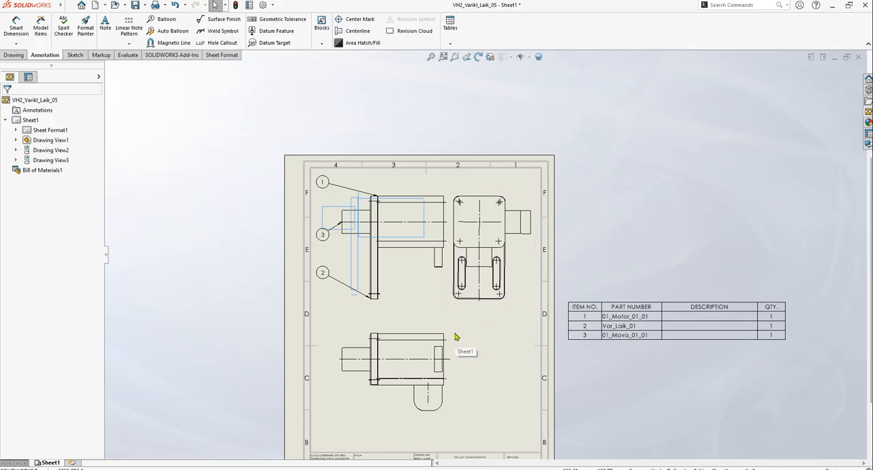
pyautogui.scroll(1, 449, 336)
pyautogui.scroll(-1, 447, 335)
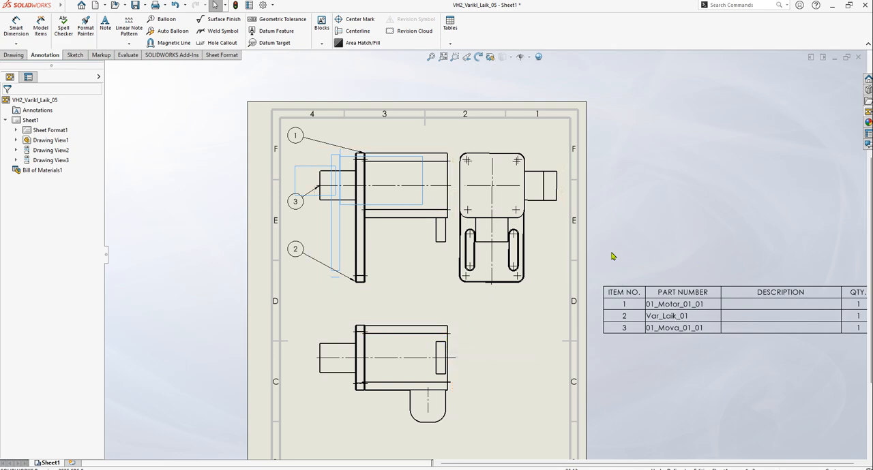
pyautogui.click(136, 6)
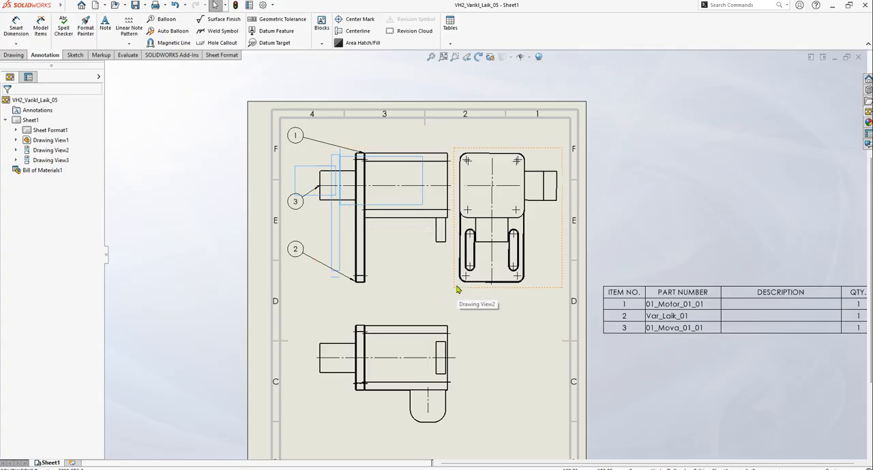
# Switch to the VH2_Varikl_Laik_05 assembly model and examine the mounting holes in the plate around the shaft
pyautogui.hotkey('ctrl', 'Tab')
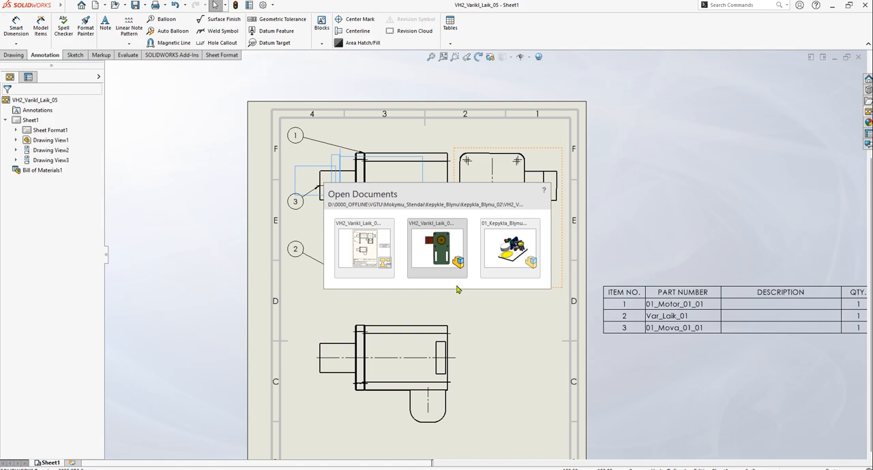
pyautogui.scroll(-2, 440, 227)
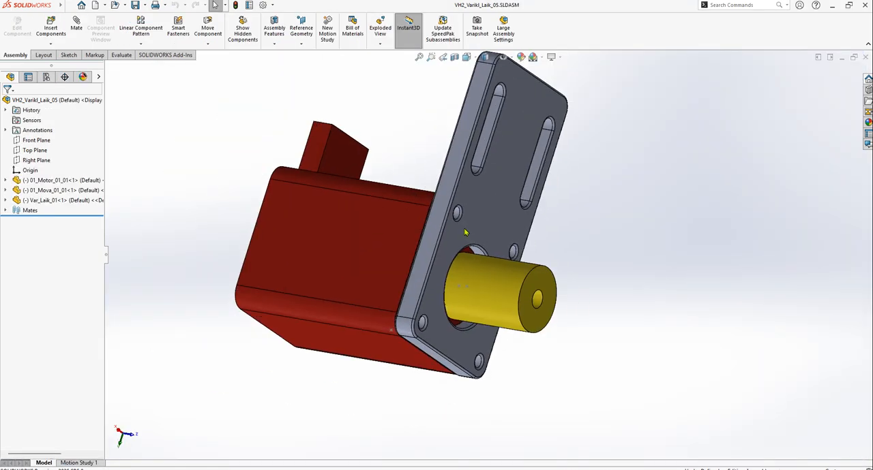
pyautogui.scroll(3, 468, 238)
pyautogui.scroll(-1, 467, 238)
pyautogui.scroll(-3, 450, 234)
pyautogui.scroll(-3, 450, 234)
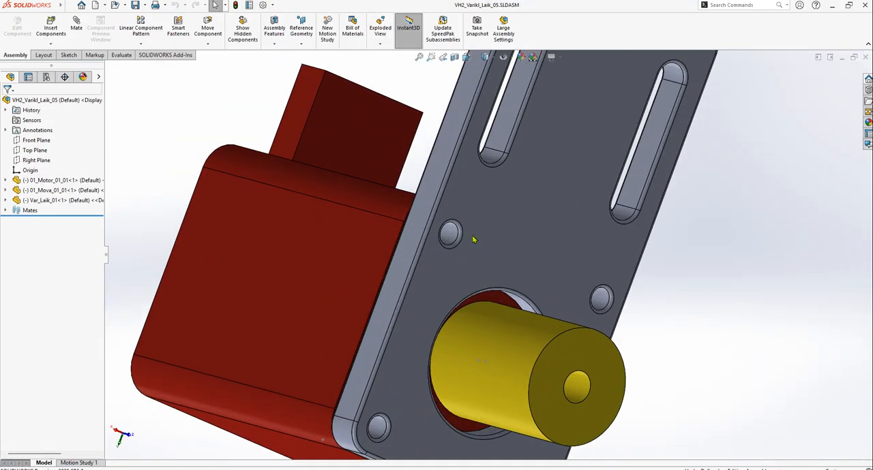
pyautogui.scroll(5, 475, 251)
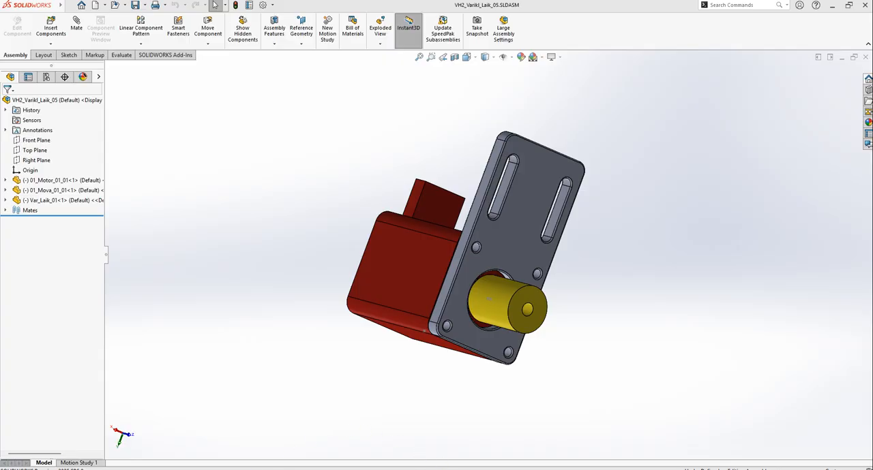
# Switch to the web browser, search for varztupasaulis and open the Varžtų pasaulis website
pyautogui.moveTo(245, 469)
pyautogui.click(244, 443)
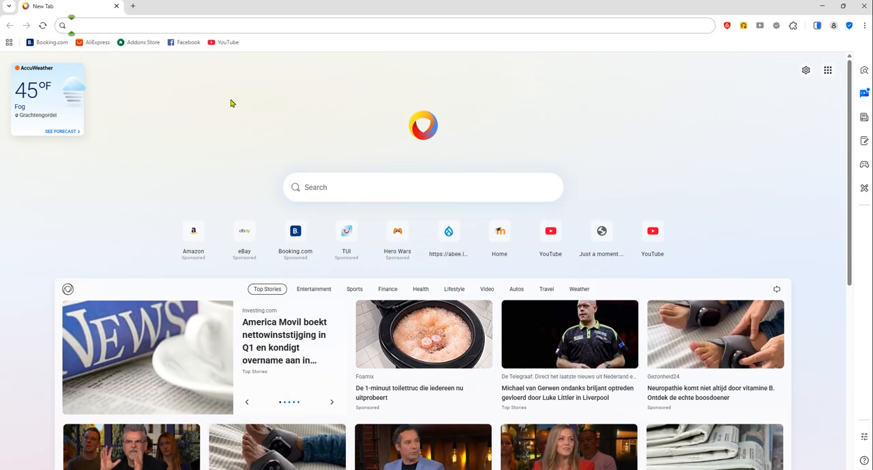
pyautogui.click(118, 24)
pyautogui.write('varztupasaulis')
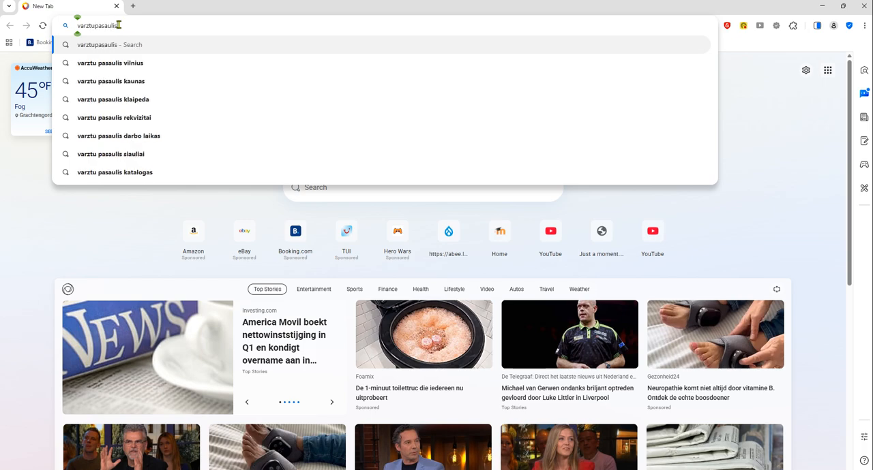
pyautogui.press('Return')
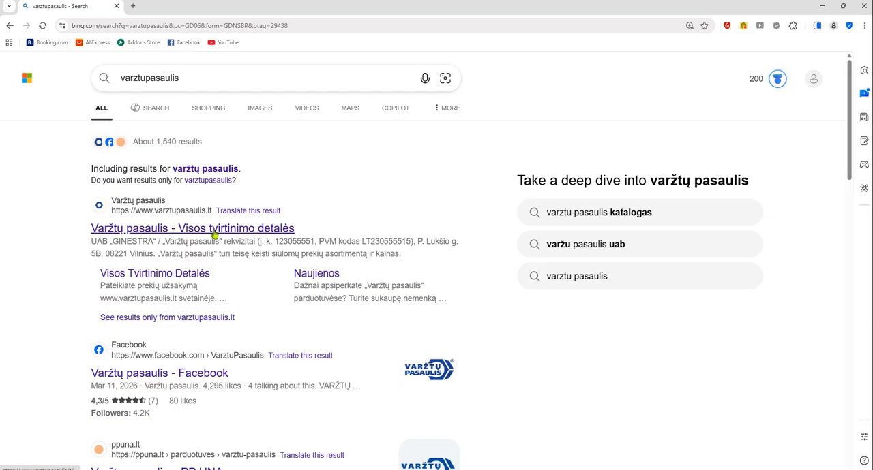
pyautogui.click(189, 228)
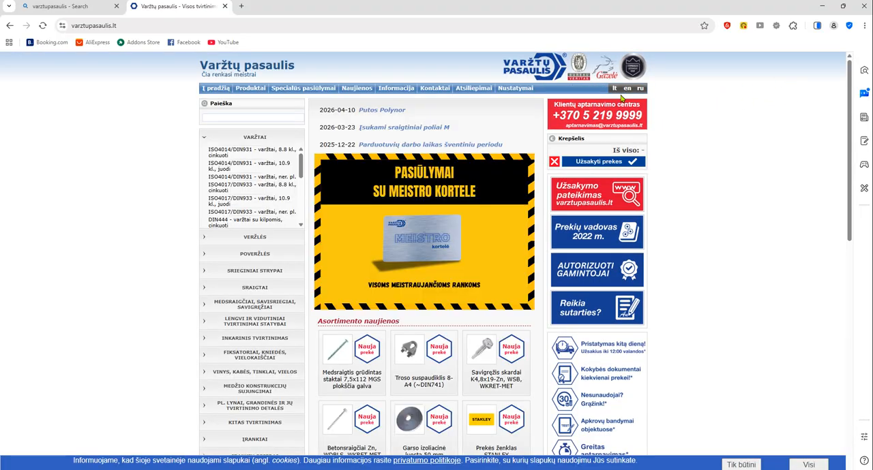
# Set the website's language to English and browse its full list of product categories
pyautogui.click(627, 91)
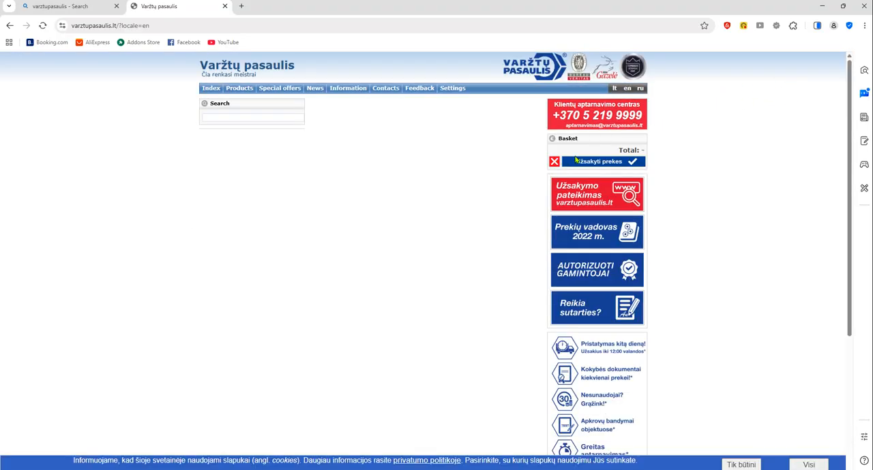
pyautogui.keyDown('ctrl'); pyautogui.scroll(3, 398, 248); pyautogui.keyUp('ctrl')
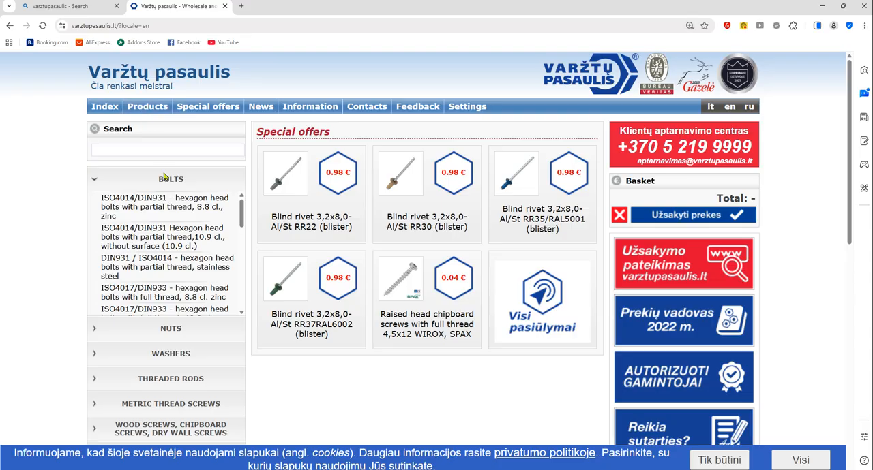
pyautogui.click(145, 108)
pyautogui.scroll(-3, 311, 171)
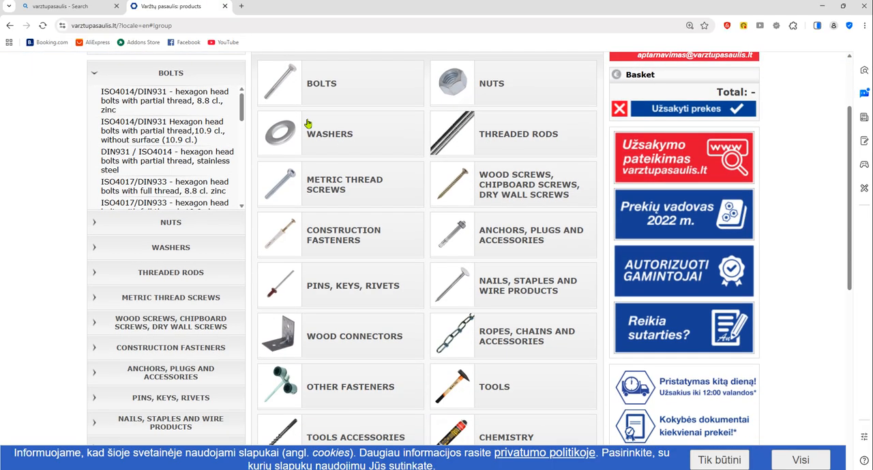
pyautogui.scroll(-3, 419, 142)
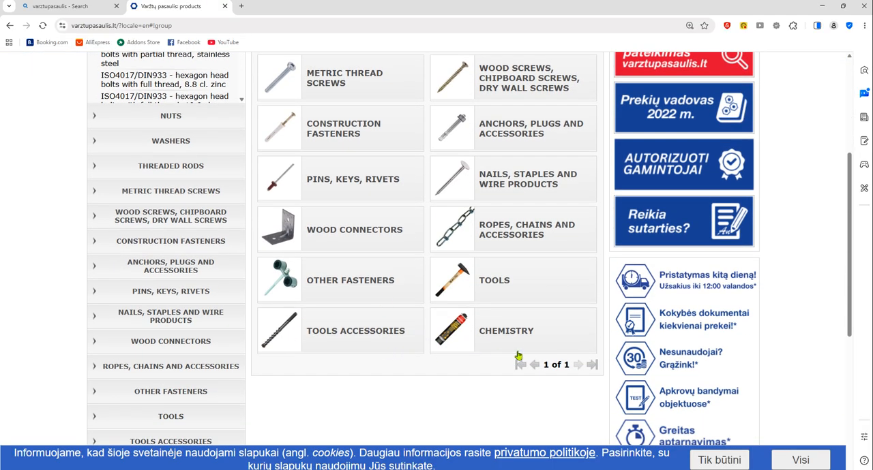
pyautogui.scroll(3, 531, 303)
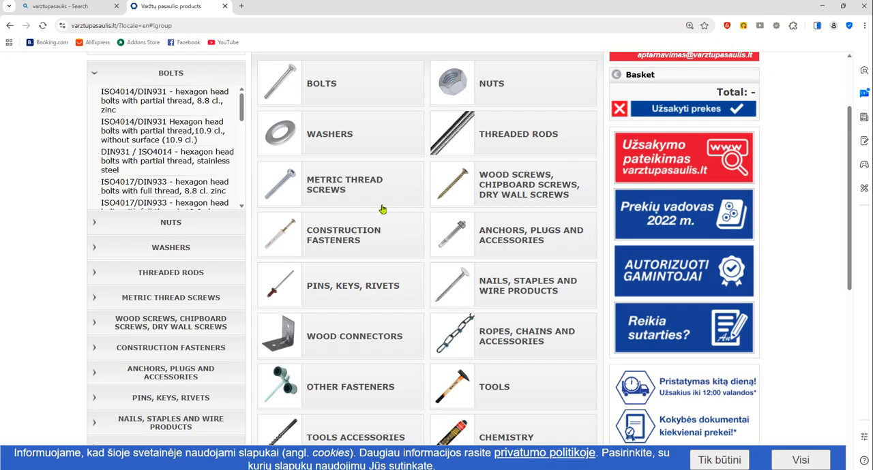
pyautogui.scroll(3, 342, 157)
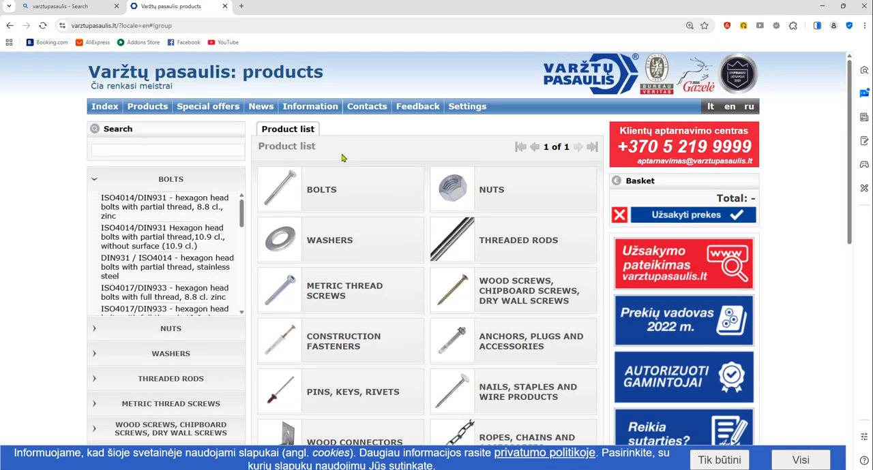
# Open the bolts category and look through the available bolt and screw standards
pyautogui.click(283, 191)
pyautogui.scroll(-3, 367, 185)
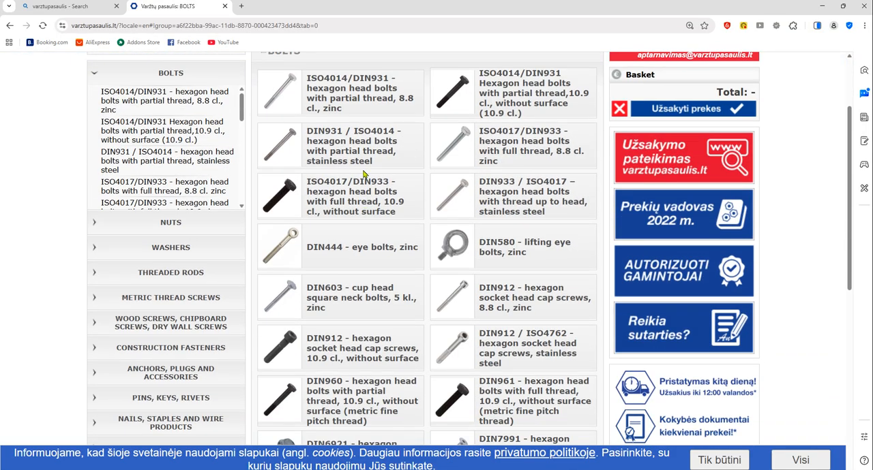
pyautogui.scroll(-6, 292, 247)
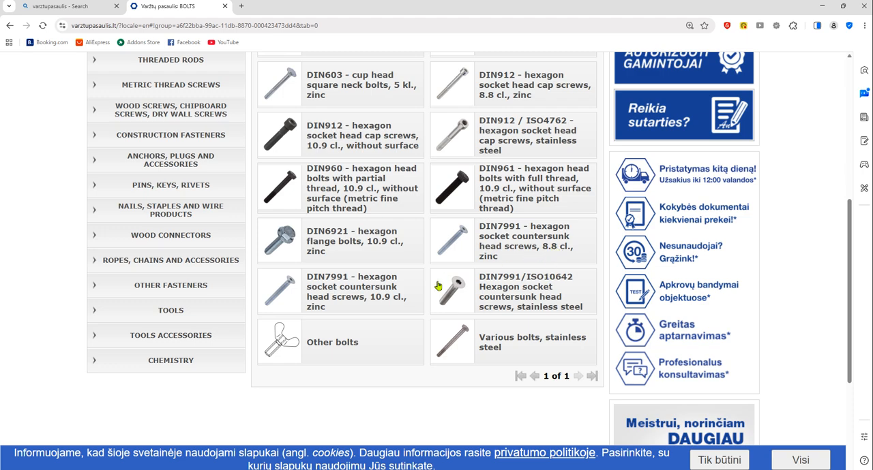
pyautogui.scroll(2, 525, 252)
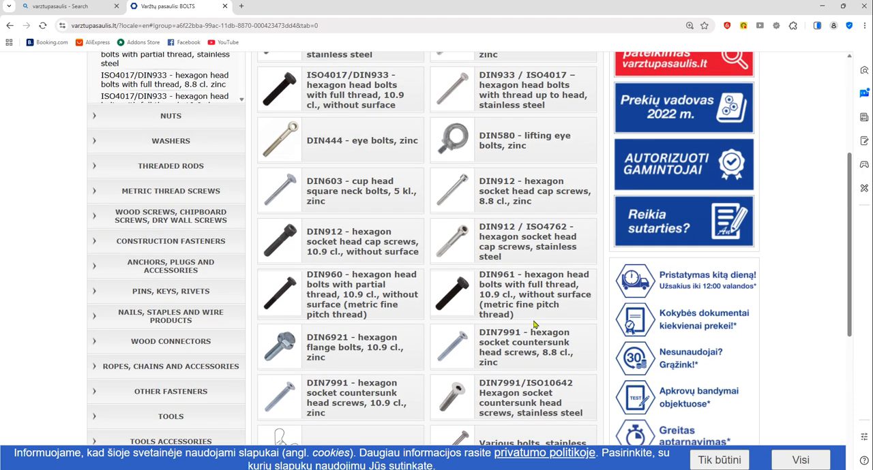
pyautogui.scroll(4, 534, 325)
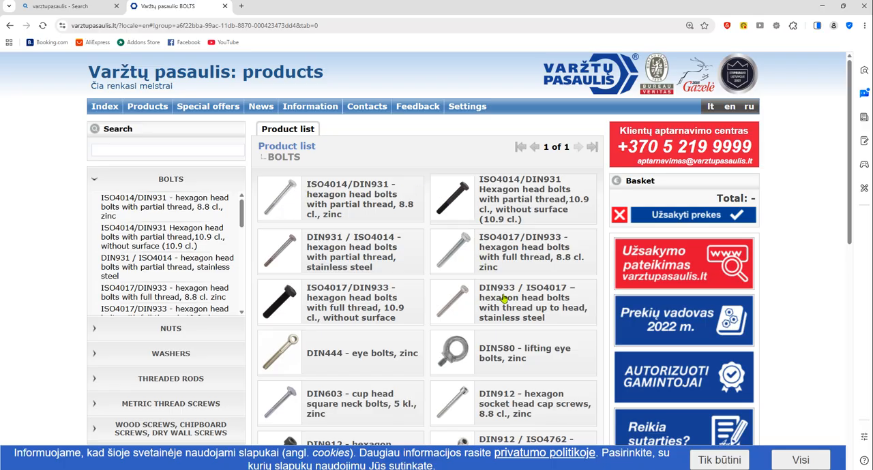
pyautogui.scroll(-6, 504, 298)
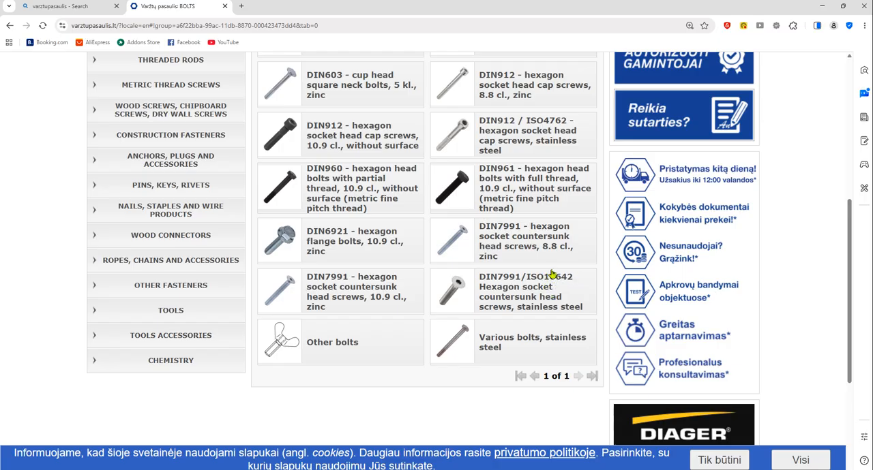
# Open the stainless steel DIN7991/ISO10642 countersunk screws, view the M4x12-A2 screw's details and return to the product list
pyautogui.click(536, 289)
pyautogui.scroll(3, 346, 195)
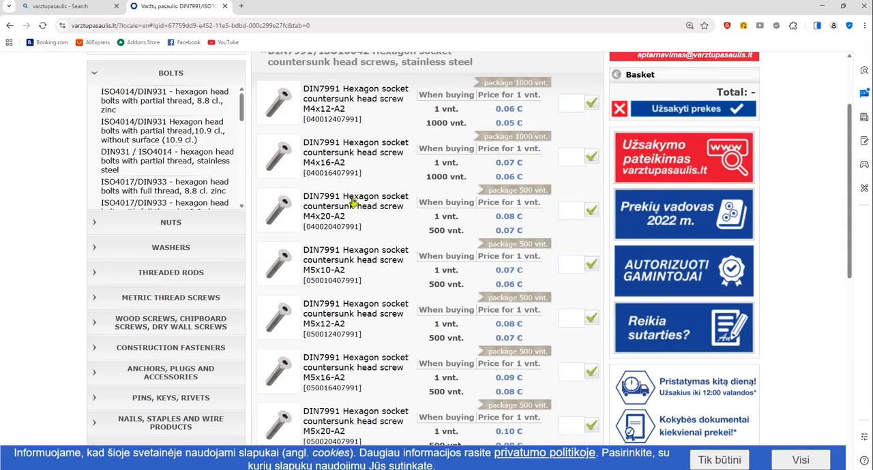
pyautogui.scroll(2, 366, 189)
pyautogui.click(342, 204)
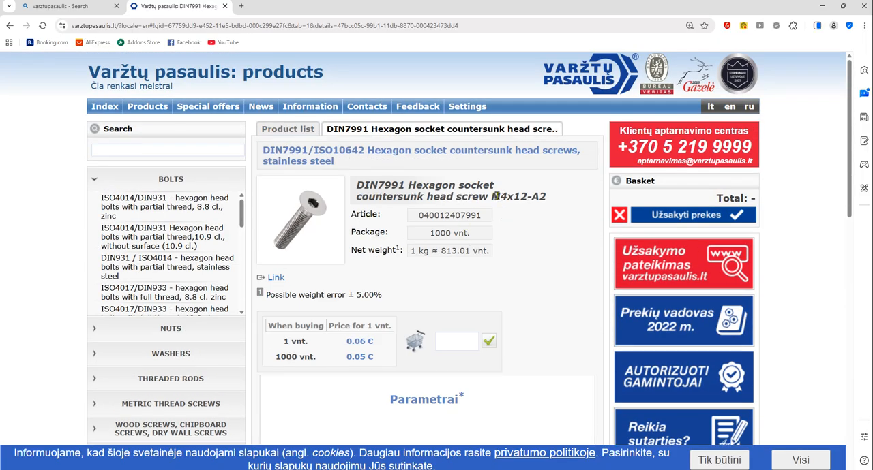
pyautogui.hotkey('alt', 'Left')
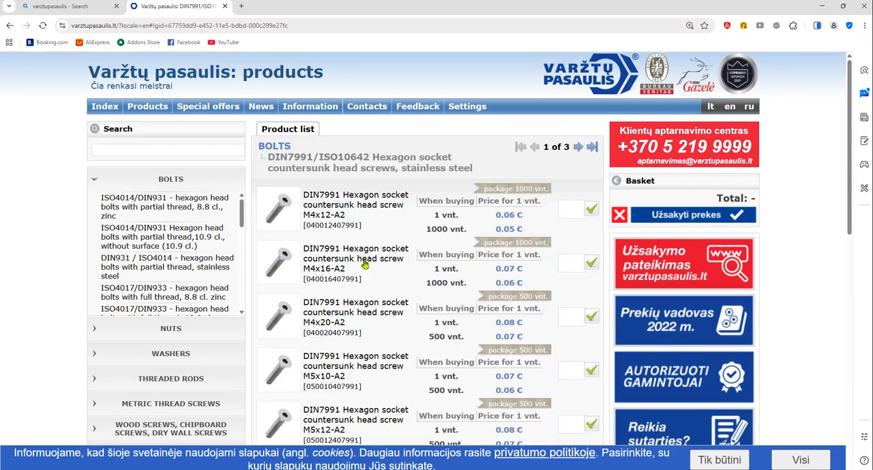
# Look through the sizes and prices of the stainless steel DIN7991 countersunk screws
pyautogui.scroll(-3, 361, 264)
pyautogui.scroll(-5, 407, 254)
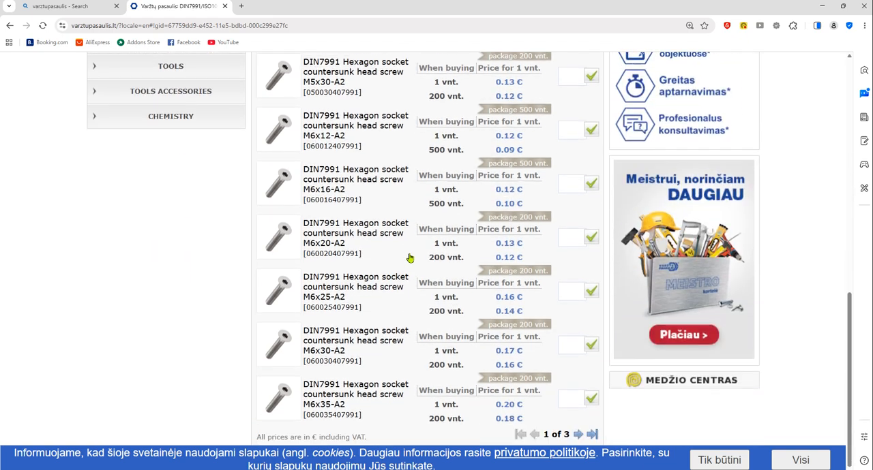
pyautogui.scroll(8, 401, 263)
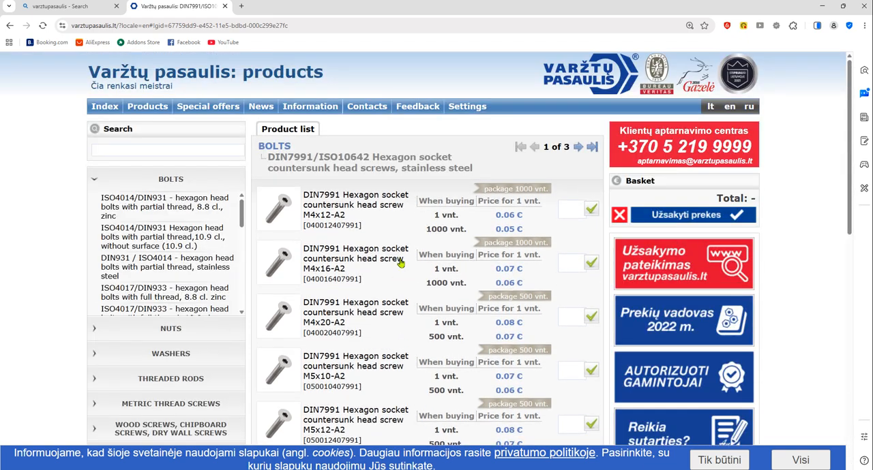
pyautogui.scroll(-8, 404, 261)
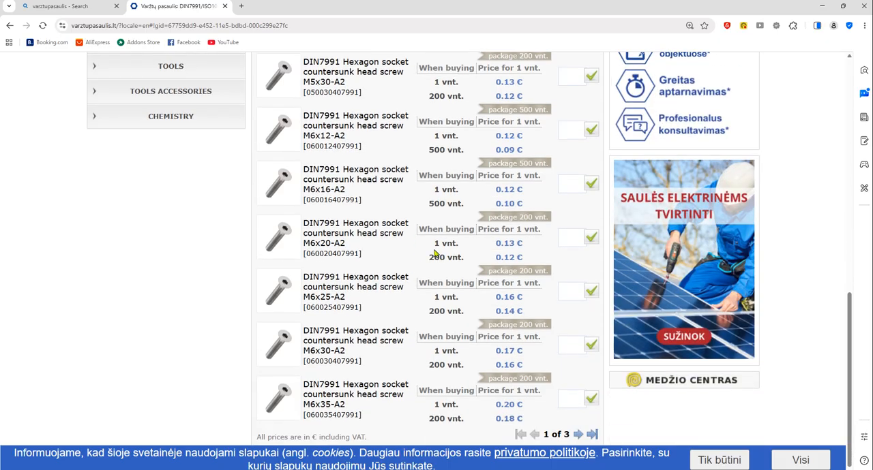
pyautogui.scroll(5, 381, 234)
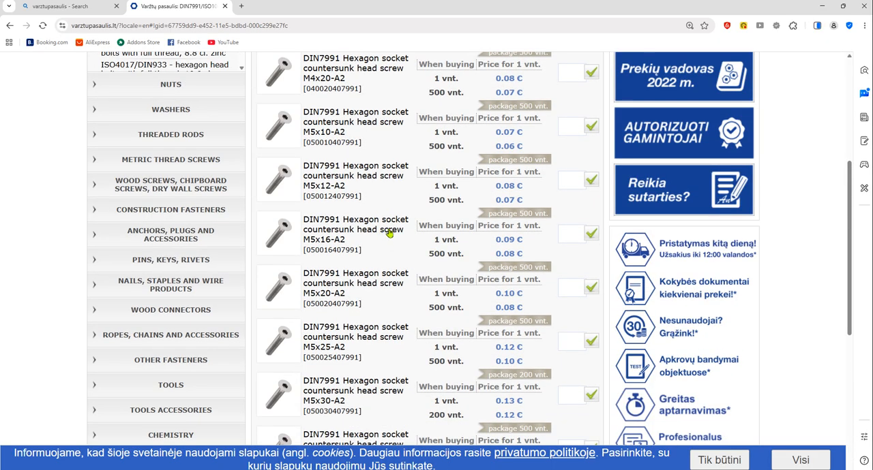
pyautogui.scroll(4, 388, 232)
pyautogui.scroll(-5, 426, 287)
# Go back to the bolts category, open the DIN7991 8.8 class zinc countersunk screws and review their sizes
pyautogui.hotkey('alt', 'Left')
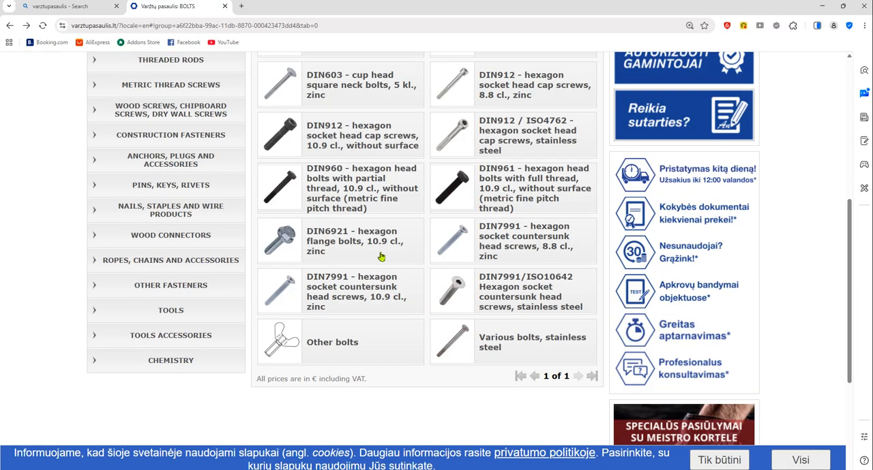
pyautogui.click(511, 241)
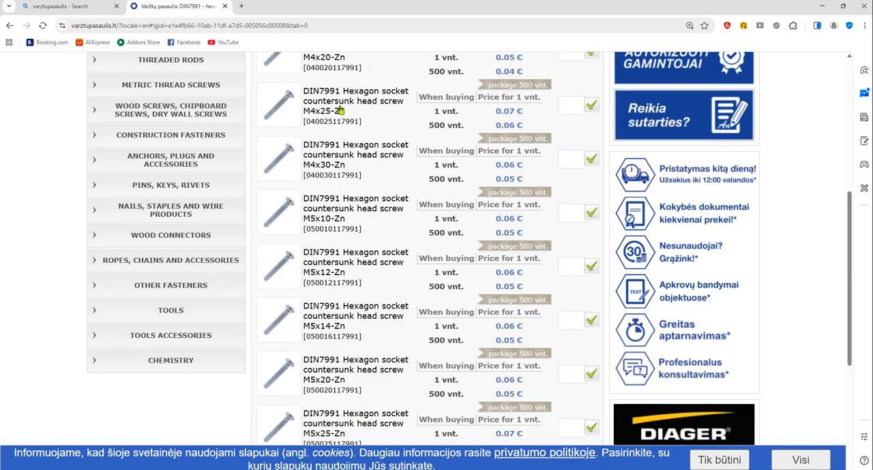
pyautogui.scroll(5, 380, 140)
pyautogui.scroll(-2, 413, 239)
pyautogui.scroll(-6, 416, 238)
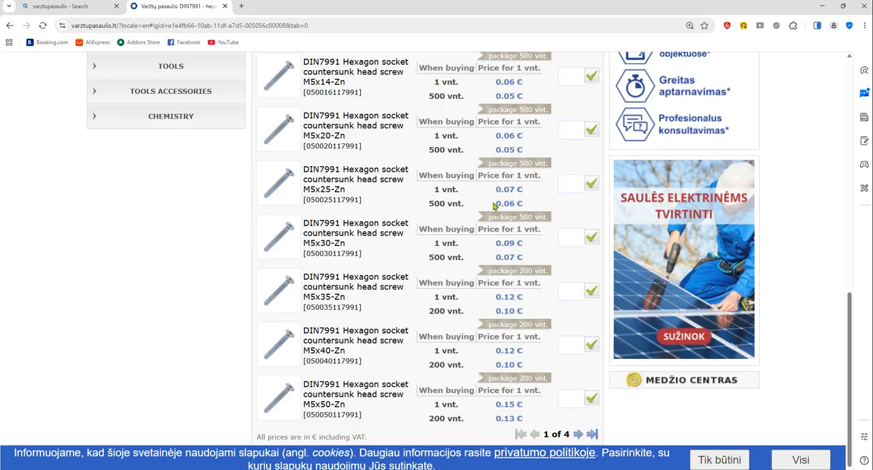
pyautogui.scroll(2, 494, 202)
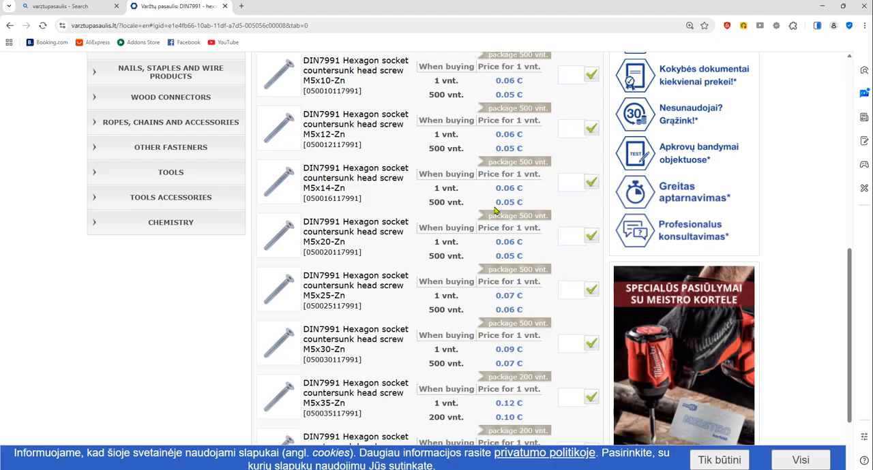
pyautogui.scroll(7, 376, 256)
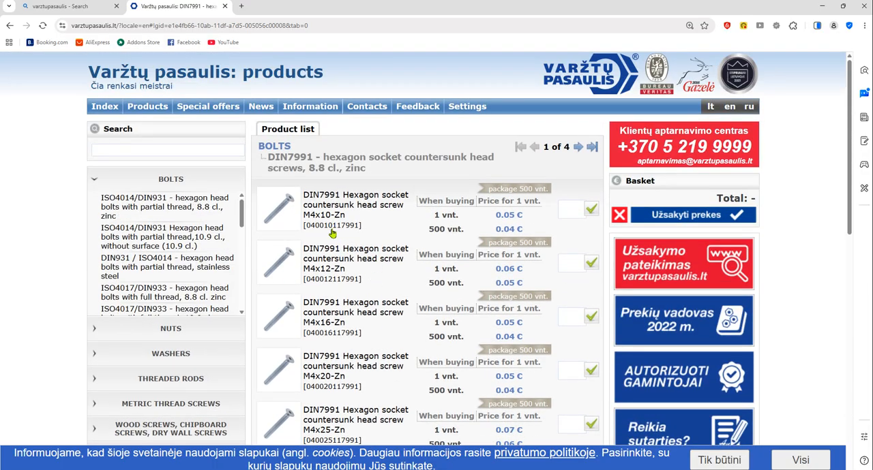
# Review the remaining DIN7991 8.8 class zinc sizes, return to the bolts category and look through the DIN7991 10.9 class zinc countersunk screws
pyautogui.scroll(-8, 348, 245)
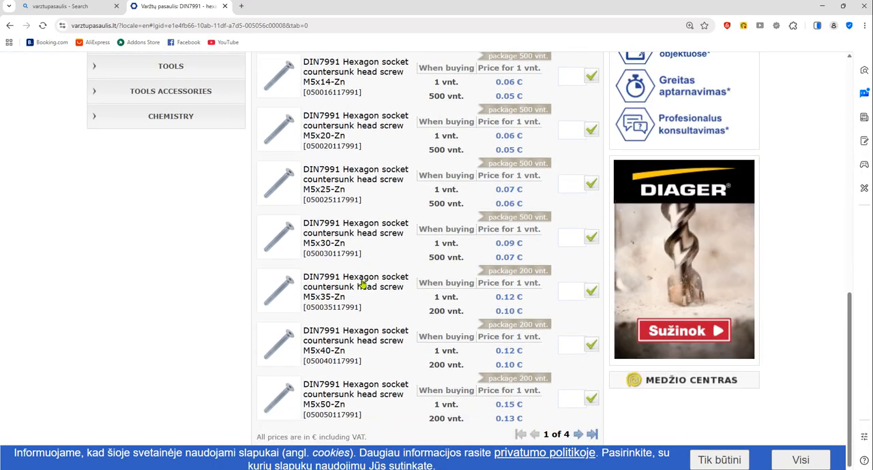
pyautogui.hotkey('alt', 'Left')
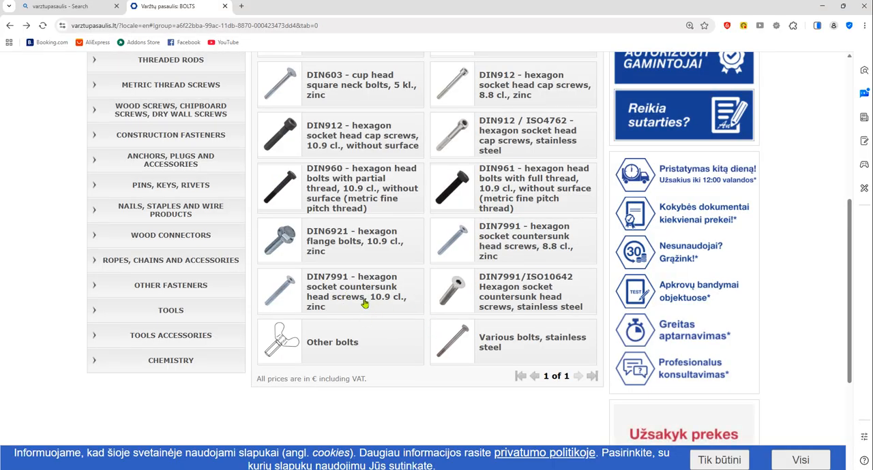
pyautogui.click(325, 292)
pyautogui.scroll(5, 334, 300)
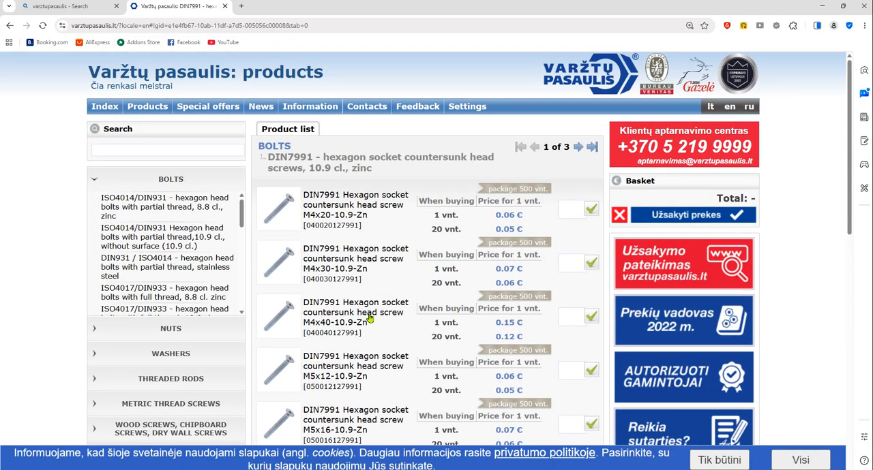
pyautogui.scroll(-3, 376, 321)
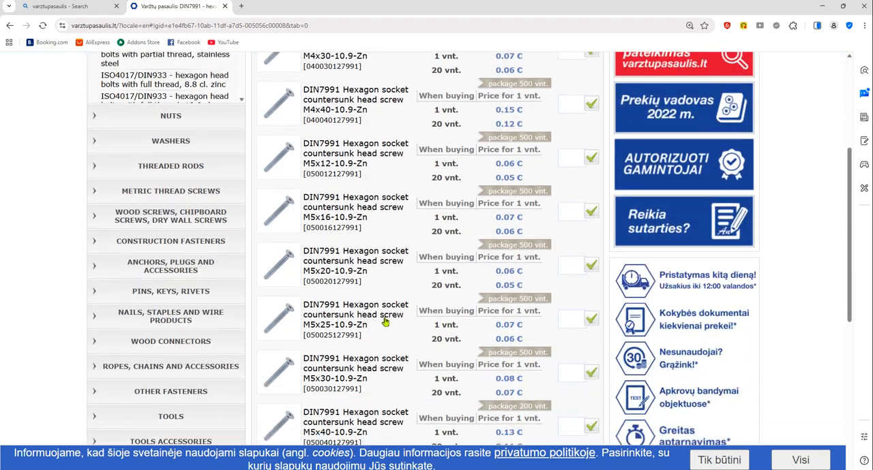
pyautogui.scroll(-5, 384, 322)
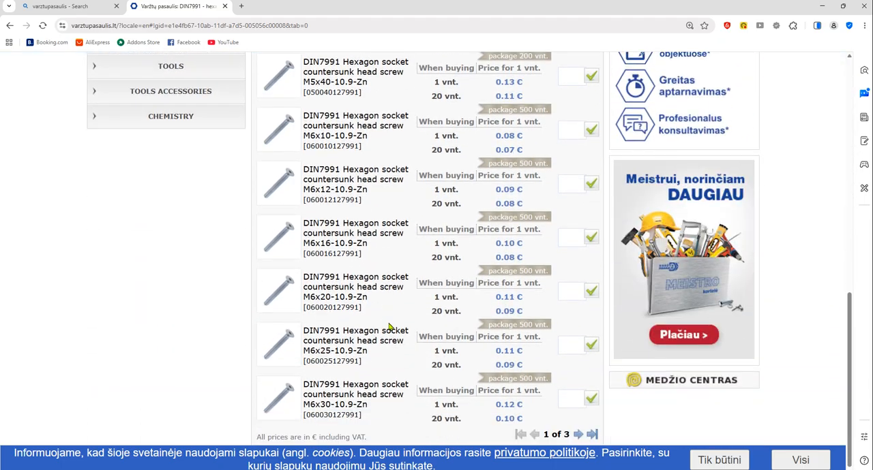
pyautogui.scroll(8, 390, 328)
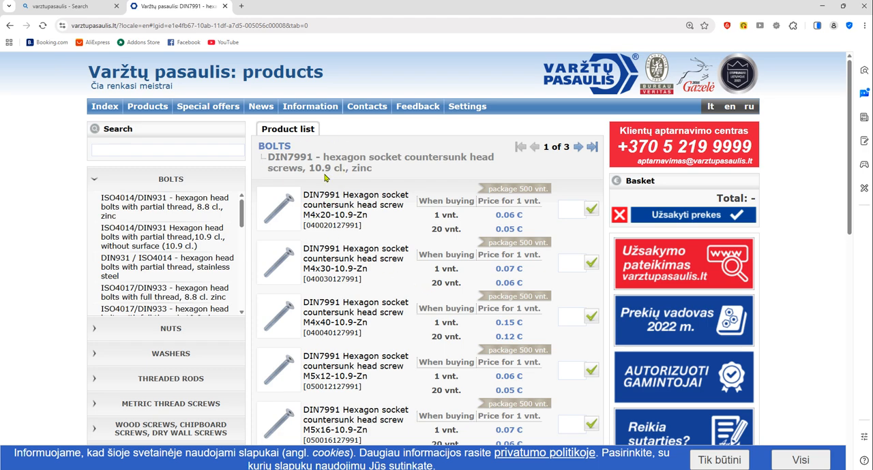
# Return to the bolts category and switch to the SOLIDWORKS window with the motor subassembly
pyautogui.hotkey('alt', 'Left')
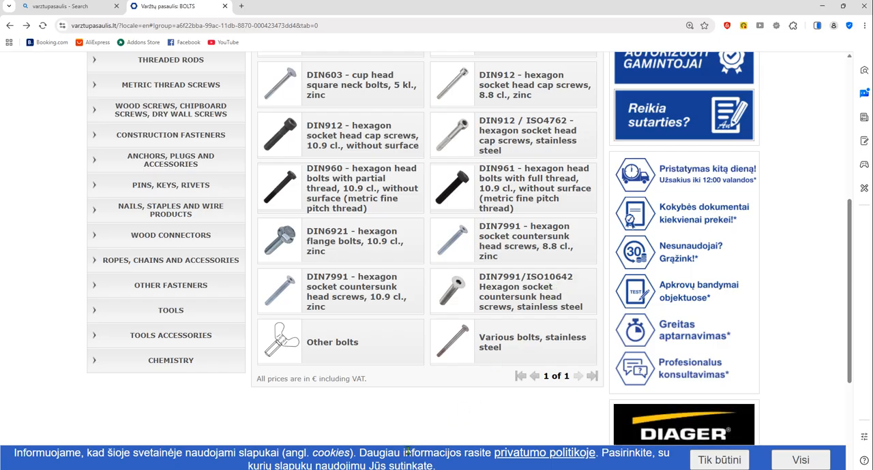
pyautogui.hotkey('alt', 'Tab')
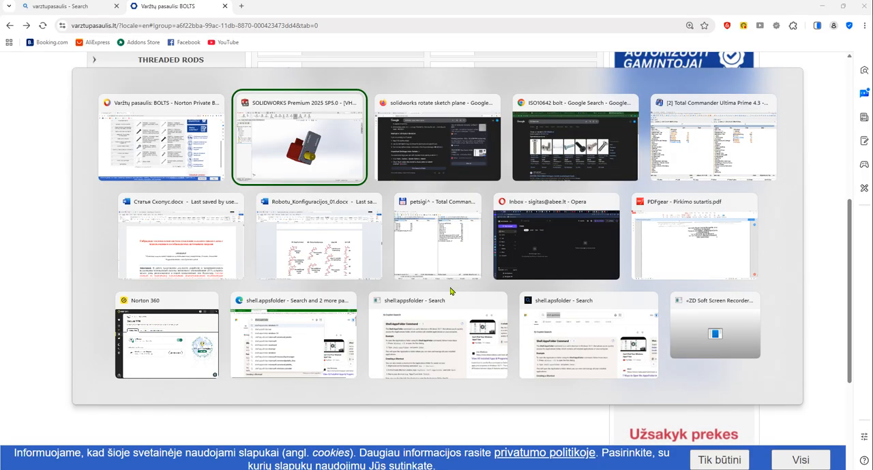
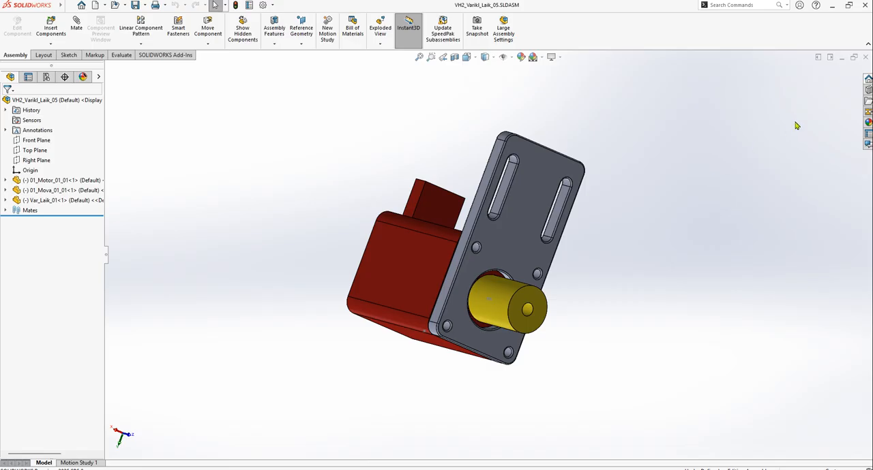
# Clear the previous search in the Design Library and search the Toolbox for 7991
pyautogui.click(868, 89)
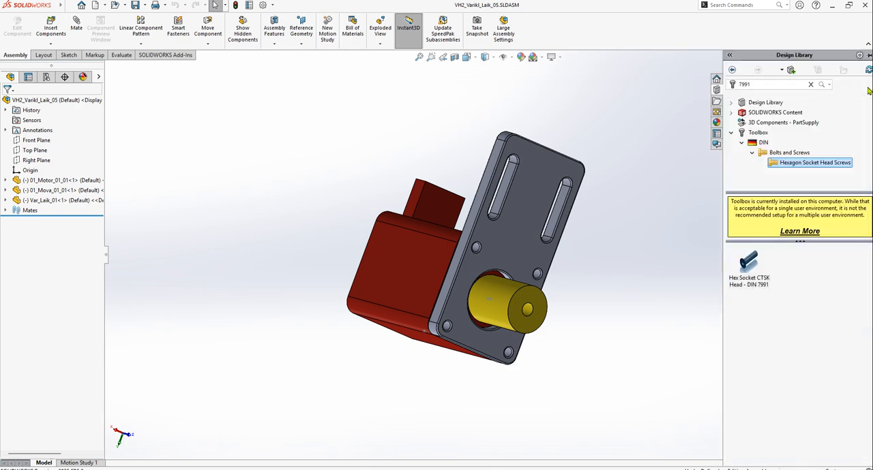
pyautogui.click(741, 142)
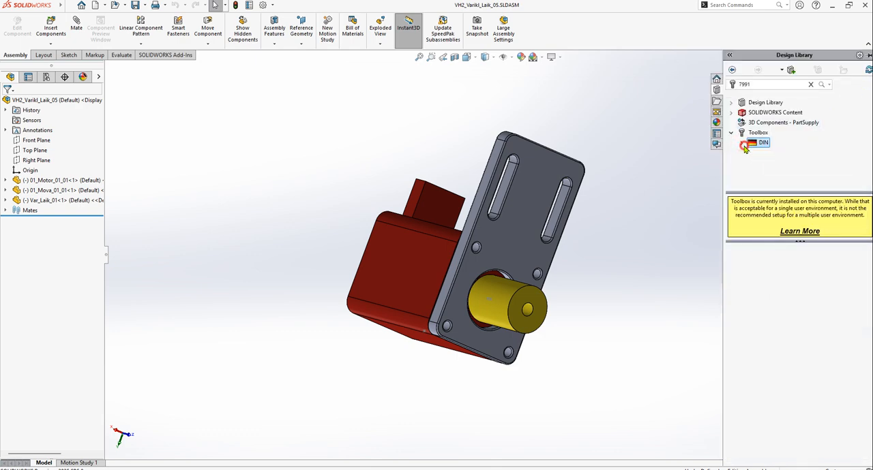
pyautogui.click(731, 132)
pyautogui.click(770, 84)
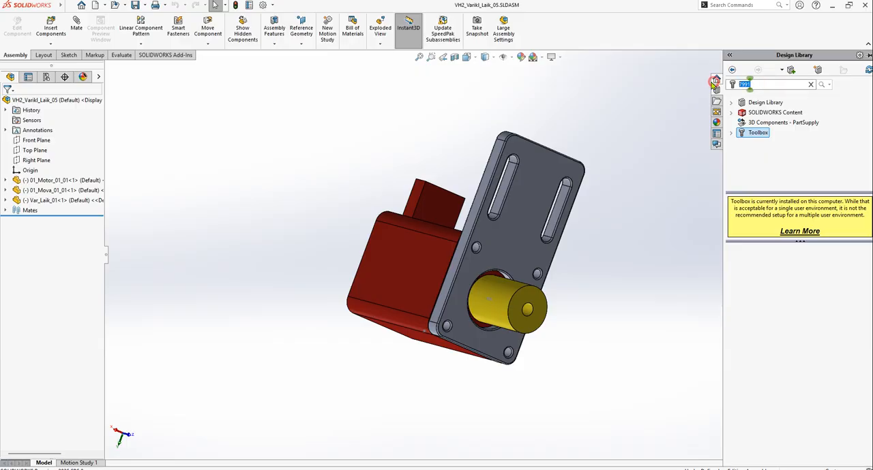
pyautogui.press('BackSpace')
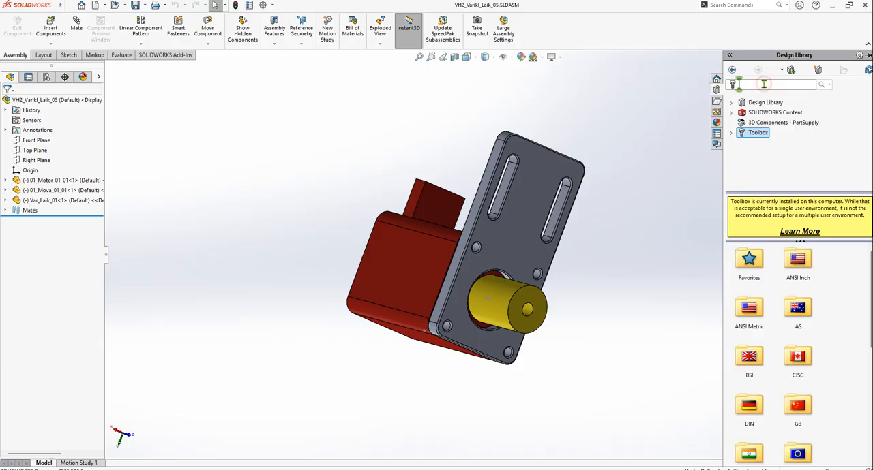
pyautogui.hotkey('alt', 'Tab')
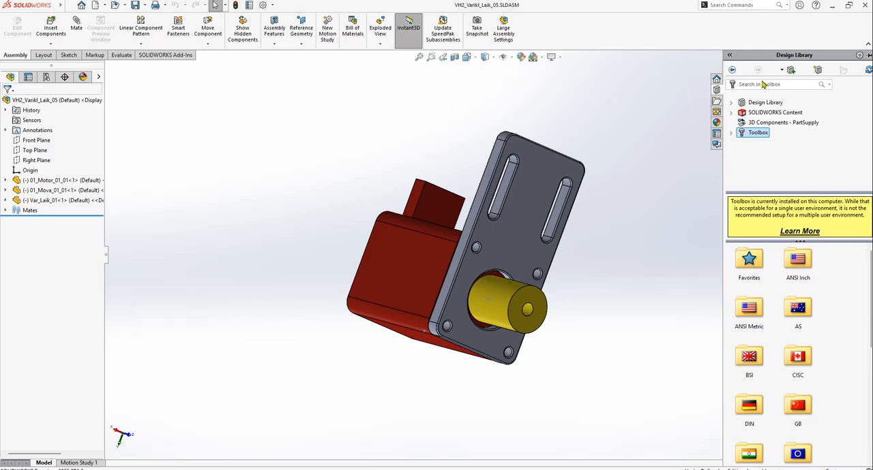
pyautogui.click(776, 84)
pyautogui.write('7991')
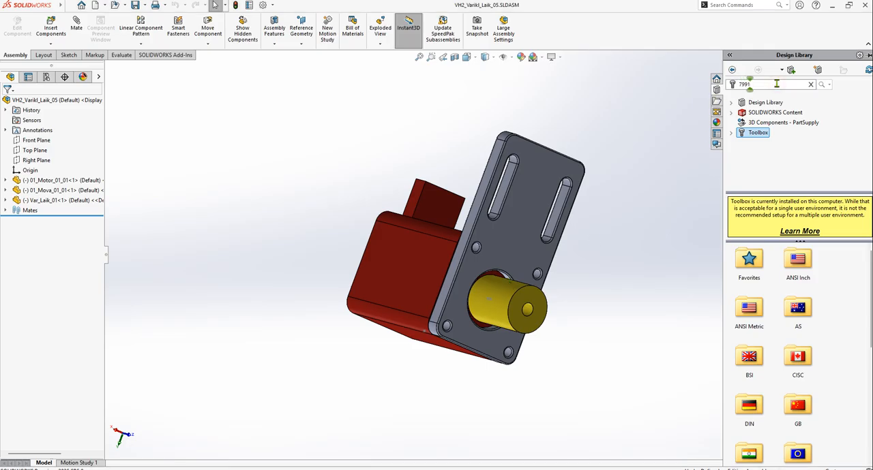
pyautogui.press('Return')
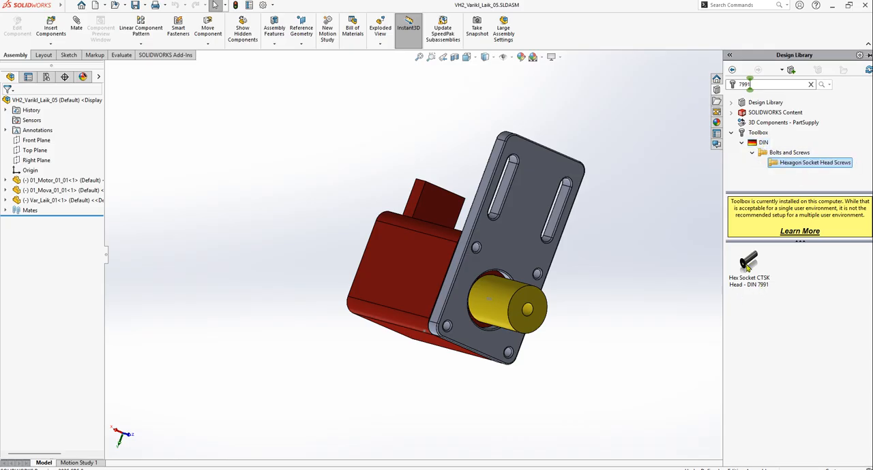
# Insert the Hex Socket CTSK Head - DIN 7991 screw at the plate's mounting hole nearest the slots, with size M3 and length 12
pyautogui.moveTo(748, 272); pyautogui.dragTo(481, 252)
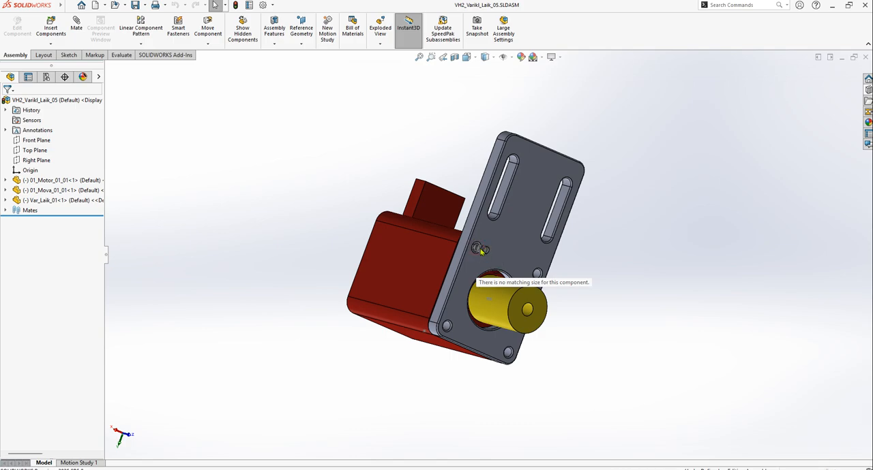
pyautogui.scroll(6, 485, 254)
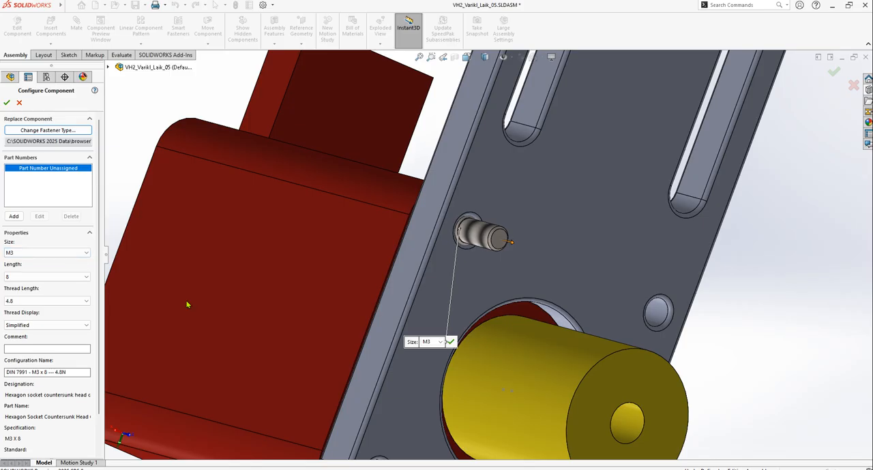
pyautogui.click(19, 253)
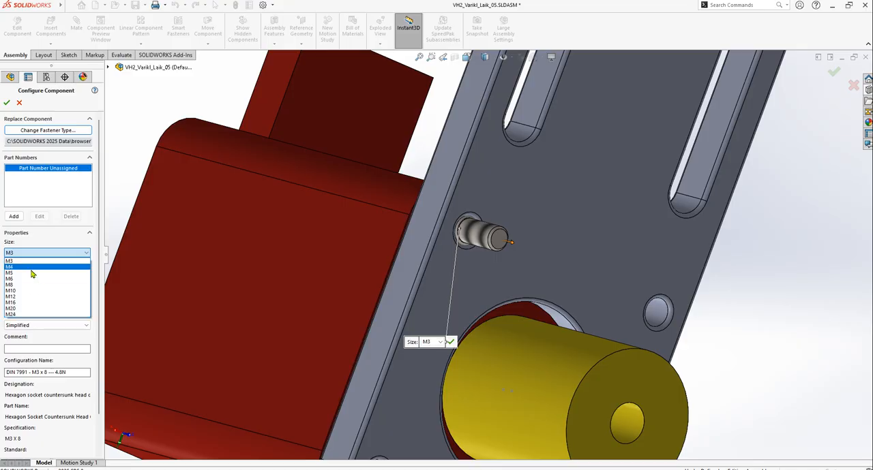
pyautogui.click(25, 261)
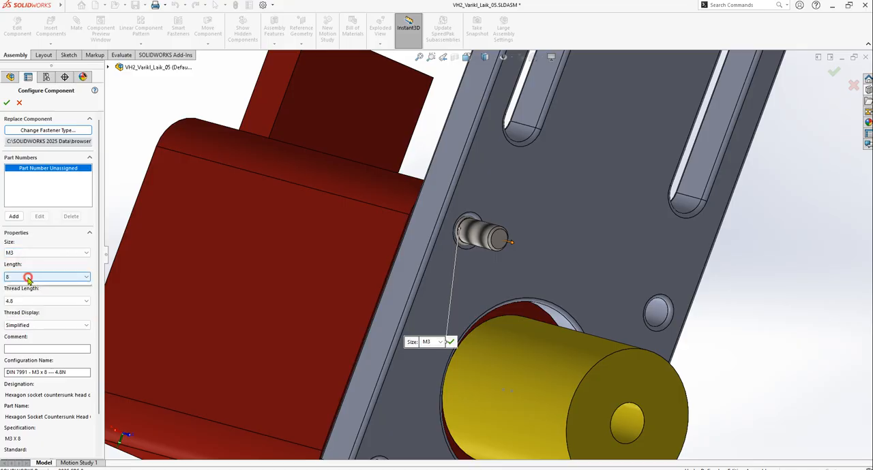
pyautogui.click(27, 278)
pyautogui.click(19, 298)
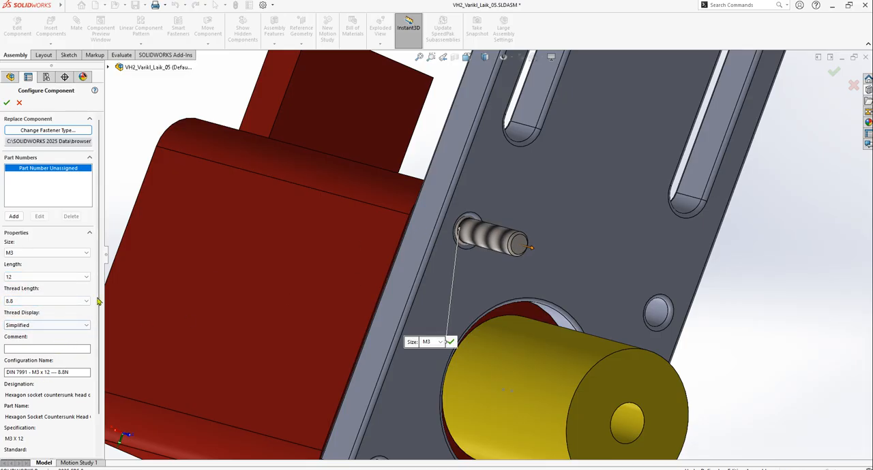
# Set the DIN 7991 screw's thread length to 12 and its thread display to Schematic
pyautogui.moveTo(98, 291); pyautogui.dragTo(114, 250)
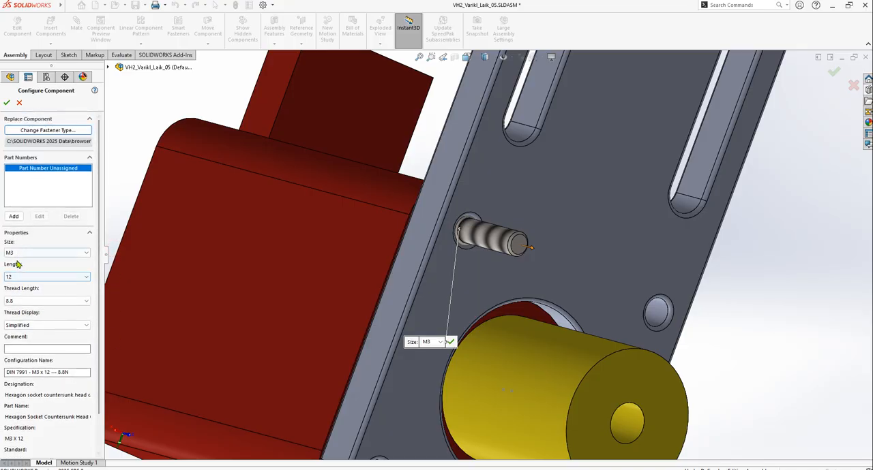
pyautogui.click(81, 303)
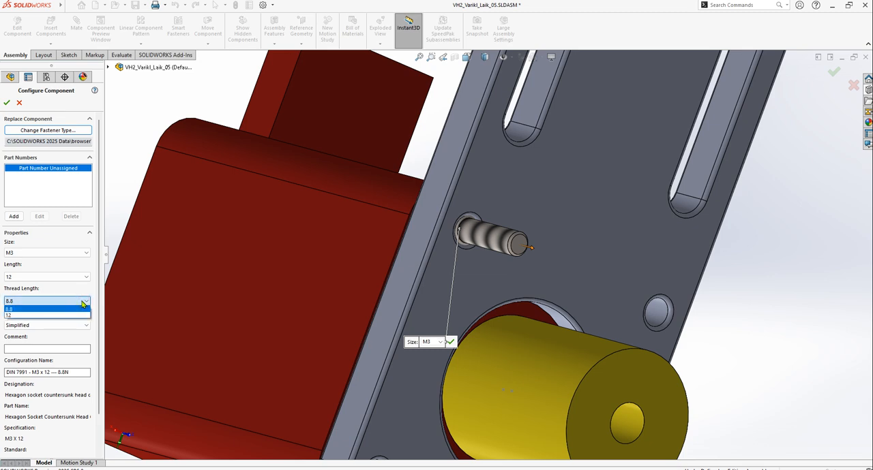
pyautogui.click(13, 315)
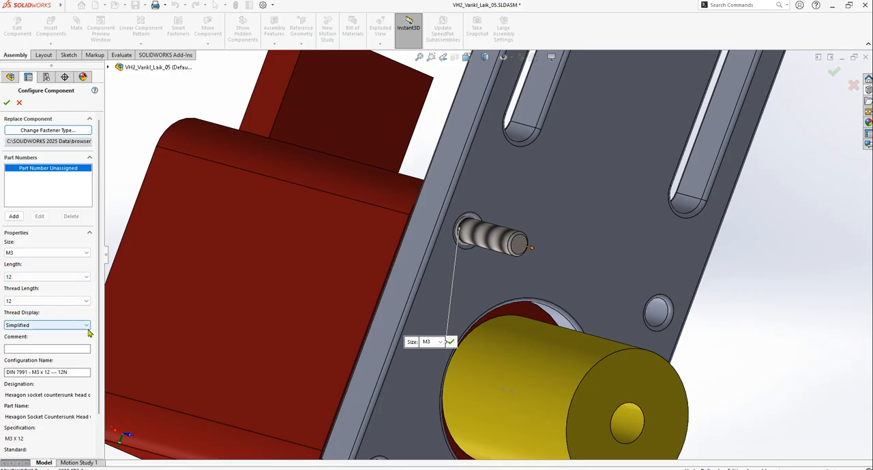
pyautogui.click(37, 328)
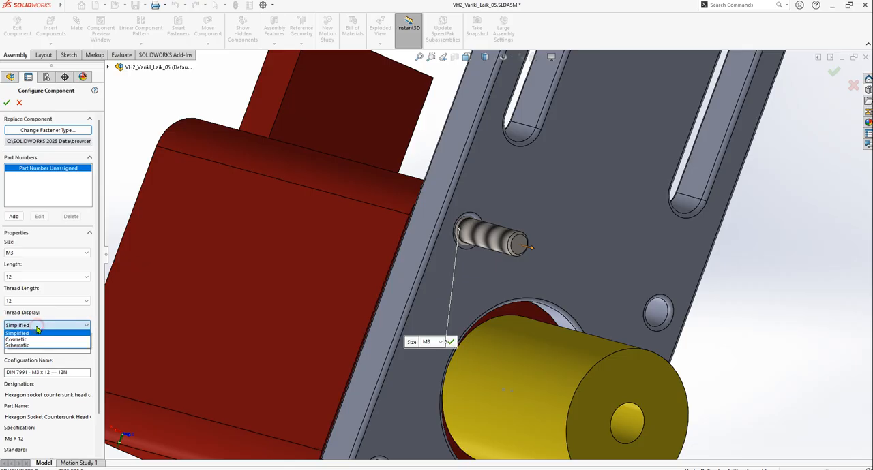
pyautogui.click(31, 340)
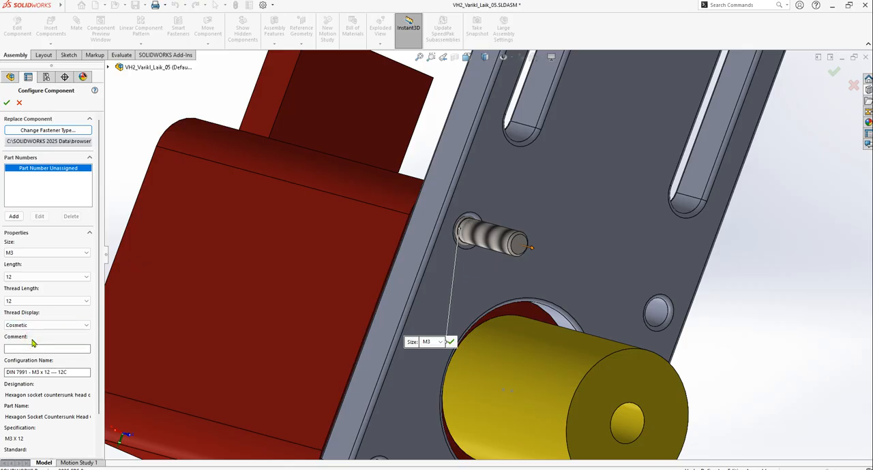
pyautogui.click(41, 326)
pyautogui.click(31, 346)
pyautogui.scroll(6, 491, 249)
pyautogui.scroll(-2, 461, 257)
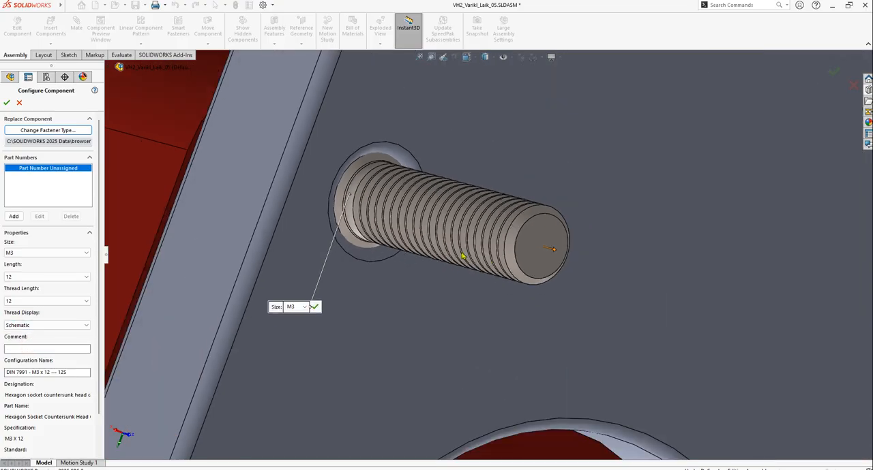
# Accept the configured DIN 7991 M3 x 12 screw and end the insertion without placing further copies
pyautogui.moveTo(417, 280); pyautogui.dragTo(467, 287, button='middle')
pyautogui.scroll(4, 591, 234)
pyautogui.scroll(-10, 591, 234)
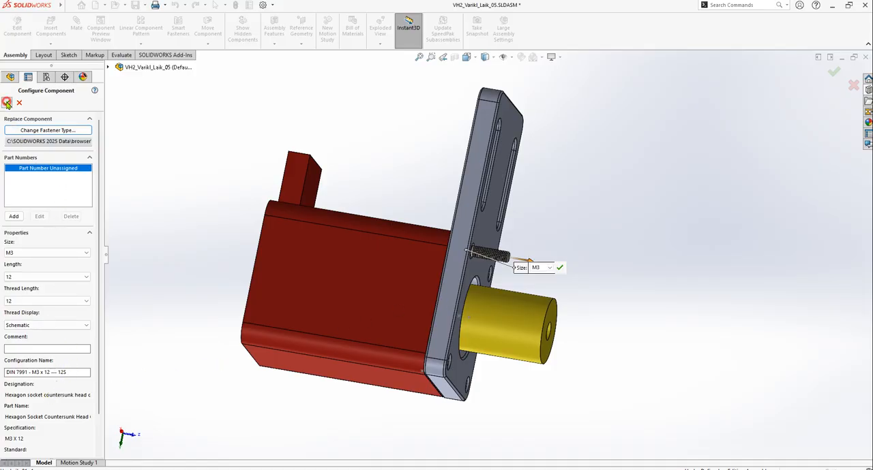
pyautogui.click(7, 102)
pyautogui.scroll(3, 505, 275)
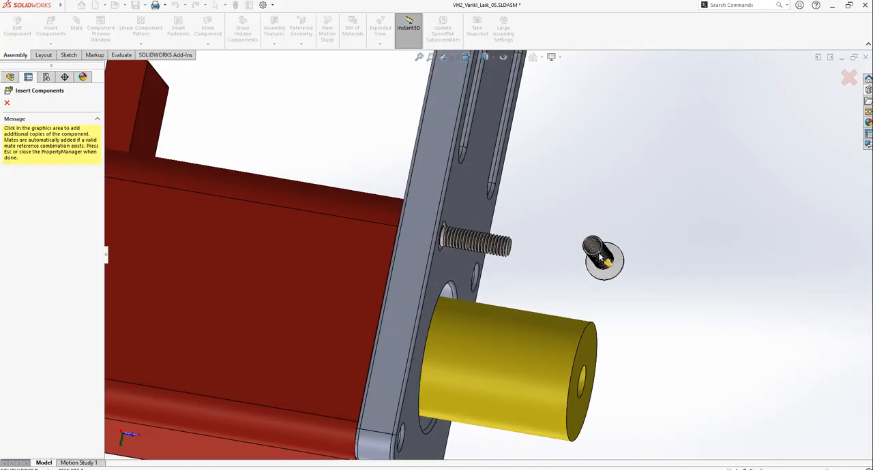
pyautogui.press('Escape')
pyautogui.scroll(-5, 617, 270)
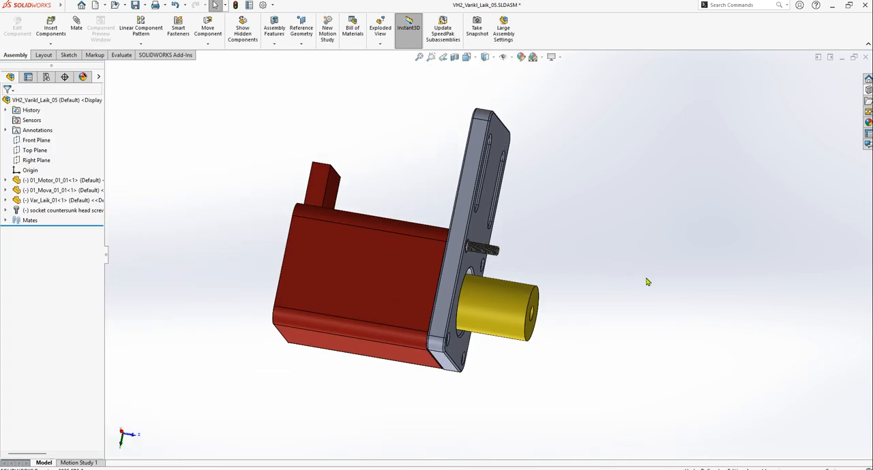
# Check the ISO designation in the browser's fastener catalogue, return to SOLIDWORKS and search the Toolbox for 10642
pyautogui.scroll(8, 614, 246)
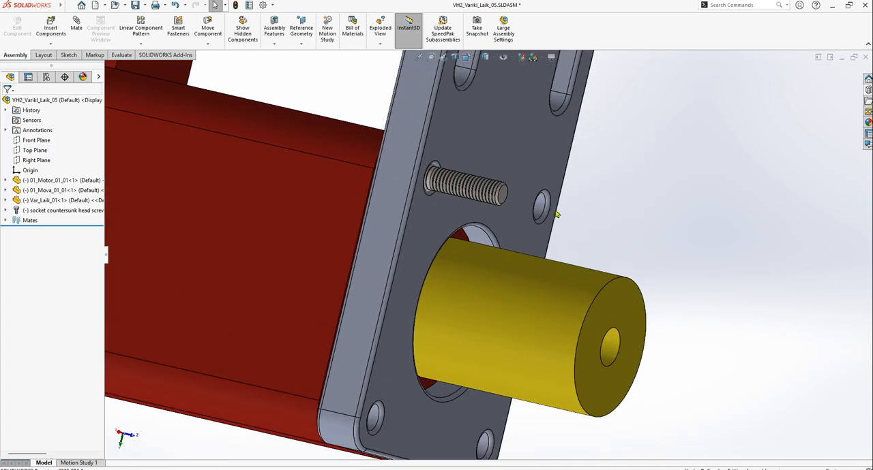
pyautogui.click(868, 90)
pyautogui.moveTo(765, 84); pyautogui.dragTo(733, 84)
pyautogui.hotkey('alt', 'Tab')
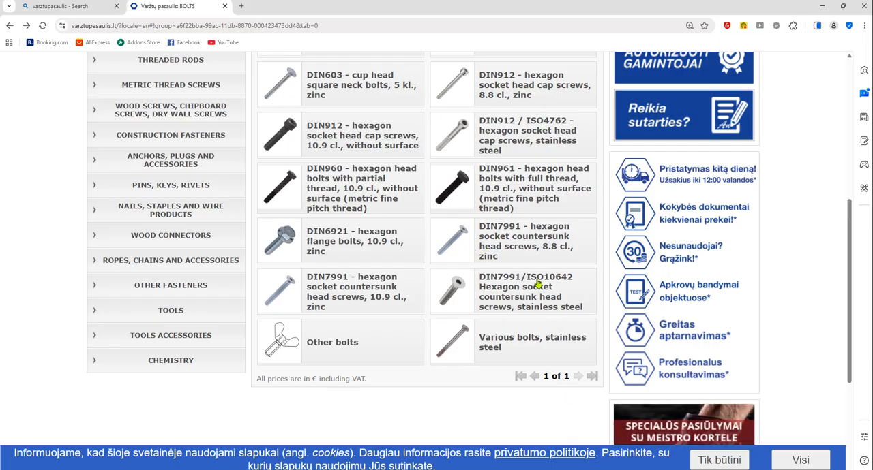
pyautogui.hotkey('alt', 'Tab')
pyautogui.doubleClick(784, 84)
pyautogui.write('10642')
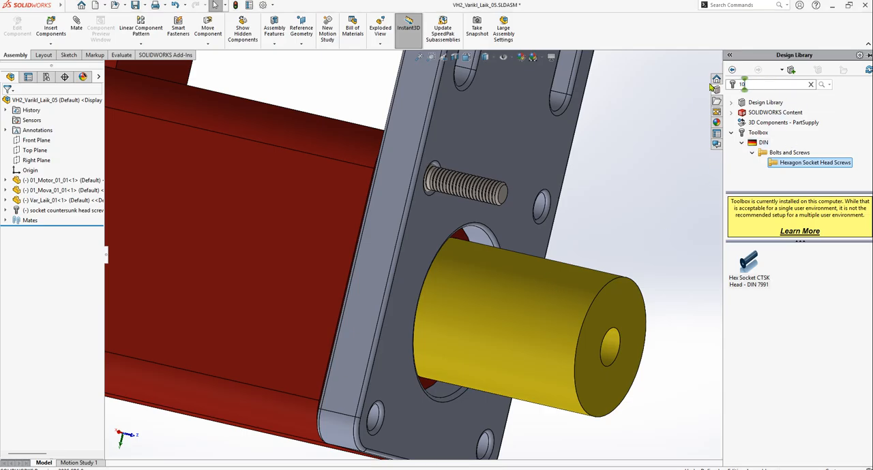
pyautogui.press('Return')
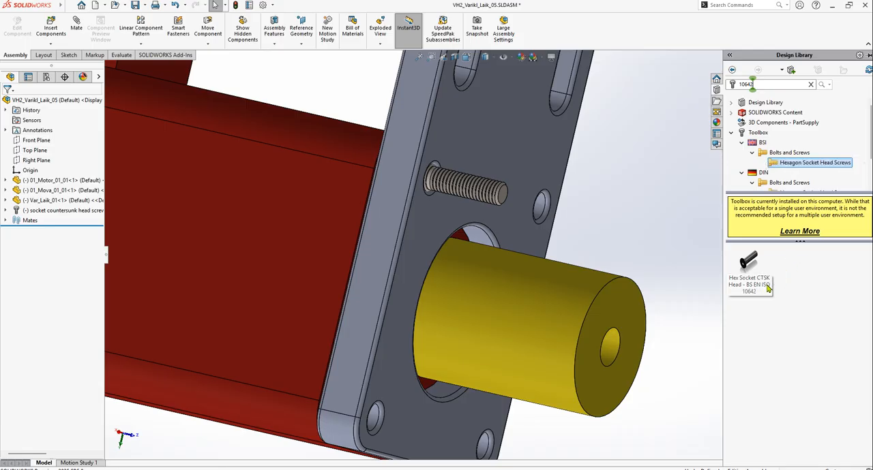
# Insert the Hex Socket CTSK Head - BS EN ISO 10642 screw at the plate's corner hole below the yellow shaft sleeve, beside the motor
pyautogui.moveTo(767, 289)
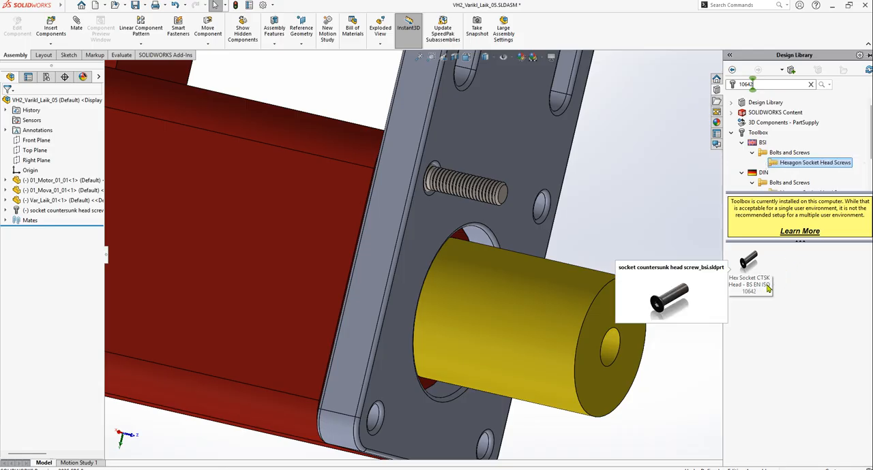
pyautogui.click(755, 268)
pyautogui.scroll(4, 750, 283)
pyautogui.moveTo(752, 267); pyautogui.dragTo(434, 334)
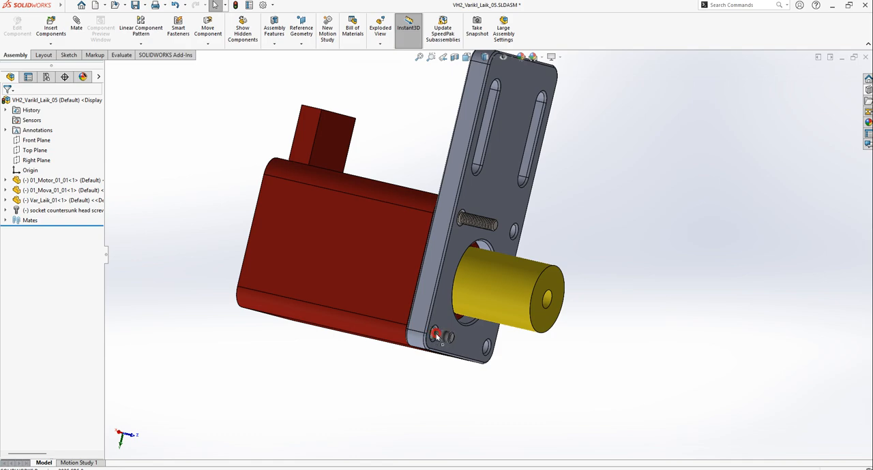
pyautogui.scroll(-5, 450, 331)
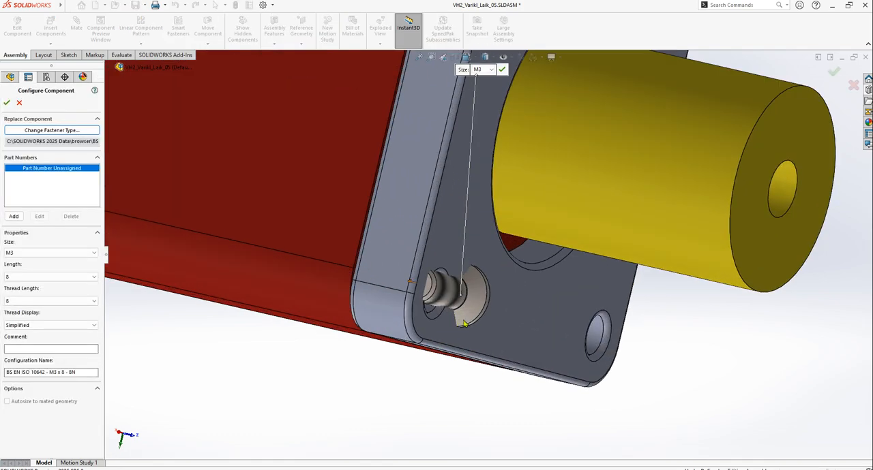
pyautogui.scroll(4, 471, 320)
pyautogui.scroll(-4, 500, 297)
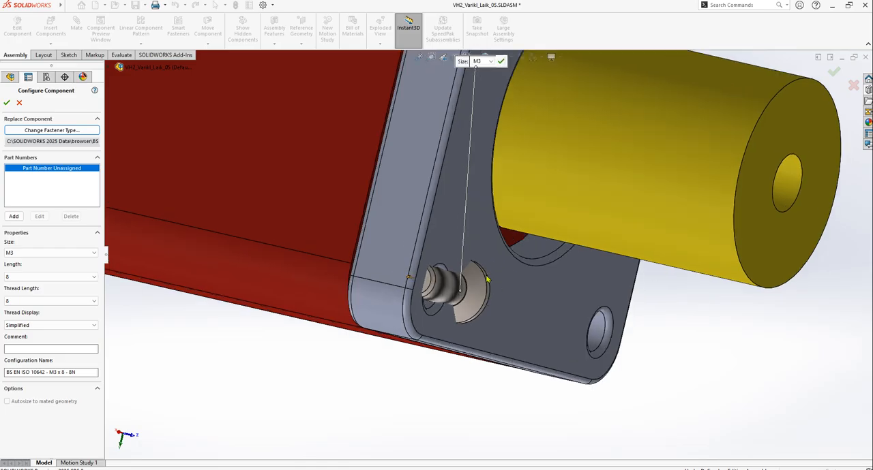
# Configure the BS EN ISO 10642 screw as M3 with length 12 and thread length 12, and accept it
pyautogui.click(20, 253)
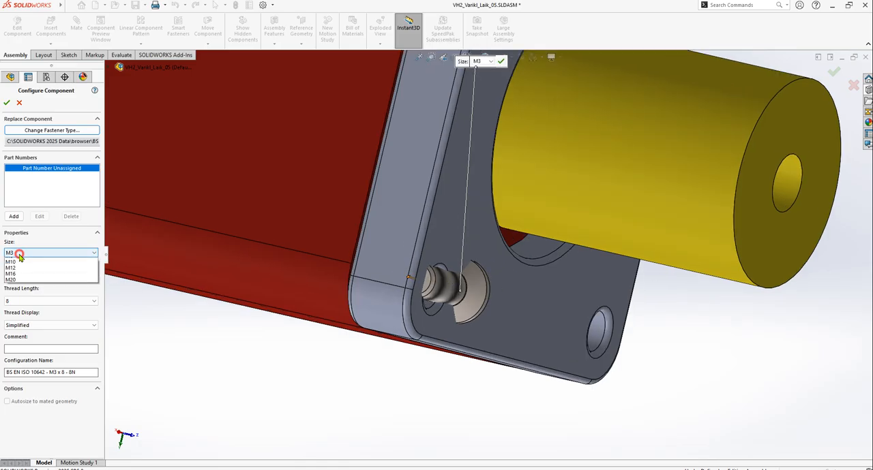
pyautogui.click(20, 254)
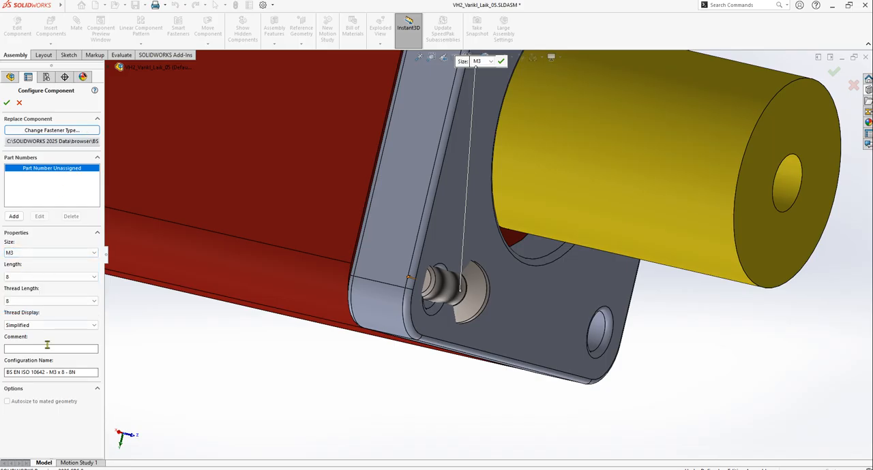
pyautogui.moveTo(30, 372); pyautogui.dragTo(45, 381)
pyautogui.click(86, 373)
pyautogui.scroll(3, 502, 291)
pyautogui.scroll(-5, 492, 286)
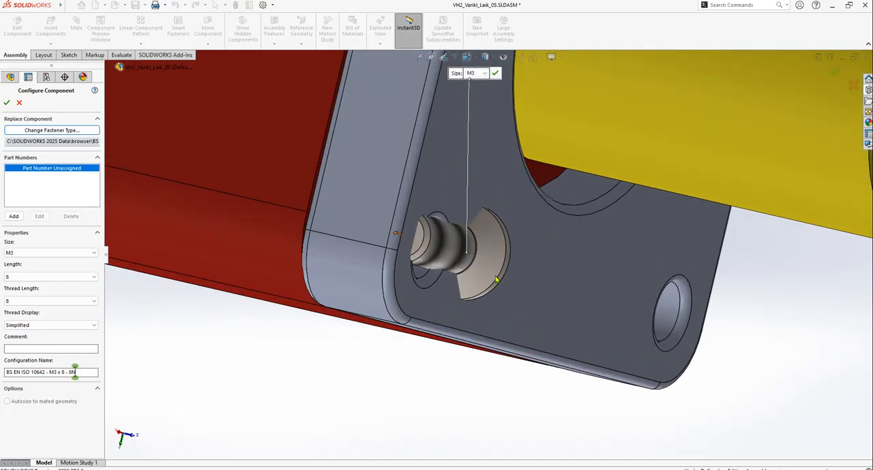
pyautogui.click(24, 278)
pyautogui.click(21, 298)
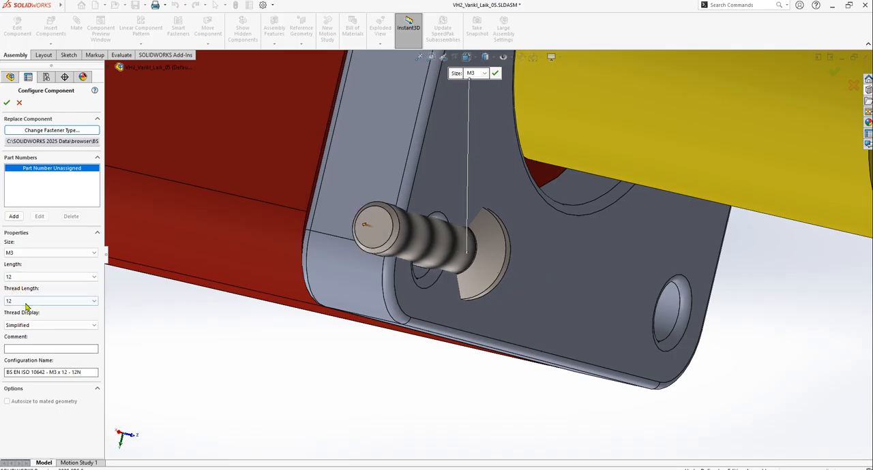
pyautogui.click(25, 302)
pyautogui.click(25, 306)
pyautogui.scroll(3, 478, 247)
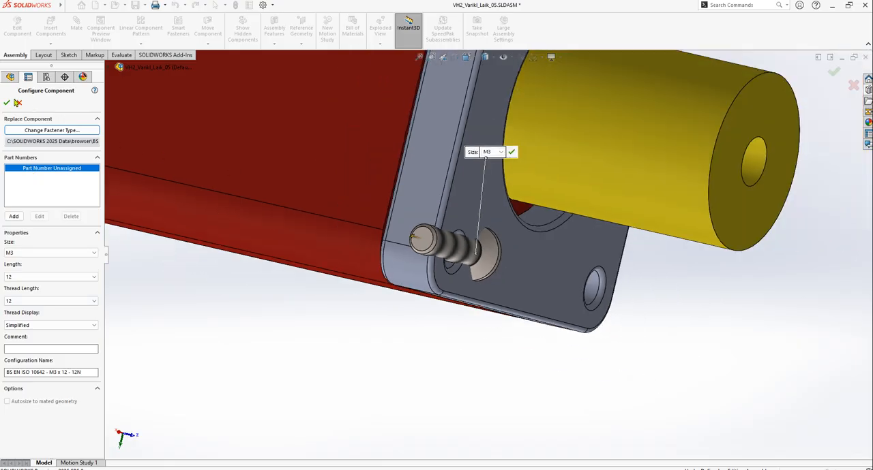
pyautogui.click(6, 103)
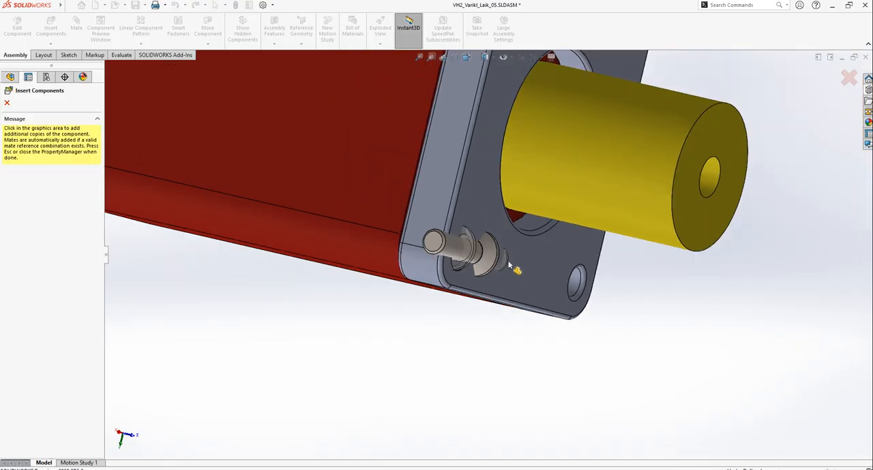
# End the BS EN ISO 10642 screw insertion without placing further copies
pyautogui.scroll(-5, 566, 273)
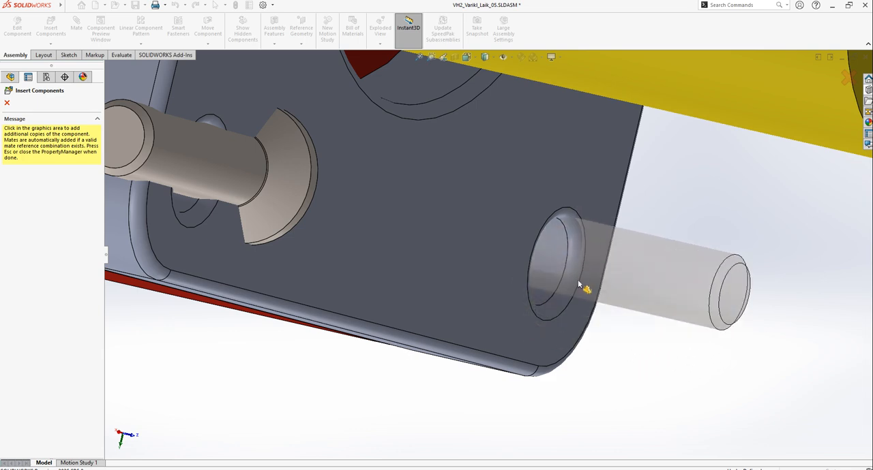
pyautogui.scroll(3, 545, 293)
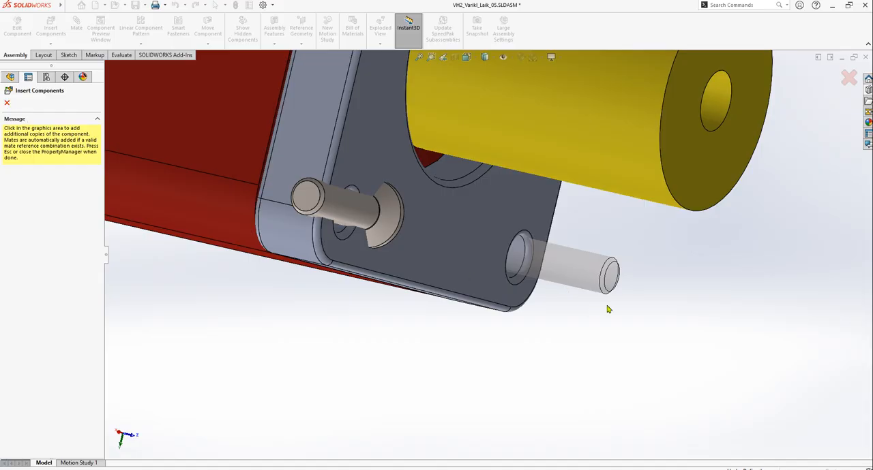
pyautogui.press('Escape')
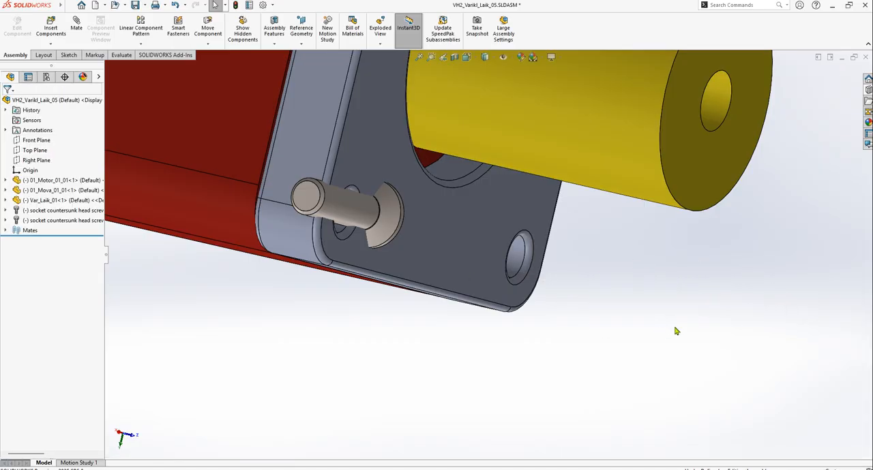
pyautogui.scroll(6, 639, 275)
pyautogui.scroll(-3, 655, 267)
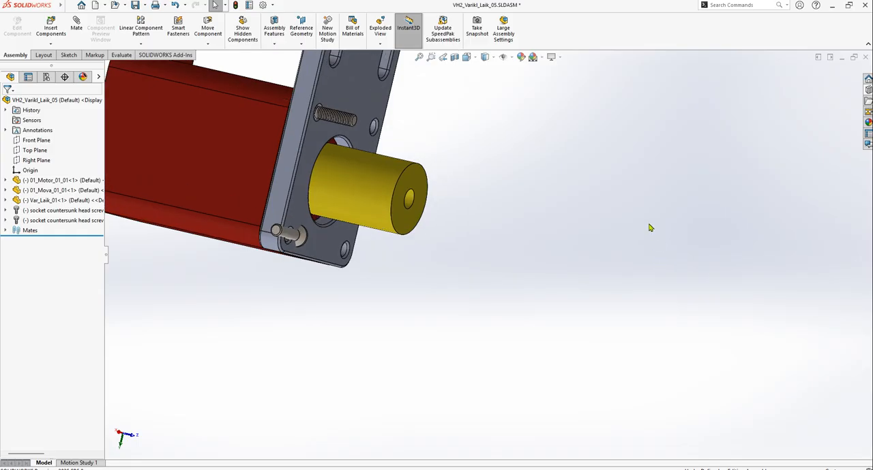
# Search the Toolbox for 7047
pyautogui.click(867, 90)
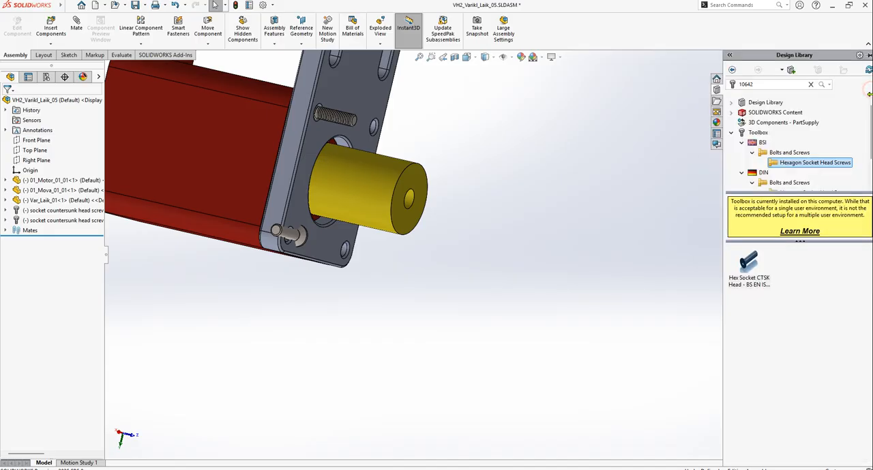
pyautogui.click(781, 87)
pyautogui.write('965')
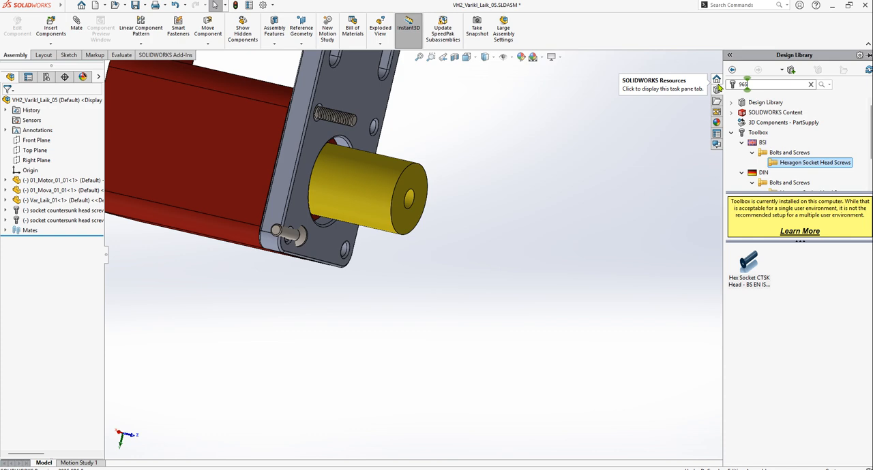
pyautogui.press('BackSpace')
pyautogui.write('6')
pyautogui.press('BackSpace')
pyautogui.press('BackSpace')
pyautogui.press('BackSpace')
pyautogui.write('70')
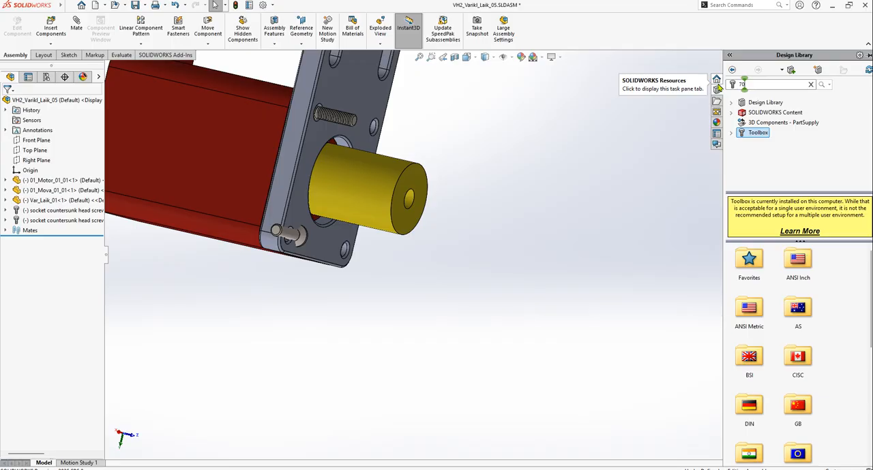
pyautogui.press('Return')
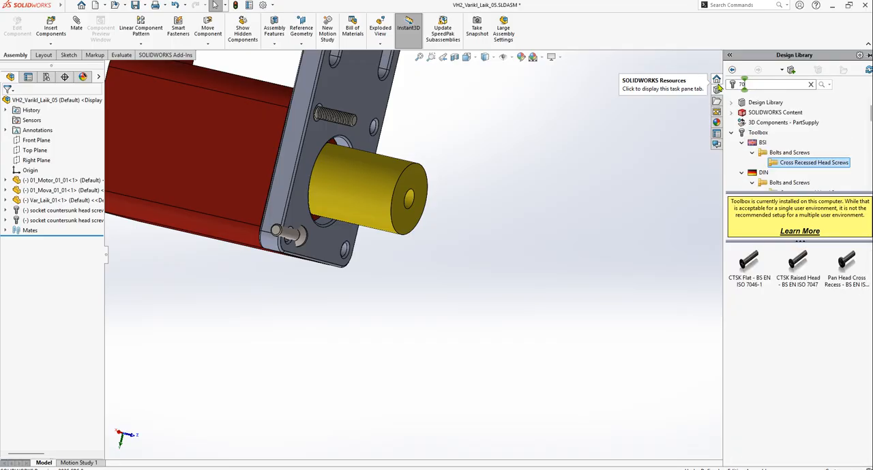
pyautogui.write('47')
pyautogui.press('Return')
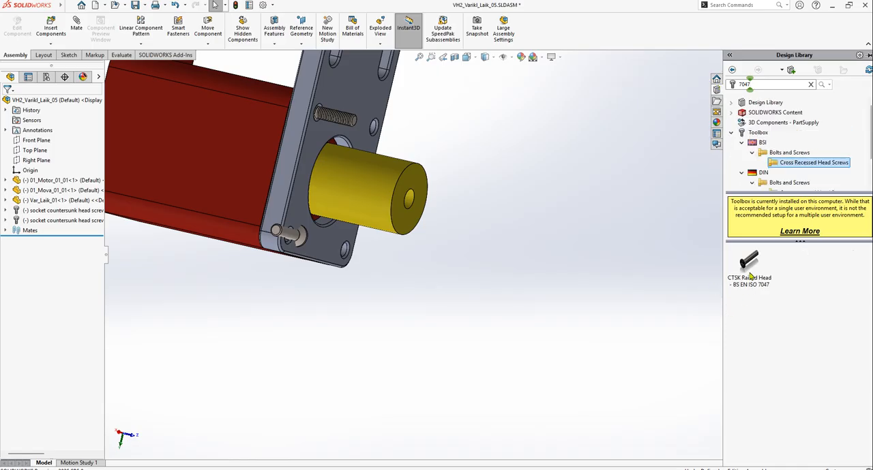
# Insert the CTSK Raised Head - BS EN ISO 7047 screw at the plate's empty corner hole below the yellow shaft sleeve with a concentric mate
pyautogui.click(751, 289)
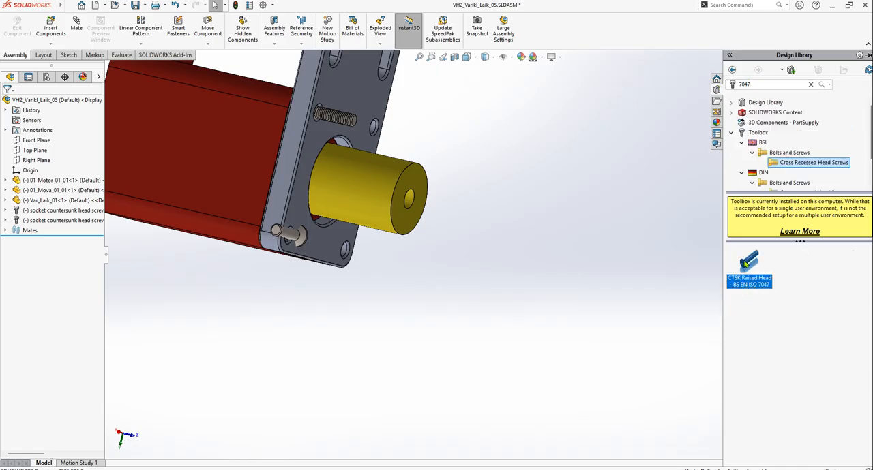
pyautogui.moveTo(748, 267); pyautogui.dragTo(345, 249)
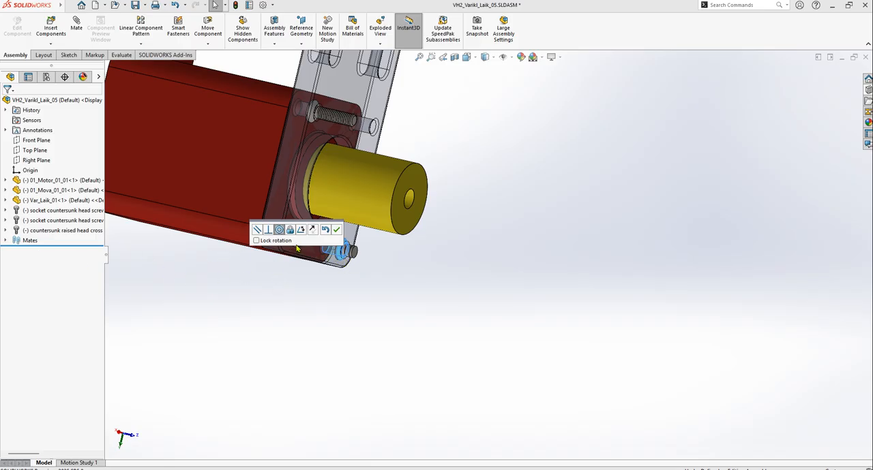
pyautogui.click(337, 232)
pyautogui.doubleClick(351, 251)
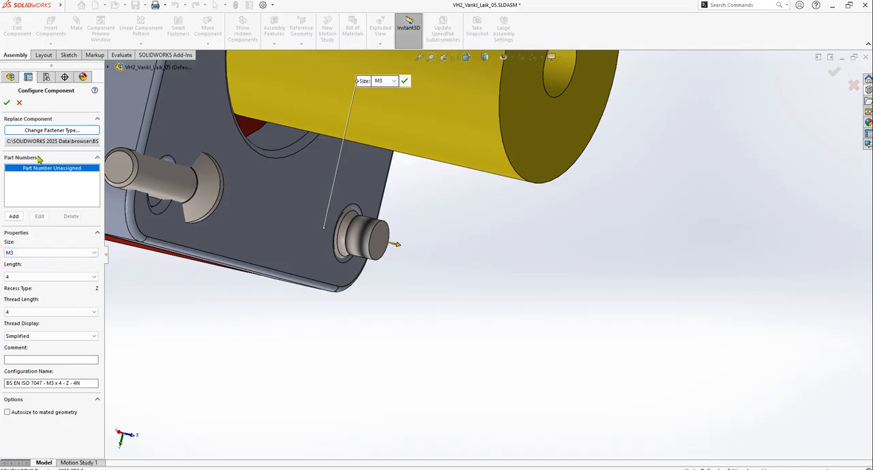
# Configure the BS EN ISO 7047 screw as M3 with length 12 and Schematic thread display, and accept it without placing further copies
pyautogui.click(32, 254)
pyautogui.click(32, 253)
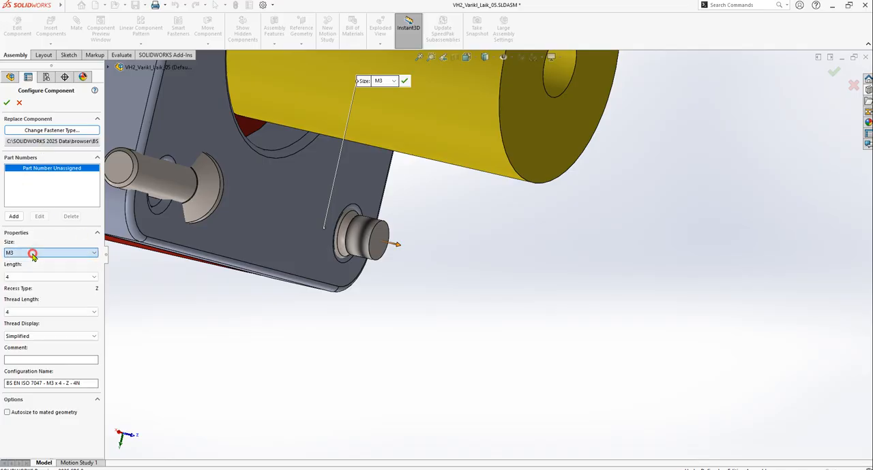
pyautogui.click(30, 281)
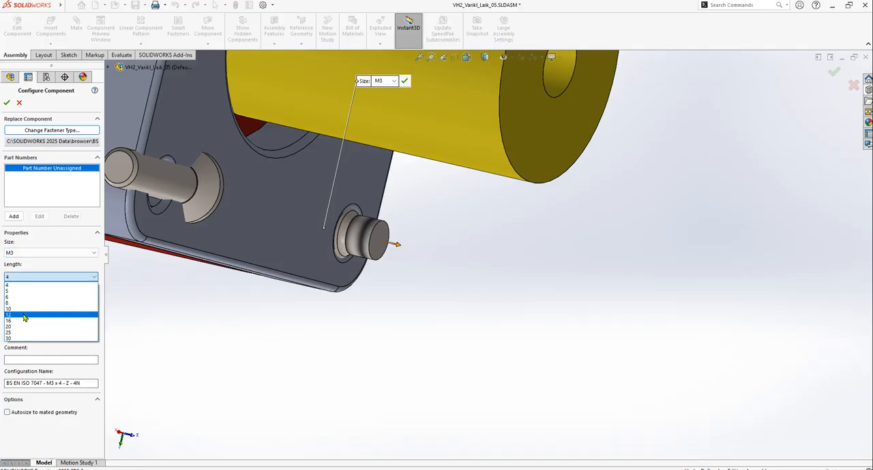
pyautogui.click(27, 305)
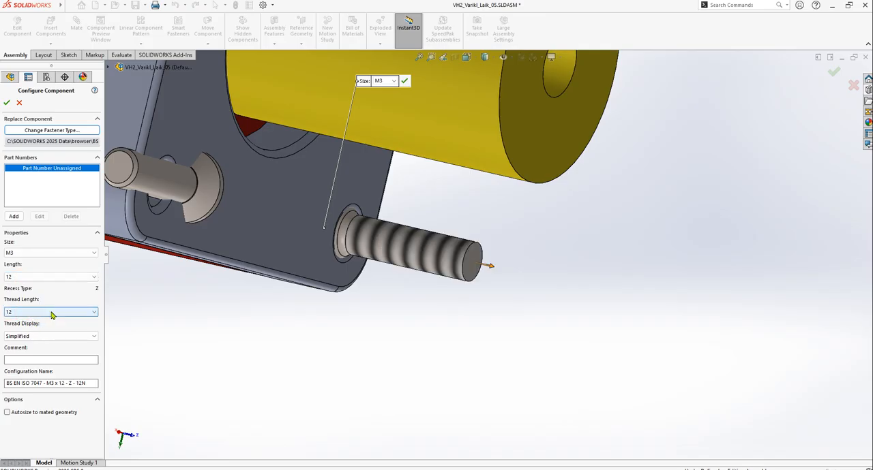
pyautogui.click(47, 337)
pyautogui.click(36, 356)
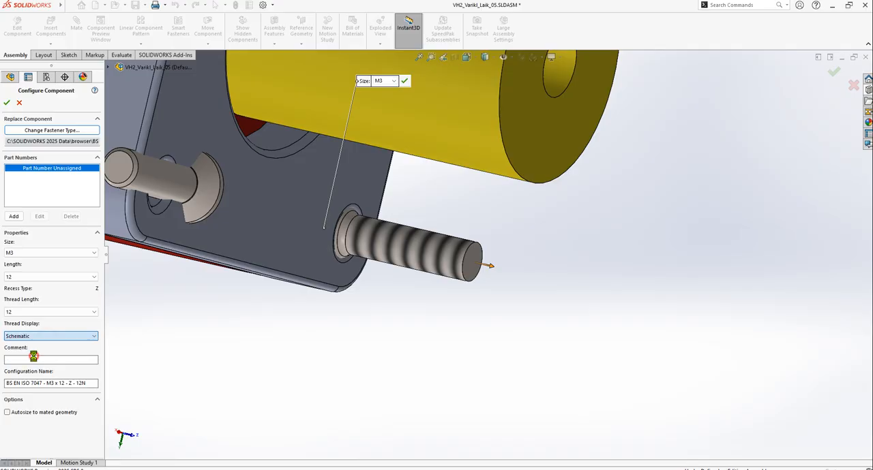
pyautogui.moveTo(358, 315); pyautogui.dragTo(364, 252, button='middle')
pyautogui.scroll(4, 361, 250)
pyautogui.scroll(-2, 409, 235)
pyautogui.scroll(7, 475, 210)
pyautogui.scroll(-5, 481, 154)
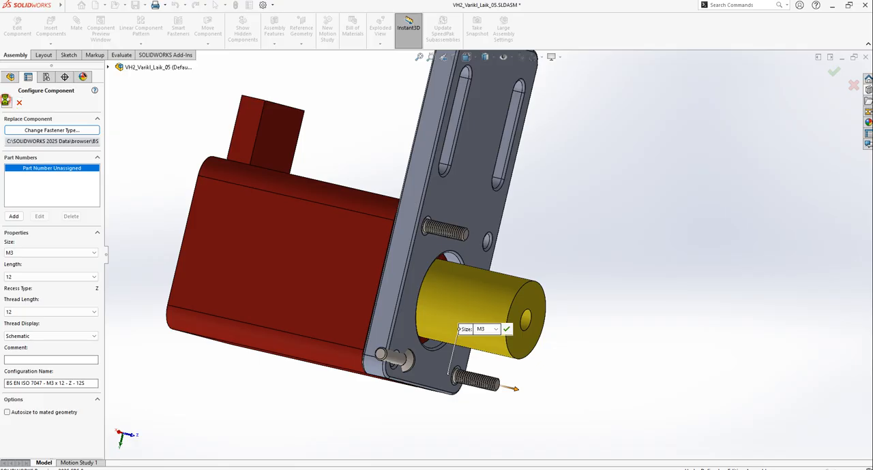
pyautogui.click(6, 102)
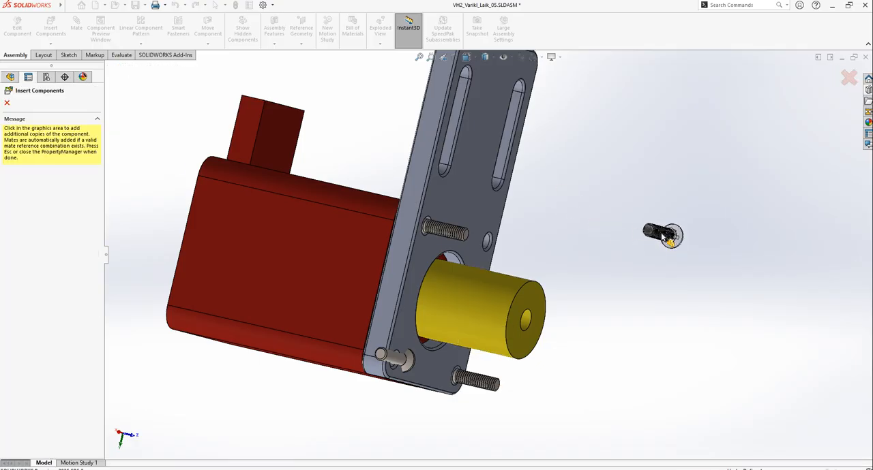
pyautogui.press('Escape')
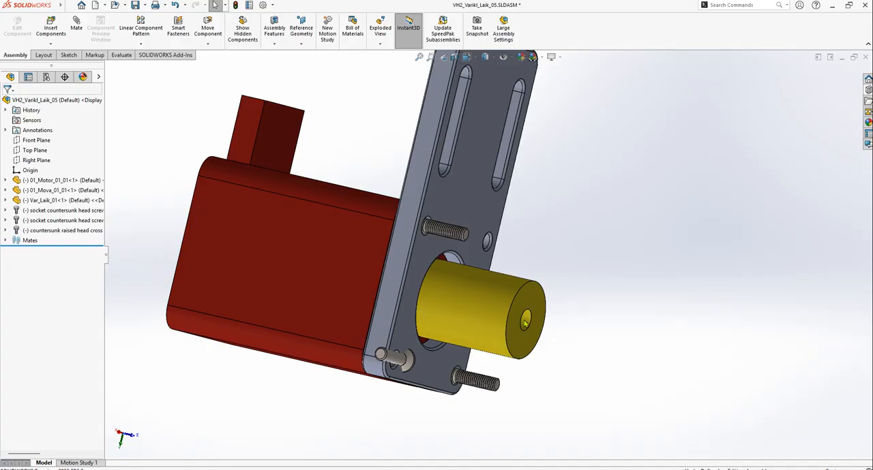
# Search the Toolbox for 965
pyautogui.scroll(-2, 719, 212)
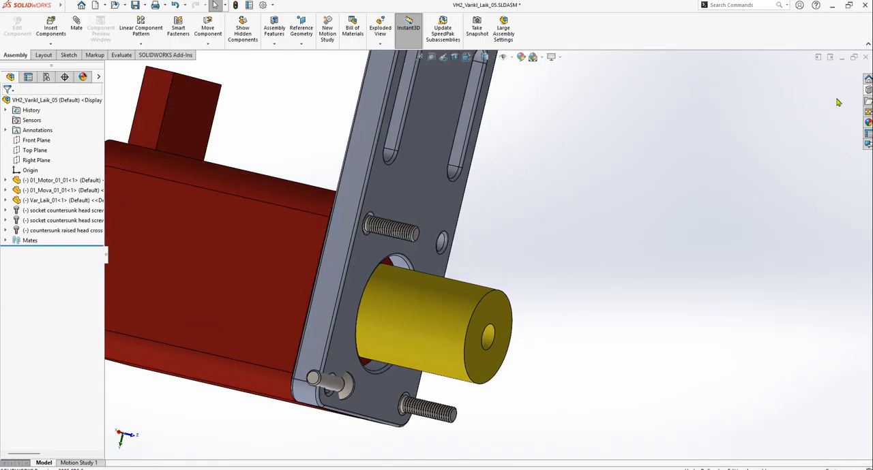
pyautogui.click(868, 89)
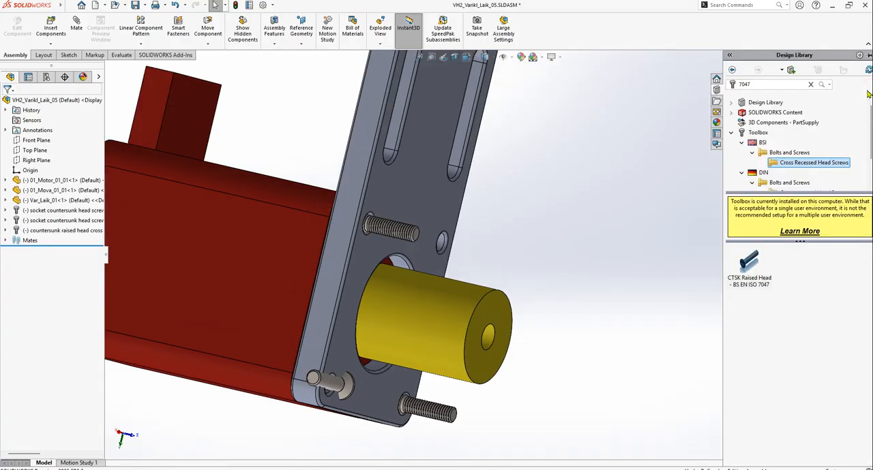
pyautogui.press('BackSpace')
pyautogui.press('BackSpace')
pyautogui.press('BackSpace')
pyautogui.press('BackSpace')
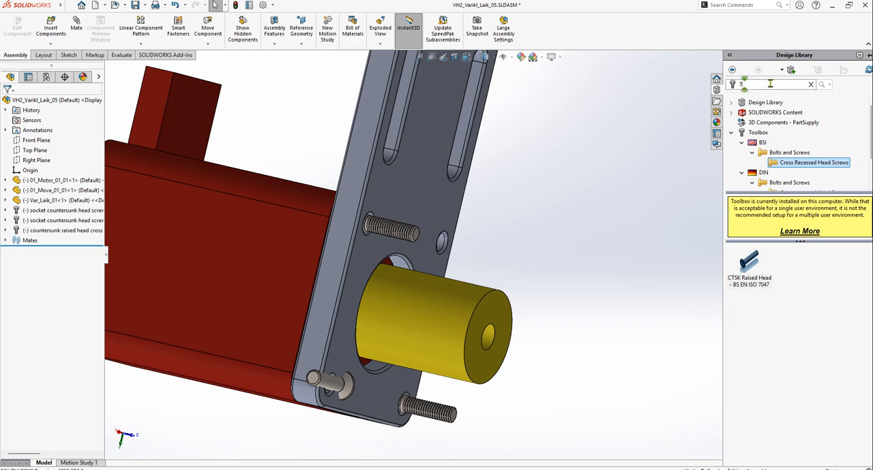
pyautogui.write('965')
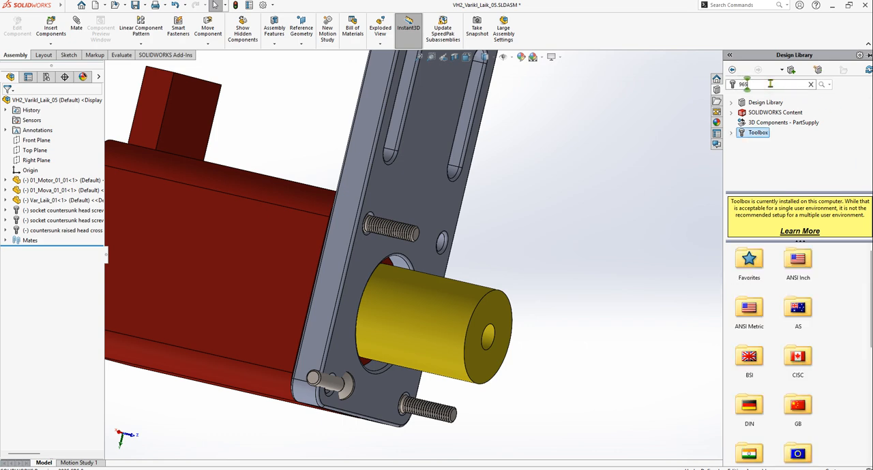
pyautogui.press('Return')
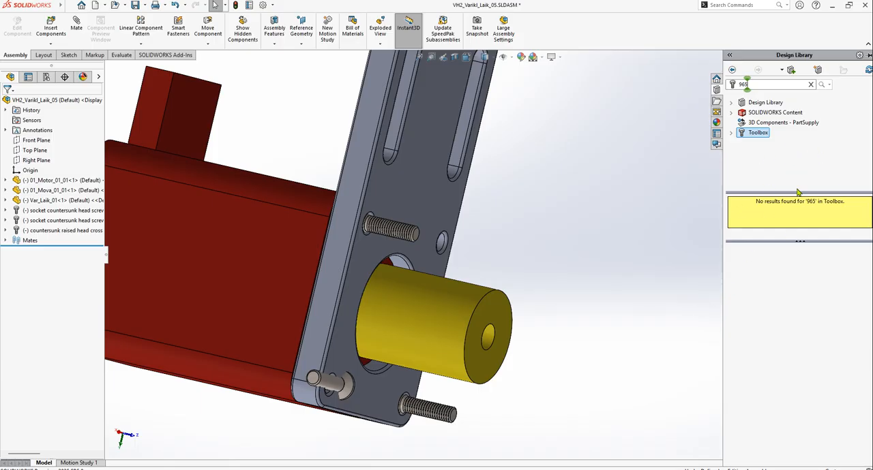
pyautogui.click(599, 228)
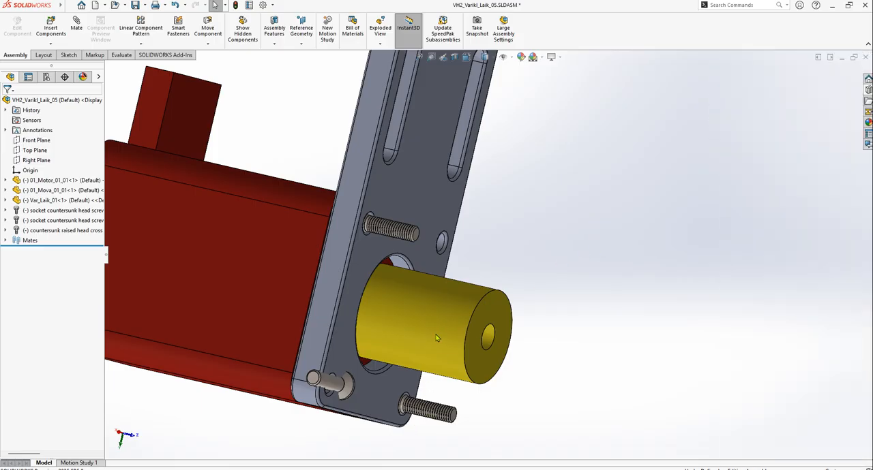
# Edit the concentric mate of the DIN 7991 screw above the yellow shaft sleeve and flip its alignment so the shank points toward the motor
pyautogui.scroll(-4, 407, 378)
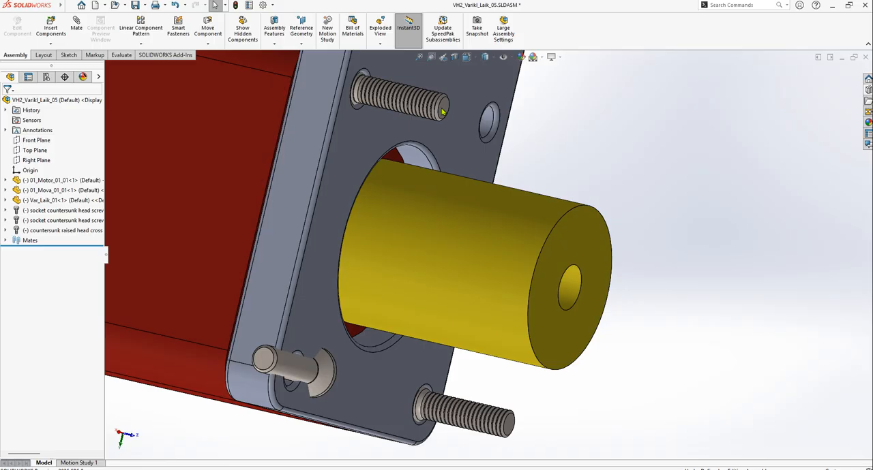
pyautogui.click(442, 111)
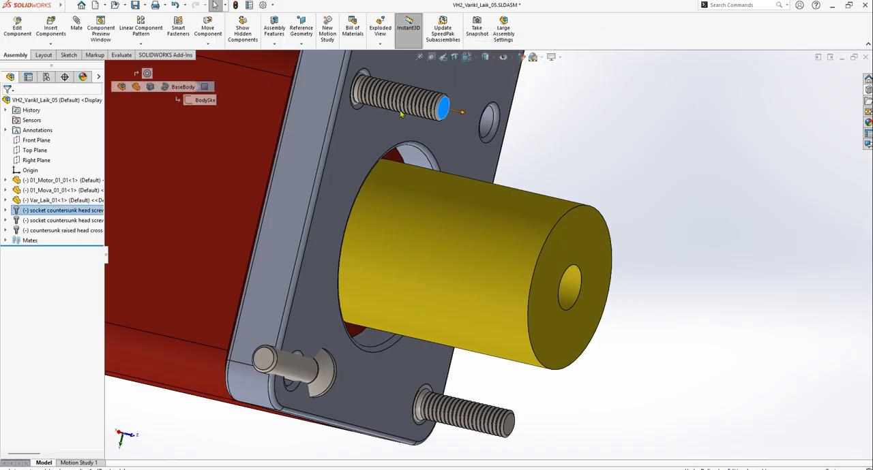
pyautogui.click(72, 213)
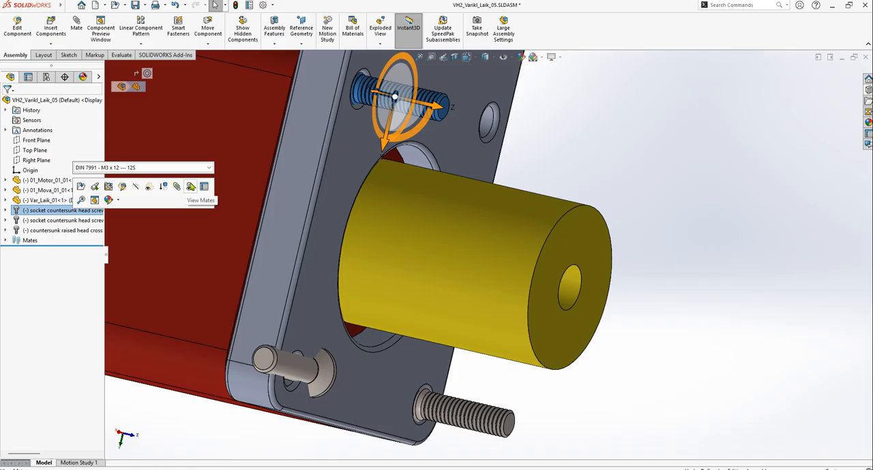
pyautogui.click(191, 187)
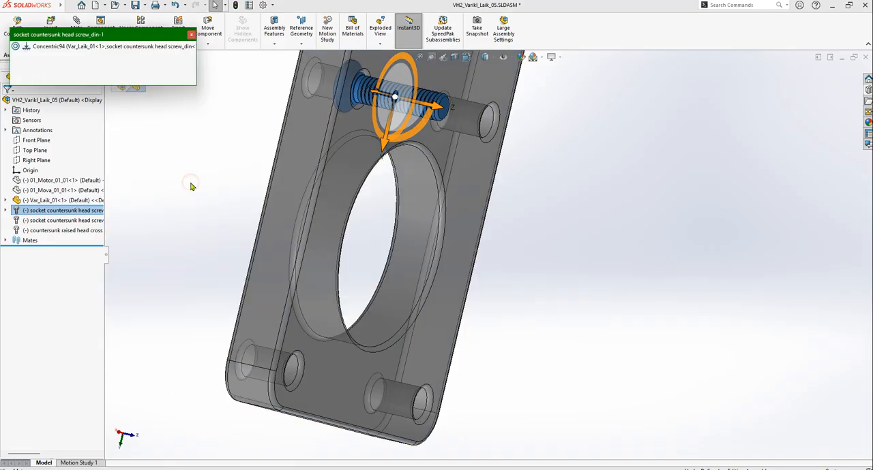
pyautogui.click(45, 47)
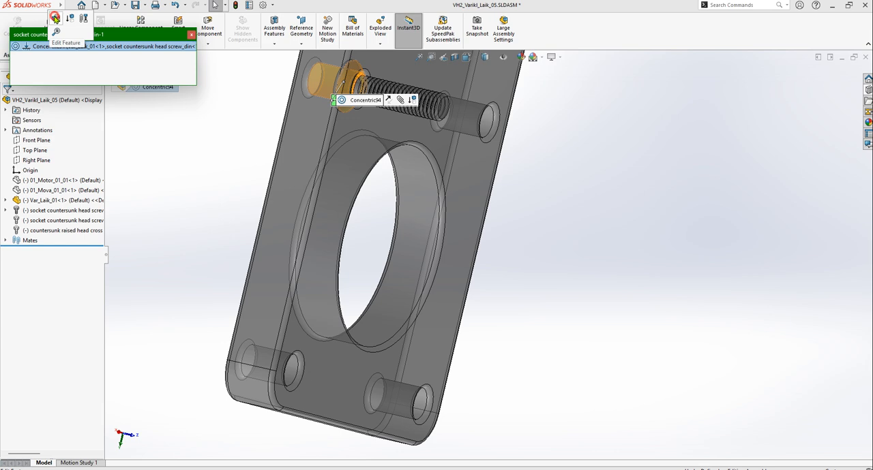
pyautogui.click(55, 17)
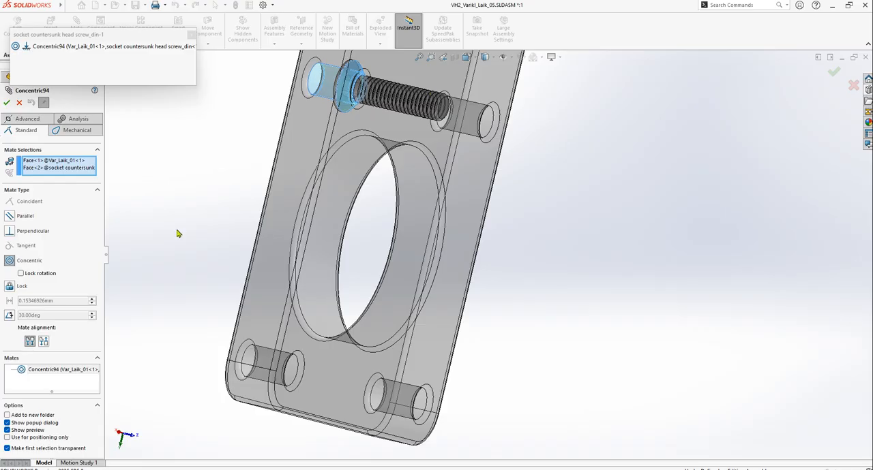
pyautogui.click(44, 342)
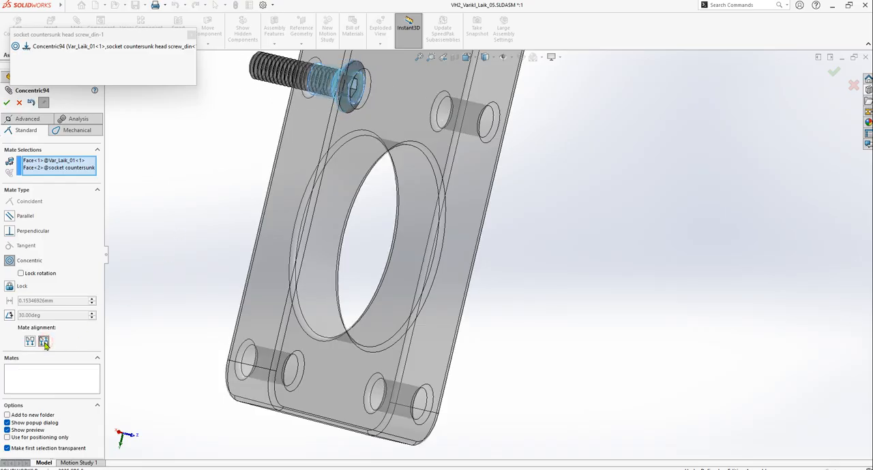
pyautogui.scroll(3, 360, 116)
pyautogui.scroll(-3, 450, 160)
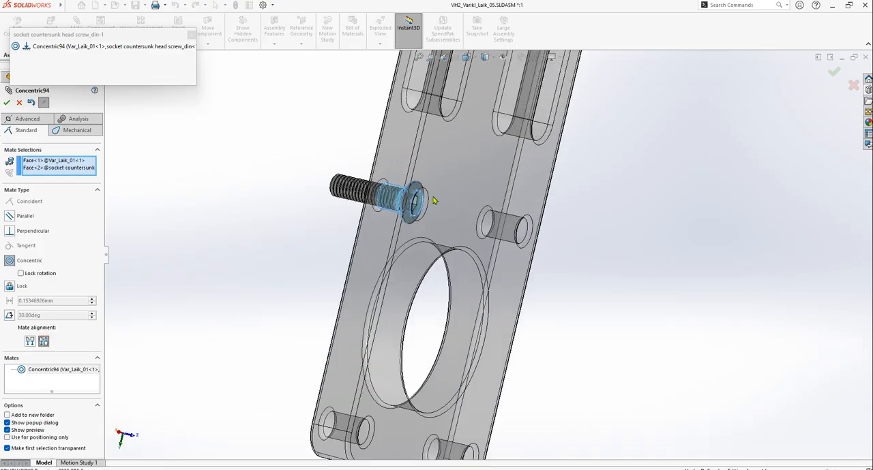
pyautogui.click(6, 103)
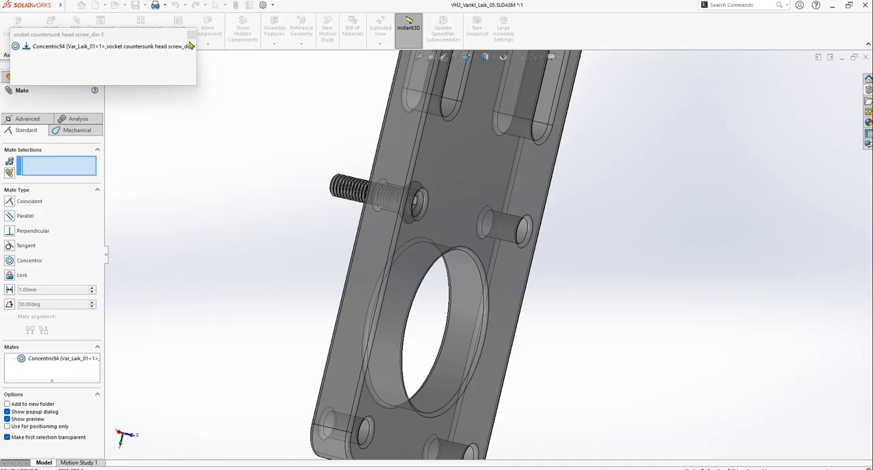
pyautogui.click(191, 34)
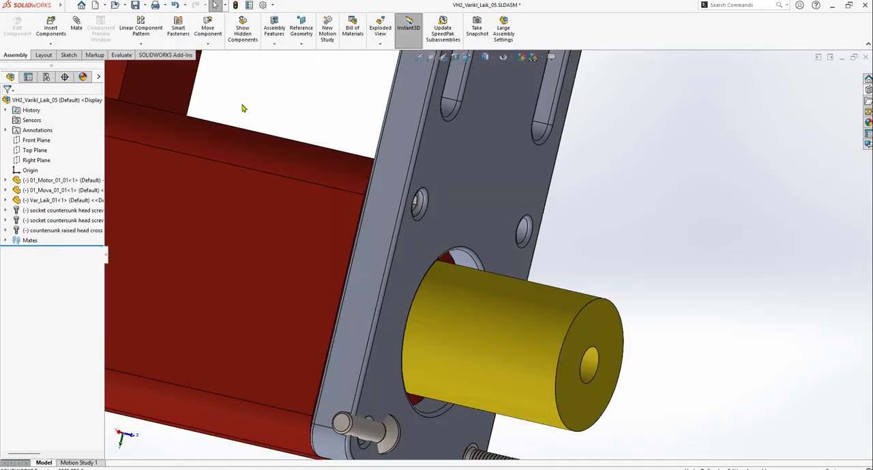
# Pull the DIN 7991 screw above the yellow shaft sleeve out along its hole axis until its head is clear of the plate
pyautogui.scroll(-5, 439, 225)
pyautogui.scroll(2, 423, 244)
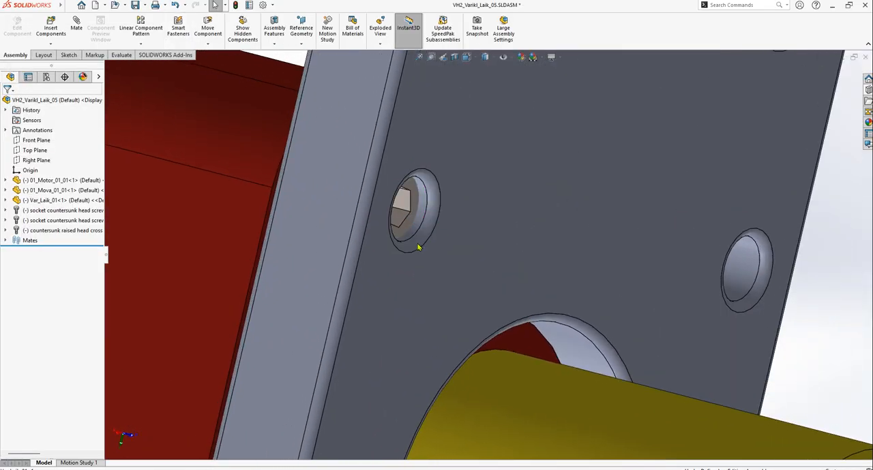
pyautogui.moveTo(402, 236); pyautogui.dragTo(637, 242)
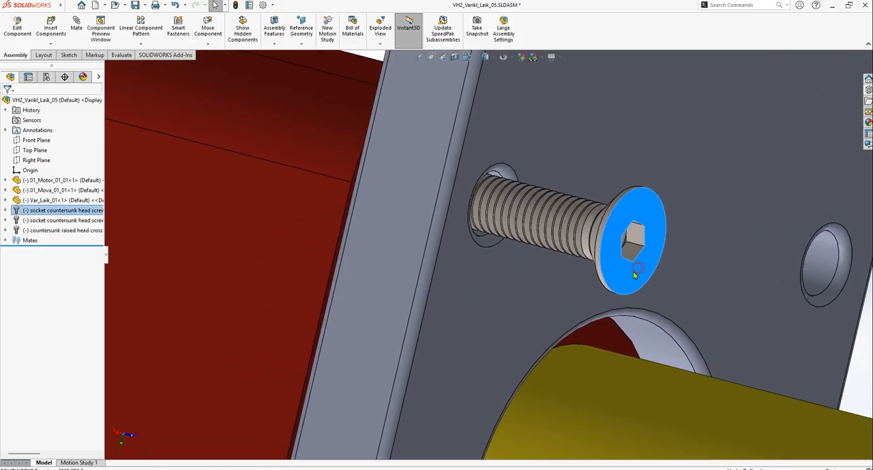
pyautogui.scroll(5, 609, 273)
pyautogui.scroll(-4, 608, 273)
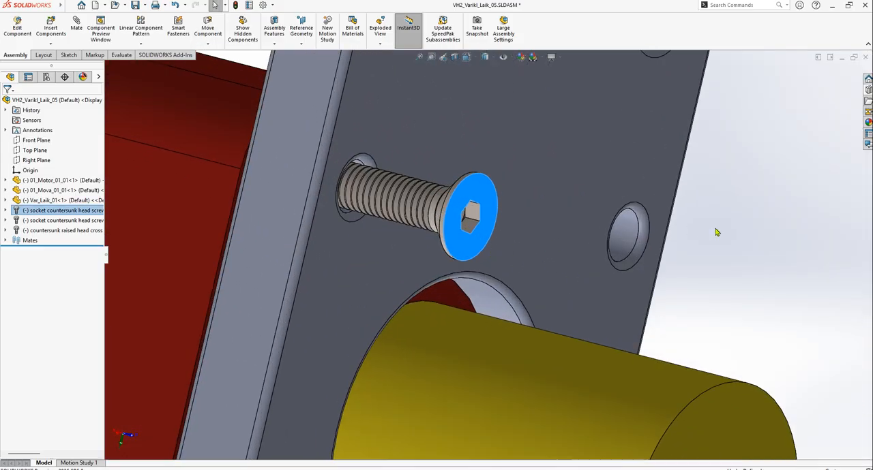
pyautogui.click(717, 229)
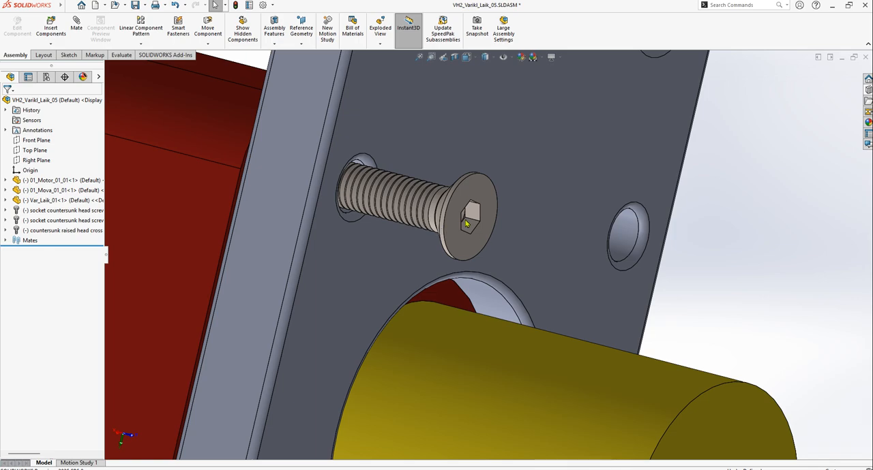
# View the mates of the BS EN ISO 10642 screw at the plate's lower corner and test its free movement
pyautogui.scroll(2, 450, 221)
pyautogui.scroll(5, 493, 271)
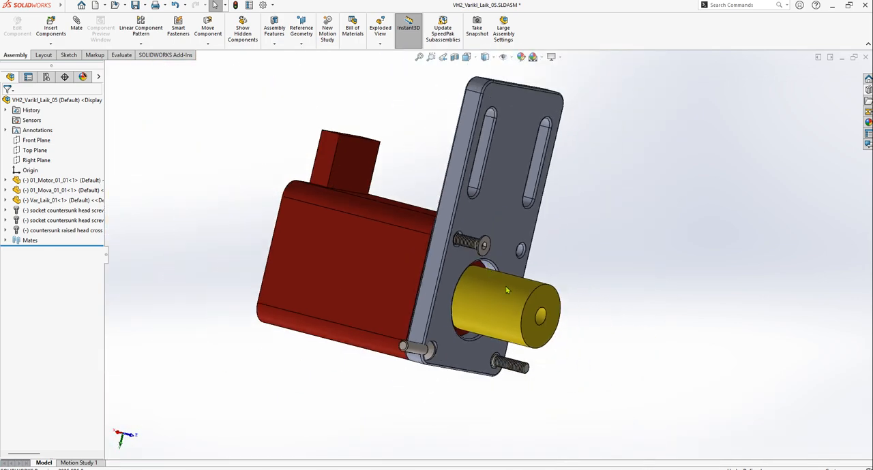
pyautogui.scroll(-4, 494, 271)
pyautogui.scroll(-3, 465, 217)
pyautogui.scroll(2, 482, 277)
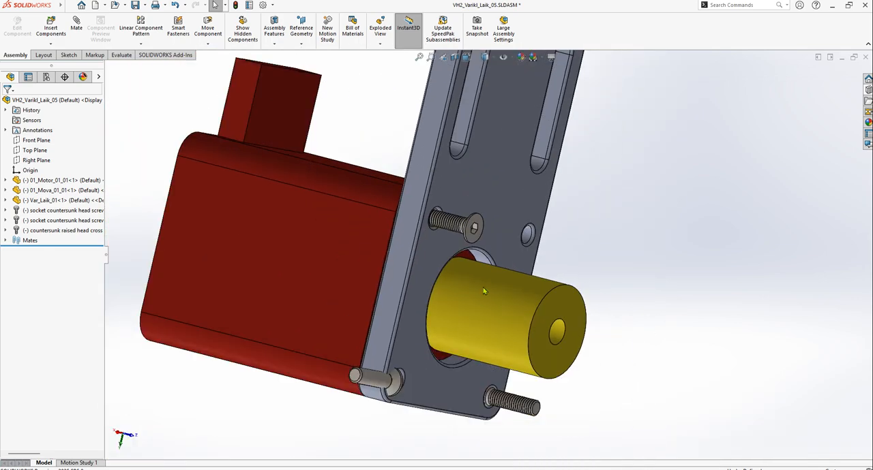
pyautogui.scroll(-3, 531, 350)
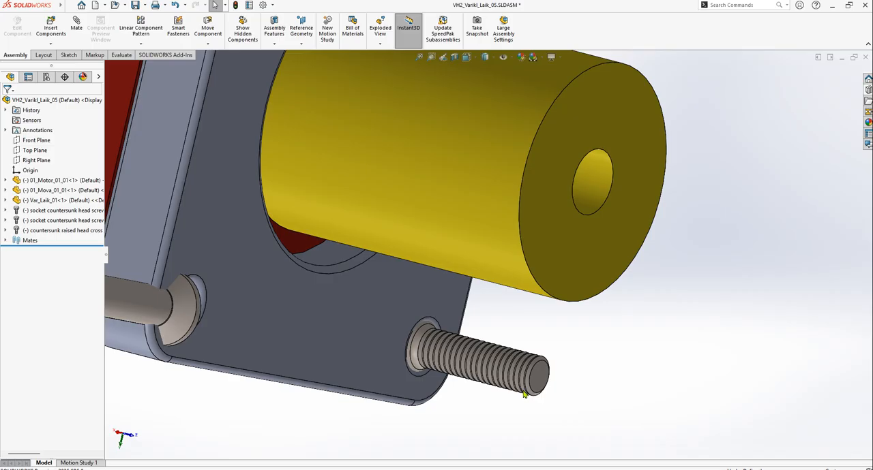
pyautogui.scroll(3, 488, 263)
pyautogui.scroll(-4, 396, 292)
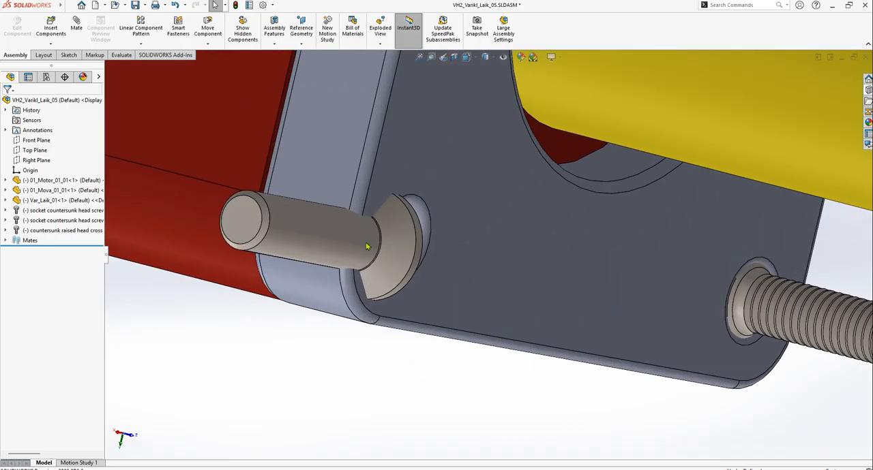
pyautogui.click(321, 238)
pyautogui.click(459, 182)
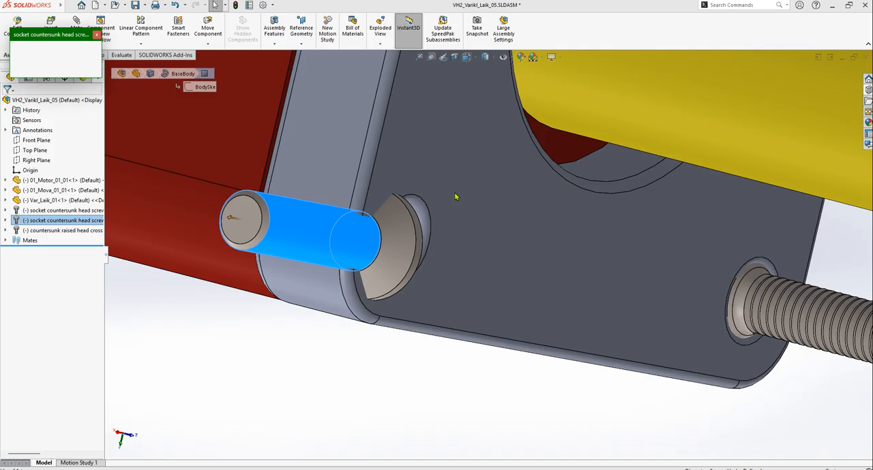
pyautogui.click(401, 376)
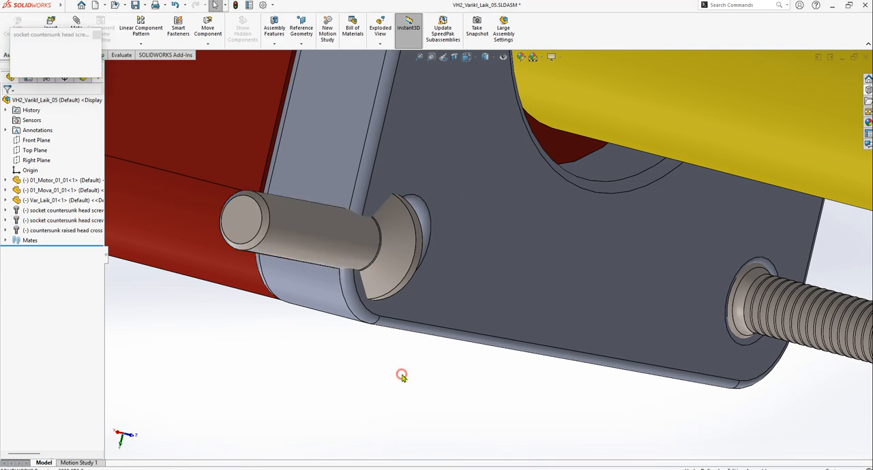
pyautogui.click(376, 243)
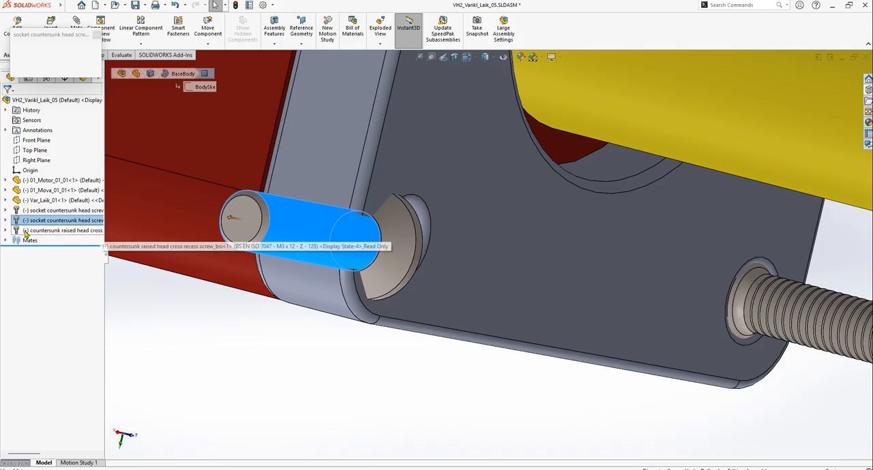
pyautogui.click(145, 295)
pyautogui.click(307, 249)
pyautogui.moveTo(307, 248); pyautogui.dragTo(362, 303)
# Edit the BS EN ISO 7047 screw's concentric mate and flip its alignment so the shank points toward the motor
pyautogui.scroll(3, 472, 324)
pyautogui.scroll(-3, 653, 286)
pyautogui.click(685, 297)
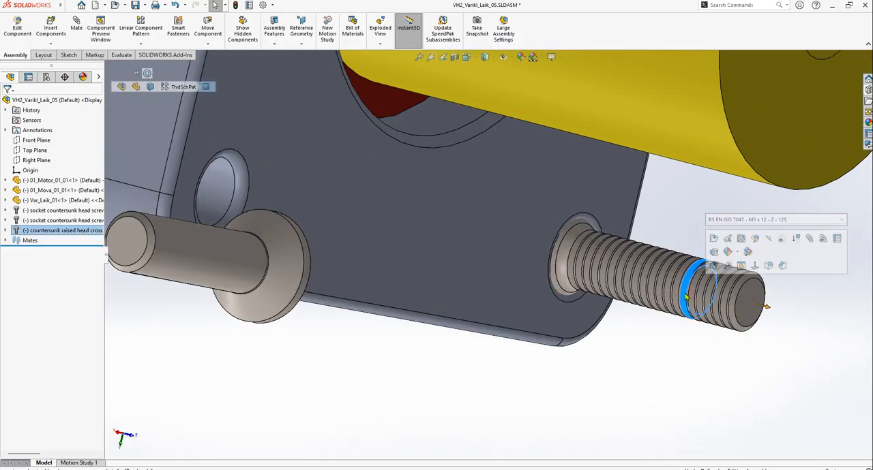
pyautogui.click(740, 304)
pyautogui.click(844, 247)
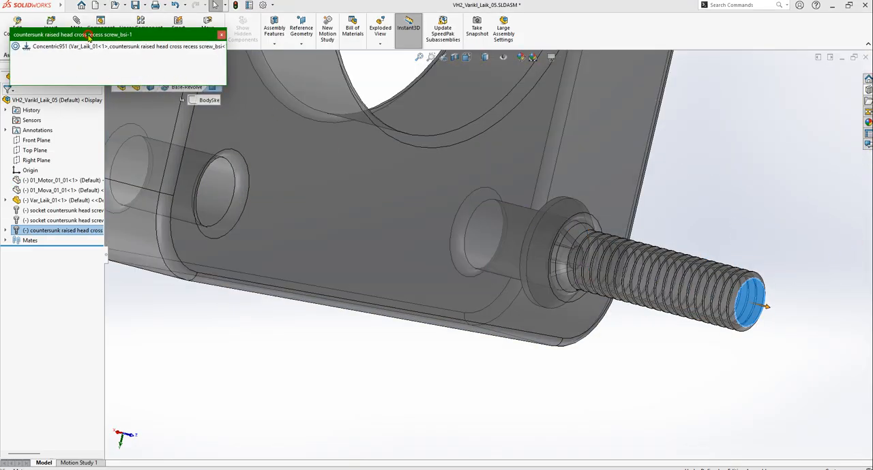
pyautogui.click(114, 104)
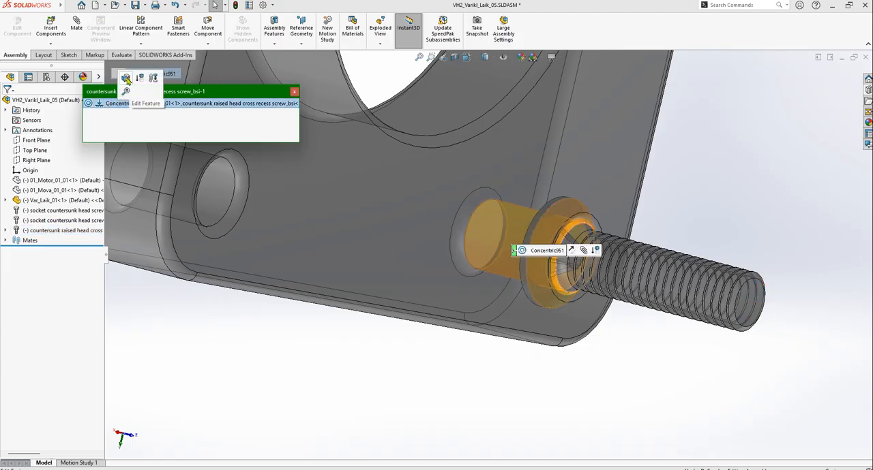
pyautogui.click(126, 77)
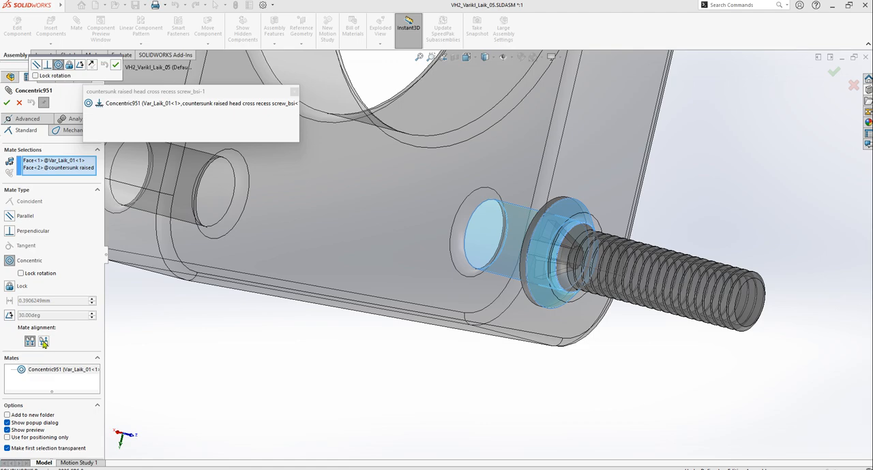
pyautogui.click(43, 342)
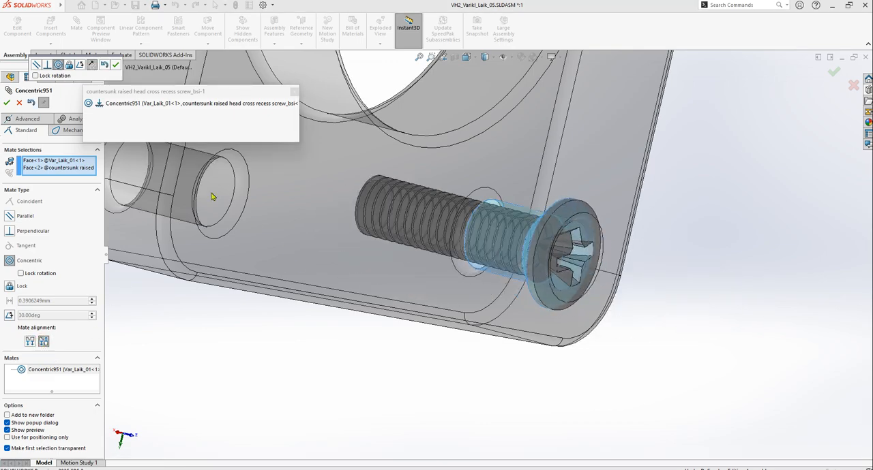
pyautogui.click(6, 103)
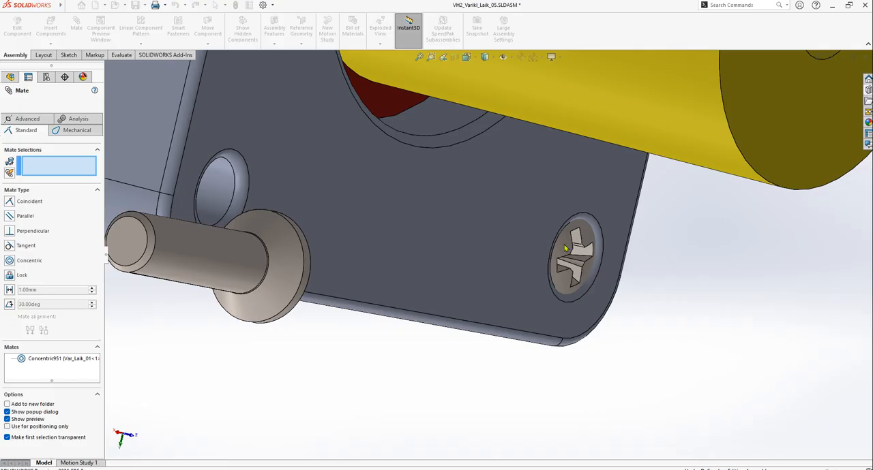
pyautogui.press('Escape')
# Pull the BS EN ISO 7047 screw out along its hole axis until its head stands clear of the plate
pyautogui.scroll(-1, 566, 248)
pyautogui.moveTo(553, 248); pyautogui.dragTo(831, 369)
pyautogui.scroll(5, 669, 350)
pyautogui.moveTo(642, 228); pyautogui.dragTo(355, 394, button='middle')
pyautogui.click(322, 389)
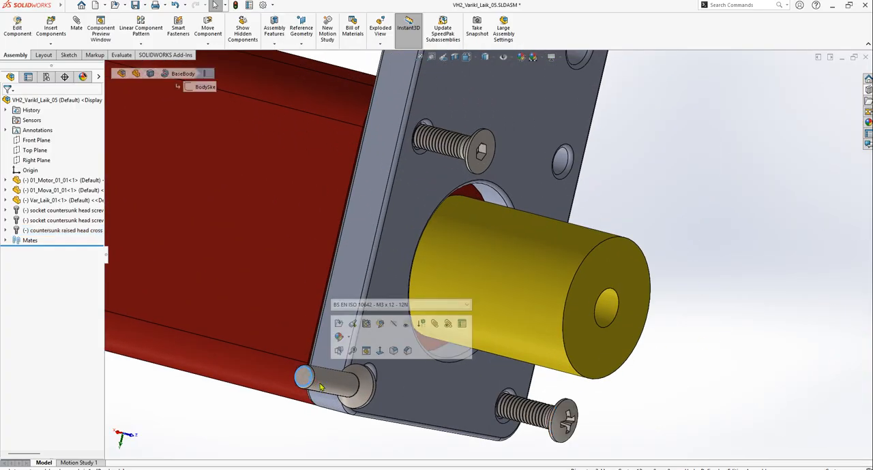
pyautogui.press('Escape')
# Add a concentric mate between the BS EN ISO 10642 screw's shank and its corner hole, flipping the alignment so the shank points toward the motor
pyautogui.scroll(-3, 737, 369)
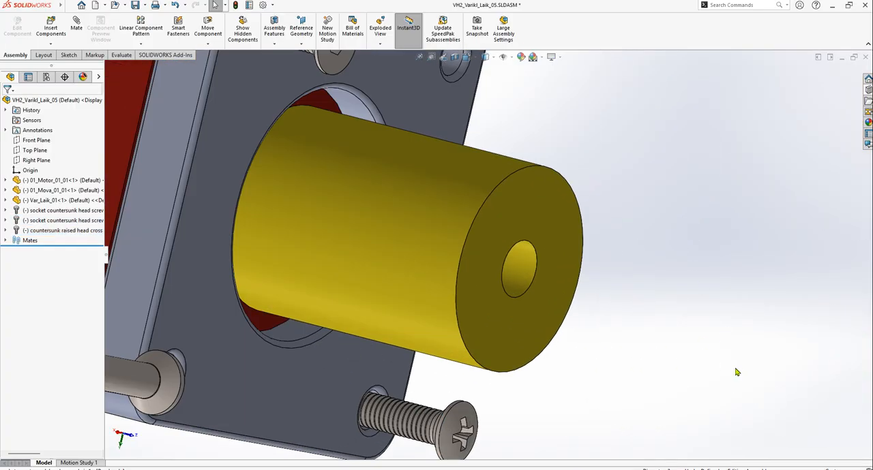
pyautogui.scroll(4, 665, 373)
pyautogui.scroll(-3, 385, 344)
pyautogui.click(217, 292)
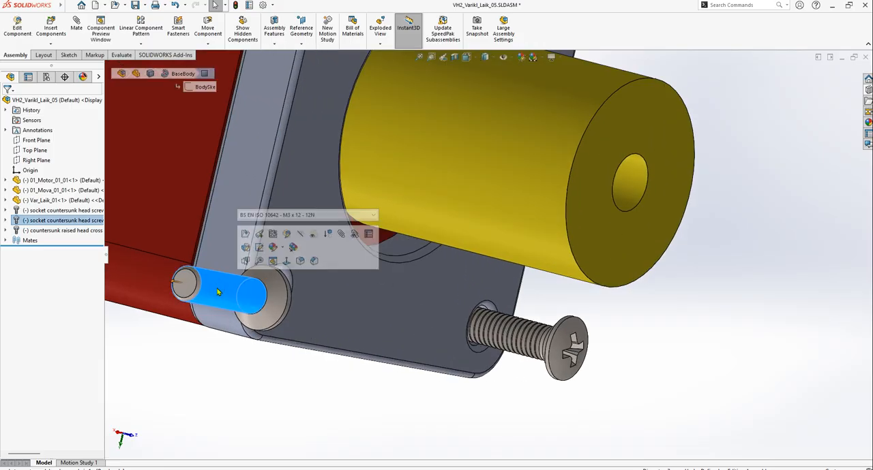
pyautogui.click(342, 234)
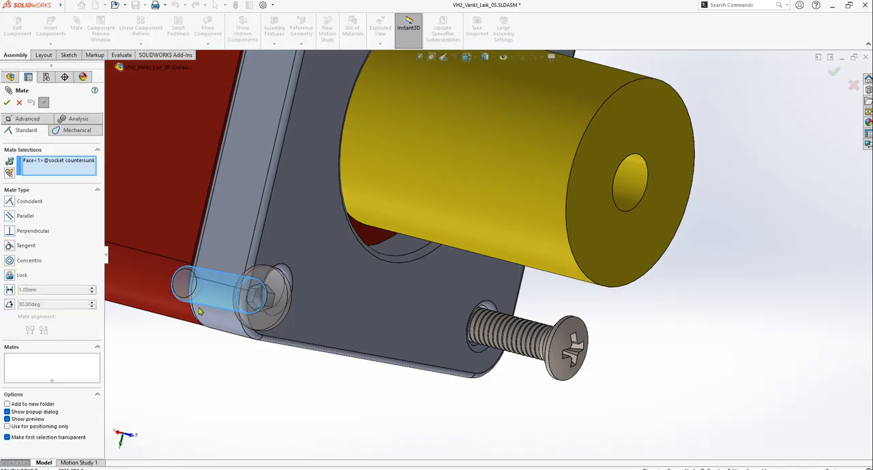
pyautogui.scroll(-8, 287, 302)
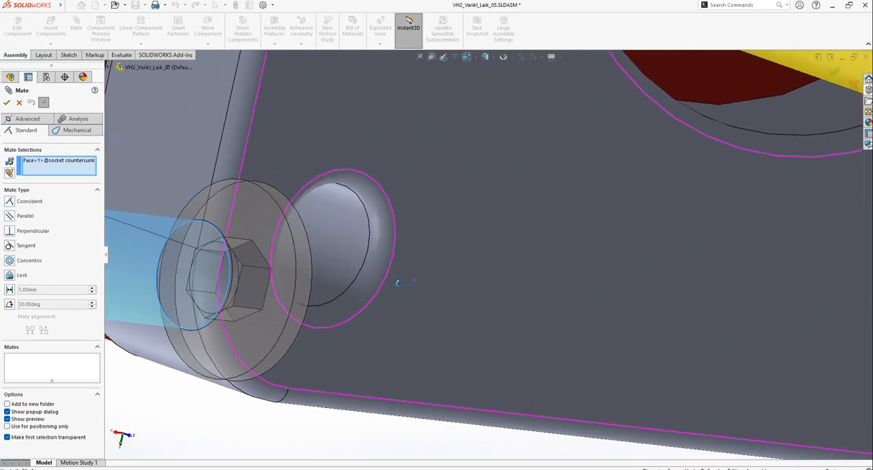
pyautogui.click(351, 231)
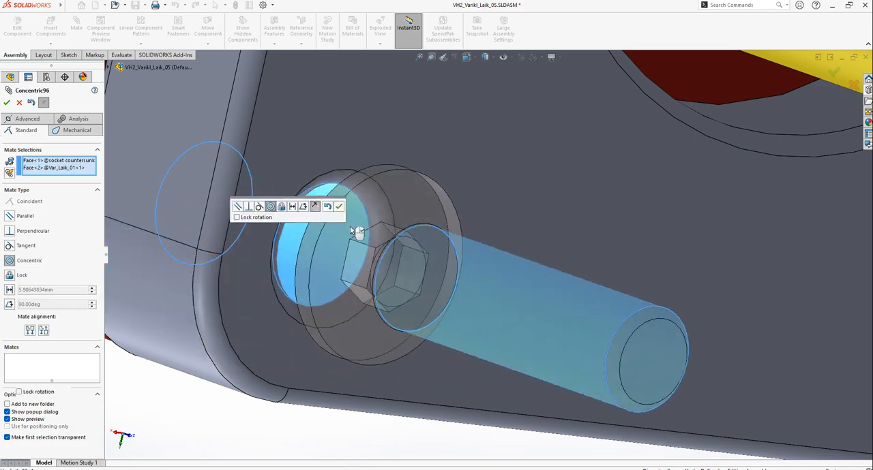
pyautogui.scroll(5, 396, 297)
pyautogui.moveTo(392, 359); pyautogui.dragTo(457, 273, button='middle')
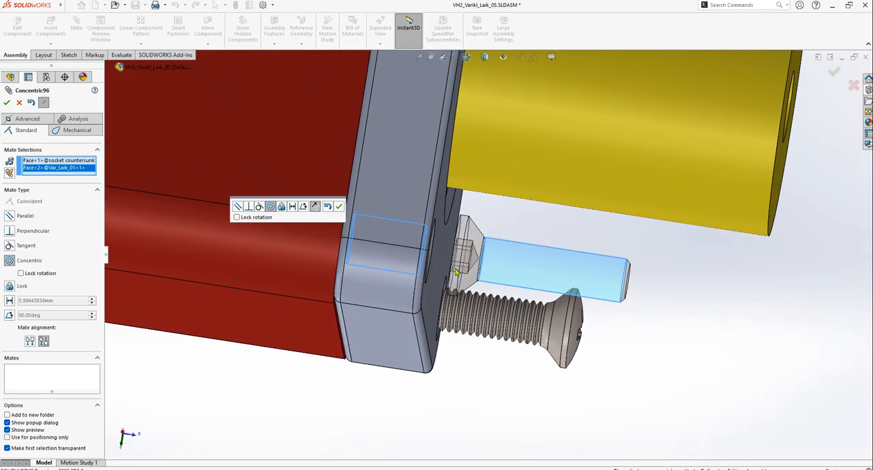
pyautogui.click(30, 342)
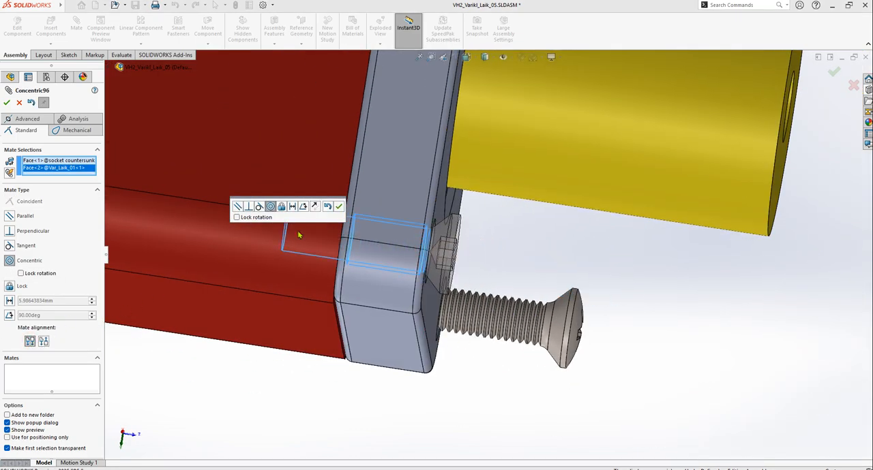
pyautogui.click(339, 207)
pyautogui.scroll(8, 341, 234)
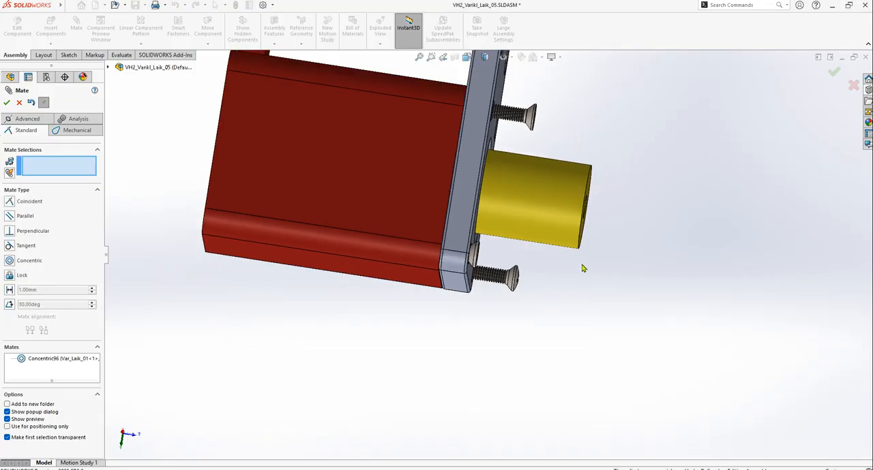
pyautogui.click(8, 103)
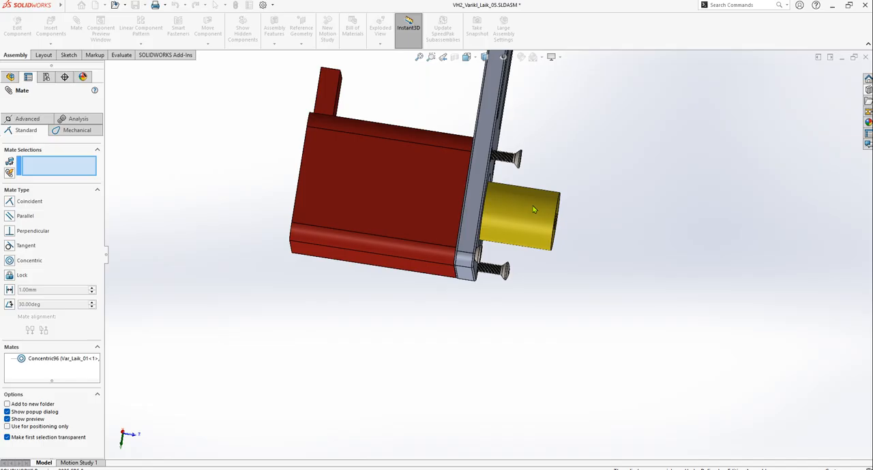
pyautogui.press('Escape')
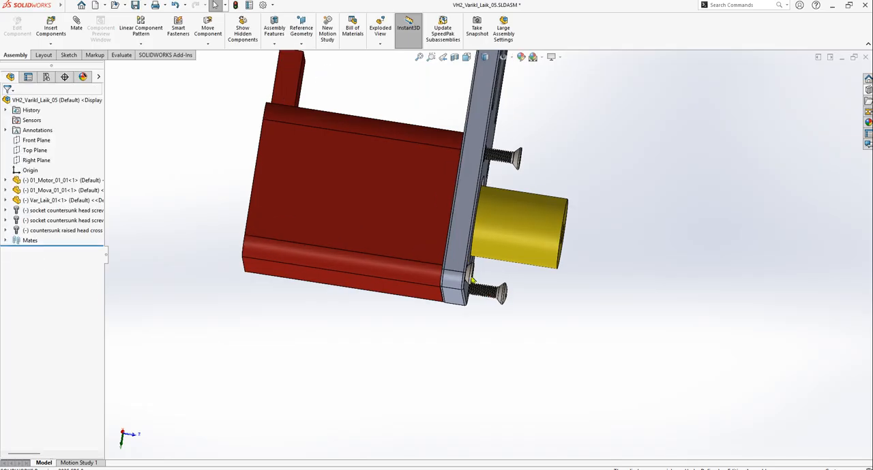
# Slide the BS EN ISO 10642 screw out along its hole axis until the whole screw is clear of the plate
pyautogui.scroll(-5, 477, 276)
pyautogui.scroll(-2, 477, 276)
pyautogui.moveTo(471, 271); pyautogui.dragTo(664, 274)
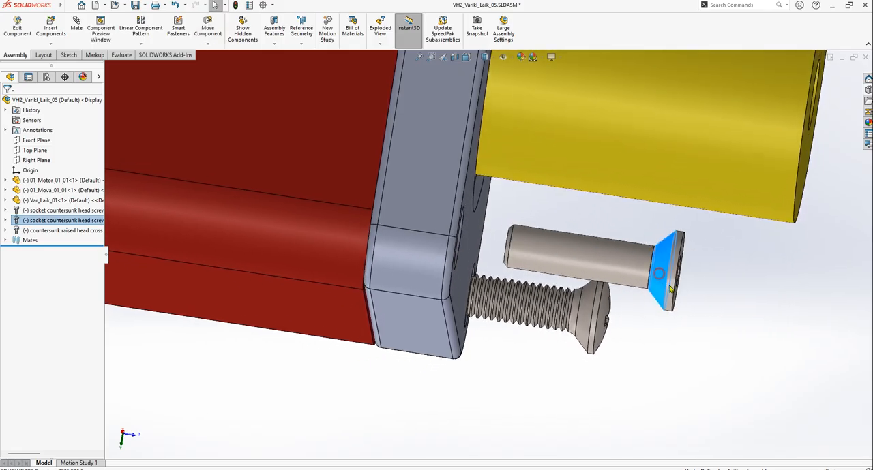
pyautogui.click(764, 320)
pyautogui.click(76, 27)
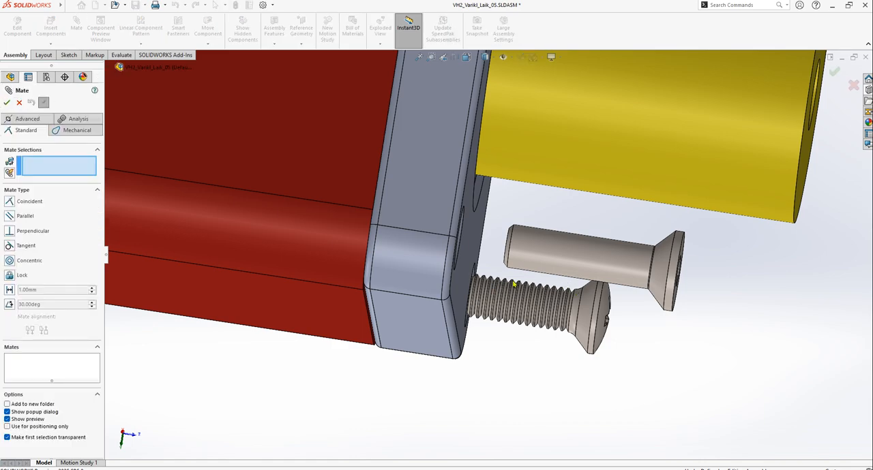
pyautogui.moveTo(518, 283); pyautogui.dragTo(499, 295, button='middle')
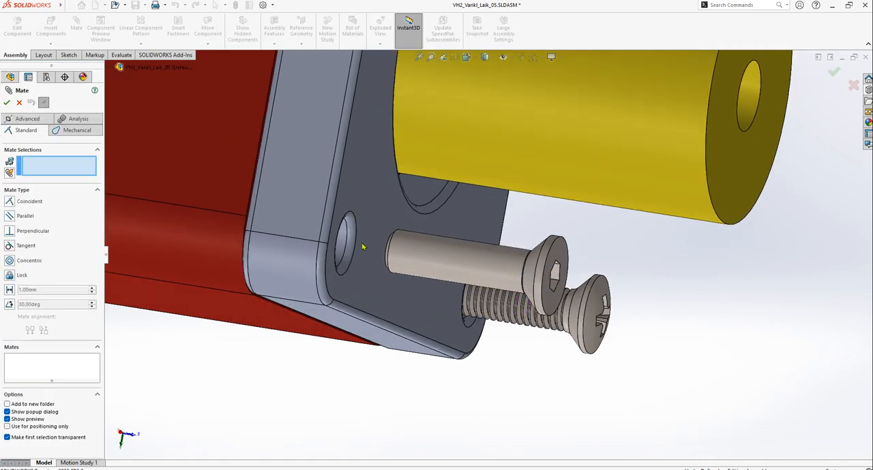
pyautogui.scroll(-4, 368, 242)
pyautogui.scroll(2, 409, 272)
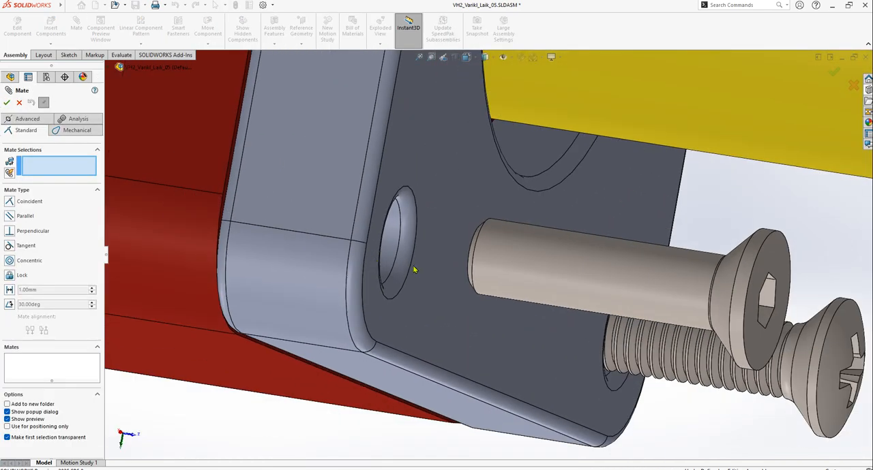
pyautogui.scroll(-5, 697, 282)
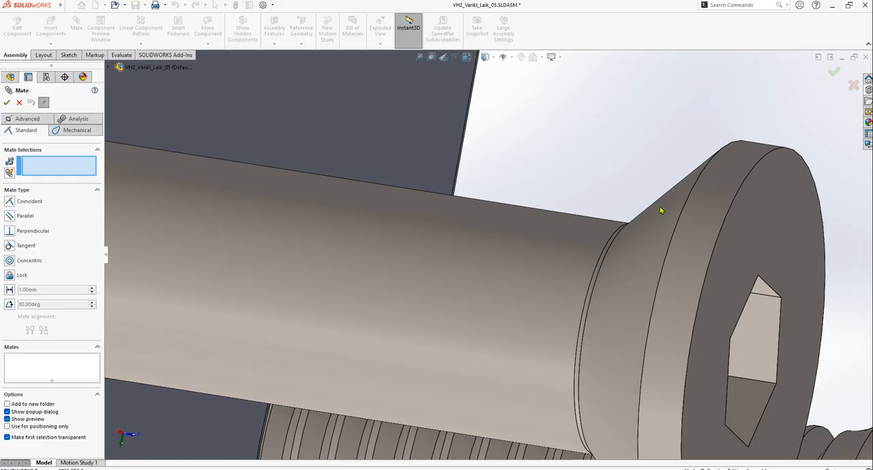
pyautogui.click(660, 210)
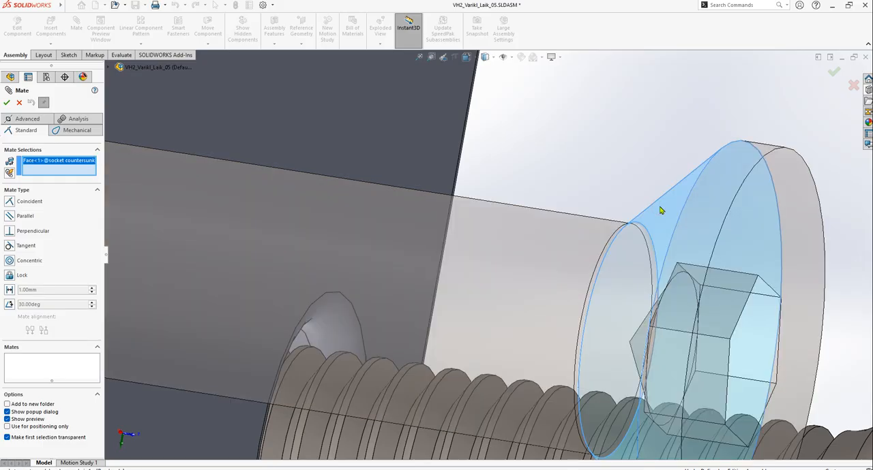
pyautogui.scroll(4, 661, 212)
pyautogui.scroll(3, 583, 246)
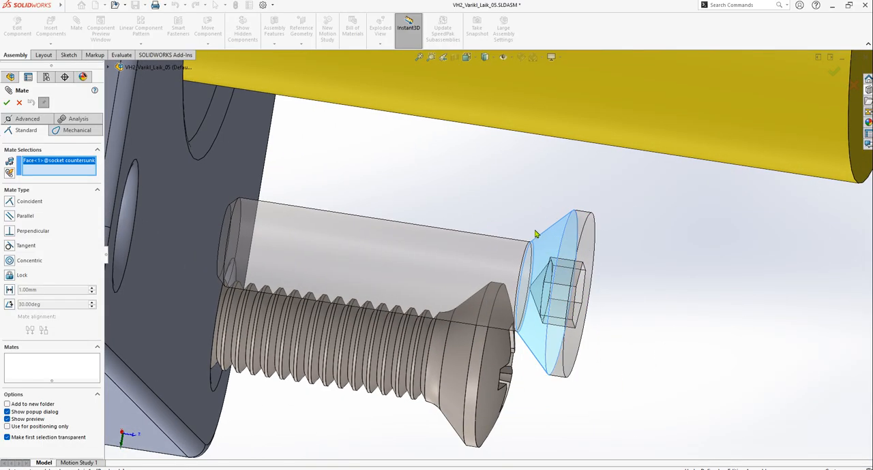
pyautogui.scroll(-2, 587, 242)
pyautogui.scroll(3, 591, 251)
pyautogui.scroll(-1, 358, 261)
pyautogui.moveTo(330, 264)
pyautogui.mouseDown(button='middle')
pyautogui.moveTo(290, 267)
pyautogui.moveTo(319, 265)
pyautogui.mouseUp(button='middle')
pyautogui.scroll(2, 360, 258)
pyautogui.scroll(-4, 261, 262)
pyautogui.scroll(-2, 261, 265)
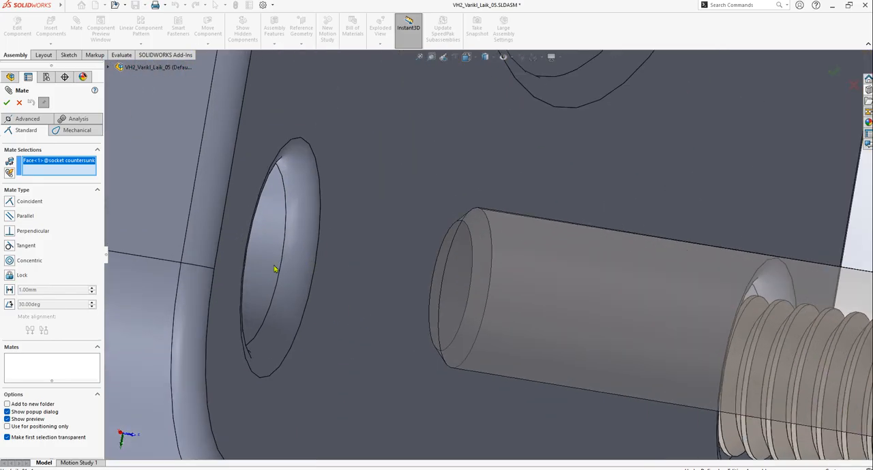
pyautogui.click(305, 255)
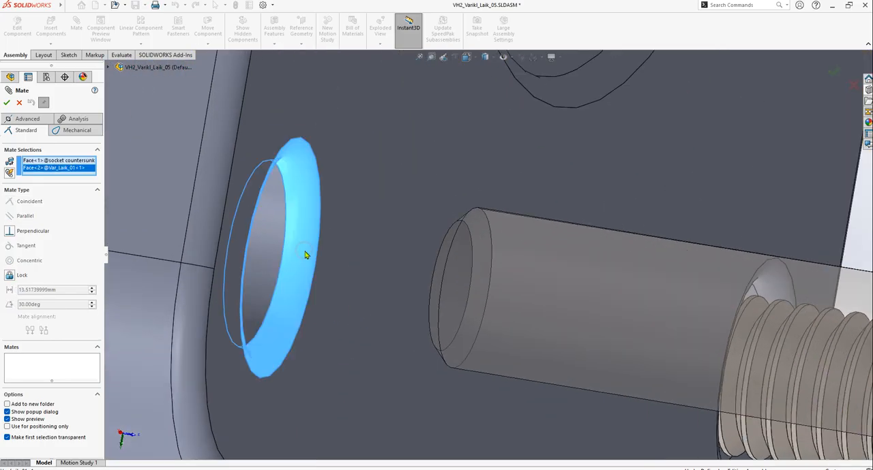
pyautogui.scroll(5, 304, 253)
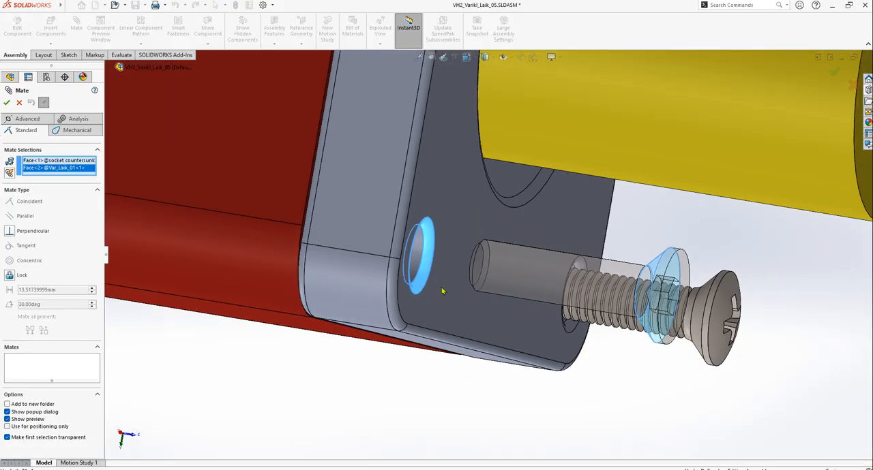
pyautogui.scroll(-3, 437, 259)
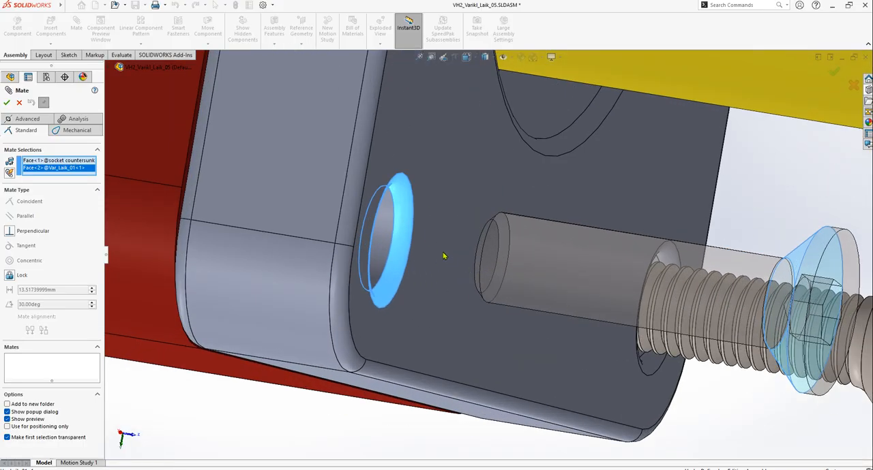
pyautogui.press('Escape')
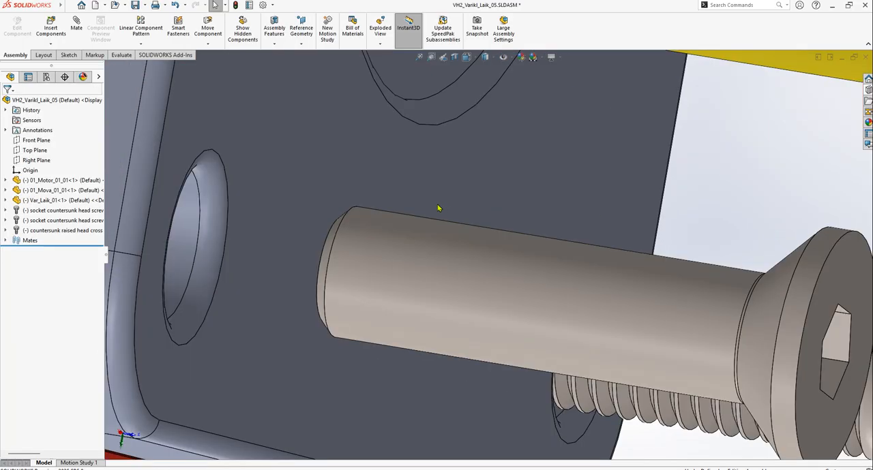
# Add a coincident mate between the smooth-shank socket countersunk screw's conical head face and the outer edge of its hole in the plate
pyautogui.click(76, 27)
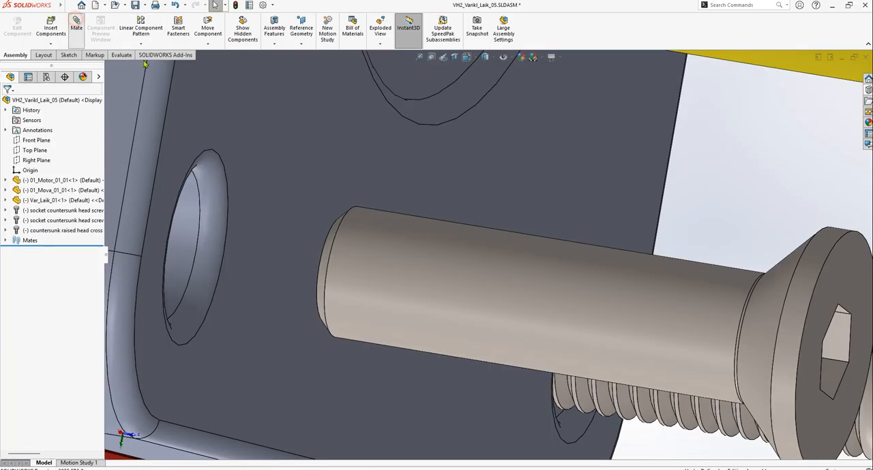
pyautogui.click(782, 274)
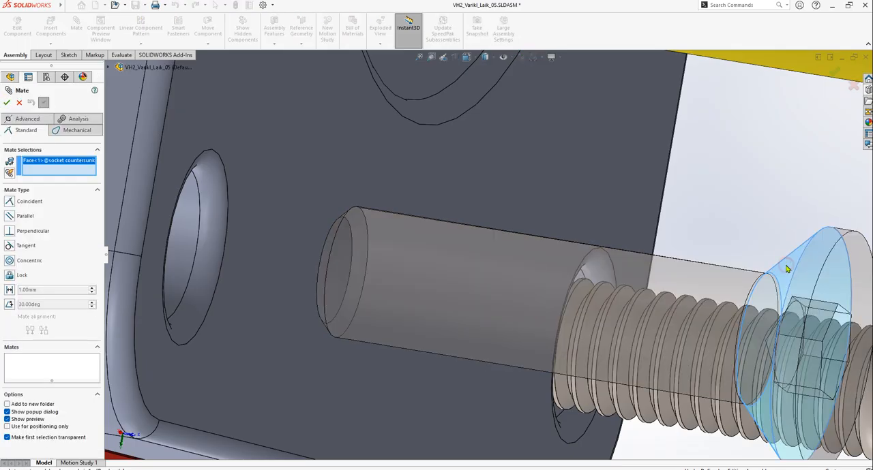
pyautogui.click(227, 225)
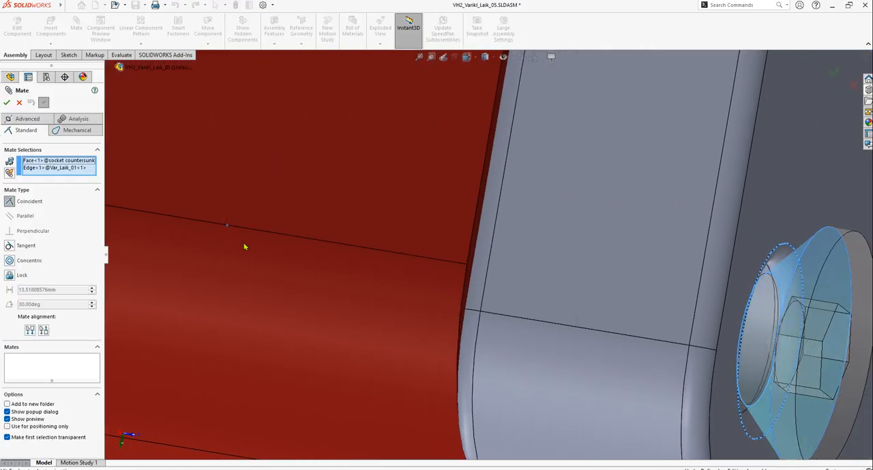
pyautogui.scroll(-5, 547, 234)
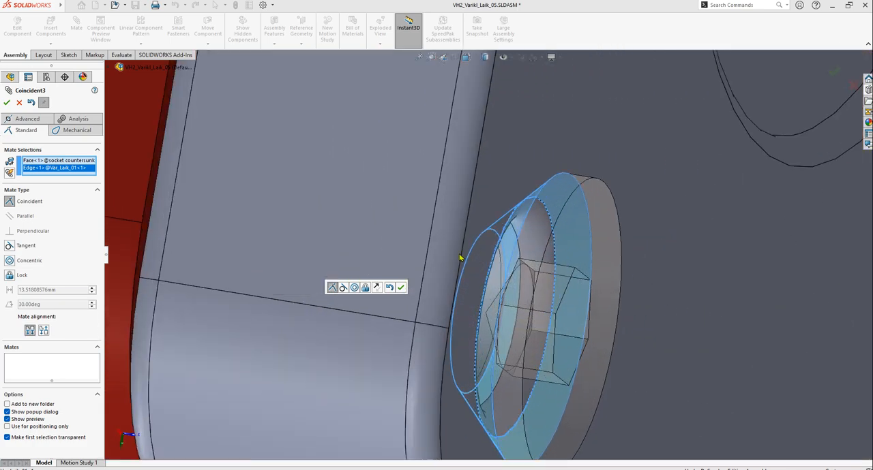
pyautogui.click(401, 289)
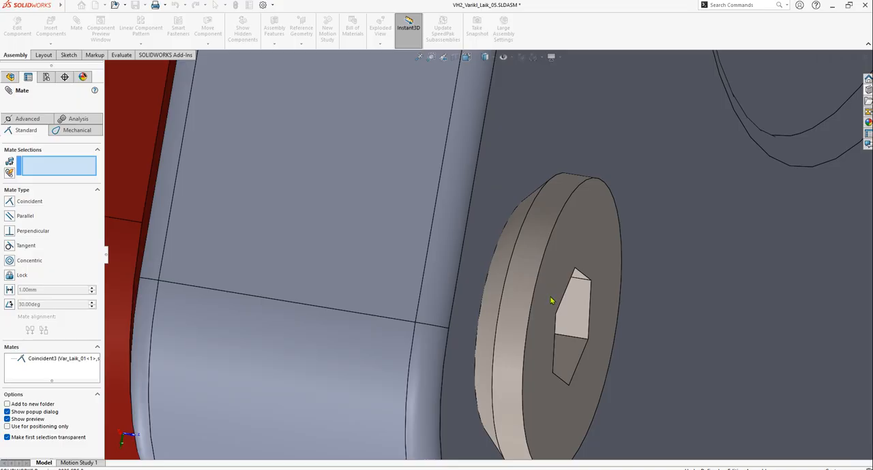
pyautogui.press('Escape')
# Add a coincident mate between the threaded socket countersunk screw's conical head face and the outer edge of its upper plate hole
pyautogui.scroll(6, 552, 300)
pyautogui.scroll(6, 641, 271)
pyautogui.scroll(-7, 538, 116)
pyautogui.scroll(9, 477, 212)
pyautogui.moveTo(468, 273); pyautogui.dragTo(417, 253)
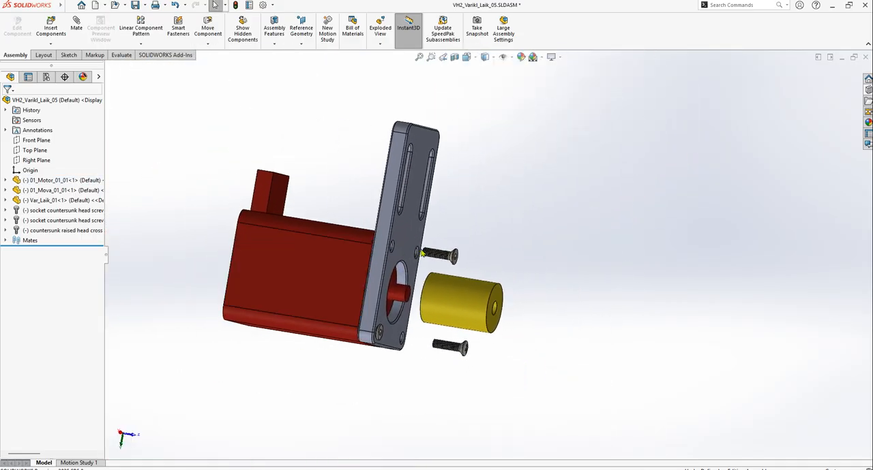
pyautogui.scroll(-8, 417, 254)
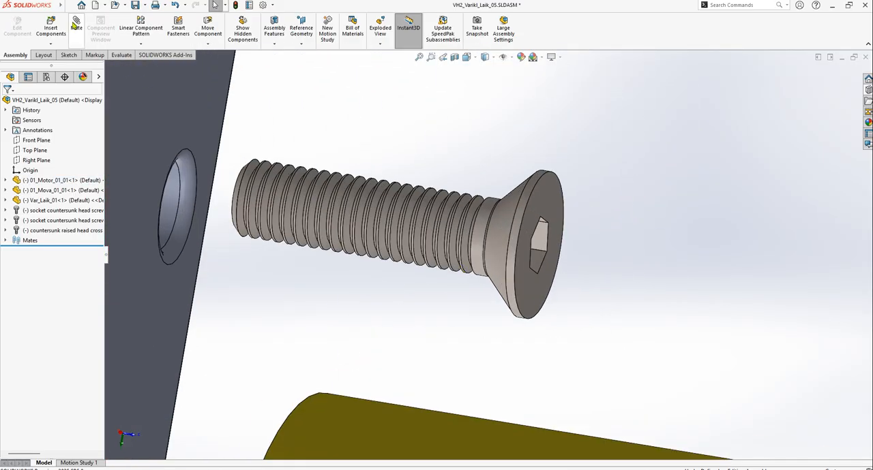
pyautogui.click(513, 204)
pyautogui.scroll(4, 250, 224)
pyautogui.scroll(-3, 254, 223)
pyautogui.scroll(-4, 417, 236)
pyautogui.scroll(6, 490, 253)
pyautogui.moveTo(497, 255); pyautogui.dragTo(454, 288, button='middle')
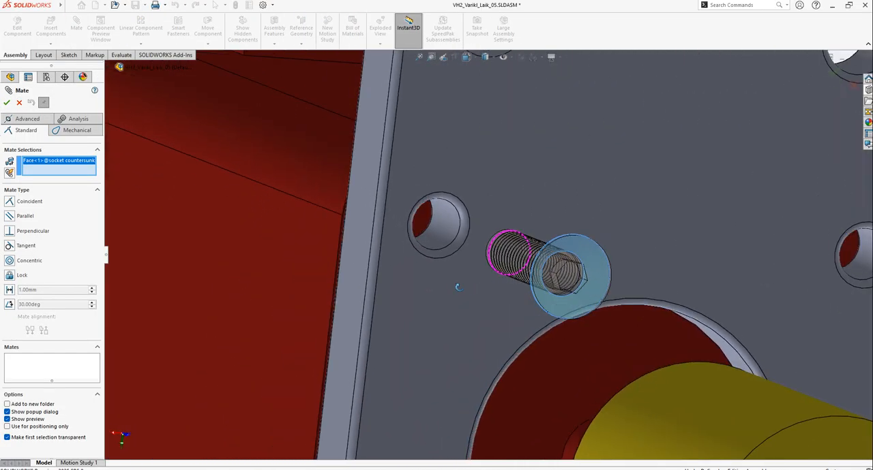
pyautogui.scroll(-3, 459, 266)
pyautogui.scroll(-3, 437, 237)
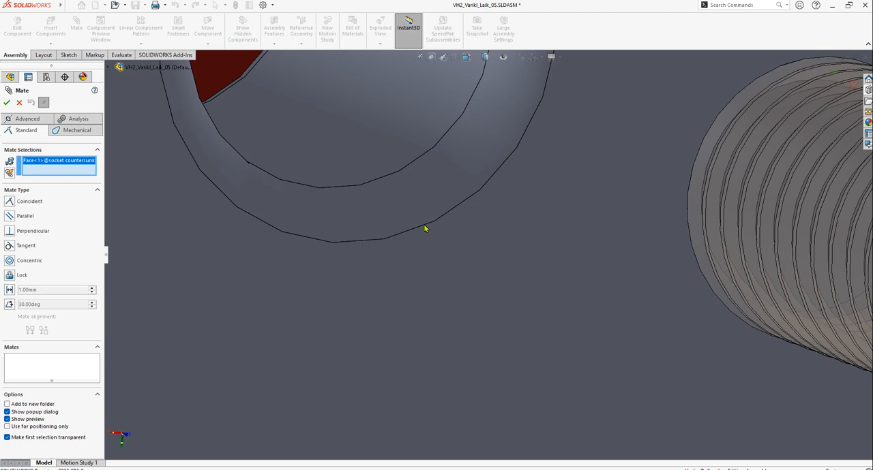
pyautogui.click(424, 227)
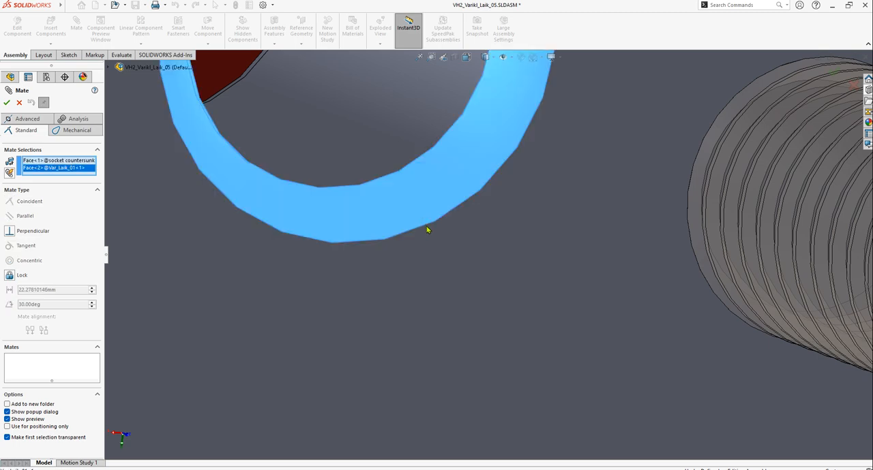
pyautogui.click(425, 228)
pyautogui.click(426, 229)
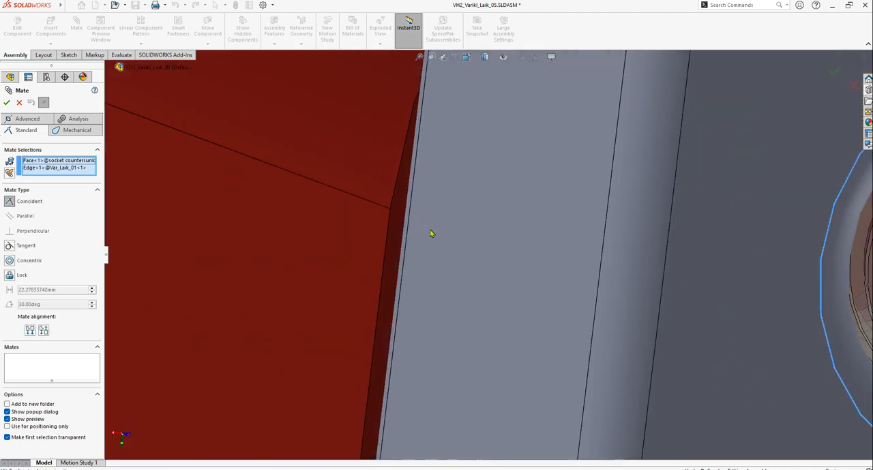
pyautogui.scroll(4, 512, 253)
pyautogui.scroll(-3, 740, 280)
pyautogui.scroll(-1, 608, 262)
pyautogui.scroll(4, 552, 300)
pyautogui.moveTo(499, 318); pyautogui.dragTo(557, 324, button='middle')
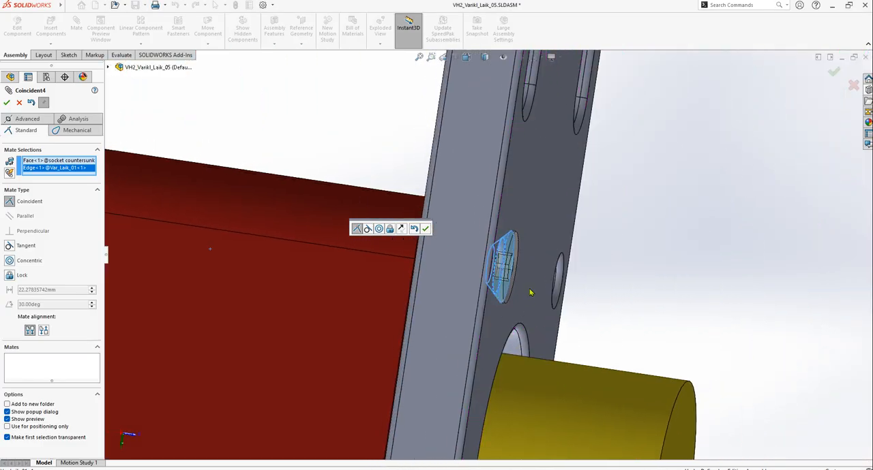
pyautogui.scroll(-5, 519, 279)
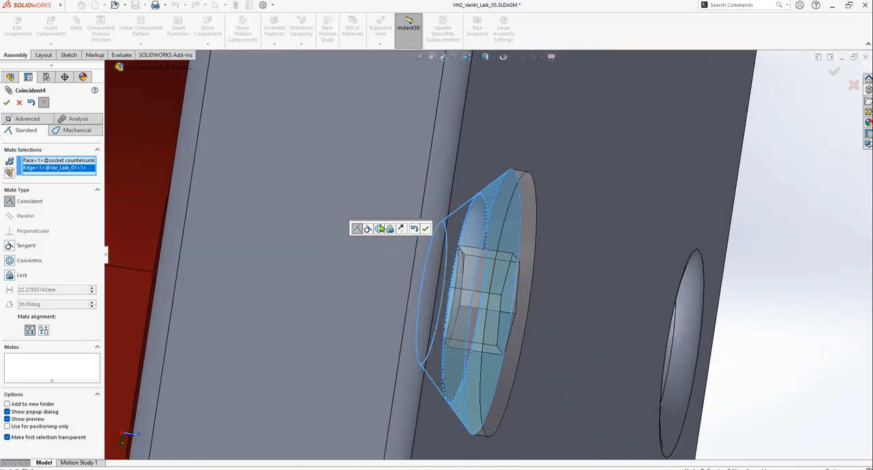
pyautogui.click(425, 228)
pyautogui.click(7, 104)
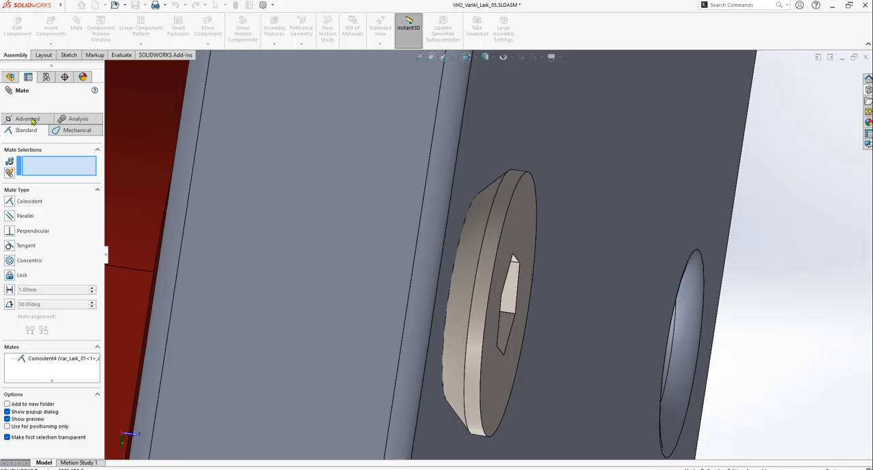
# Pull the raised-head cross-recessed screw out along its hole axis until its conical head face stands clear of the plate
pyautogui.scroll(10, 529, 255)
pyautogui.scroll(-3, 516, 346)
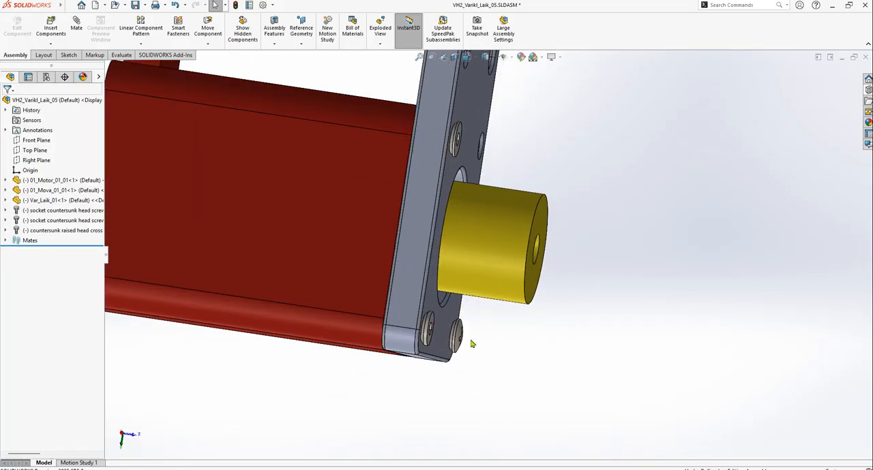
pyautogui.scroll(-6, 455, 314)
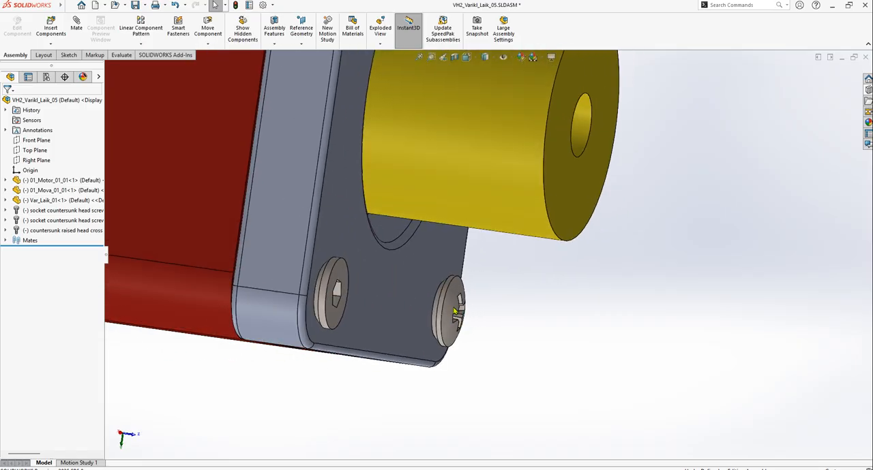
pyautogui.scroll(-5, 455, 312)
pyautogui.click(463, 307)
pyautogui.moveTo(462, 306); pyautogui.dragTo(664, 321, button='middle')
pyautogui.press('Escape')
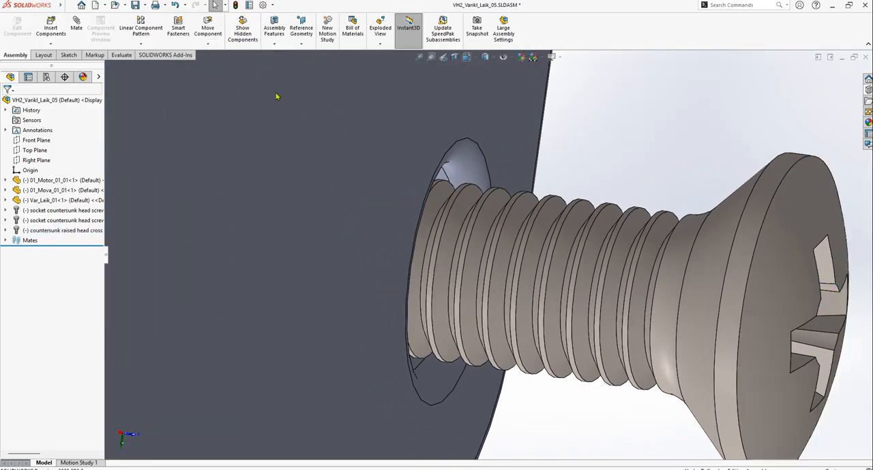
# Add a coincident mate between the raised-head cross-recessed screw's conical head face and the outer edge of its lower corner hole
pyautogui.click(77, 27)
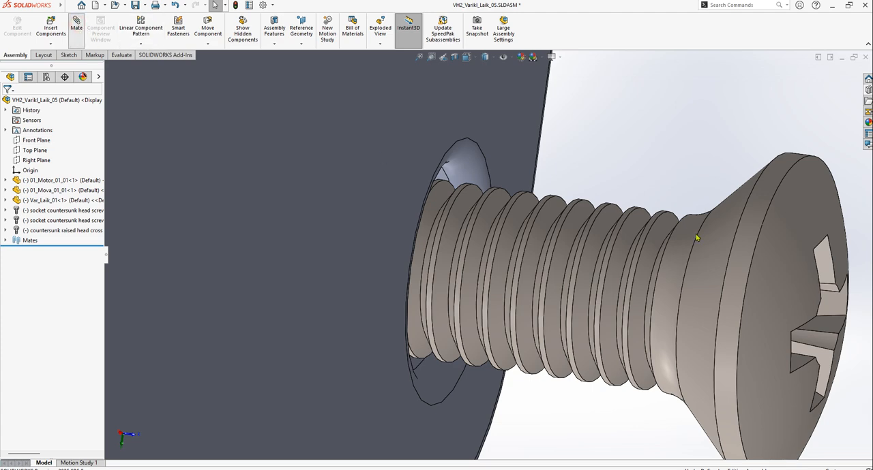
pyautogui.click(737, 201)
pyautogui.scroll(-3, 496, 167)
pyautogui.scroll(-2, 489, 179)
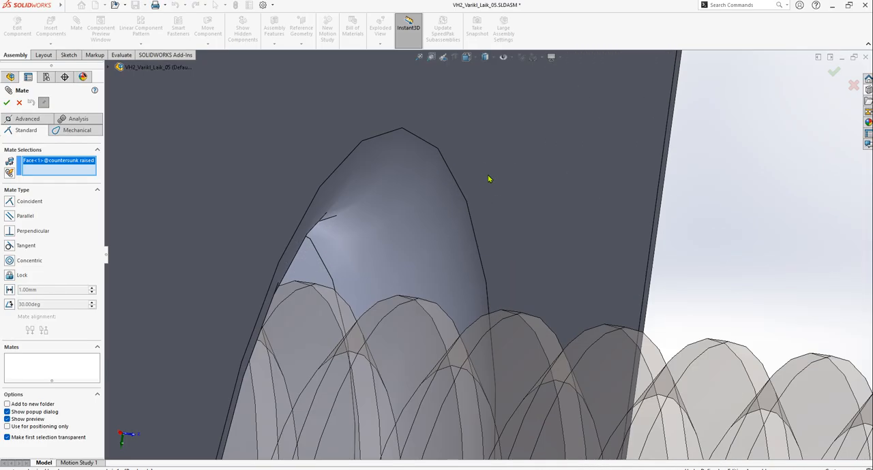
pyautogui.click(440, 151)
pyautogui.scroll(5, 600, 259)
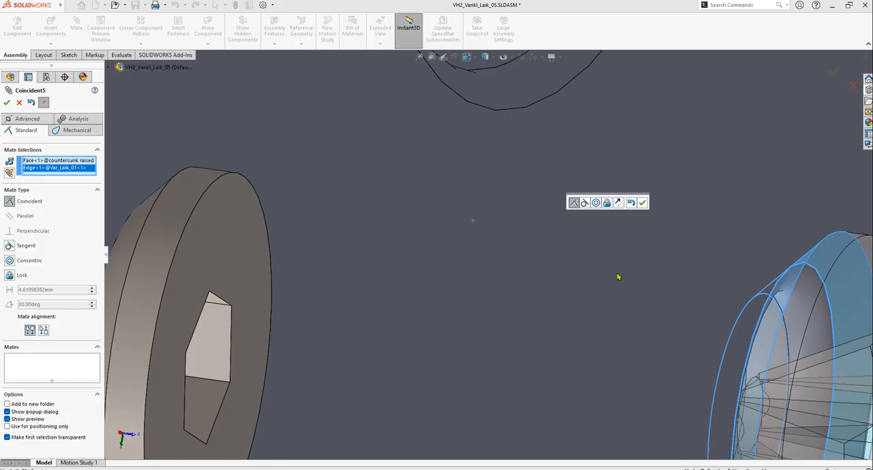
pyautogui.scroll(-4, 611, 288)
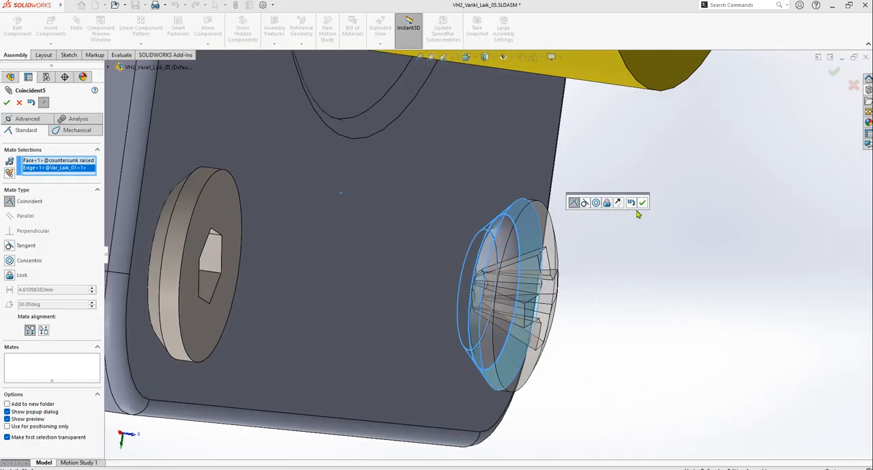
pyautogui.click(643, 204)
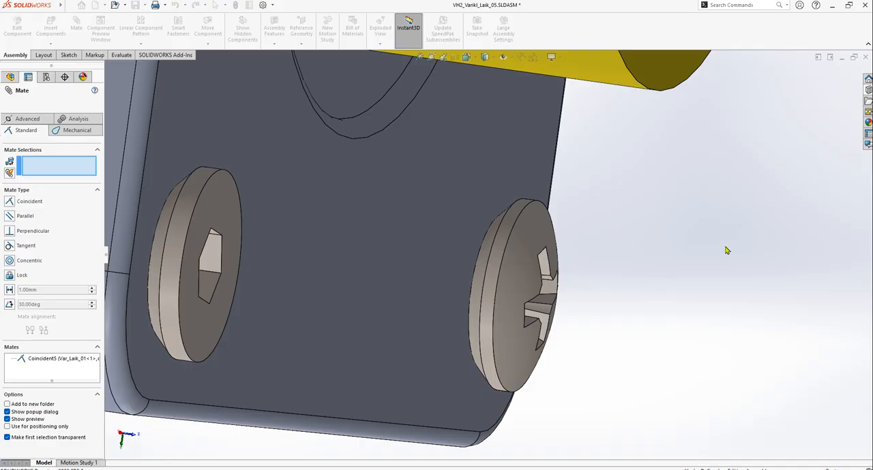
pyautogui.press('Escape')
pyautogui.scroll(6, 725, 251)
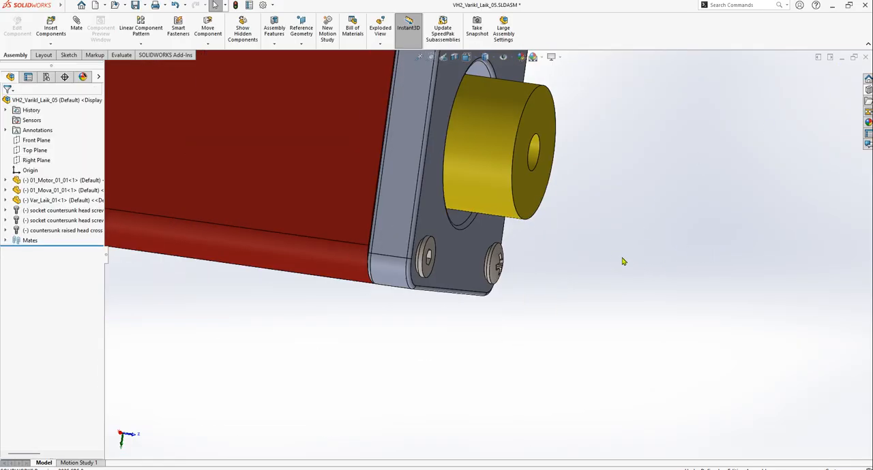
pyautogui.scroll(3, 583, 196)
pyautogui.scroll(-2, 542, 235)
pyautogui.moveTo(549, 232); pyautogui.dragTo(474, 197, button='middle')
pyautogui.scroll(-3, 426, 180)
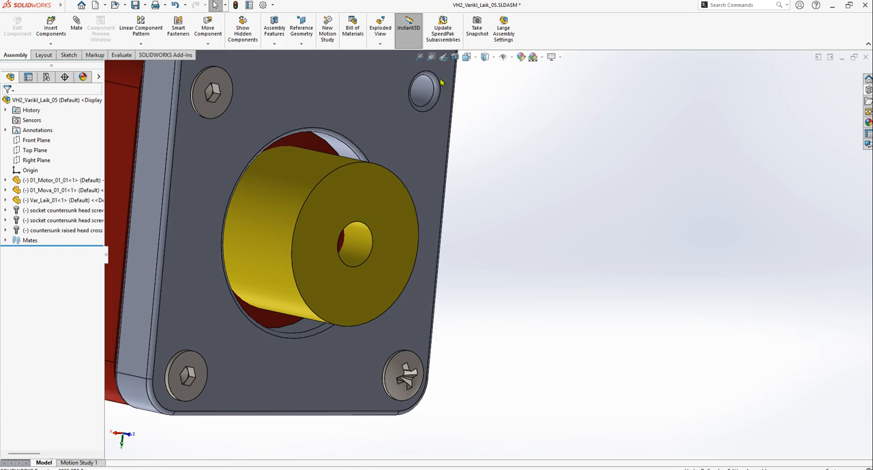
# Duplicate the raised-head cross-recessed screw seated in the plate's lower corner hole
pyautogui.click(394, 384)
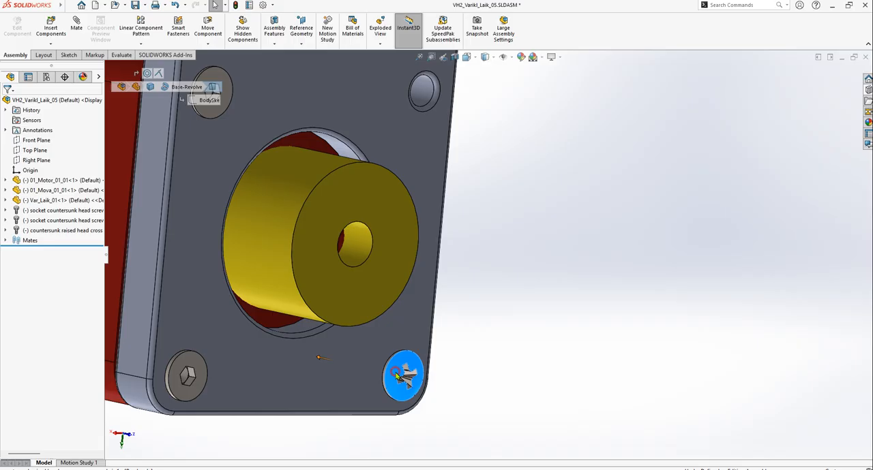
pyautogui.click(44, 235)
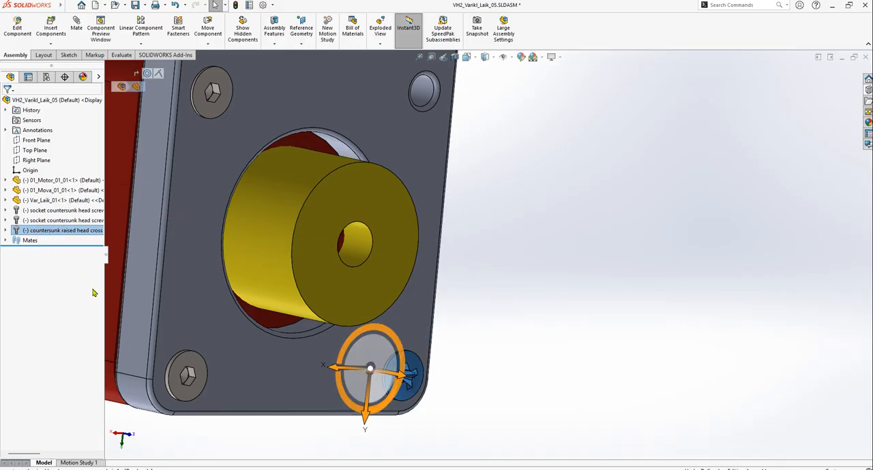
pyautogui.hotkey('ctrl', 'v')
# Move the copied raised-head screw below and well clear of the plate's lower corner
pyautogui.click(46, 243)
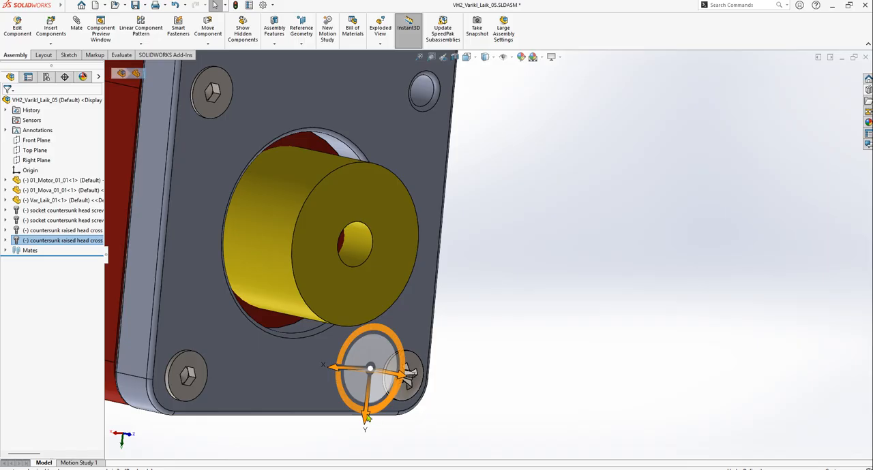
pyautogui.moveTo(366, 418); pyautogui.dragTo(373, 453)
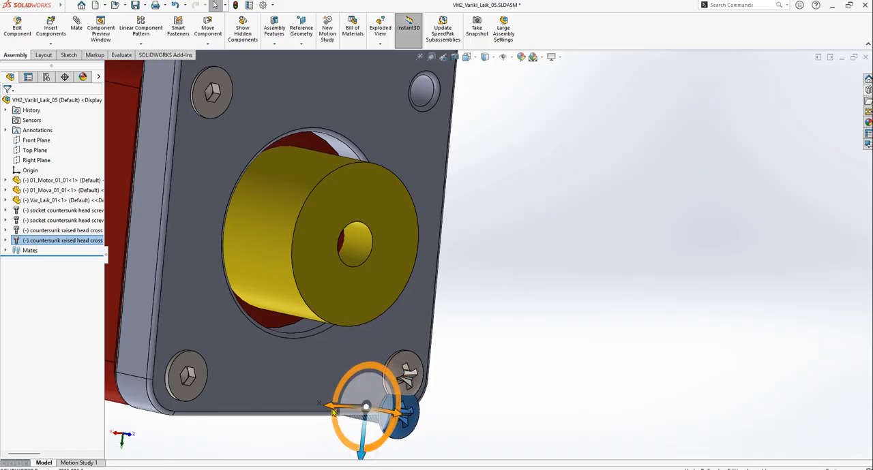
pyautogui.moveTo(333, 409); pyautogui.dragTo(505, 410)
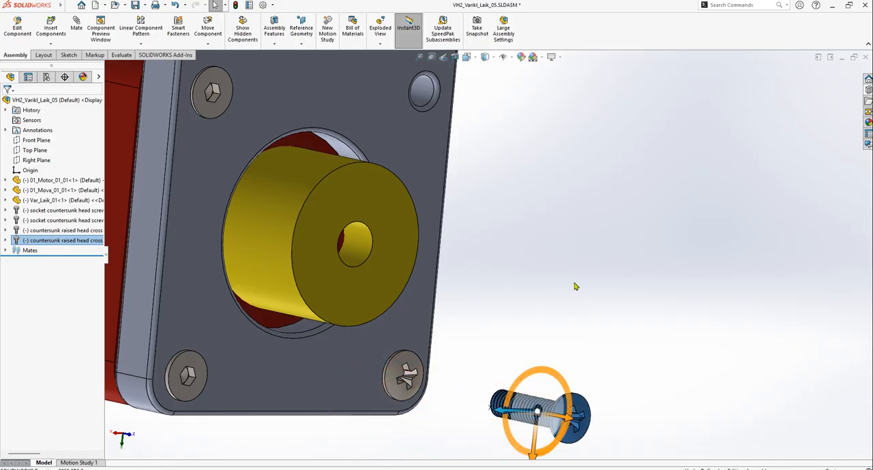
pyautogui.click(570, 273)
pyautogui.scroll(4, 571, 323)
pyautogui.moveTo(559, 323)
pyautogui.mouseDown(button='middle')
pyautogui.moveTo(512, 326)
pyautogui.moveTo(551, 321)
pyautogui.mouseUp(button='middle')
pyautogui.scroll(-8, 516, 335)
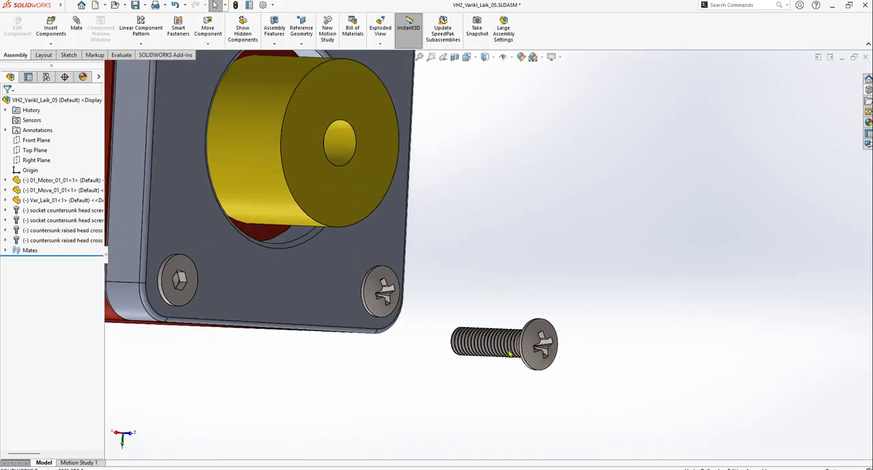
pyautogui.moveTo(422, 347); pyautogui.dragTo(439, 280, button='middle')
pyautogui.scroll(1, 435, 291)
pyautogui.scroll(-3, 573, 319)
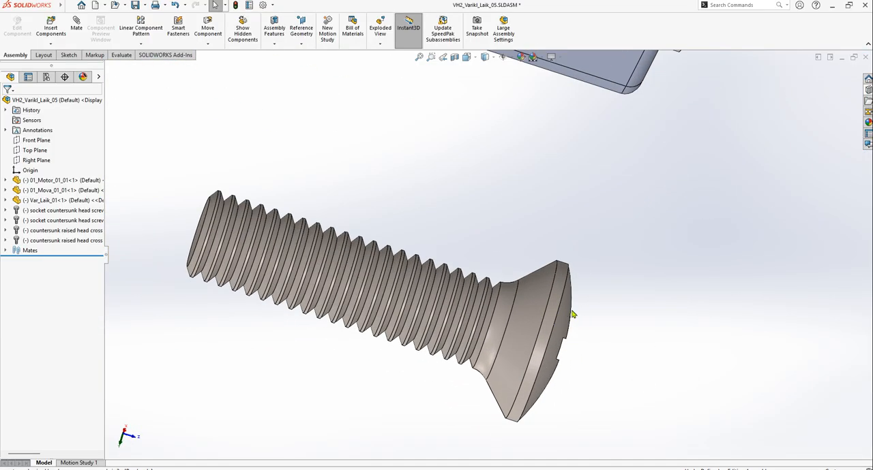
pyautogui.click(76, 25)
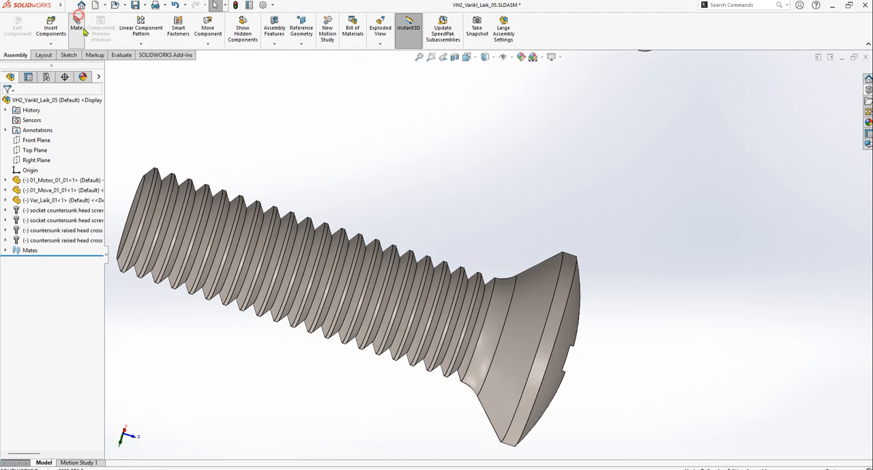
pyautogui.click(500, 296)
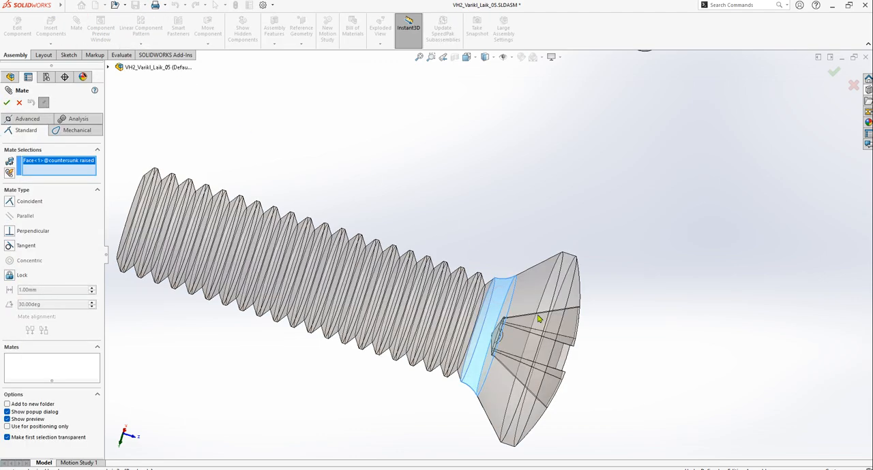
pyautogui.scroll(5, 514, 299)
pyautogui.moveTo(514, 300); pyautogui.dragTo(582, 186, button='middle')
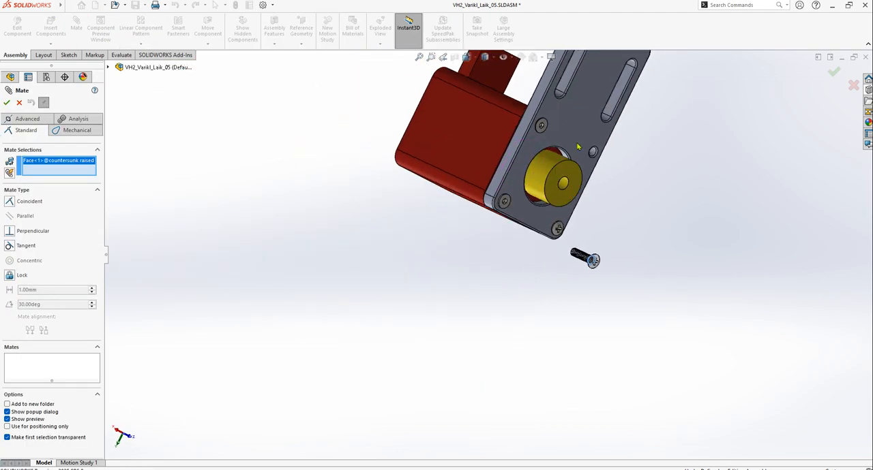
pyautogui.scroll(-5, 583, 187)
pyautogui.scroll(-4, 582, 187)
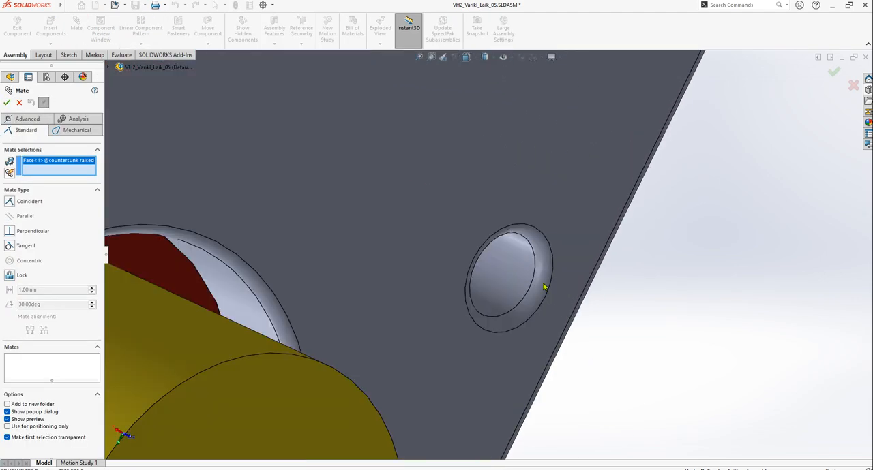
pyautogui.click(510, 274)
pyautogui.scroll(4, 555, 351)
pyautogui.moveTo(563, 339)
pyautogui.mouseDown(button='middle')
pyautogui.moveTo(576, 334)
pyautogui.moveTo(565, 327)
pyautogui.moveTo(591, 328)
pyautogui.moveTo(565, 334)
pyautogui.moveTo(586, 343)
pyautogui.moveTo(548, 340)
pyautogui.moveTo(571, 354)
pyautogui.moveTo(555, 343)
pyautogui.moveTo(575, 340)
pyautogui.mouseUp(button='middle')
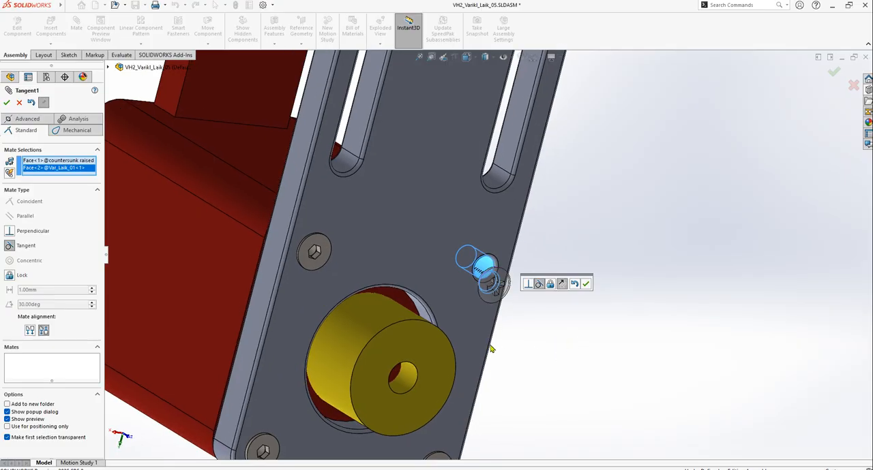
pyautogui.press('Escape')
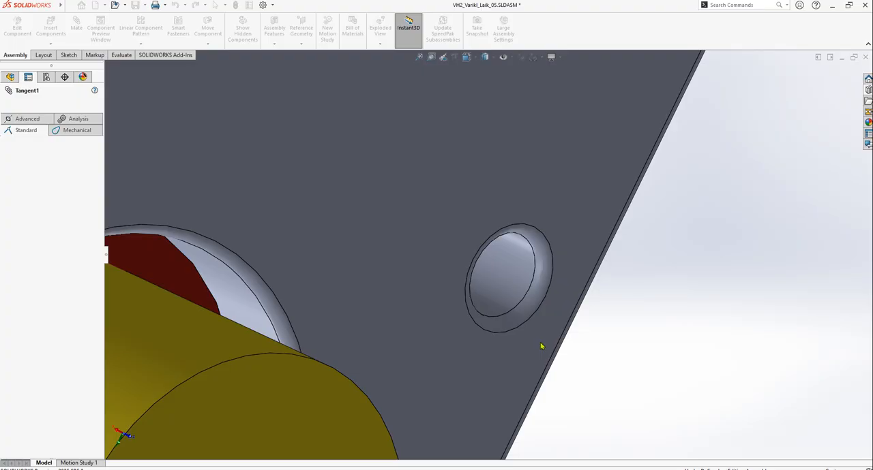
# Examine the copied screw's neck fillet and conical head for a circular edge suitable for mating
pyautogui.scroll(10, 539, 350)
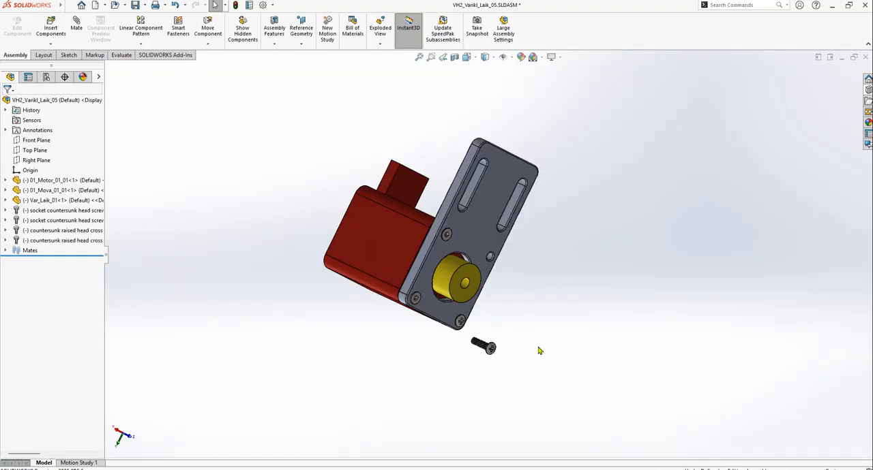
pyautogui.scroll(-10, 492, 347)
pyautogui.scroll(-10, 475, 319)
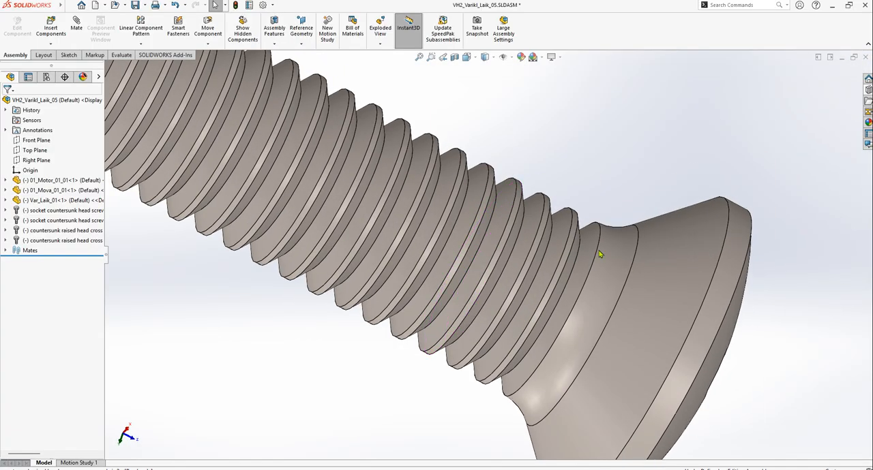
pyautogui.scroll(5, 614, 267)
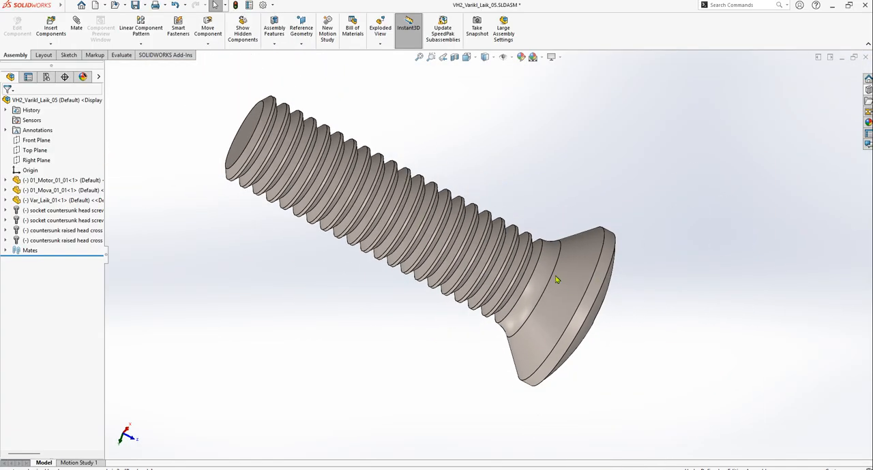
pyautogui.scroll(-2, 296, 162)
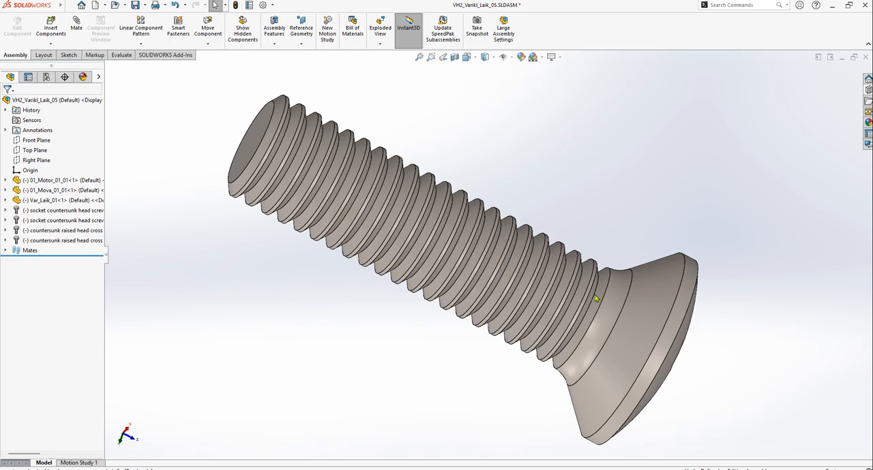
pyautogui.scroll(-5, 659, 316)
pyautogui.moveTo(641, 347); pyautogui.dragTo(586, 341, button='middle')
pyautogui.scroll(3, 655, 314)
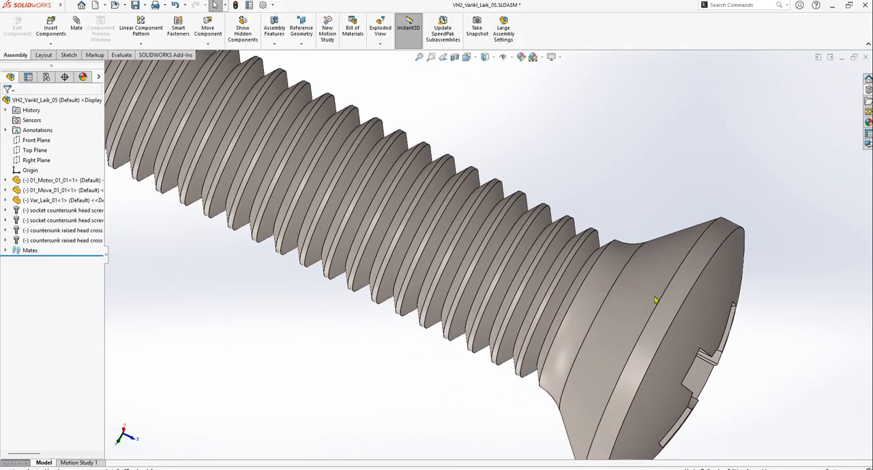
pyautogui.scroll(-3, 601, 272)
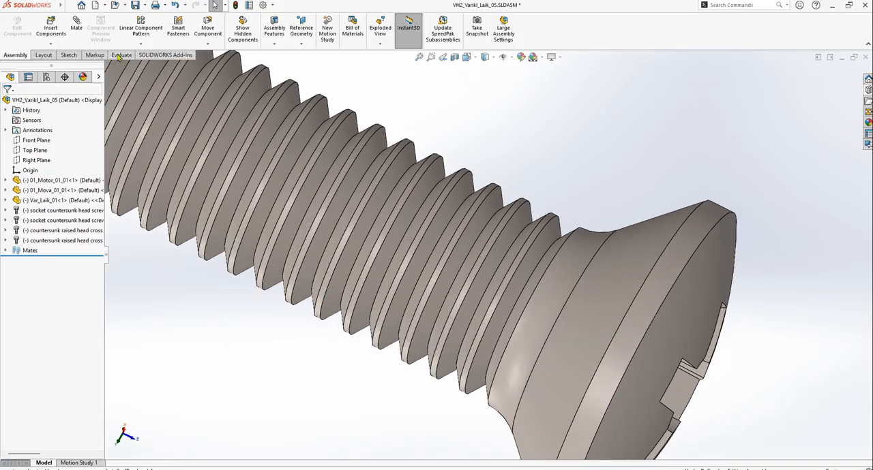
# Add a concentric mate between the circular edge under the copied screw's conical head and an edge of the plate's empty upper hole
pyautogui.click(76, 27)
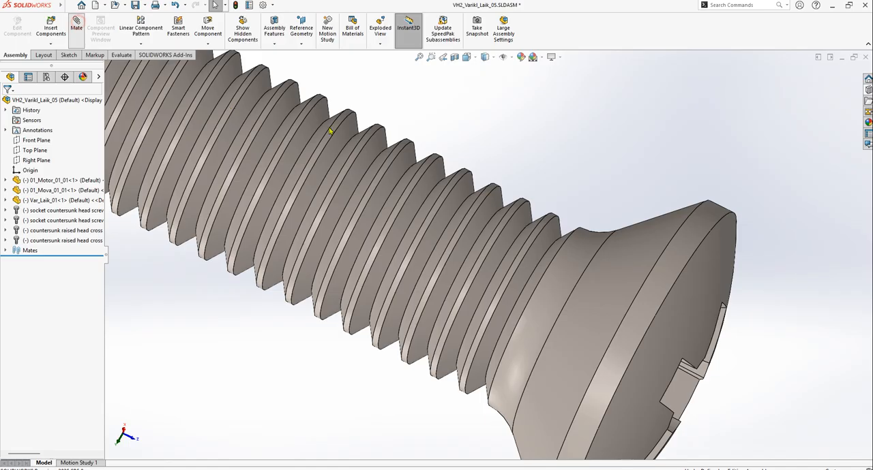
pyautogui.moveTo(592, 274); pyautogui.dragTo(605, 295, button='middle')
pyautogui.click(568, 268)
pyautogui.scroll(-8, 559, 268)
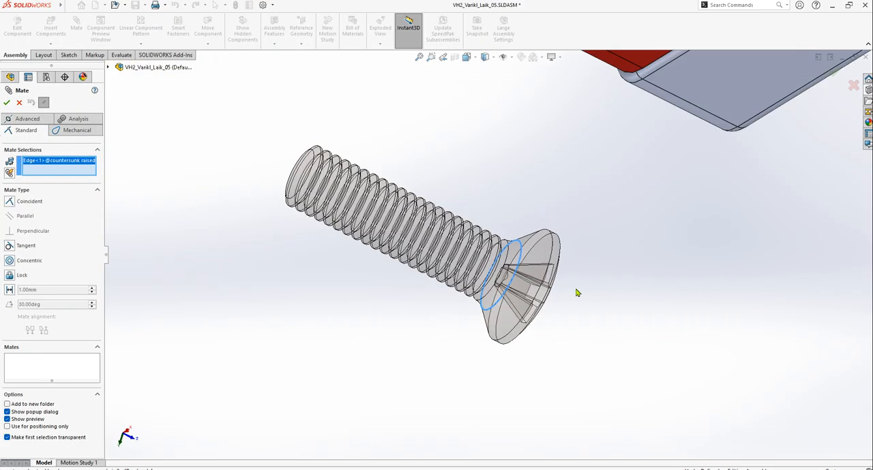
pyautogui.moveTo(548, 266); pyautogui.dragTo(481, 253, button='middle')
pyautogui.scroll(5, 582, 244)
pyautogui.scroll(-14, 570, 130)
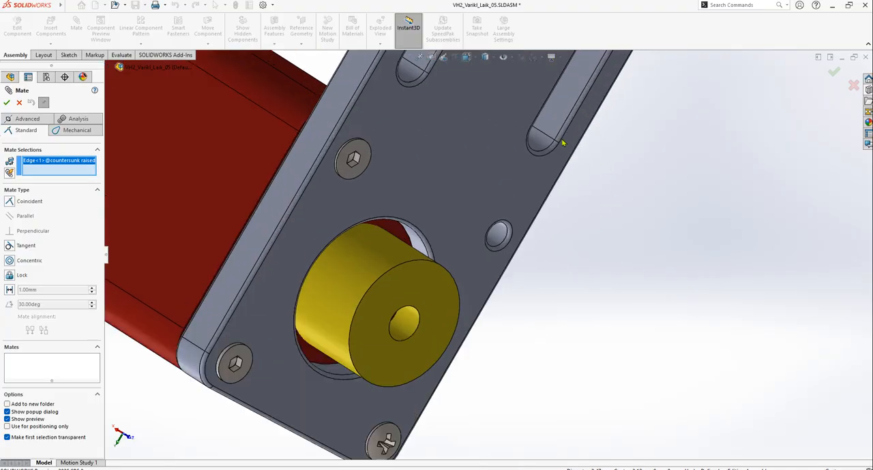
pyautogui.click(427, 268)
pyautogui.scroll(3, 498, 306)
pyautogui.scroll(1, 419, 314)
pyautogui.moveTo(419, 314)
pyautogui.mouseDown(button='middle')
pyautogui.moveTo(409, 293)
pyautogui.moveTo(438, 346)
pyautogui.moveTo(424, 317)
pyautogui.mouseUp(button='middle')
pyautogui.click(415, 282)
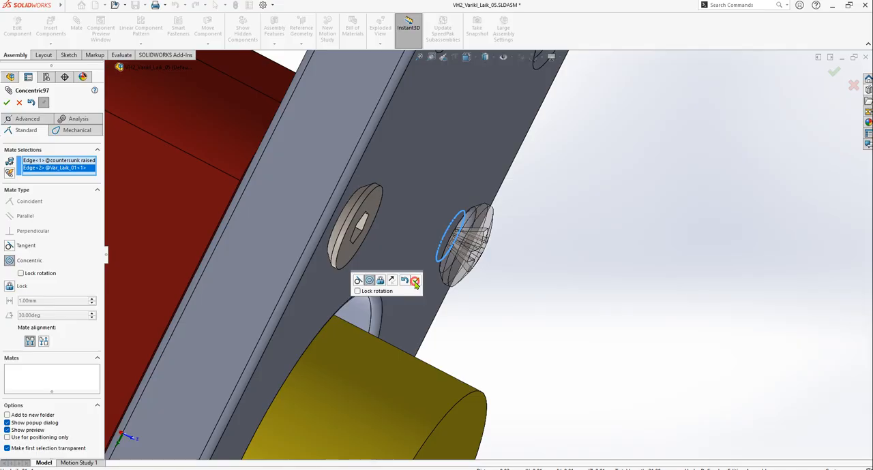
# Add a coincident mate between the copied raised-head screw's conical head face and the outer edge of its upper plate hole, and finish mating
pyautogui.scroll(-3, 464, 254)
pyautogui.moveTo(463, 253); pyautogui.dragTo(662, 360)
pyautogui.scroll(-4, 637, 281)
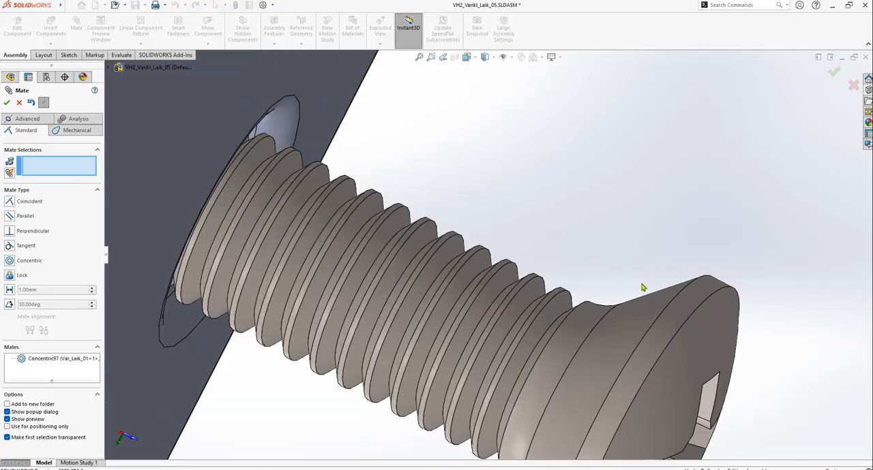
pyautogui.scroll(-2, 622, 307)
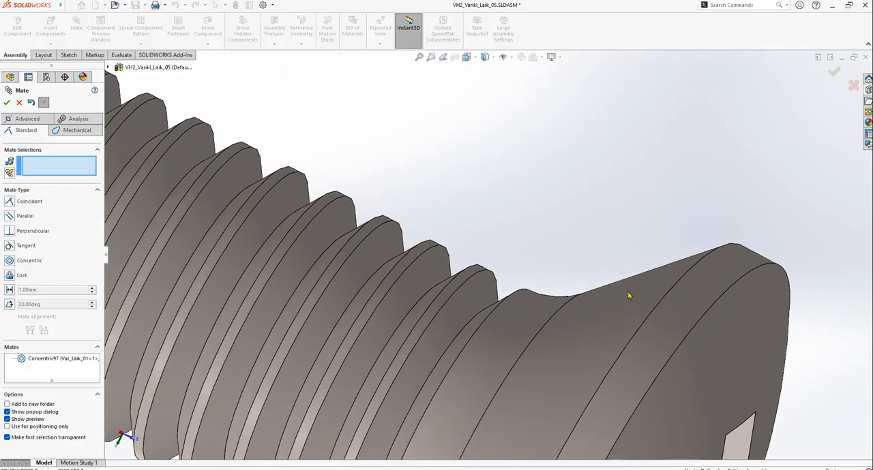
pyautogui.click(628, 295)
pyautogui.scroll(5, 437, 259)
pyautogui.scroll(-6, 464, 233)
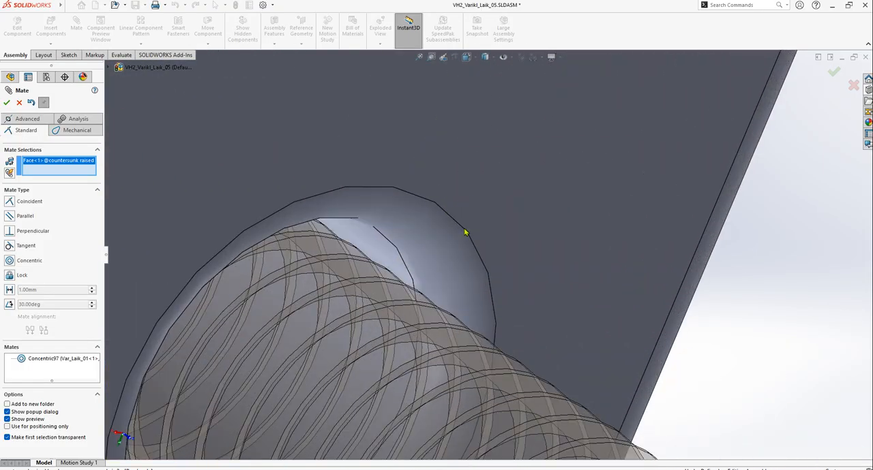
pyautogui.click(468, 233)
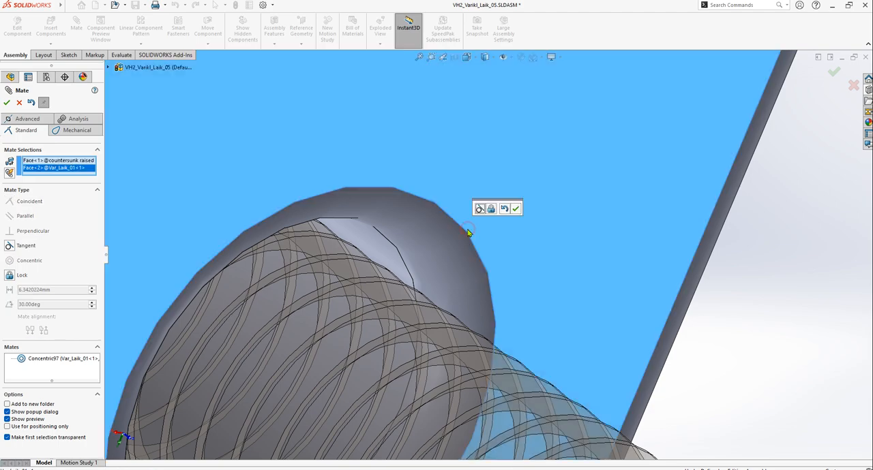
pyautogui.click(469, 229)
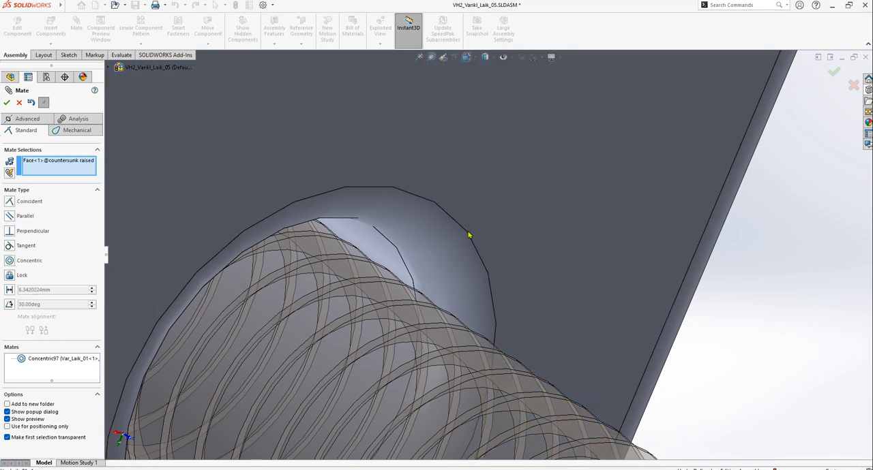
pyautogui.click(468, 235)
pyautogui.scroll(5, 545, 313)
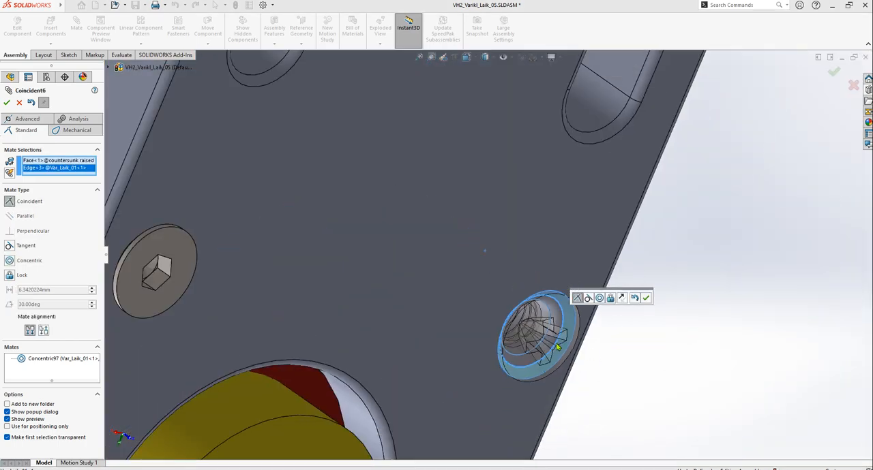
pyautogui.scroll(-5, 557, 348)
pyautogui.click(645, 298)
pyautogui.scroll(3, 440, 283)
pyautogui.moveTo(424, 301)
pyautogui.mouseDown(button='middle')
pyautogui.moveTo(455, 323)
pyautogui.moveTo(418, 300)
pyautogui.mouseUp(button='middle')
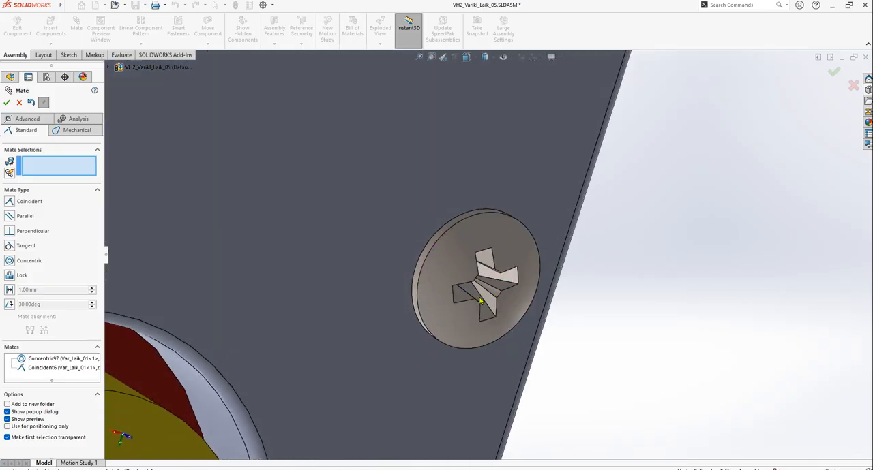
pyautogui.scroll(5, 482, 300)
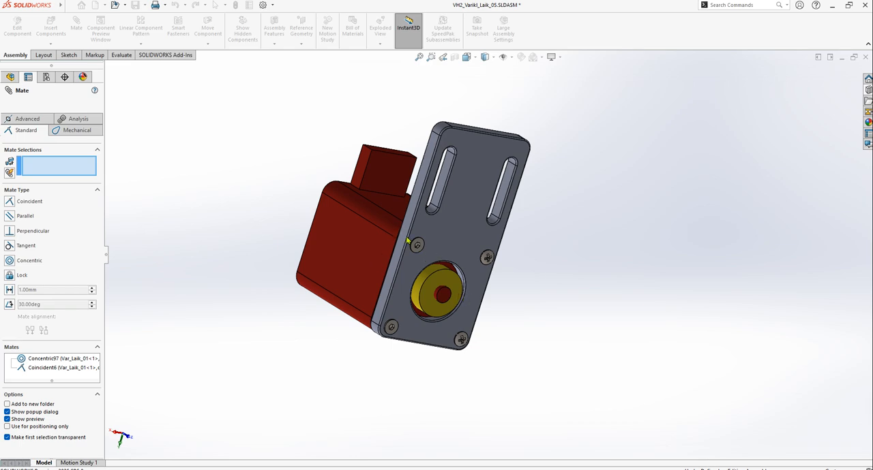
pyautogui.press('Escape')
pyautogui.scroll(-1, 411, 286)
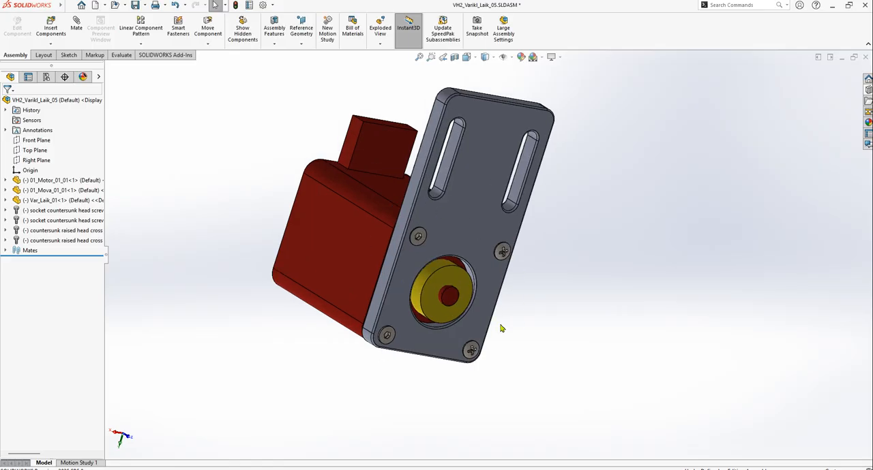
# Switch to the assembly drawing and auto-balloon the two upper views, placing the missing screw balloons to the right of the first view
pyautogui.hotkey('ctrl', 'Tab')
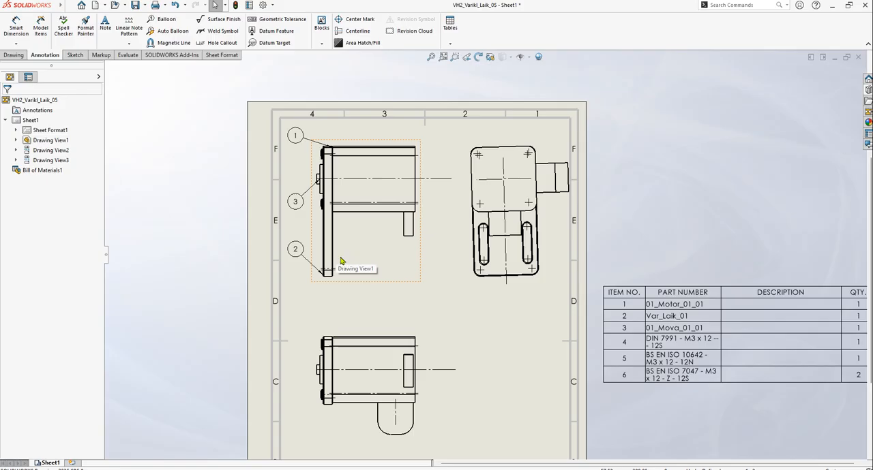
pyautogui.click(368, 284)
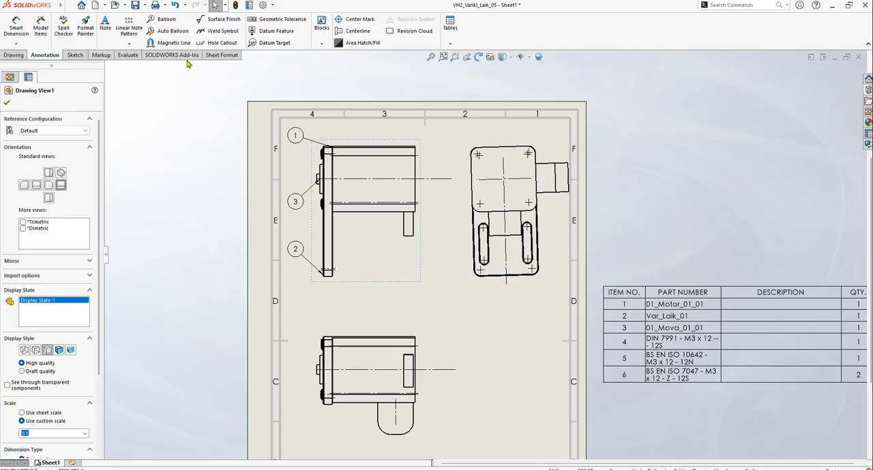
pyautogui.click(166, 31)
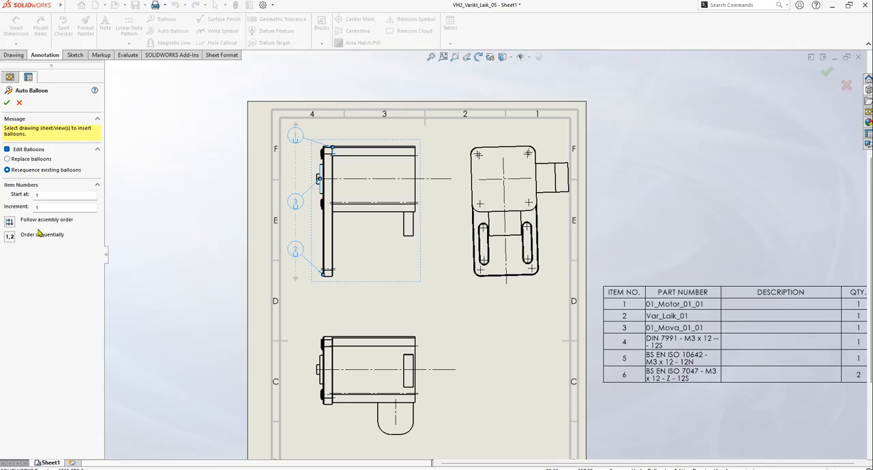
pyautogui.click(466, 275)
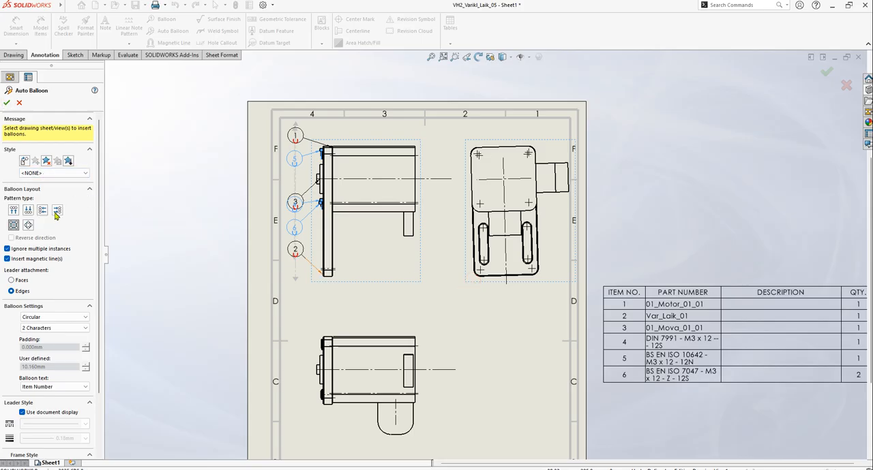
pyautogui.click(56, 210)
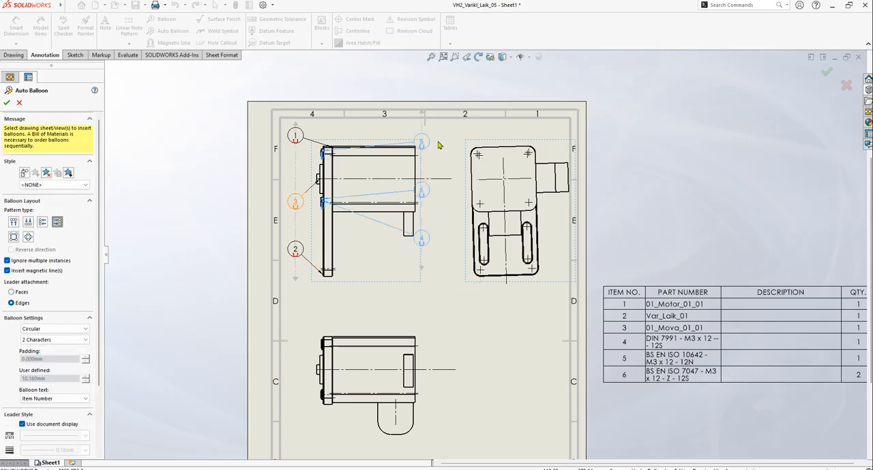
pyautogui.click(7, 103)
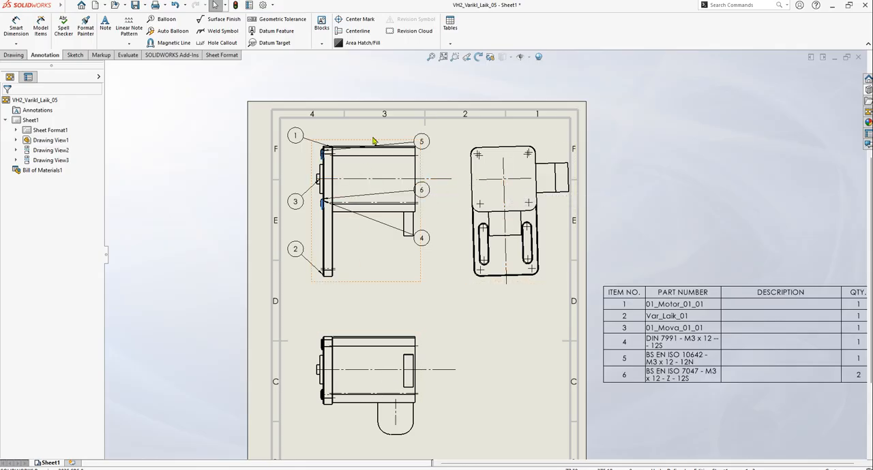
# Examine the ballooned views, the bill of materials and the title block's tolerance and signature fields on the drawing sheet
pyautogui.scroll(-3, 361, 172)
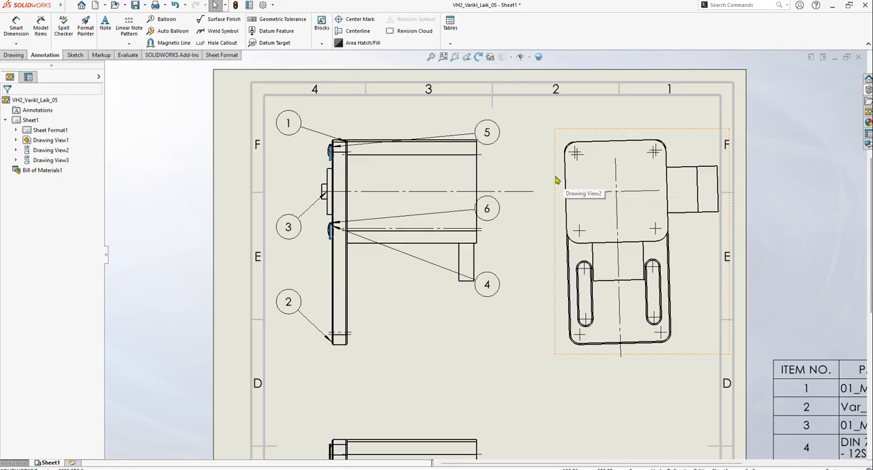
pyautogui.scroll(3, 559, 181)
pyautogui.scroll(-2, 518, 232)
pyautogui.scroll(-2, 591, 208)
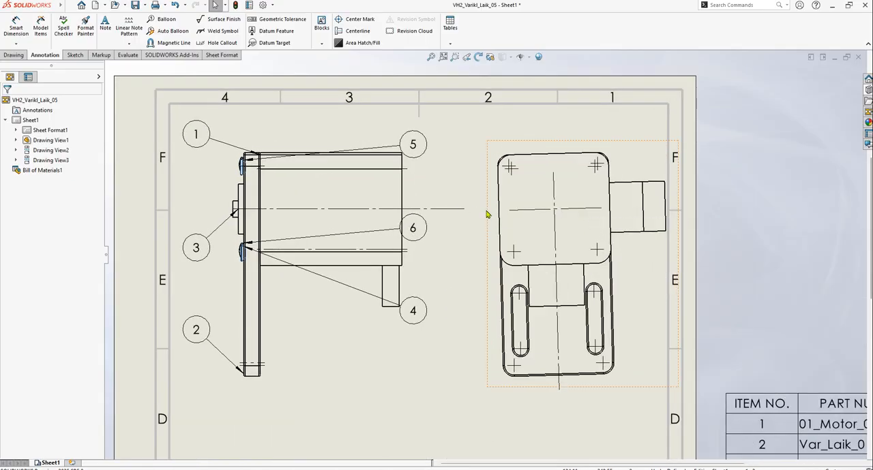
pyautogui.scroll(3, 555, 210)
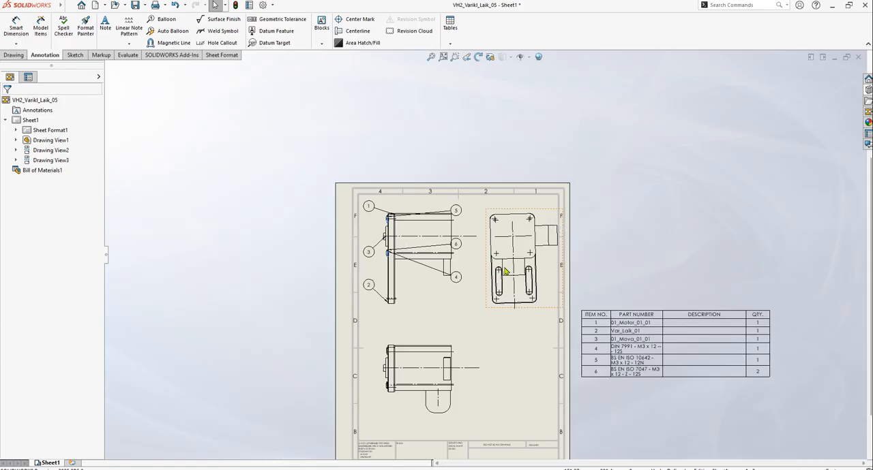
pyautogui.scroll(-1, 455, 304)
pyautogui.scroll(-2, 455, 304)
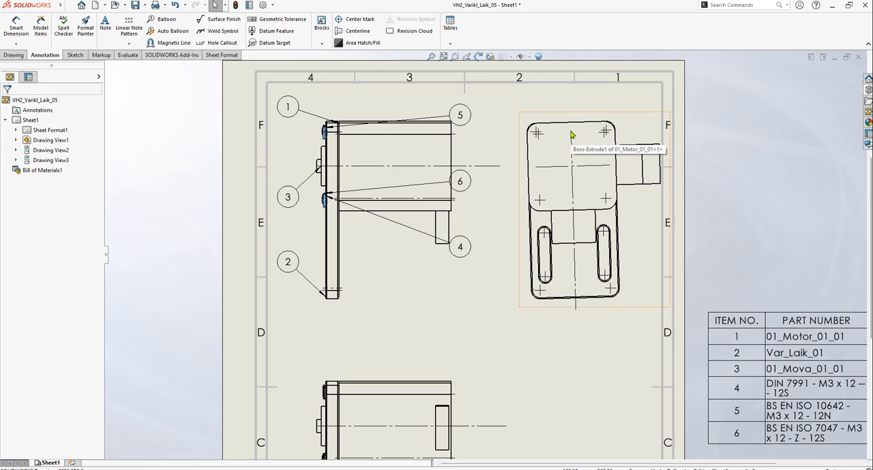
pyautogui.scroll(-3, 572, 135)
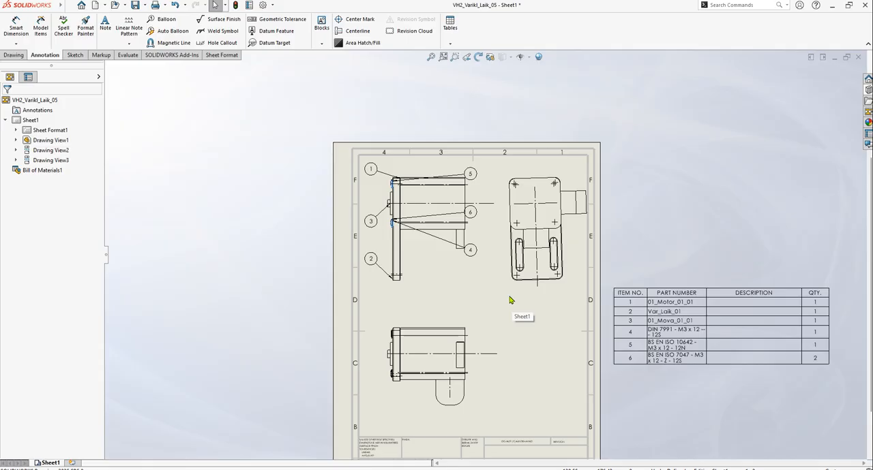
pyautogui.scroll(-1, 493, 303)
pyautogui.scroll(1, 529, 355)
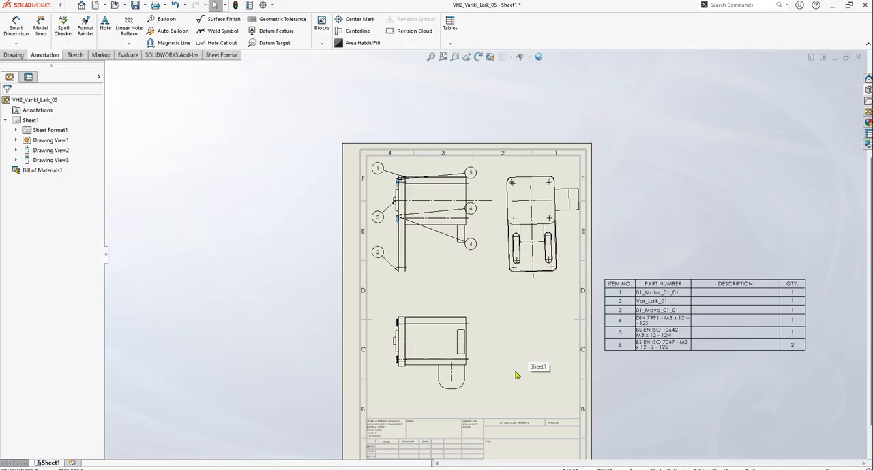
pyautogui.scroll(-5, 516, 376)
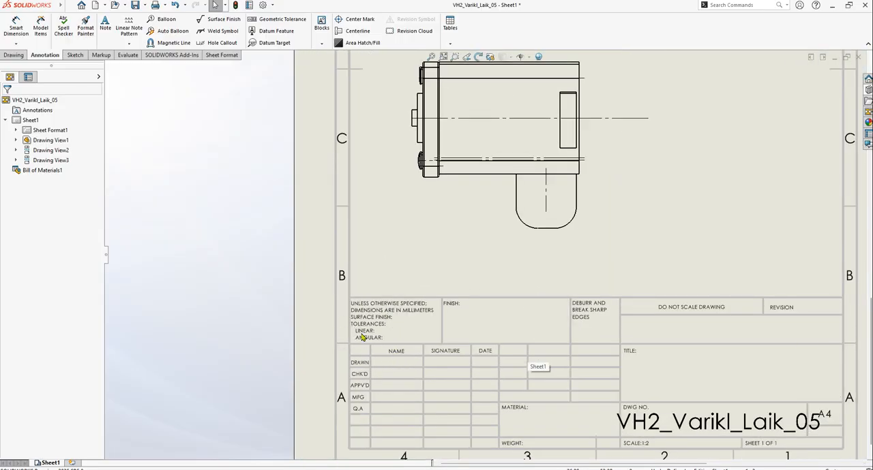
pyautogui.scroll(-5, 382, 332)
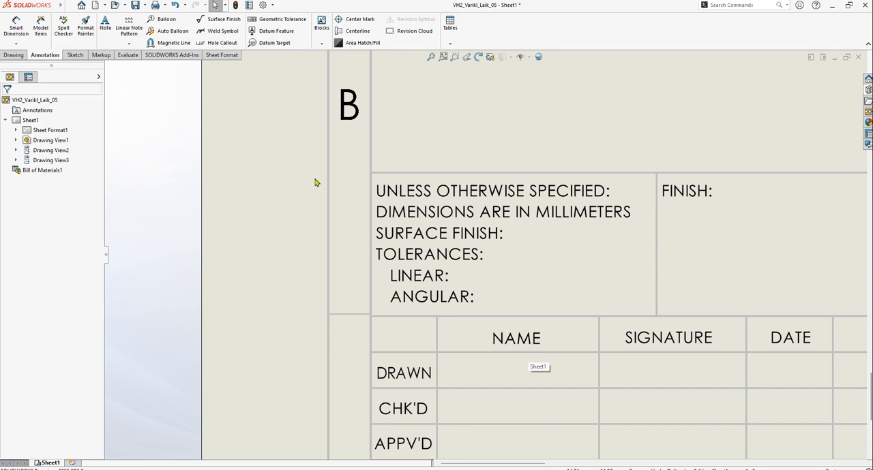
# Switch to the web browser and search in a new tab for "europe form view in drawings"
pyautogui.hotkey('alt', 'Tab')
pyautogui.click(260, 149)
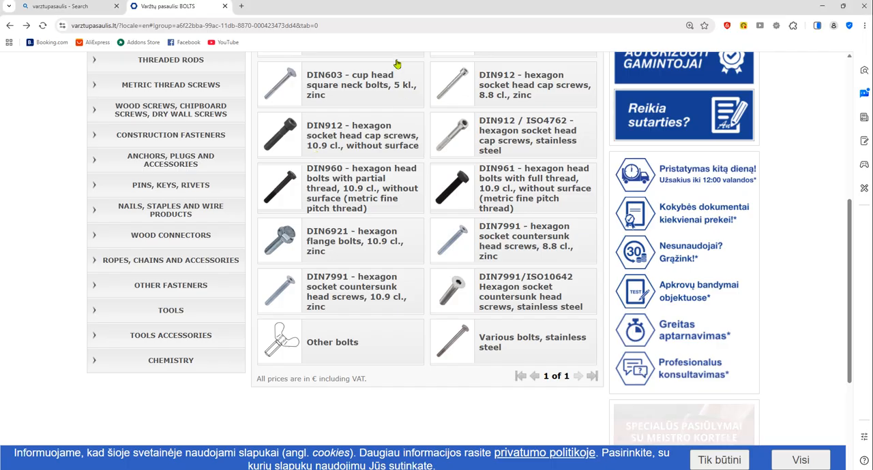
pyautogui.hotkey('ctrl', 't')
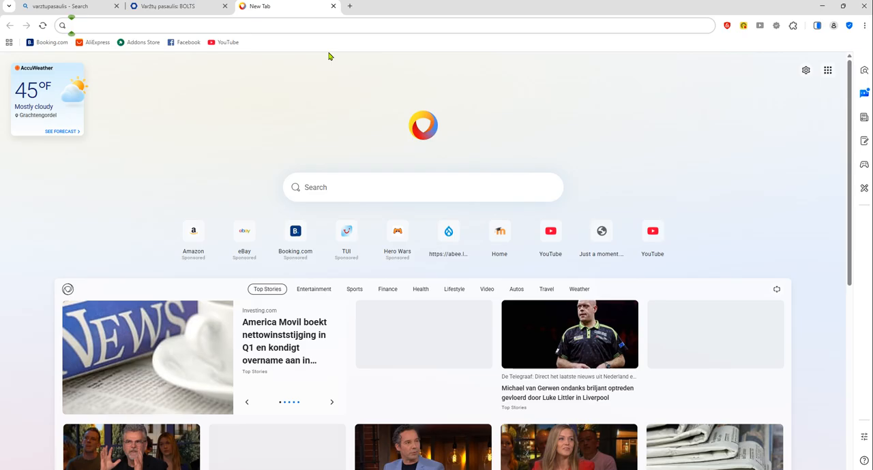
pyautogui.write('e')
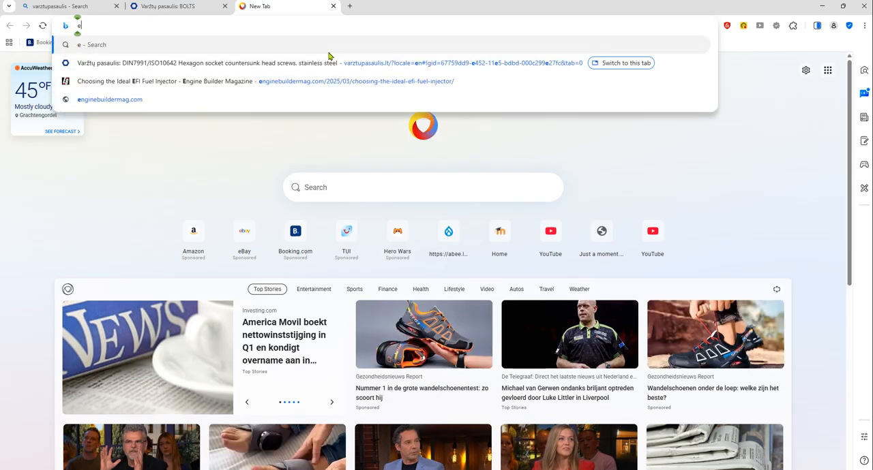
pyautogui.write('urope ')
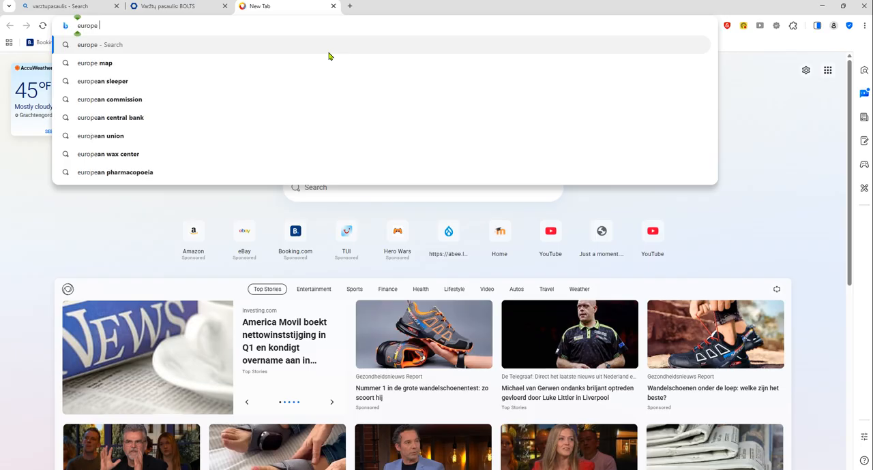
pyautogui.write('form v')
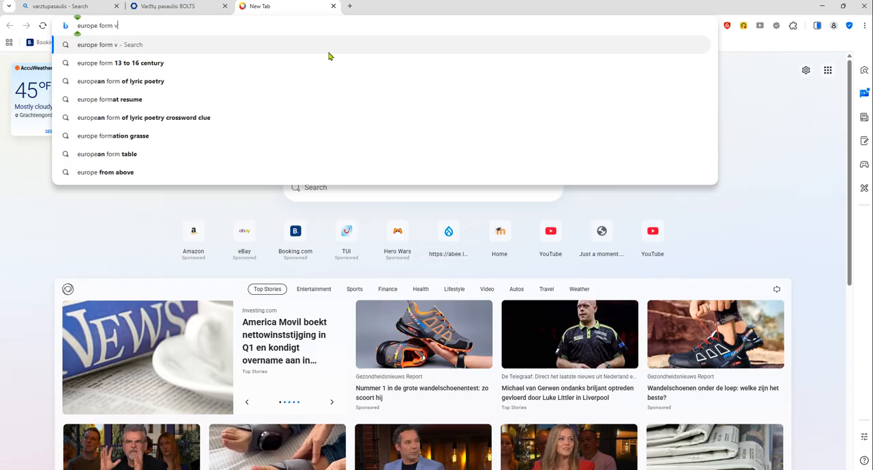
pyautogui.write('iew of')
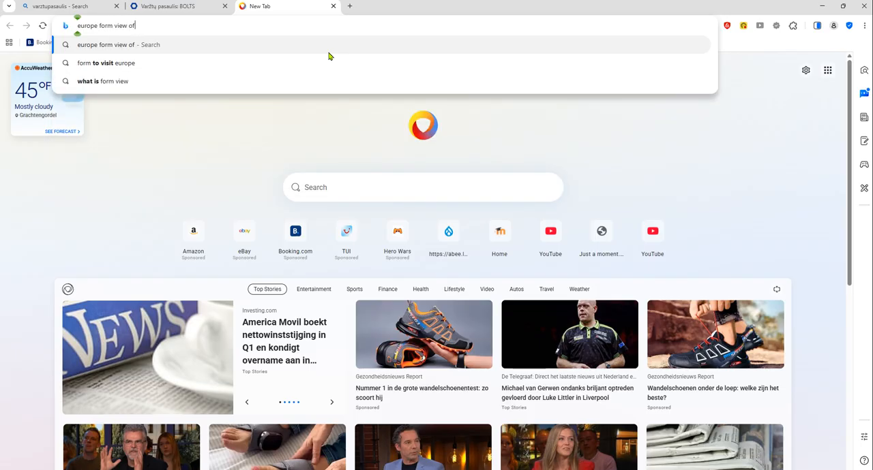
pyautogui.press('BackSpace')
pyautogui.press('BackSpace')
pyautogui.write('in dr')
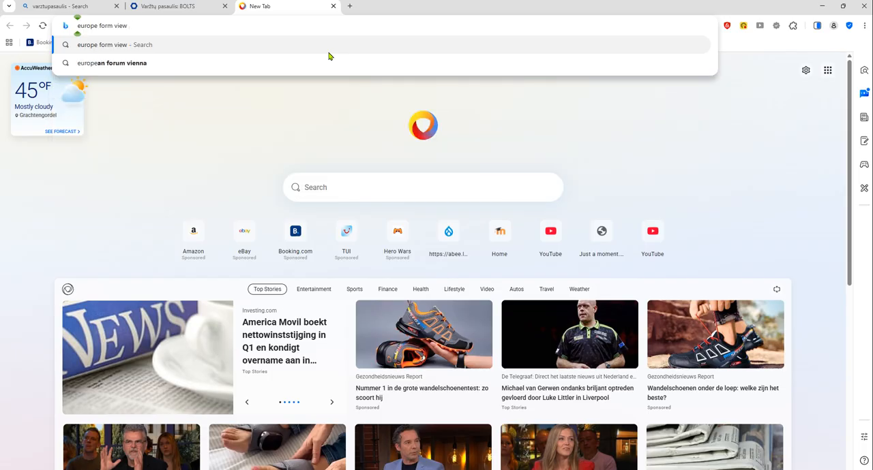
pyautogui.write('awings')
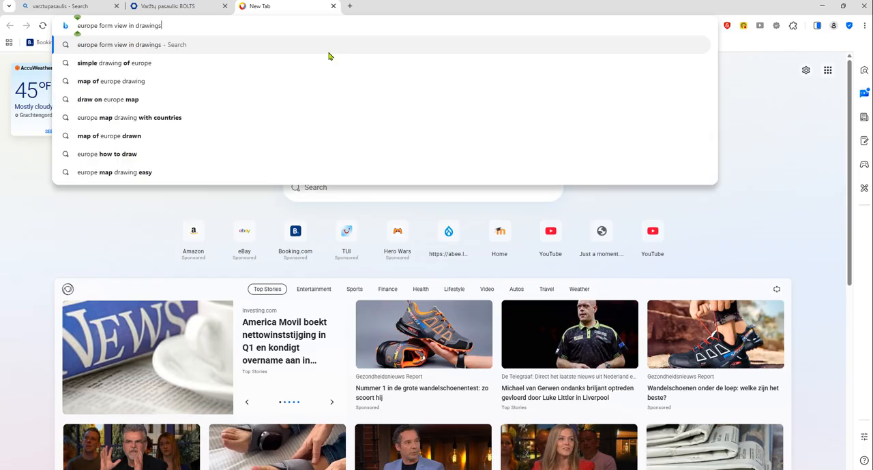
pyautogui.press('Return')
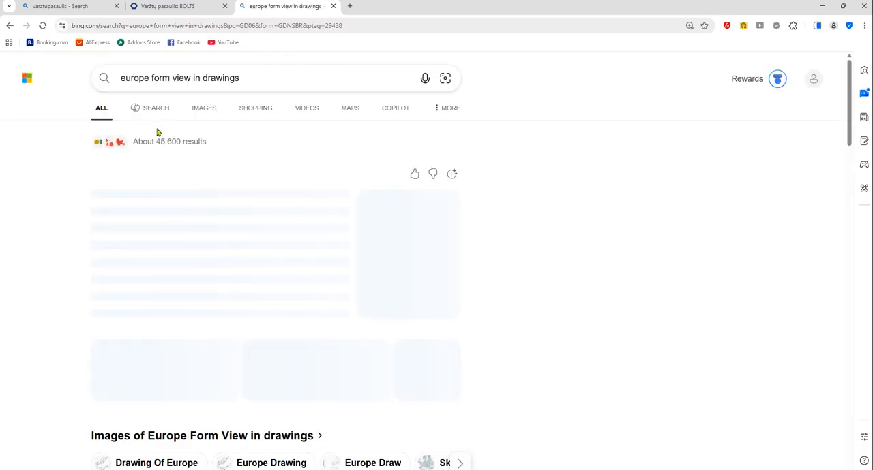
# Look through the image results for the European drawing view search and minimize the browser
pyautogui.click(216, 108)
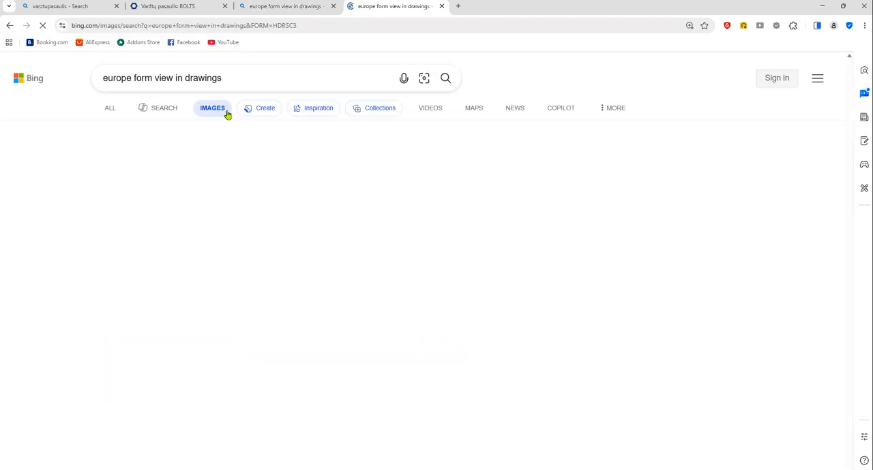
pyautogui.scroll(-2, 436, 269)
pyautogui.scroll(2, 436, 269)
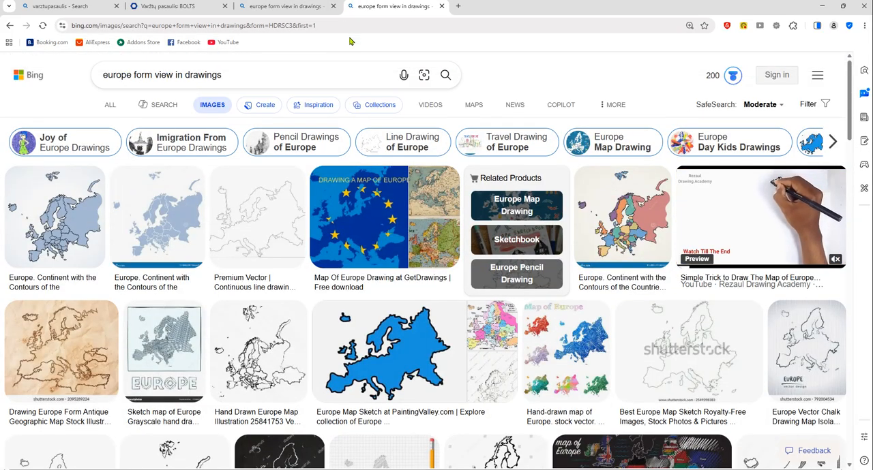
pyautogui.click(827, 6)
# Return to the browser and replace the image search query with "requirements for vgtu bachelor"
pyautogui.hotkey('alt', 'Tab')
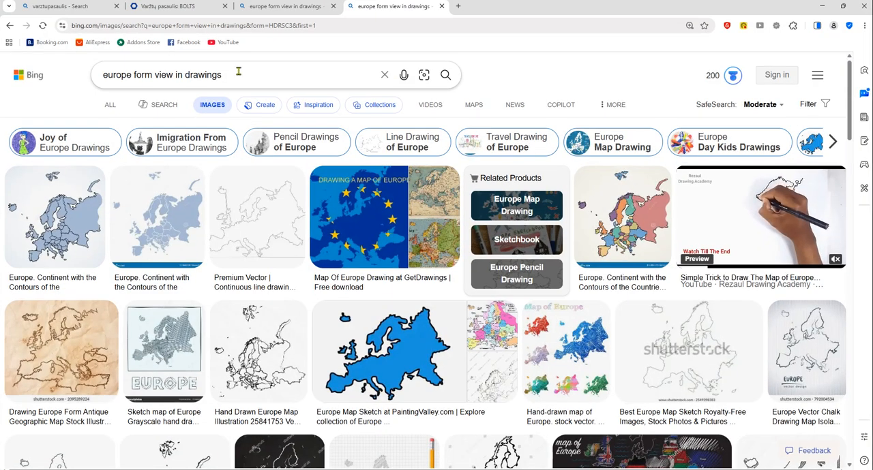
pyautogui.moveTo(239, 71); pyautogui.dragTo(134, 75)
pyautogui.press('BackSpace')
pyautogui.press('BackSpace')
pyautogui.press('BackSpace')
pyautogui.press('BackSpace')
pyautogui.press('BackSpace')
pyautogui.press('BackSpace')
pyautogui.press('BackSpace')
pyautogui.press('BackSpace')
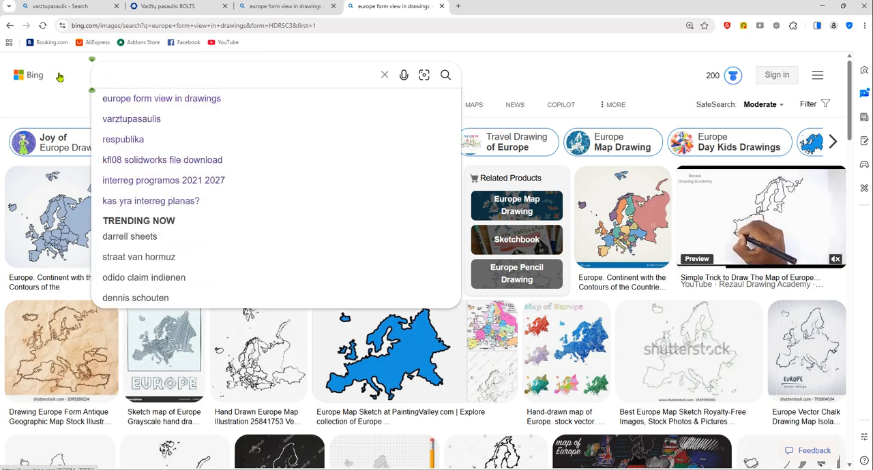
pyautogui.write('requi')
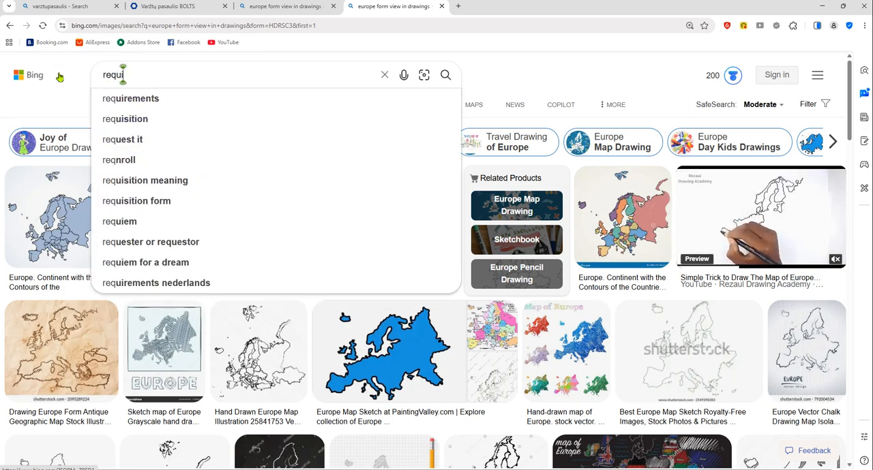
pyautogui.write('rements for vgtu')
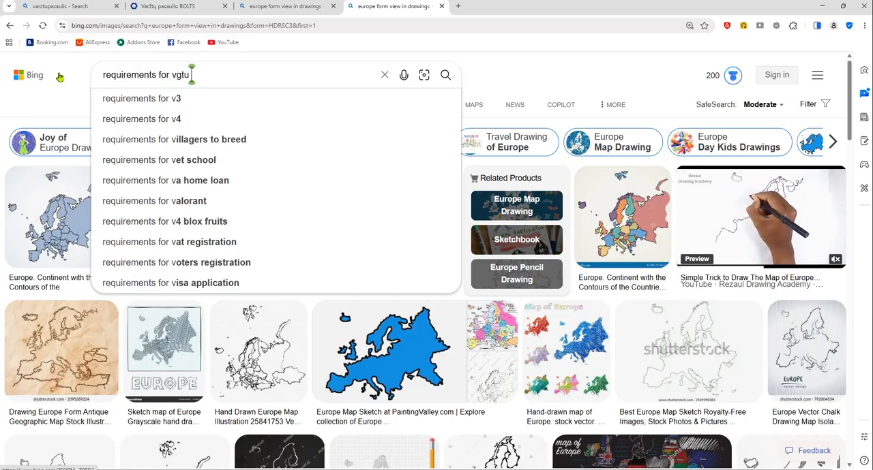
pyautogui.write(' bachelor')
pyautogui.press('Return')
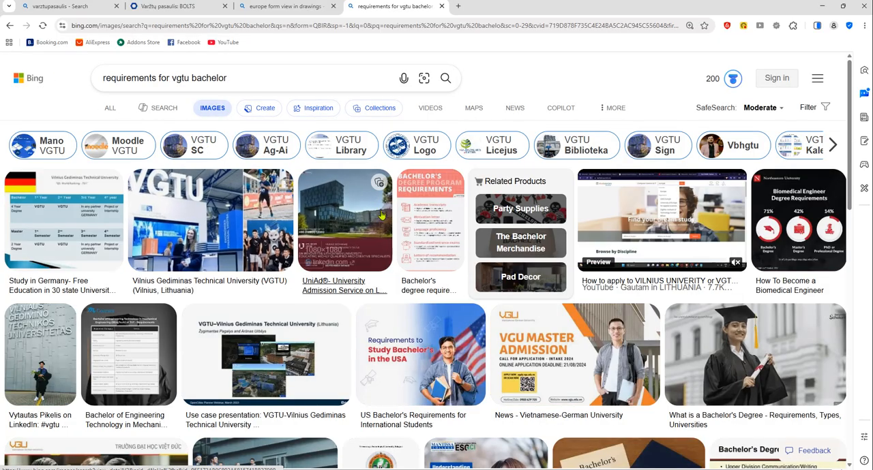
# Look through the image results, switch to the Copilot Search results and open the VGTU Apply online page in a new tab
pyautogui.scroll(-15, 380, 249)
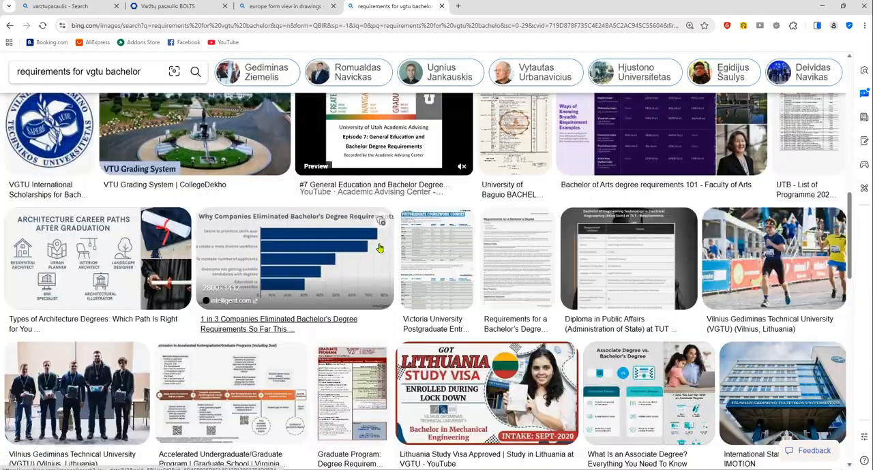
pyautogui.scroll(15, 275, 202)
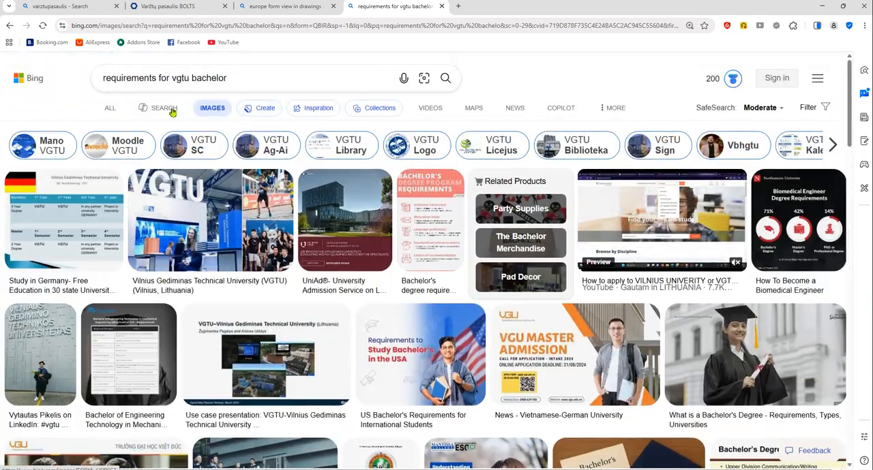
pyautogui.click(164, 108)
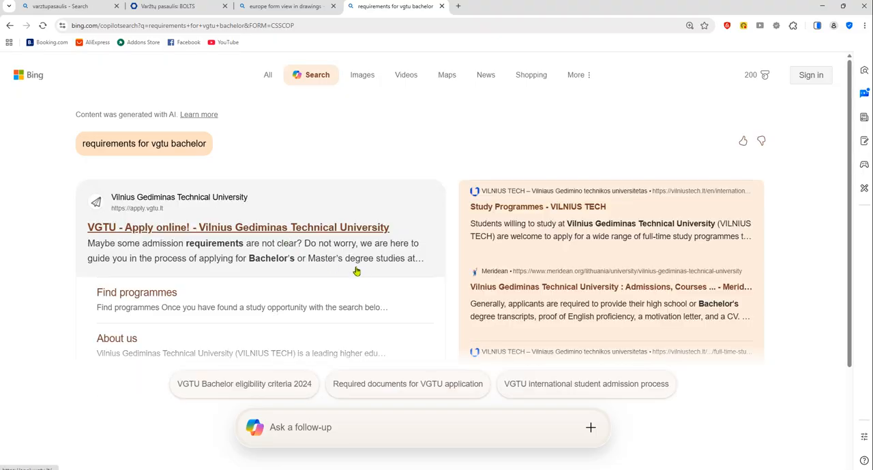
pyautogui.scroll(-3, 333, 266)
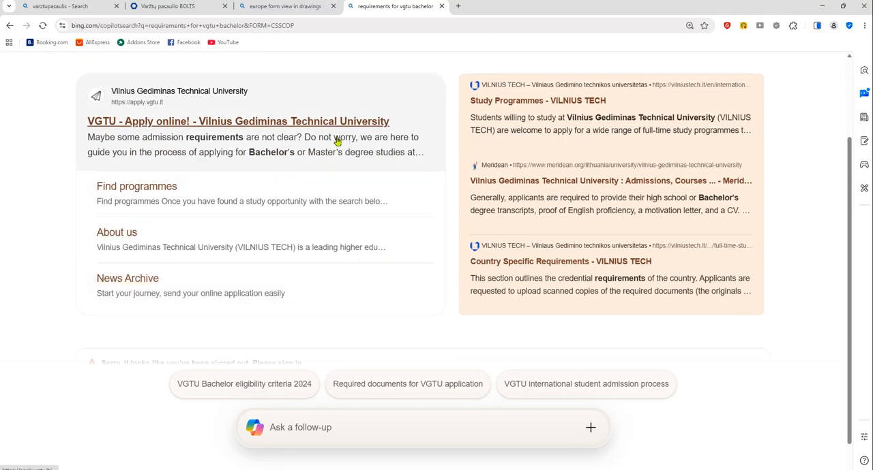
pyautogui.middleClick(317, 122)
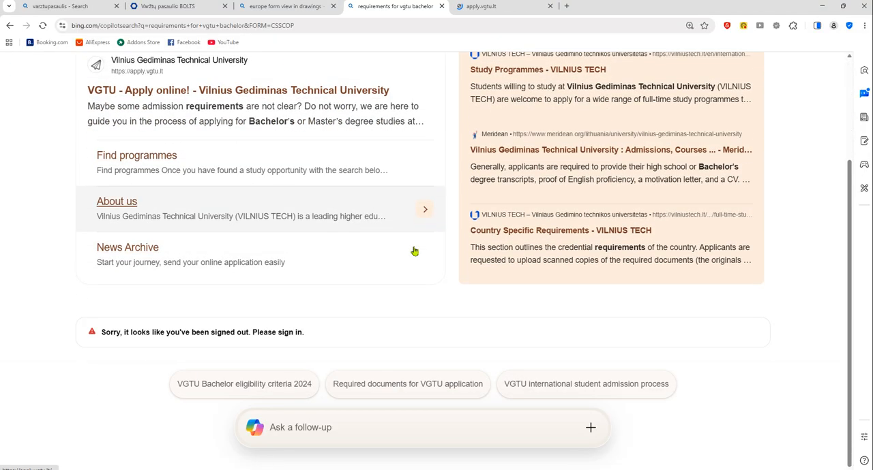
# Switch to the VGTU Apply online page, confirm Netherlands as the citizenship and look through the page
pyautogui.click(501, 6)
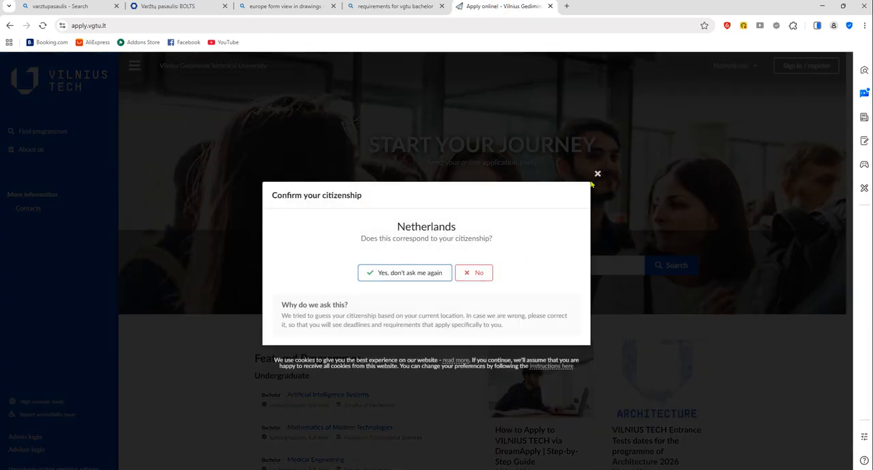
pyautogui.click(390, 273)
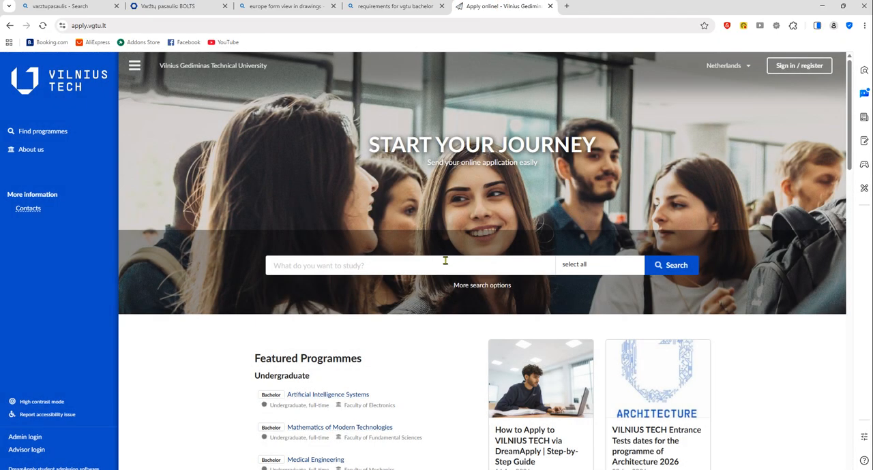
pyautogui.scroll(-5, 446, 262)
pyautogui.scroll(5, 449, 282)
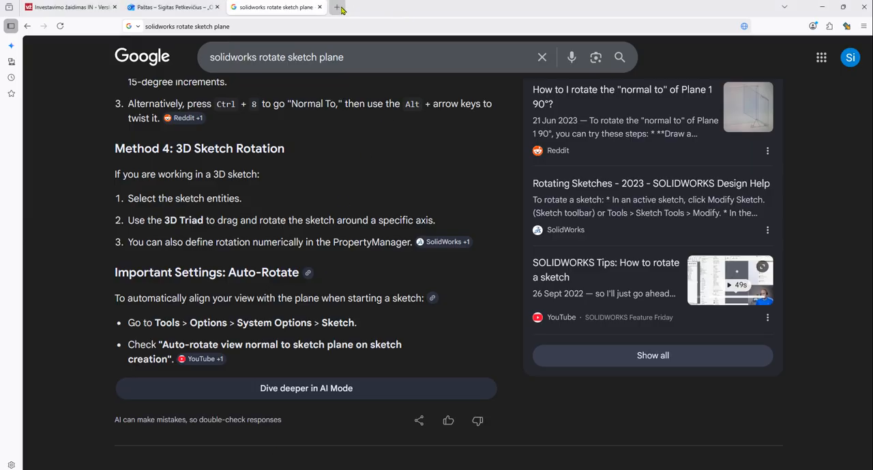
# Switch to Firefox, open vgtu.lt in a new tab and dismiss the admission promotion pop-up
pyautogui.click(345, 11)
pyautogui.click(341, 29)
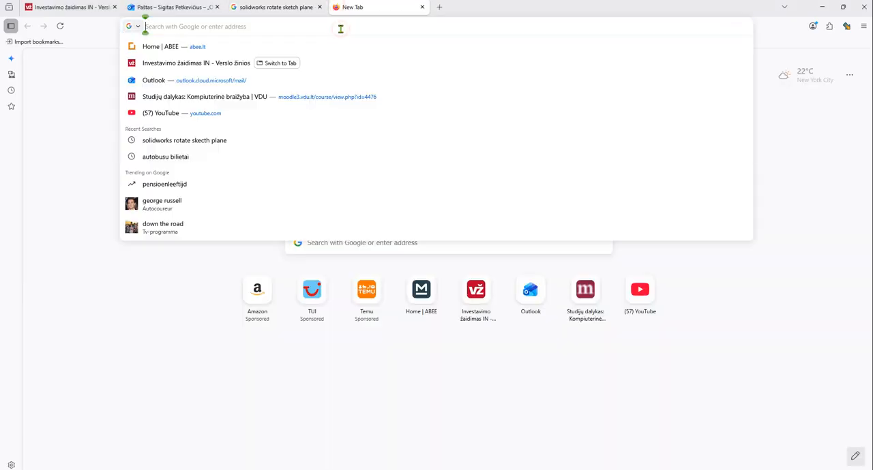
pyautogui.write('vgtu.lt')
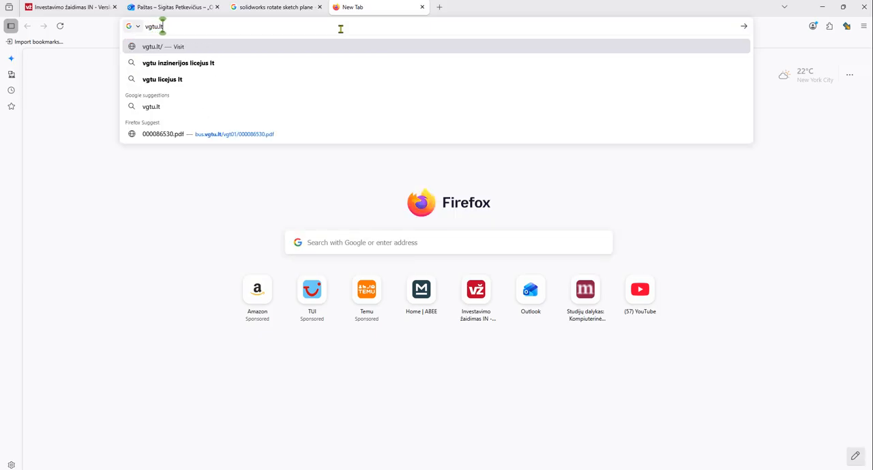
pyautogui.press('Return')
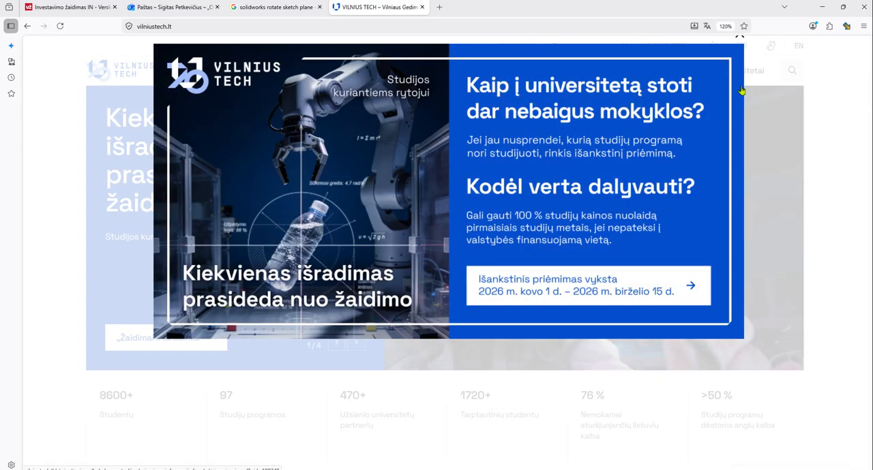
pyautogui.click(739, 37)
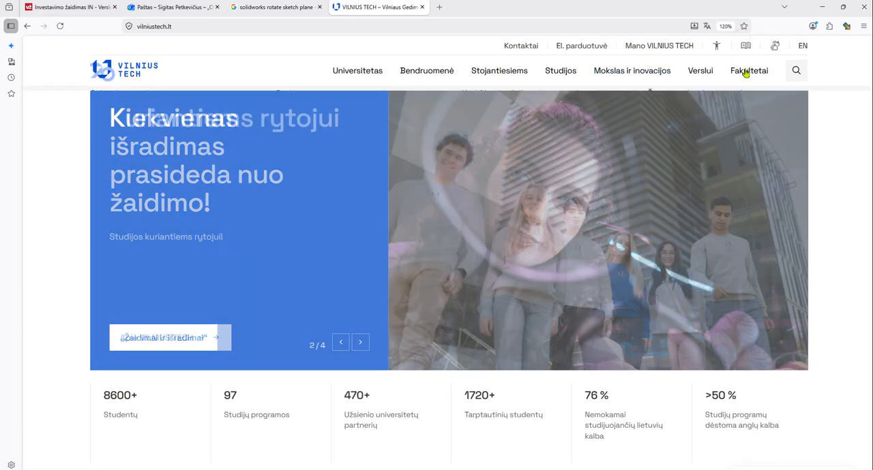
# Open the Mechanikos fakultetas page from the university's list of faculties and look through it
pyautogui.moveTo(744, 75)
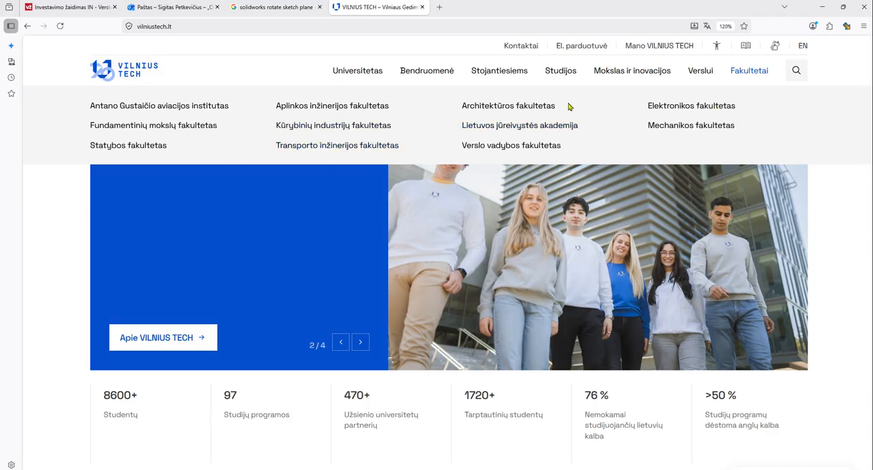
pyautogui.click(669, 127)
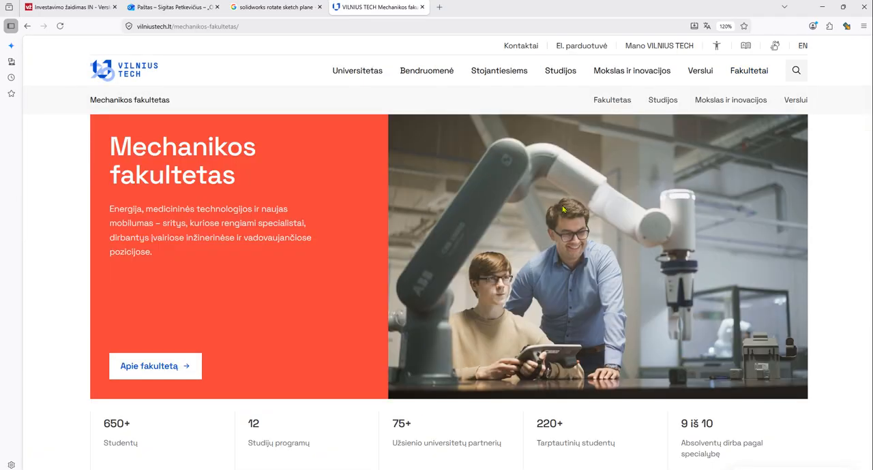
pyautogui.scroll(-4, 818, 191)
pyautogui.scroll(4, 826, 229)
# Look through the faculty and university site sections and open the Fakulteto padaliniai page
pyautogui.moveTo(746, 111)
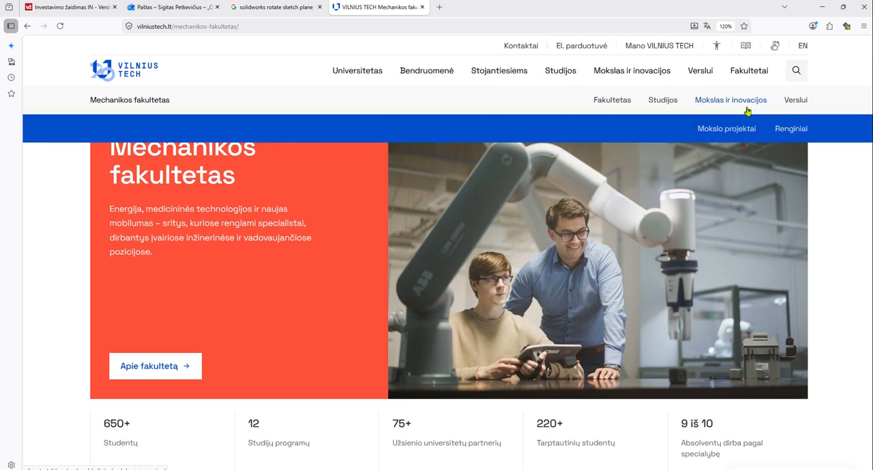
pyautogui.moveTo(365, 83)
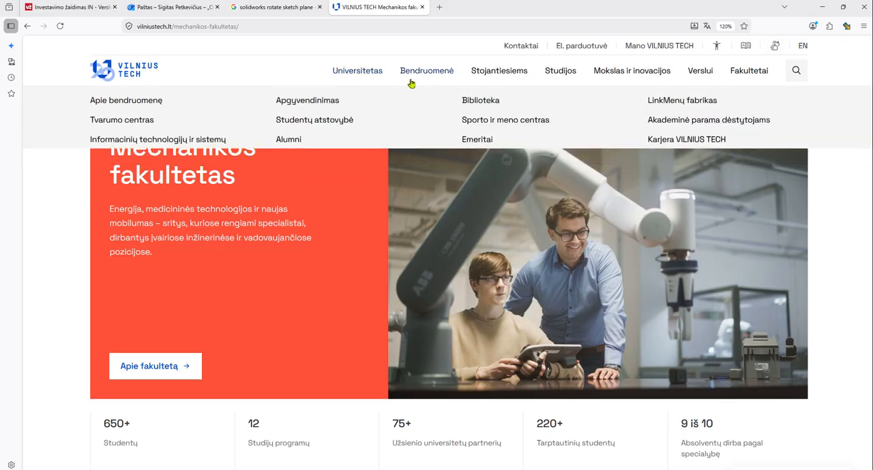
pyautogui.moveTo(487, 82)
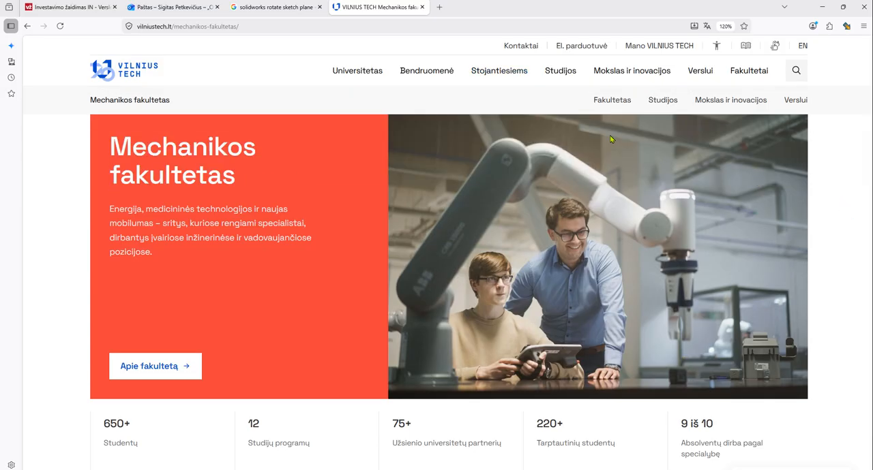
pyautogui.moveTo(610, 102)
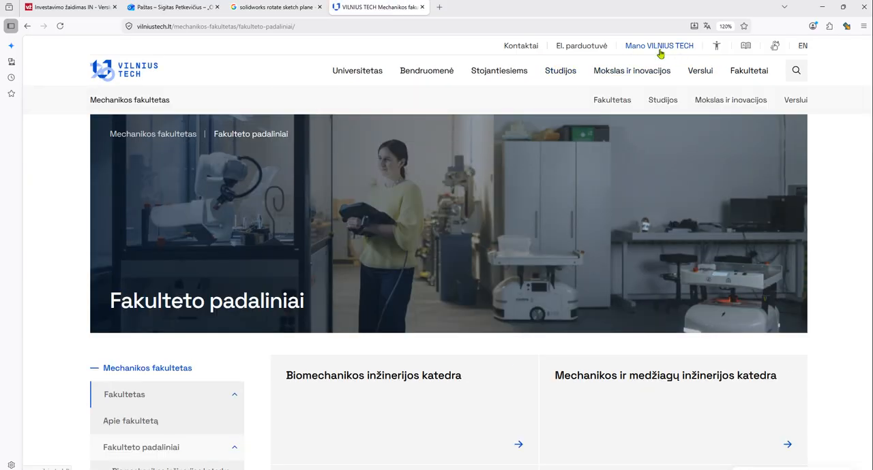
# Switch the website to English and open the Faculty Departments page of the Faculty of Mechanics
pyautogui.click(805, 48)
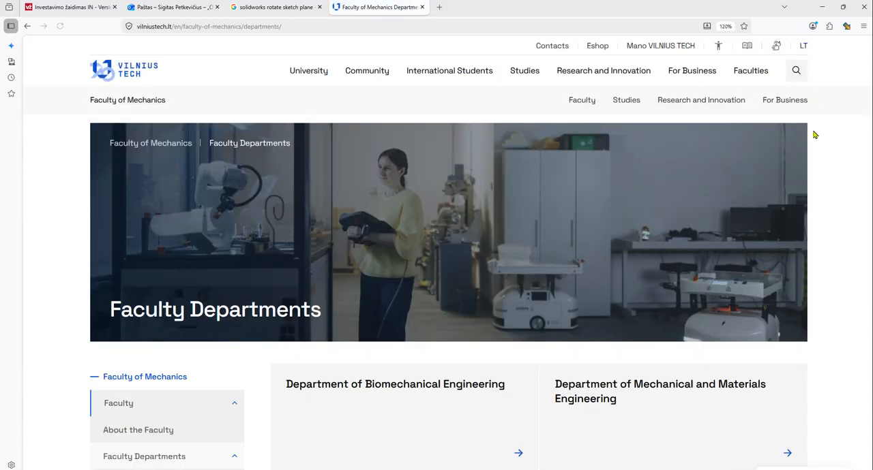
pyautogui.moveTo(752, 77)
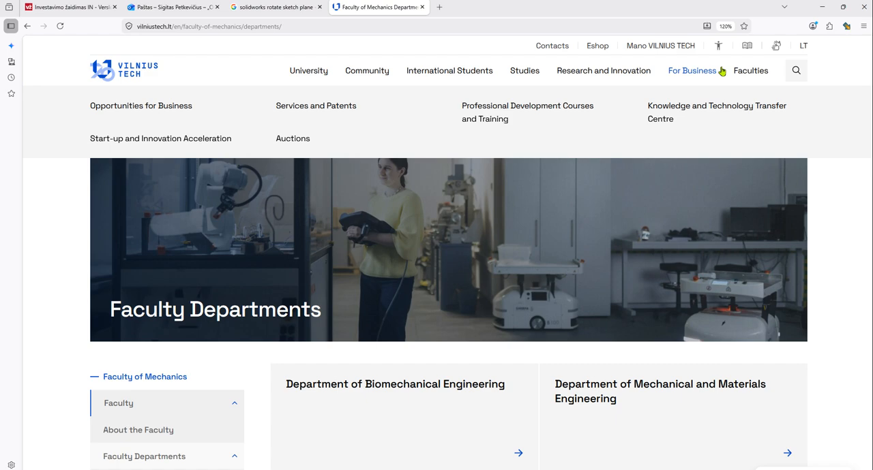
pyautogui.click(688, 130)
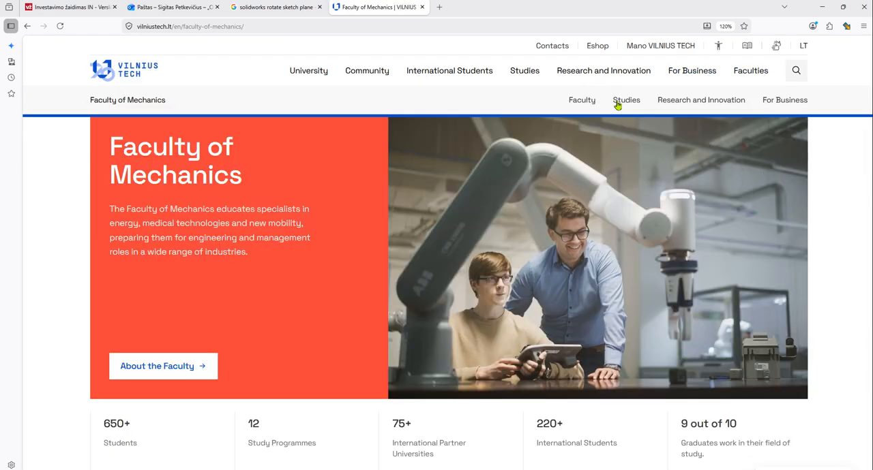
pyautogui.moveTo(717, 103)
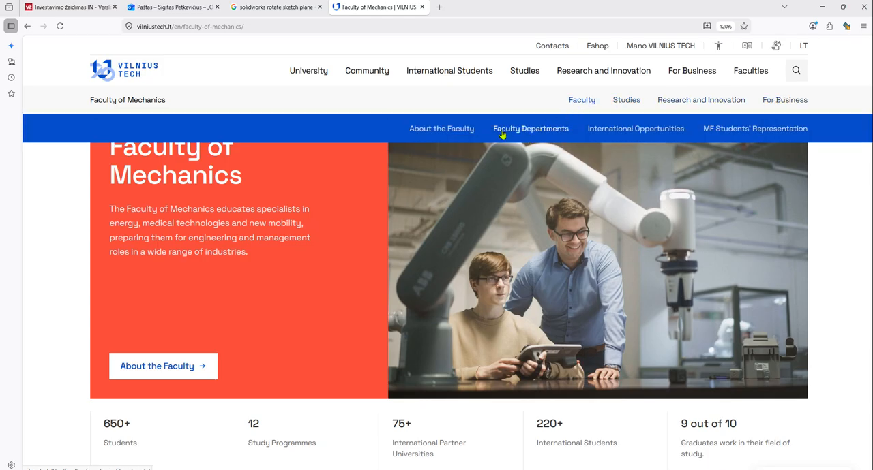
pyautogui.click(502, 131)
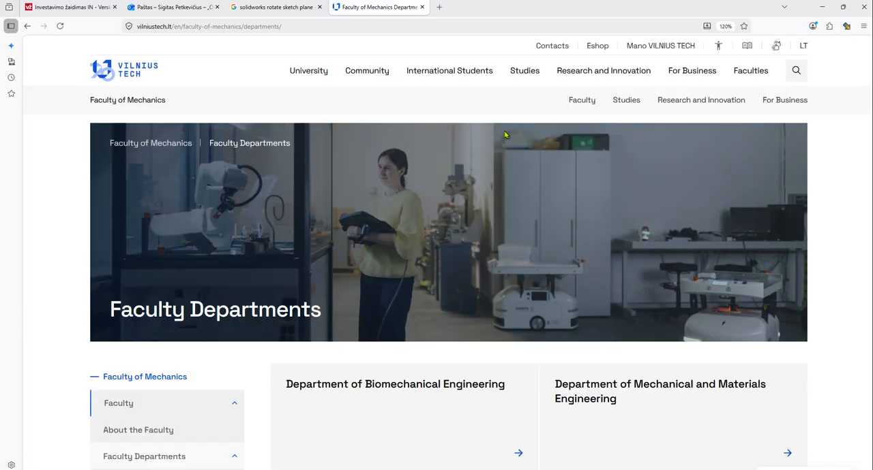
# Look through the Faculty of Mechanics departments and open the For Students page under Studies
pyautogui.scroll(-4, 399, 271)
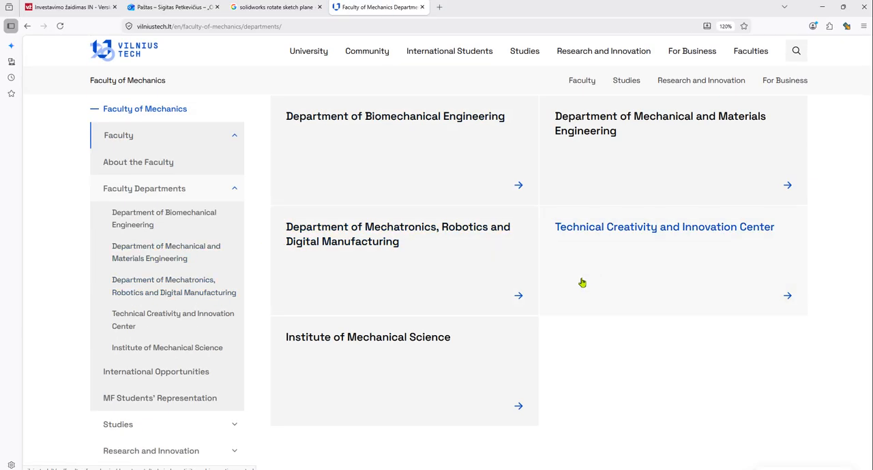
pyautogui.scroll(-2, 187, 396)
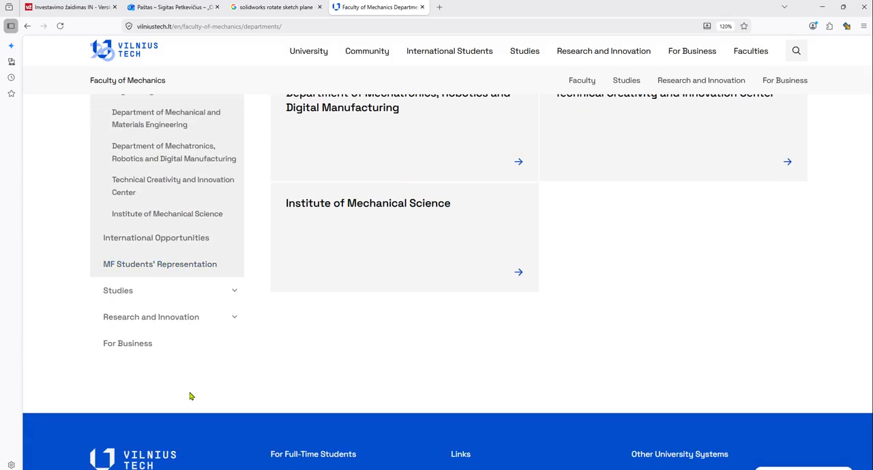
pyautogui.click(145, 291)
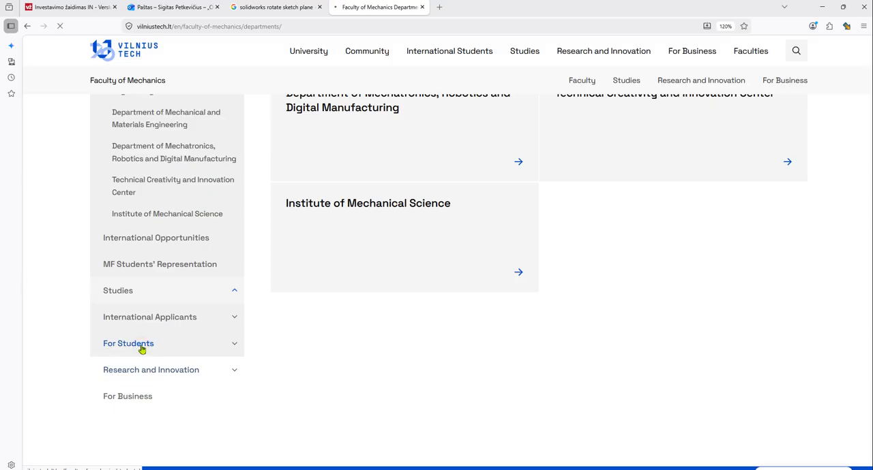
pyautogui.click(162, 344)
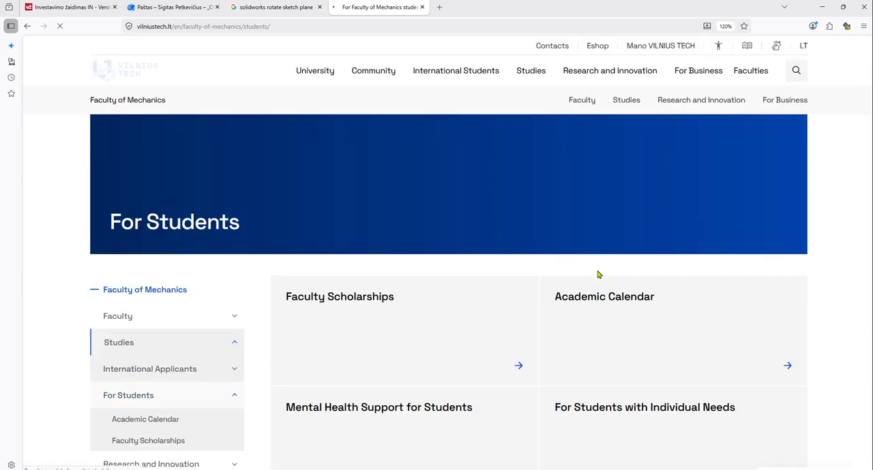
# Look through the For Students page for study requirements, including the Study Environment section
pyautogui.scroll(-2, 699, 330)
pyautogui.scroll(-2, 750, 328)
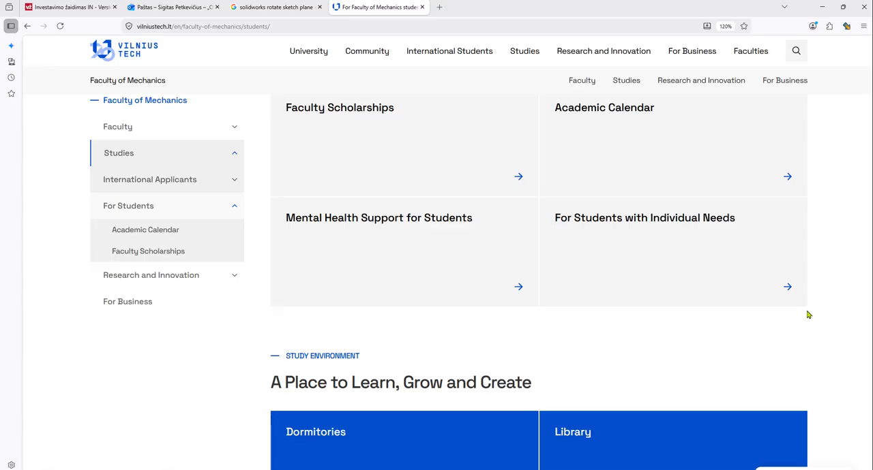
pyautogui.scroll(-4, 814, 321)
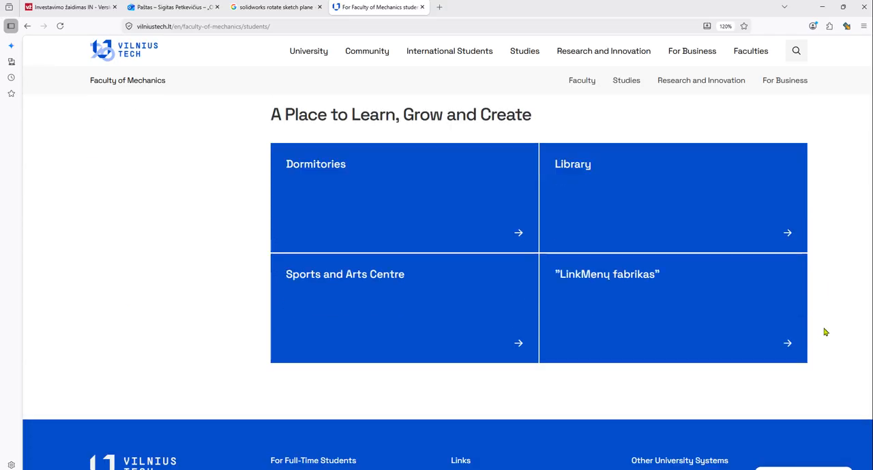
pyautogui.scroll(4, 825, 333)
pyautogui.scroll(2, 825, 333)
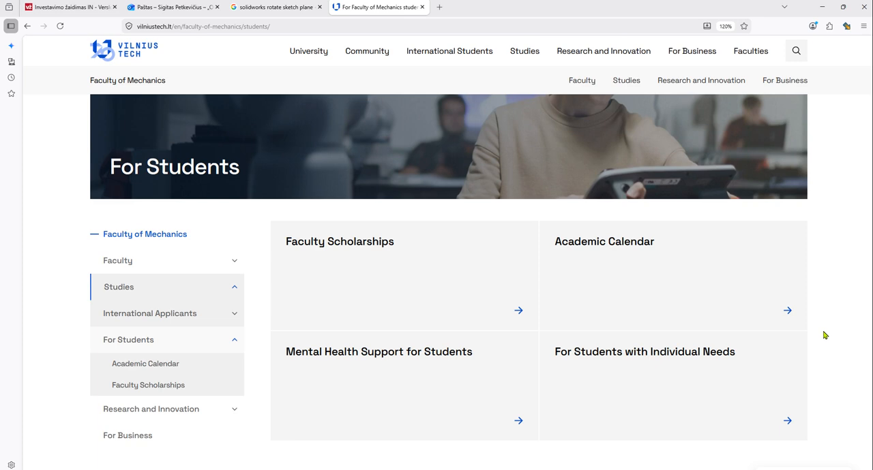
# View the About the Faculty page and open the Department of Mechatronics, Robotics and Digital Manufacturing from Faculty Departments
pyautogui.click(132, 262)
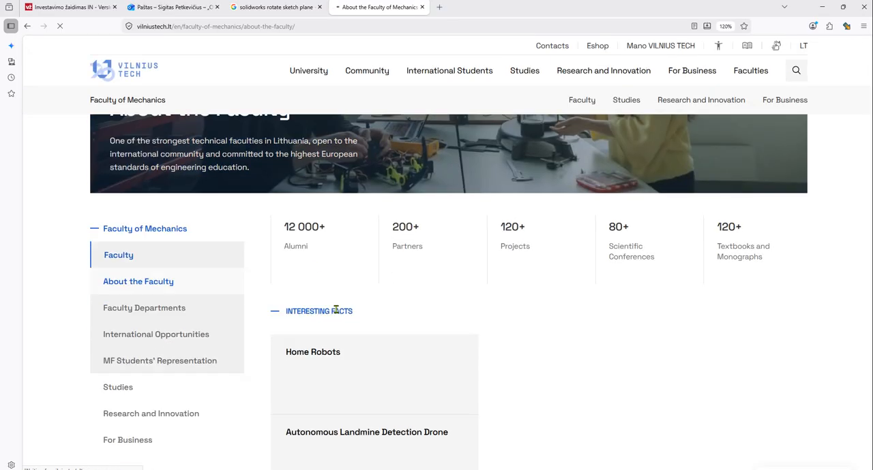
pyautogui.scroll(-3, 406, 317)
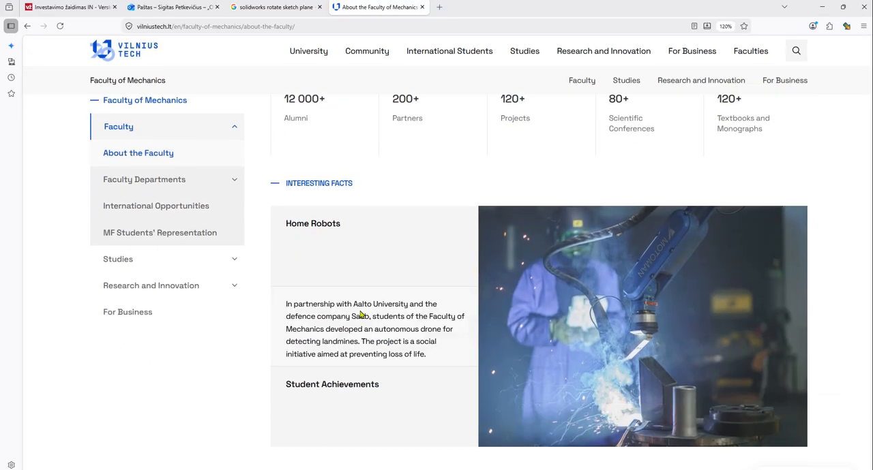
pyautogui.click(156, 182)
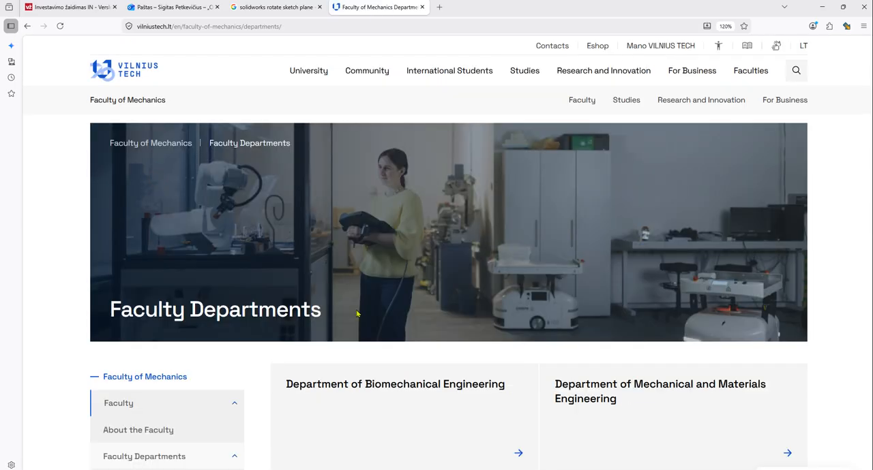
pyautogui.scroll(-5, 284, 297)
pyautogui.click(388, 234)
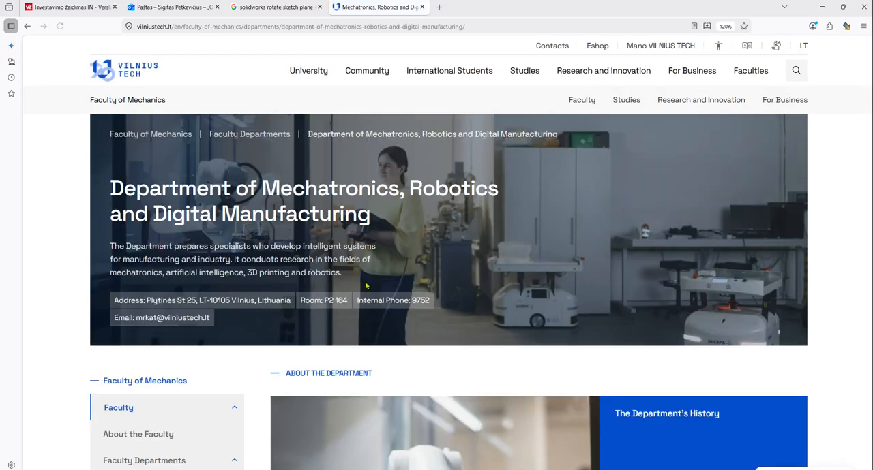
# Look through the Mechatronics, Robotics and Digital Manufacturing page, examining its department units, partners, staff and useful links
pyautogui.scroll(-6, 430, 316)
pyautogui.scroll(-3, 431, 315)
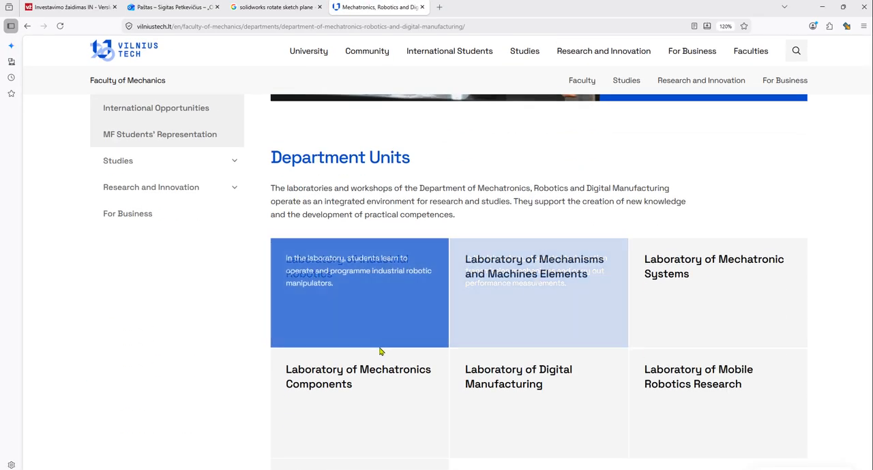
pyautogui.scroll(-12, 848, 261)
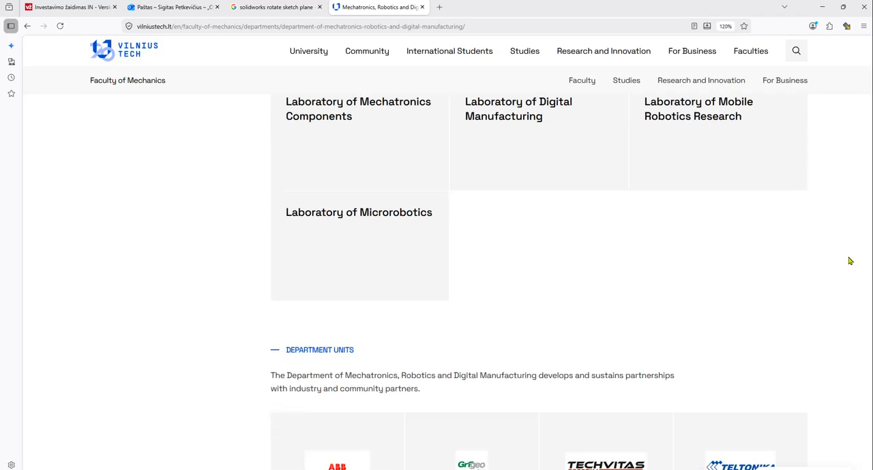
pyautogui.scroll(-3, 849, 261)
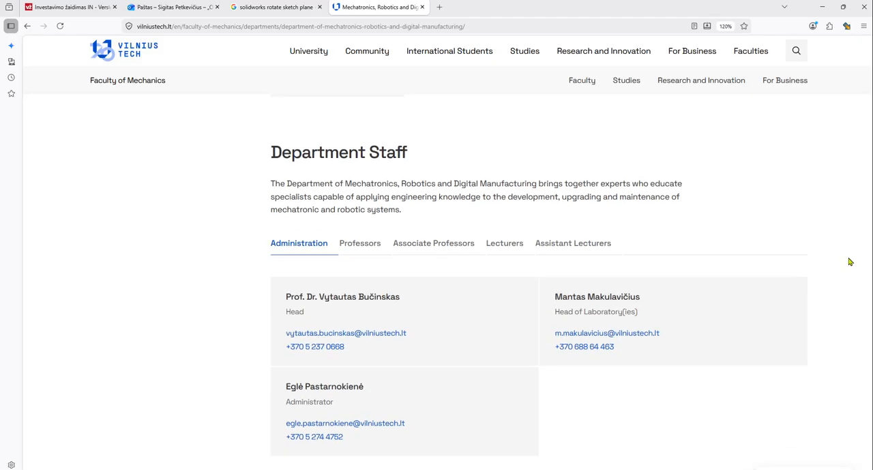
pyautogui.scroll(-6, 846, 260)
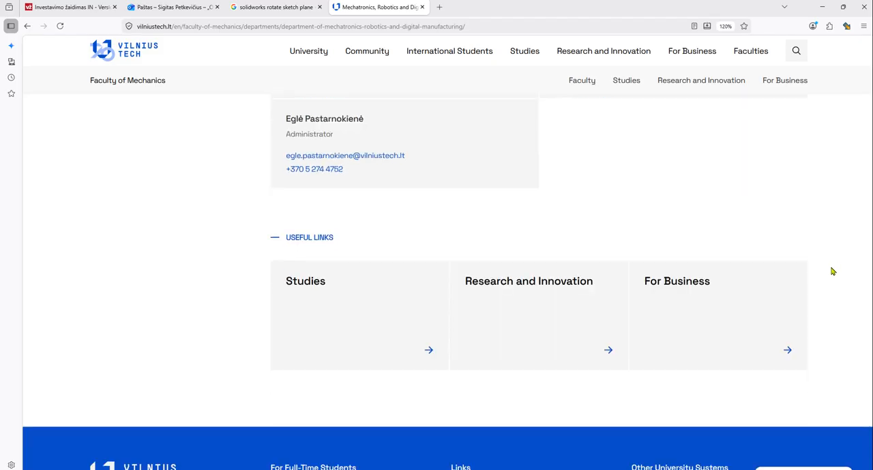
pyautogui.scroll(15, 832, 272)
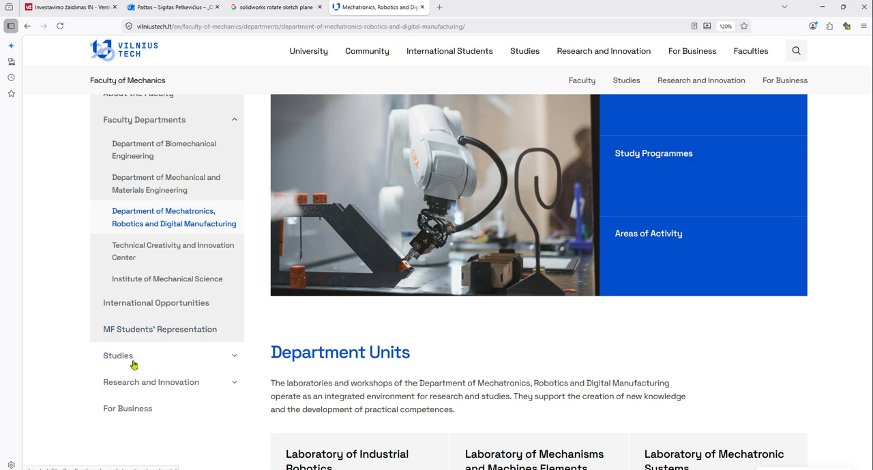
pyautogui.scroll(4, 478, 355)
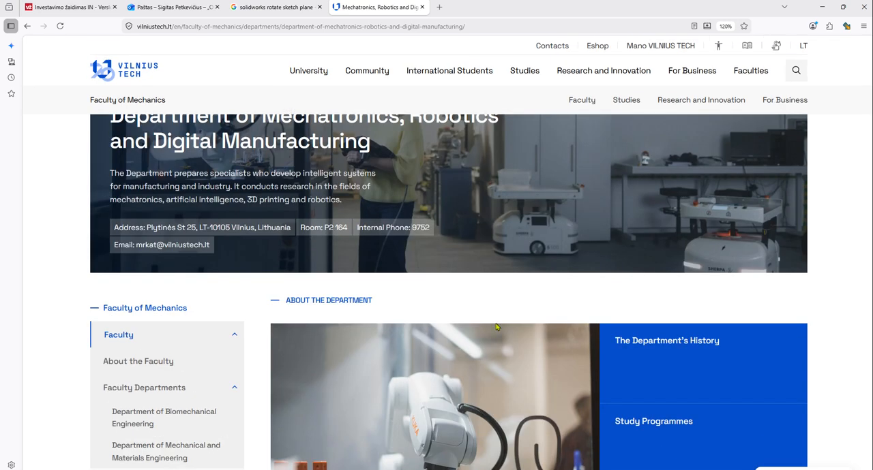
# Look through the department page and the Faculty of Mechanics International Applicants page under Studies, including the Study Environment section
pyautogui.scroll(-2, 464, 318)
pyautogui.scroll(-2, 243, 374)
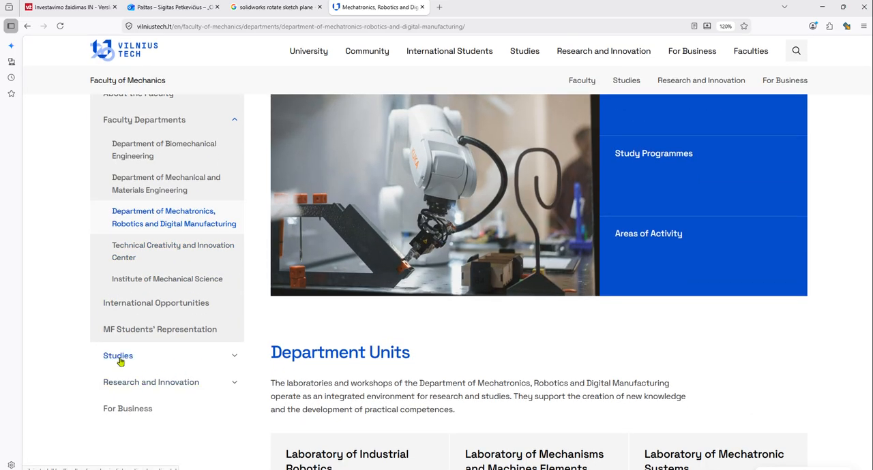
pyautogui.click(118, 361)
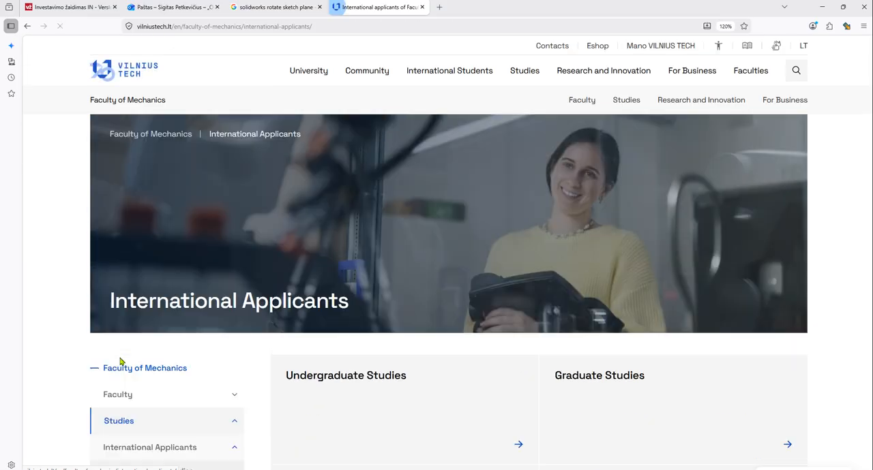
pyautogui.scroll(-2, 629, 324)
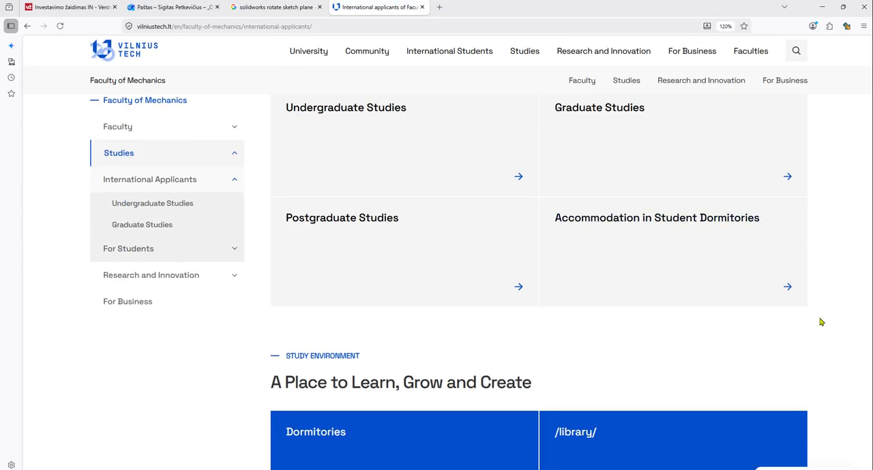
pyautogui.scroll(4, 851, 322)
pyautogui.scroll(-10, 854, 322)
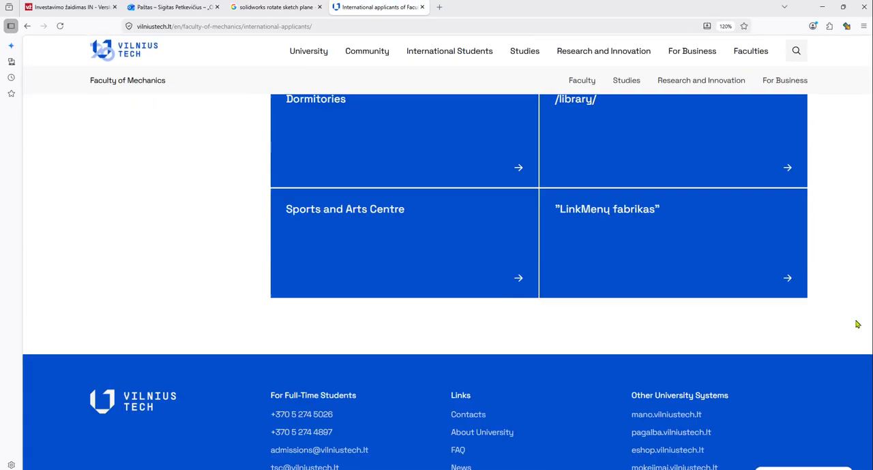
pyautogui.scroll(5, 858, 323)
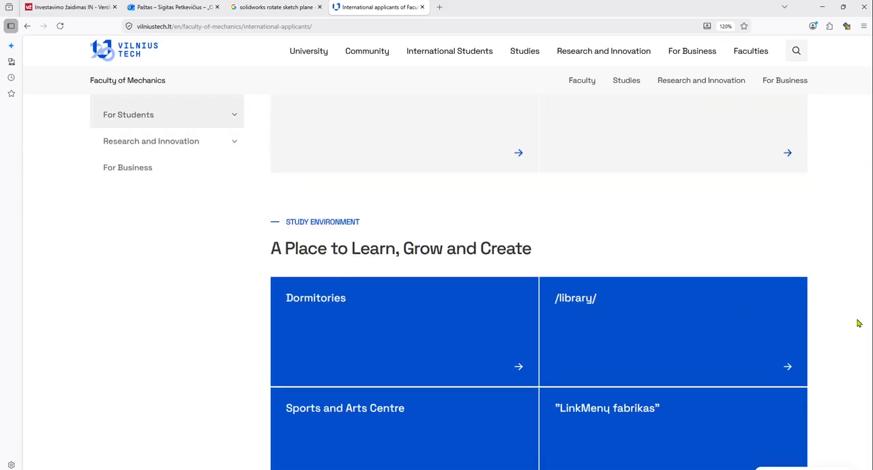
pyautogui.scroll(-2, 859, 323)
pyautogui.scroll(5, 835, 303)
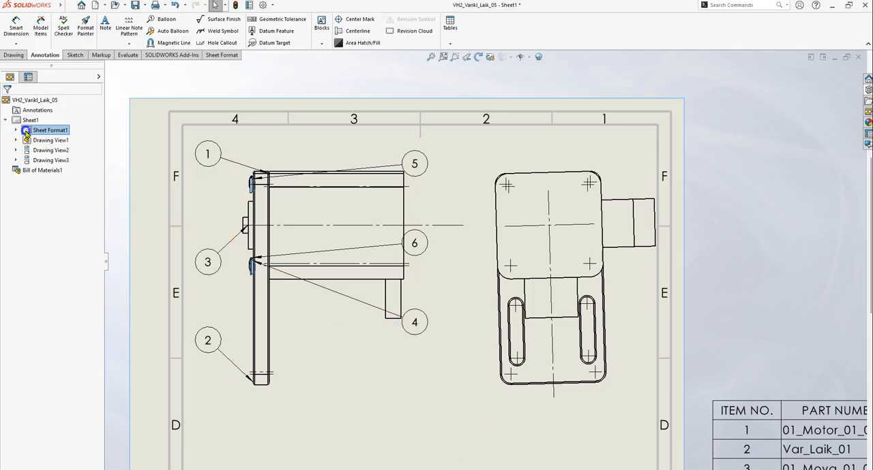
# Switch to the SOLIDWORKS drawing and set Sheet1's type of projection to First angle in its sheet properties, applying the change
pyautogui.rightClick(26, 134)
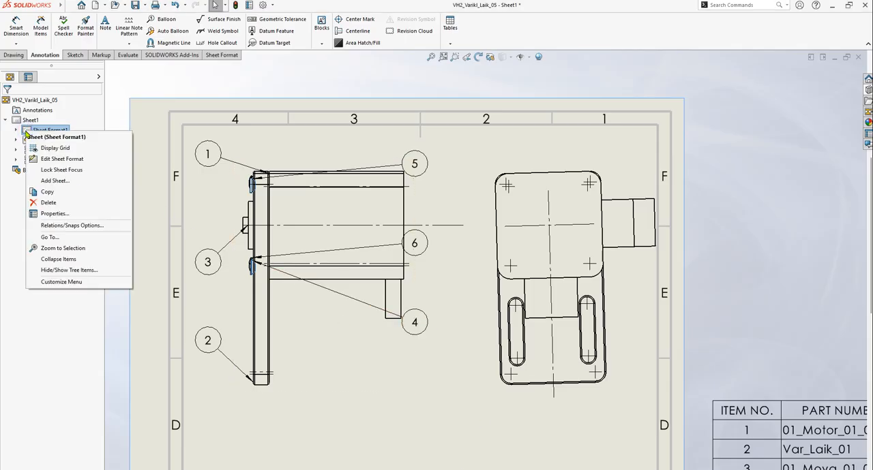
pyautogui.click(73, 215)
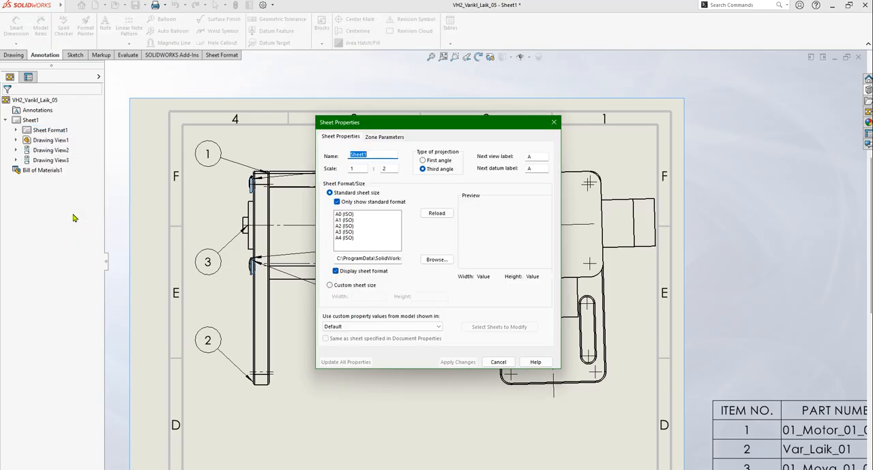
pyautogui.moveTo(430, 127); pyautogui.dragTo(347, 77)
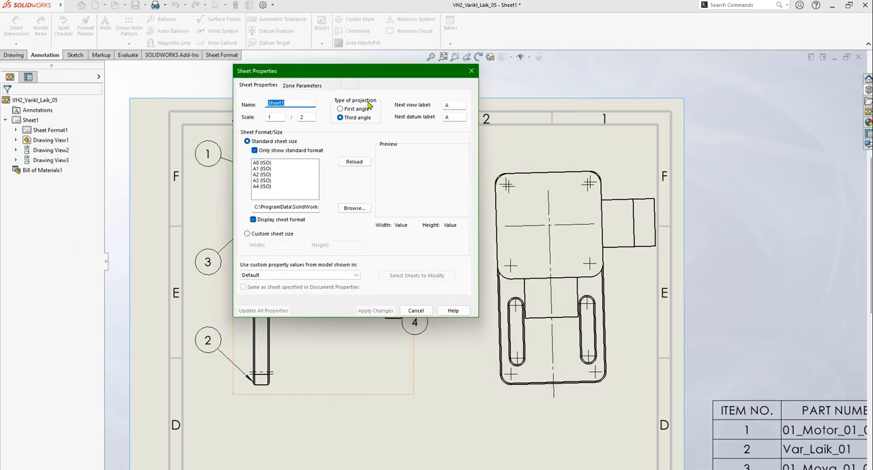
pyautogui.click(340, 109)
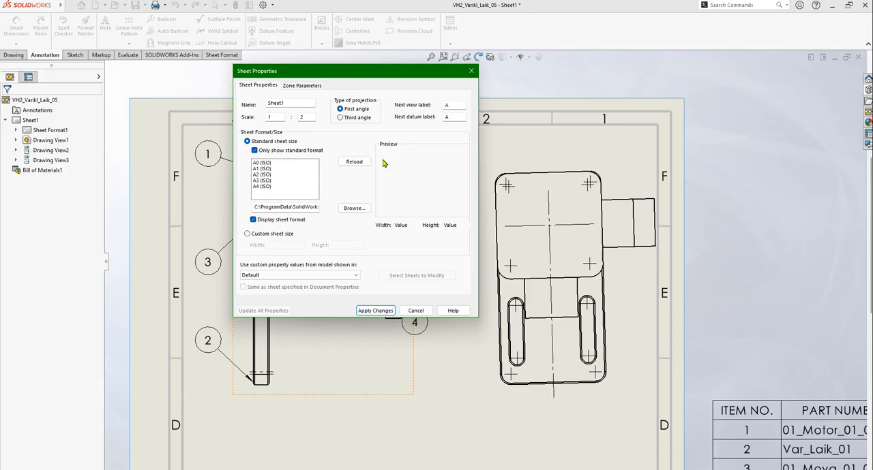
pyautogui.click(385, 313)
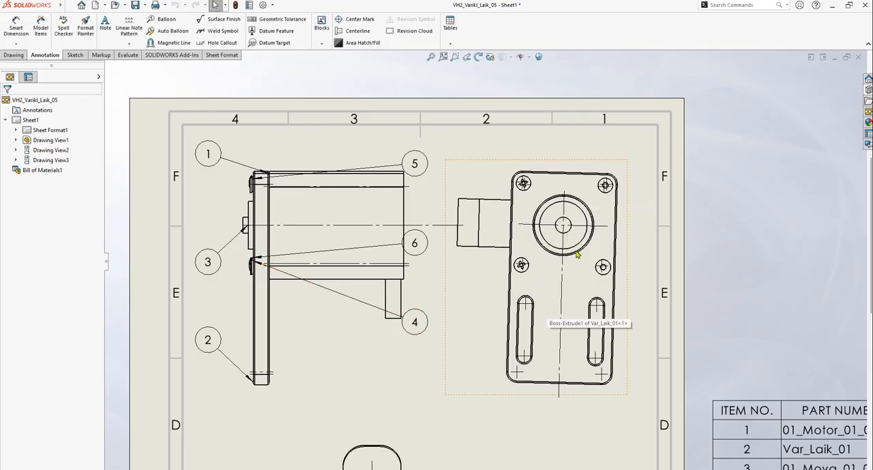
# Examine the drawing views in first-angle projection, including the screw heads around the coupling on the plate view
pyautogui.scroll(5, 573, 277)
pyautogui.scroll(-2, 559, 273)
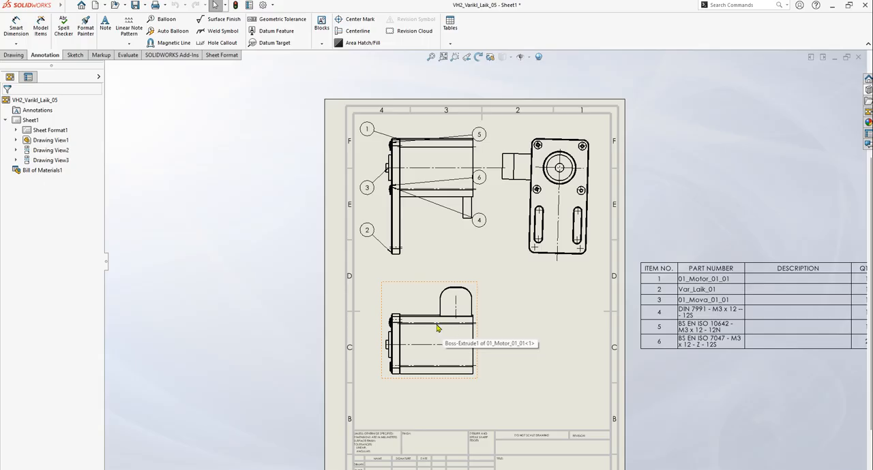
pyautogui.scroll(-7, 576, 174)
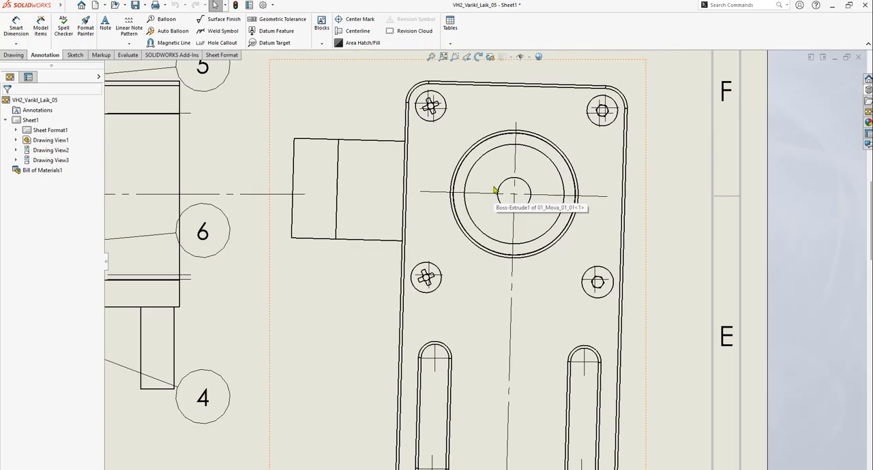
pyautogui.scroll(-2, 485, 161)
pyautogui.scroll(2, 491, 158)
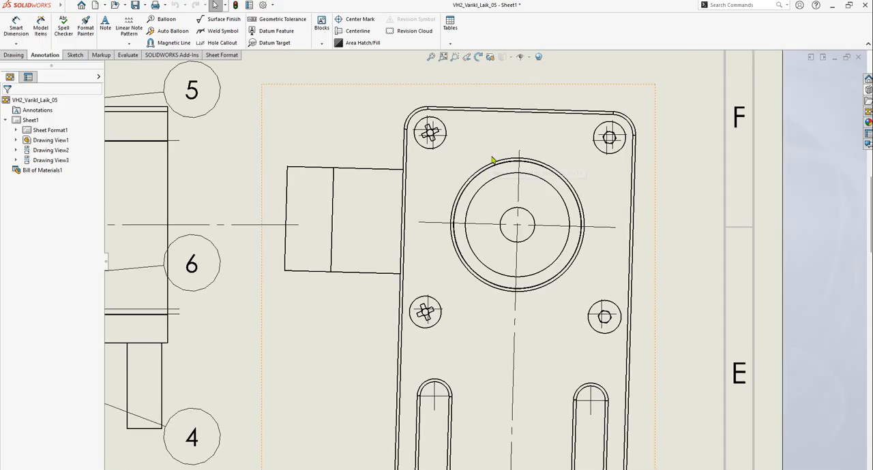
pyautogui.scroll(-2, 405, 132)
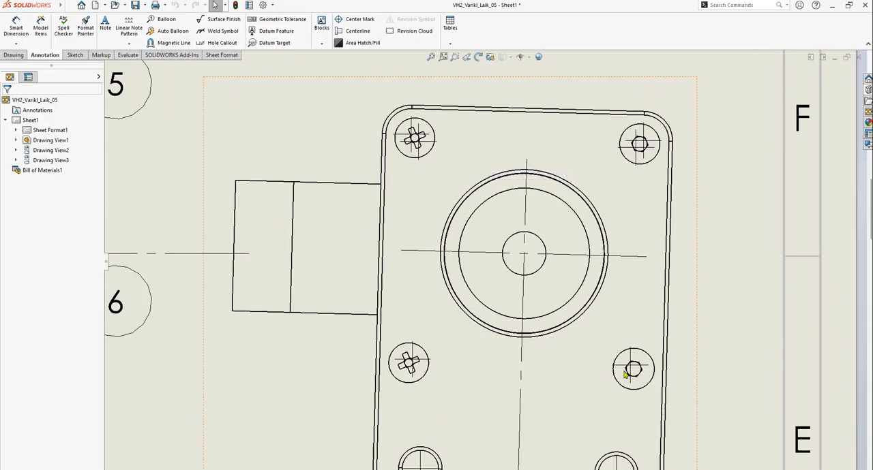
pyautogui.scroll(4, 482, 361)
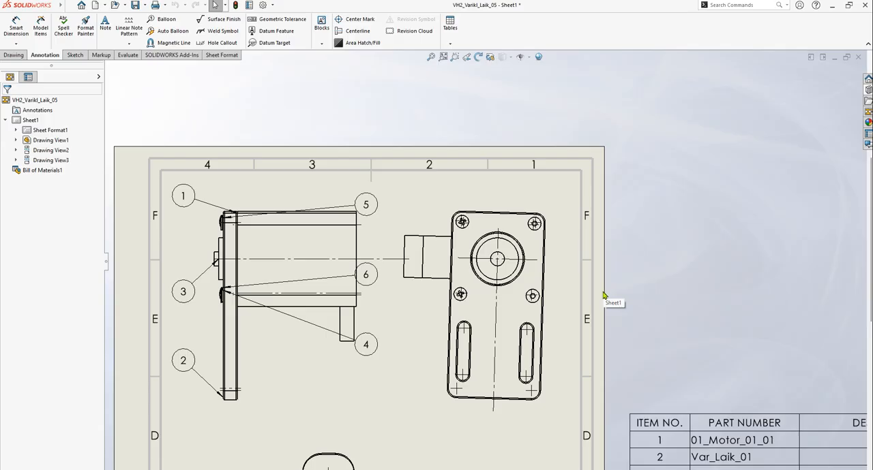
# Compare the M3 x 12 screw items in the bill of materials with the screws shown on the plate view
pyautogui.scroll(2, 606, 298)
pyautogui.scroll(-1, 608, 302)
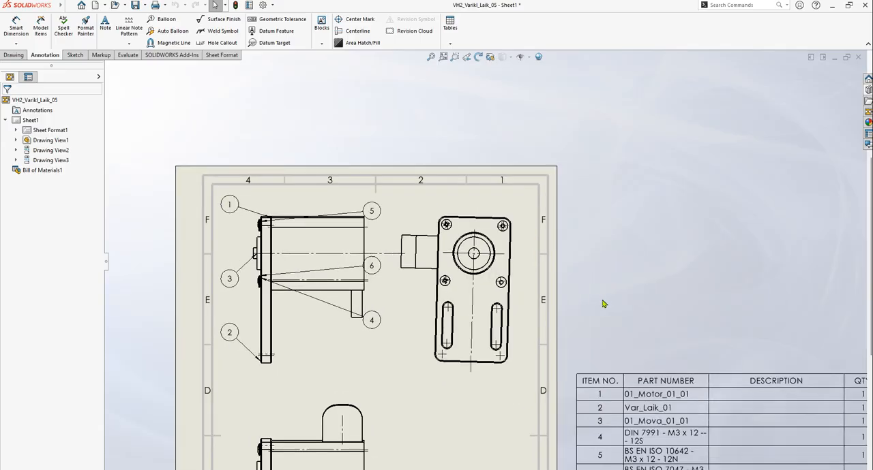
pyautogui.scroll(1, 592, 305)
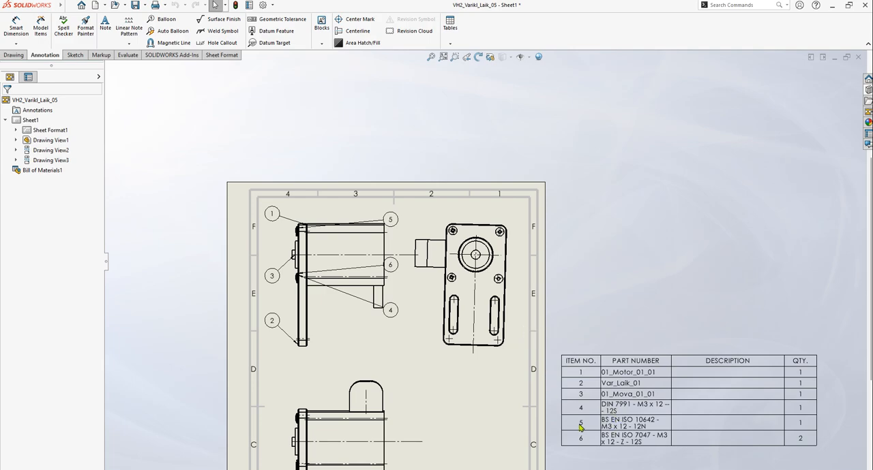
pyautogui.scroll(-1, 604, 438)
pyautogui.scroll(-3, 453, 237)
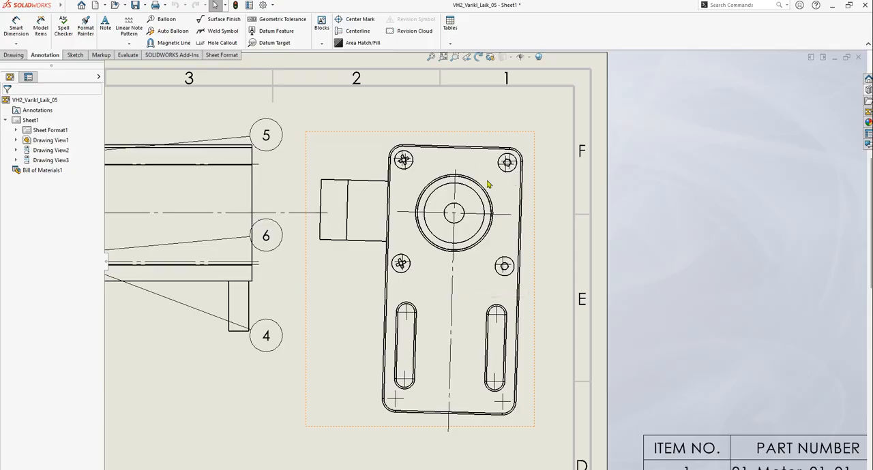
pyautogui.scroll(1, 506, 201)
pyautogui.scroll(-2, 506, 201)
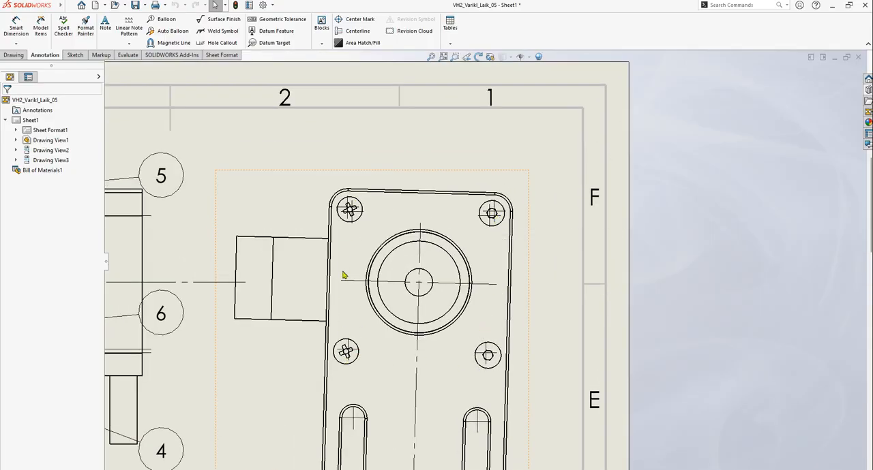
pyautogui.scroll(5, 520, 300)
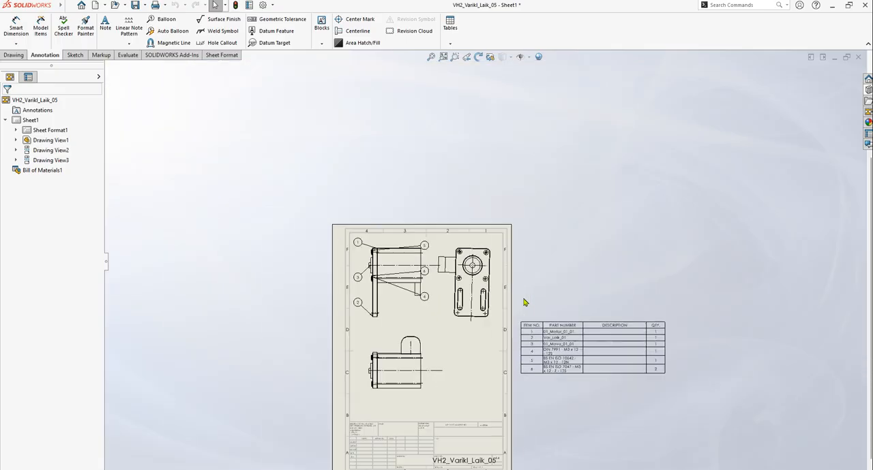
pyautogui.scroll(-1, 522, 305)
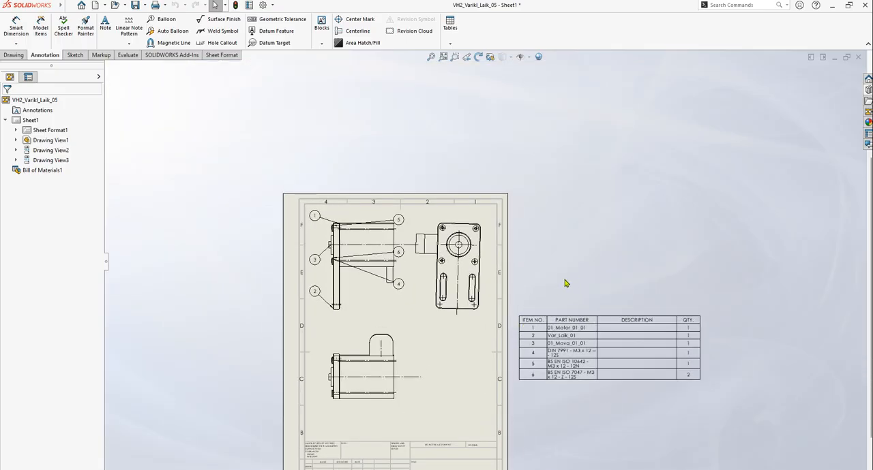
# Switch to the VH2_Varikl_Laik_05 assembly and delete the DIN 7991 M3 x 12 socket countersunk screw from the plate
pyautogui.hotkey('ctrl', 'Tab')
pyautogui.hotkey('ctrl', 'Tab')
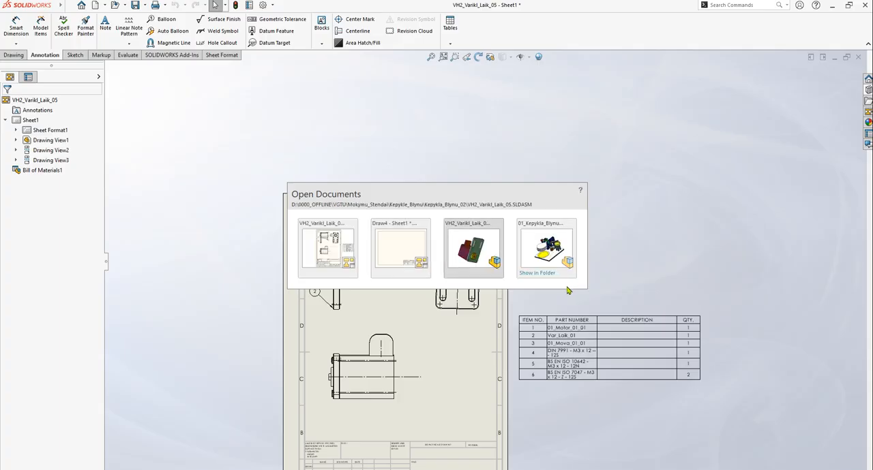
pyautogui.scroll(-2, 479, 273)
pyautogui.scroll(-3, 479, 273)
pyautogui.scroll(4, 471, 286)
pyautogui.scroll(-3, 382, 237)
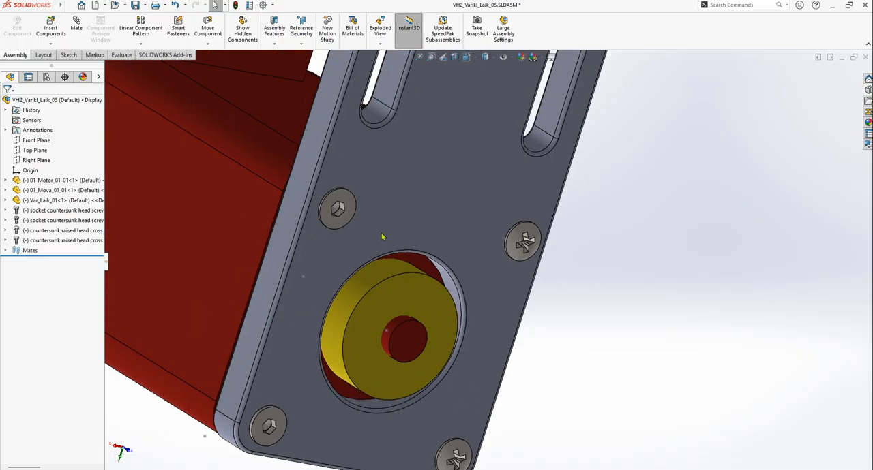
pyautogui.click(340, 220)
pyautogui.click(49, 213)
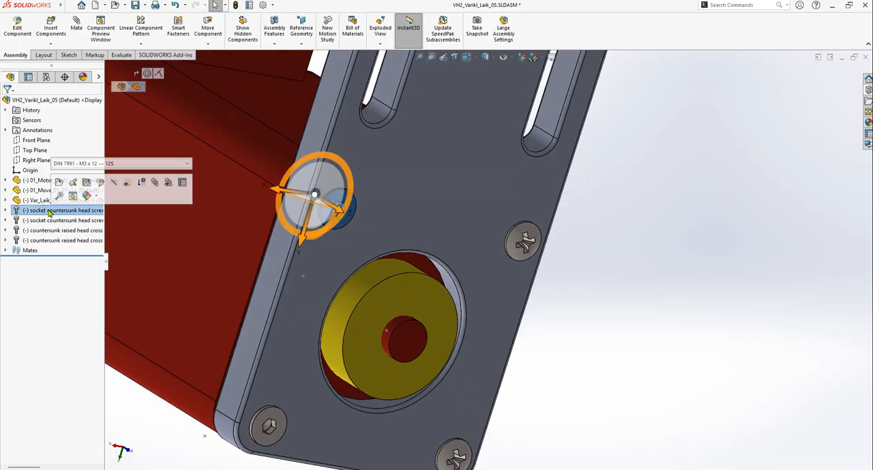
pyautogui.press('Delete')
pyautogui.click(502, 193)
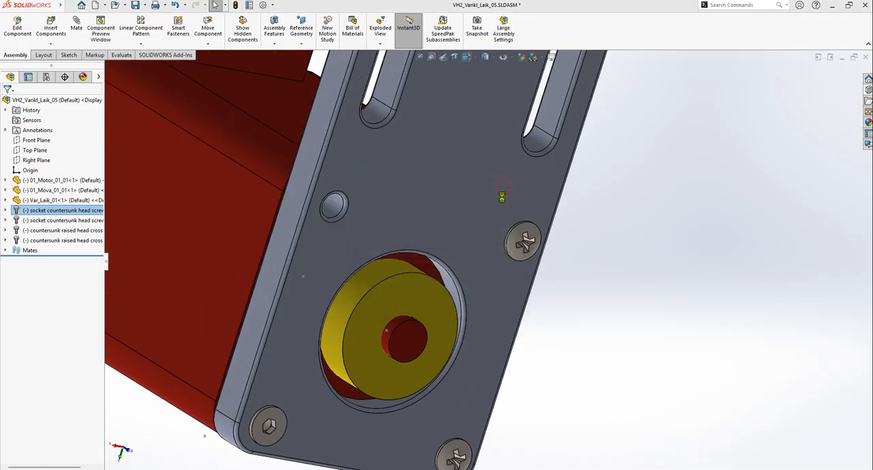
# Delete the BS EN ISO 10642 M3 x 12 socket countersunk screw from the plate's corner hole
pyautogui.click(262, 435)
pyautogui.click(61, 211)
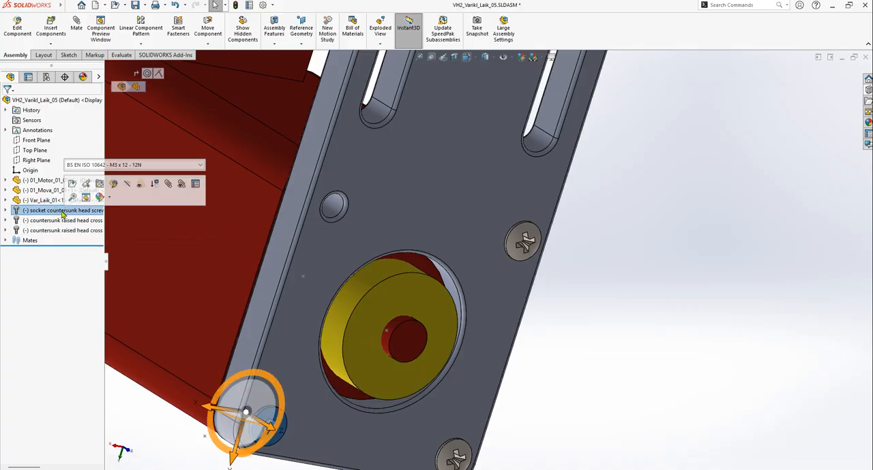
pyautogui.press('Delete')
pyautogui.click(485, 193)
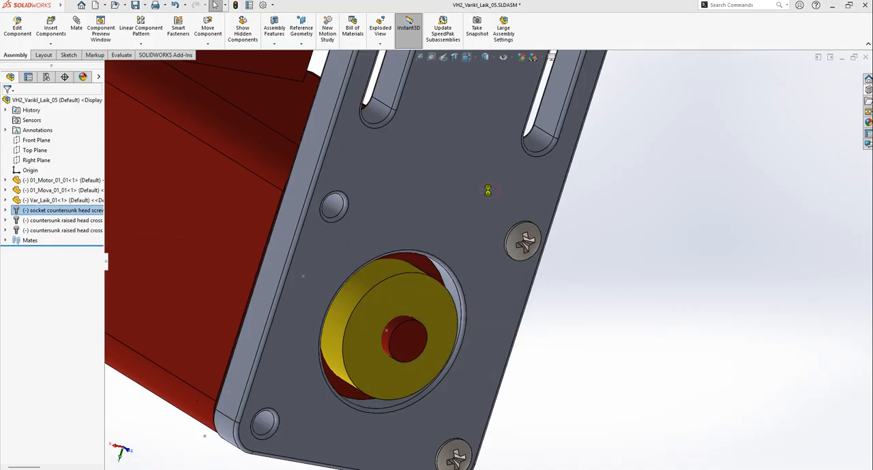
# Copy the countersunk raised head cross recess screw at the plate's corner and paste two copies into the assembly
pyautogui.scroll(3, 605, 306)
pyautogui.scroll(-4, 453, 375)
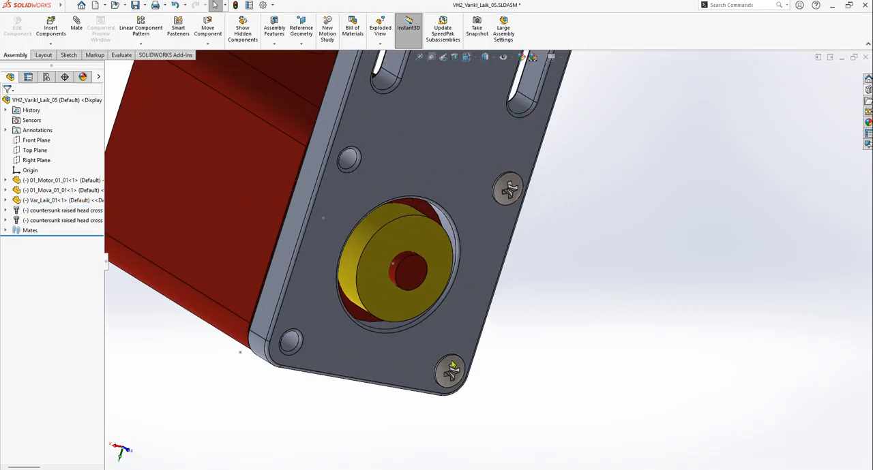
pyautogui.click(56, 211)
pyautogui.hotkey('ctrl', 'c')
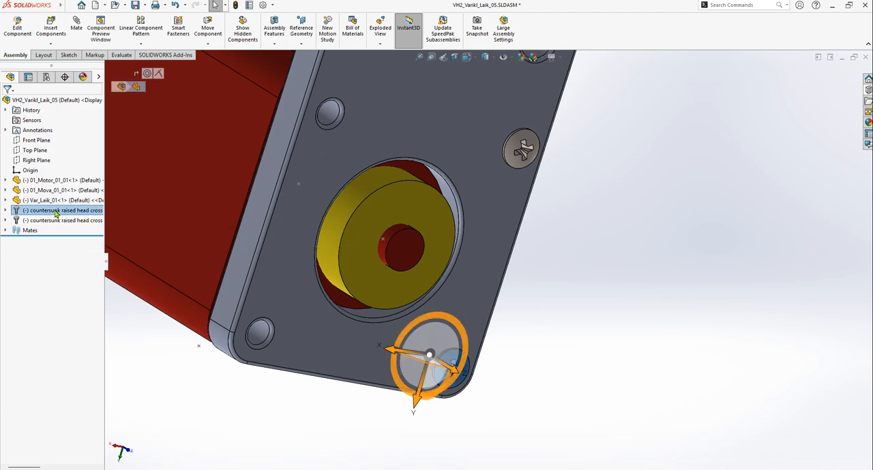
pyautogui.hotkey('ctrl', 'v')
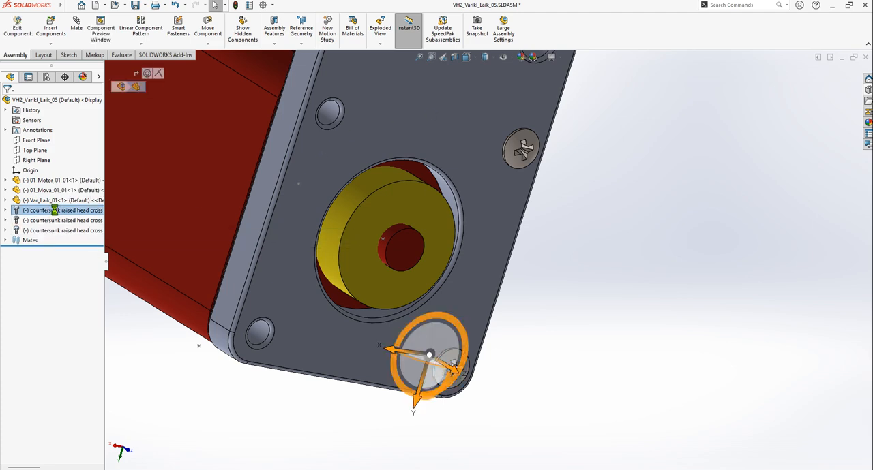
pyautogui.hotkey('ctrl', 'v')
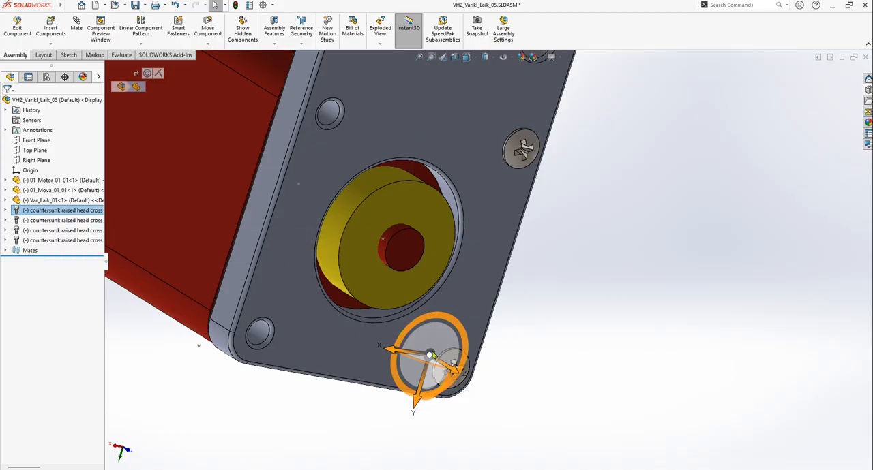
# Move one of the overlapping pasted screws along the Y axis so both copies sit separately outside the plate's corner
pyautogui.moveTo(394, 352); pyautogui.dragTo(340, 305)
pyautogui.click(553, 309)
pyautogui.scroll(5, 503, 354)
pyautogui.scroll(-2, 503, 355)
pyautogui.scroll(-4, 470, 266)
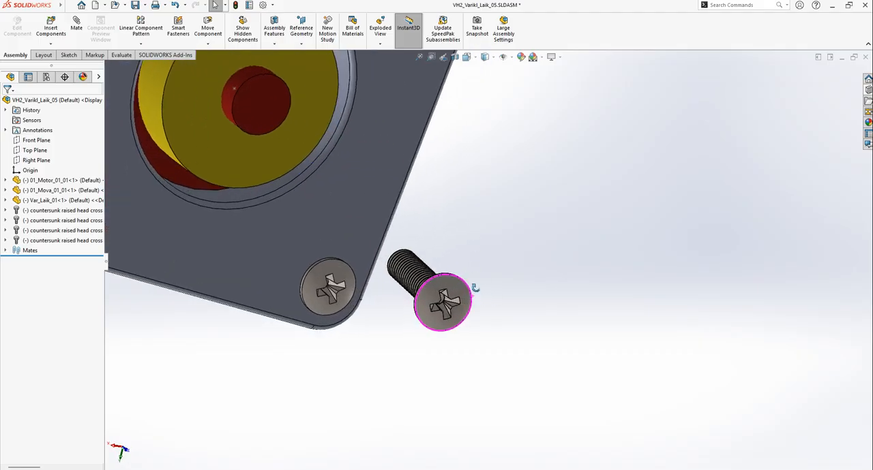
pyautogui.click(76, 242)
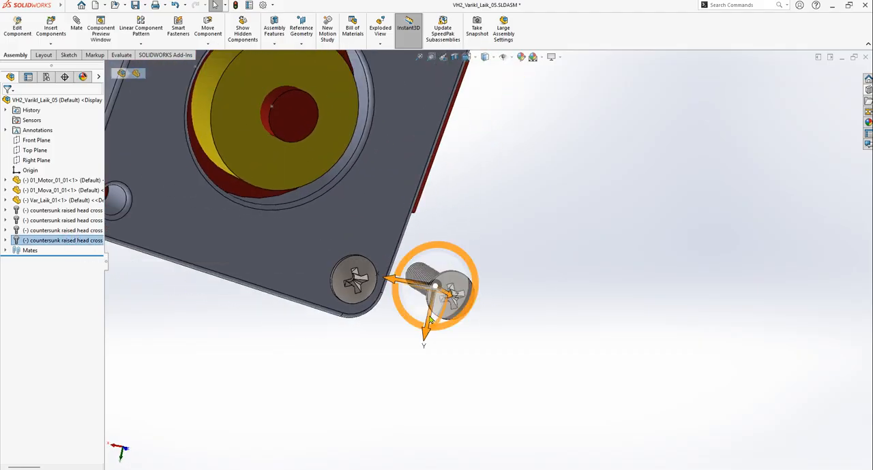
pyautogui.moveTo(422, 334); pyautogui.dragTo(408, 406)
pyautogui.click(548, 308)
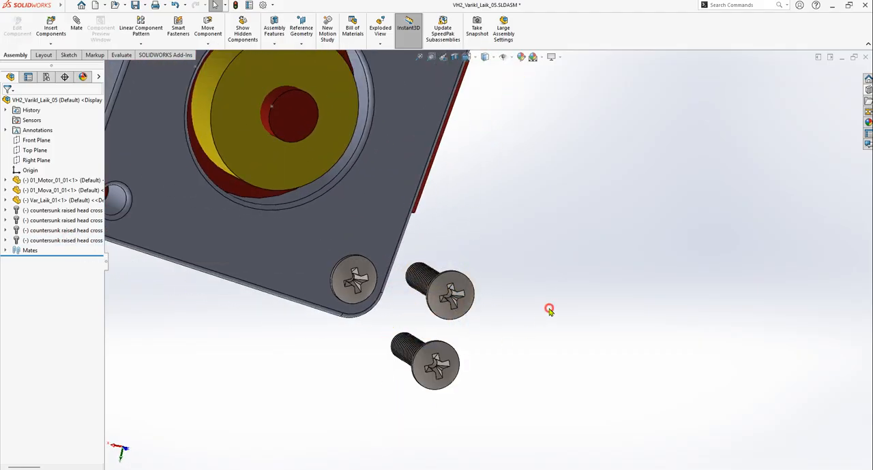
# Add a concentric mate between the head edge of the upper loose screw and the empty lower corner hole of the plate
pyautogui.scroll(5, 537, 329)
pyautogui.scroll(3, 537, 330)
pyautogui.scroll(-8, 497, 366)
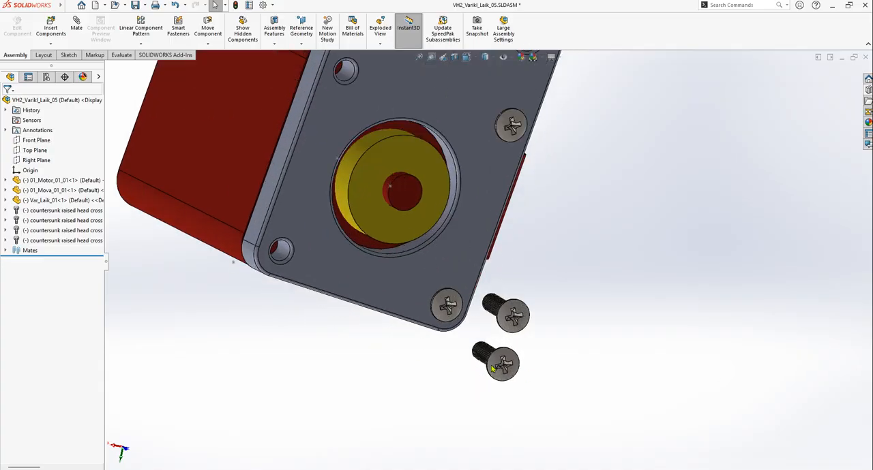
pyautogui.moveTo(563, 236); pyautogui.dragTo(610, 234, button='middle')
pyautogui.scroll(3, 611, 234)
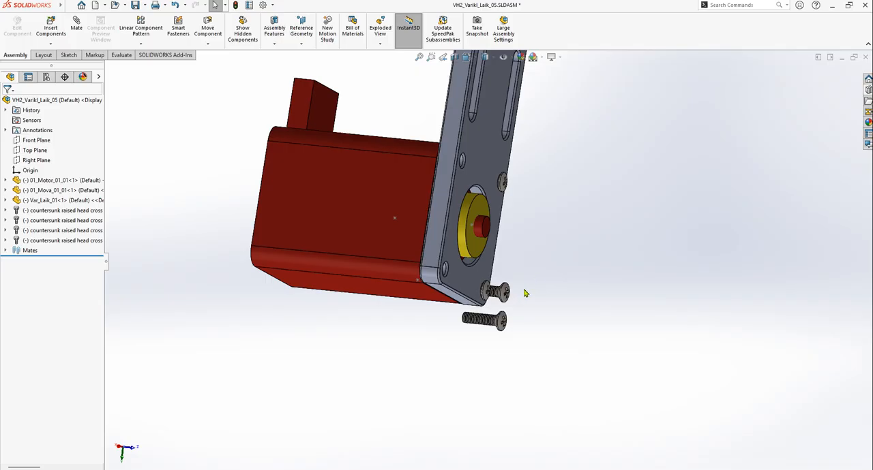
pyautogui.scroll(-6, 521, 293)
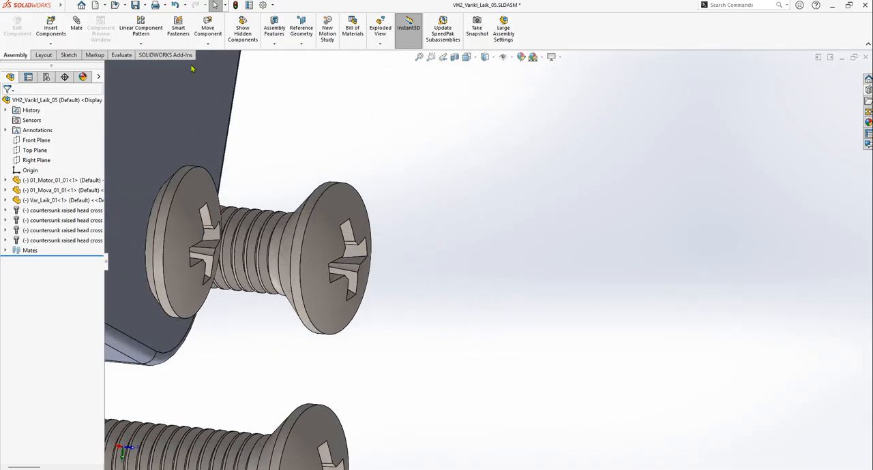
pyautogui.click(77, 26)
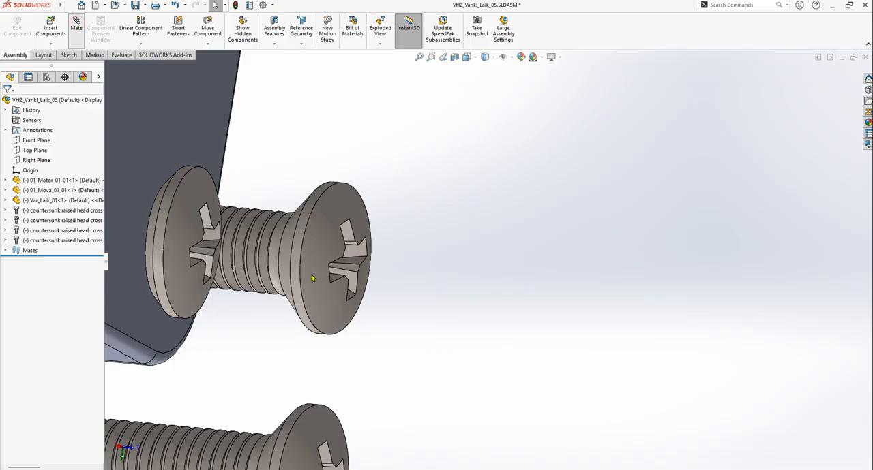
pyautogui.click(302, 251)
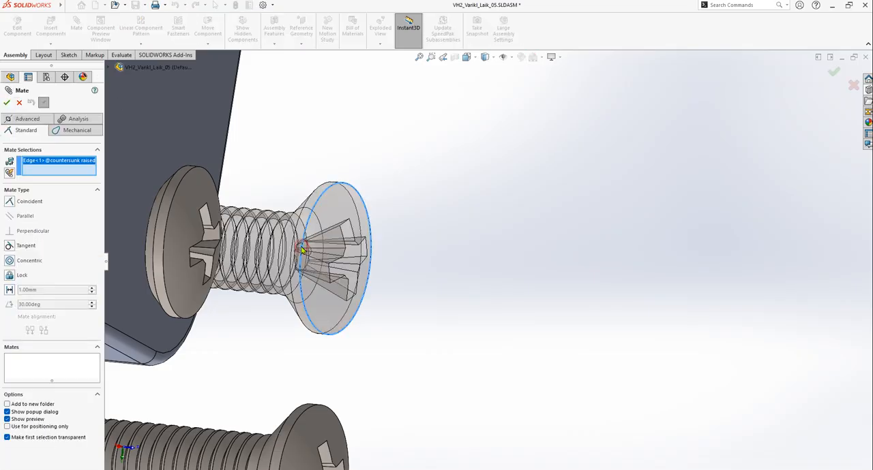
pyautogui.scroll(8, 312, 257)
pyautogui.scroll(-10, 436, 252)
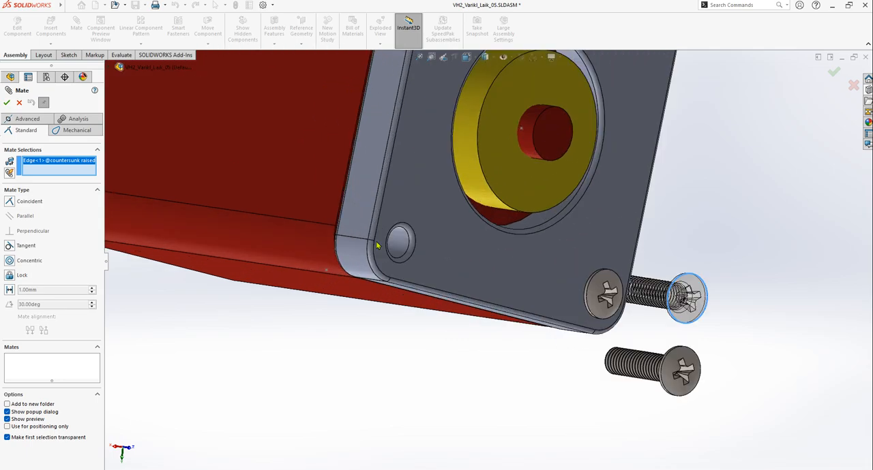
pyautogui.click(455, 254)
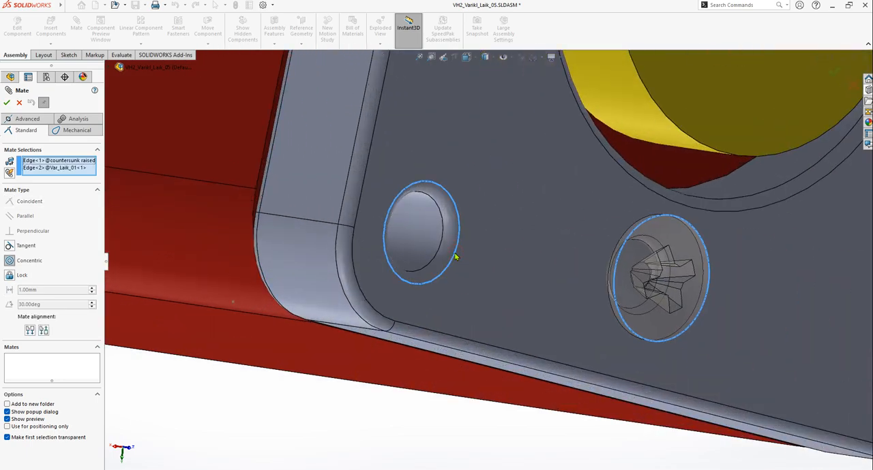
pyautogui.click(520, 285)
# Seat that screw with a coincident mate between its conical head face and the outer edge of the lower corner hole
pyautogui.scroll(5, 518, 288)
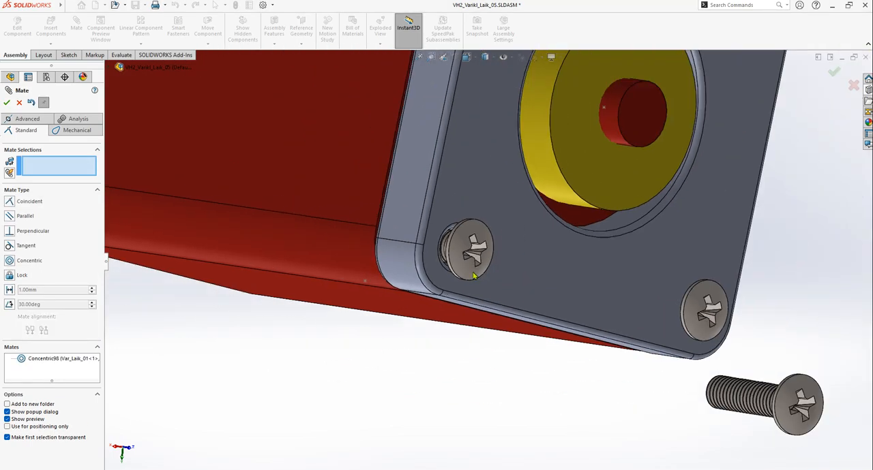
pyautogui.scroll(-10, 477, 240)
pyautogui.scroll(5, 477, 240)
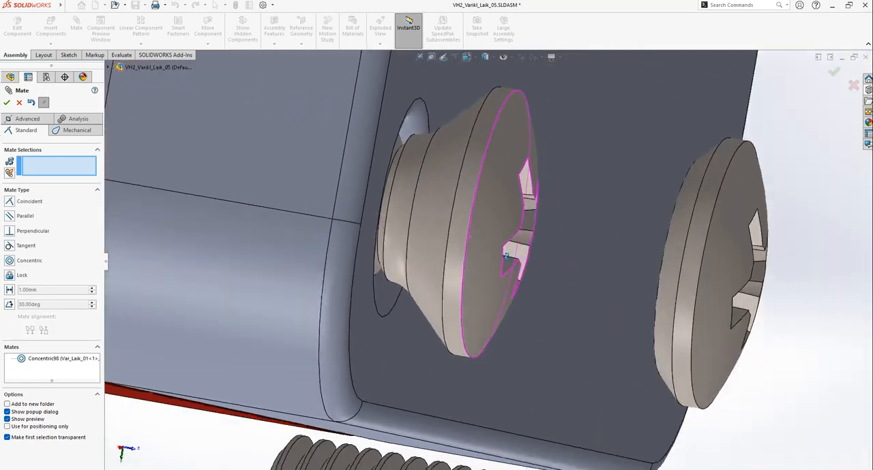
pyautogui.click(458, 174)
pyautogui.scroll(-6, 449, 148)
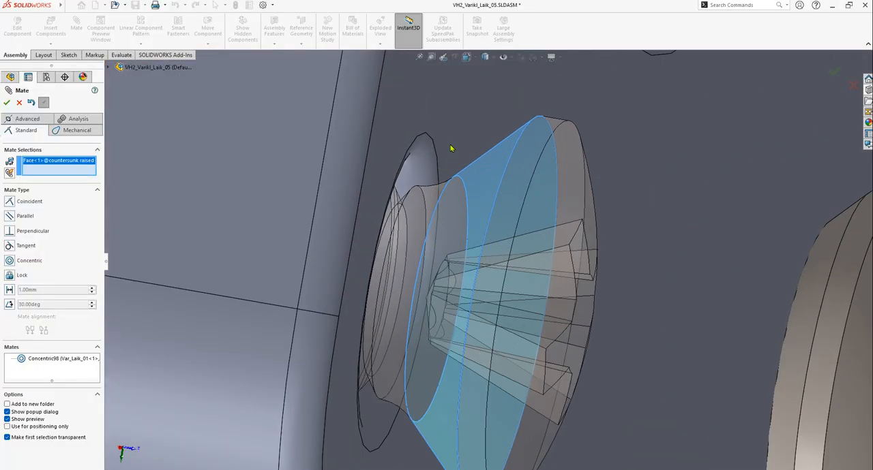
pyautogui.click(423, 157)
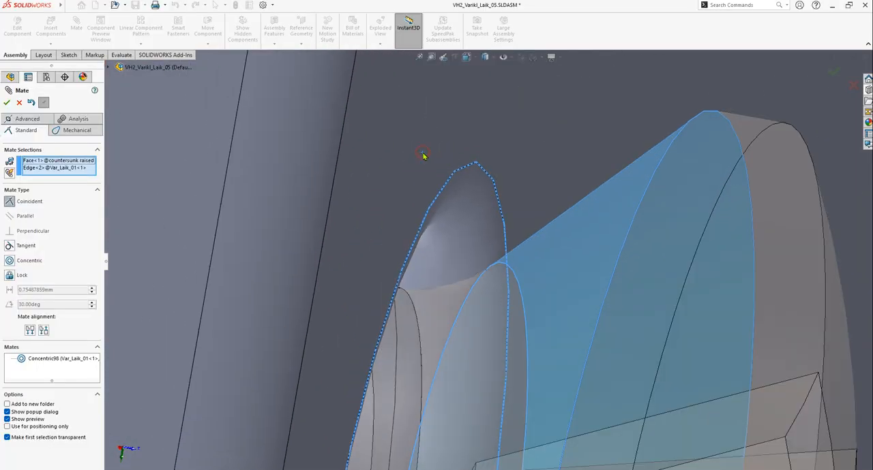
pyautogui.click(410, 132)
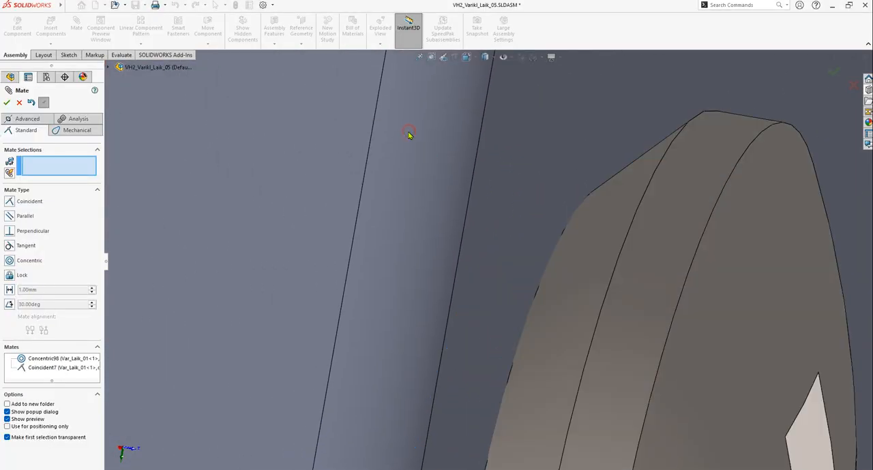
# Add a concentric mate between the remaining loose screw's head edge and the plate's last empty hole above the pulley opening
pyautogui.scroll(3, 561, 255)
pyautogui.scroll(5, 563, 321)
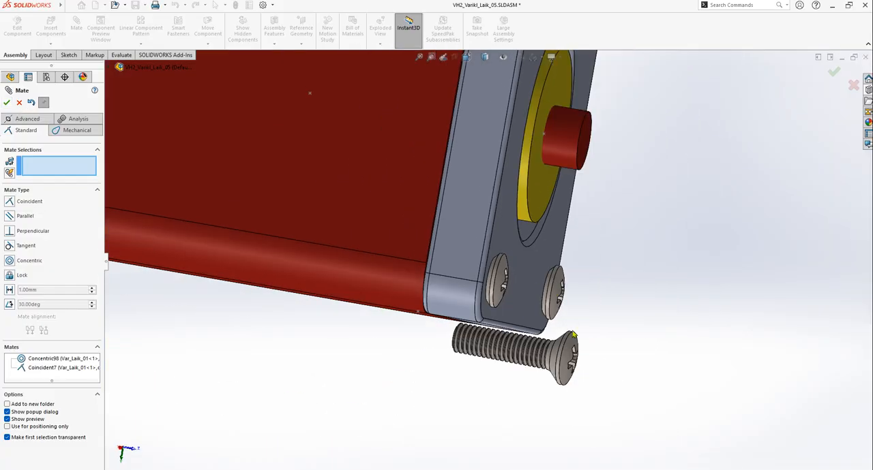
pyautogui.scroll(-5, 504, 329)
pyautogui.scroll(-4, 521, 329)
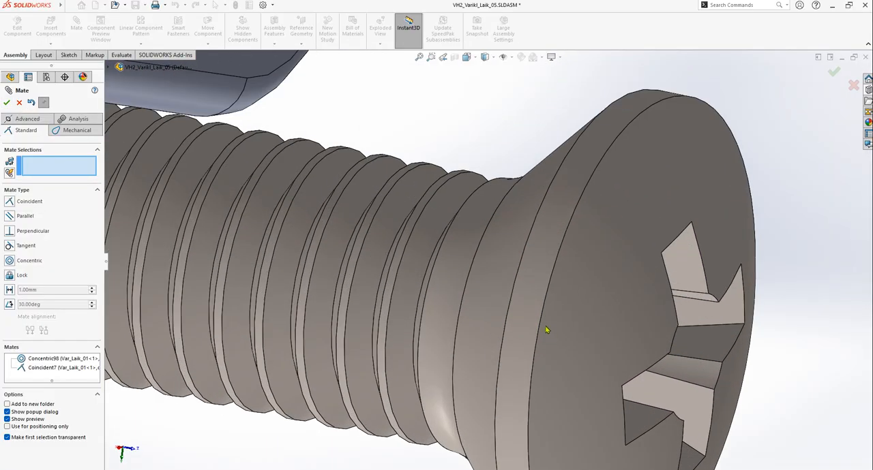
pyautogui.click(542, 308)
pyautogui.scroll(5, 545, 312)
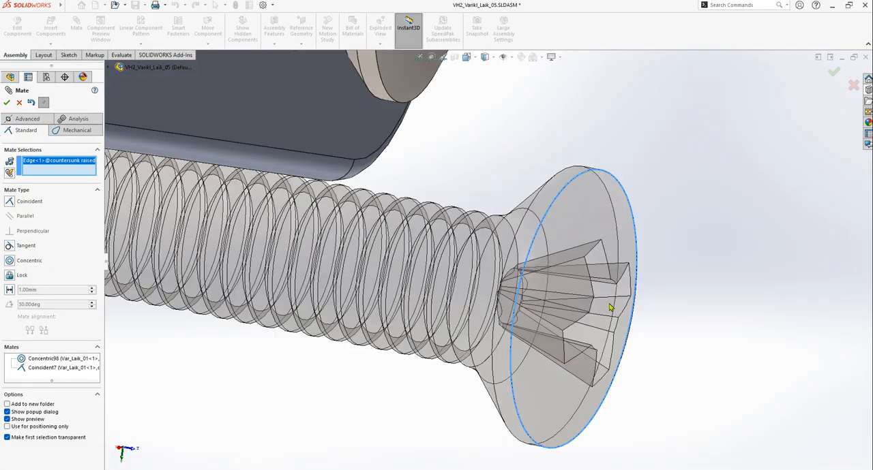
pyautogui.scroll(3, 487, 156)
pyautogui.scroll(-10, 453, 224)
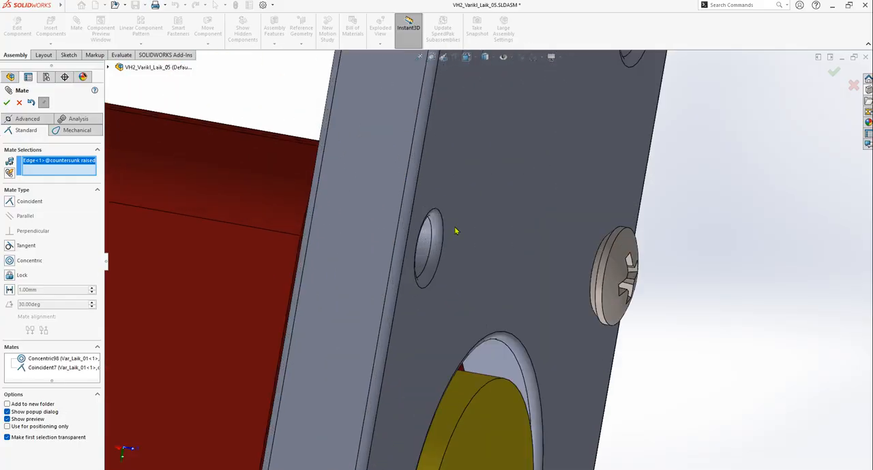
pyautogui.click(447, 235)
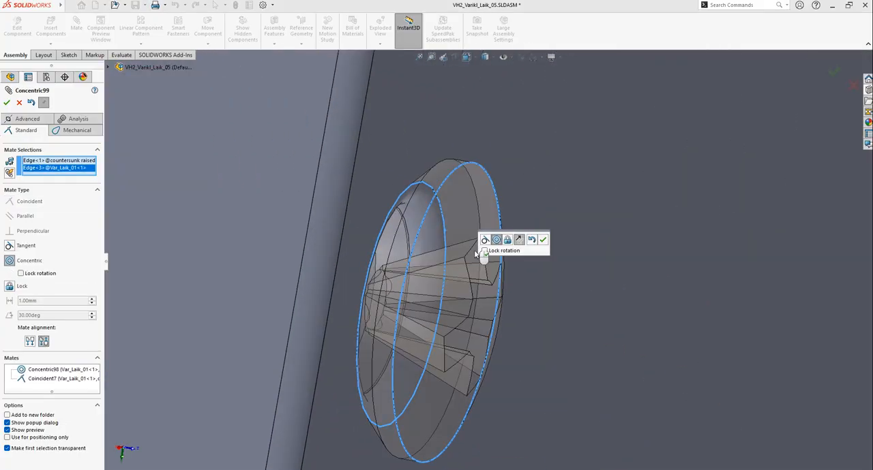
pyautogui.click(543, 236)
# Pull the last screw partly out of its hole and mate its conical head face coincident with the hole's outer edge
pyautogui.moveTo(433, 275); pyautogui.dragTo(522, 278)
pyautogui.click(466, 246)
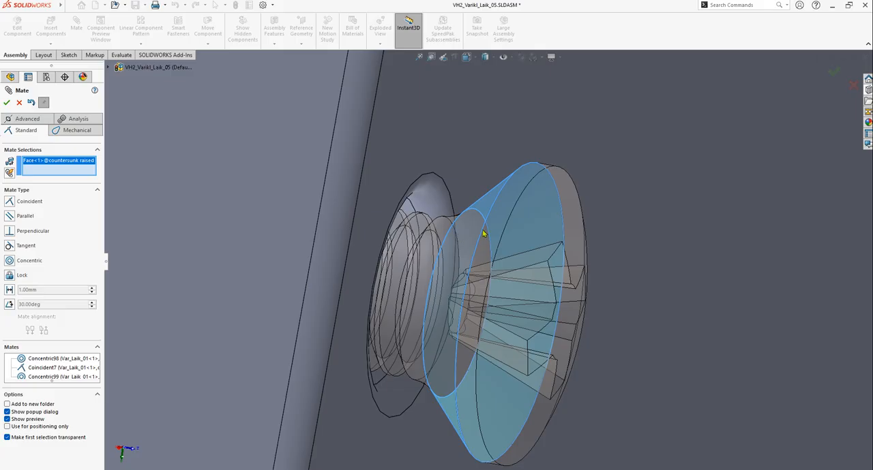
pyautogui.scroll(-5, 468, 235)
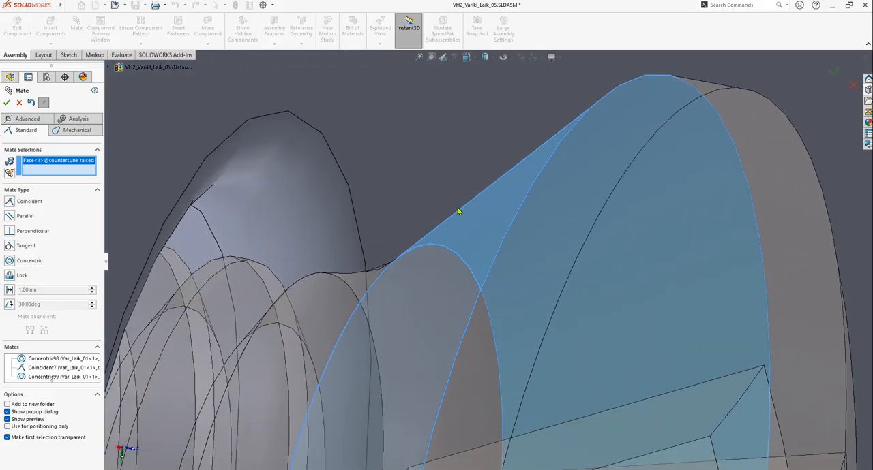
pyautogui.click(348, 188)
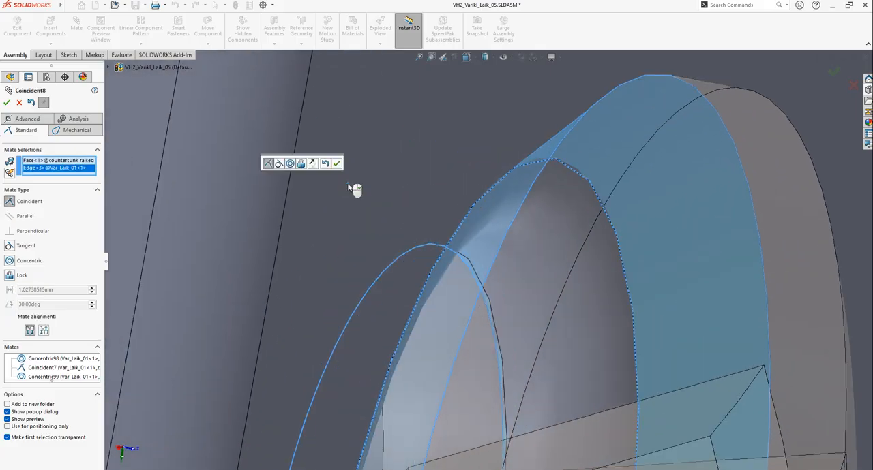
pyautogui.click(335, 165)
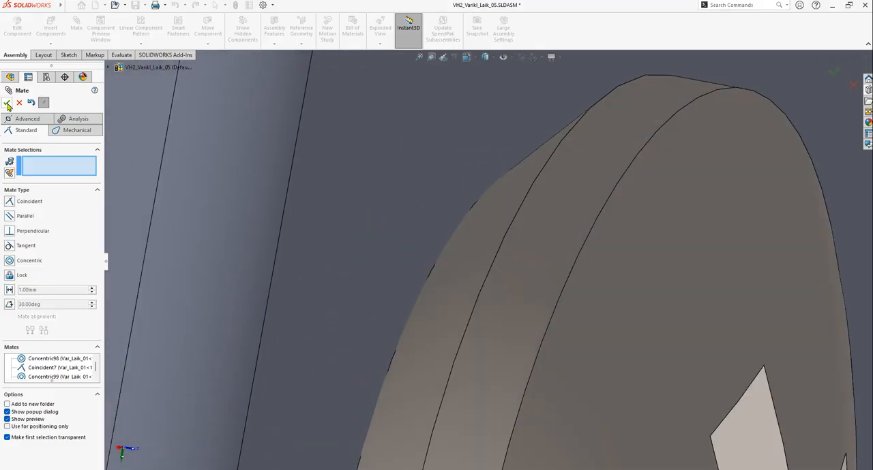
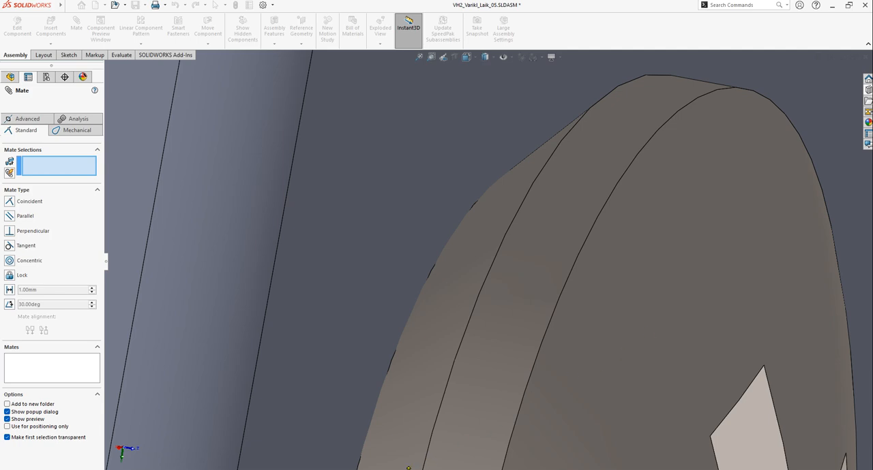
# Slide the yellow pulley away from the plate and motor shaft and inspect the four seated screws
pyautogui.scroll(11, 565, 417)
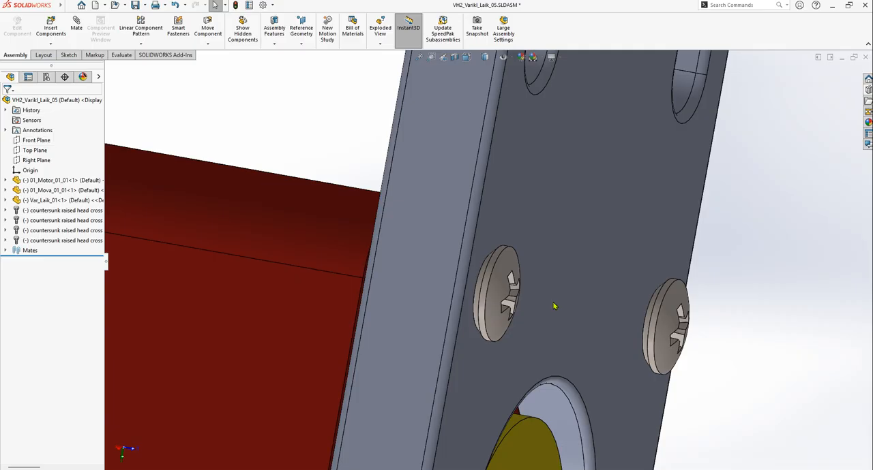
pyautogui.scroll(8, 553, 306)
pyautogui.moveTo(548, 331); pyautogui.dragTo(525, 323, button='middle')
pyautogui.scroll(-8, 522, 319)
pyautogui.moveTo(441, 219); pyautogui.dragTo(865, 181)
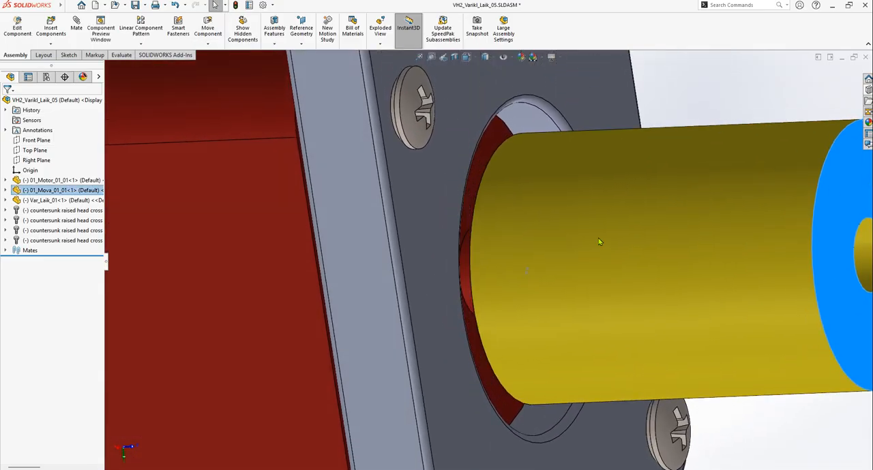
pyautogui.scroll(2, 594, 262)
pyautogui.click(616, 347)
pyautogui.moveTo(616, 347); pyautogui.dragTo(523, 257, button='middle')
pyautogui.moveTo(467, 195); pyautogui.dragTo(590, 185)
pyautogui.scroll(3, 471, 276)
pyautogui.scroll(2, 396, 273)
pyautogui.scroll(-2, 387, 247)
pyautogui.moveTo(412, 229); pyautogui.dragTo(302, 254)
pyautogui.keyDown('ctrl'); pyautogui.moveTo(262, 256); pyautogui.dragTo(260, 227, button='middle'); pyautogui.keyUp('ctrl')
pyautogui.click(565, 300)
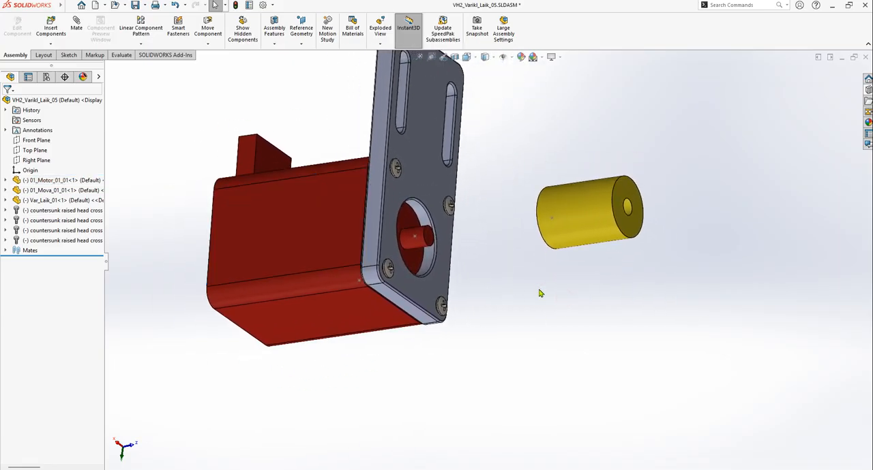
# Examine the motor assembly, and check how its drawing views, balloons and bill of materials have updated
pyautogui.click(280, 215)
pyautogui.scroll(-2, 341, 249)
pyautogui.click(523, 149)
pyautogui.scroll(2, 408, 243)
pyautogui.moveTo(407, 243); pyautogui.dragTo(420, 260, button='middle')
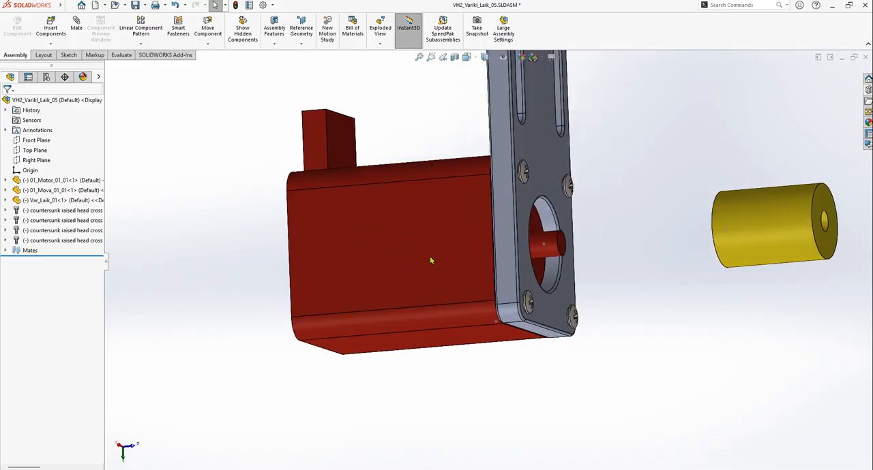
pyautogui.scroll(-4, 420, 259)
pyautogui.scroll(5, 504, 257)
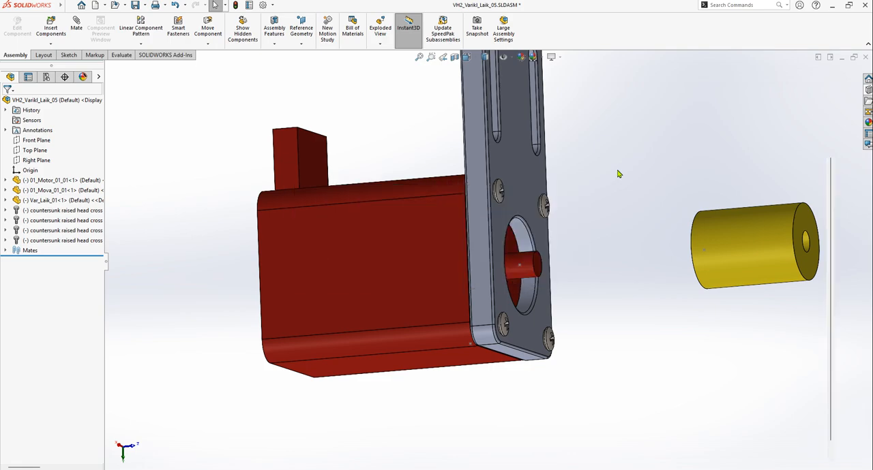
pyautogui.hotkey('ctrl', 'Tab')
pyautogui.scroll(3, 455, 292)
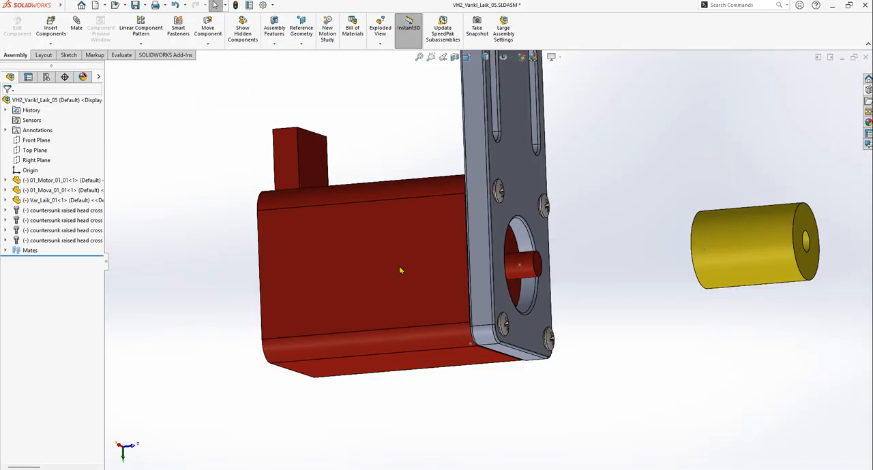
# Return to the assembly and move the pulley back close to the motor shaft
pyautogui.moveTo(400, 270); pyautogui.dragTo(252, 285)
pyautogui.moveTo(716, 258)
pyautogui.mouseDown()
pyautogui.moveTo(548, 276)
pyautogui.moveTo(390, 276)
pyautogui.mouseUp()
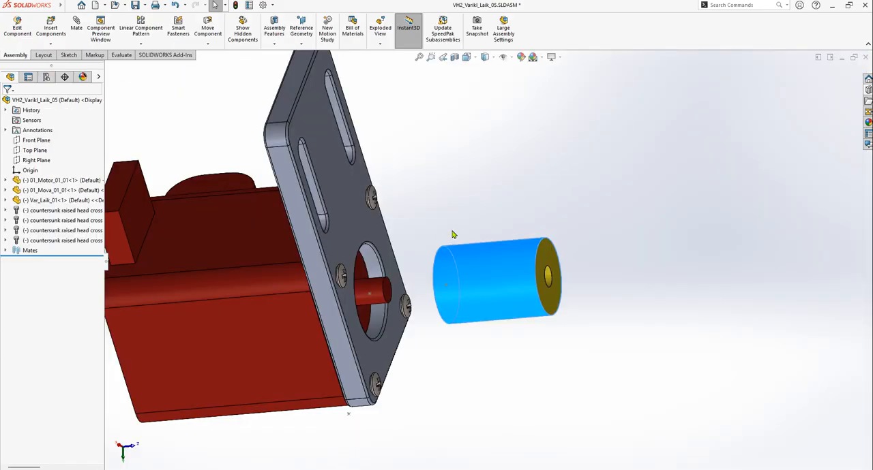
pyautogui.scroll(2, 453, 233)
pyautogui.scroll(-1, 325, 246)
pyautogui.moveTo(284, 329)
pyautogui.mouseDown()
pyautogui.moveTo(338, 310)
pyautogui.moveTo(331, 327)
pyautogui.moveTo(354, 298)
pyautogui.moveTo(324, 296)
pyautogui.mouseUp()
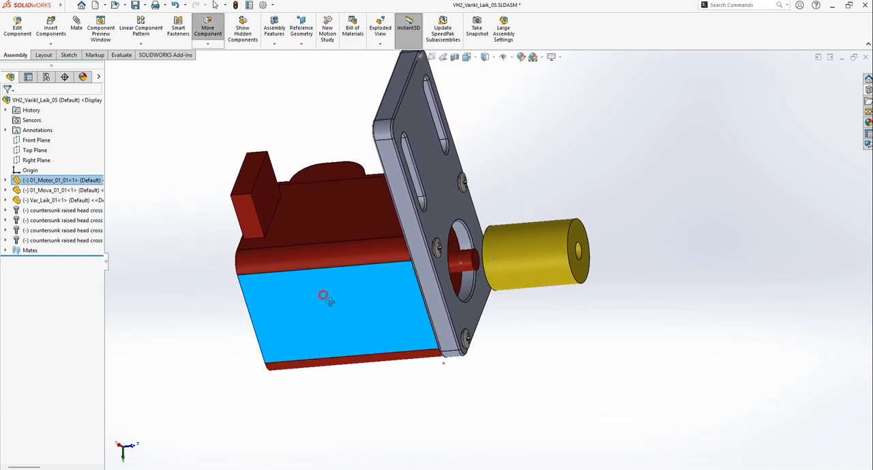
# Fix the motor in place with a coincident mate between its origin and the assembly origin, axes aligned
pyautogui.click(61, 180)
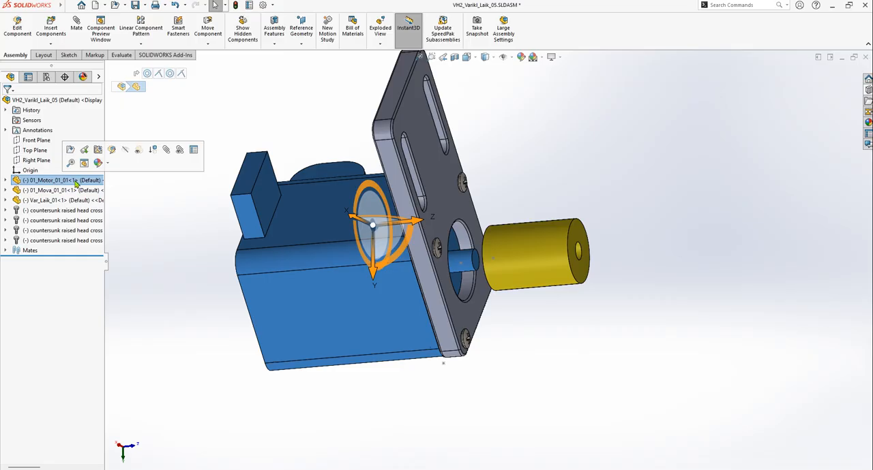
pyautogui.click(156, 228)
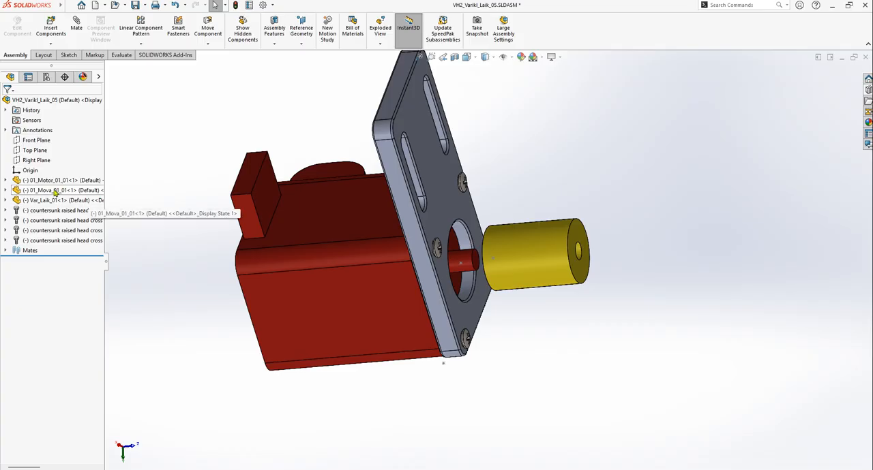
pyautogui.click(6, 181)
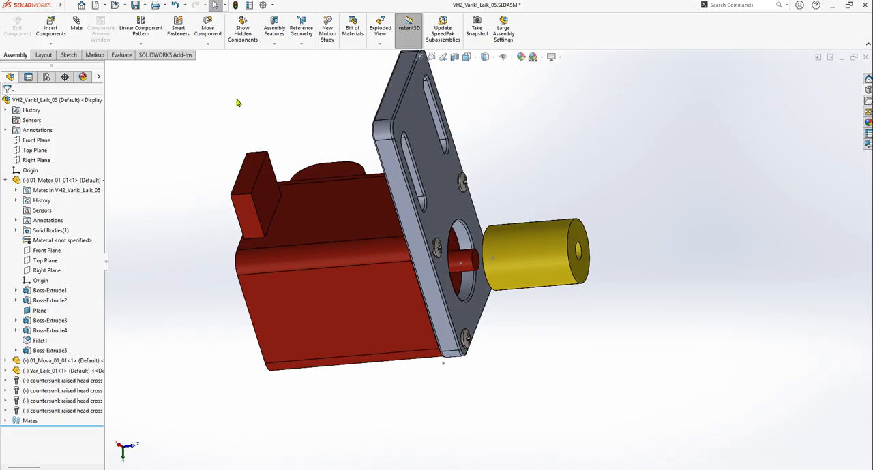
pyautogui.click(30, 282)
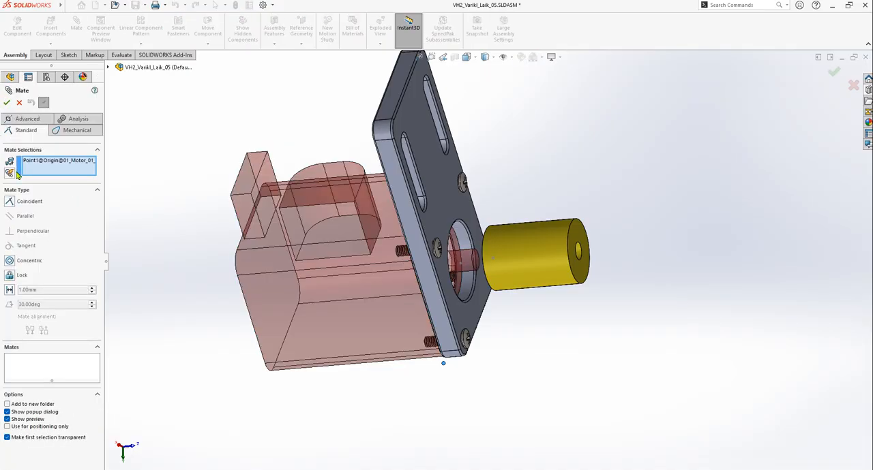
pyautogui.click(107, 68)
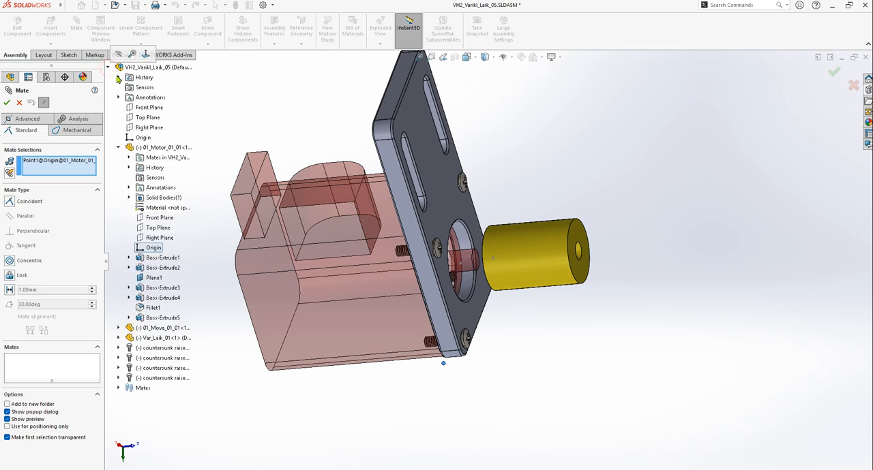
pyautogui.click(132, 139)
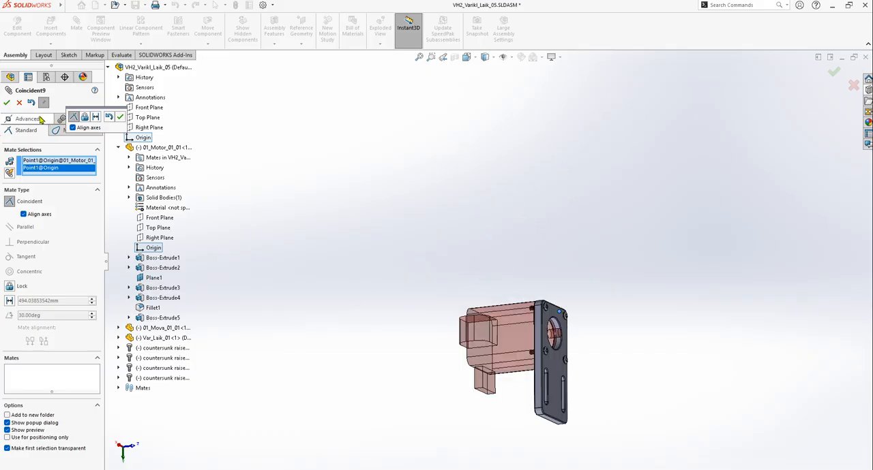
pyautogui.click(6, 102)
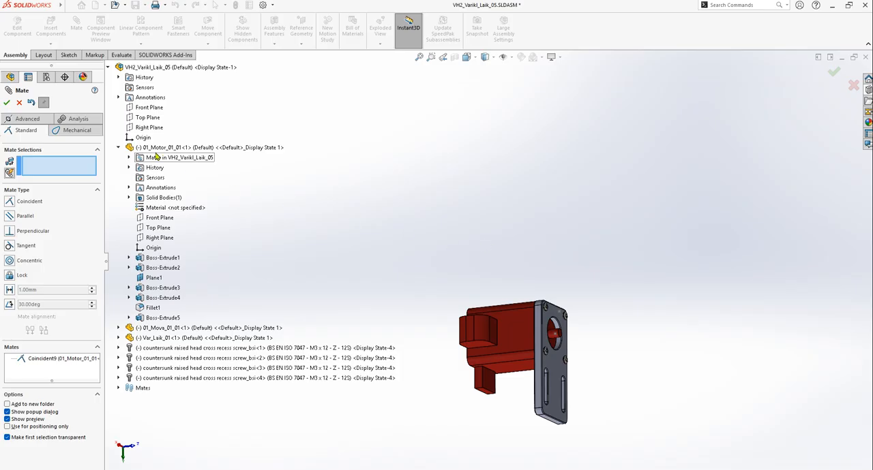
pyautogui.click(6, 103)
pyautogui.click(400, 164)
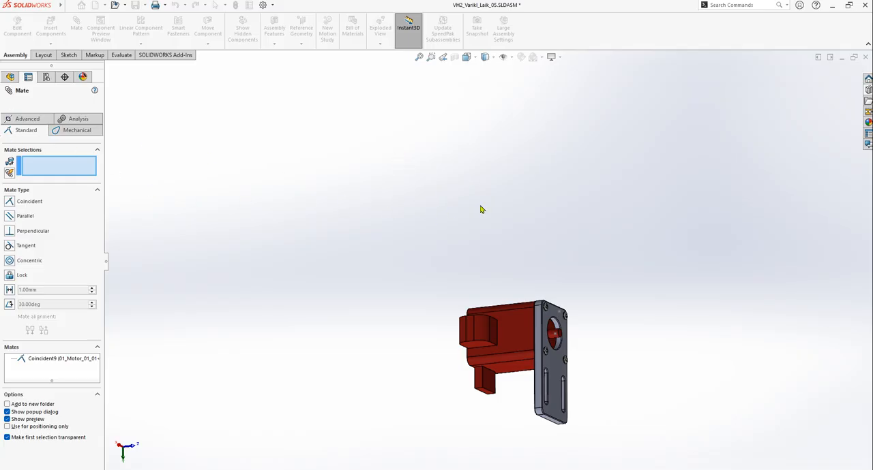
pyautogui.click(352, 194)
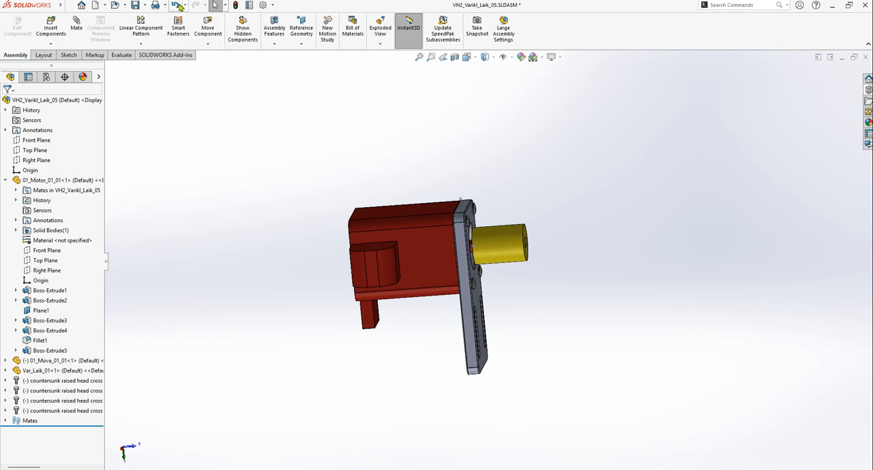
# Switch to the VH2_Varikl_Laik_05 drawing and move the front and side views back onto the upper part of the sheet
pyautogui.click(69, 6)
pyautogui.click(39, 14)
pyautogui.click(162, 8)
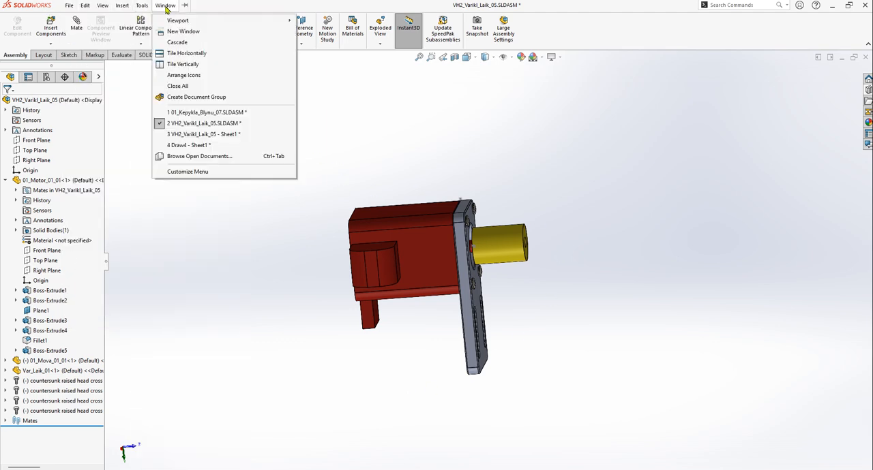
pyautogui.click(196, 134)
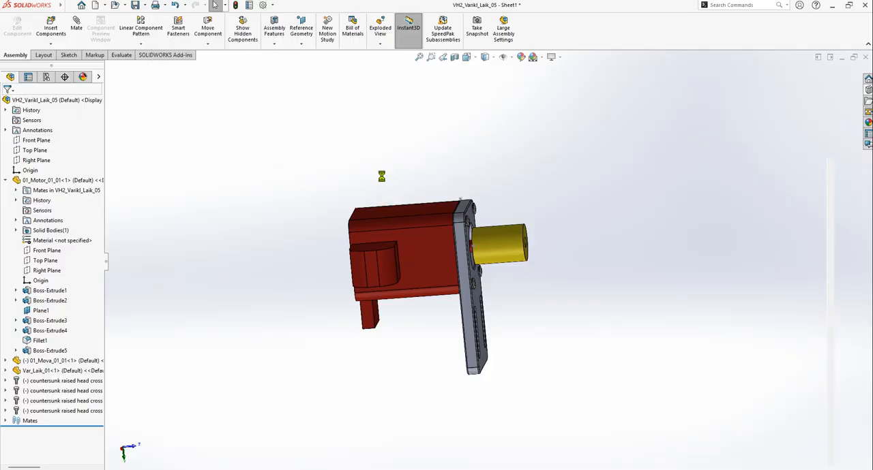
pyautogui.scroll(-3, 535, 268)
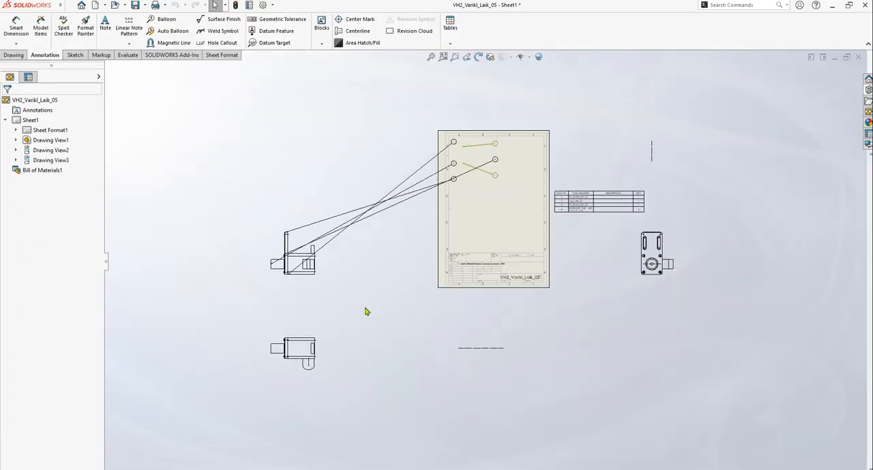
pyautogui.moveTo(304, 274)
pyautogui.mouseDown()
pyautogui.moveTo(407, 264)
pyautogui.moveTo(482, 198)
pyautogui.moveTo(484, 186)
pyautogui.mouseUp()
pyautogui.moveTo(643, 183); pyautogui.dragTo(513, 178)
# Move the remaining projected view onto the sheet, directly below the front view
pyautogui.click(478, 347)
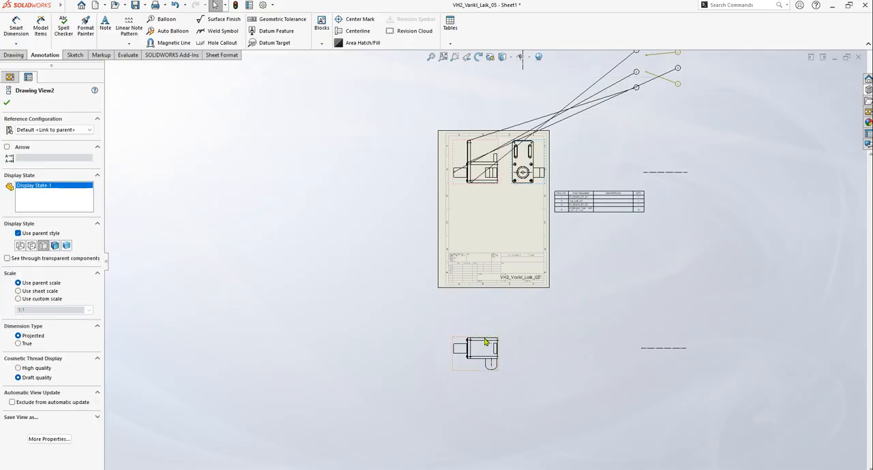
pyautogui.moveTo(488, 335); pyautogui.dragTo(487, 203)
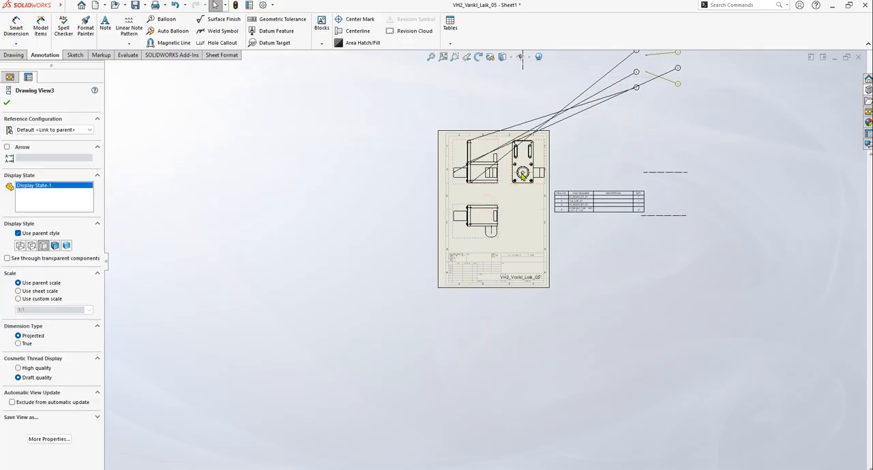
pyautogui.scroll(4, 535, 197)
pyautogui.scroll(2, 542, 219)
pyautogui.click(551, 230)
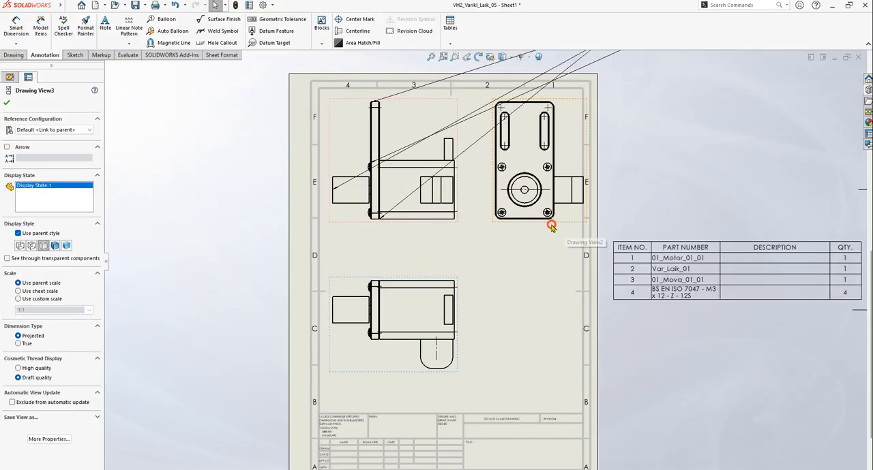
pyautogui.scroll(1, 413, 229)
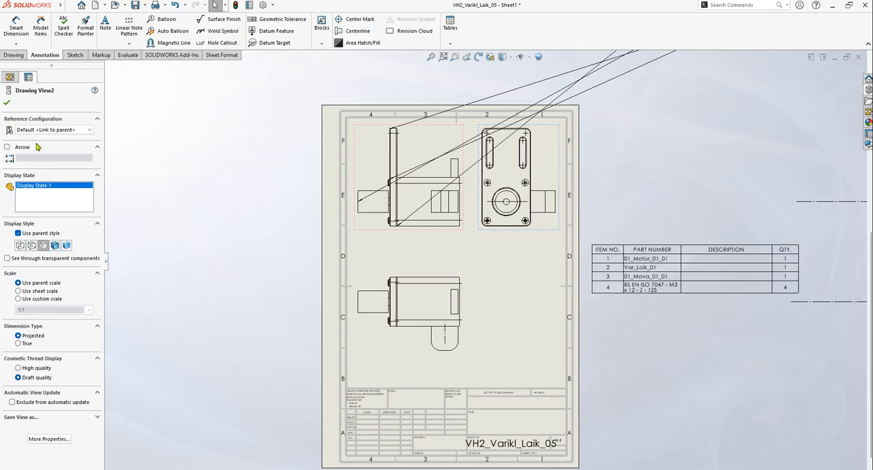
pyautogui.click(7, 103)
# Delete all the displaced balloons together with their leaders and magnetic lines outside the sheet
pyautogui.scroll(-3, 477, 225)
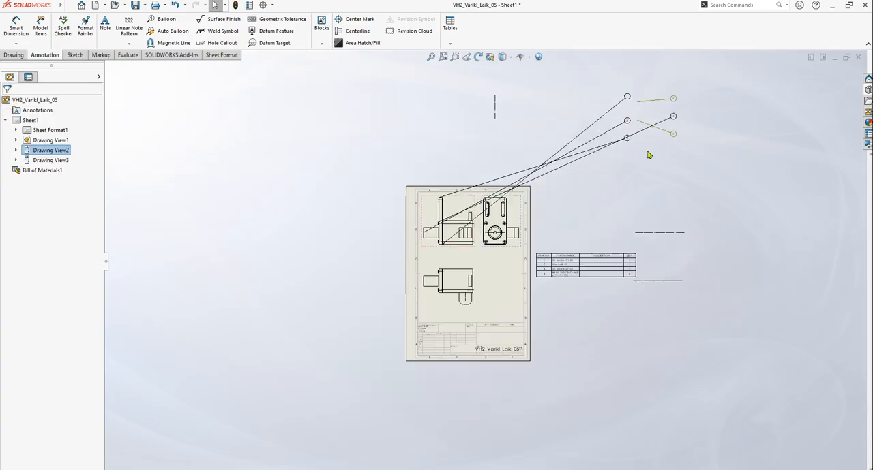
pyautogui.click(674, 117)
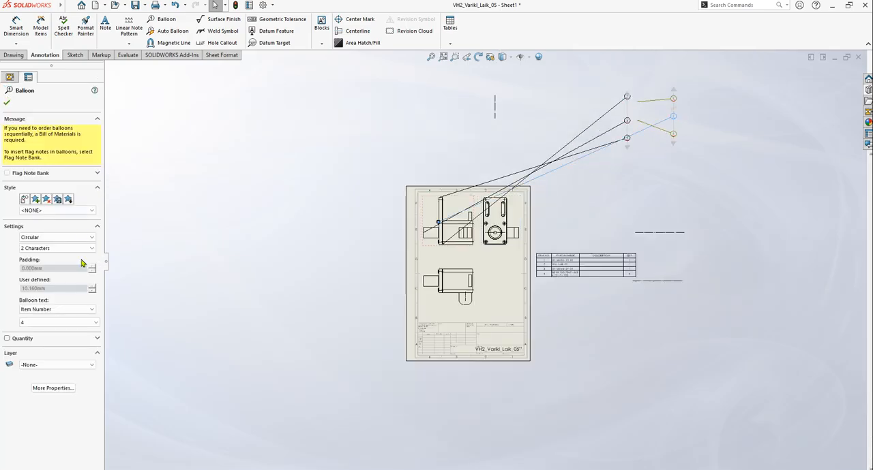
pyautogui.click(691, 129)
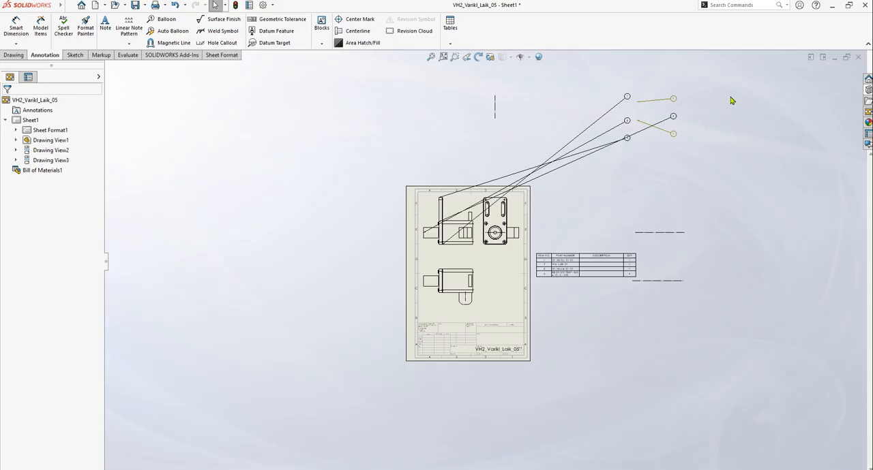
pyautogui.moveTo(727, 85); pyautogui.dragTo(581, 171)
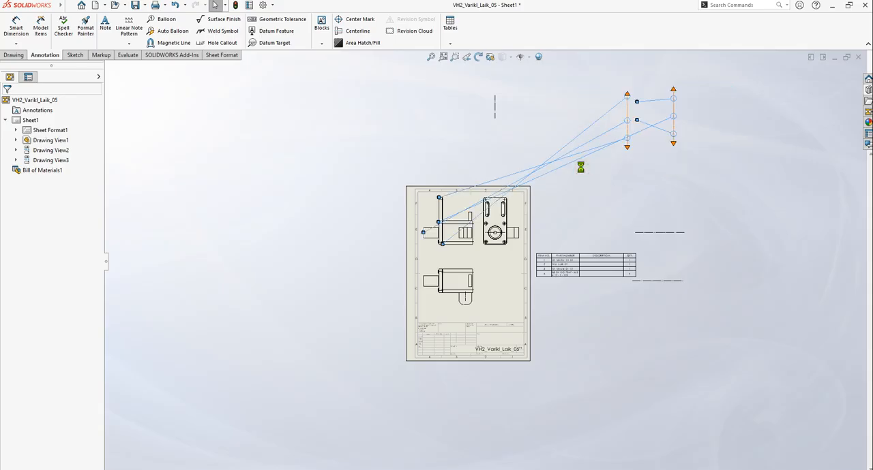
pyautogui.press('Delete')
# Delete the stray centerlines left outside the sheet above the views and beside the bill of materials
pyautogui.scroll(-3, 538, 255)
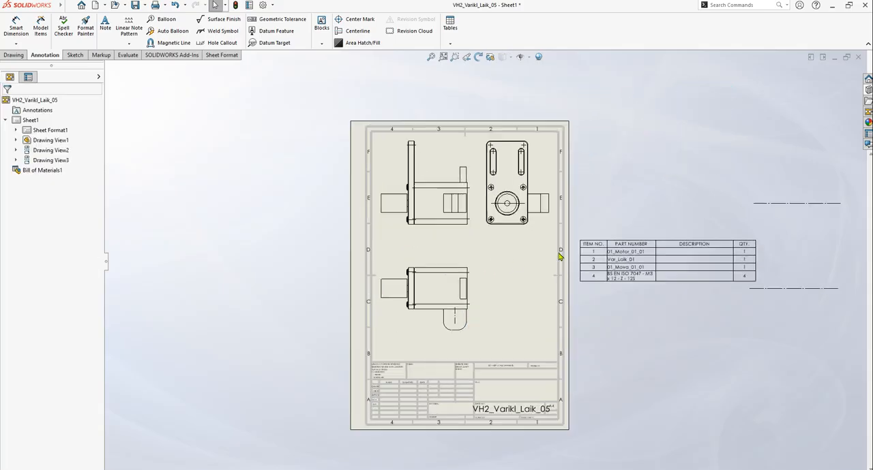
pyautogui.scroll(2, 486, 262)
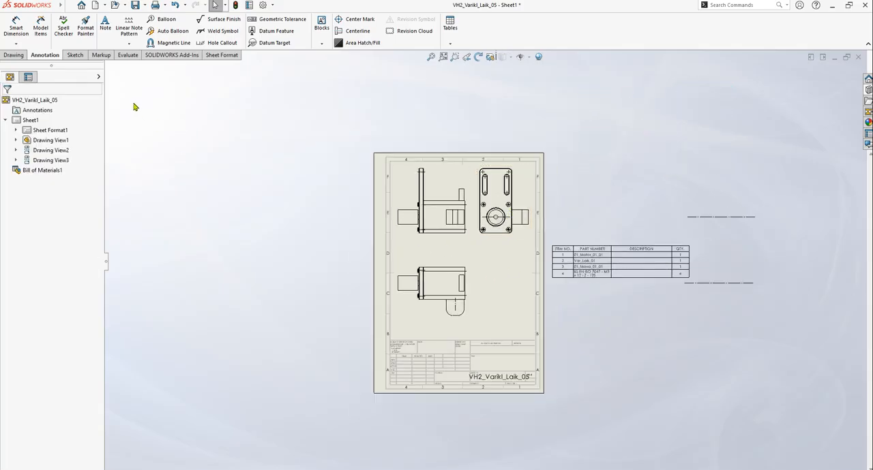
pyautogui.moveTo(542, 83); pyautogui.dragTo(385, 174)
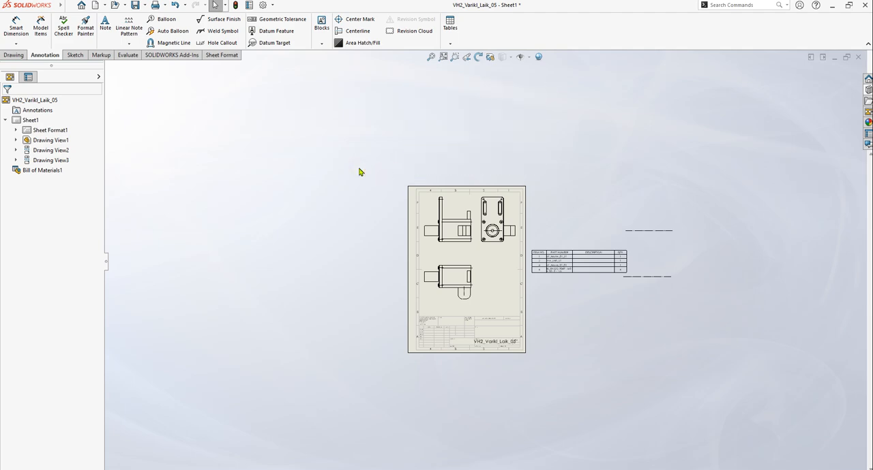
pyautogui.scroll(-2, 509, 210)
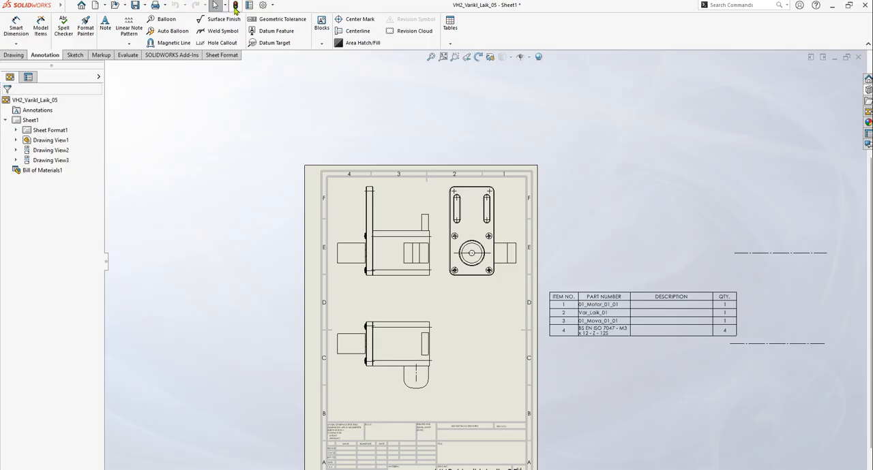
pyautogui.moveTo(853, 207); pyautogui.dragTo(714, 278)
pyautogui.press('Delete')
# Auto-balloon all three drawing views with magnetic lines and edge-attached leaders, without ignoring multiple instances
pyautogui.scroll(6, 552, 259)
pyautogui.scroll(-6, 502, 187)
pyautogui.scroll(-2, 457, 360)
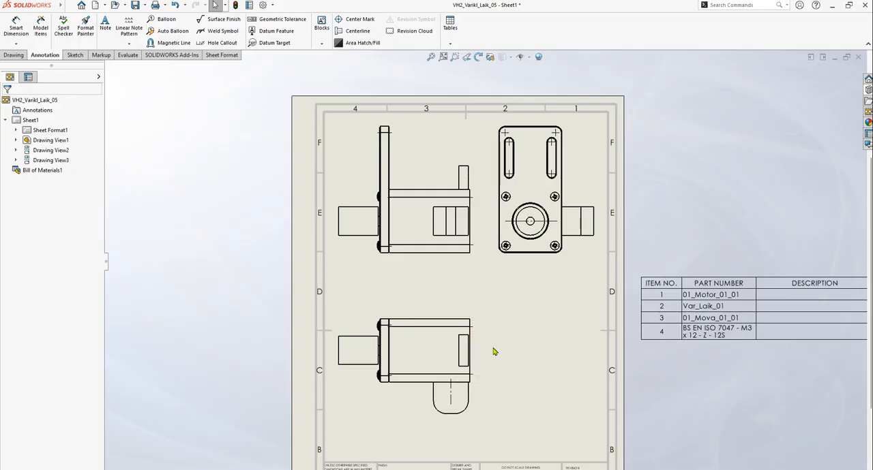
pyautogui.click(163, 31)
pyautogui.click(457, 262)
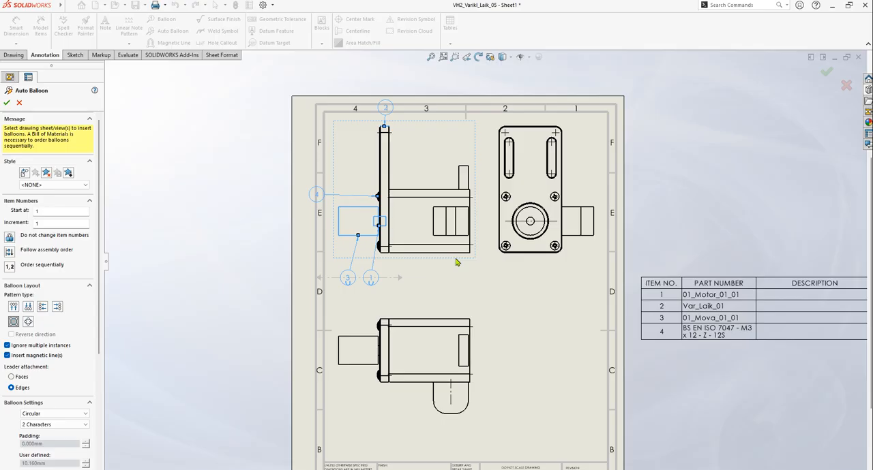
pyautogui.click(511, 260)
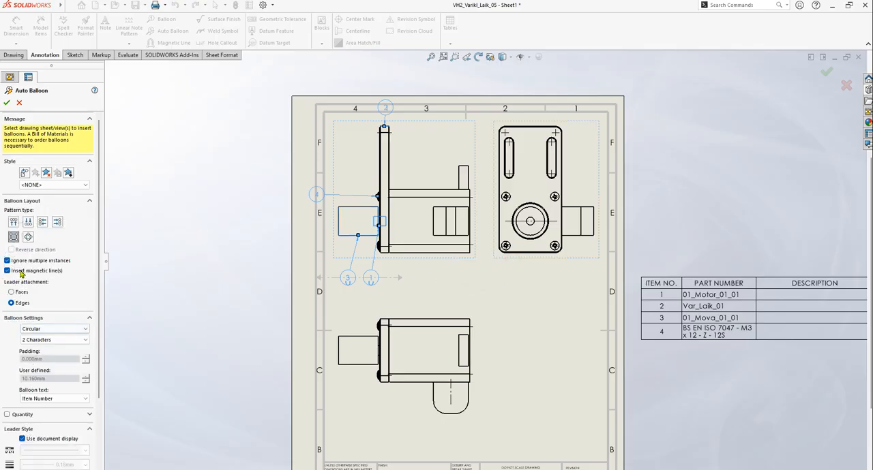
pyautogui.click(7, 260)
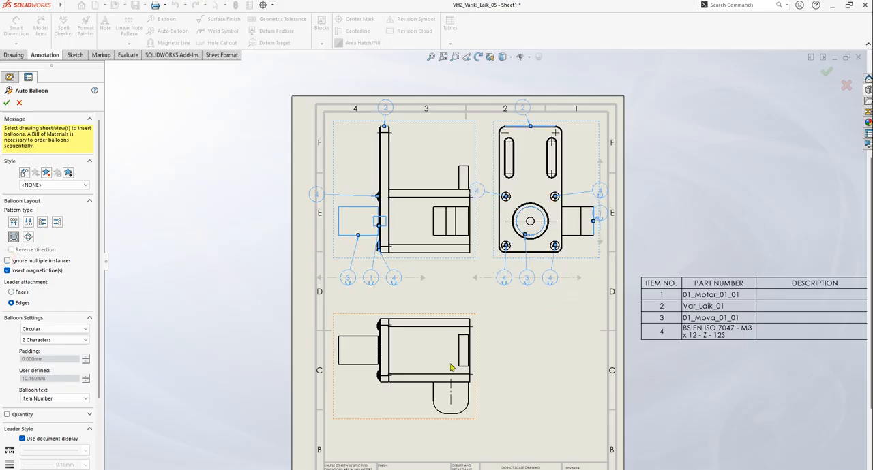
pyautogui.click(391, 417)
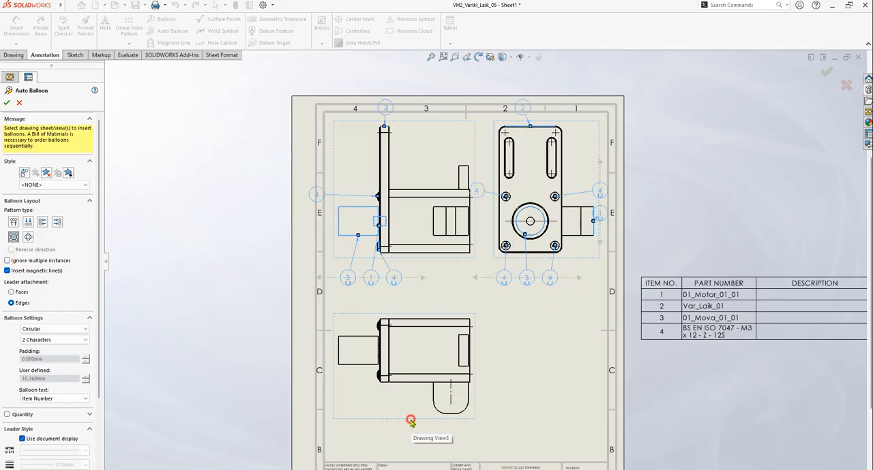
pyautogui.click(7, 102)
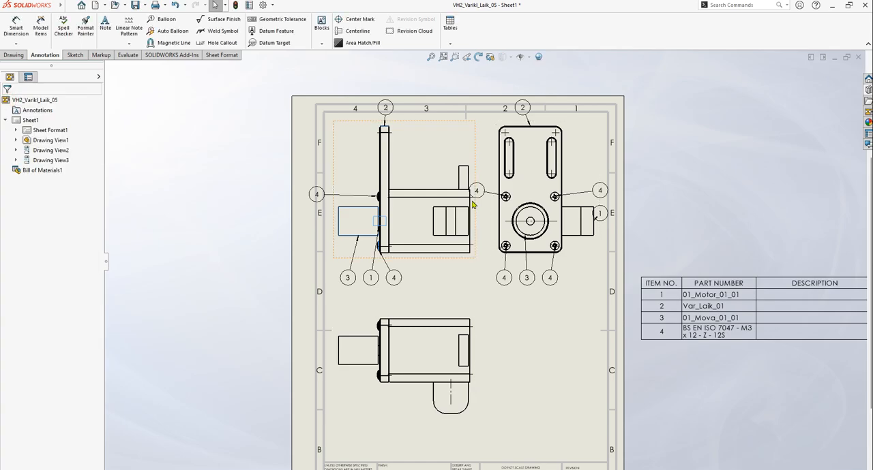
# Delete the new balloons around the front and side views, except balloon 2 above the front view, along with those views' center marks and centerlines
pyautogui.scroll(-5, 563, 216)
pyautogui.press('z')
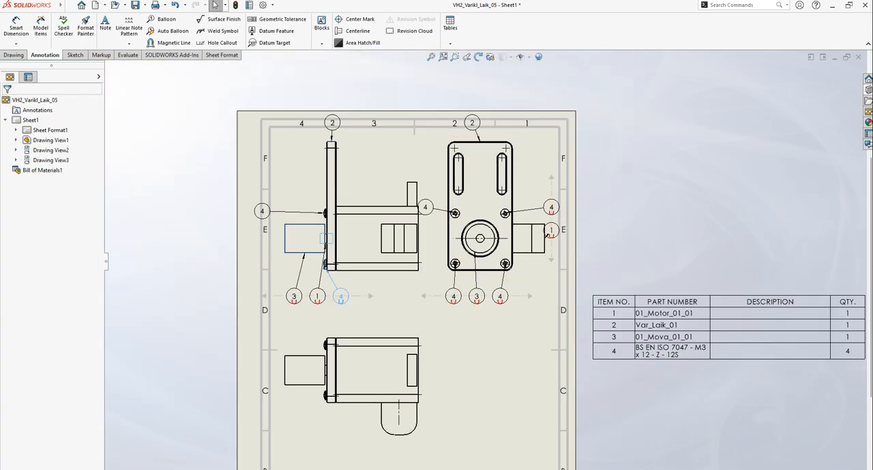
pyautogui.click(340, 296)
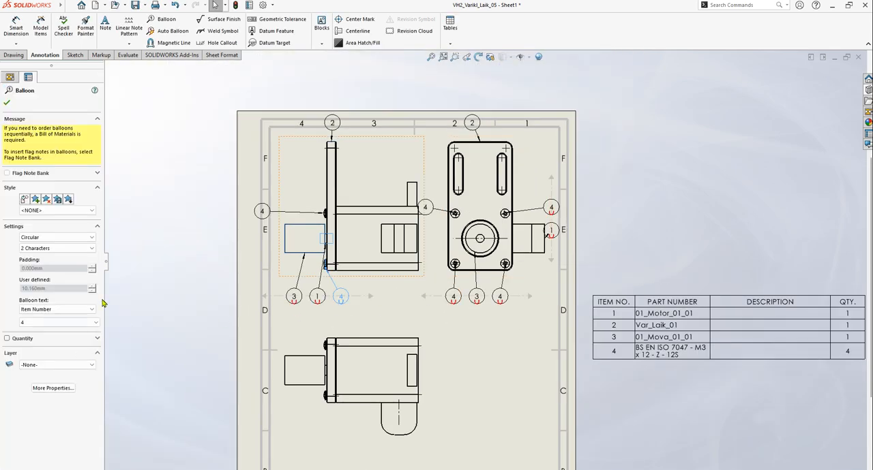
pyautogui.press('Escape')
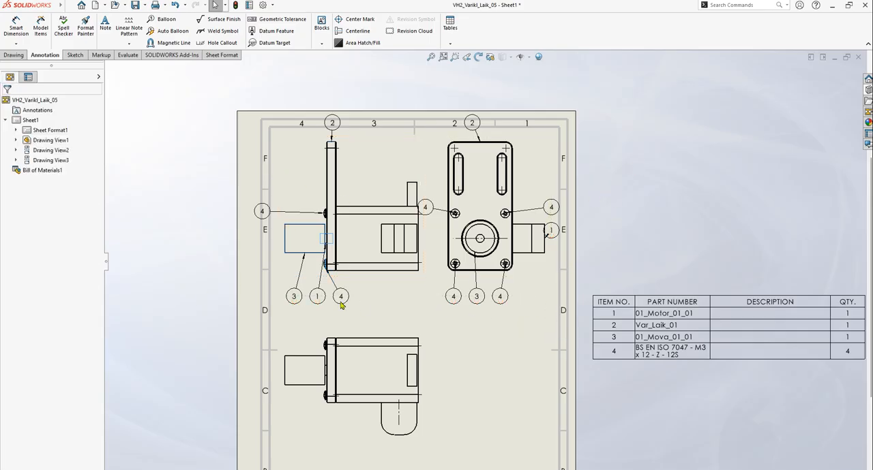
pyautogui.moveTo(184, 122); pyautogui.dragTo(481, 342)
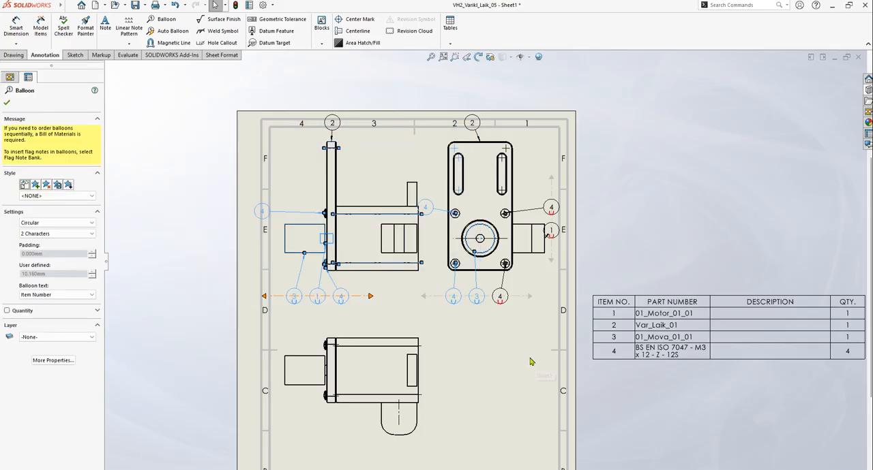
pyautogui.press('Delete')
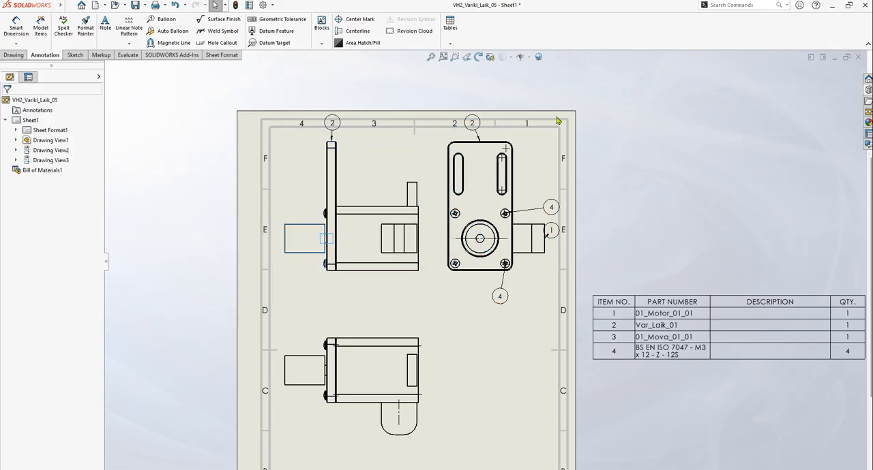
pyautogui.moveTo(431, 92); pyautogui.dragTo(590, 327)
pyautogui.press('Delete')
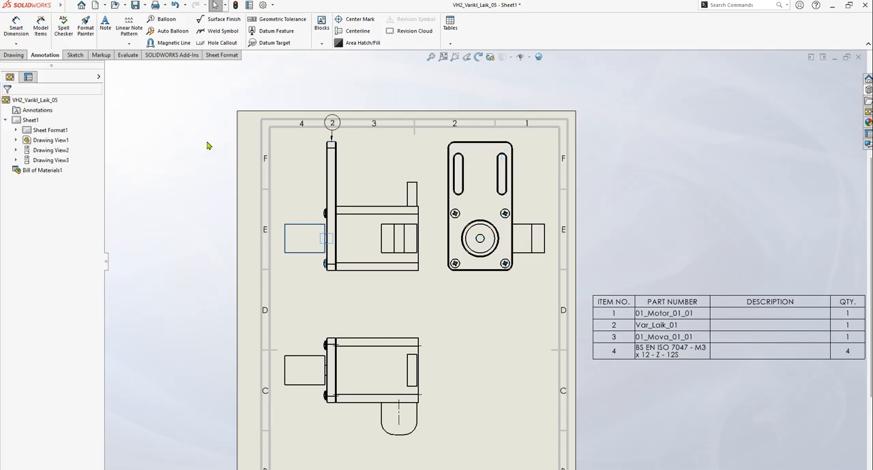
pyautogui.click(168, 34)
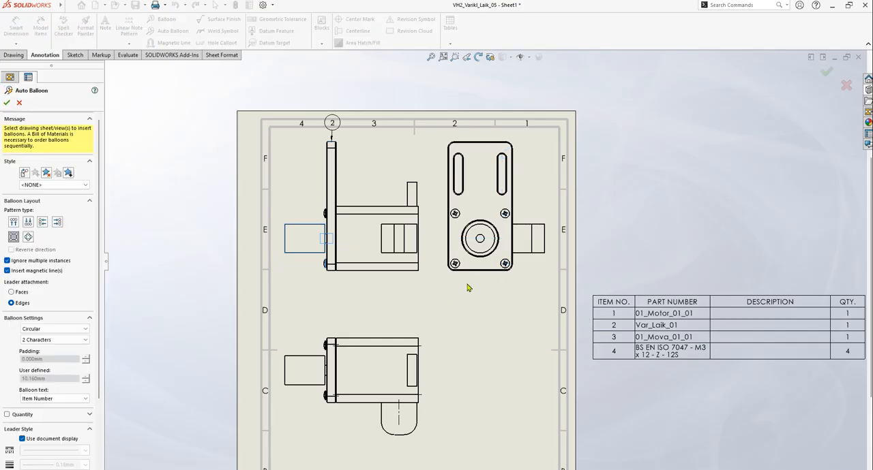
pyautogui.click(359, 280)
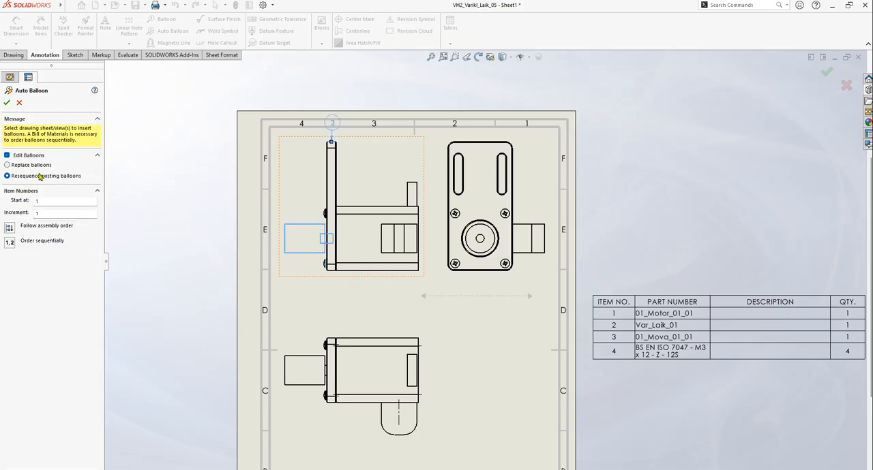
pyautogui.press('Escape')
# Auto-balloon the front view, replacing its existing balloon and stacking one balloon per item along the view's left side
pyautogui.scroll(5, 404, 287)
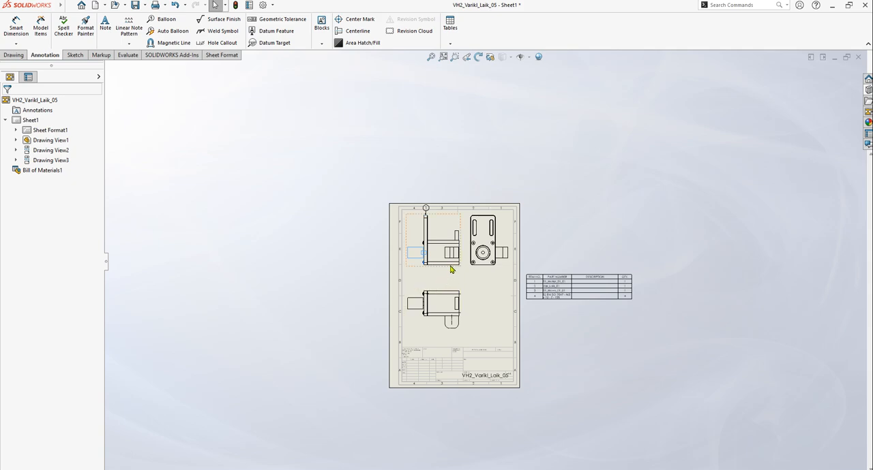
pyautogui.click(169, 30)
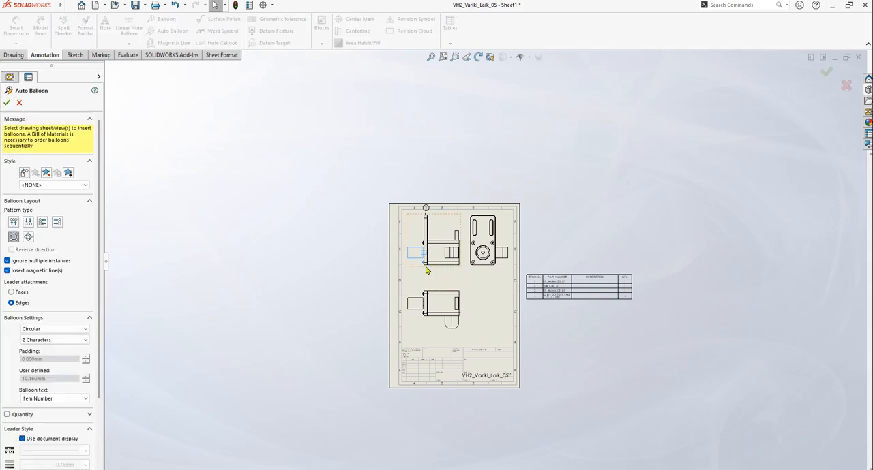
pyautogui.click(418, 271)
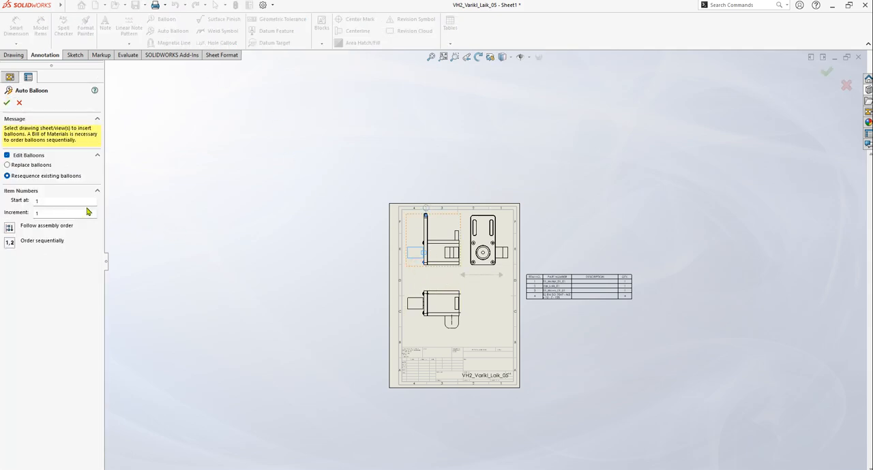
pyautogui.click(20, 166)
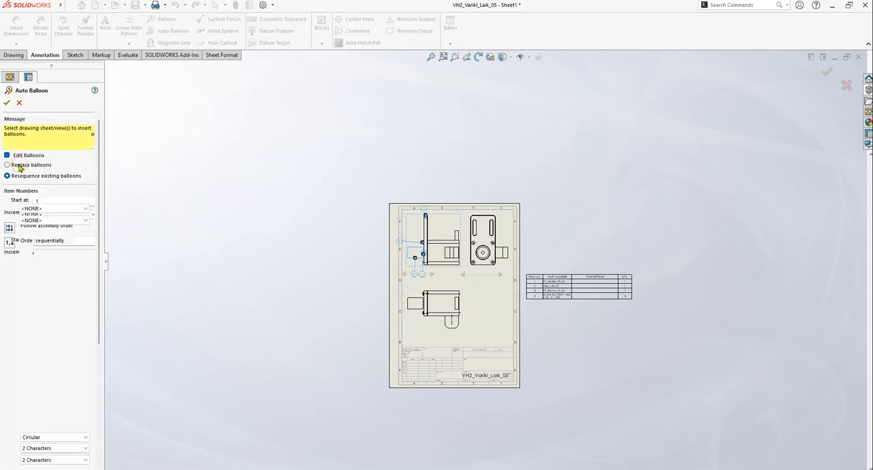
pyautogui.scroll(-6, 436, 276)
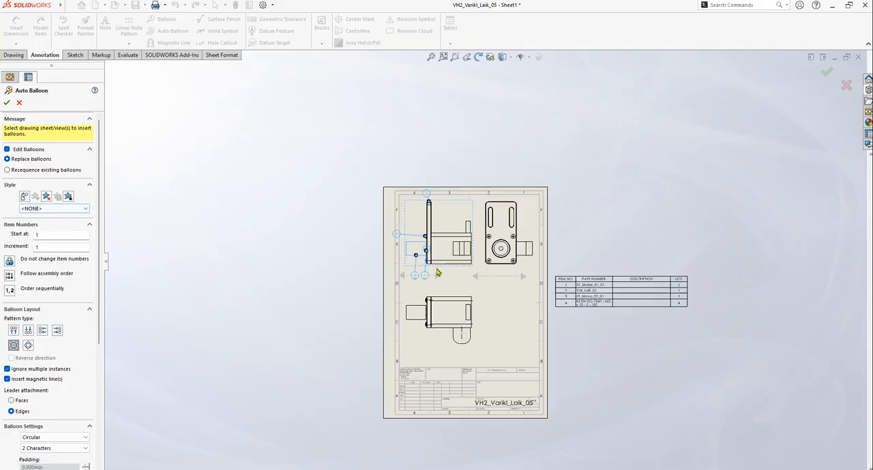
pyautogui.scroll(2, 458, 285)
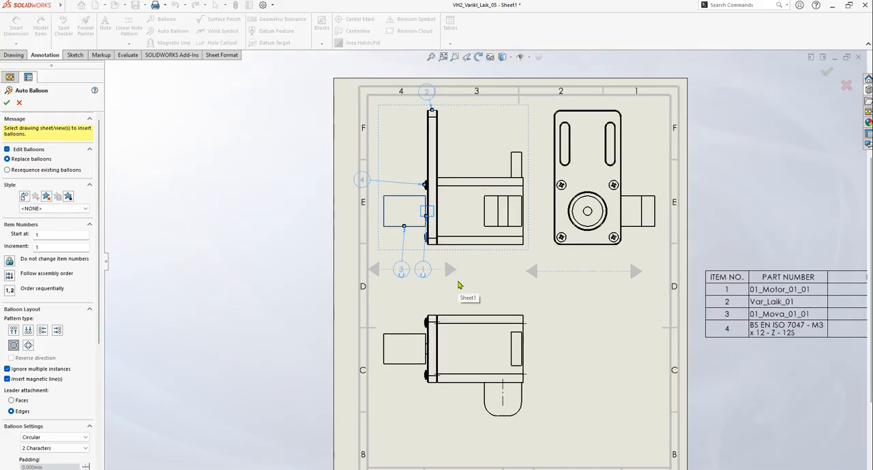
pyautogui.click(58, 331)
pyautogui.click(42, 330)
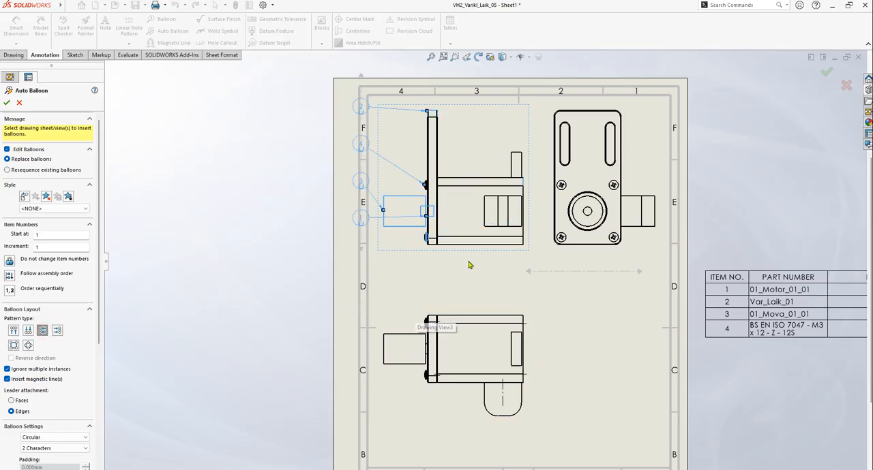
pyautogui.click(6, 103)
# Move the front view slightly right toward the side view, and shift its balloon column down and slightly right
pyautogui.scroll(-2, 480, 259)
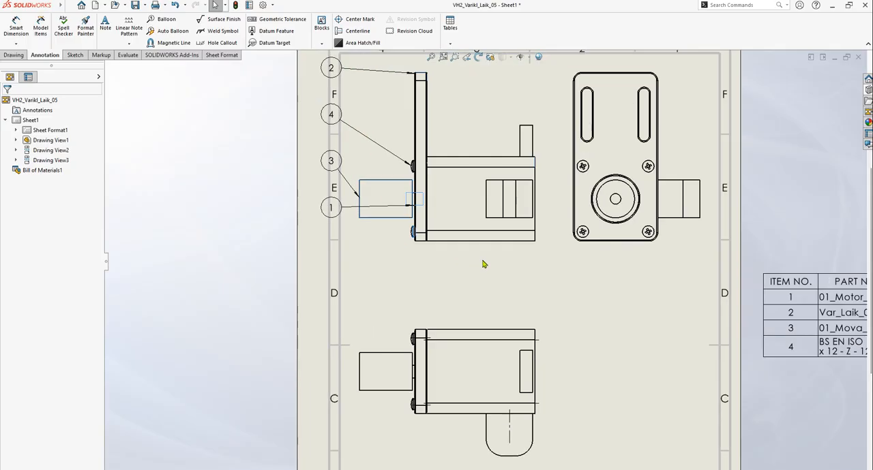
pyautogui.moveTo(478, 252); pyautogui.dragTo(502, 254)
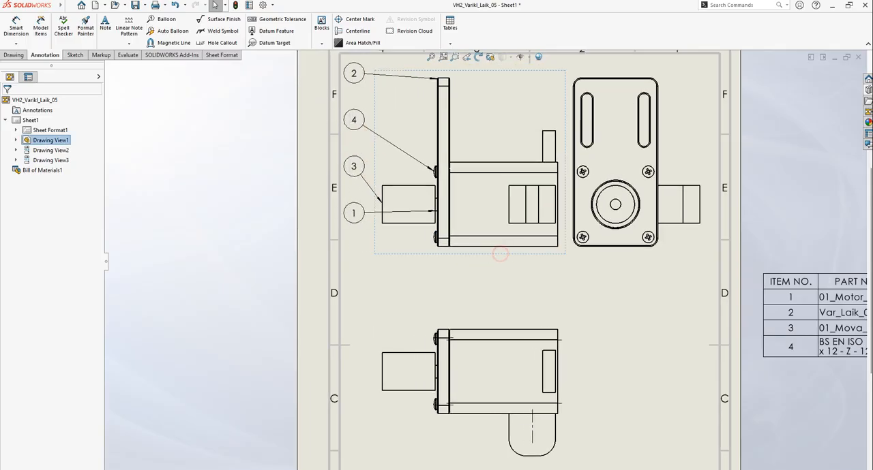
pyautogui.click(353, 166)
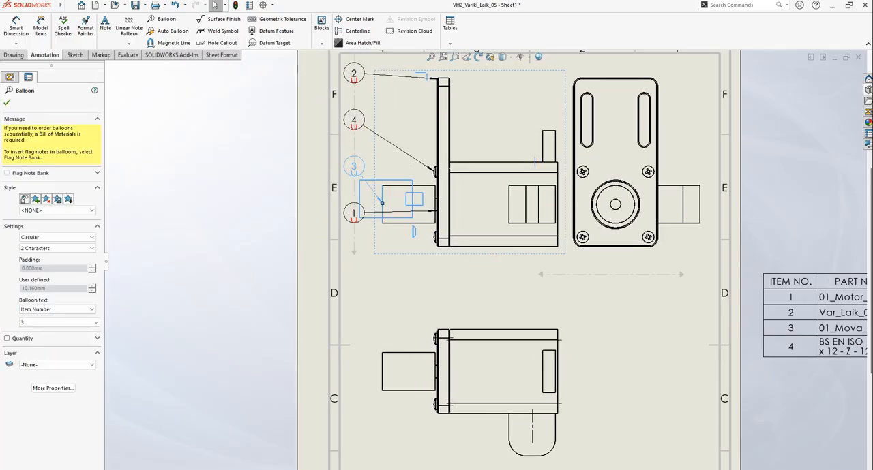
pyautogui.moveTo(353, 244); pyautogui.dragTo(362, 262)
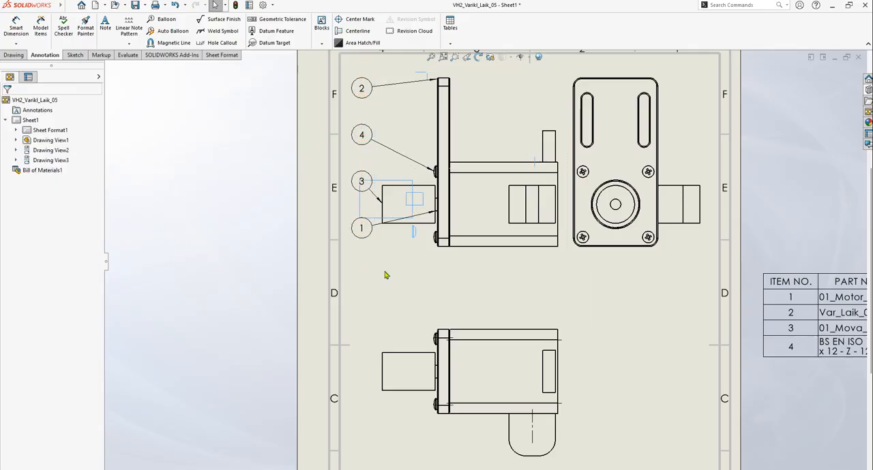
# Move the BS EN ISO 7047 - M3 x 12 screw row above the 01_Mova_01_01 row in the bill of materials
pyautogui.press('f')
pyautogui.scroll(-2, 730, 299)
pyautogui.scroll(-2, 637, 297)
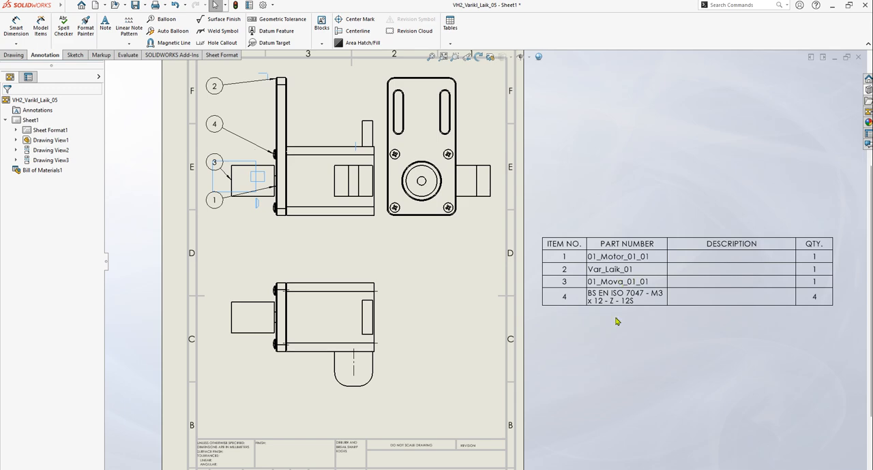
pyautogui.scroll(-1, 589, 287)
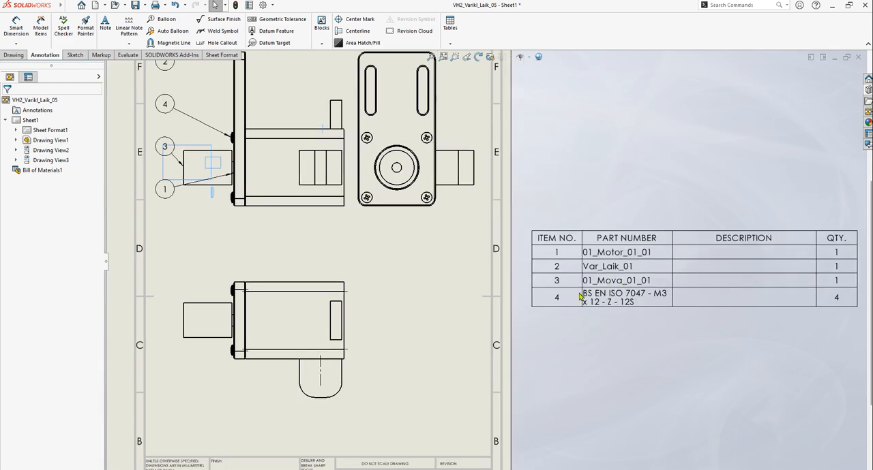
pyautogui.click(597, 283)
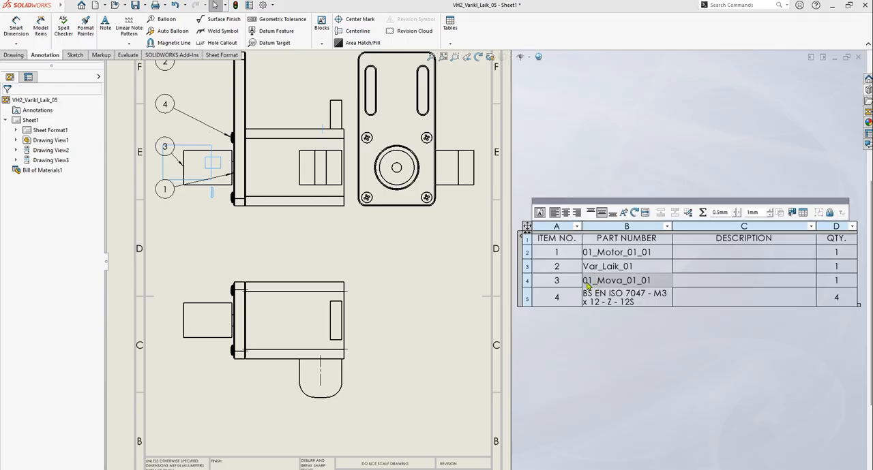
pyautogui.click(585, 344)
pyautogui.scroll(1, 586, 299)
pyautogui.scroll(-1, 542, 267)
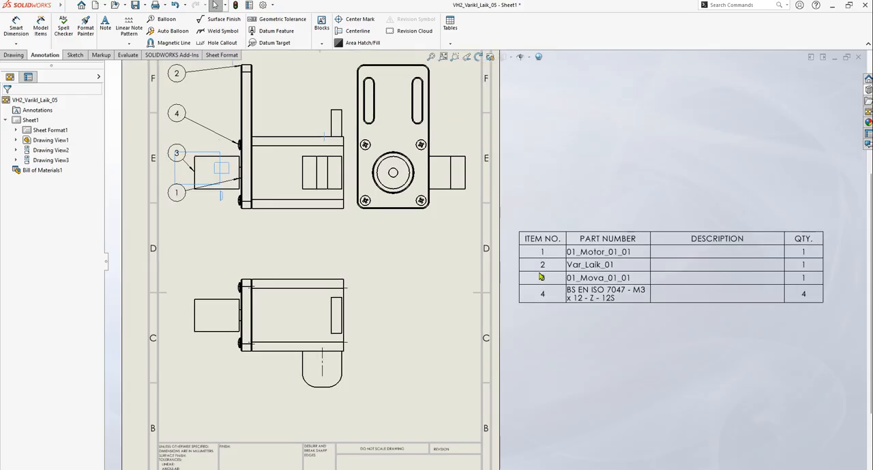
pyautogui.click(543, 295)
pyautogui.moveTo(515, 297)
pyautogui.mouseDown()
pyautogui.moveTo(517, 267)
pyautogui.moveTo(517, 276)
pyautogui.mouseUp()
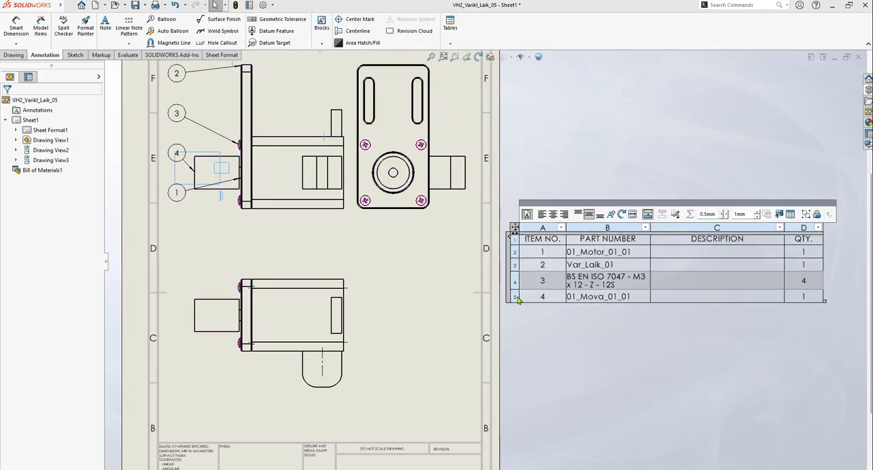
pyautogui.click(608, 347)
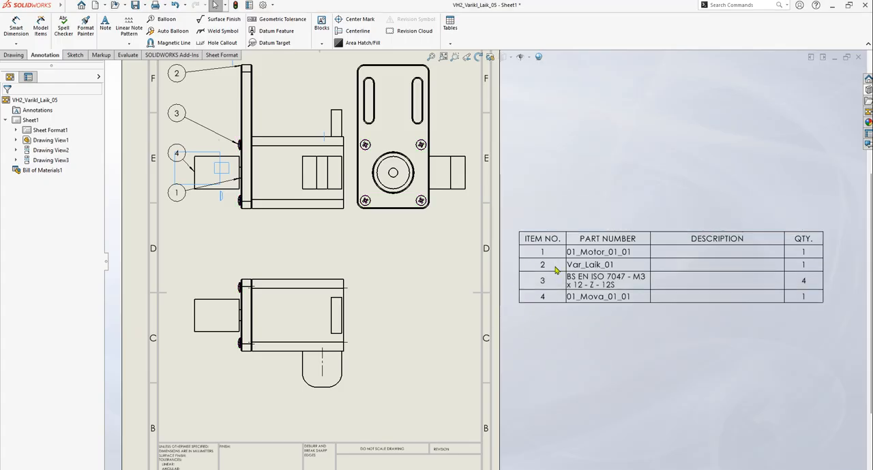
pyautogui.scroll(1, 234, 193)
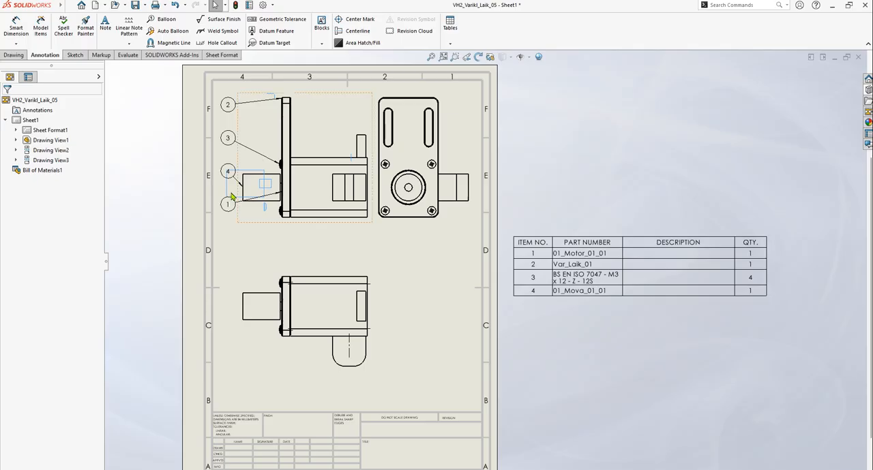
pyautogui.scroll(-3, 235, 185)
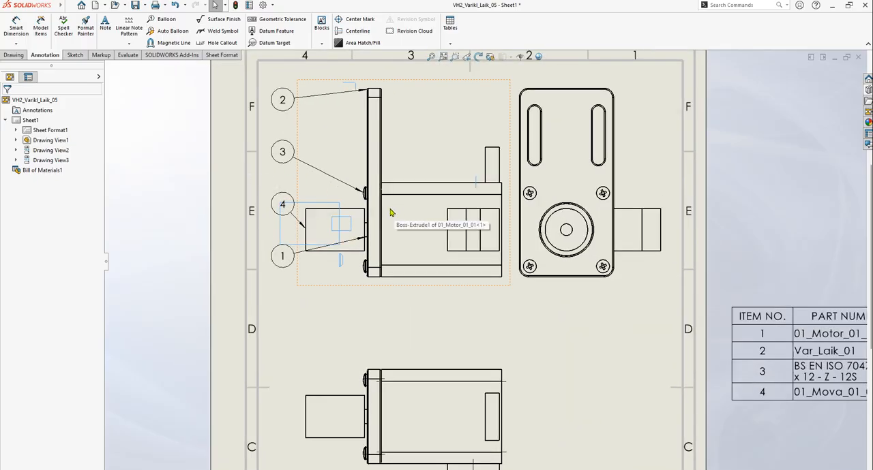
pyautogui.scroll(-1, 607, 216)
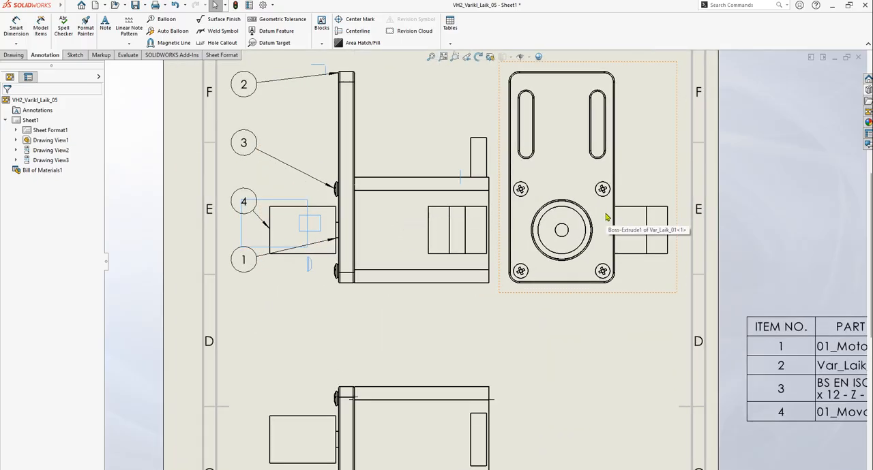
pyautogui.scroll(4, 578, 282)
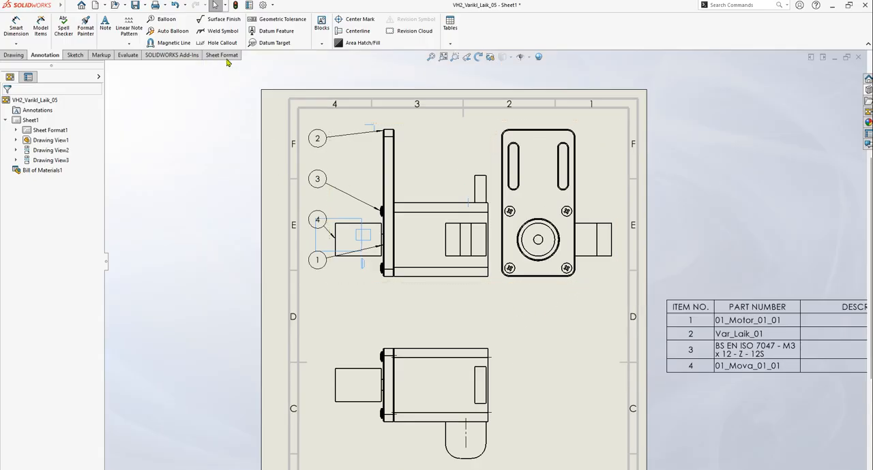
# Auto-insert center marks for all holes, fillets and slot ends in the front, side and lower views, with radial lines enabled
pyautogui.click(361, 21)
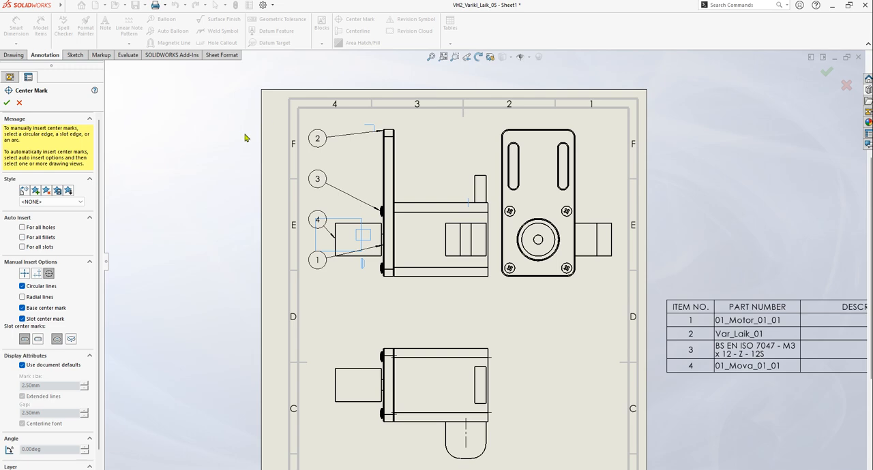
pyautogui.click(32, 223)
pyautogui.click(30, 232)
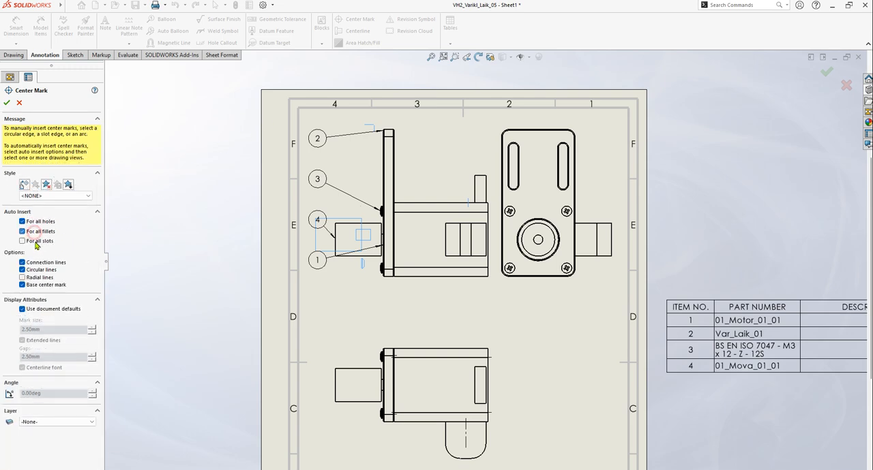
pyautogui.click(30, 242)
pyautogui.click(27, 278)
pyautogui.click(456, 271)
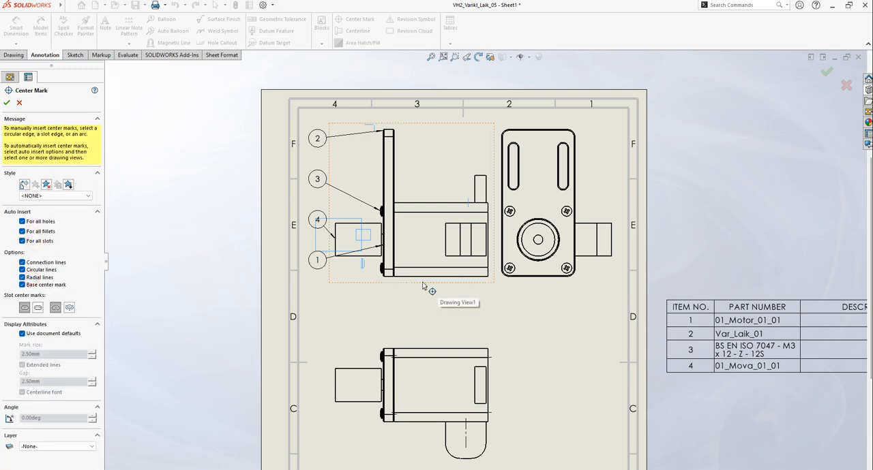
pyautogui.click(515, 282)
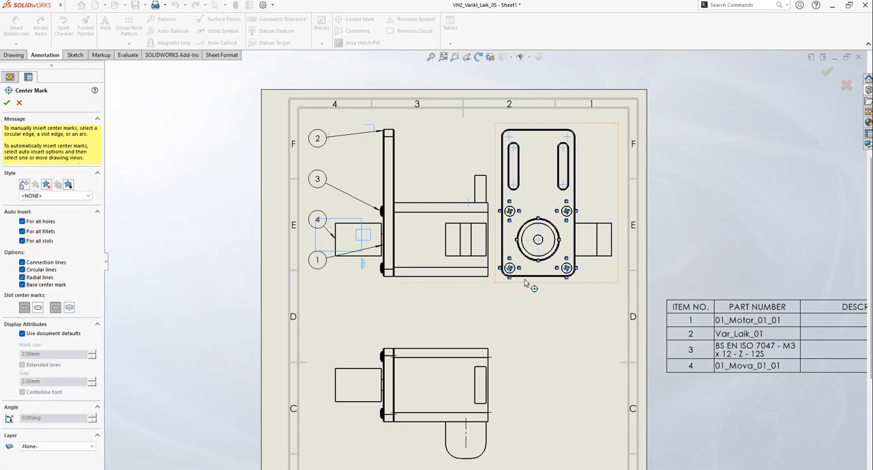
pyautogui.click(38, 307)
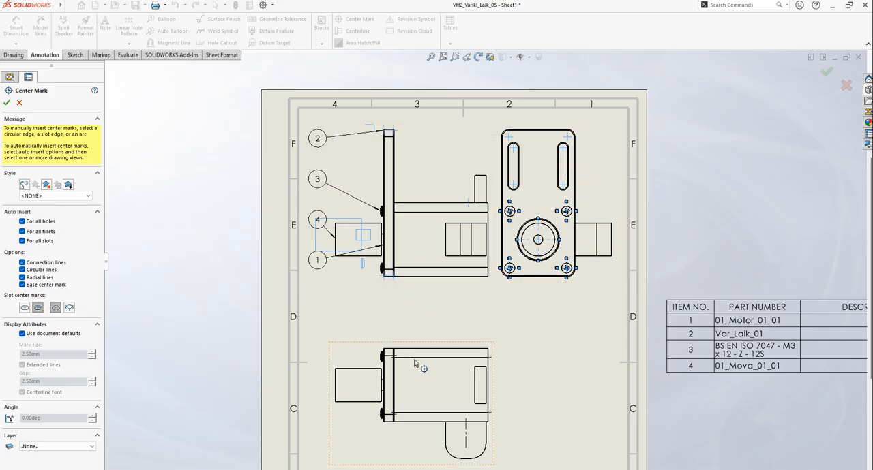
pyautogui.click(424, 436)
pyautogui.click(7, 103)
# Auto-insert centerlines in the front, side and lower views
pyautogui.click(353, 32)
pyautogui.click(20, 202)
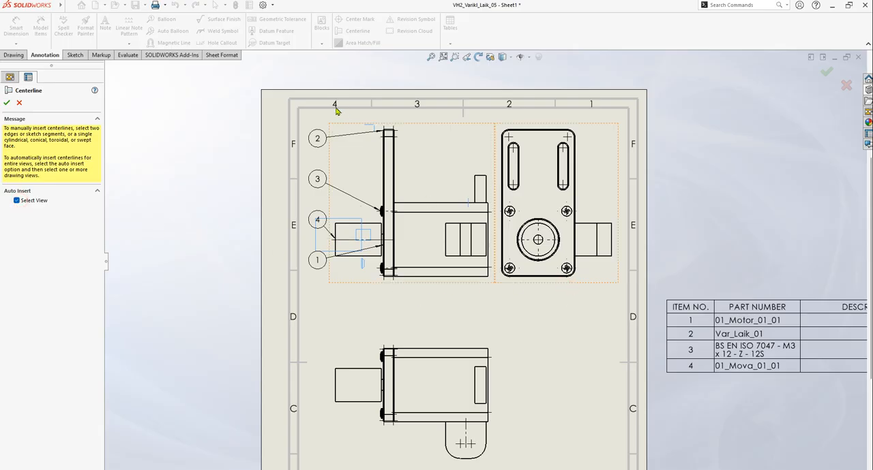
pyautogui.click(443, 358)
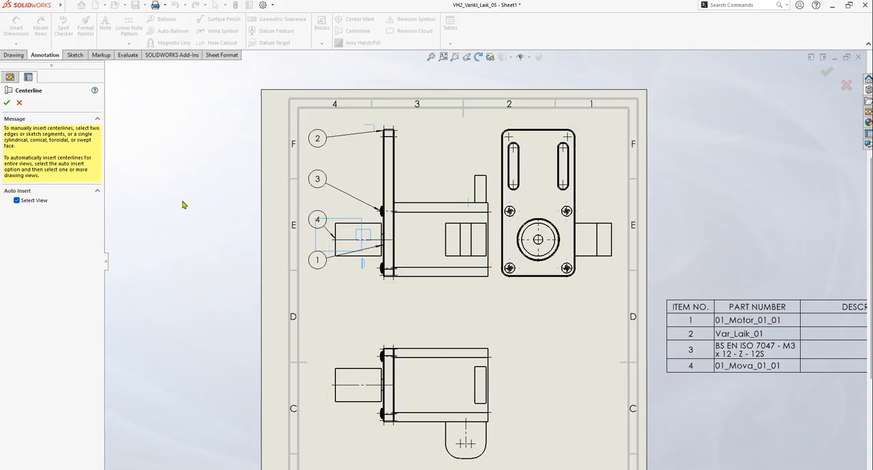
pyautogui.click(7, 103)
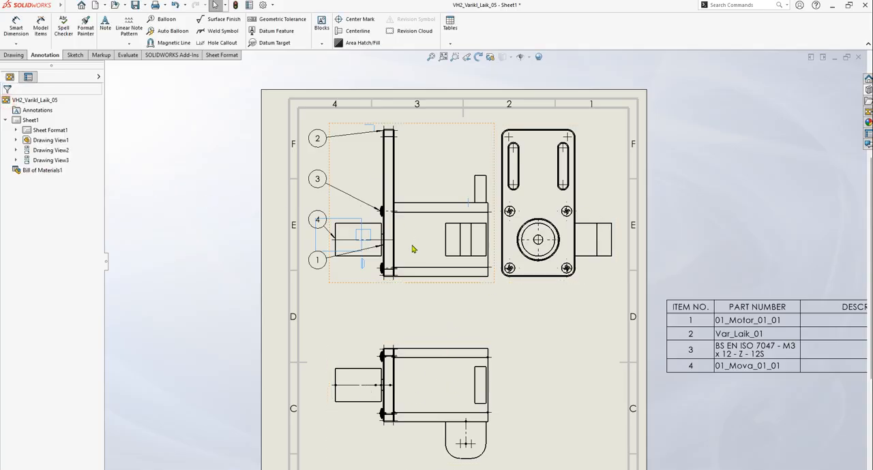
# Extend the front view's horizontal shaft centerline across the motor body, just past its rear face
pyautogui.scroll(-5, 399, 228)
pyautogui.click(393, 203)
pyautogui.moveTo(406, 203); pyautogui.dragTo(682, 203)
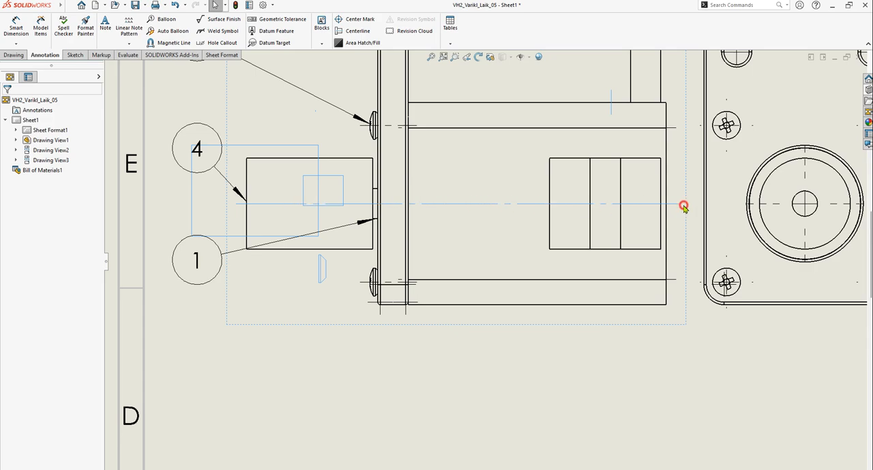
# Extend the vertical line of the side view's large circle center mark beyond the plate's upper and lower edges
pyautogui.scroll(5, 512, 228)
pyautogui.scroll(-4, 545, 215)
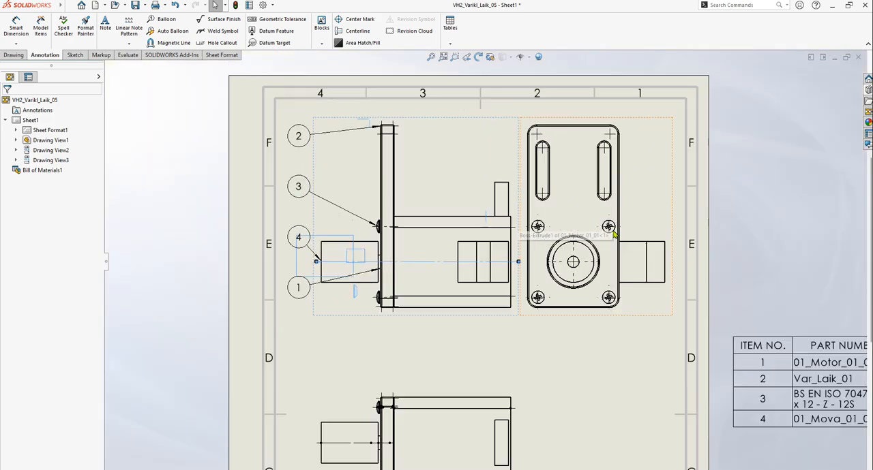
pyautogui.click(539, 275)
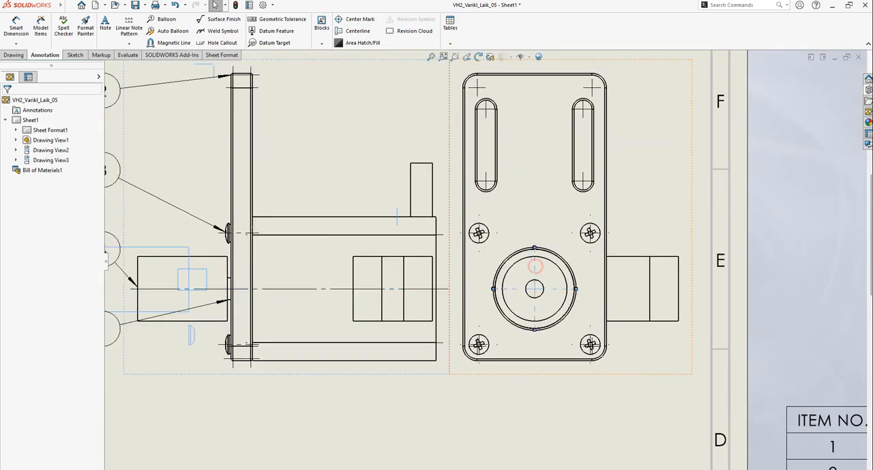
pyautogui.moveTo(534, 248); pyautogui.dragTo(534, 62)
pyautogui.moveTo(535, 330); pyautogui.dragTo(534, 368)
pyautogui.scroll(-2, 618, 285)
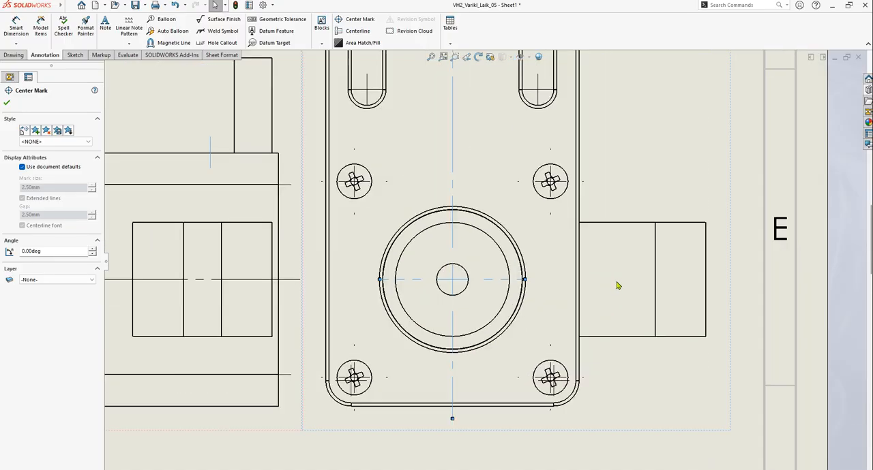
# Extend the lower view's horizontal shaft centerline across the motor body and past its rear face
pyautogui.scroll(6, 600, 296)
pyautogui.scroll(-3, 409, 375)
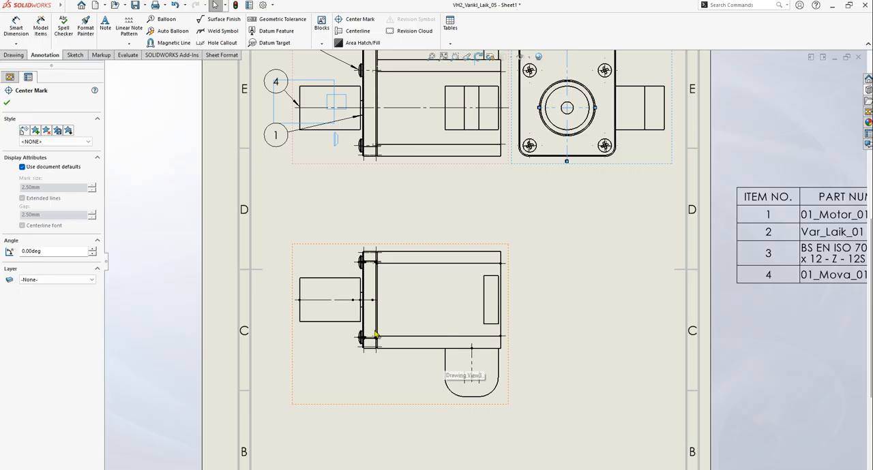
pyautogui.click(326, 300)
pyautogui.moveTo(377, 300); pyautogui.dragTo(534, 300)
pyautogui.scroll(6, 511, 293)
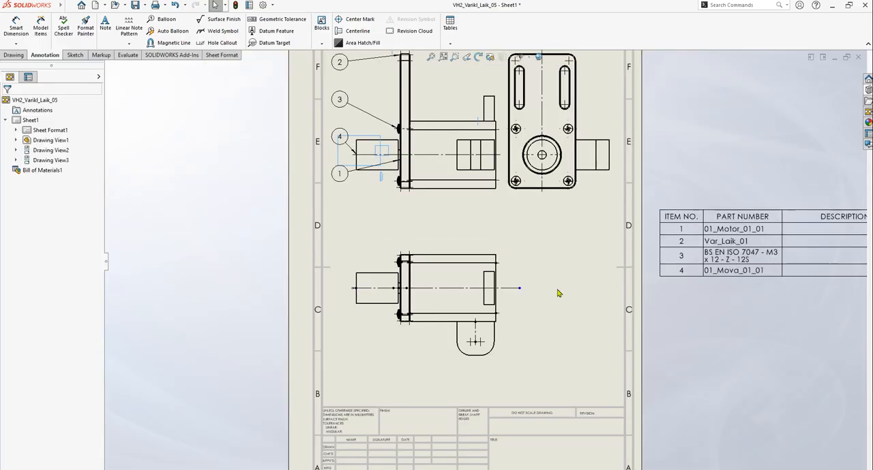
pyautogui.scroll(-3, 453, 242)
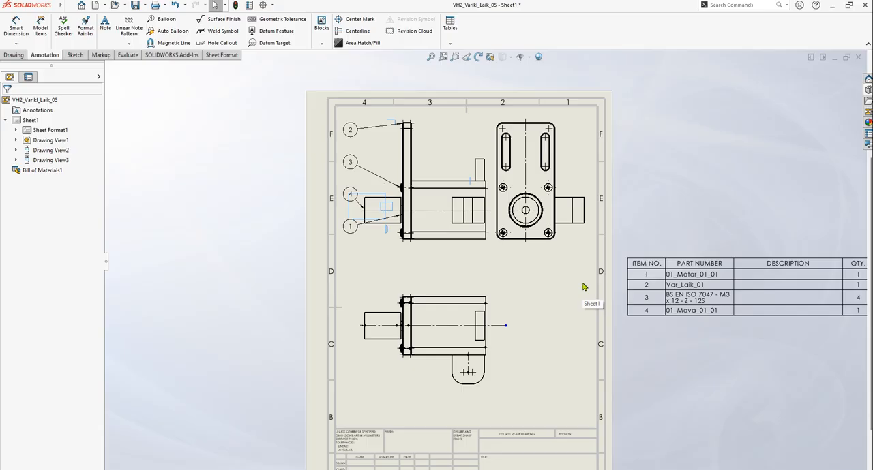
pyautogui.scroll(-5, 470, 225)
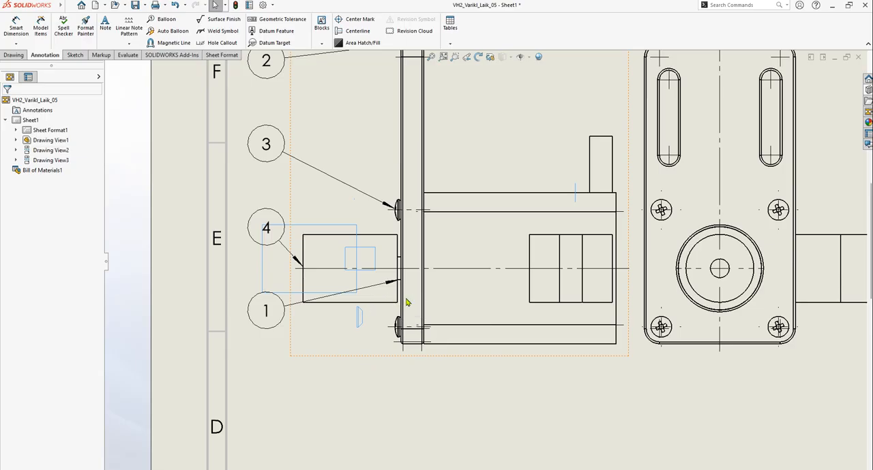
pyautogui.scroll(5, 622, 220)
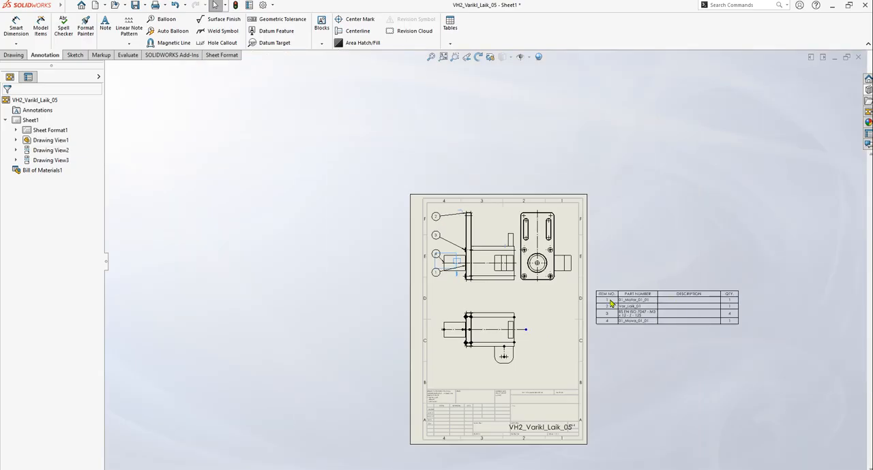
pyautogui.scroll(-5, 509, 277)
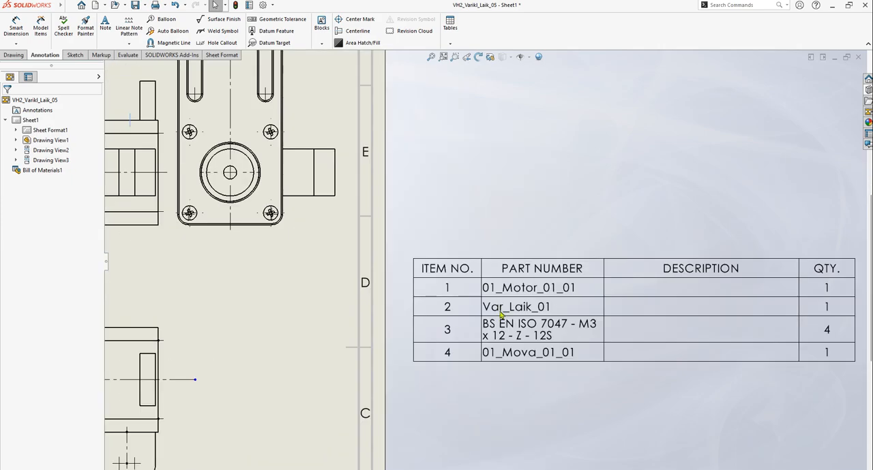
pyautogui.scroll(4, 518, 319)
pyautogui.scroll(-3, 361, 245)
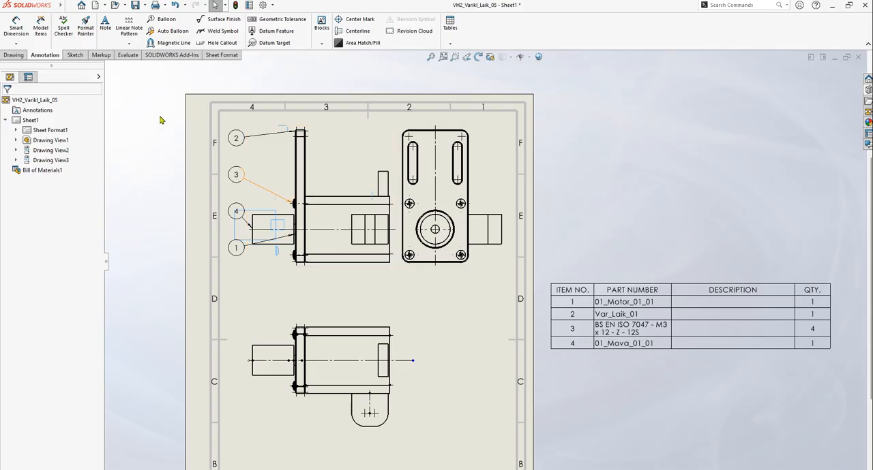
# Dimension the gap between the 01_Mova_01_01 part and the Var_Laik_01 plate, placing the dimension below the front view
pyautogui.click(15, 30)
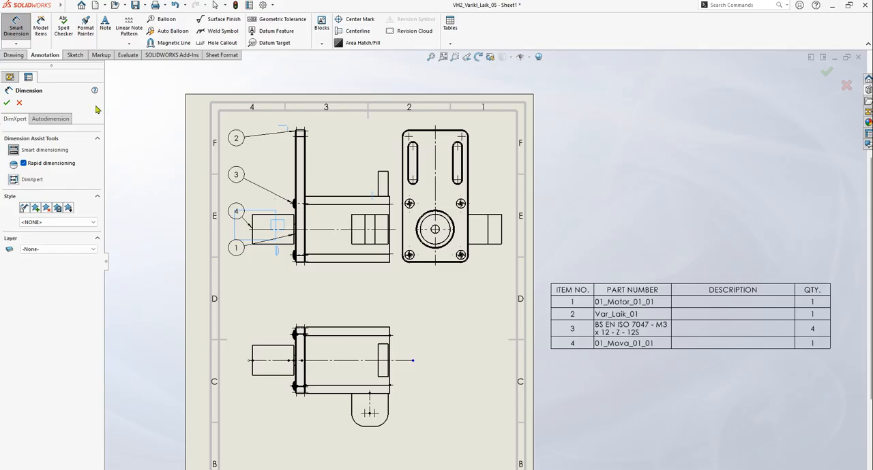
pyautogui.scroll(-5, 310, 215)
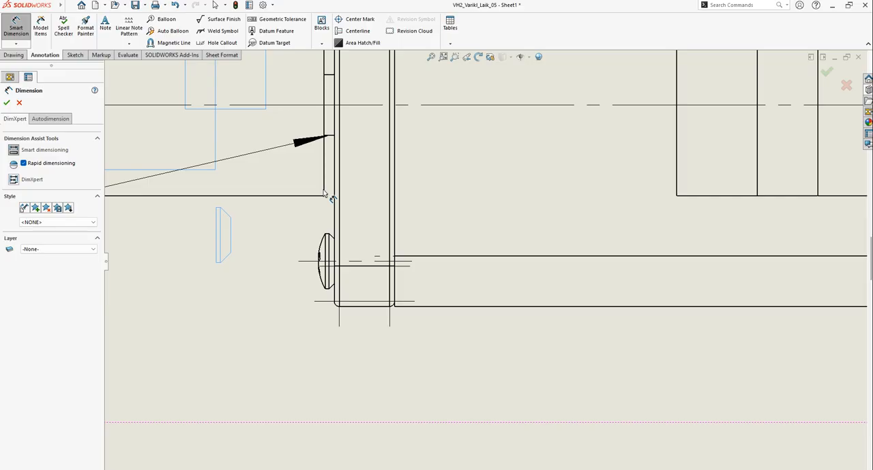
pyautogui.click(331, 190)
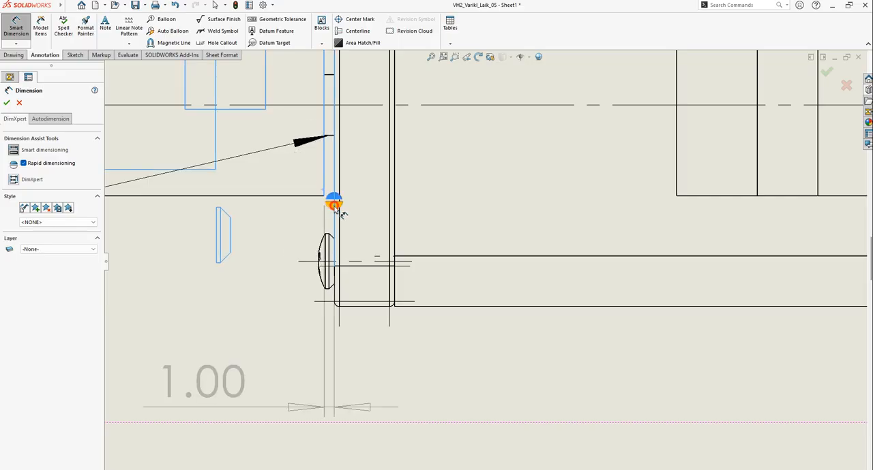
pyautogui.scroll(3, 334, 423)
pyautogui.scroll(-2, 366, 336)
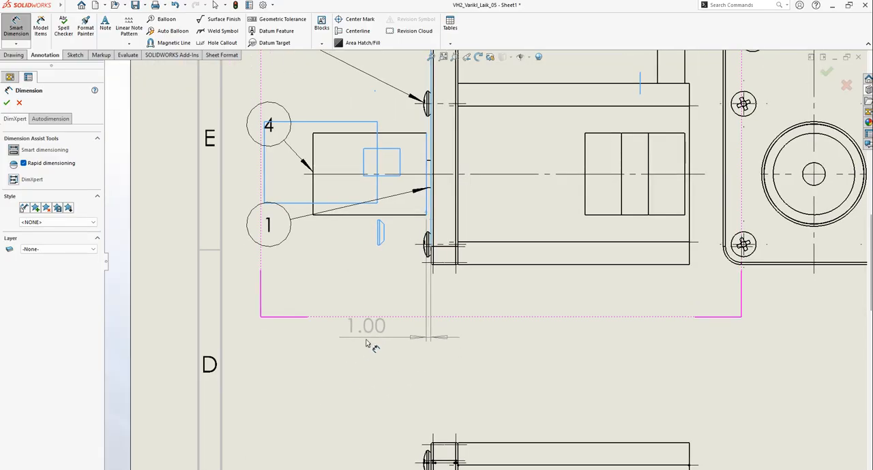
pyautogui.click(338, 304)
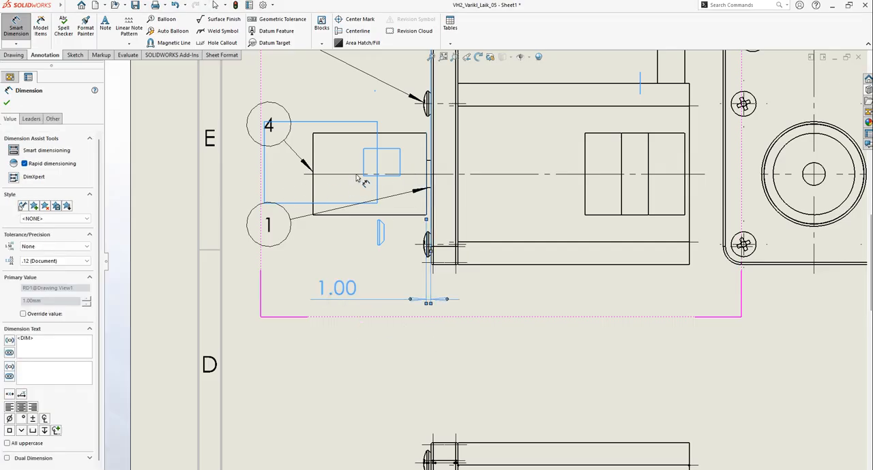
pyautogui.scroll(6, 385, 176)
pyautogui.scroll(-3, 470, 273)
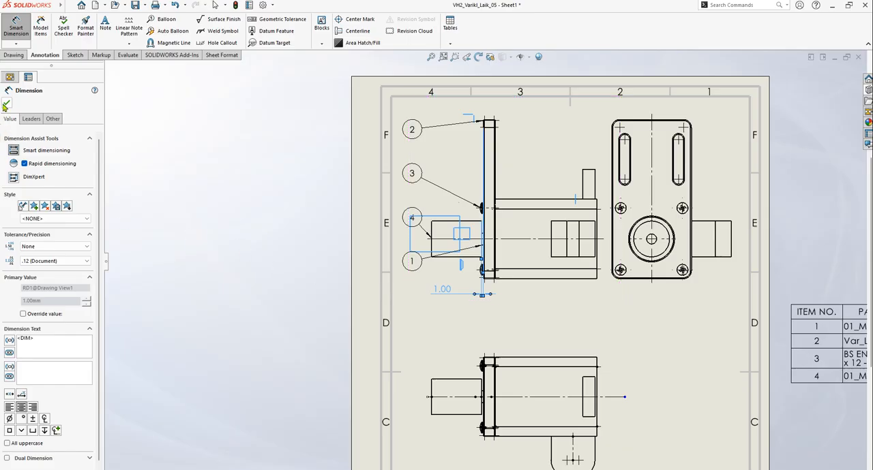
pyautogui.click(5, 106)
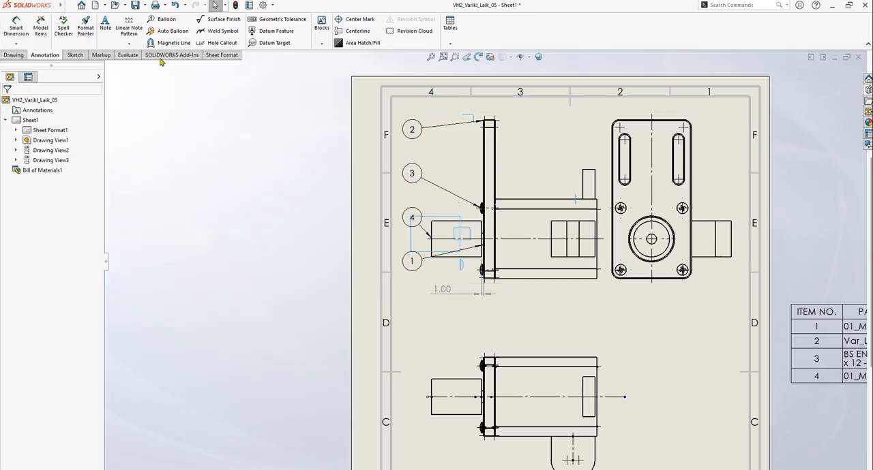
# Dimension the horizontal distance from the plate's outer face to the motor's rear face, placing it above the motor in the front view
pyautogui.click(16, 27)
pyautogui.scroll(-3, 527, 225)
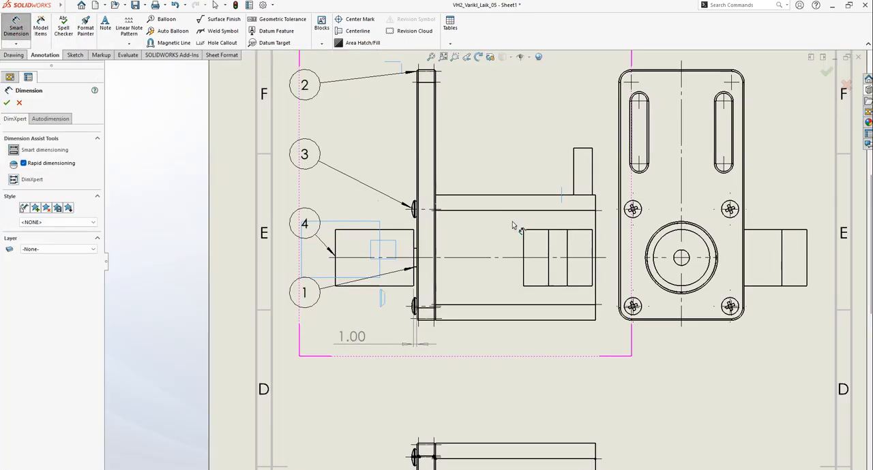
pyautogui.scroll(-2, 471, 205)
pyautogui.scroll(-2, 426, 208)
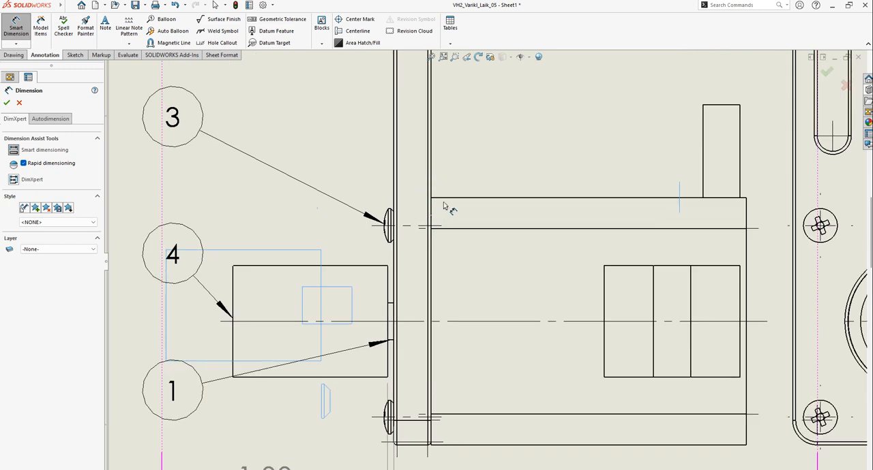
pyautogui.click(746, 215)
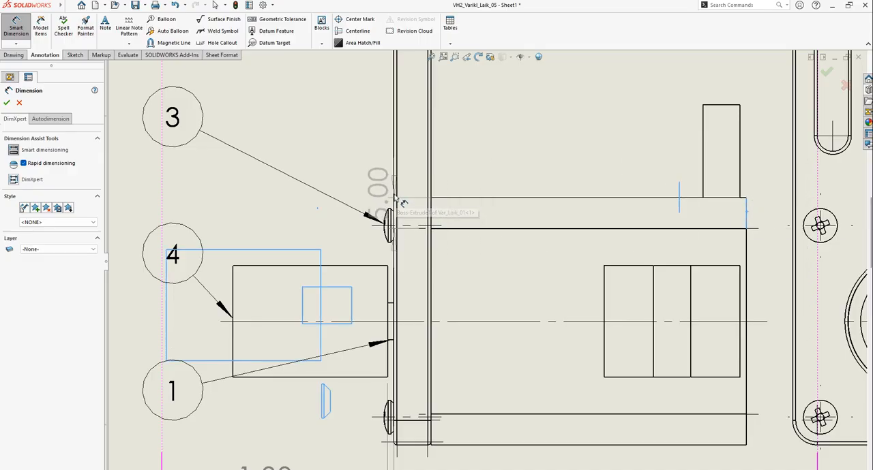
pyautogui.scroll(-5, 403, 203)
pyautogui.scroll(6, 365, 220)
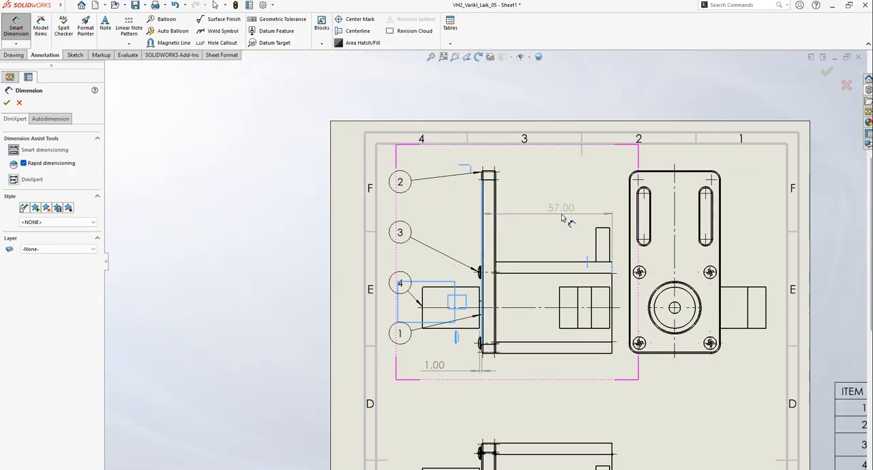
pyautogui.click(549, 217)
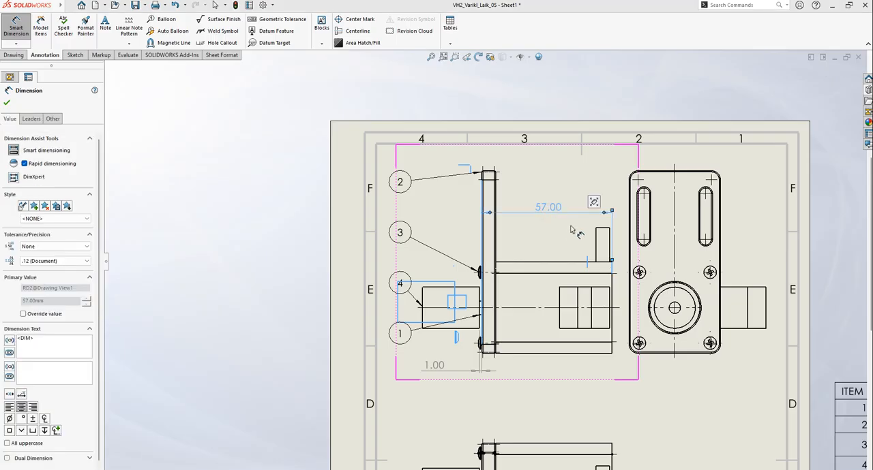
pyautogui.press('Escape')
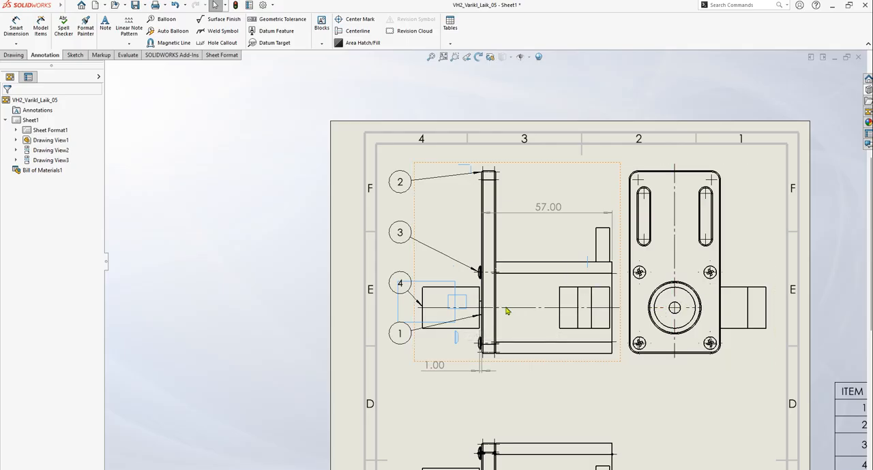
# Dimension how far the upper screw's head projects from the plate's outer face in the front view, placing the dimension above the screw
pyautogui.scroll(-6, 490, 276)
pyautogui.scroll(-3, 488, 255)
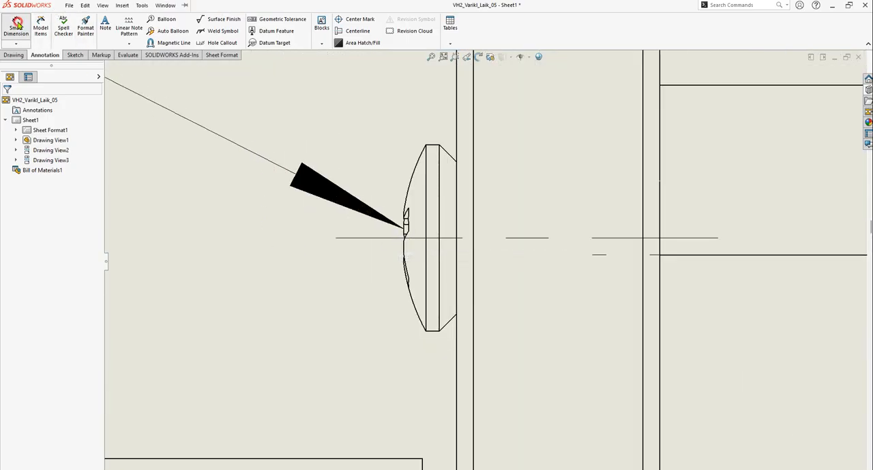
pyautogui.click(15, 29)
pyautogui.scroll(-4, 470, 264)
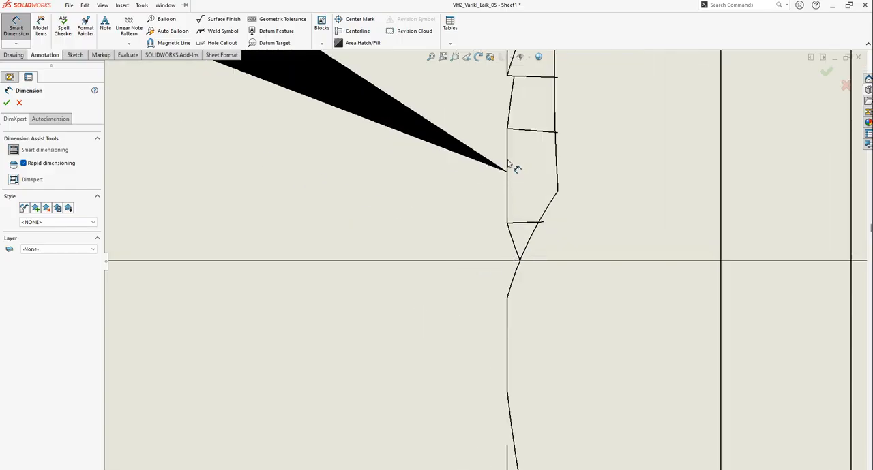
pyautogui.scroll(-5, 509, 166)
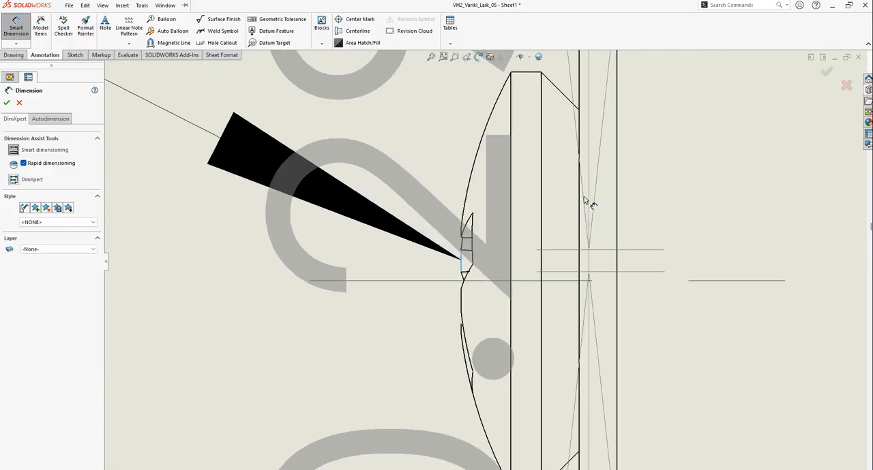
pyautogui.scroll(5, 512, 251)
pyautogui.scroll(2, 511, 251)
pyautogui.scroll(3, 361, 173)
pyautogui.click(366, 148)
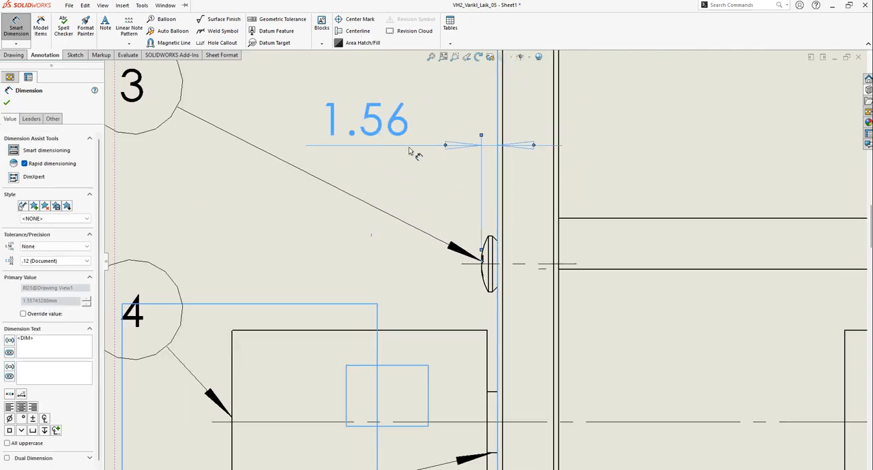
pyautogui.click(7, 102)
pyautogui.scroll(6, 493, 220)
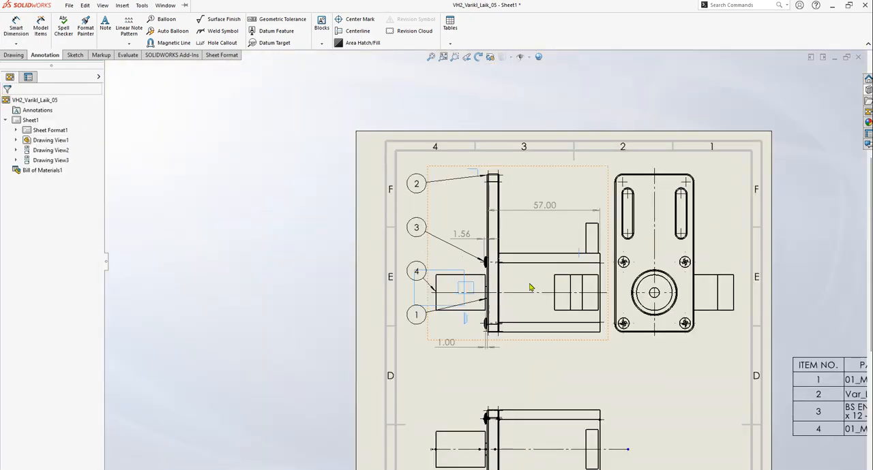
pyautogui.scroll(2, 476, 266)
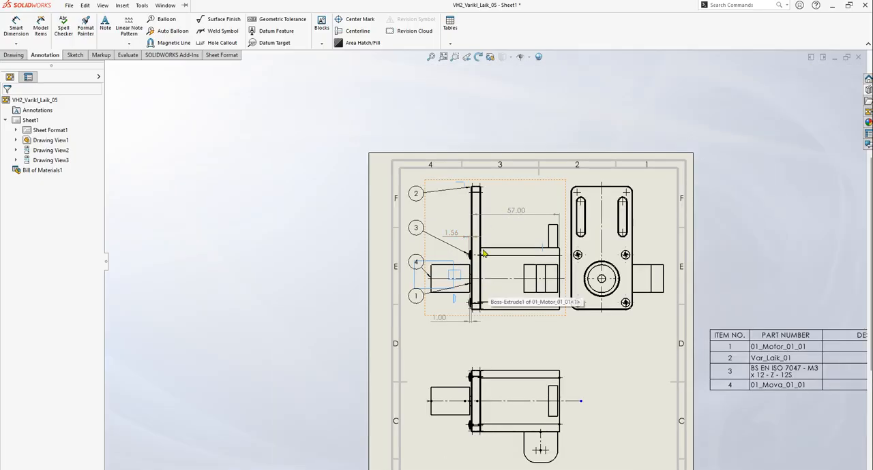
# Set the precision of the front view's plate-to-motor-rear-face dimension to None
pyautogui.scroll(-3, 482, 244)
pyautogui.scroll(1, 612, 277)
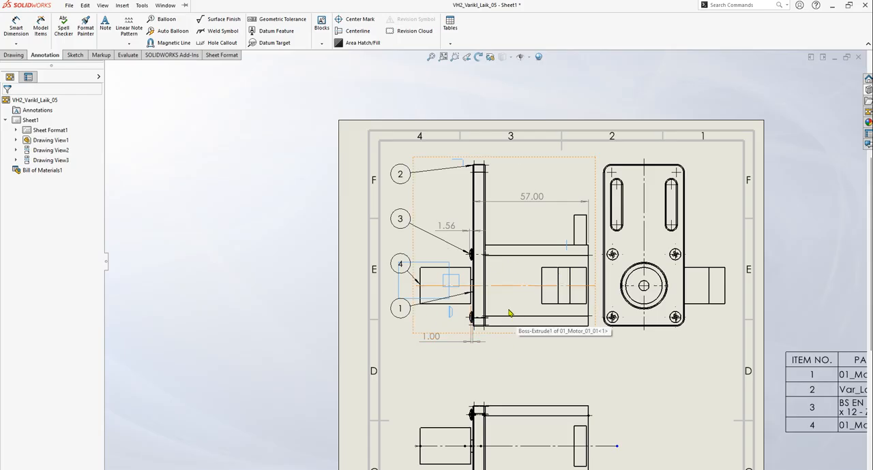
pyautogui.click(533, 197)
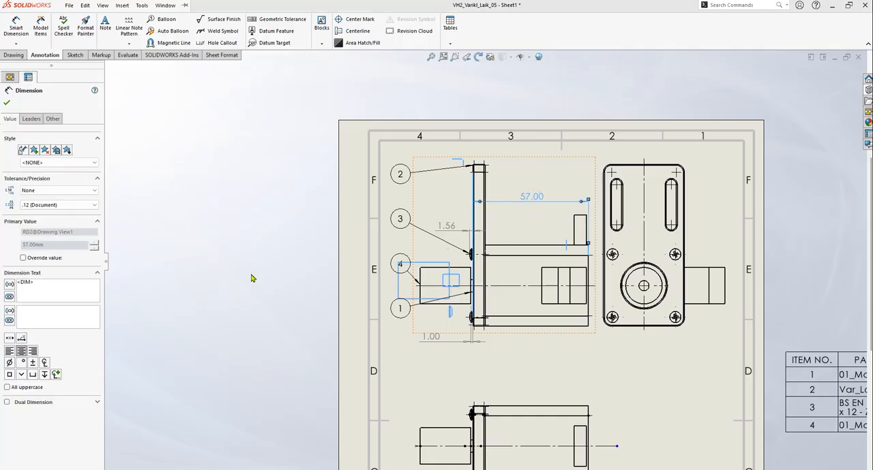
pyautogui.click(34, 206)
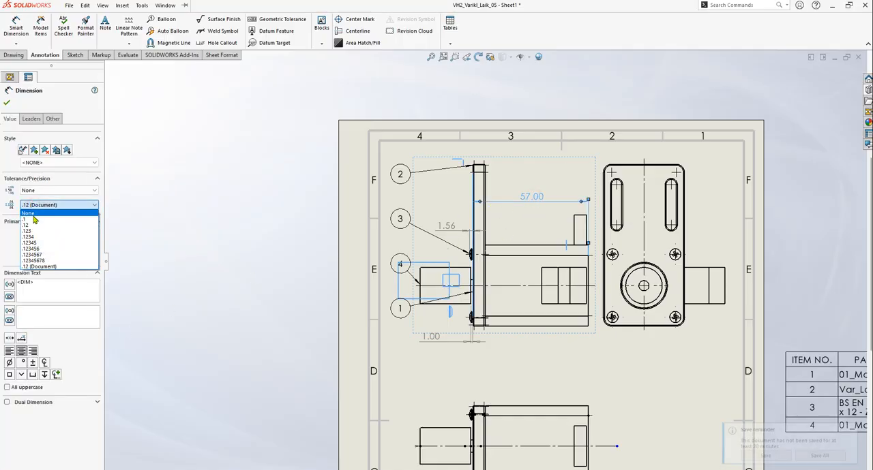
pyautogui.click(34, 217)
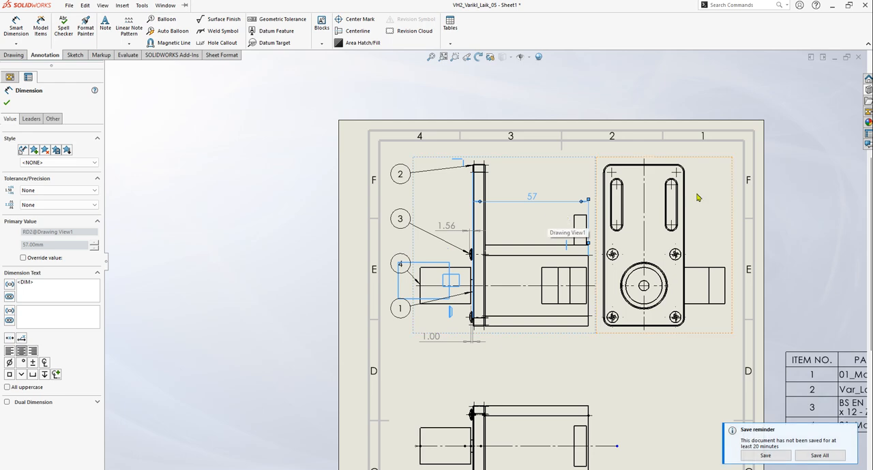
pyautogui.click(812, 165)
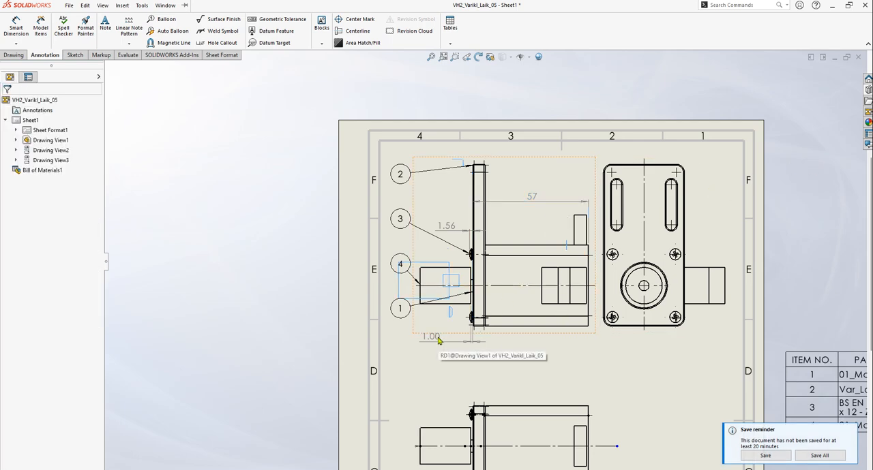
pyautogui.scroll(3, 665, 278)
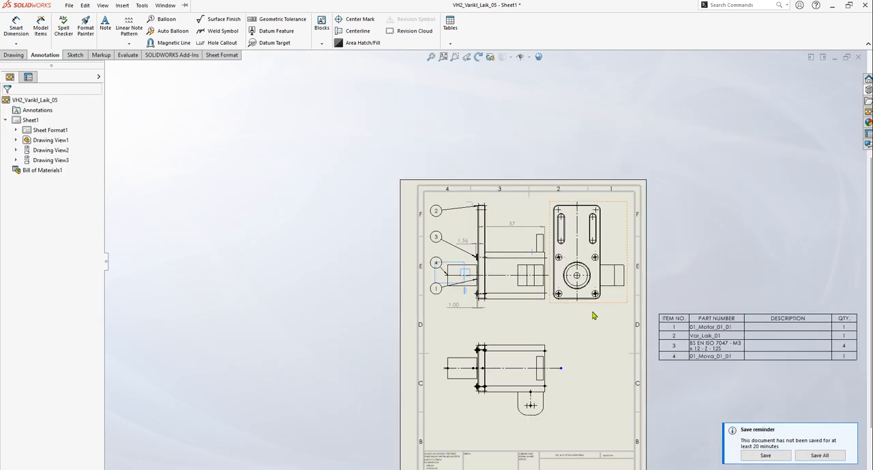
pyautogui.scroll(-1, 600, 324)
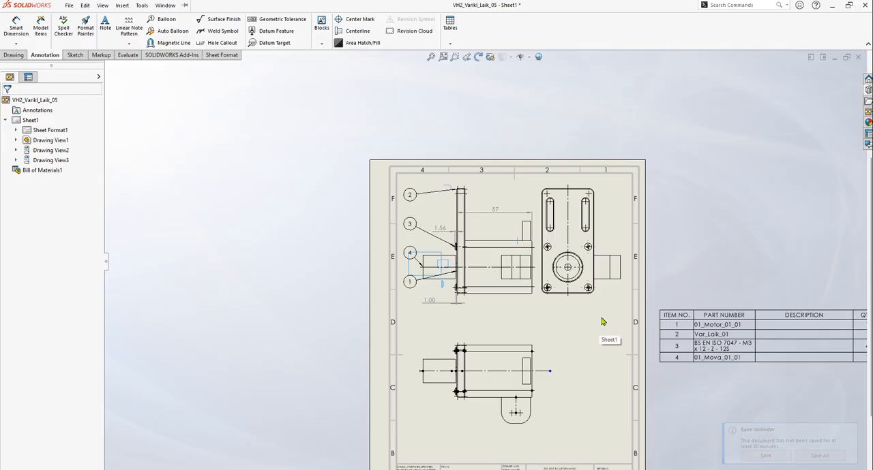
pyautogui.click(16, 29)
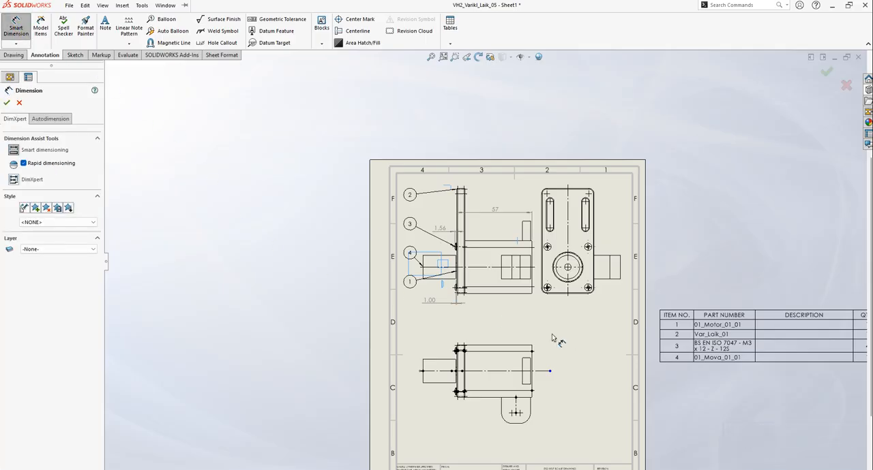
pyautogui.scroll(-4, 545, 371)
pyautogui.click(503, 353)
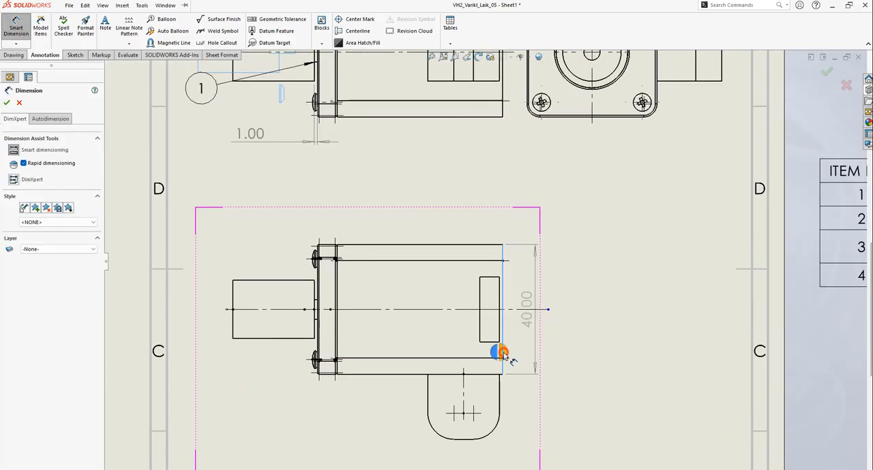
pyautogui.click(238, 310)
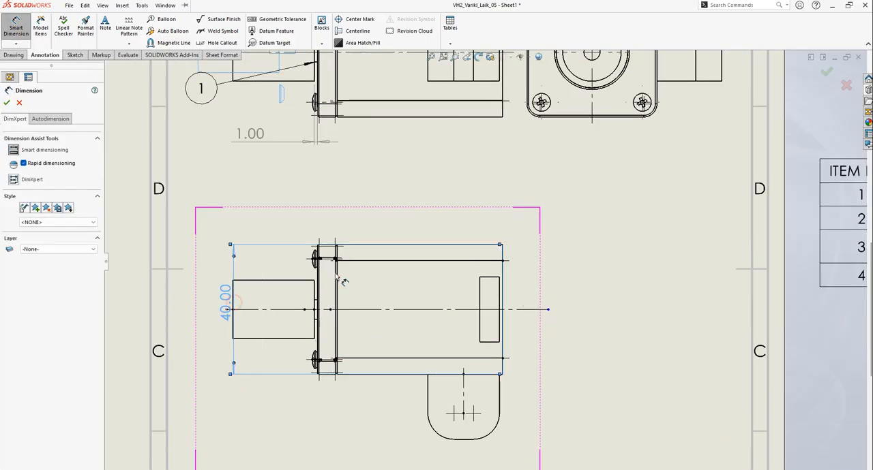
pyautogui.scroll(1, 362, 204)
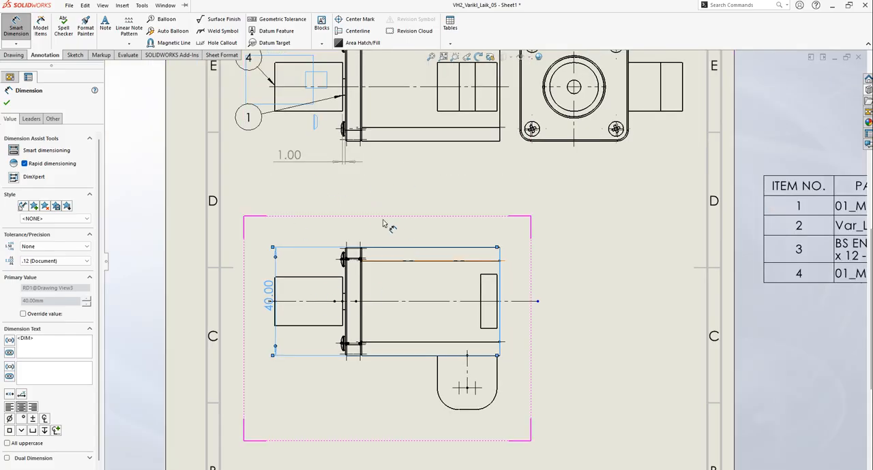
pyautogui.press('Escape')
pyautogui.click(270, 294)
pyautogui.press('Delete')
# Dimension the overall length in the lower view from the 01_Mova_01_01 part's outer face to the motor's rear face, placing it above the view
pyautogui.click(16, 27)
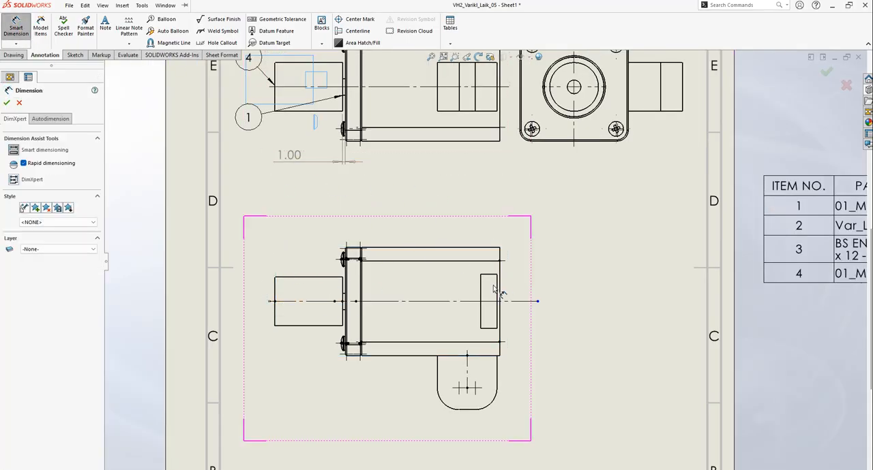
pyautogui.scroll(-5, 513, 283)
pyautogui.click(516, 245)
pyautogui.scroll(4, 539, 247)
pyautogui.scroll(-6, 350, 292)
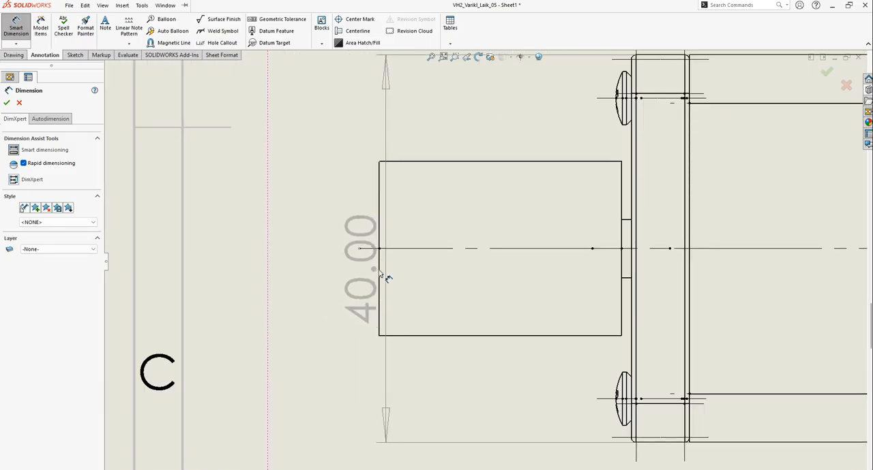
pyautogui.click(380, 274)
pyautogui.scroll(4, 395, 280)
pyautogui.scroll(4, 465, 280)
pyautogui.scroll(-2, 511, 198)
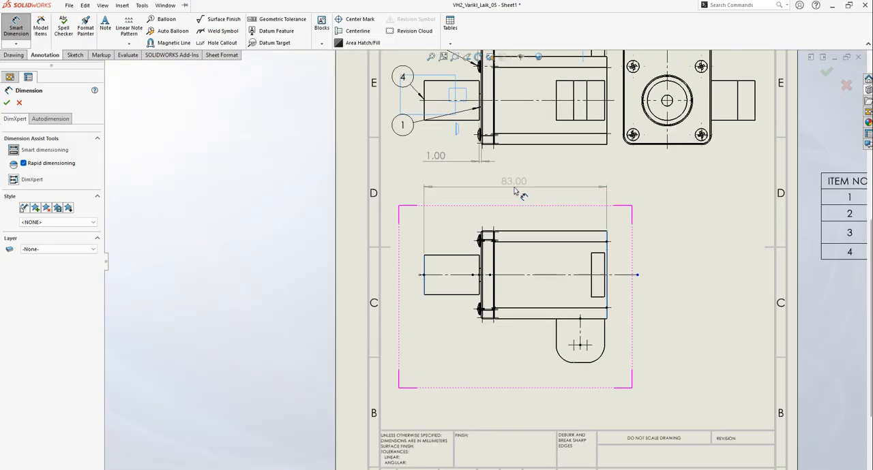
pyautogui.click(510, 213)
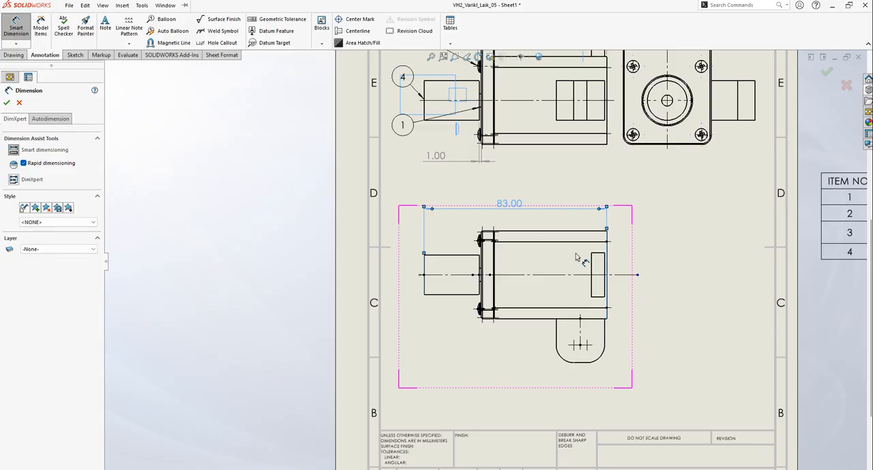
pyautogui.click(7, 103)
pyautogui.scroll(3, 579, 300)
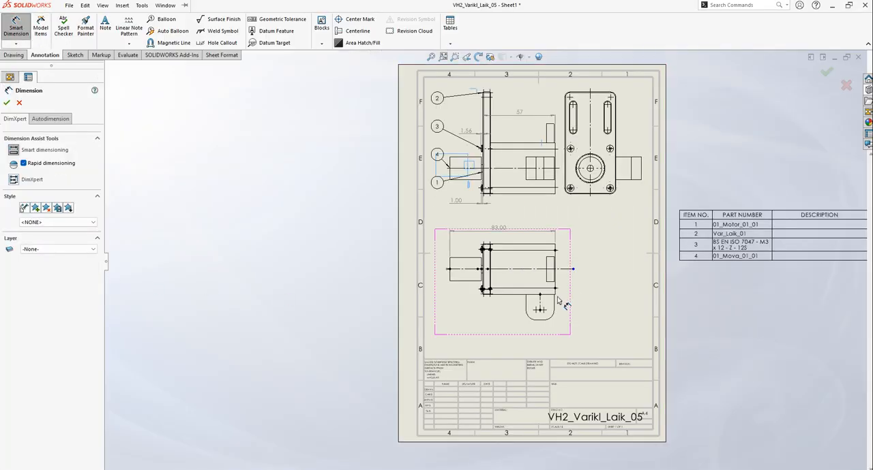
# Dimension the plate's full height in the side view, placing the dimension beyond the motor's protruding connector
pyautogui.scroll(-5, 557, 300)
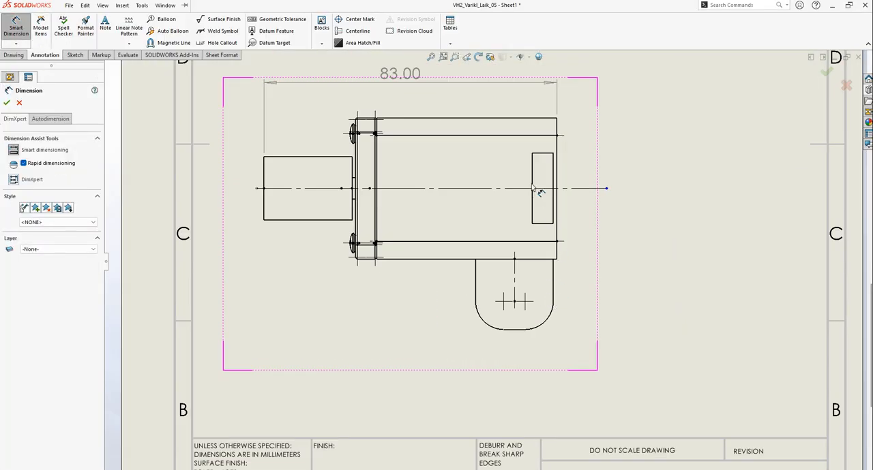
pyautogui.scroll(2, 538, 199)
pyautogui.scroll(4, 516, 142)
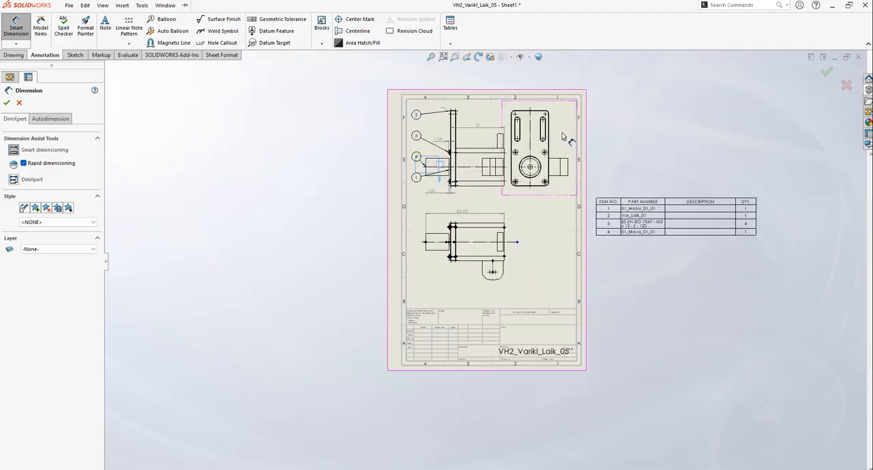
pyautogui.scroll(-4, 566, 139)
pyautogui.scroll(-5, 490, 85)
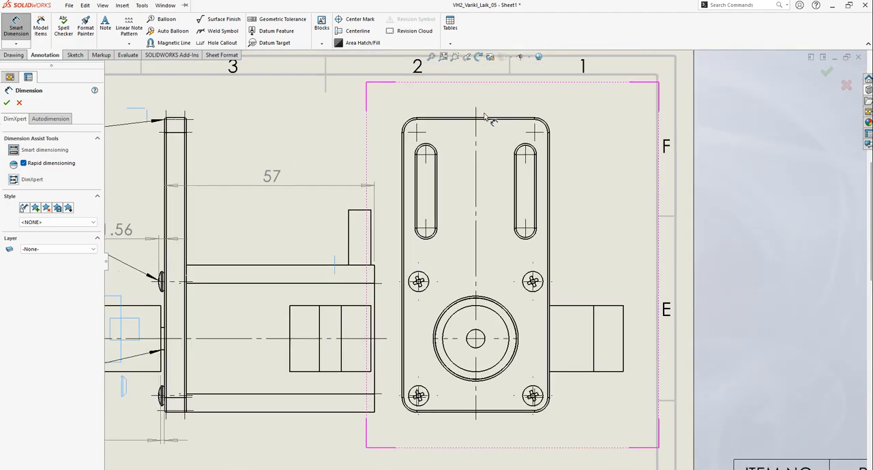
pyautogui.click(493, 166)
pyautogui.scroll(4, 494, 368)
pyautogui.scroll(-5, 486, 322)
pyautogui.click(486, 302)
pyautogui.scroll(1, 486, 302)
pyautogui.scroll(8, 530, 295)
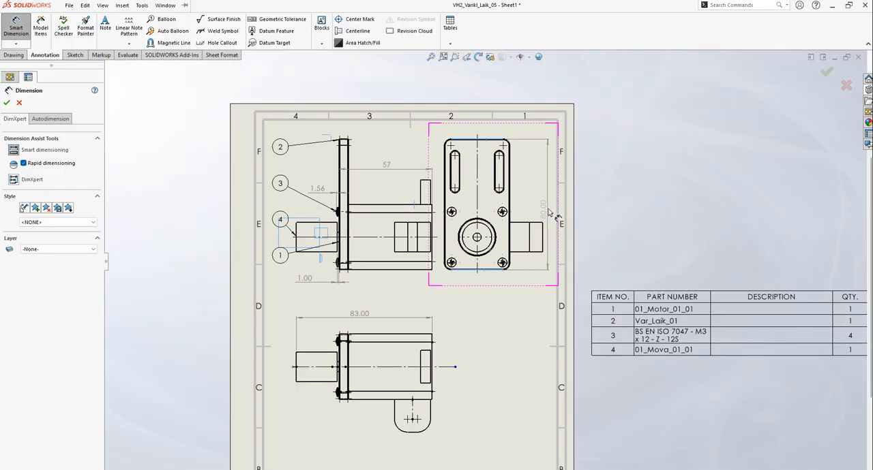
pyautogui.click(556, 212)
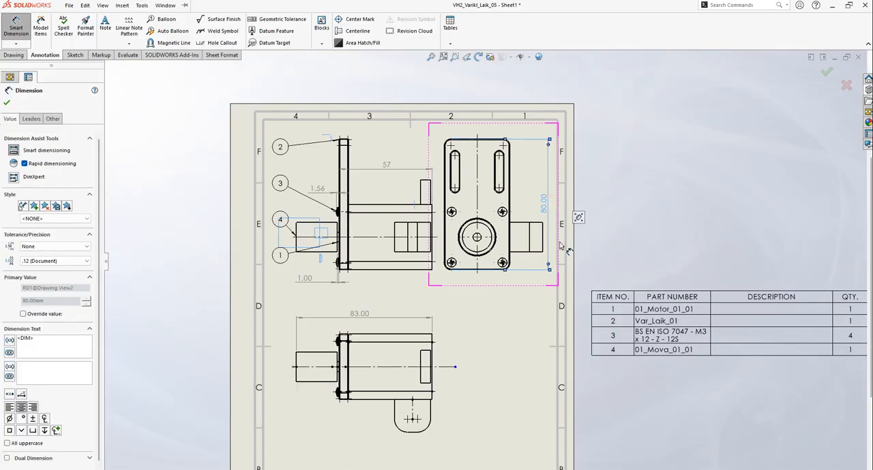
pyautogui.click(6, 104)
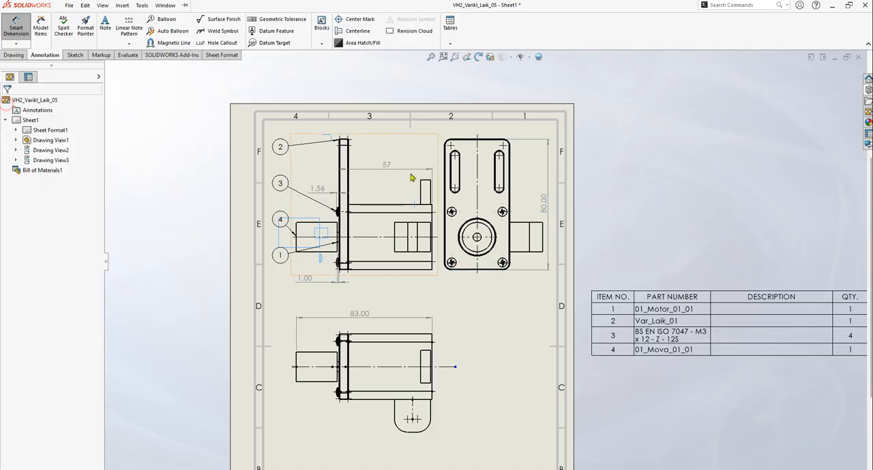
# Dimension the height from the plate's lower edge to the large circle's center in the side view, placing the text below the plate's edge level
pyautogui.click(13, 27)
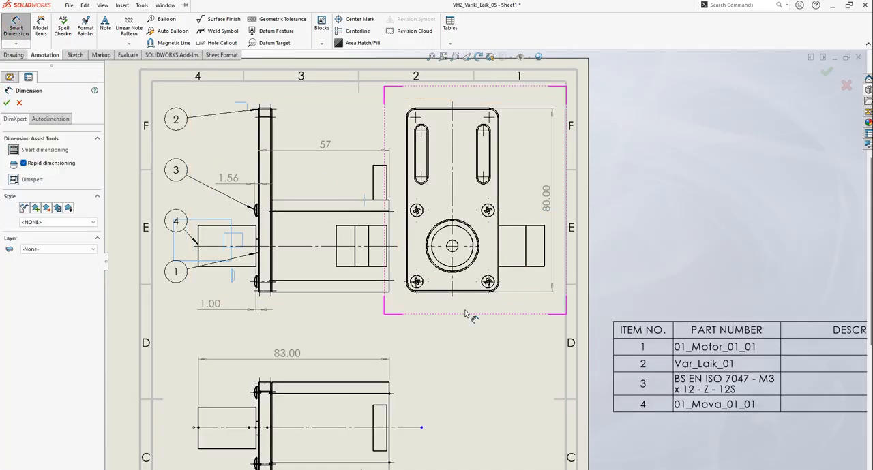
pyautogui.scroll(-5, 460, 302)
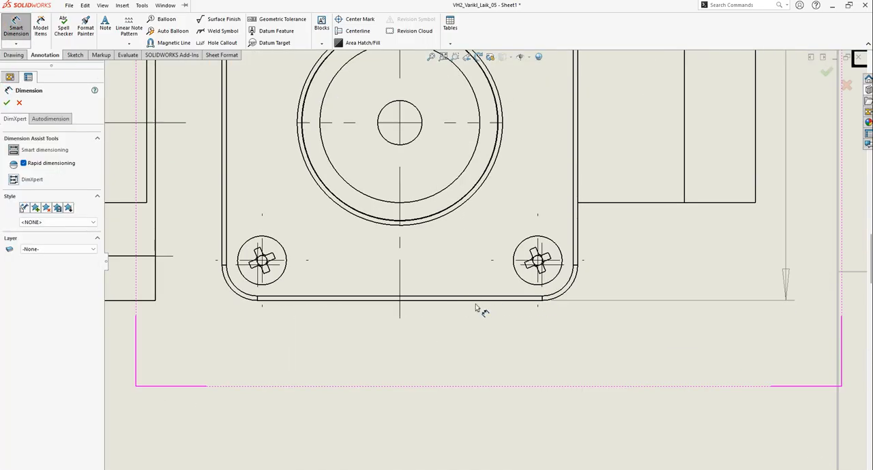
pyautogui.scroll(5, 475, 308)
pyautogui.scroll(-2, 458, 285)
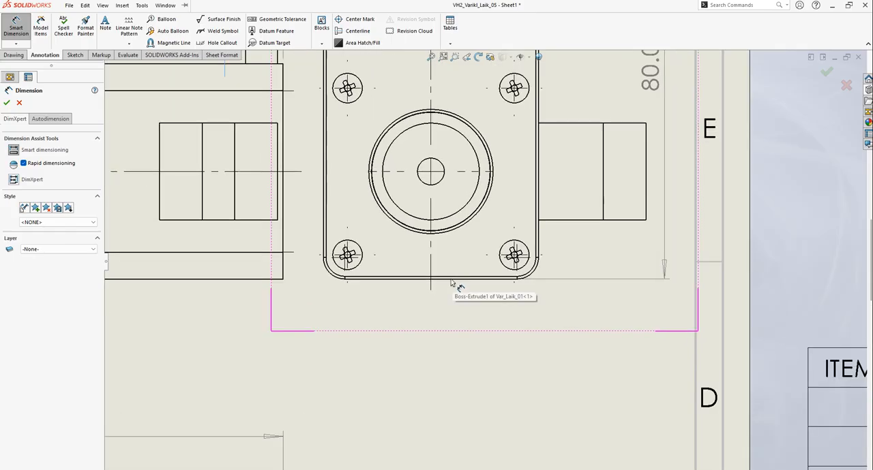
pyautogui.click(451, 280)
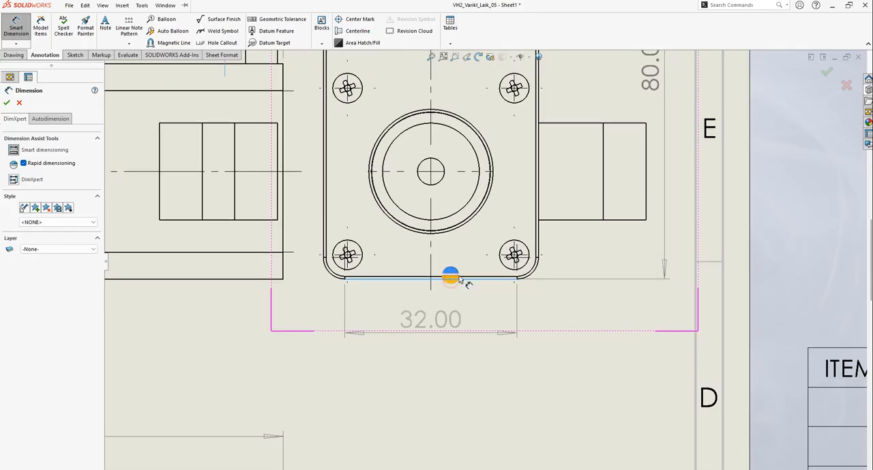
pyautogui.click(463, 172)
pyautogui.scroll(-1, 600, 207)
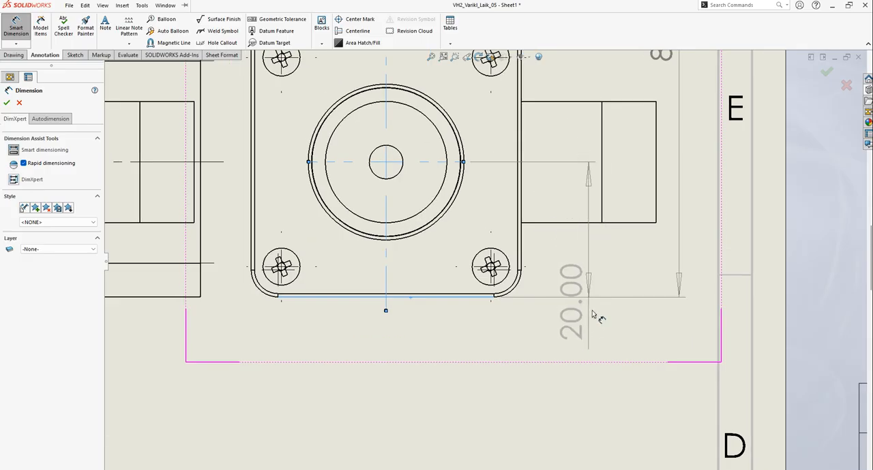
pyautogui.click(620, 359)
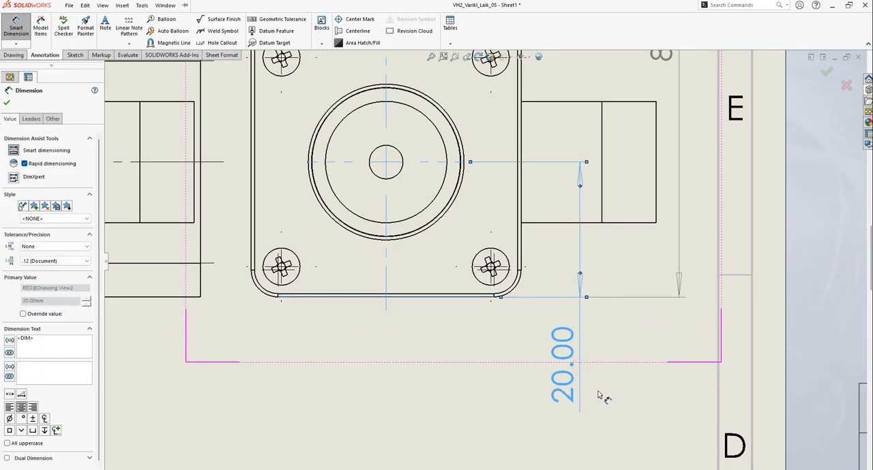
pyautogui.press('Escape')
pyautogui.scroll(2, 483, 261)
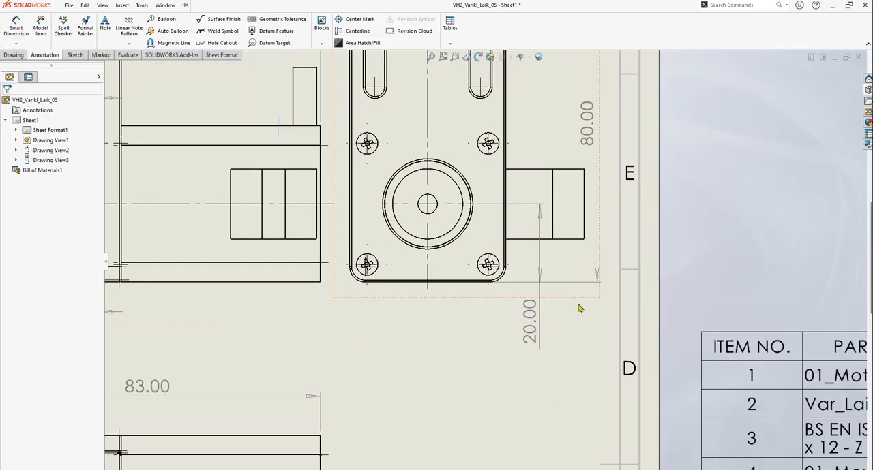
# Move the side view's circle-center height and full plate height dimensions farther out, beyond the motor connector
pyautogui.moveTo(536, 327); pyautogui.dragTo(580, 323)
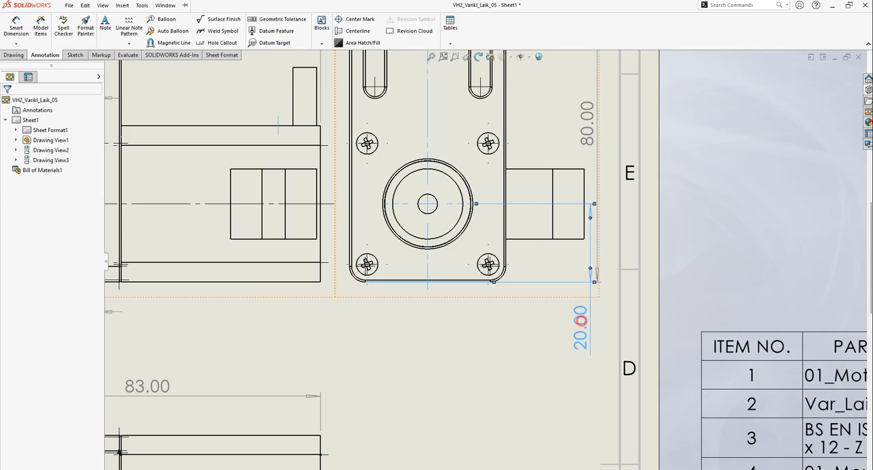
pyautogui.moveTo(587, 123); pyautogui.dragTo(594, 125)
pyautogui.click(583, 329)
pyautogui.press('Escape')
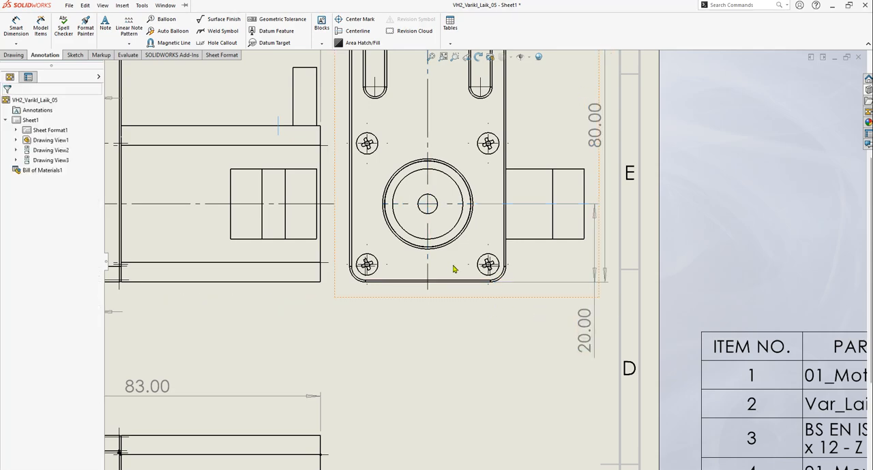
pyautogui.scroll(3, 454, 271)
pyautogui.scroll(-2, 350, 210)
pyautogui.moveTo(366, 163); pyautogui.dragTo(383, 113)
pyautogui.press('Escape')
# Dimension the side view's overall width from the plate's far edge to the motor connector's outer edge, placing it just below the plate
pyautogui.scroll(3, 396, 163)
pyautogui.scroll(1, 409, 361)
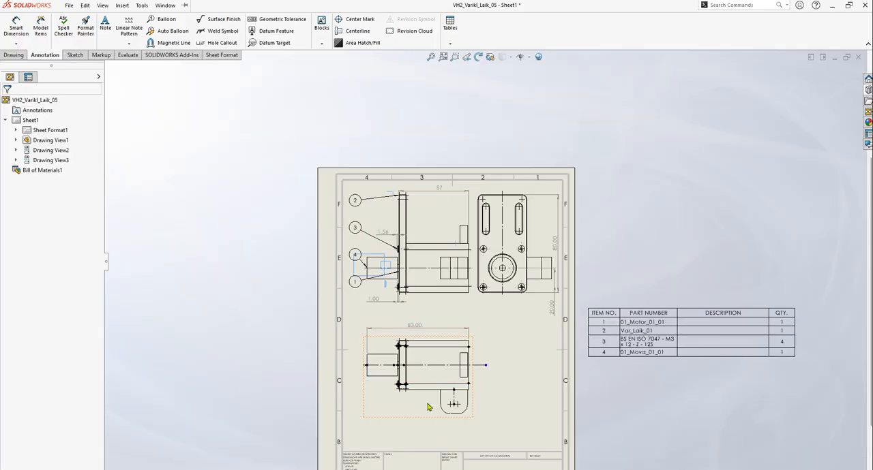
pyautogui.scroll(-2, 396, 340)
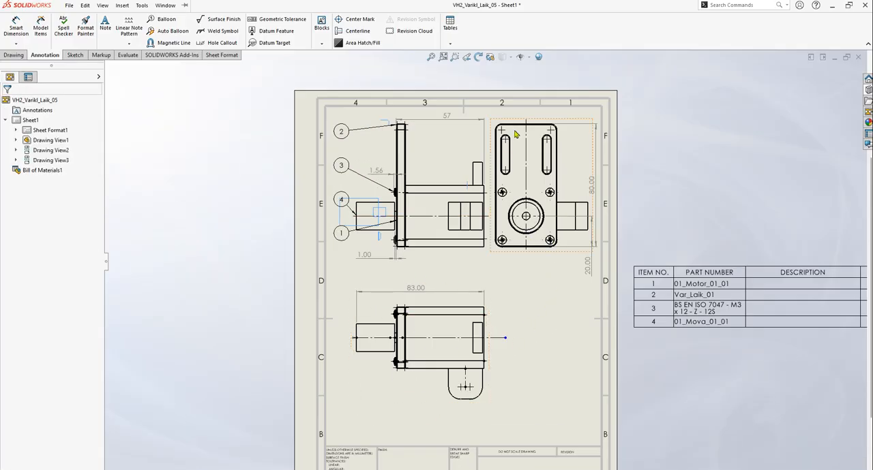
pyautogui.click(16, 27)
pyautogui.scroll(-5, 576, 272)
pyautogui.scroll(-2, 592, 257)
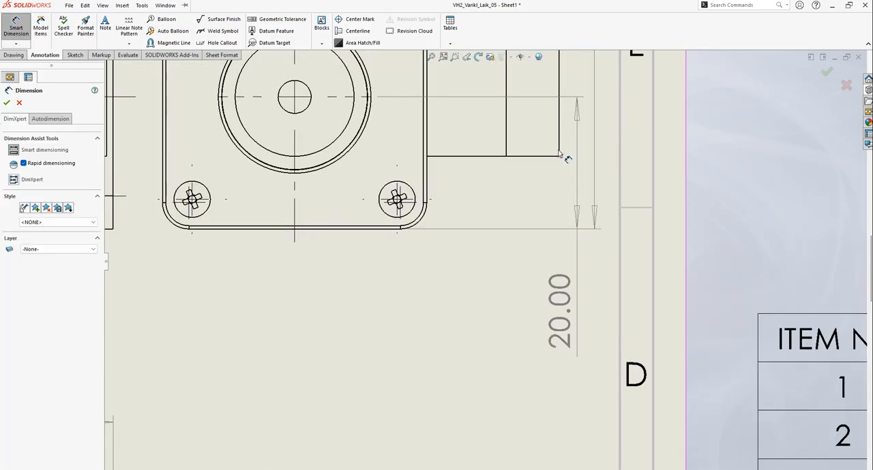
pyautogui.scroll(4, 553, 172)
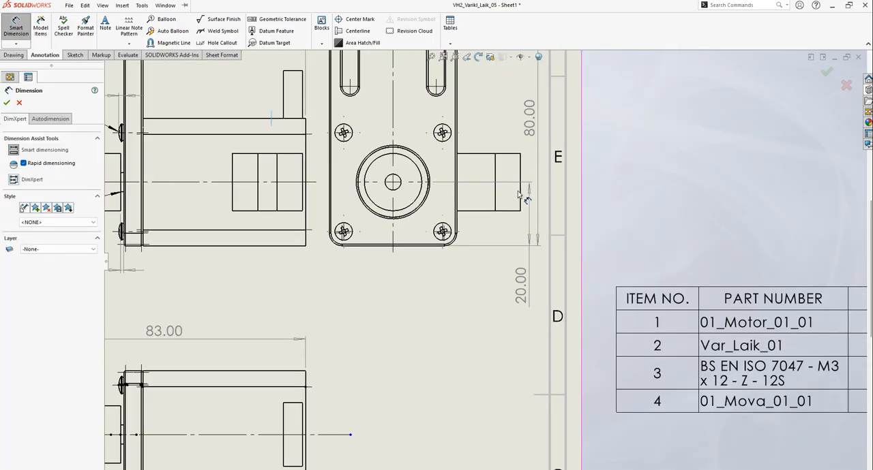
pyautogui.scroll(-2, 520, 198)
pyautogui.click(512, 215)
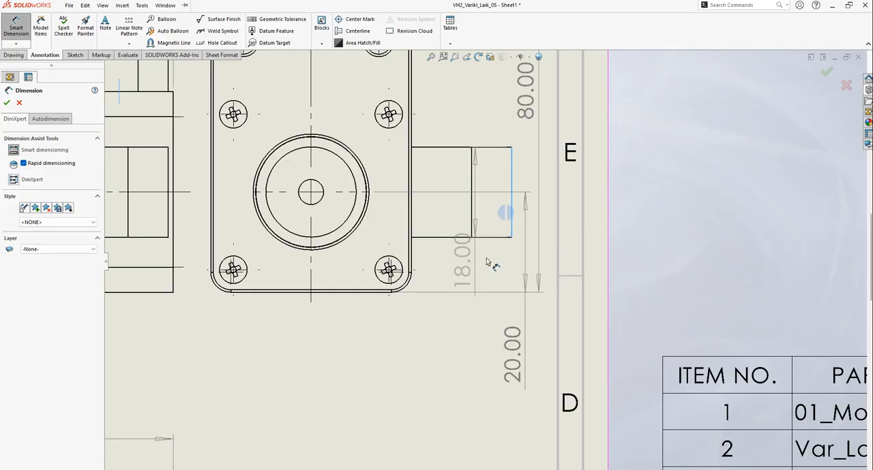
pyautogui.scroll(4, 479, 262)
pyautogui.scroll(-10, 366, 241)
pyautogui.scroll(-1, 385, 244)
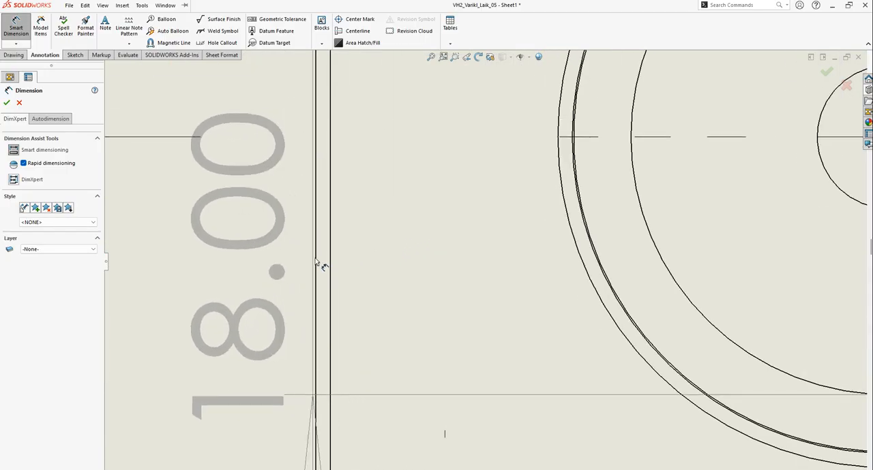
pyautogui.click(318, 267)
pyautogui.scroll(5, 530, 354)
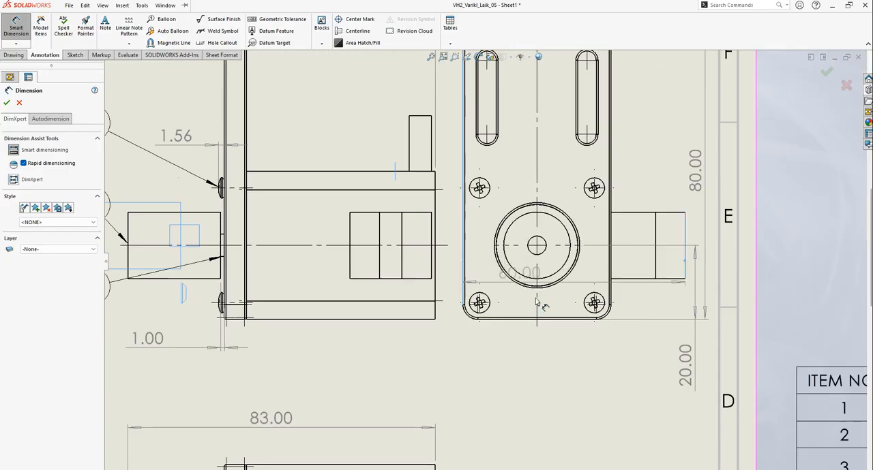
pyautogui.scroll(-1, 539, 344)
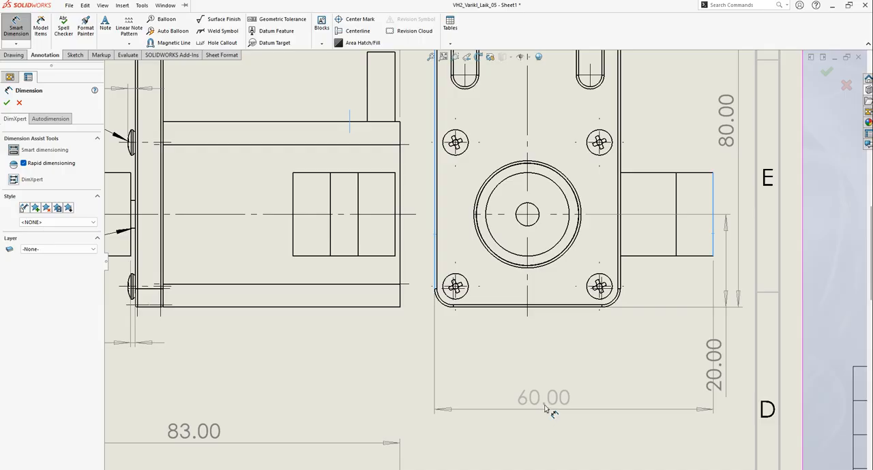
pyautogui.click(548, 344)
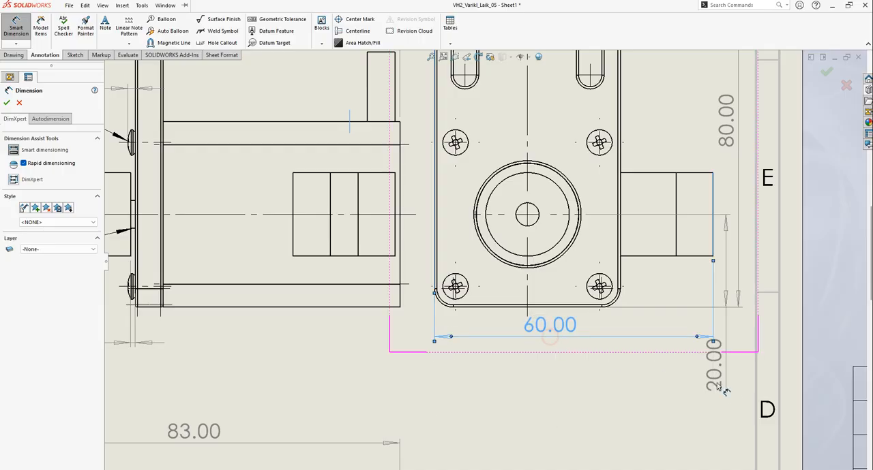
pyautogui.press('Escape')
# Move the circle-center height dimension's text lower and slightly outward, clear of the side view's overall width dimension
pyautogui.moveTo(718, 393); pyautogui.dragTo(717, 398)
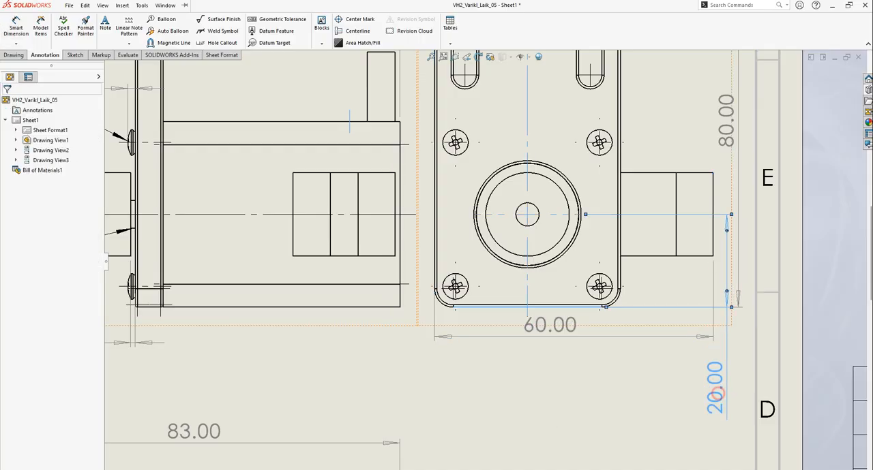
pyautogui.click(623, 364)
pyautogui.scroll(-3, 636, 351)
pyautogui.scroll(5, 614, 351)
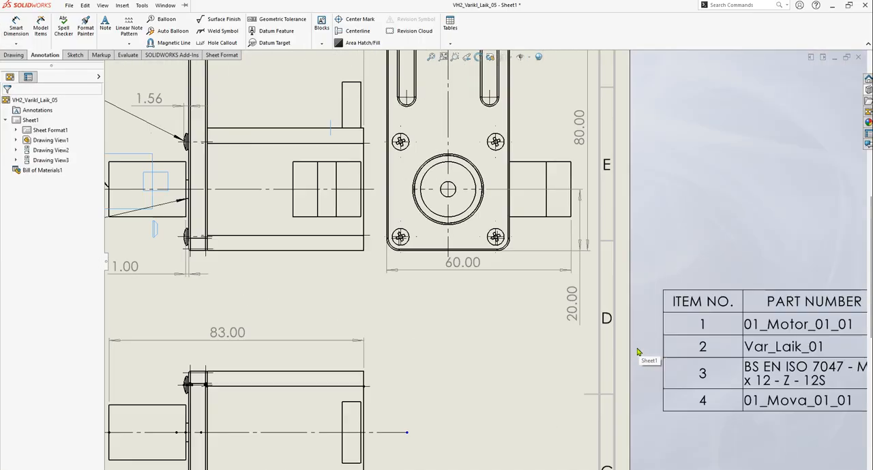
pyautogui.scroll(-2, 443, 266)
pyautogui.scroll(-1, 497, 274)
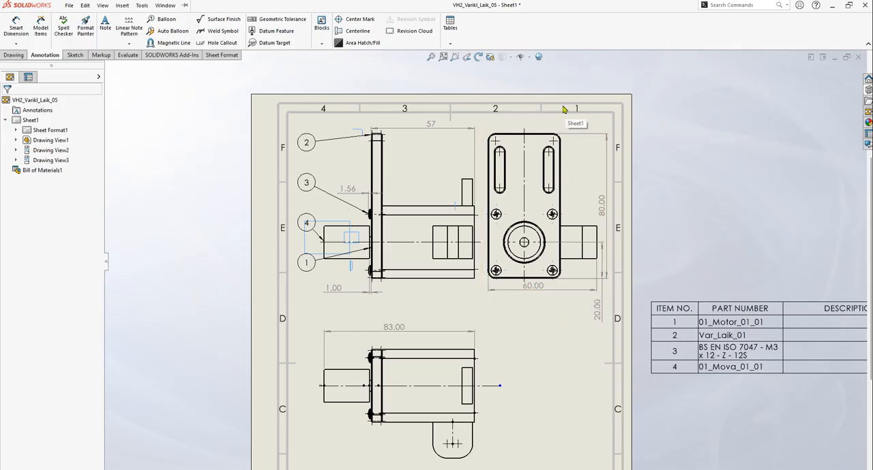
pyautogui.click(15, 28)
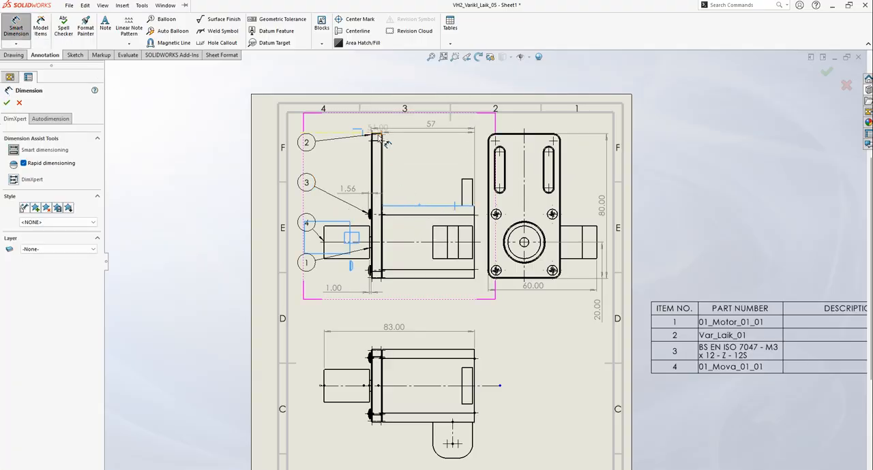
pyautogui.scroll(-10, 385, 141)
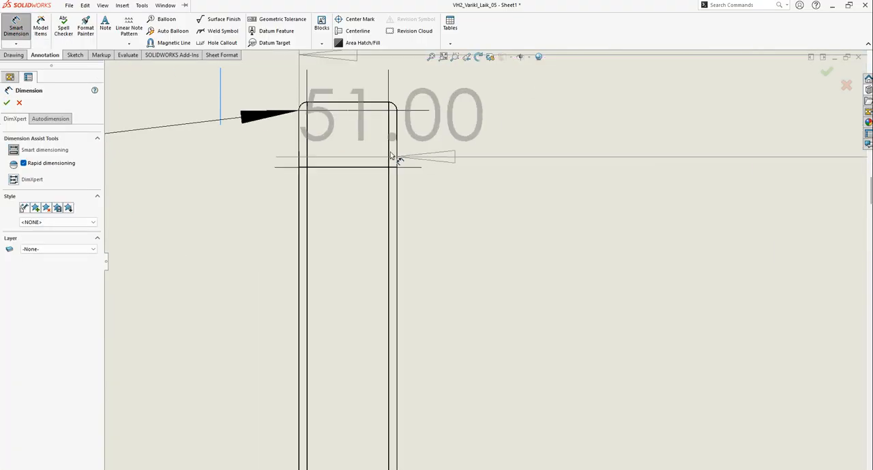
pyautogui.click(362, 103)
pyautogui.scroll(2, 443, 189)
pyautogui.press('Escape')
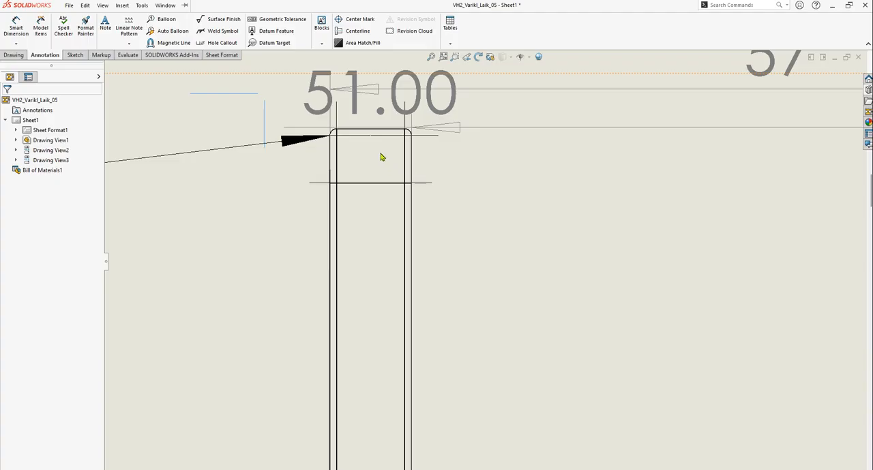
pyautogui.click(380, 96)
pyautogui.press('Delete')
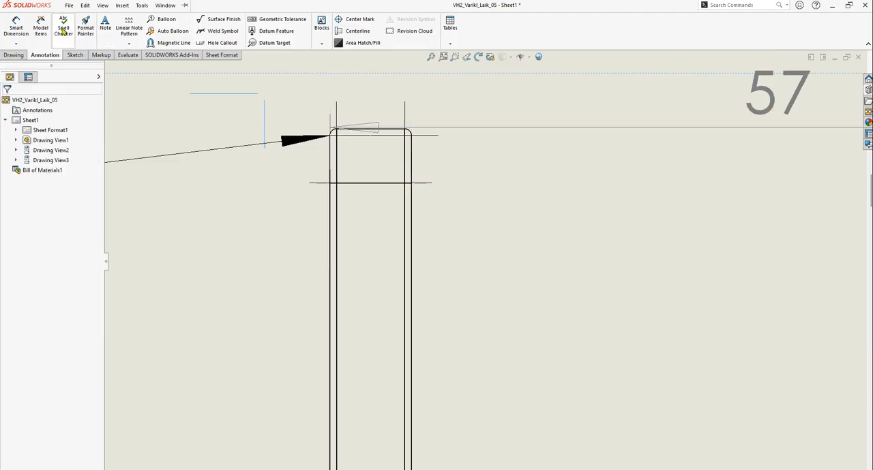
# Dimension the height from the plate's top edge to the motor's upper face in the front view, placing it between plate and connector
pyautogui.click(16, 28)
pyautogui.scroll(-5, 399, 136)
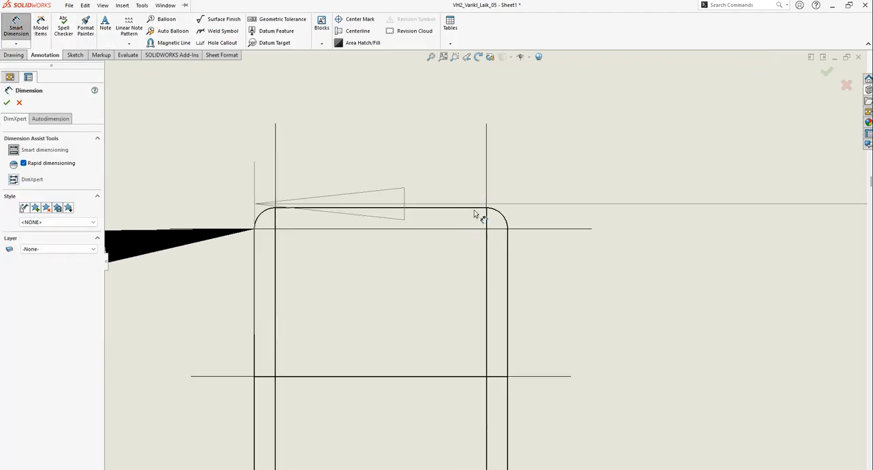
pyautogui.click(471, 210)
pyautogui.scroll(5, 478, 219)
pyautogui.scroll(-3, 542, 354)
pyautogui.click(548, 365)
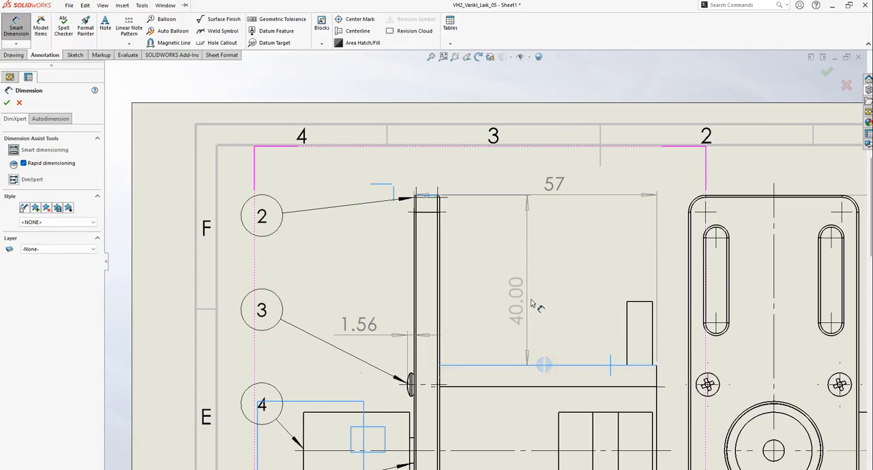
pyautogui.click(508, 289)
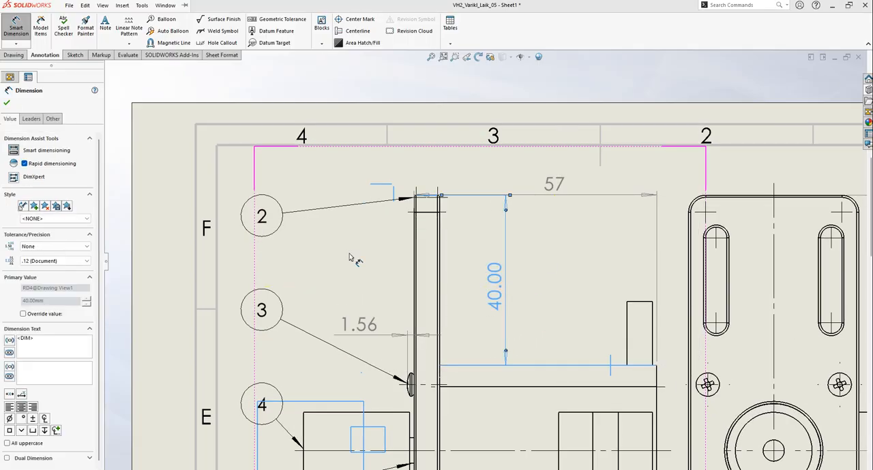
pyautogui.click(7, 103)
# Review the dimensions across all three views, checking the screw head protrusion dimension in the front view up close
pyautogui.scroll(9, 522, 277)
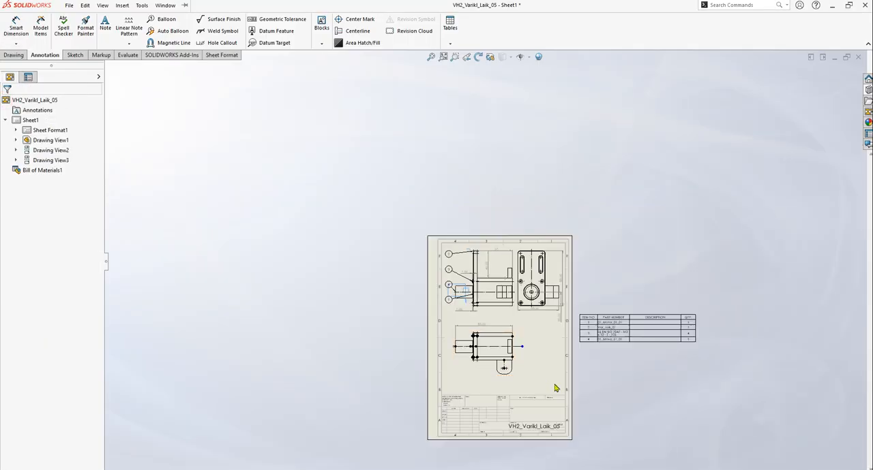
pyautogui.scroll(-7, 518, 304)
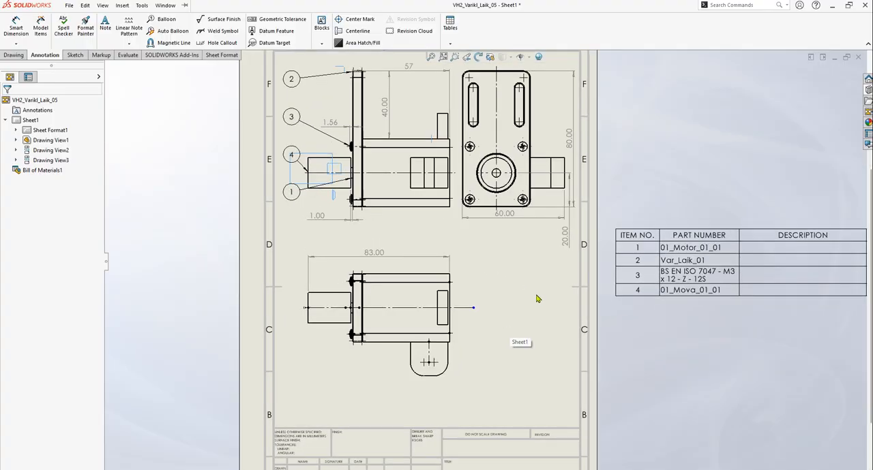
pyautogui.scroll(3, 537, 300)
pyautogui.scroll(-3, 480, 228)
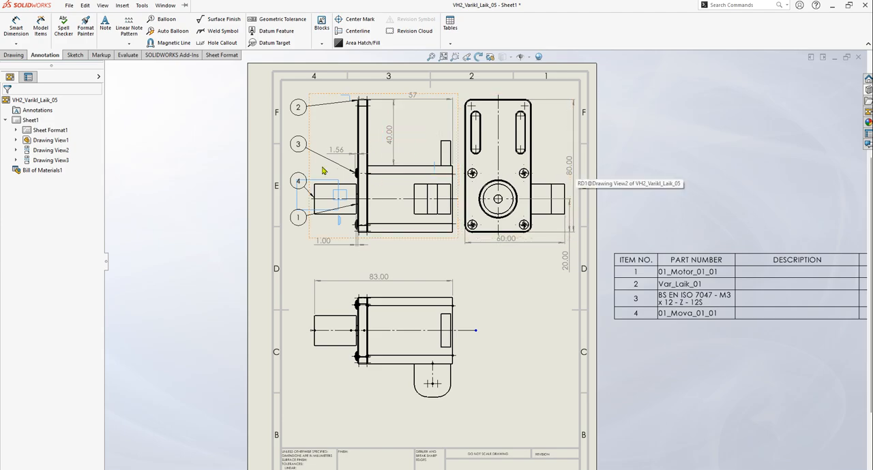
pyautogui.scroll(-8, 333, 153)
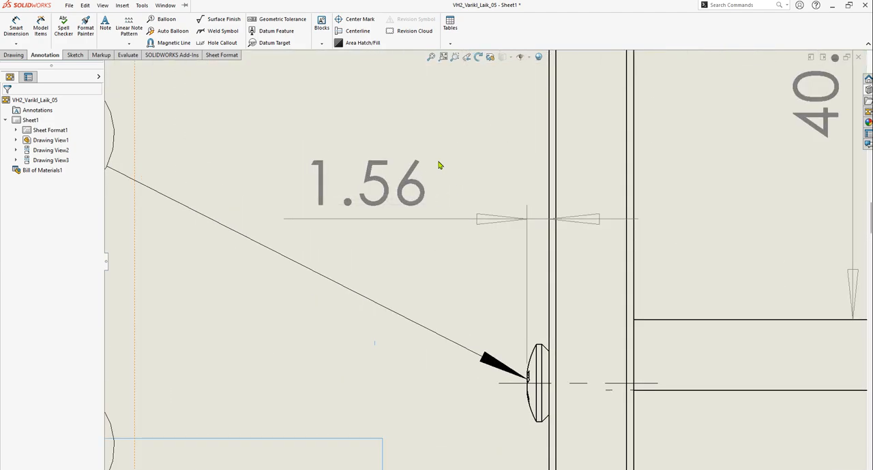
pyautogui.scroll(10, 444, 259)
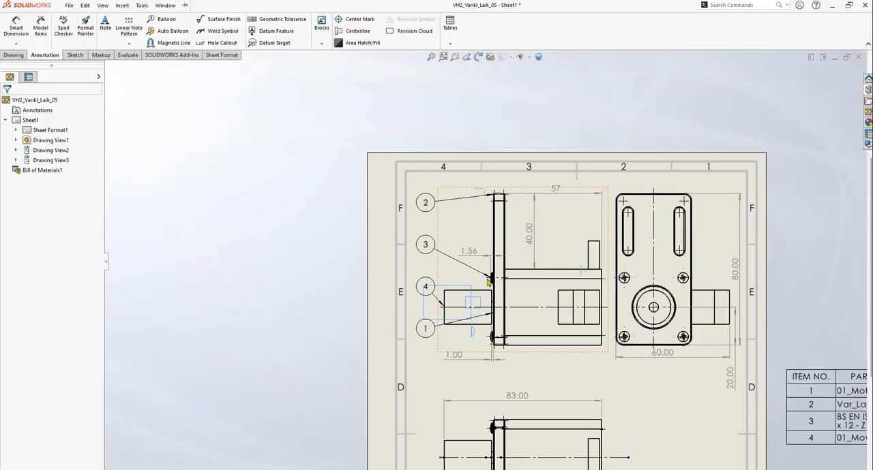
pyautogui.scroll(2, 488, 274)
pyautogui.scroll(-1, 491, 297)
# Select everything on the sheet and set the precision of all dimensions to None
pyautogui.click(725, 251)
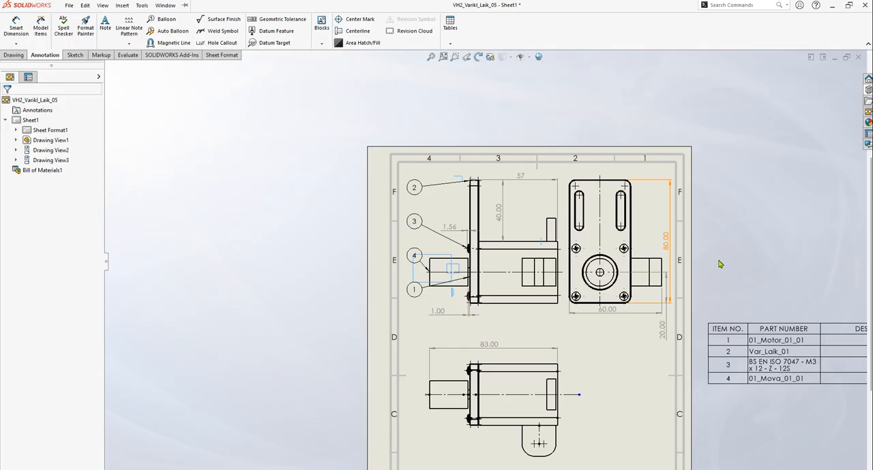
pyautogui.hotkey('ctrl', 'a')
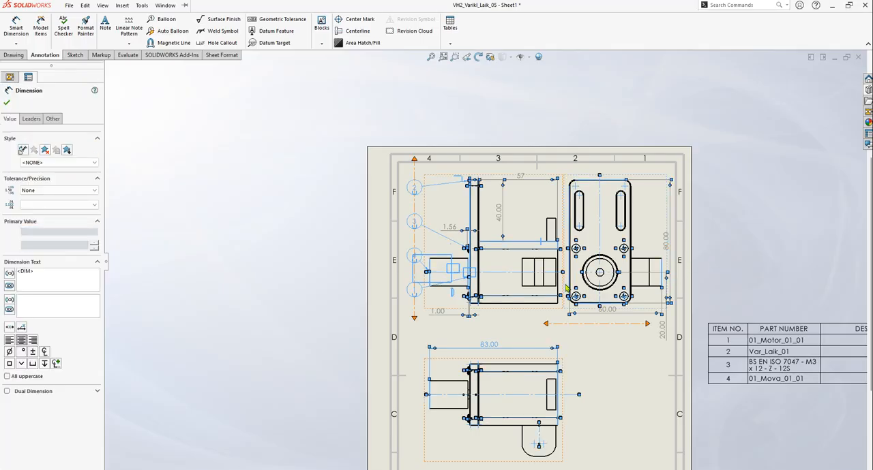
pyautogui.click(54, 204)
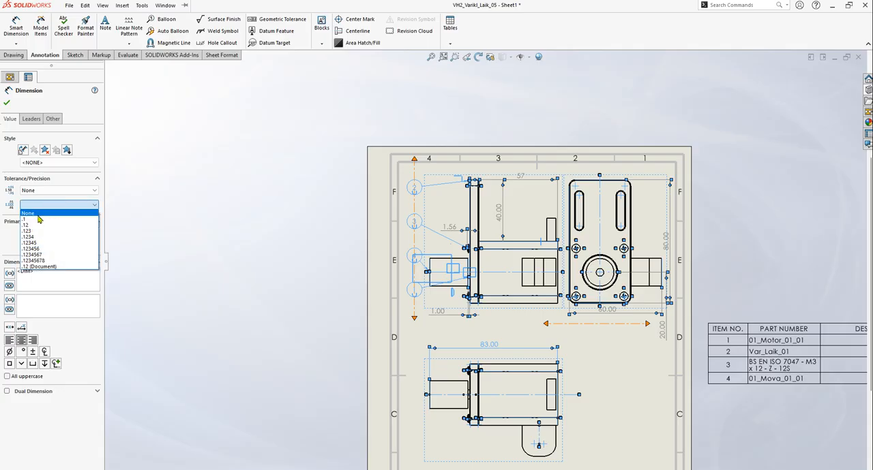
pyautogui.click(31, 214)
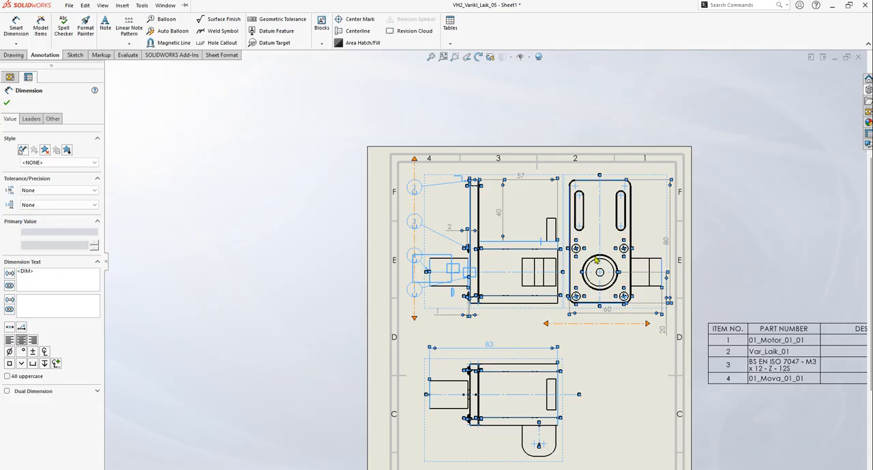
pyautogui.click(7, 103)
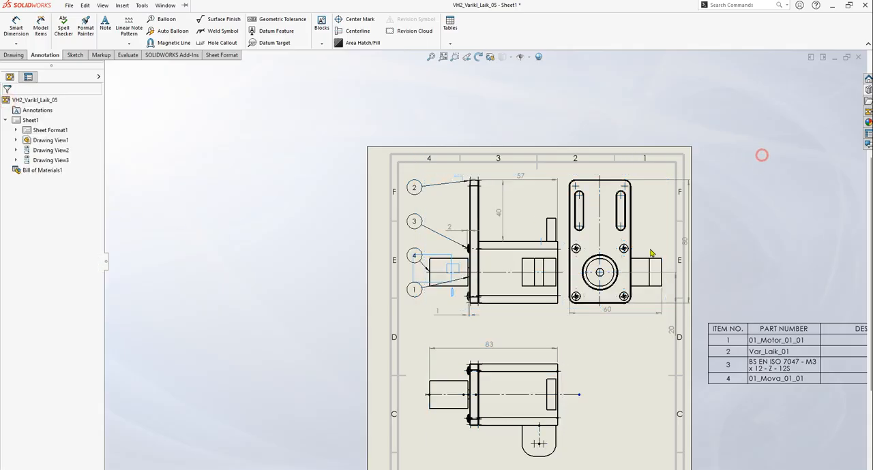
# Set the precision of the front view's screw head protrusion dimension to .12
pyautogui.scroll(-4, 648, 327)
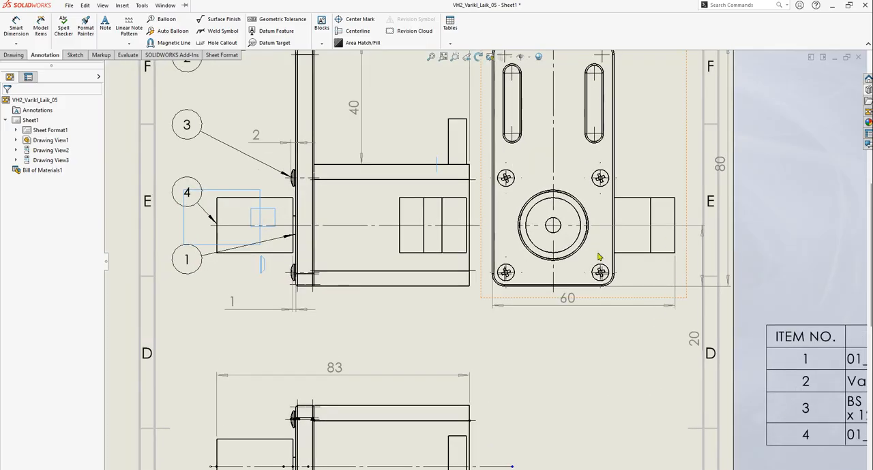
pyautogui.press('f')
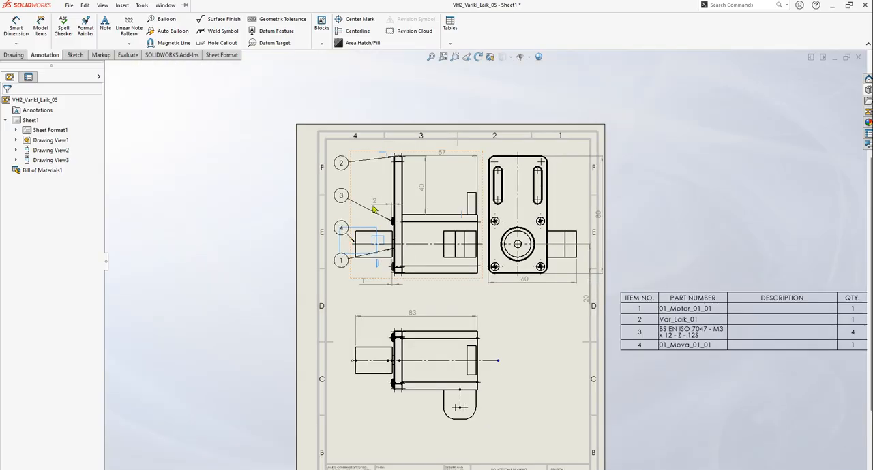
pyautogui.click(373, 205)
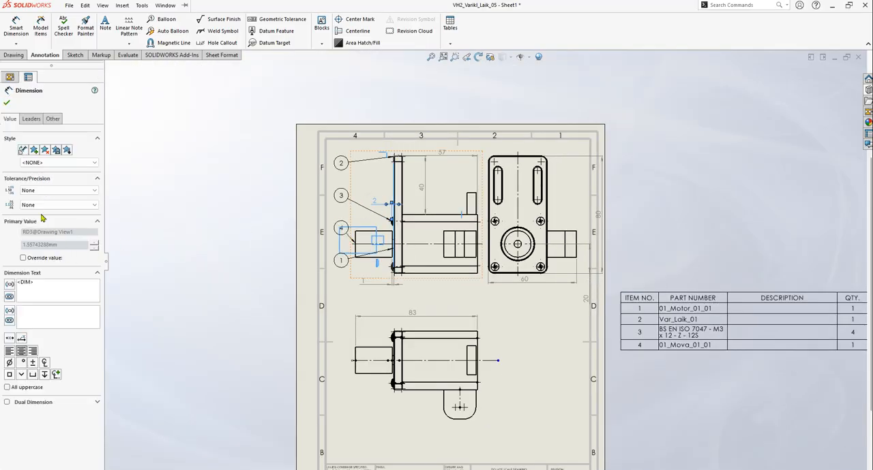
pyautogui.click(43, 205)
pyautogui.click(41, 225)
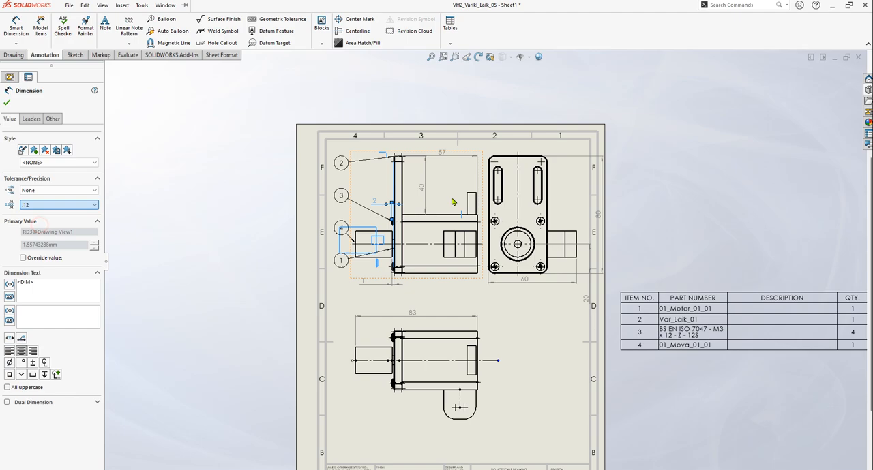
# Review the updated dimensions on the sheet, checking the front view up close
pyautogui.scroll(-5, 436, 205)
pyautogui.press('Escape')
pyautogui.press('f')
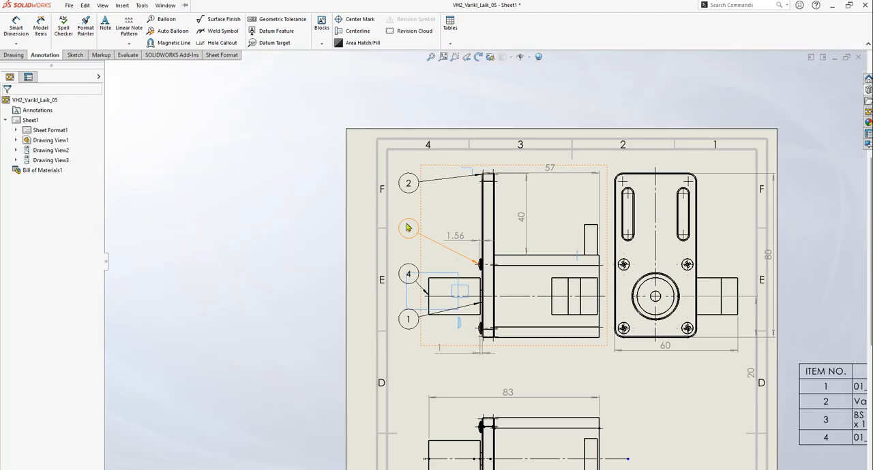
pyautogui.scroll(-5, 539, 198)
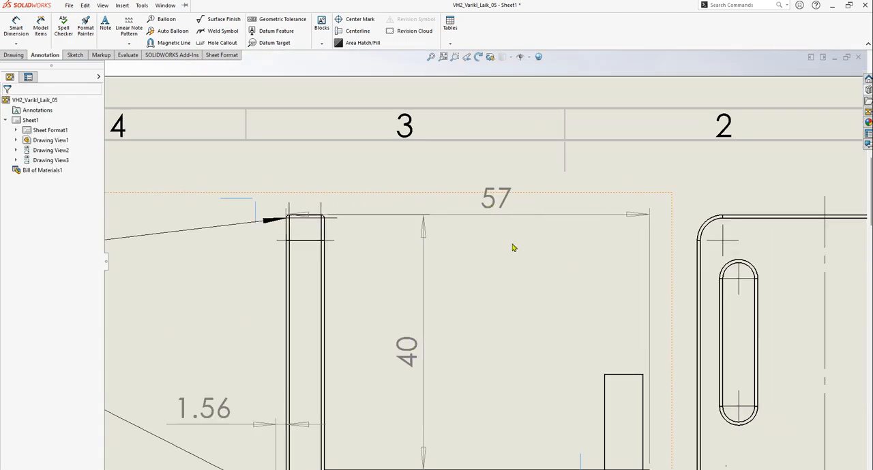
pyautogui.scroll(5, 479, 278)
pyautogui.scroll(4, 727, 396)
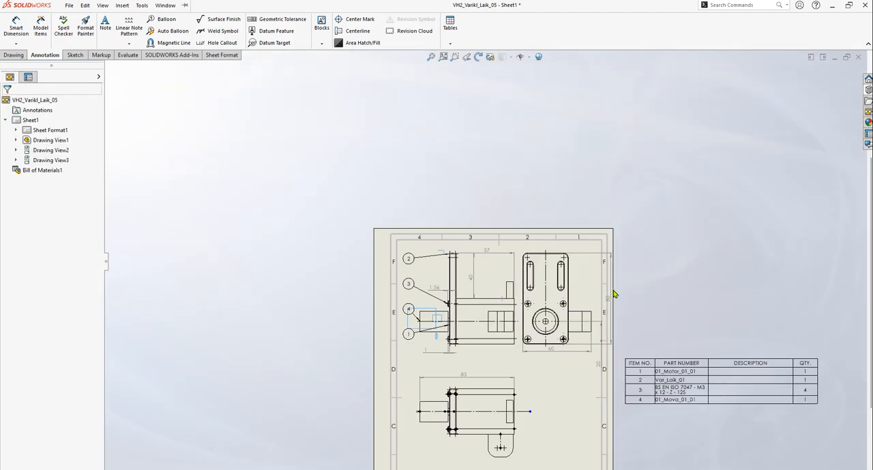
pyautogui.scroll(-5, 613, 288)
pyautogui.click(504, 230)
pyautogui.press('Escape')
pyautogui.scroll(5, 516, 409)
pyautogui.scroll(-1, 415, 409)
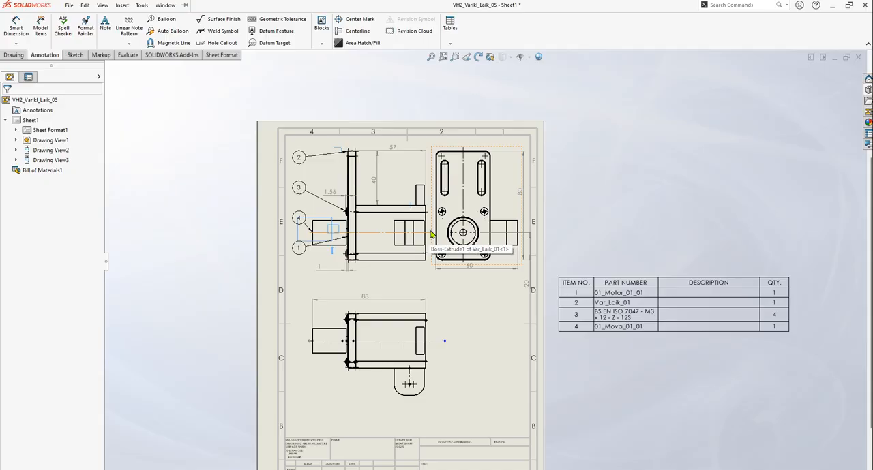
# Save the drawing
pyautogui.hotkey('ctrl', 's')
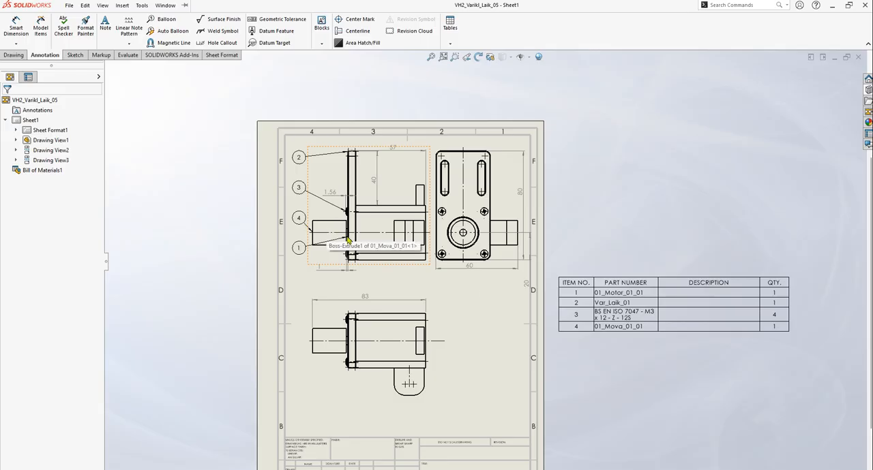
pyautogui.scroll(-1, 344, 242)
pyautogui.scroll(1, 350, 260)
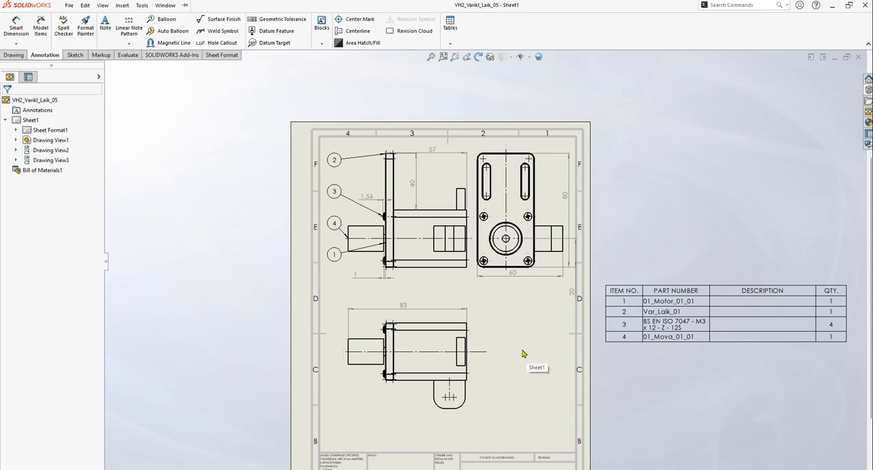
pyautogui.click(423, 416)
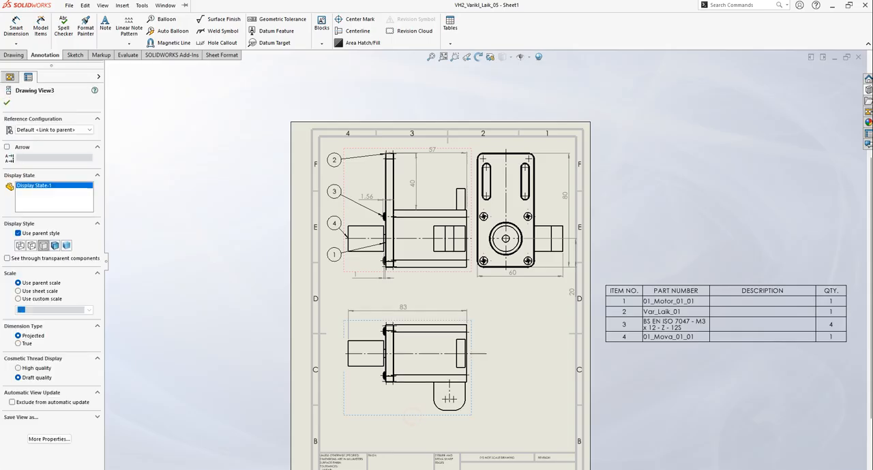
pyautogui.press('Escape')
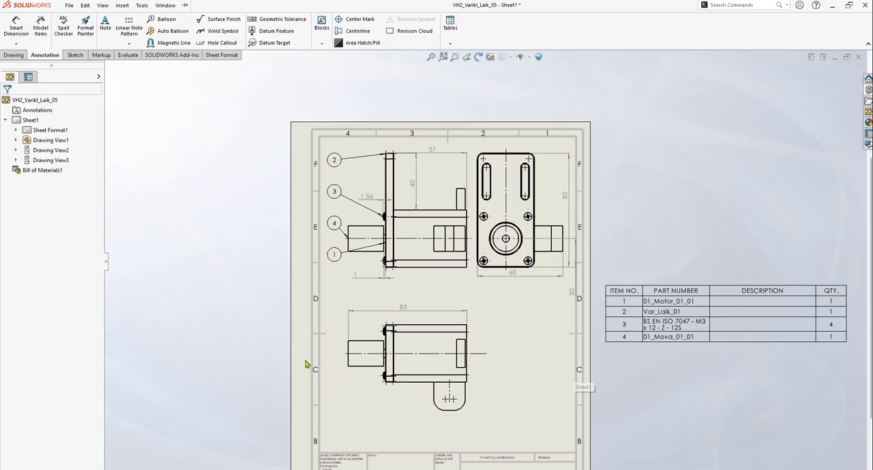
# Move the top view up closer to the front view and place its overall length dimension below the view
pyautogui.scroll(-4, 409, 358)
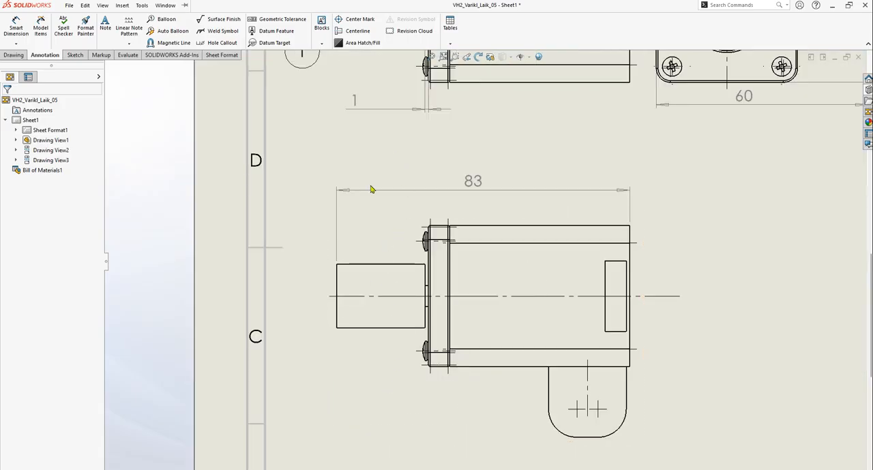
pyautogui.scroll(3, 409, 204)
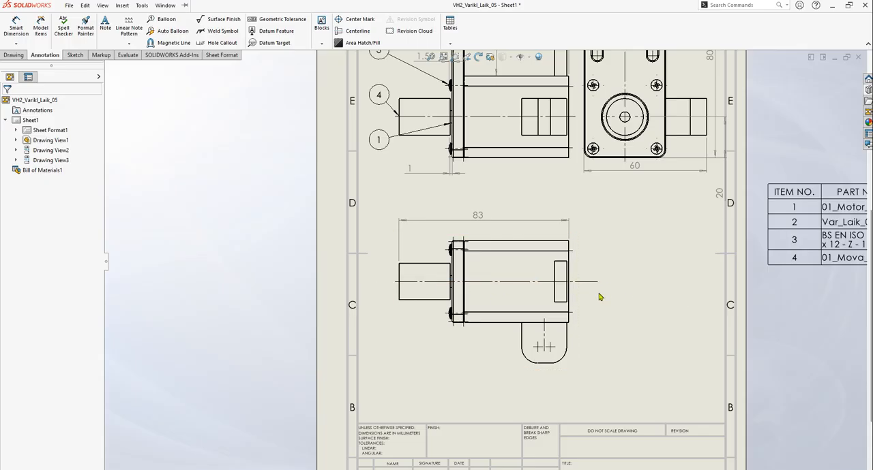
pyautogui.press('f')
pyautogui.scroll(5, 518, 251)
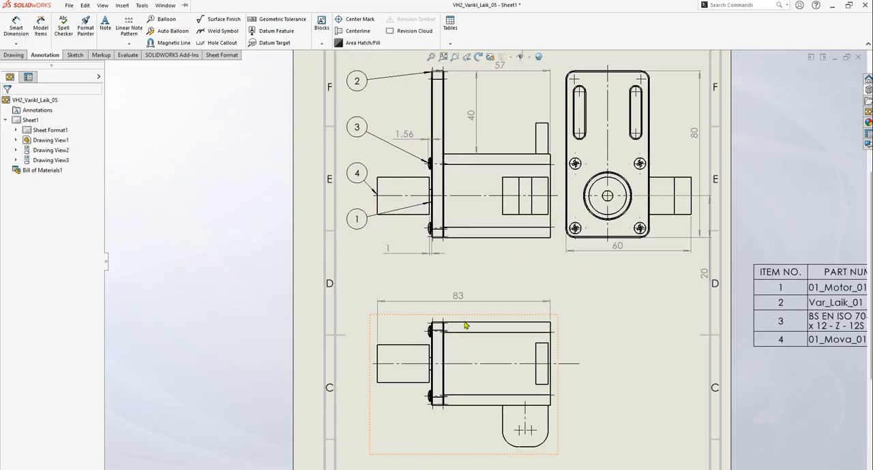
pyautogui.moveTo(463, 318); pyautogui.dragTo(465, 281)
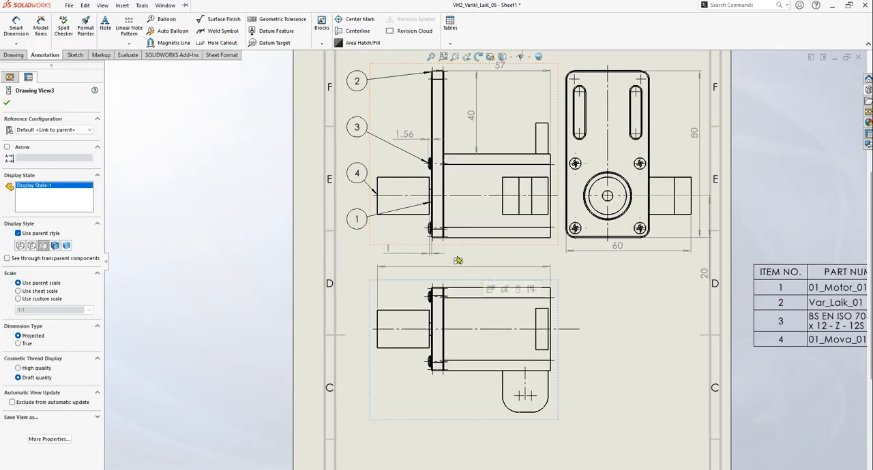
pyautogui.moveTo(455, 404); pyautogui.dragTo(458, 407)
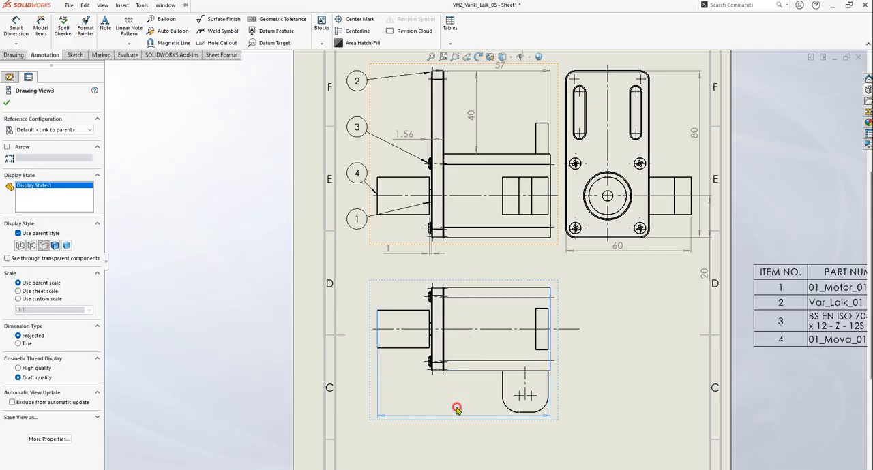
pyautogui.click(655, 339)
pyautogui.moveTo(506, 278); pyautogui.dragTo(508, 258)
pyautogui.scroll(2, 508, 258)
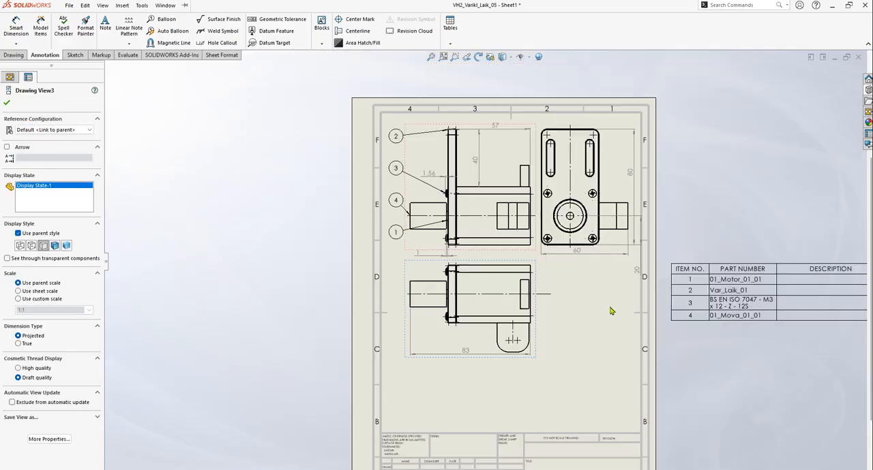
# Shift the front view up and slightly left toward the sheet border, and move the top view up closer beneath it
pyautogui.scroll(-3, 510, 128)
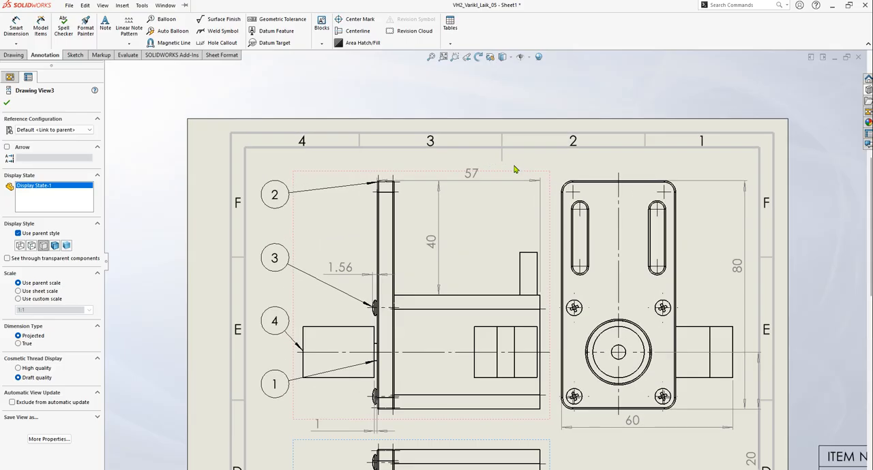
pyautogui.moveTo(513, 171); pyautogui.dragTo(505, 155)
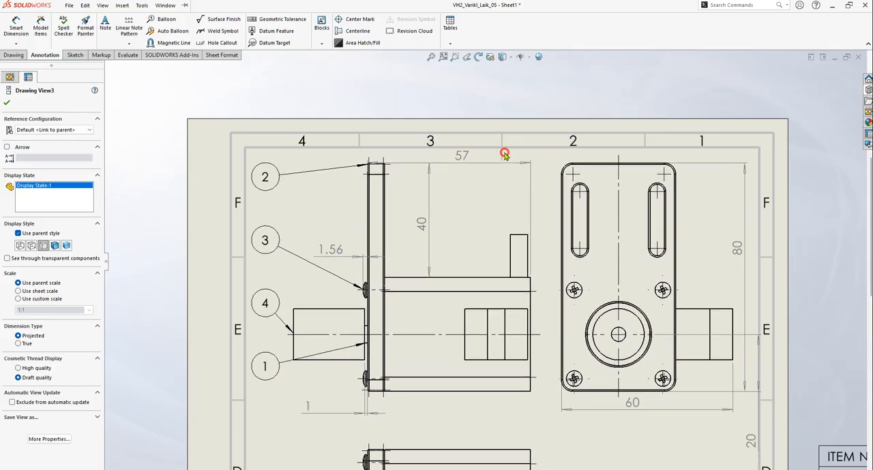
pyautogui.scroll(4, 709, 219)
pyautogui.scroll(-2, 549, 374)
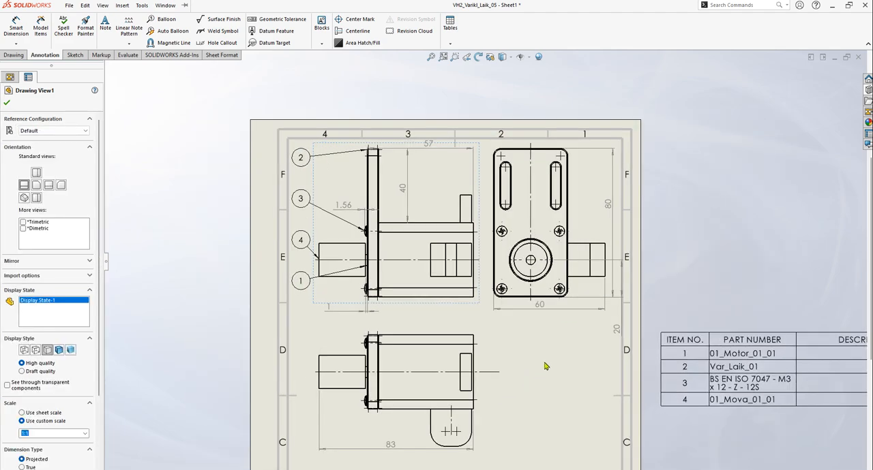
pyautogui.scroll(2, 545, 341)
pyautogui.scroll(-4, 470, 314)
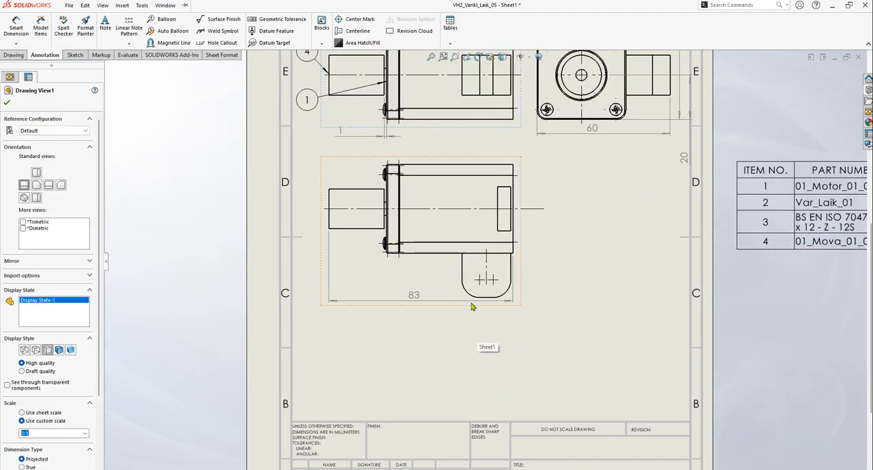
pyautogui.moveTo(442, 306); pyautogui.dragTo(441, 292)
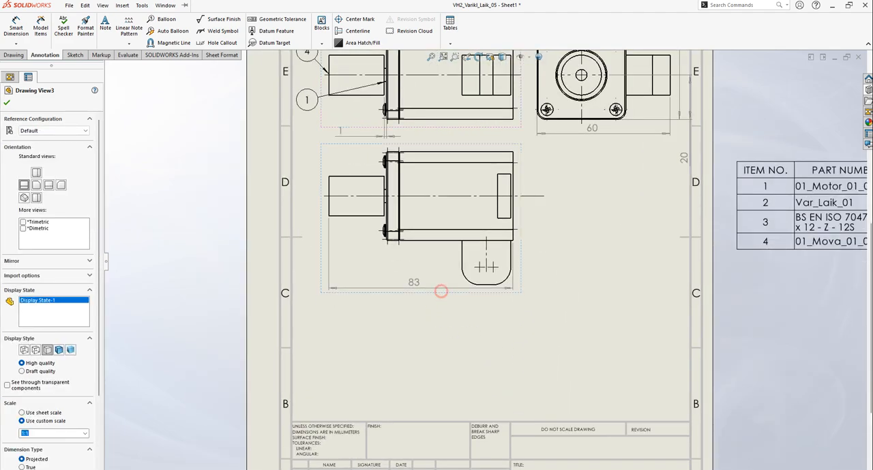
pyautogui.click(229, 232)
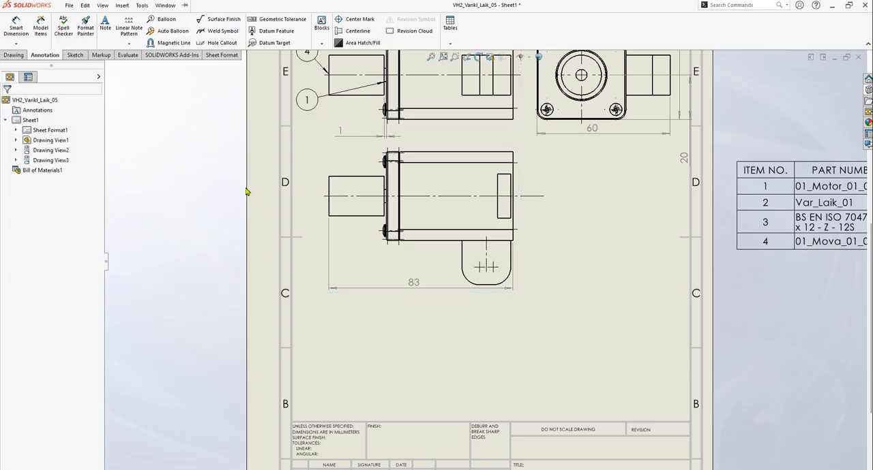
# Create a section view through the top view's horizontal centerline with the direction flipped, placing it below the top view
pyautogui.click(13, 55)
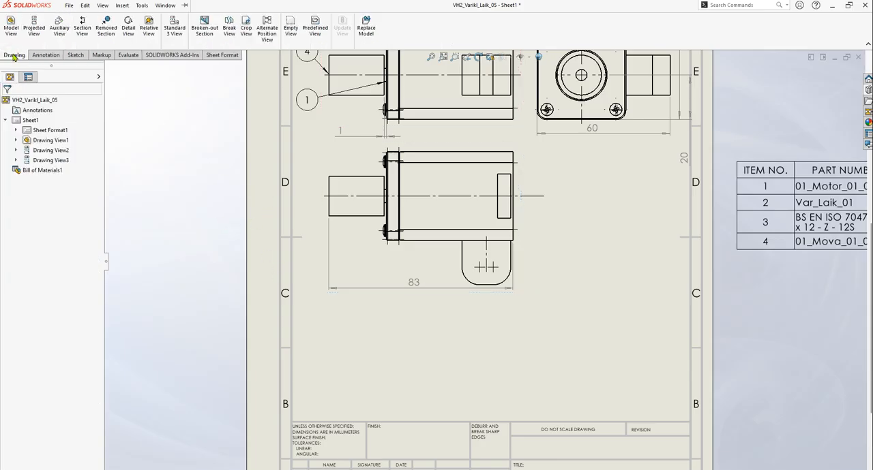
pyautogui.click(83, 27)
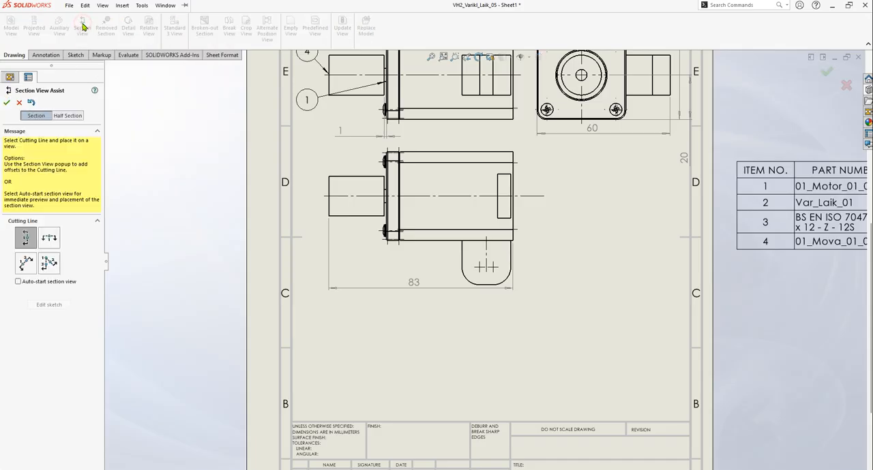
pyautogui.click(55, 246)
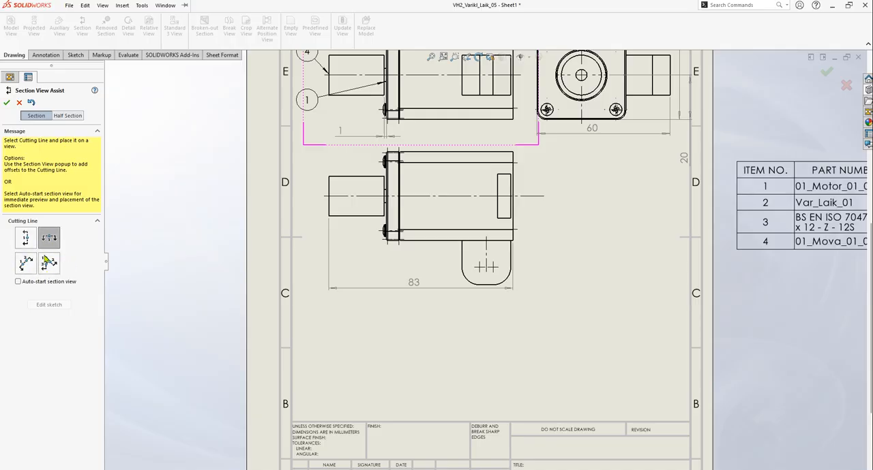
pyautogui.click(359, 196)
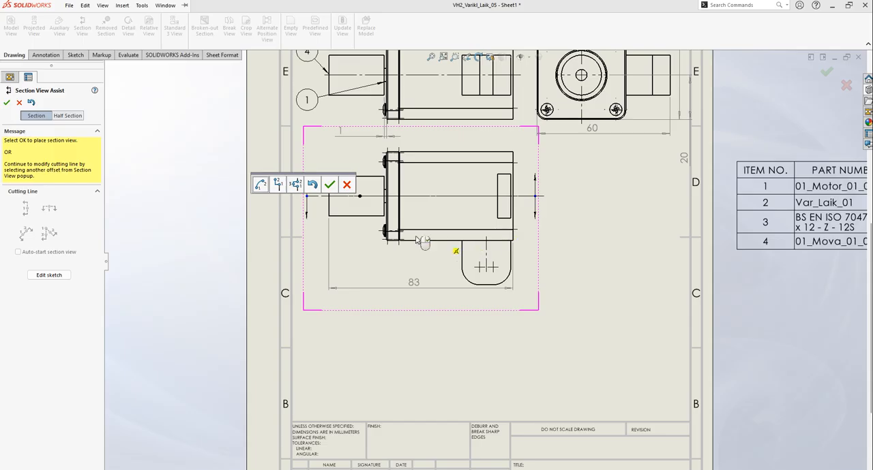
pyautogui.click(328, 187)
pyautogui.moveTo(263, 62); pyautogui.dragTo(210, 216)
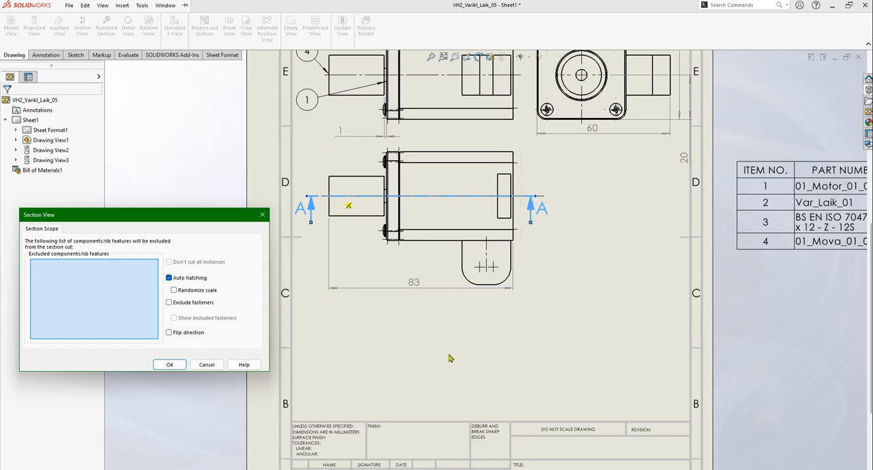
pyautogui.click(168, 334)
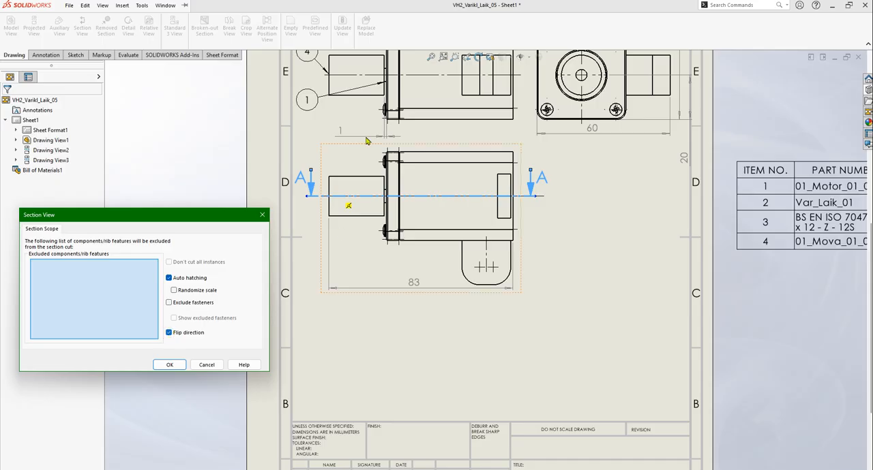
pyautogui.click(169, 366)
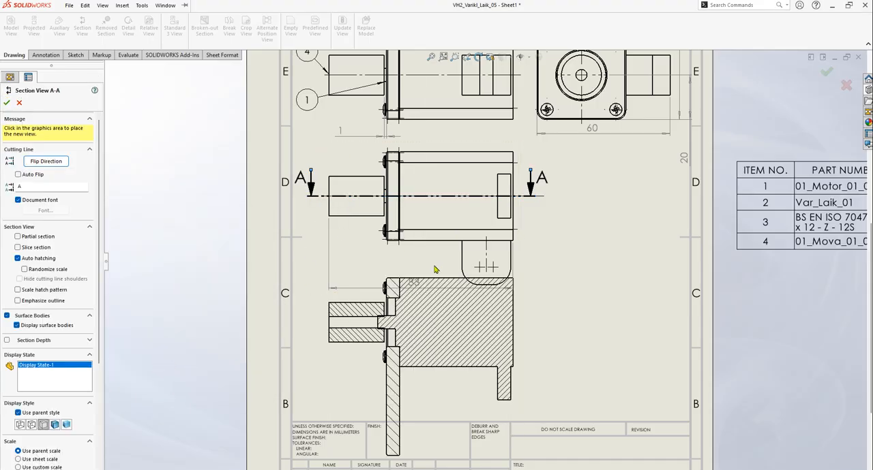
pyautogui.scroll(2, 477, 262)
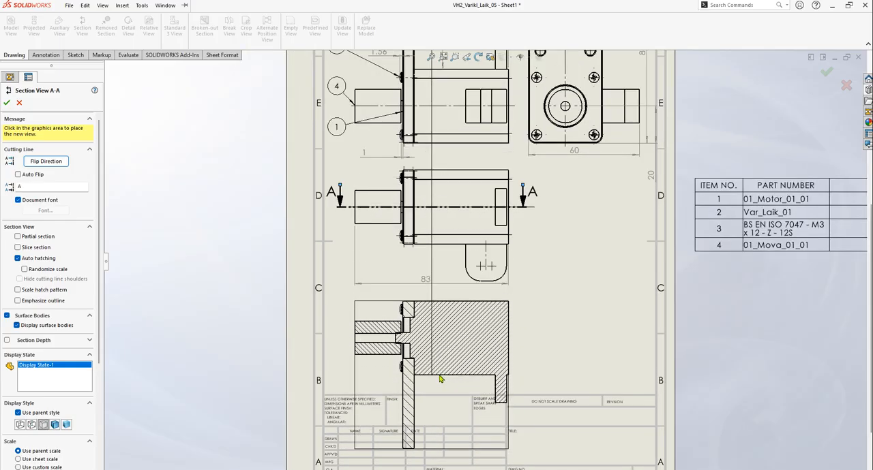
pyautogui.click(440, 380)
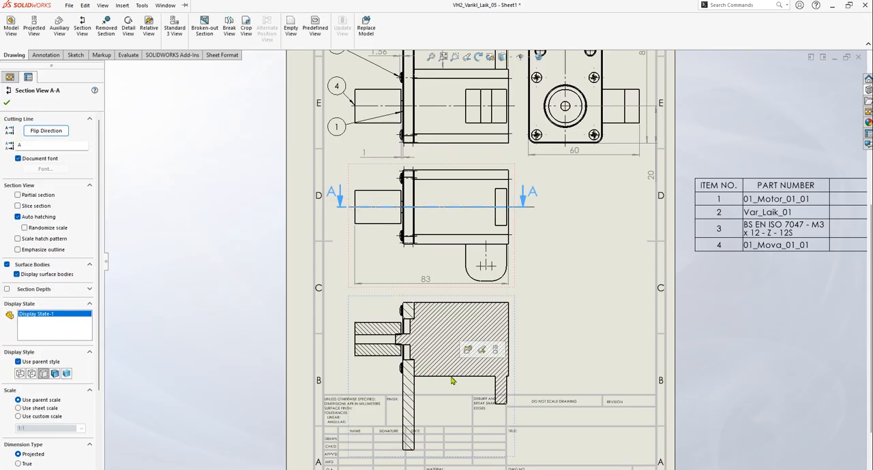
# Set the section view to a custom scale of 1:2
pyautogui.scroll(-3, 103, 399)
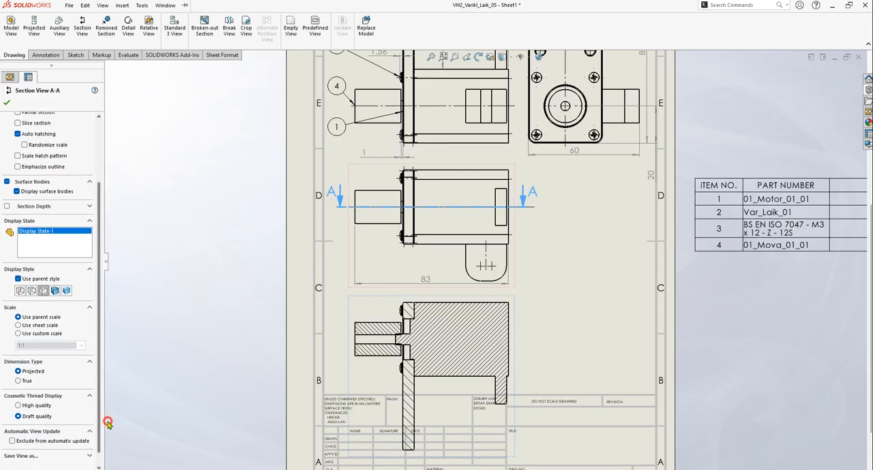
pyautogui.click(43, 334)
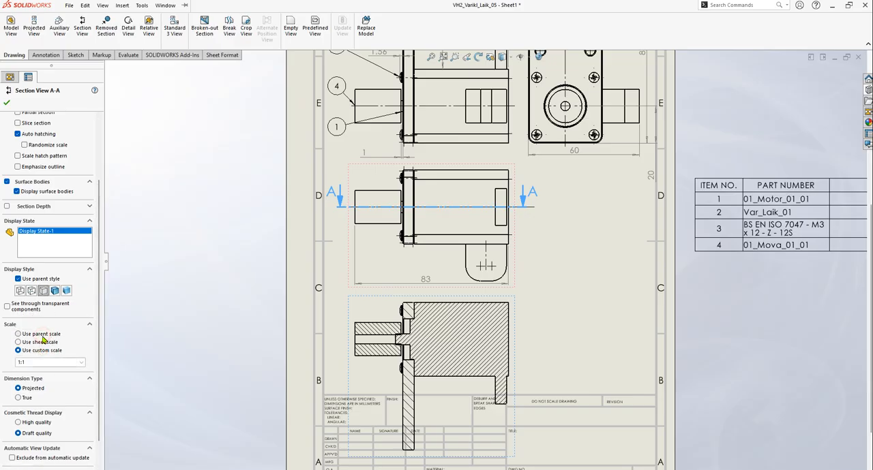
pyautogui.click(48, 362)
pyautogui.click(59, 378)
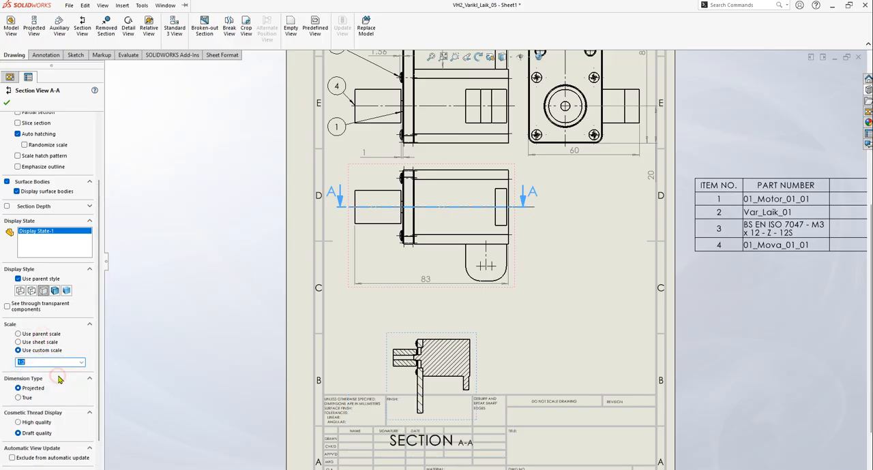
# Try to move the section view up closer to the top view
pyautogui.moveTo(432, 334); pyautogui.dragTo(429, 302)
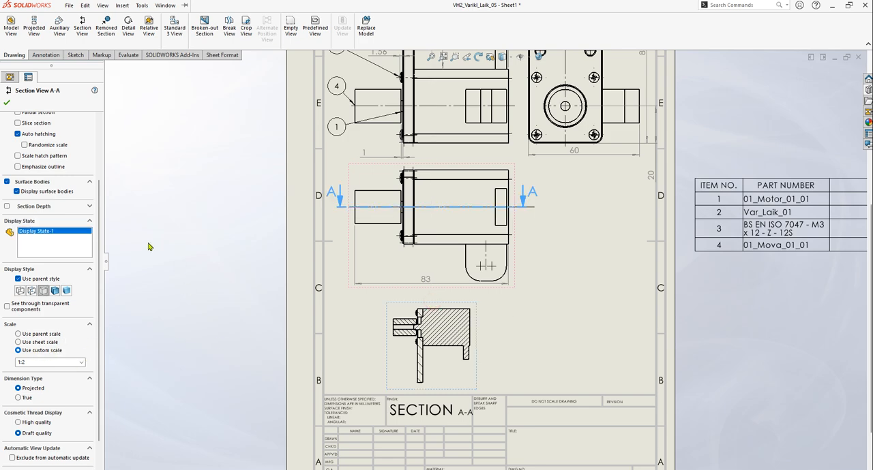
pyautogui.click(250, 251)
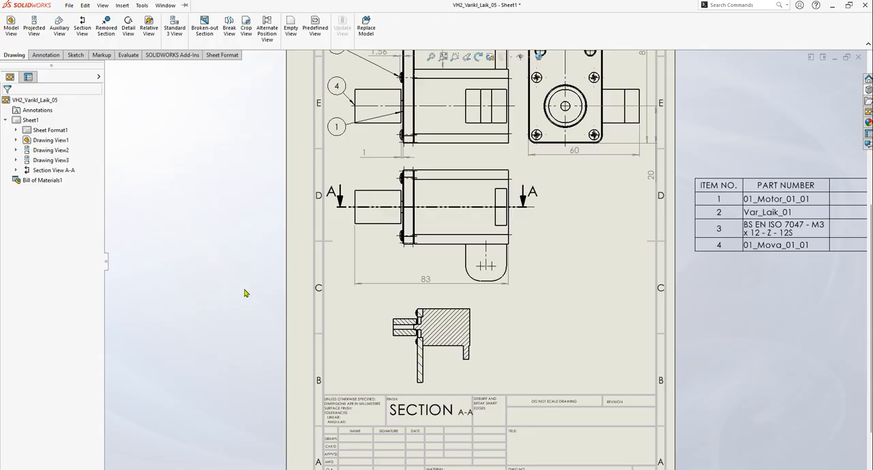
pyautogui.hotkey('ctrl', 'z')
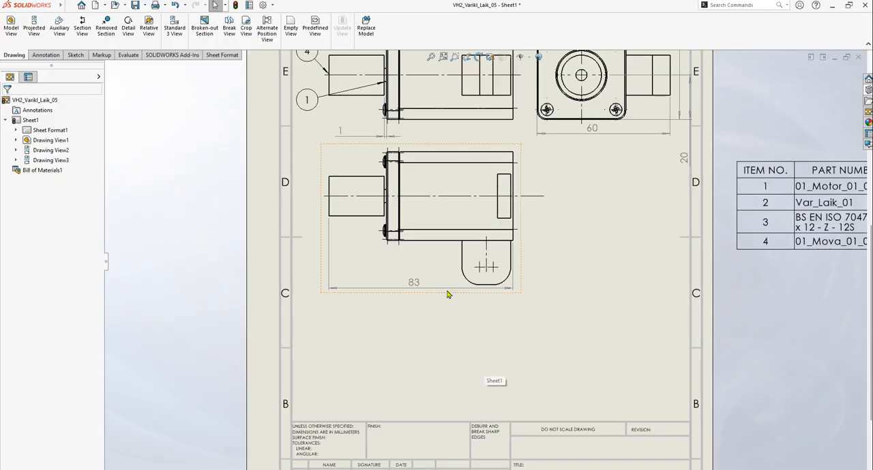
# Undo the creation of the 1:2 section view below the top view
pyautogui.press('z')
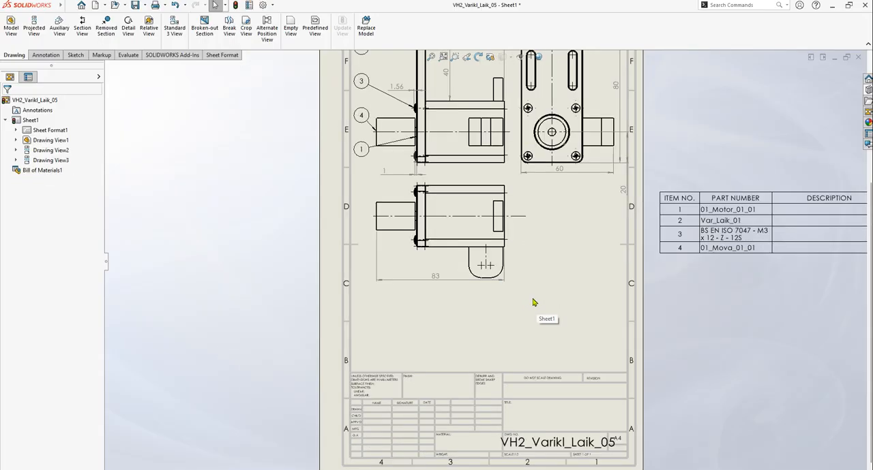
pyautogui.scroll(3, 566, 236)
pyautogui.scroll(-4, 518, 242)
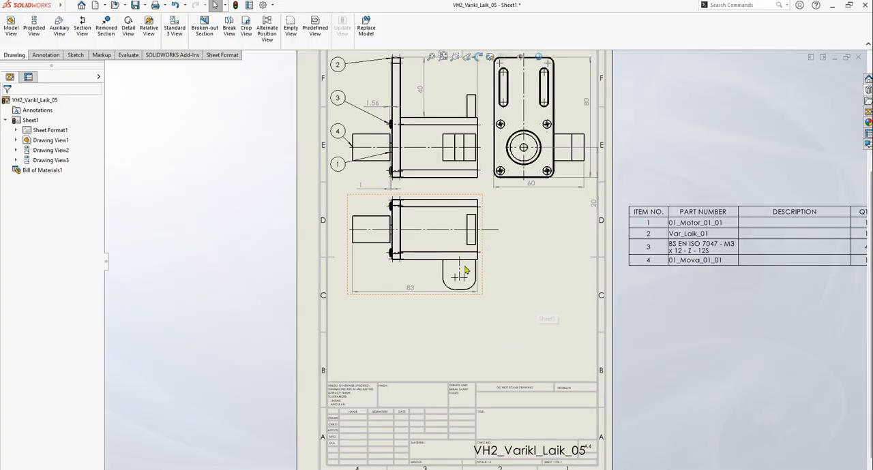
# Create a section view through the top view's horizontal centerline with the direction flipped, placing it directly below at the parent scale
pyautogui.click(81, 28)
pyautogui.click(47, 237)
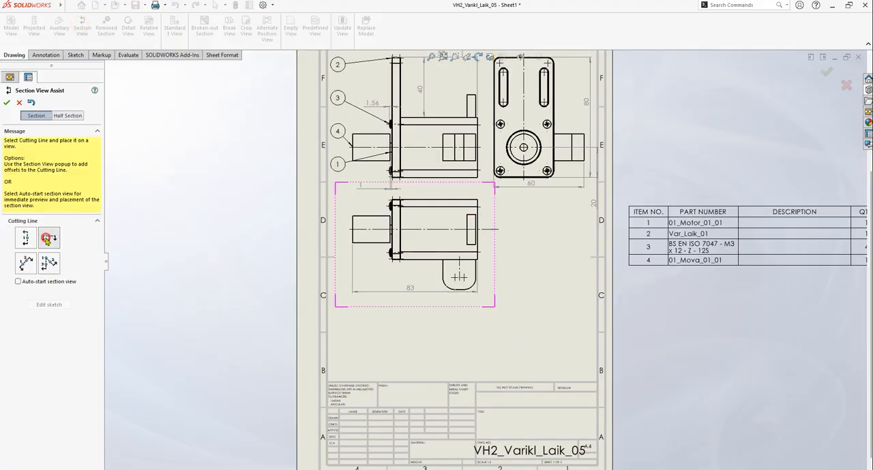
pyautogui.click(374, 235)
pyautogui.click(341, 217)
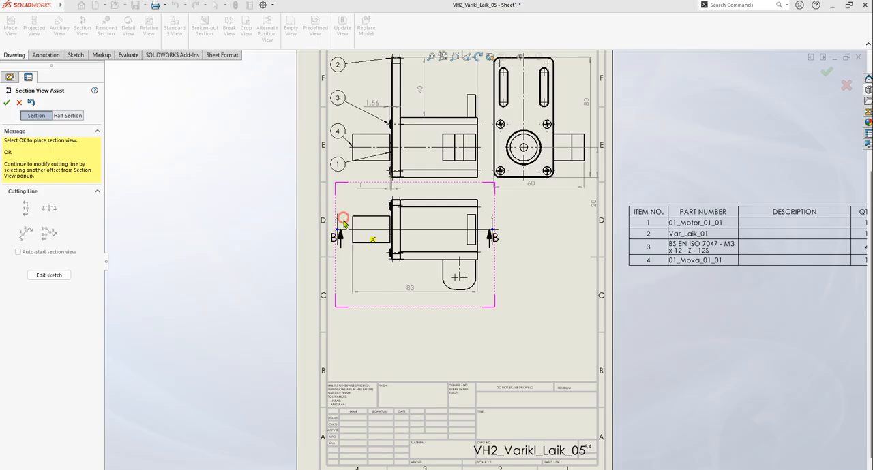
pyautogui.click(178, 334)
pyautogui.click(167, 365)
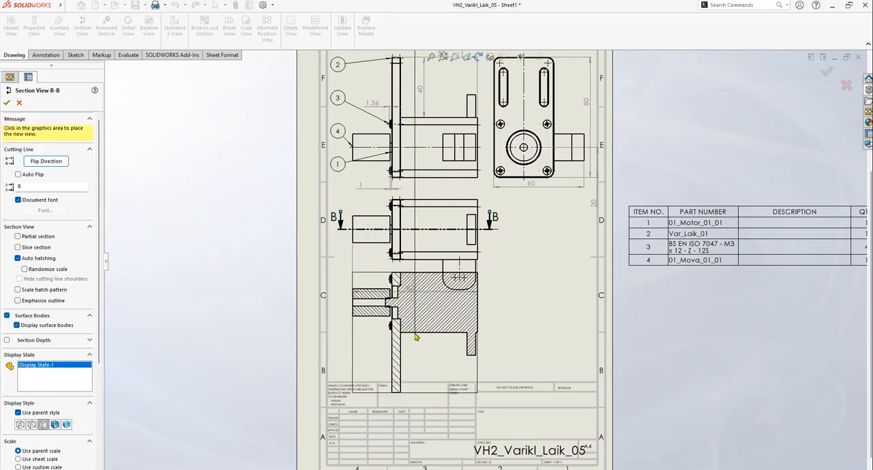
pyautogui.click(481, 342)
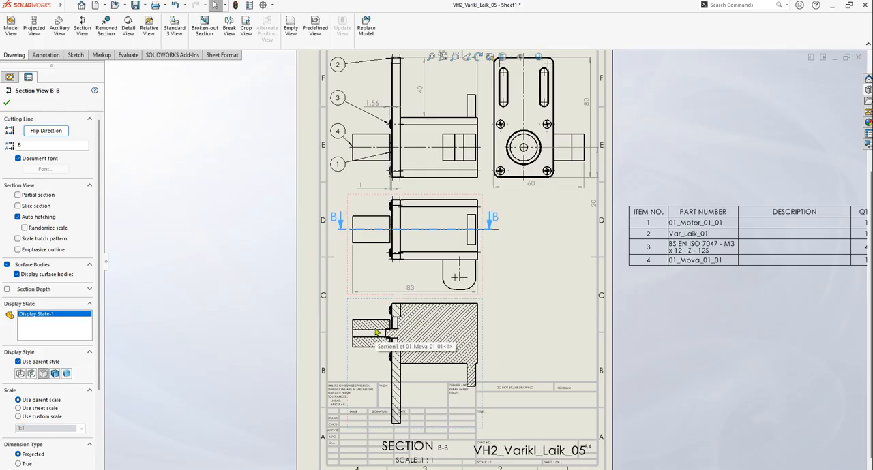
pyautogui.click(8, 104)
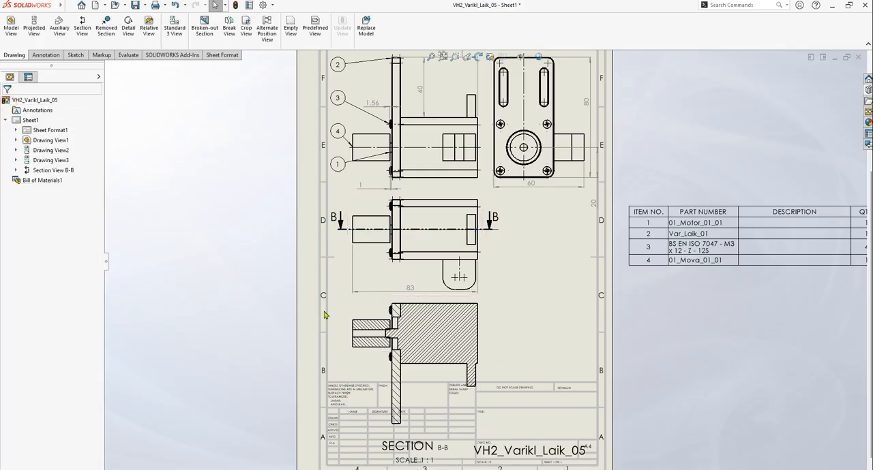
# Examine how the motor shaft fits into the coupling bore in the section view
pyautogui.scroll(-4, 426, 303)
pyautogui.scroll(-6, 424, 301)
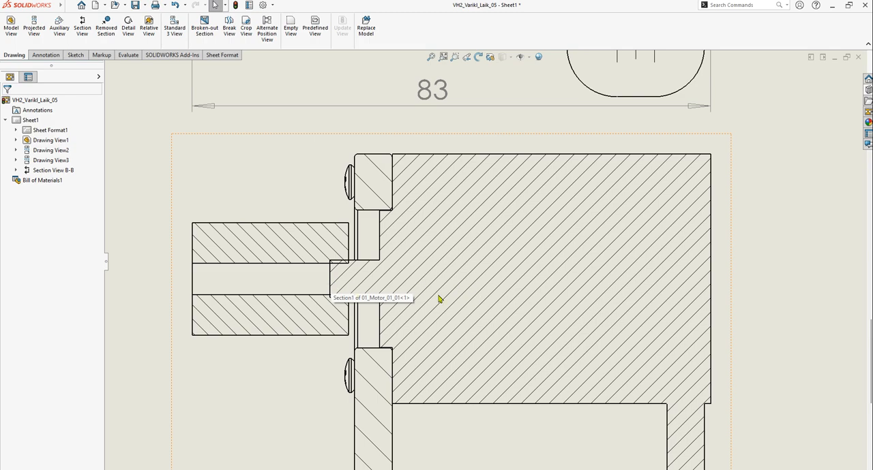
pyautogui.scroll(2, 403, 293)
pyautogui.scroll(-4, 366, 253)
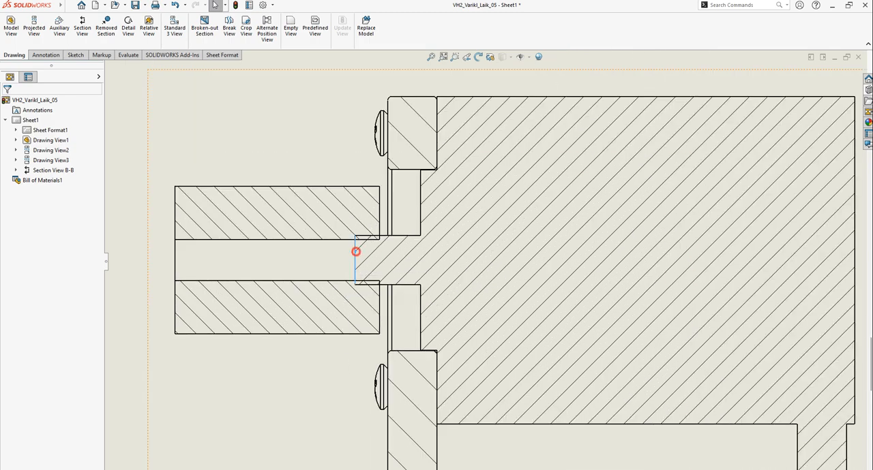
pyautogui.click(356, 252)
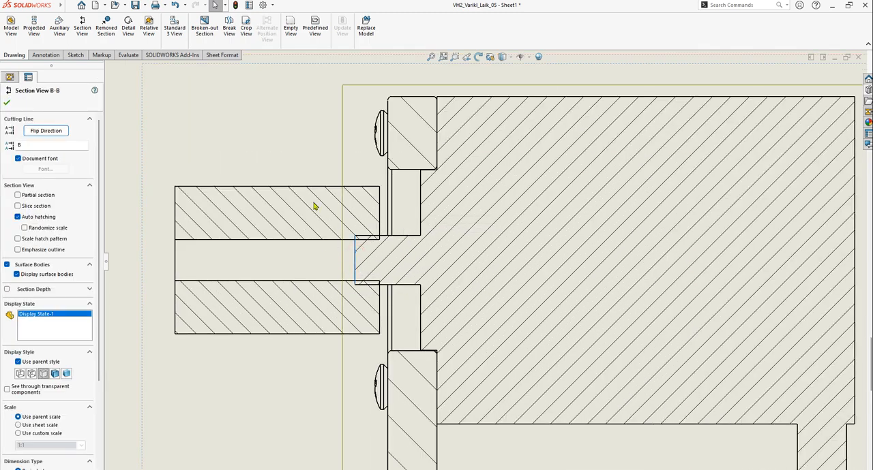
pyautogui.click(271, 135)
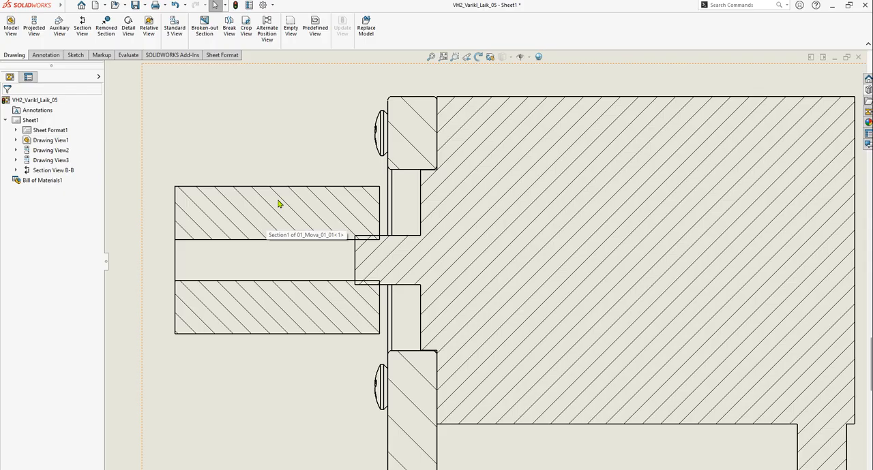
pyautogui.click(276, 204)
pyautogui.press('Escape')
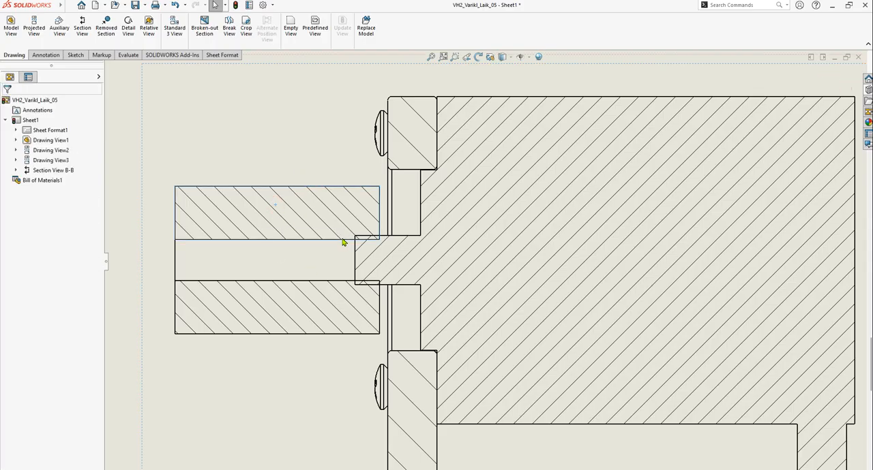
pyautogui.scroll(-2, 381, 258)
pyautogui.scroll(-3, 392, 267)
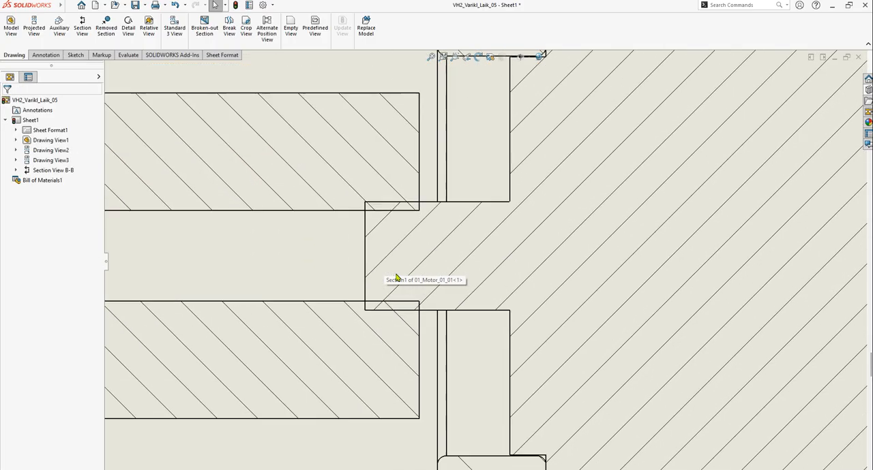
pyautogui.scroll(3, 502, 283)
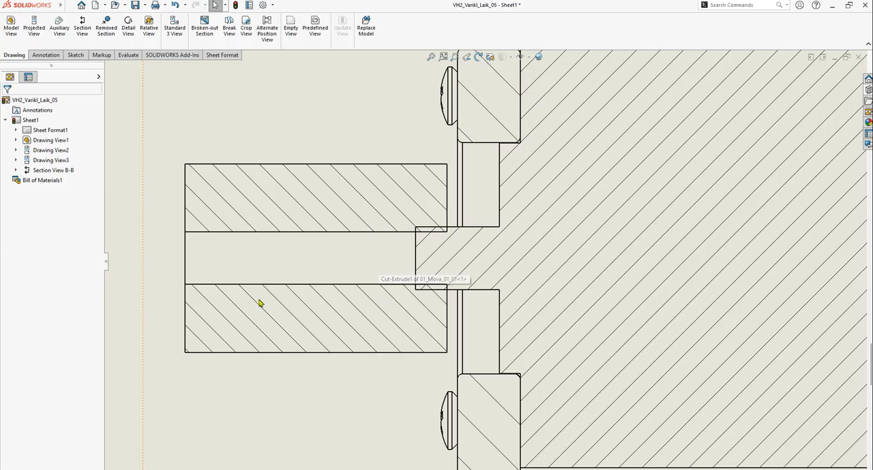
pyautogui.scroll(1, 389, 326)
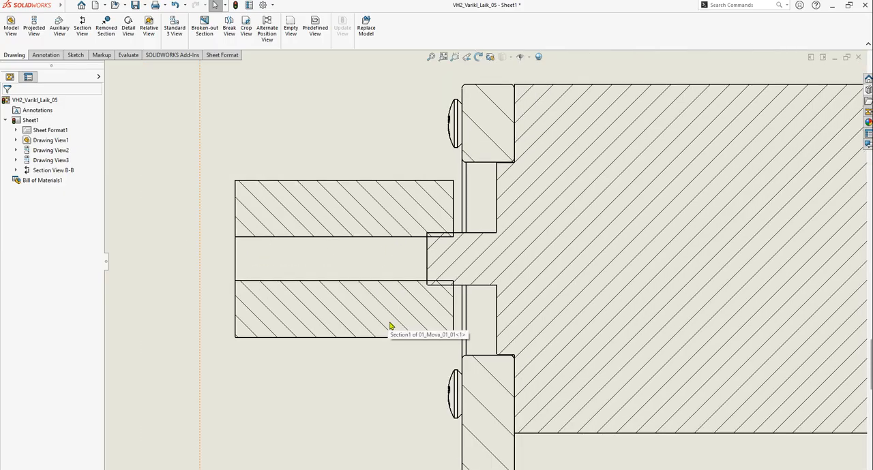
pyautogui.scroll(2, 403, 341)
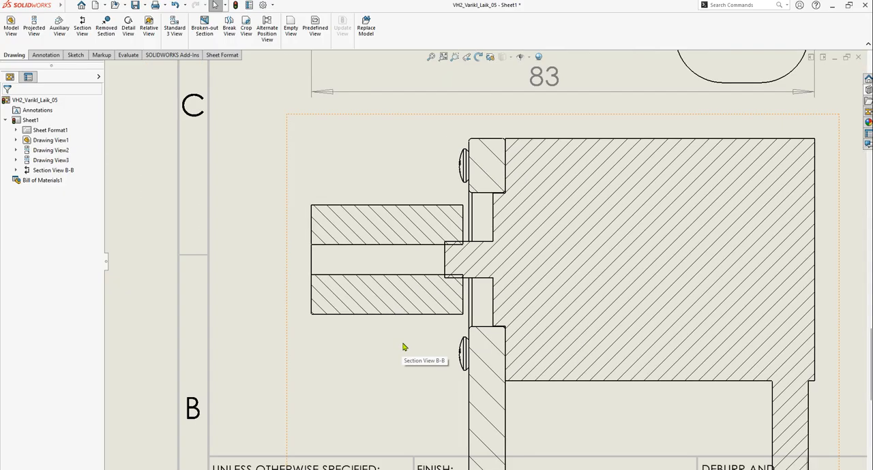
pyautogui.scroll(-2, 467, 265)
pyautogui.scroll(-2, 500, 189)
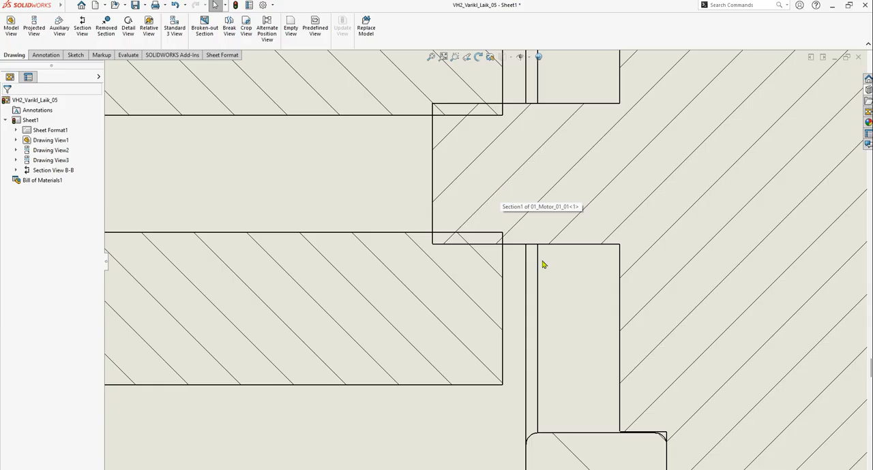
pyautogui.scroll(2, 642, 364)
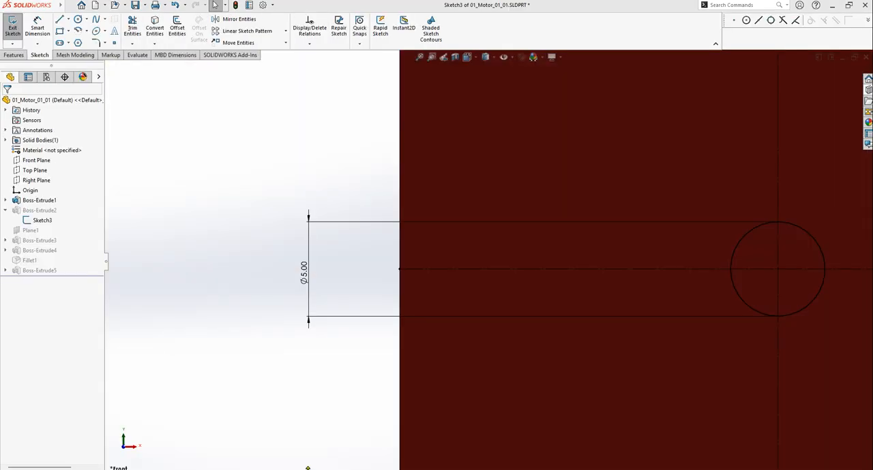
# Exit the sketch of the 5 mm shaft circle in the 01_Motor_01_01 part and inspect the rebuilt shaft
pyautogui.scroll(4, 327, 328)
pyautogui.scroll(-3, 627, 276)
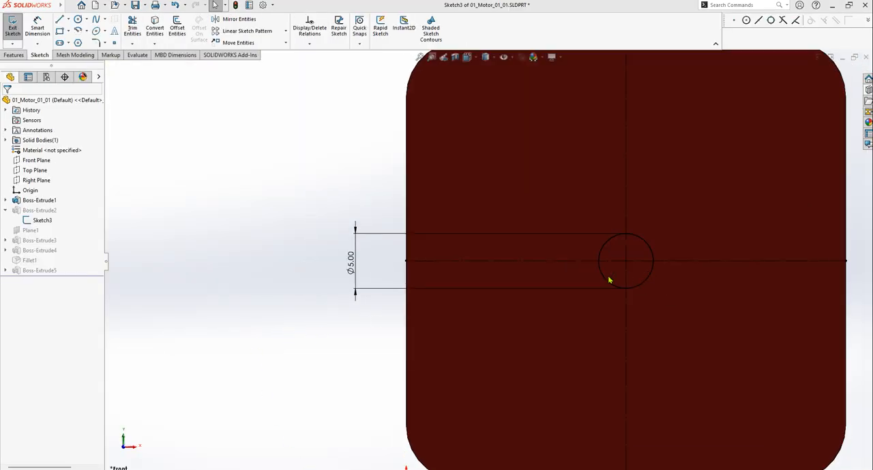
pyautogui.scroll(1, 302, 313)
pyautogui.moveTo(302, 313); pyautogui.dragTo(361, 318, button='middle')
pyautogui.scroll(1, 361, 317)
pyautogui.scroll(6, 713, 301)
pyautogui.scroll(-4, 602, 284)
pyautogui.moveTo(555, 294); pyautogui.dragTo(500, 306, button='middle')
pyautogui.click(12, 27)
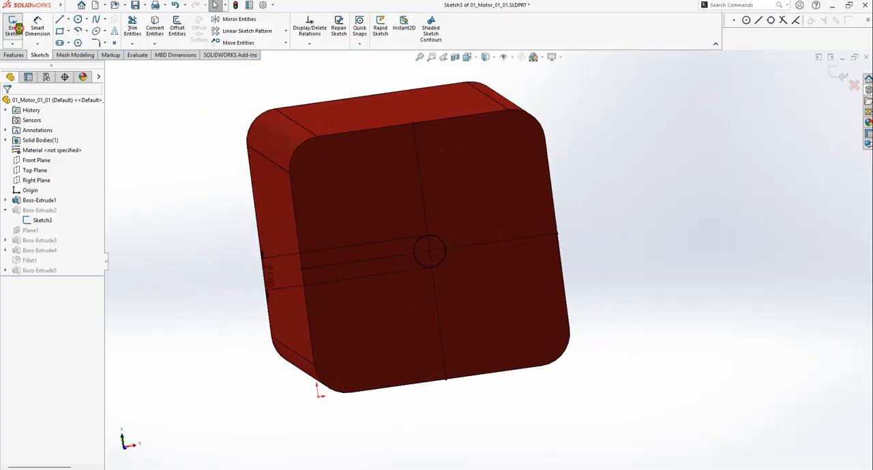
pyautogui.scroll(2, 444, 288)
pyautogui.moveTo(441, 299); pyautogui.dragTo(516, 345, button='middle')
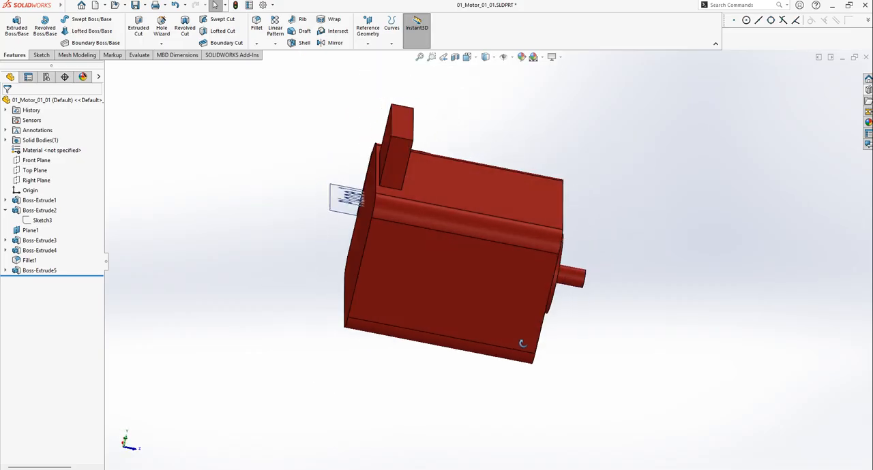
pyautogui.scroll(-5, 587, 290)
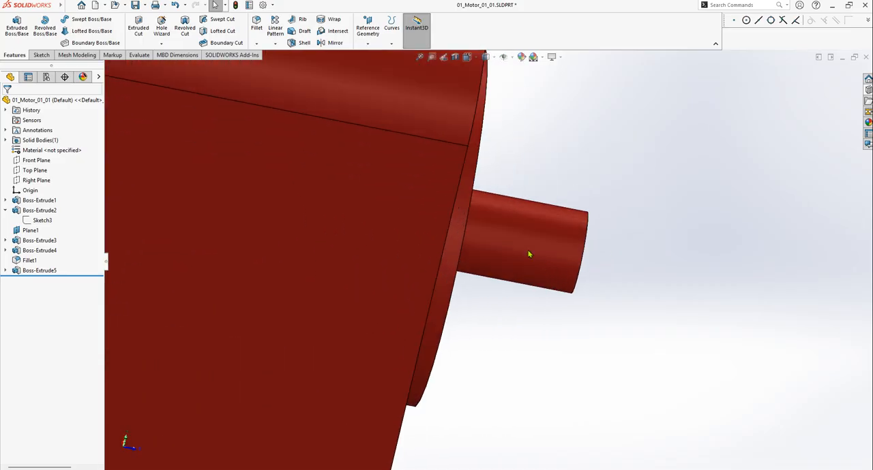
pyautogui.scroll(3, 529, 255)
pyautogui.moveTo(563, 279); pyautogui.dragTo(516, 258, button='middle')
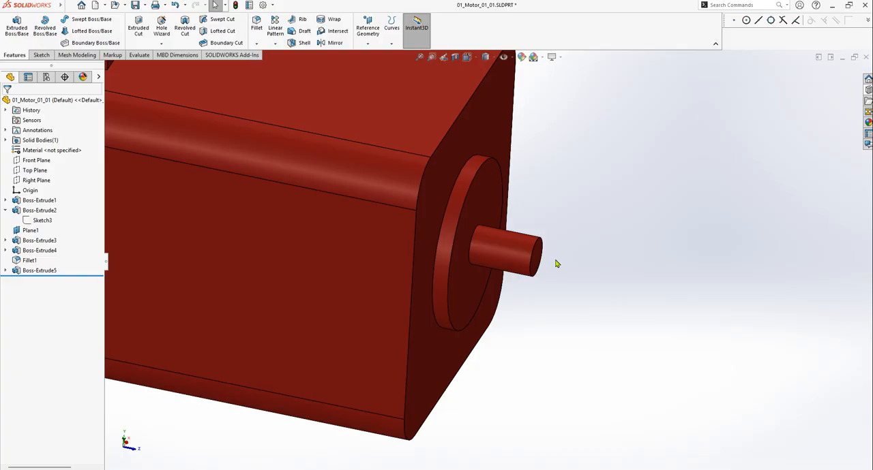
# Switch to the VH2_Varikl_Laik_05 drawing and check the shaft's diameter and length against the coupling bore in the section view
pyautogui.hotkey('ctrl', 'Tab')
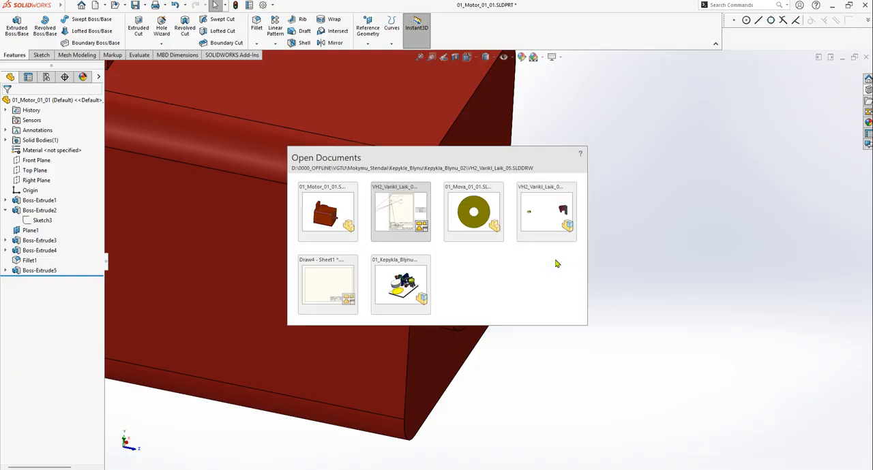
pyautogui.scroll(-2, 289, 319)
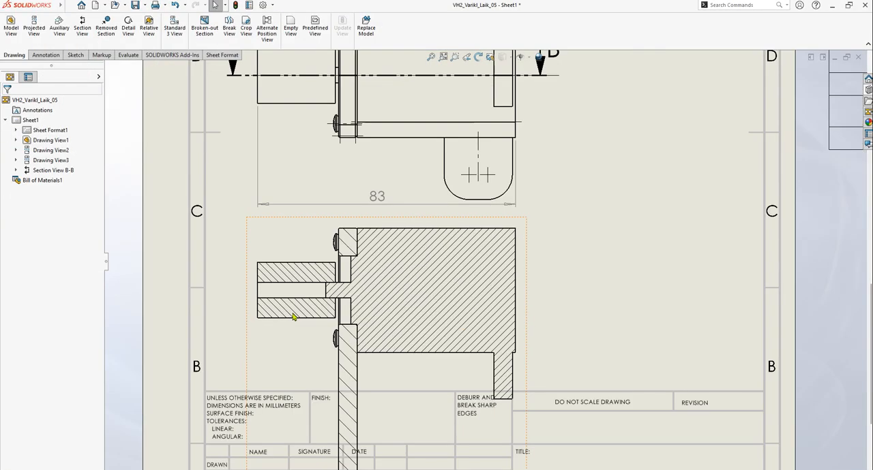
pyautogui.scroll(-3, 293, 317)
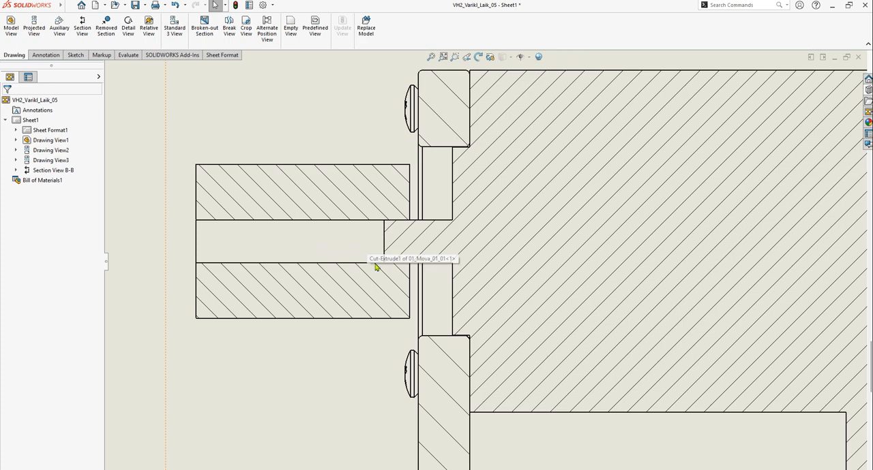
pyautogui.scroll(4, 424, 280)
# Return to the 01_Motor_01_01 part and lengthen the shaft extrusion by 10 mm to a blind depth of 20 mm
pyautogui.hotkey('ctrl', 'Tab')
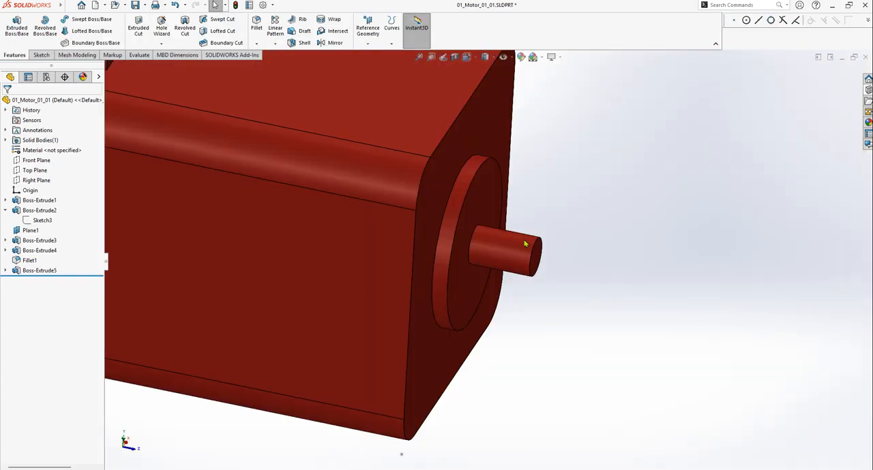
pyautogui.click(525, 244)
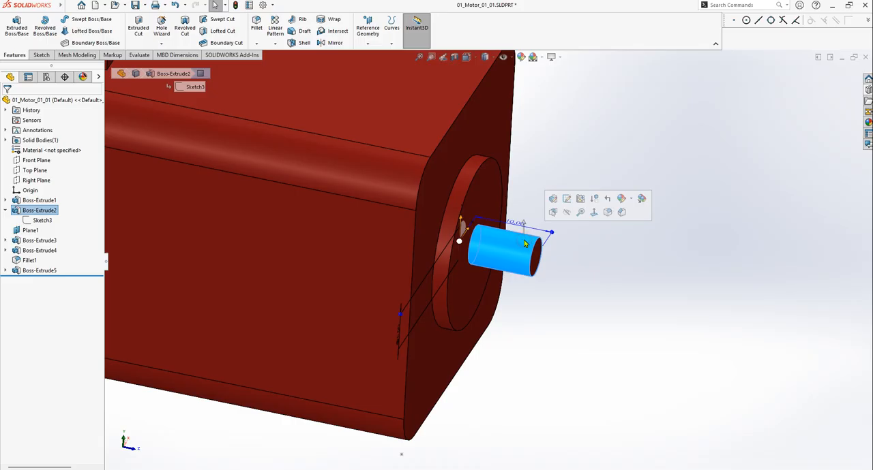
pyautogui.click(553, 199)
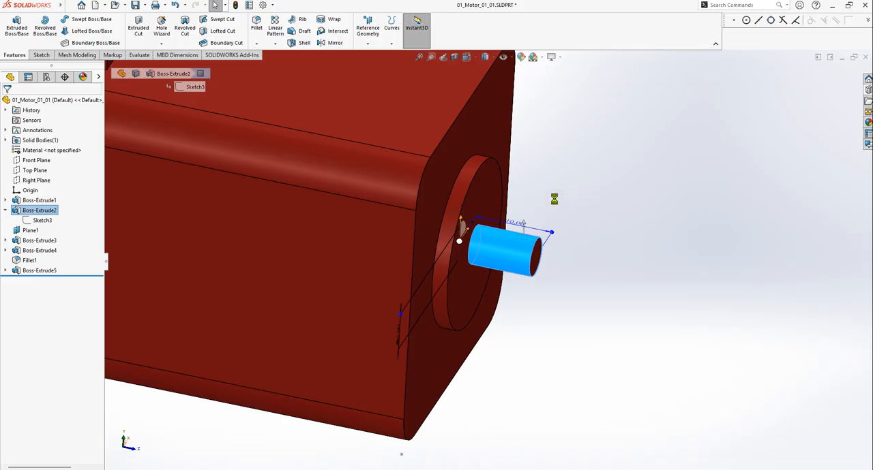
pyautogui.click(55, 189)
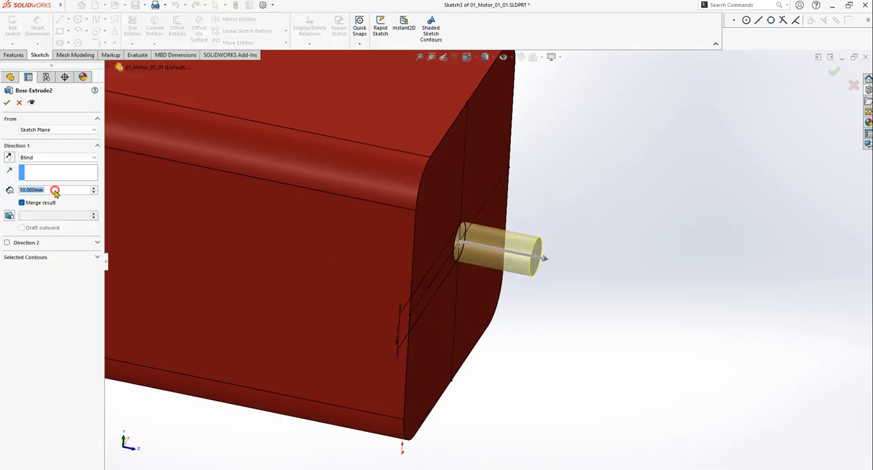
pyautogui.write('+10')
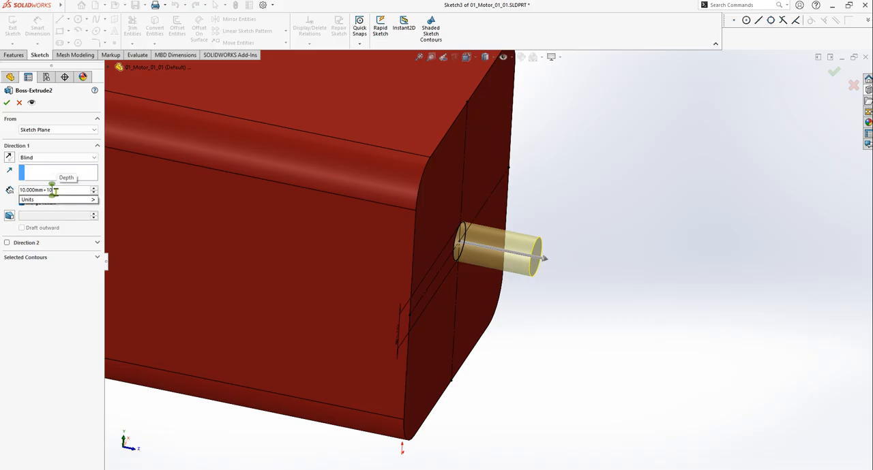
pyautogui.press('Return')
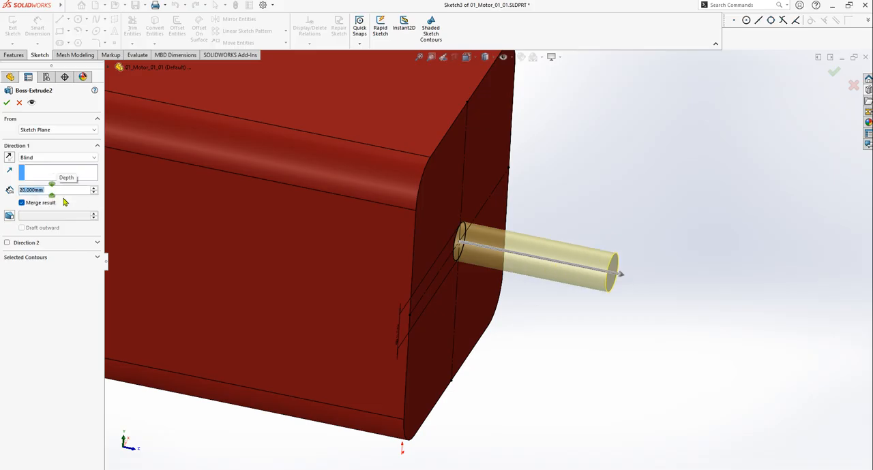
pyautogui.click(6, 103)
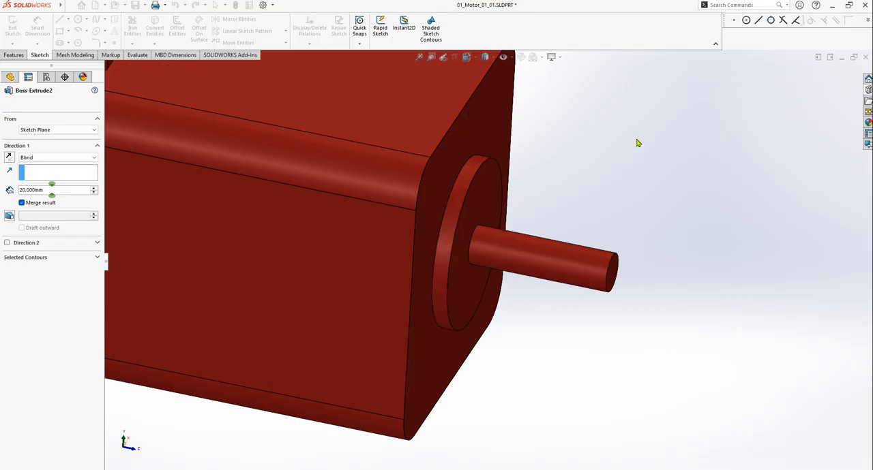
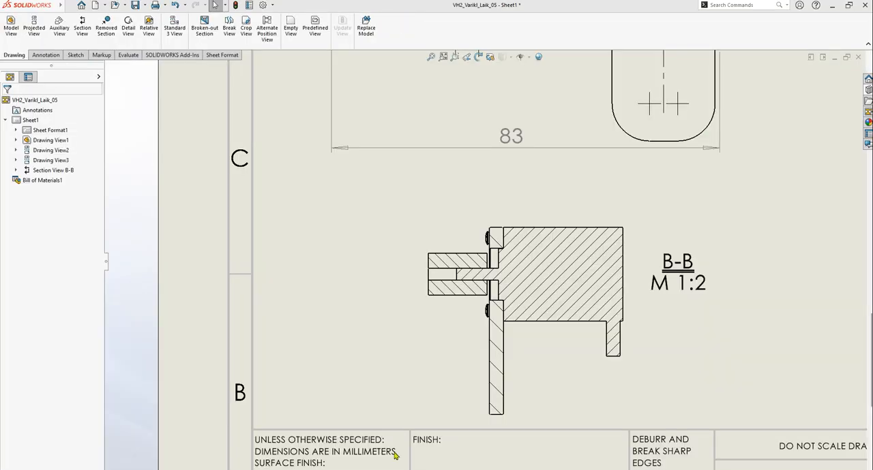
# Remove the underline formatting from the B-B letters in the section view label
pyautogui.scroll(-5, 480, 290)
pyautogui.scroll(-4, 494, 286)
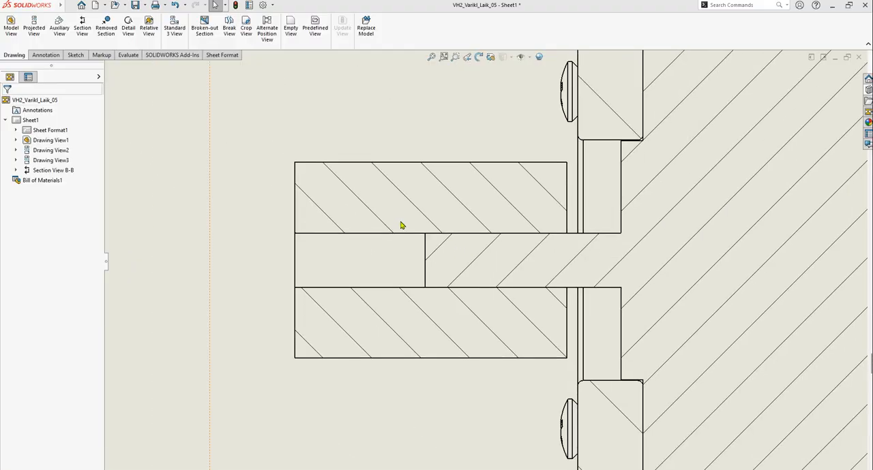
pyautogui.scroll(6, 523, 272)
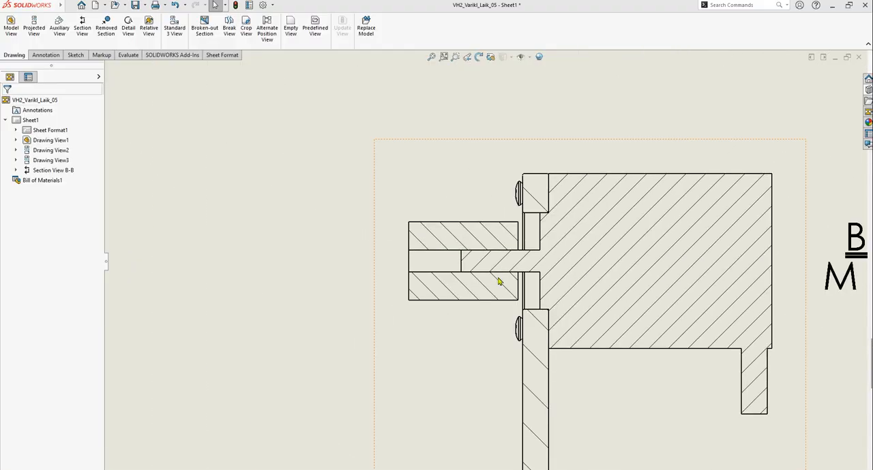
pyautogui.scroll(-2, 750, 256)
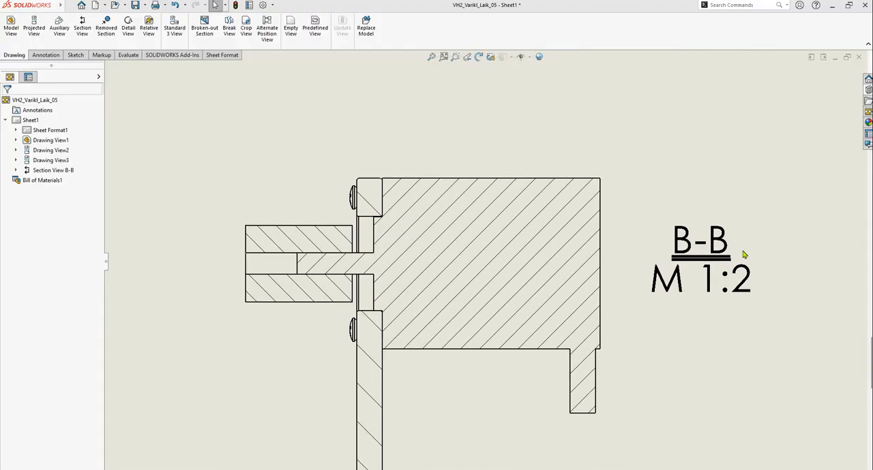
pyautogui.scroll(-2, 743, 267)
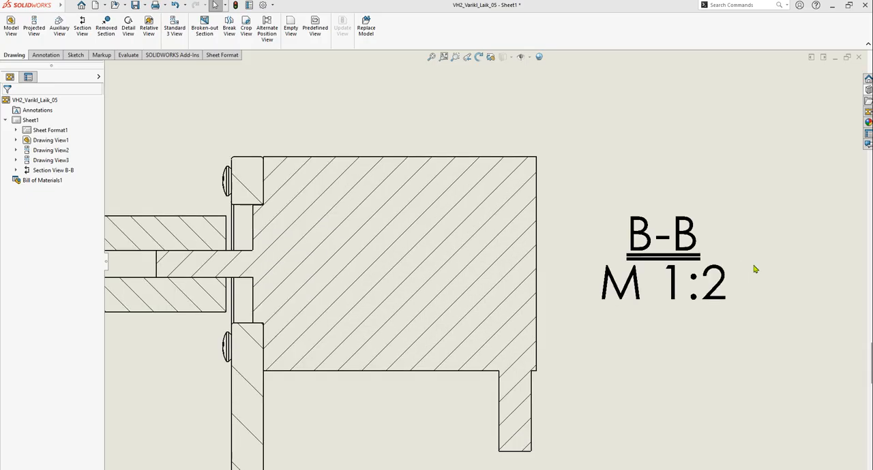
pyautogui.scroll(3, 640, 293)
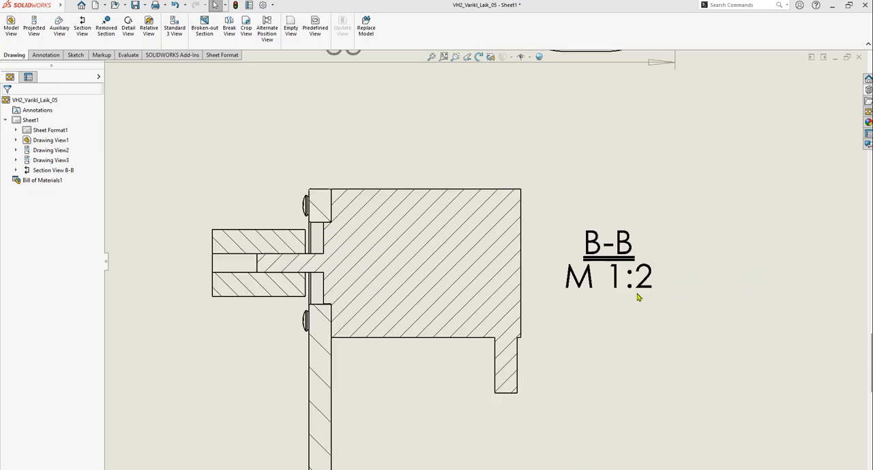
pyautogui.click(565, 274)
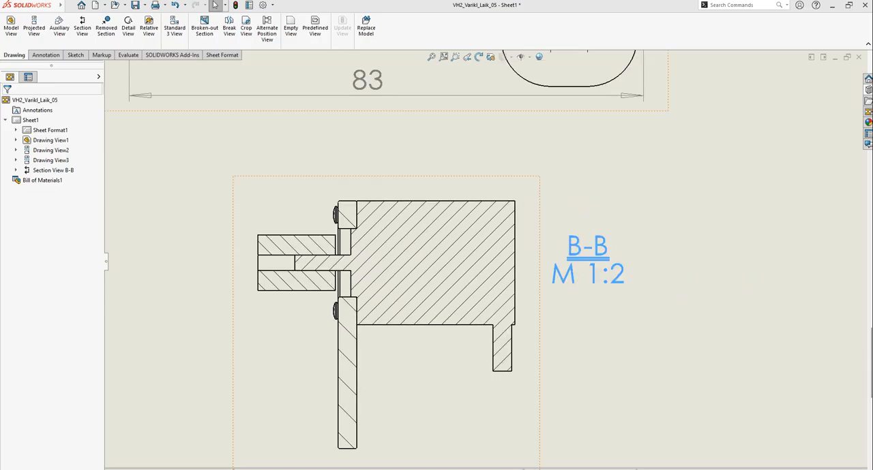
pyautogui.doubleClick(571, 276)
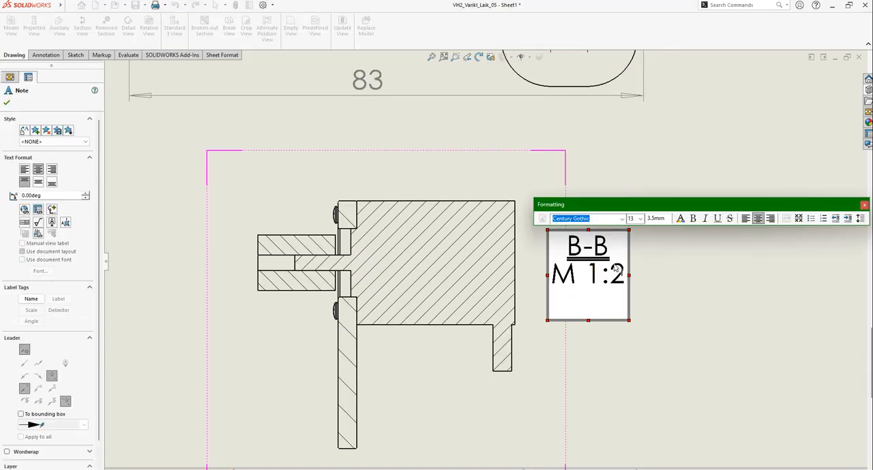
pyautogui.moveTo(609, 252); pyautogui.dragTo(568, 251)
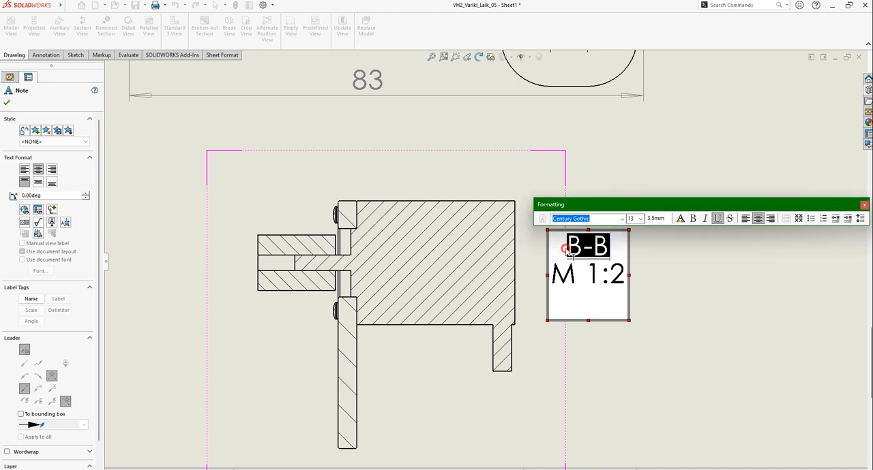
pyautogui.click(717, 218)
pyautogui.click(685, 279)
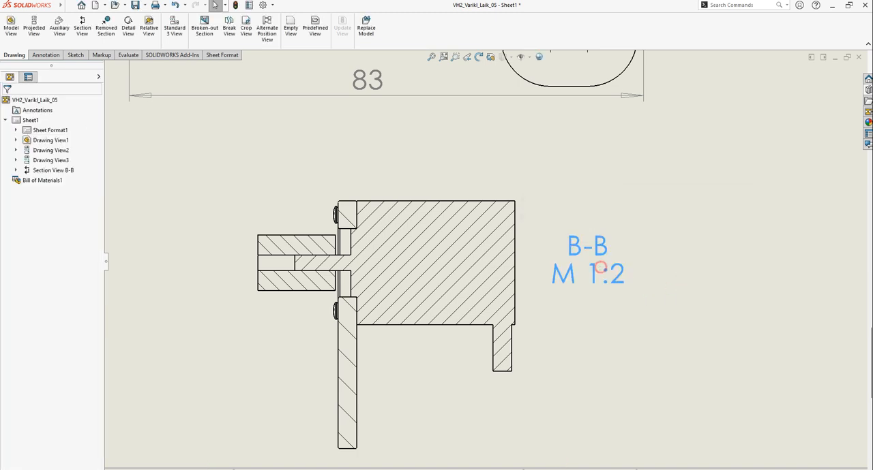
# Reopen the section view label and underline only the B-B letters with a single line
pyautogui.doubleClick(600, 251)
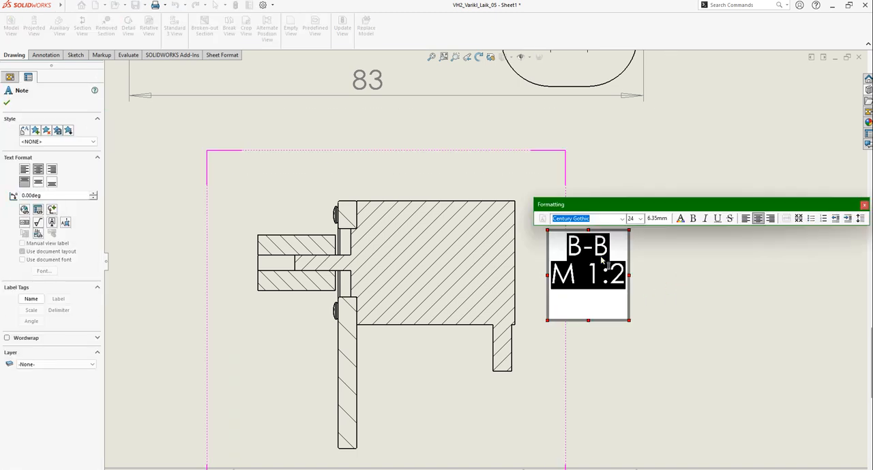
pyautogui.click(601, 258)
pyautogui.moveTo(609, 253); pyautogui.dragTo(567, 250)
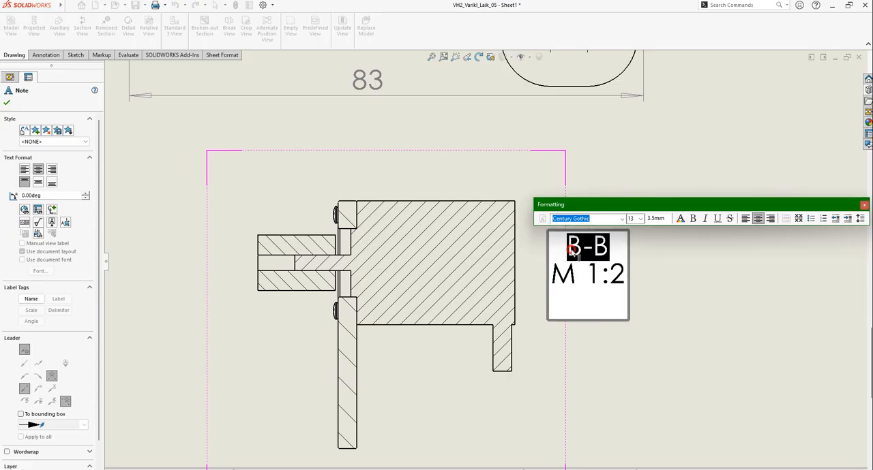
pyautogui.click(717, 219)
pyautogui.click(670, 302)
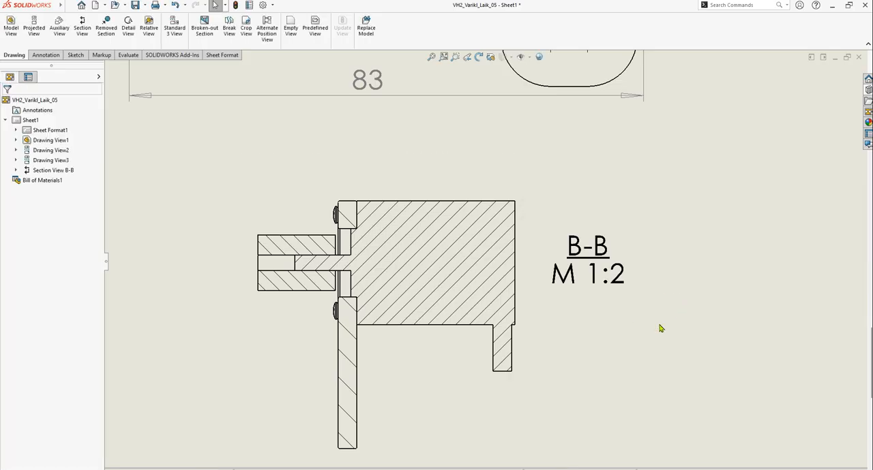
# Insert centerlines automatically for the whole section view B-B
pyautogui.scroll(-2, 675, 312)
pyautogui.scroll(5, 614, 300)
pyautogui.scroll(-3, 488, 279)
pyautogui.scroll(4, 382, 272)
pyautogui.scroll(-4, 409, 260)
pyautogui.scroll(-3, 470, 276)
pyautogui.scroll(-2, 419, 246)
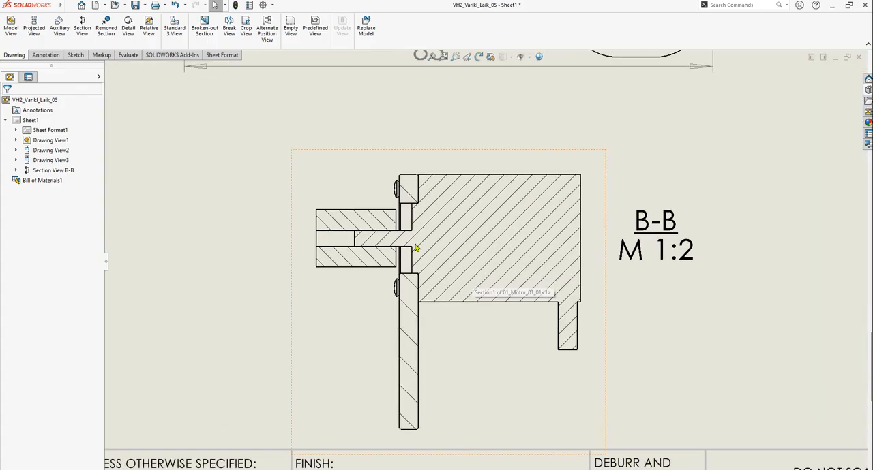
pyautogui.click(45, 60)
pyautogui.click(359, 33)
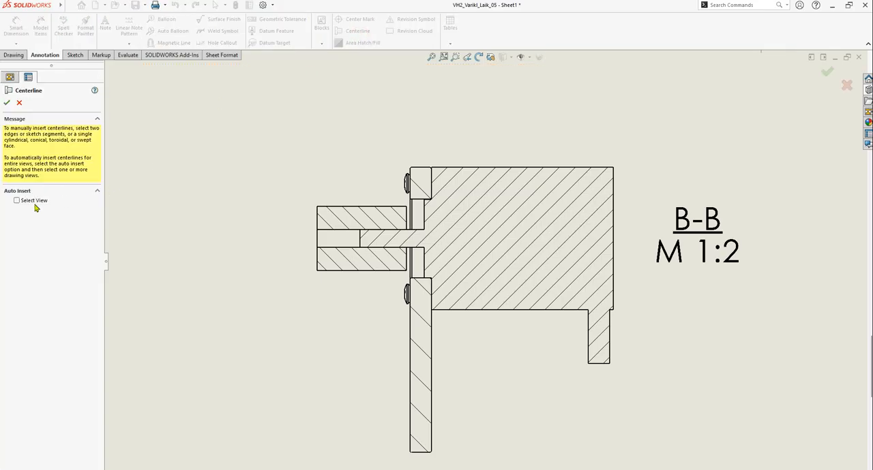
pyautogui.click(17, 200)
pyautogui.click(632, 347)
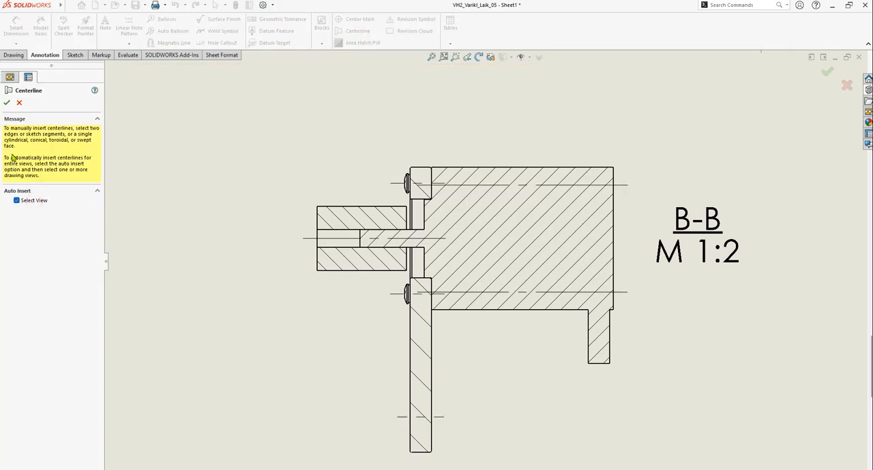
pyautogui.click(6, 103)
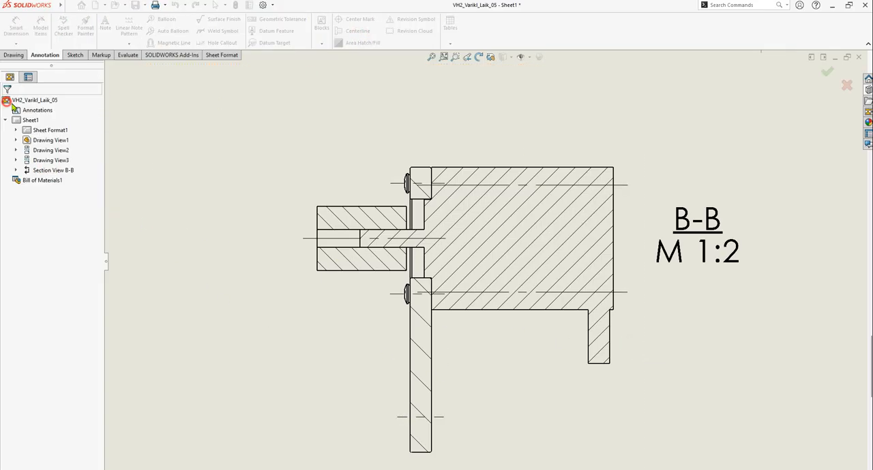
# Extend the shaft's centerline in section view B-B through the motor body to just past its far edge
pyautogui.click(416, 238)
pyautogui.moveTo(447, 240); pyautogui.dragTo(621, 239)
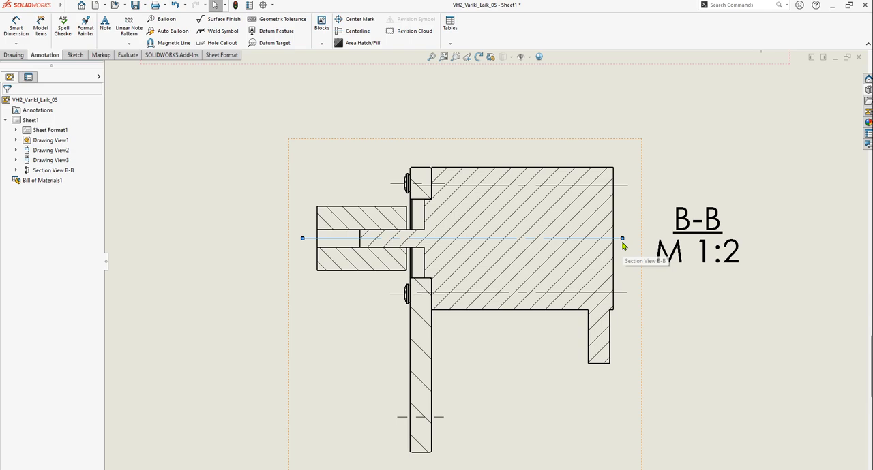
pyautogui.click(623, 246)
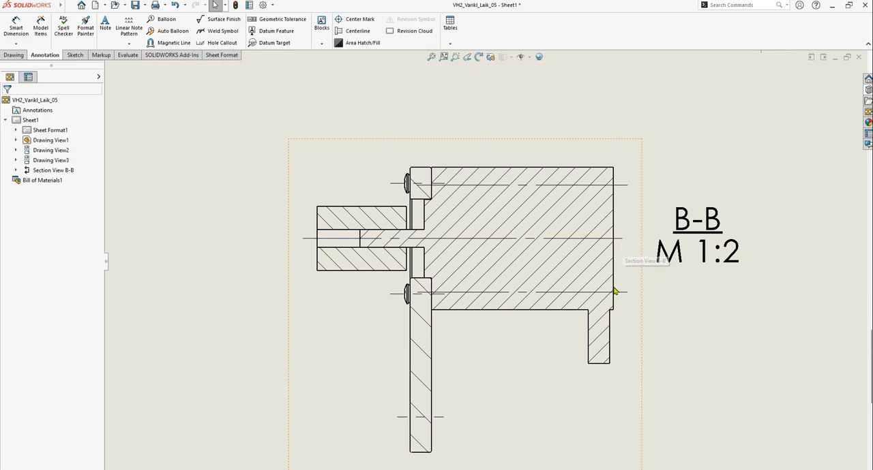
# Review section view B-B on the sheet, checking its centerlines and the fit between shaft and coupling
pyautogui.scroll(5, 590, 317)
pyautogui.scroll(2, 582, 318)
pyautogui.scroll(-1, 522, 267)
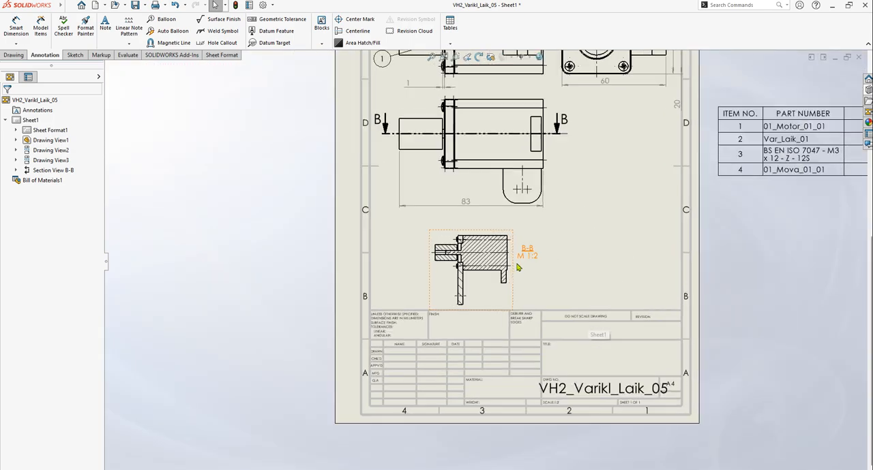
pyautogui.scroll(-3, 466, 259)
pyautogui.scroll(-3, 466, 259)
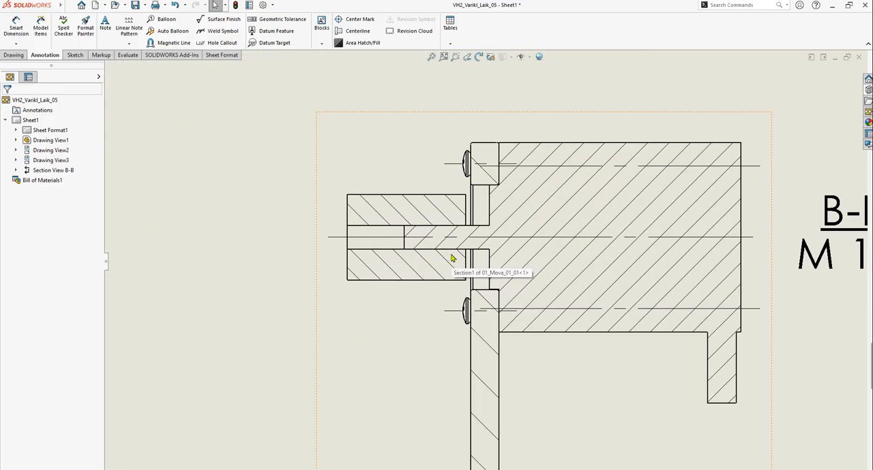
pyautogui.scroll(4, 452, 258)
pyautogui.scroll(-1, 474, 273)
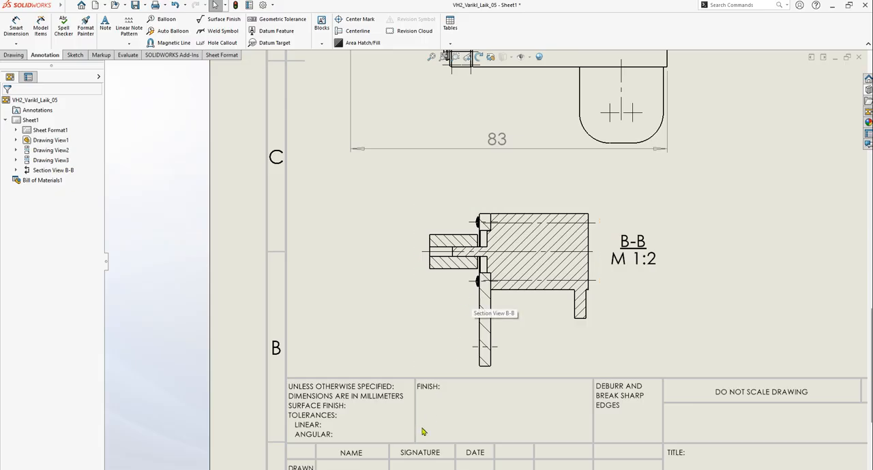
# Switch to Moodle in the browser and open the course 25-26/EN/Basics of Fundamentals of Design (MEF)
pyautogui.hotkey('alt', 'Tab')
pyautogui.click(257, 70)
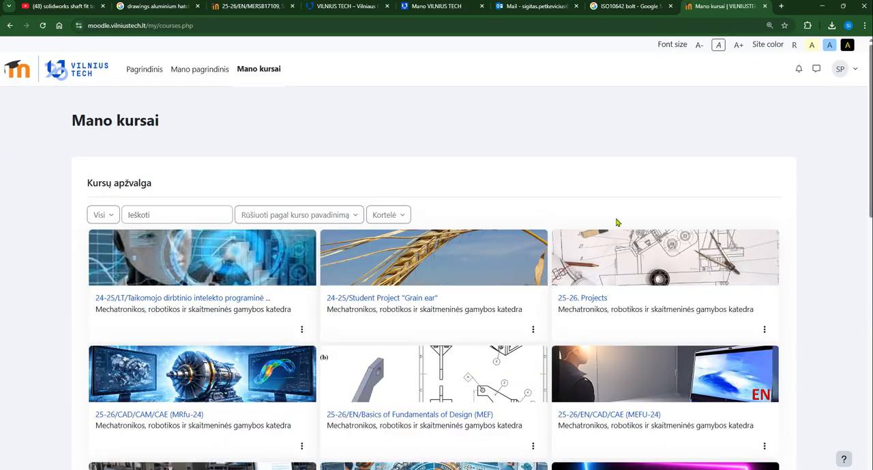
pyautogui.scroll(-2, 780, 225)
pyautogui.click(399, 270)
pyautogui.scroll(-5, 402, 279)
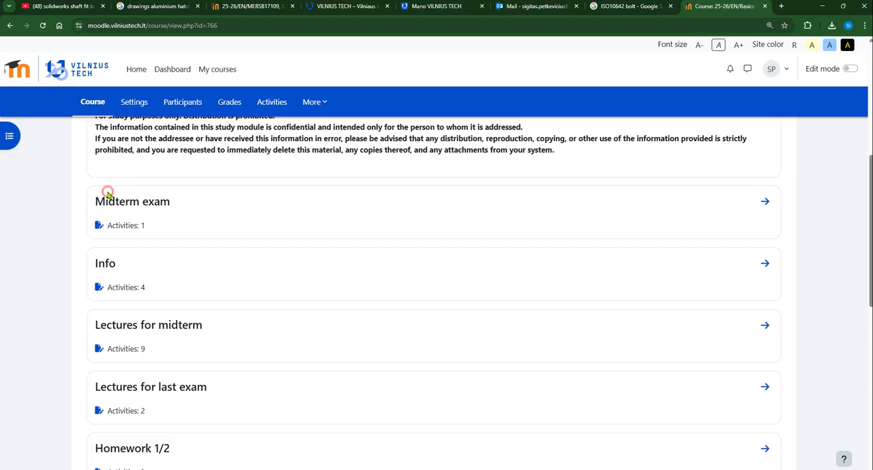
# Look through the course's Midterm exam and Info sections, returning to the course page
pyautogui.click(108, 200)
pyautogui.scroll(-3, 287, 253)
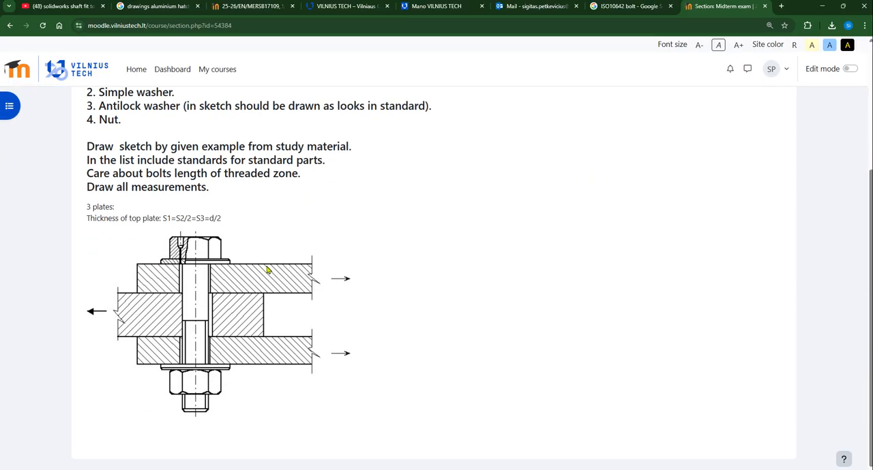
pyautogui.scroll(2, 267, 270)
pyautogui.hotkey('alt', 'Left')
pyautogui.click(108, 263)
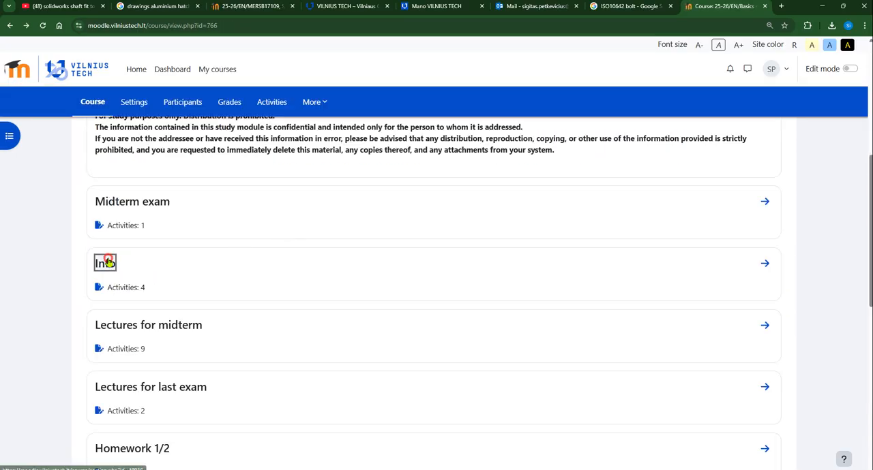
pyautogui.scroll(-4, 287, 232)
pyautogui.hotkey('alt', 'Left')
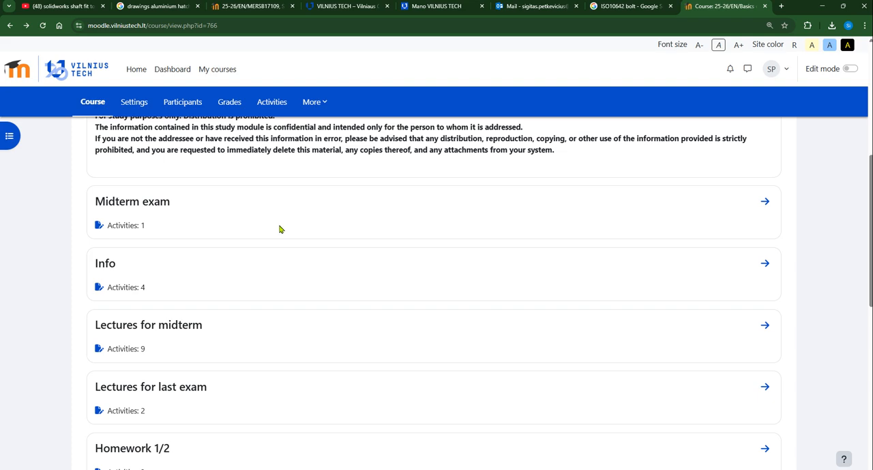
# Look through the Lectures for midterm section and return to the course page
pyautogui.click(153, 329)
pyautogui.scroll(-2, 243, 302)
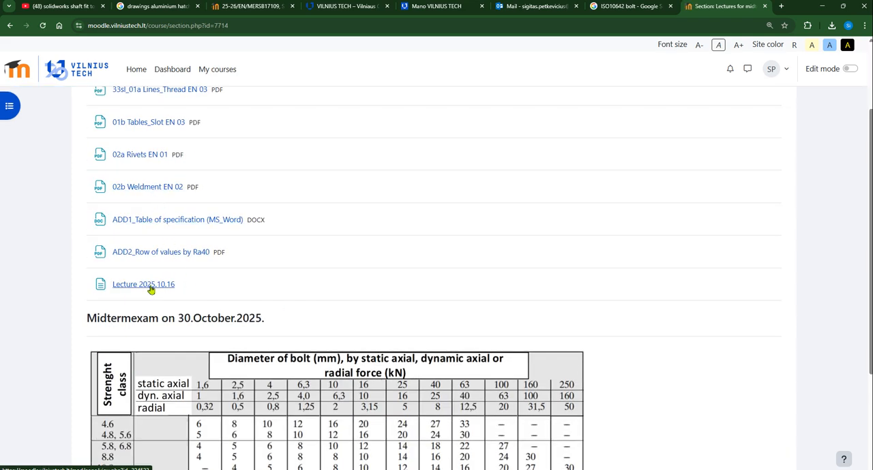
pyautogui.scroll(2, 279, 213)
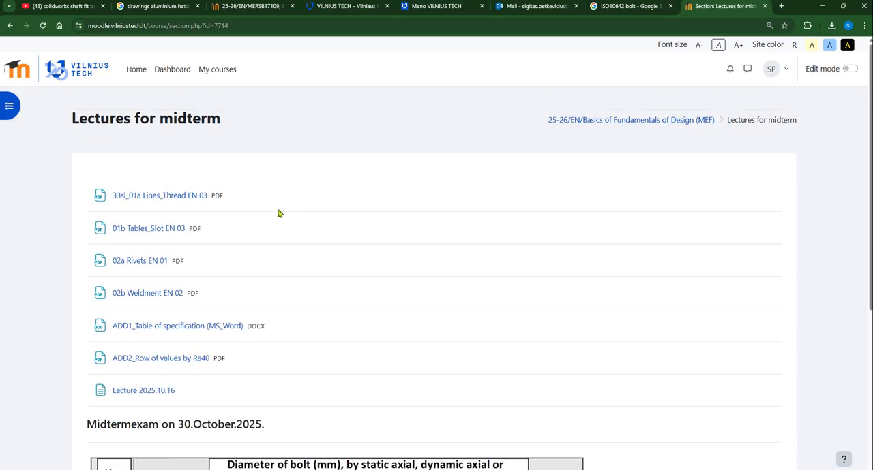
pyautogui.hotkey('alt', 'Left')
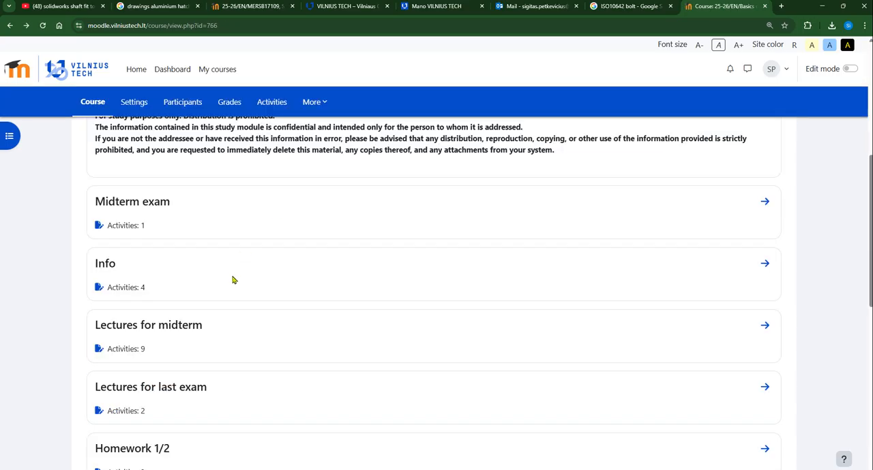
# Open the 04 Tolerances EN 03 PDF from the Lectures for last exam section in a new tab and start reading its slides
pyautogui.scroll(-3, 225, 294)
pyautogui.click(168, 177)
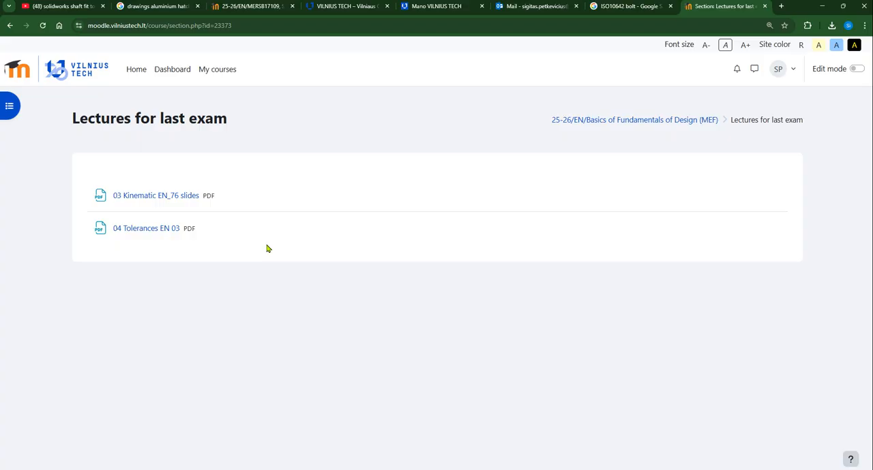
pyautogui.moveTo(74, 120); pyautogui.dragTo(230, 120)
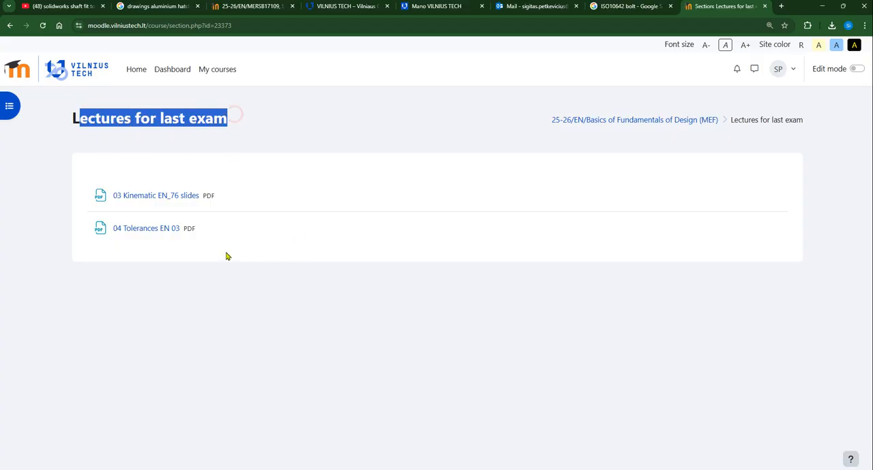
pyautogui.click(226, 253)
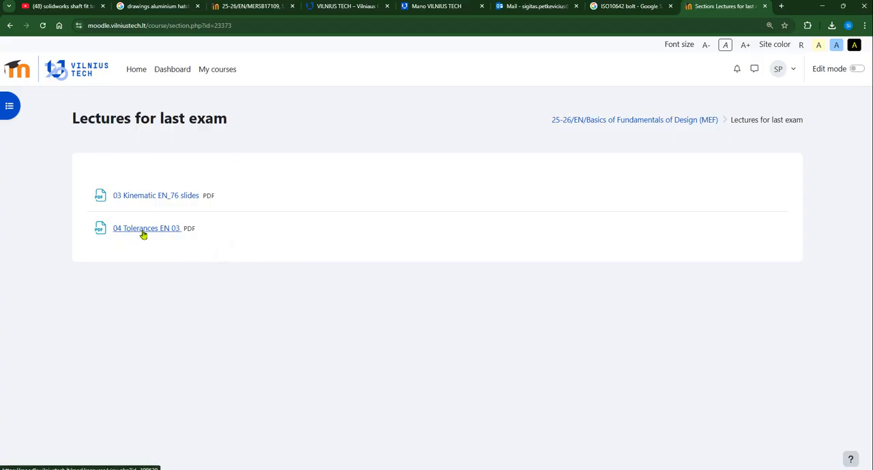
pyautogui.middleClick(144, 234)
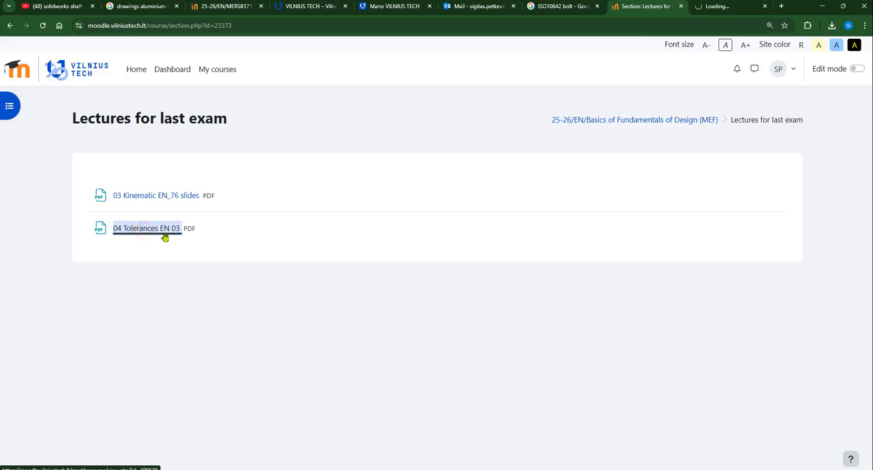
pyautogui.click(728, 7)
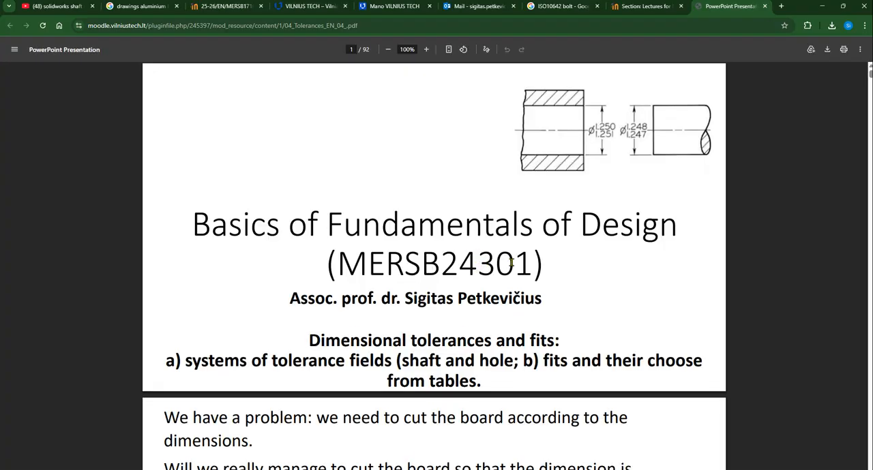
pyautogui.scroll(-10, 600, 269)
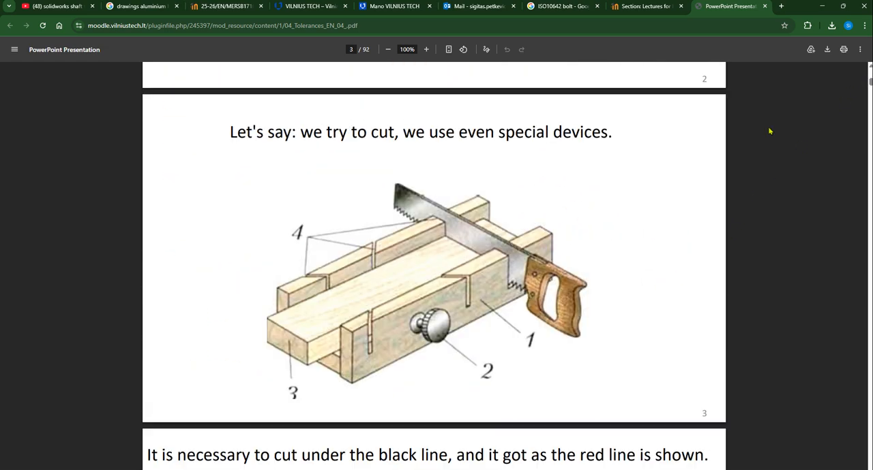
# Read on through the tolerances PDF to the shaft deviation slides, up to the shaft tolerance field by letter on slide 17
pyautogui.keyDown('ctrl'); pyautogui.scroll(-3, 817, 105); pyautogui.keyUp('ctrl')
pyautogui.scroll(-10, 650, 203)
pyautogui.scroll(-15, 650, 217)
pyautogui.scroll(-8, 652, 230)
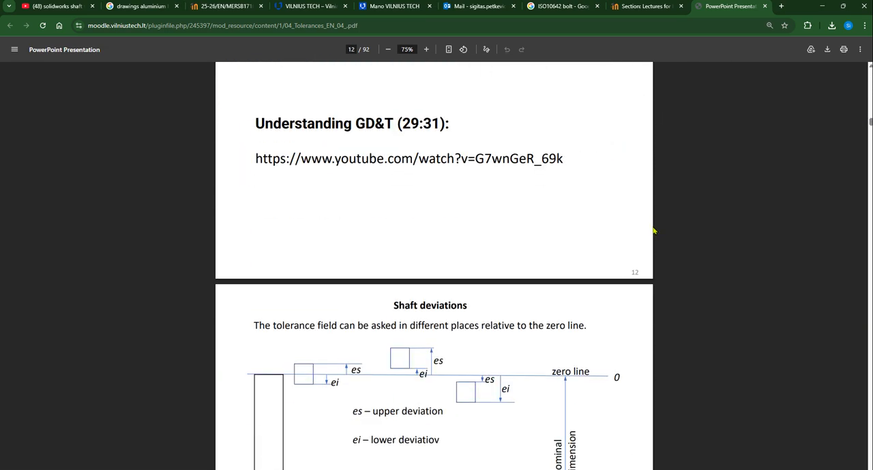
pyautogui.scroll(-10, 657, 236)
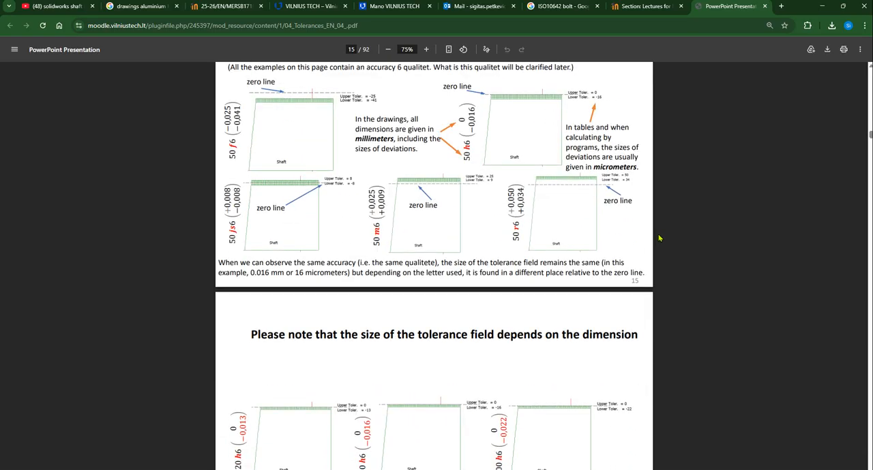
pyautogui.scroll(-7, 659, 231)
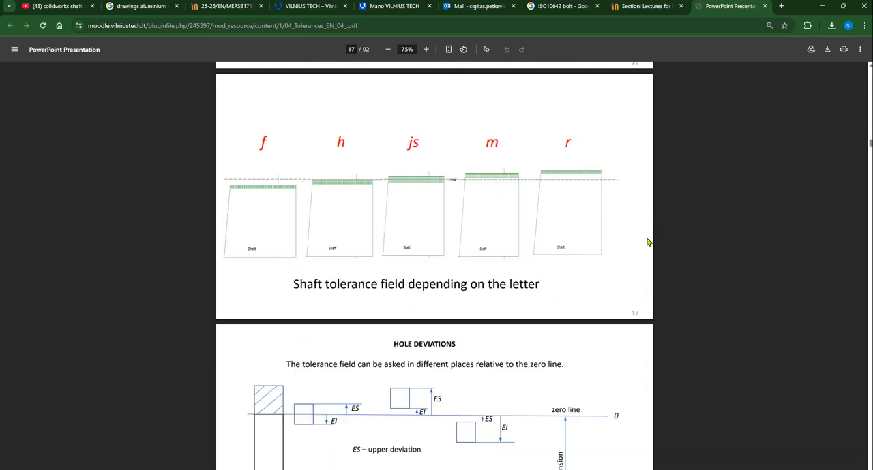
# Study the enlarged chart of hole and shaft tolerance fields around the zero line on slide 26
pyautogui.scroll(-20, 654, 268)
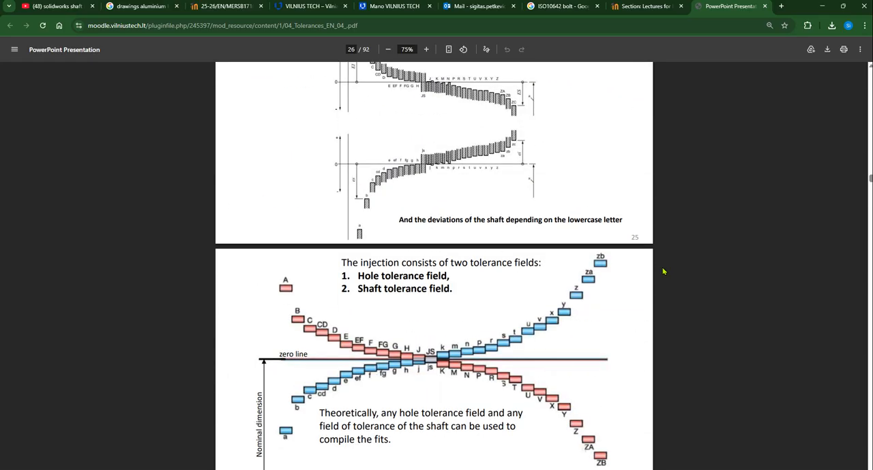
pyautogui.scroll(-3, 662, 271)
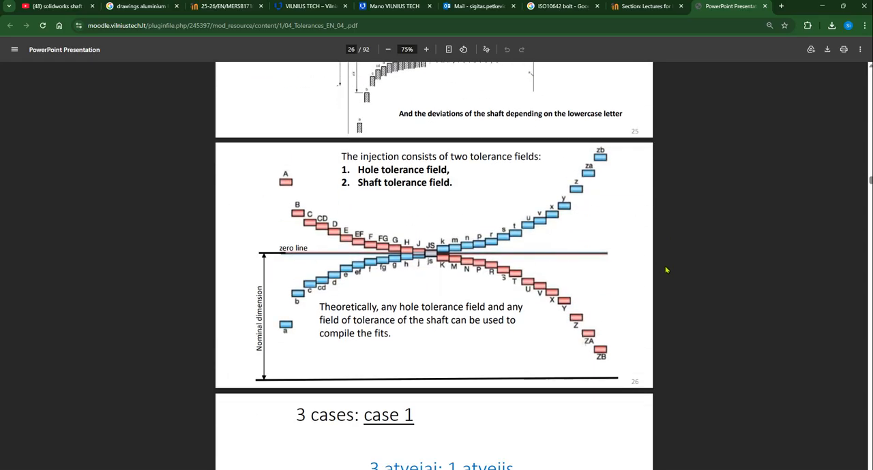
pyautogui.keyDown('ctrl'); pyautogui.scroll(3, 657, 265); pyautogui.keyUp('ctrl')
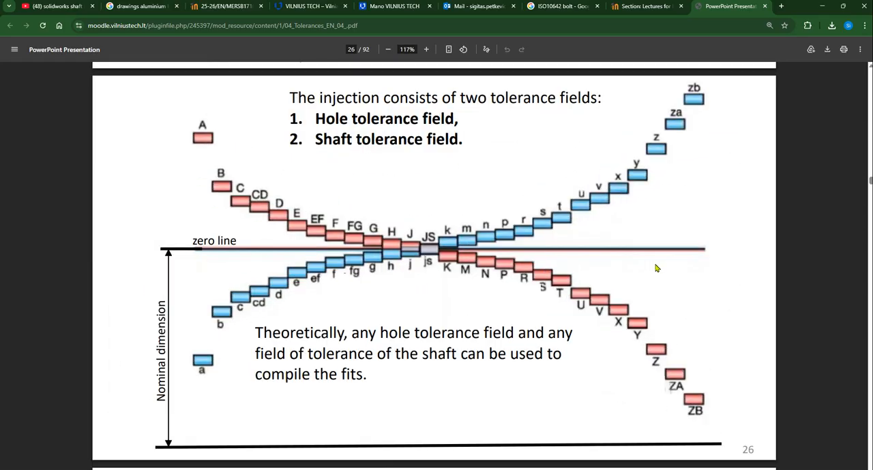
pyautogui.keyDown('ctrl'); pyautogui.scroll(2, 658, 270); pyautogui.keyUp('ctrl')
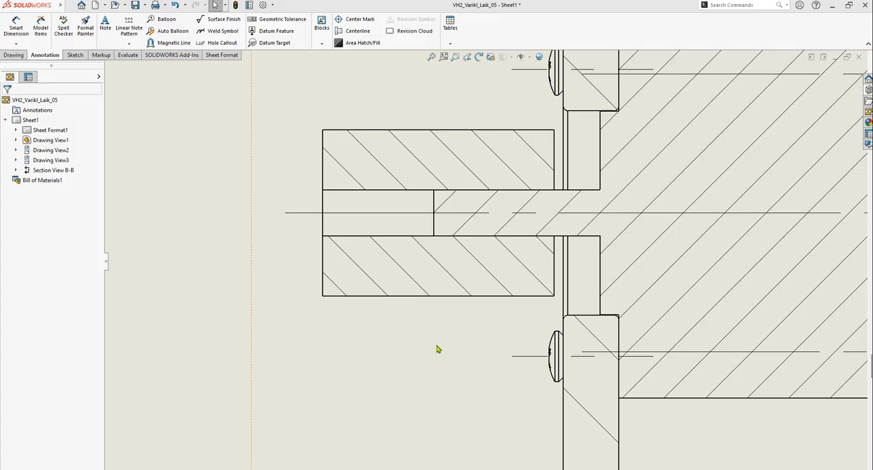
pyautogui.scroll(5, 545, 266)
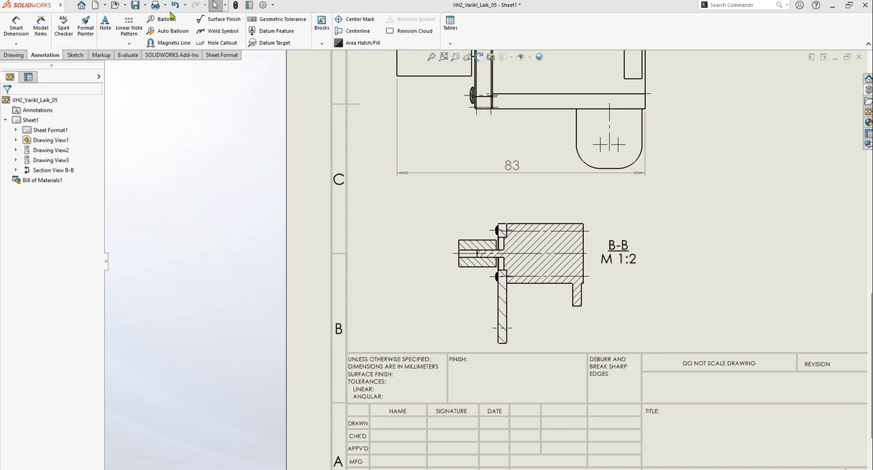
# Switch to SOLIDWORKS and bring up the open VH2_Varikl_Laik_05 assembly
pyautogui.moveTo(54, 8)
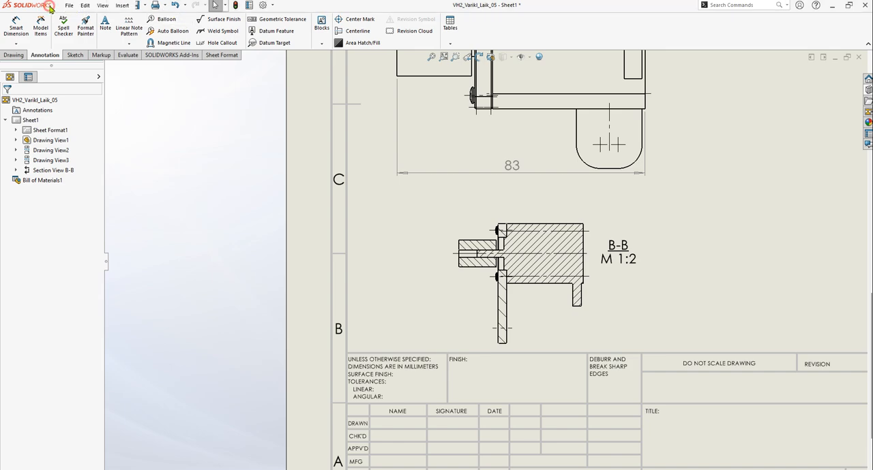
pyautogui.click(164, 6)
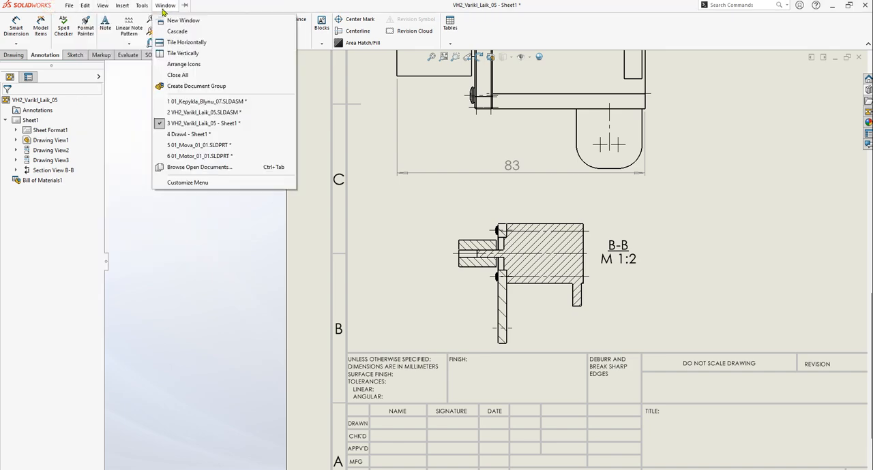
pyautogui.click(197, 115)
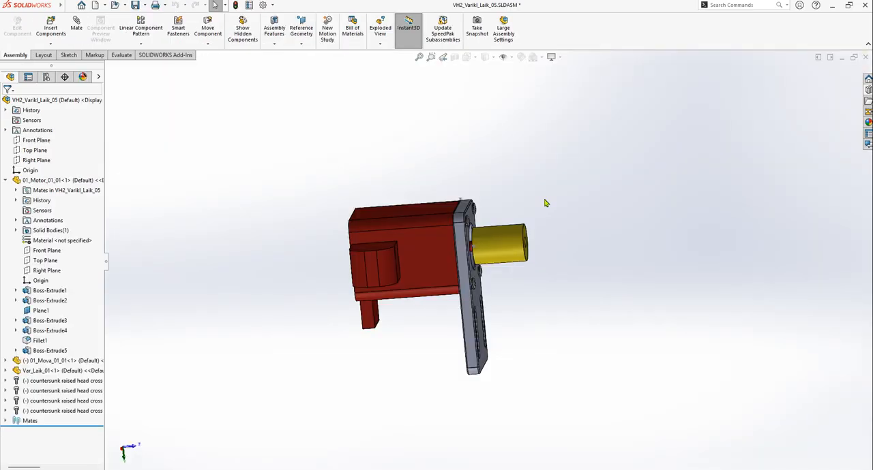
pyautogui.scroll(-5, 378, 246)
# Examine the red motor, its shaft and the yellow coupling to see where the shaft and coupling fit together
pyautogui.click(377, 246)
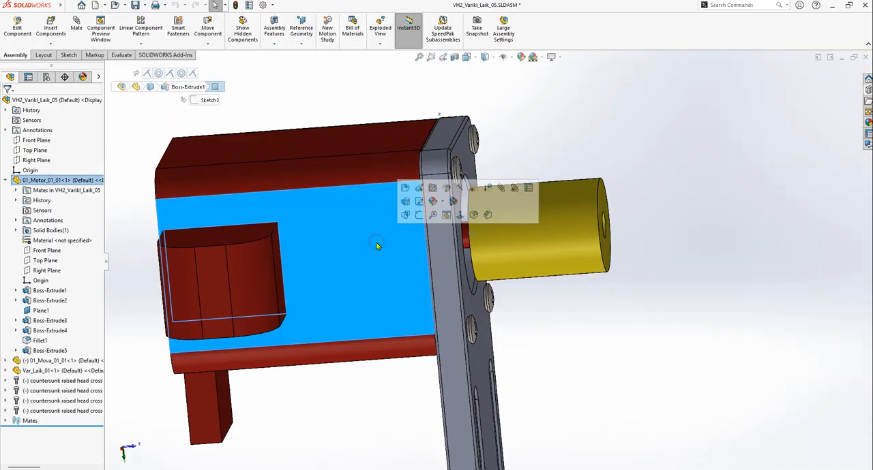
pyautogui.click(603, 137)
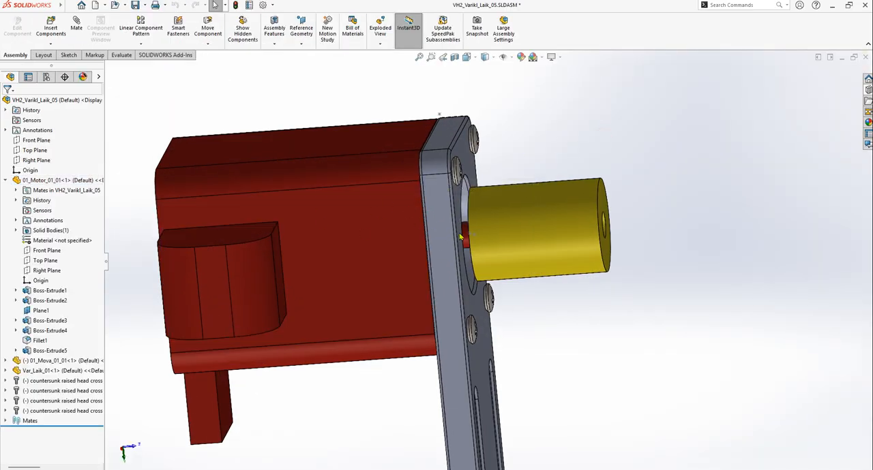
pyautogui.click(362, 177)
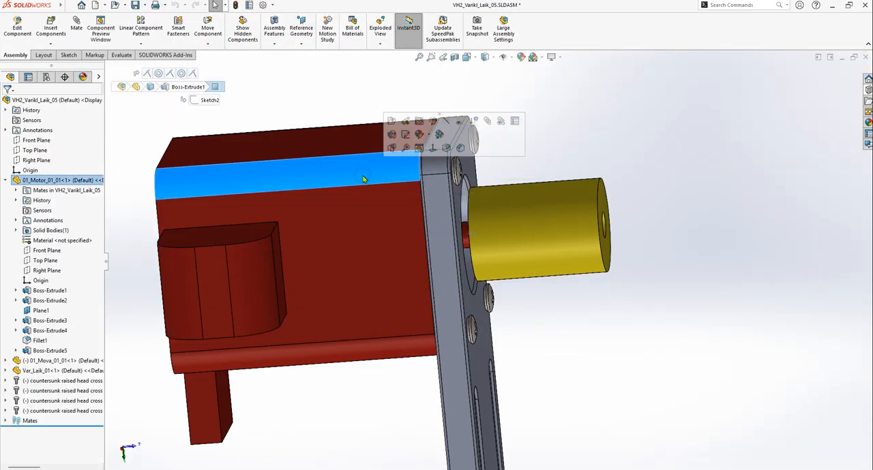
pyautogui.click(464, 237)
pyautogui.click(580, 253)
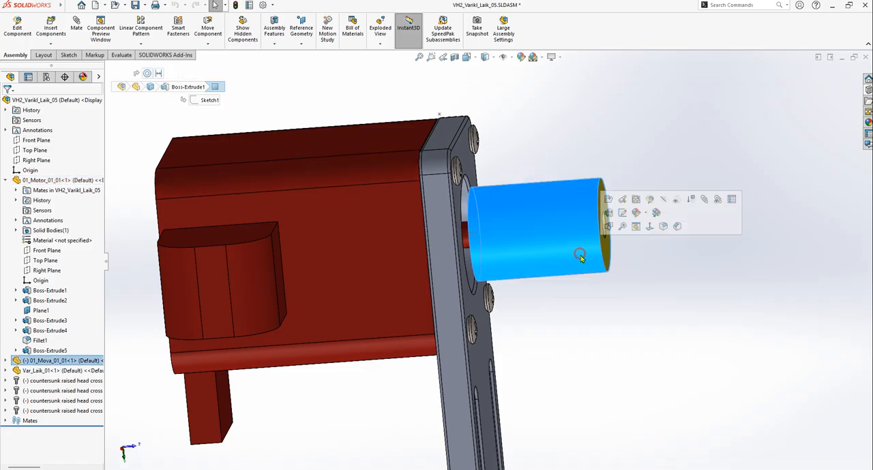
pyautogui.click(762, 276)
pyautogui.scroll(-3, 489, 241)
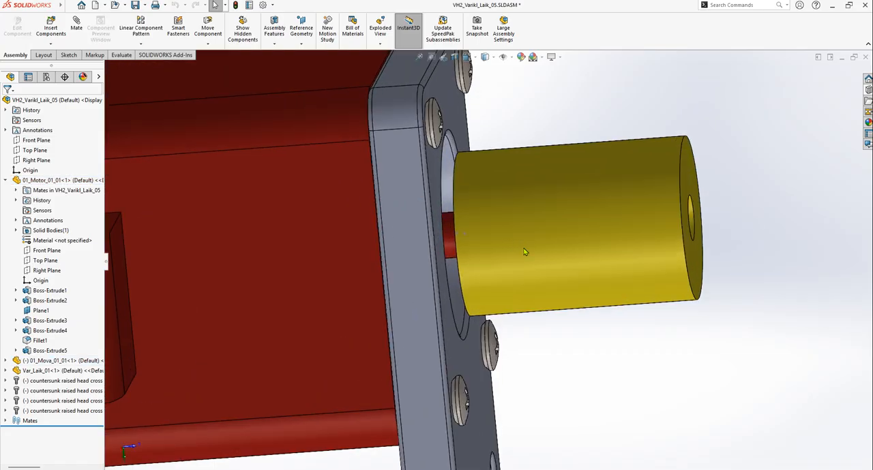
pyautogui.moveTo(514, 244); pyautogui.dragTo(461, 234, button='middle')
pyautogui.scroll(-2, 488, 239)
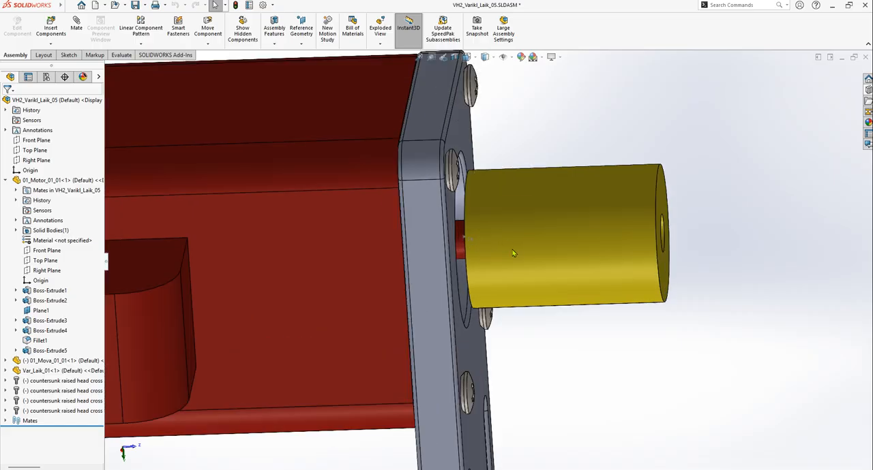
pyautogui.scroll(3, 511, 254)
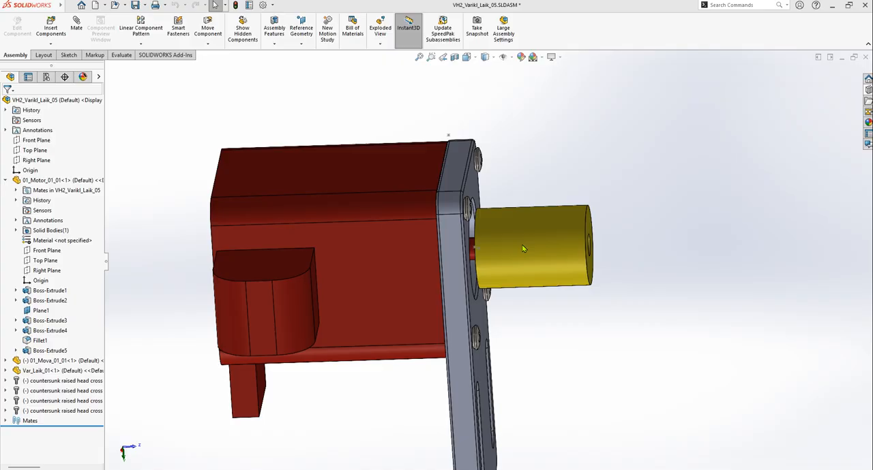
# Return to the tolerances PDF in the browser and examine the fit designations on slide 80, Shafts with impermeable gears
pyautogui.hotkey('alt', 'Tab')
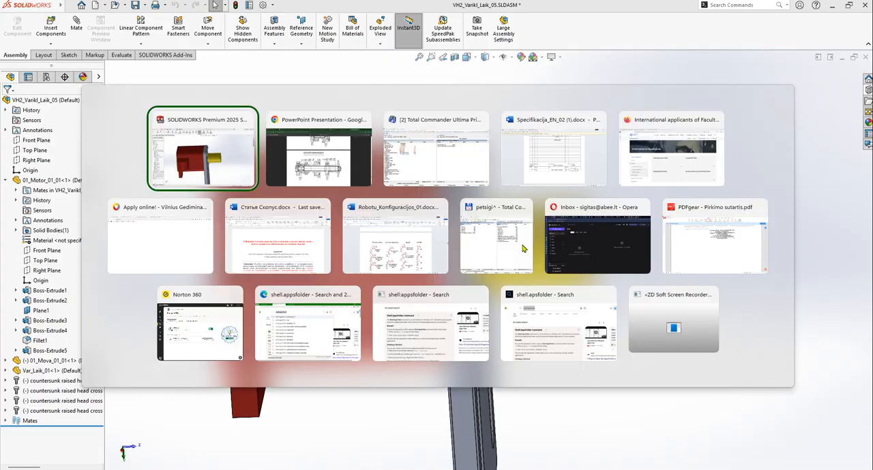
pyautogui.hotkey('alt', 'Tab')
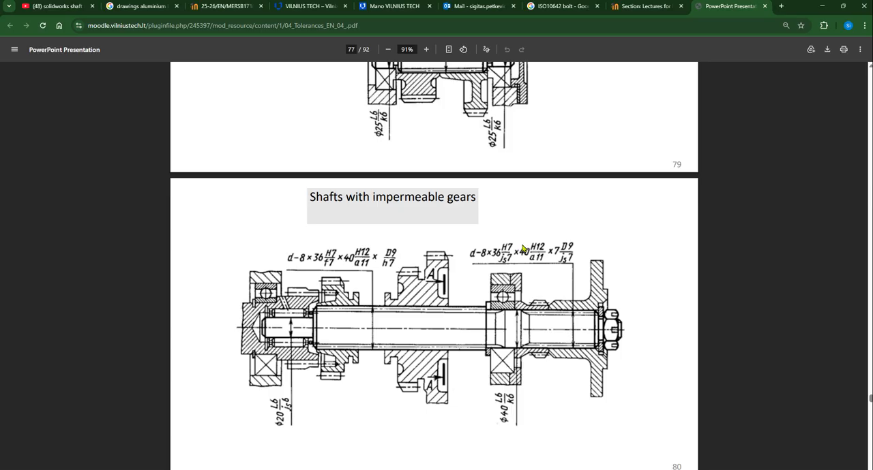
pyautogui.scroll(-3, 409, 308)
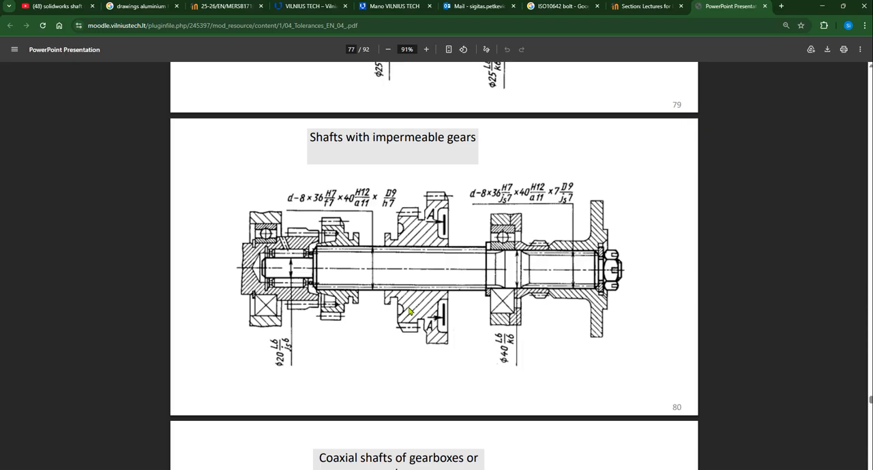
pyautogui.keyDown('ctrl'); pyautogui.scroll(2, 423, 198); pyautogui.keyUp('ctrl')
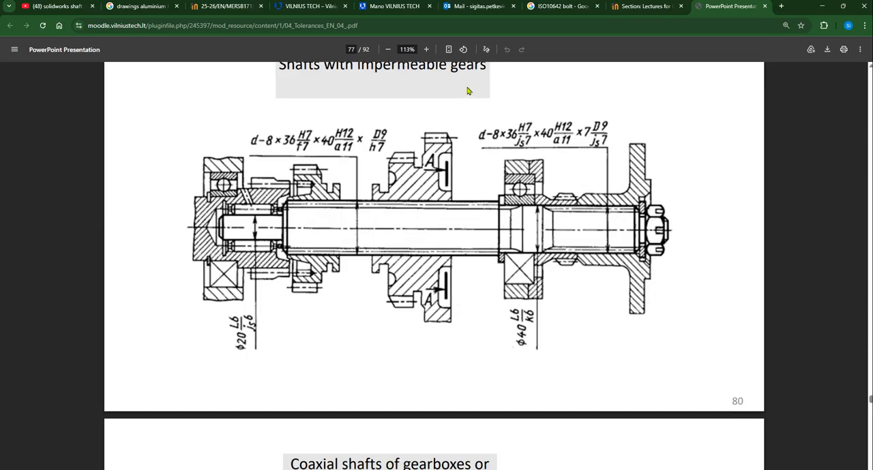
pyautogui.scroll(2, 436, 204)
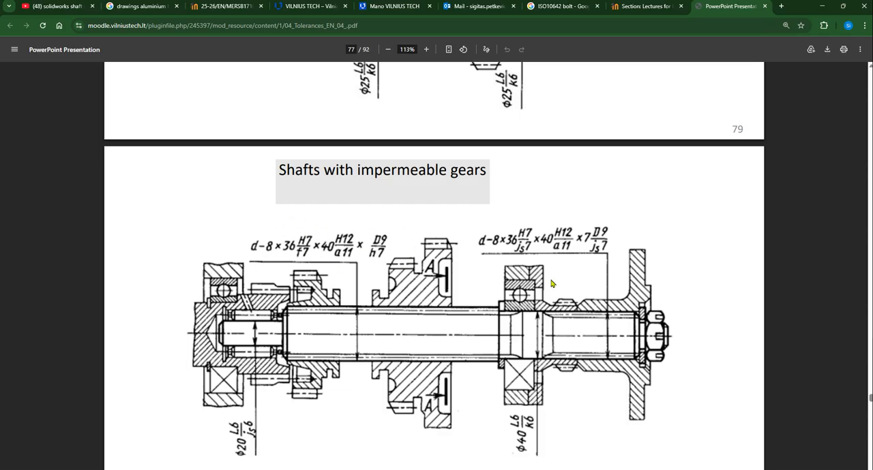
pyautogui.keyDown('ctrl'); pyautogui.scroll(-2, 536, 286); pyautogui.keyUp('ctrl')
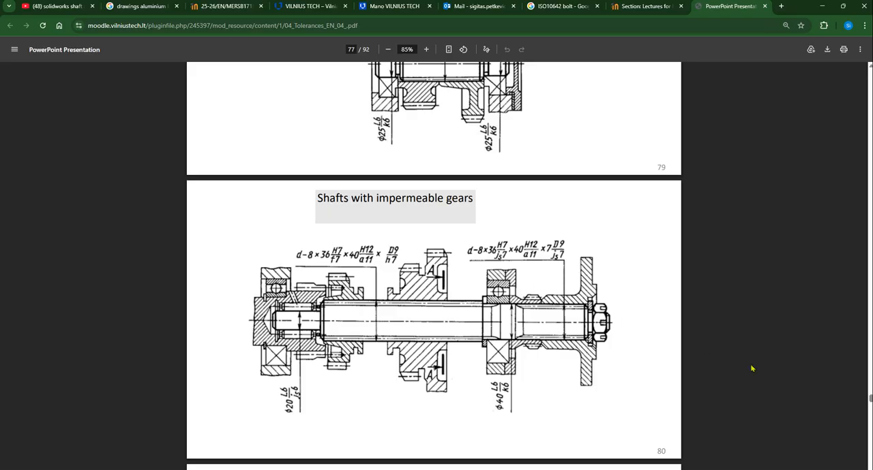
# Go back to slide 78, Ways to fix the parts on the shaft, and examine its fits and those on slide 79
pyautogui.moveTo(870, 401)
pyautogui.mouseDown()
pyautogui.moveTo(870, 382)
pyautogui.moveTo(869, 391)
pyautogui.mouseUp()
pyautogui.scroll(2, 432, 434)
pyautogui.scroll(-3, 434, 392)
pyautogui.keyDown('ctrl'); pyautogui.scroll(2, 370, 315); pyautogui.keyUp('ctrl')
pyautogui.keyDown('ctrl'); pyautogui.scroll(1, 376, 316); pyautogui.keyUp('ctrl')
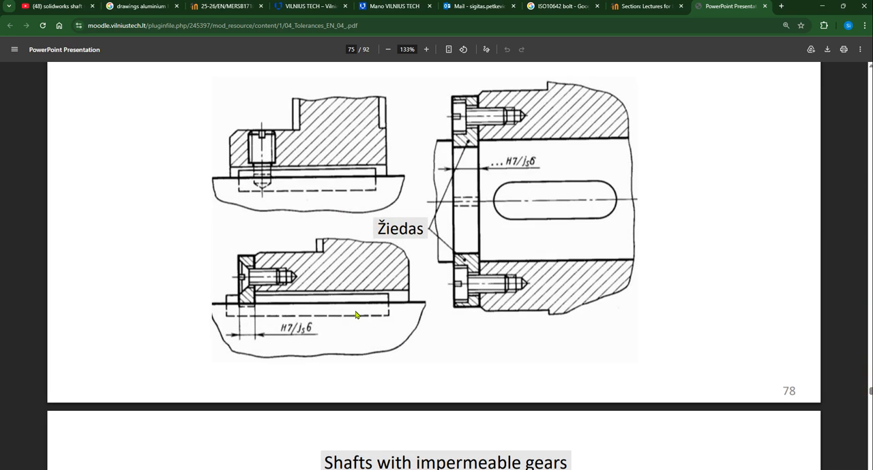
pyautogui.scroll(2, 364, 304)
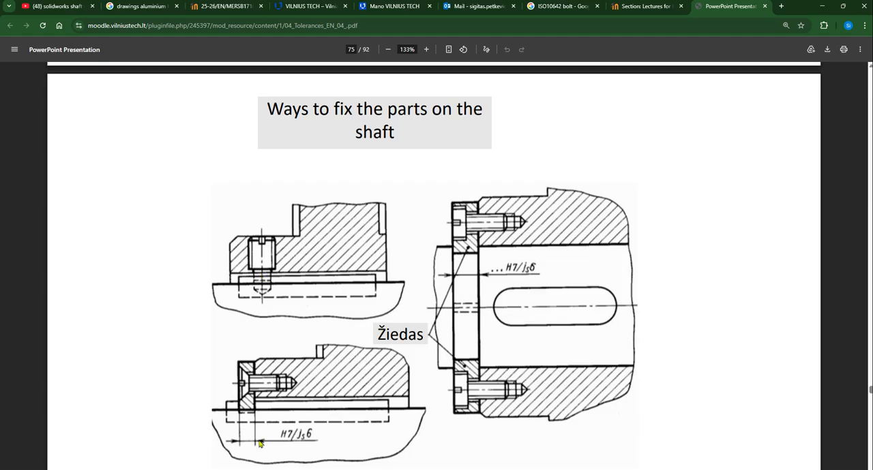
pyautogui.scroll(-8, 304, 444)
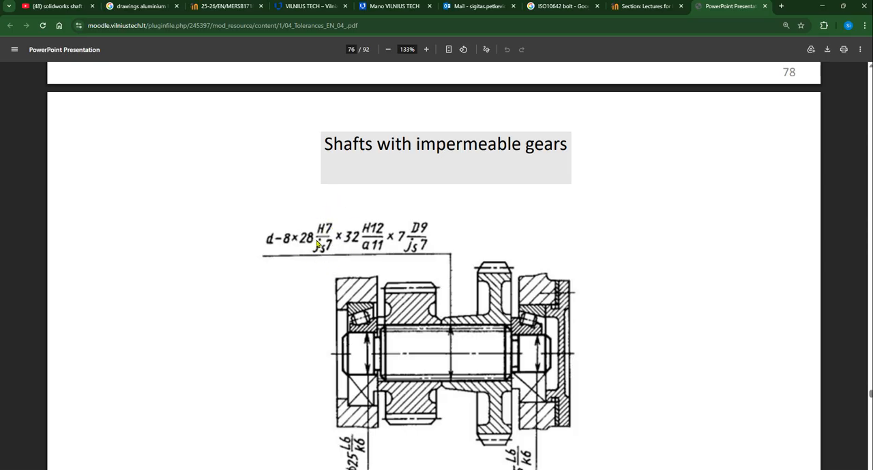
# Look back through the earlier shaft examples, including the fits on the Shafts with sliding gears slide
pyautogui.scroll(6, 402, 327)
pyautogui.scroll(6, 407, 323)
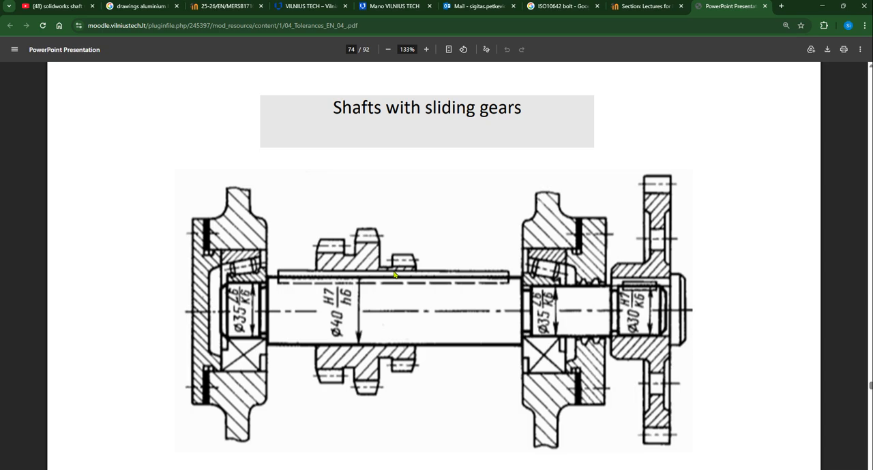
pyautogui.keyDown('ctrl'); pyautogui.scroll(-2, 394, 275); pyautogui.keyUp('ctrl')
pyautogui.scroll(10, 469, 228)
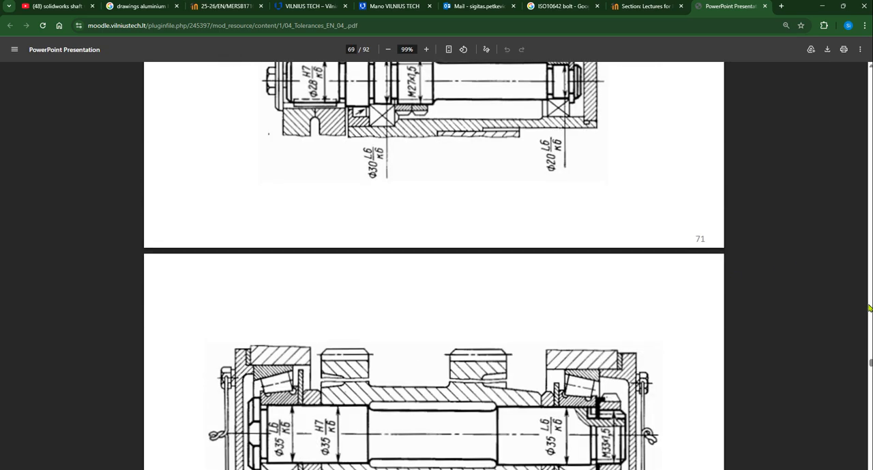
# Return to slide 26 and compare its tolerance field chart with the hole and shaft deviation diagrams on slide 25
pyautogui.moveTo(870, 354); pyautogui.dragTo(869, 180)
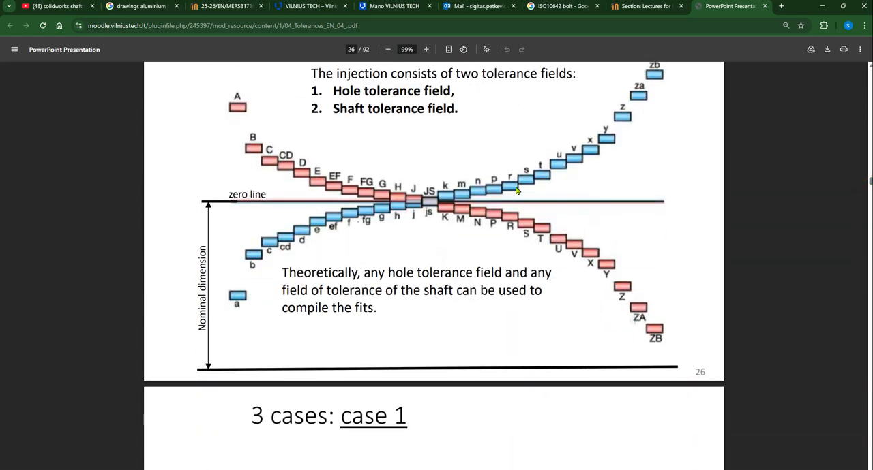
pyautogui.keyDown('ctrl'); pyautogui.scroll(1, 519, 194); pyautogui.keyUp('ctrl')
pyautogui.keyDown('ctrl'); pyautogui.scroll(1, 621, 323); pyautogui.keyUp('ctrl')
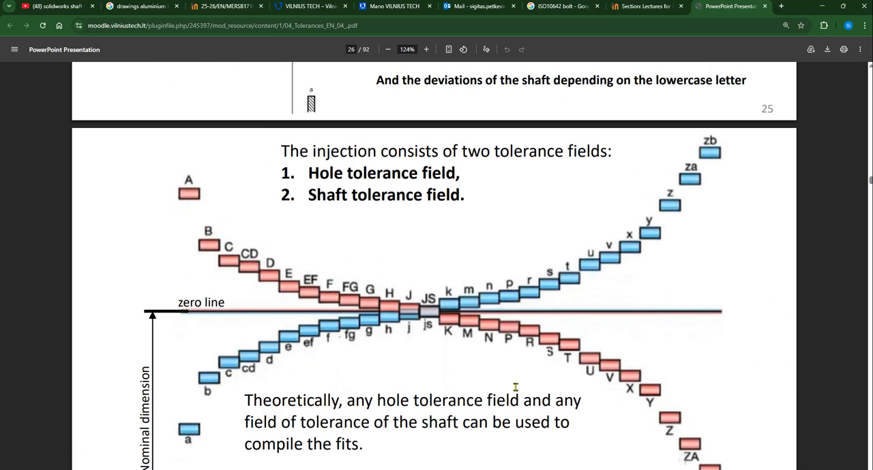
pyautogui.scroll(1, 502, 356)
pyautogui.scroll(4, 503, 355)
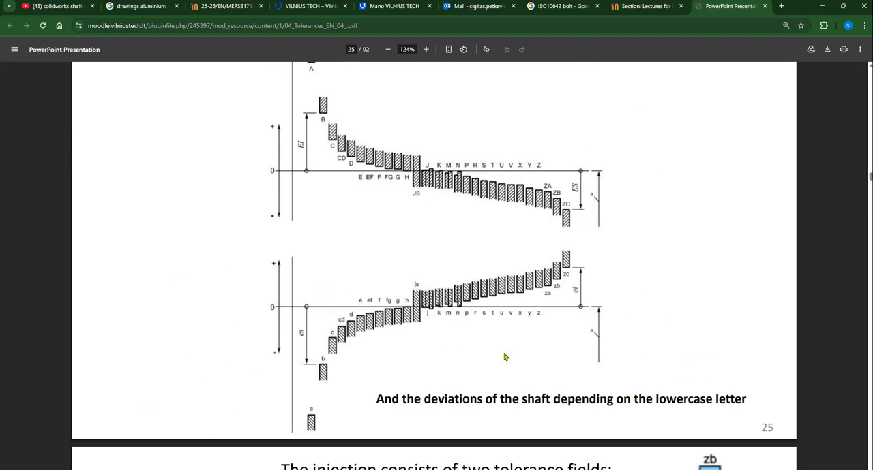
# Find the Hole fits system chart on slide 34 and examine which shaft tolerance letters give gap, intermediate and transition fits
pyautogui.keyDown('ctrl'); pyautogui.scroll(-3, 504, 357); pyautogui.keyUp('ctrl')
pyautogui.scroll(-20, 502, 354)
pyautogui.keyDown('ctrl'); pyautogui.scroll(-3, 525, 366); pyautogui.keyUp('ctrl')
pyautogui.scroll(-10, 518, 362)
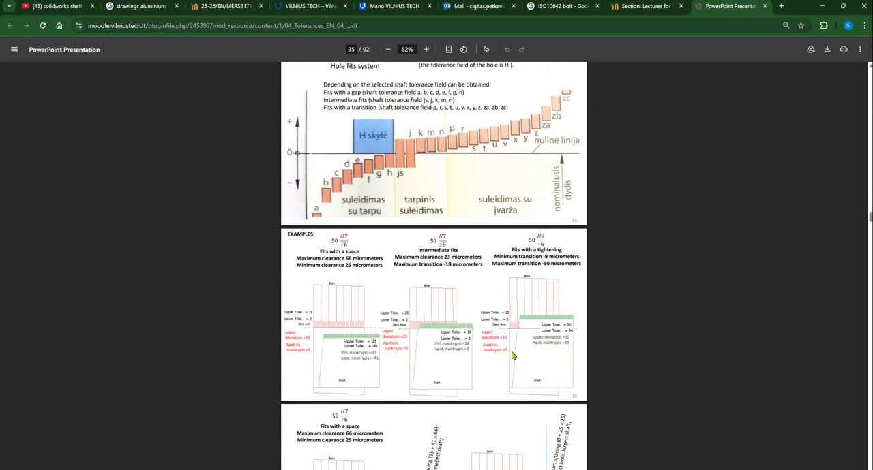
pyautogui.scroll(5, 424, 399)
pyautogui.scroll(-2, 424, 398)
pyautogui.keyDown('ctrl'); pyautogui.scroll(3, 435, 411); pyautogui.keyUp('ctrl')
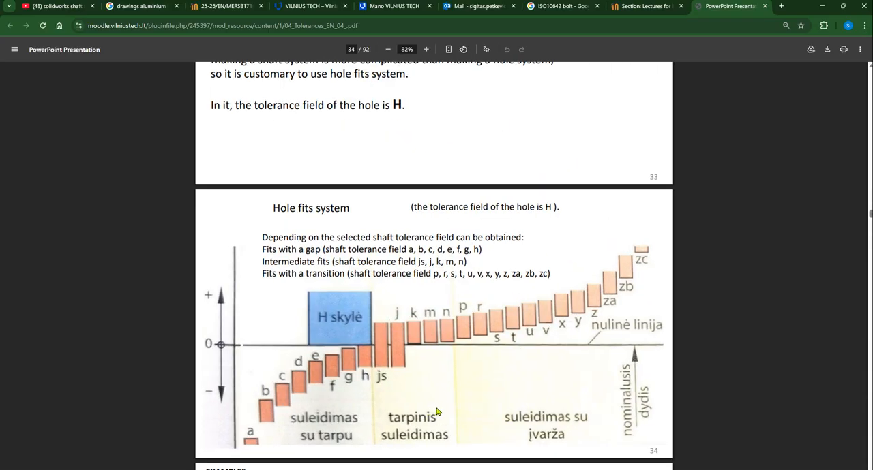
pyautogui.keyDown('ctrl'); pyautogui.scroll(2, 435, 412); pyautogui.keyUp('ctrl')
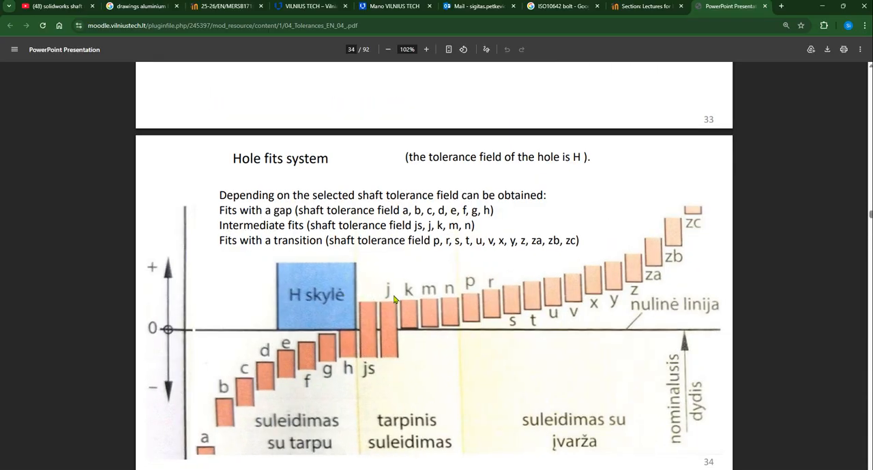
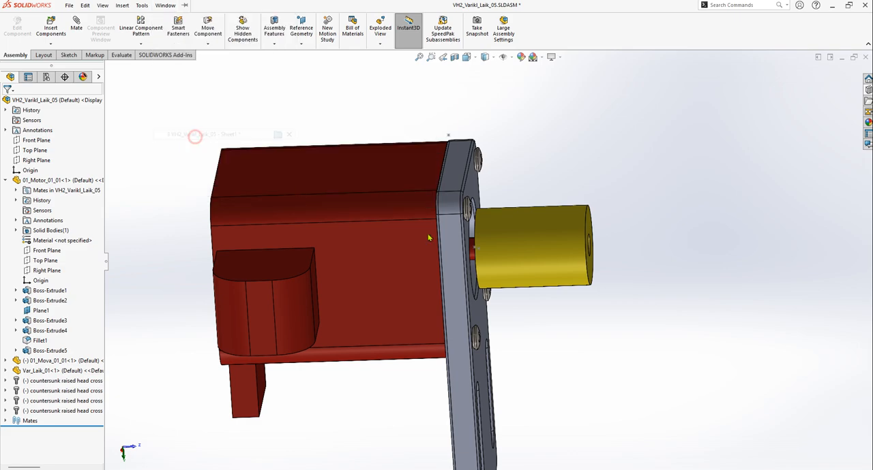
# Dimension the motor shaft's diameter in section view B-B and place the dimension beyond the sleeve's free end
pyautogui.scroll(-3, 491, 273)
pyautogui.scroll(-2, 464, 257)
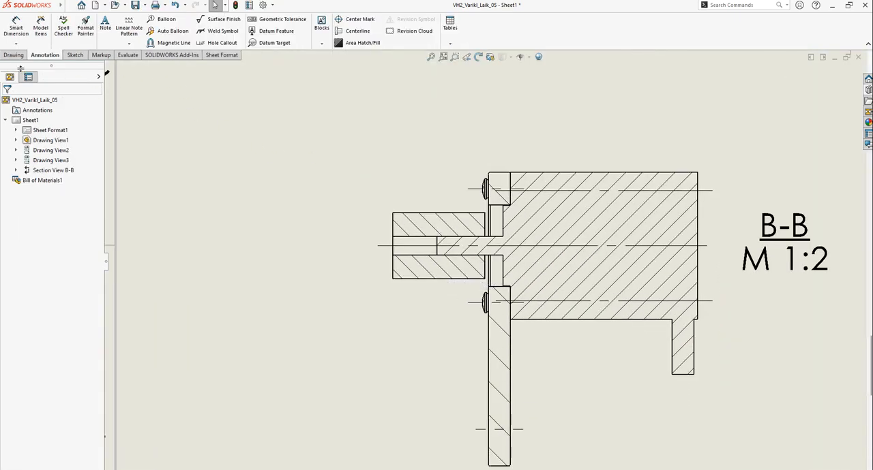
pyautogui.click(15, 31)
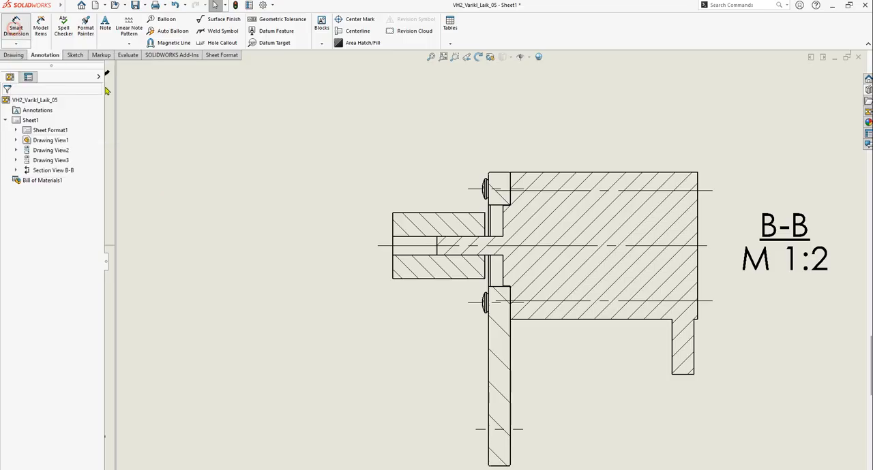
pyautogui.scroll(-1, 457, 249)
pyautogui.scroll(-2, 456, 248)
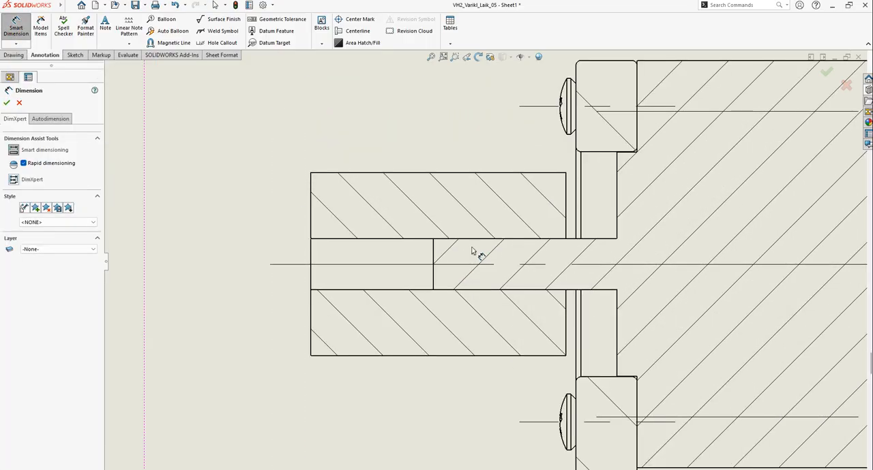
pyautogui.click(474, 242)
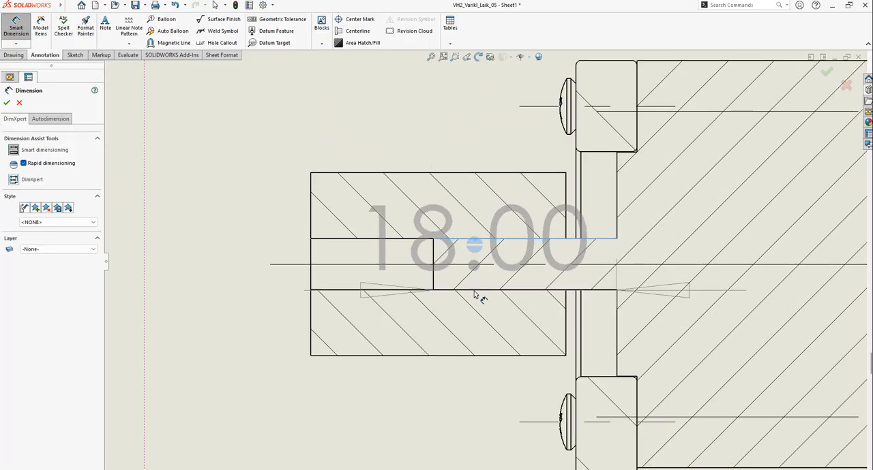
pyautogui.click(478, 292)
pyautogui.scroll(2, 452, 277)
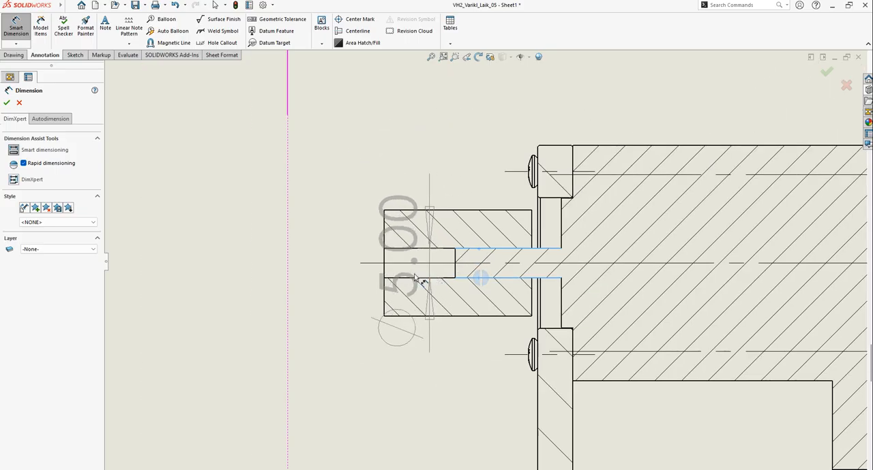
pyautogui.click(300, 263)
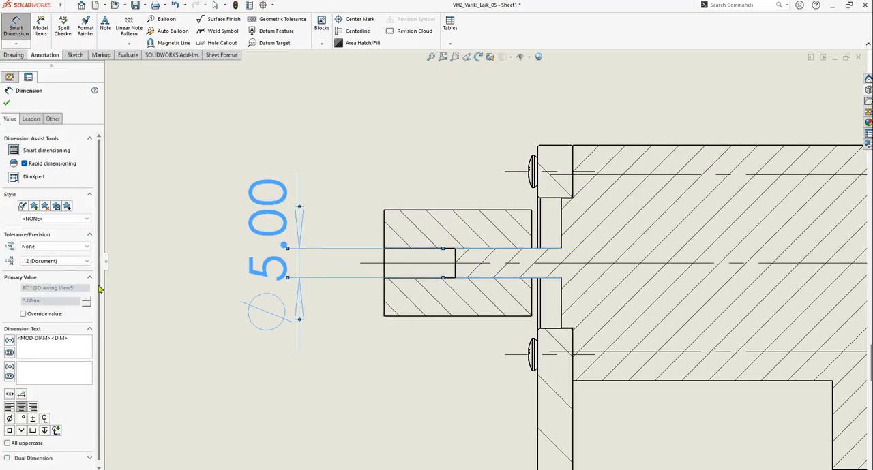
# Set the shaft diameter dimension's tolerance type to Fit with tolerance and its hole fit to H8
pyautogui.moveTo(100, 286)
pyautogui.mouseDown()
pyautogui.moveTo(100, 331)
pyautogui.moveTo(102, 261)
pyautogui.mouseUp()
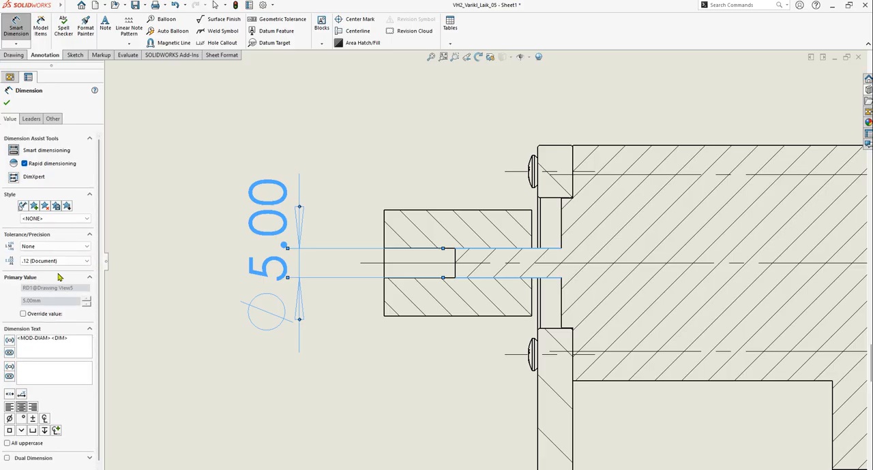
pyautogui.click(87, 247)
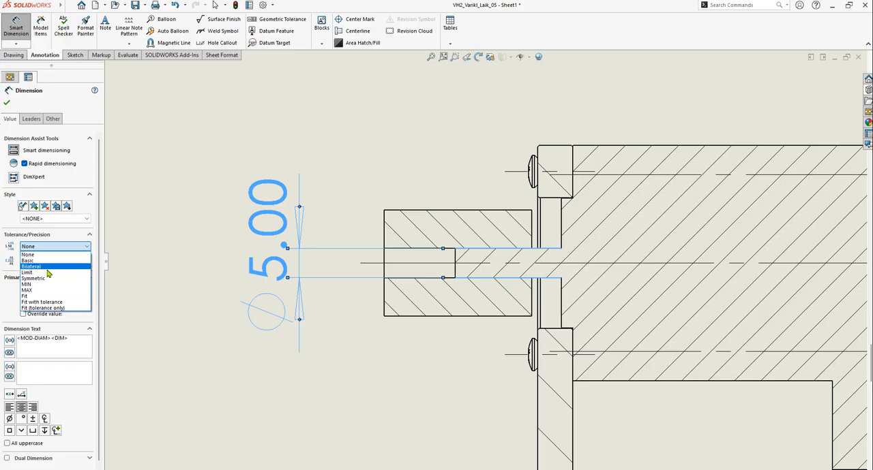
pyautogui.click(67, 303)
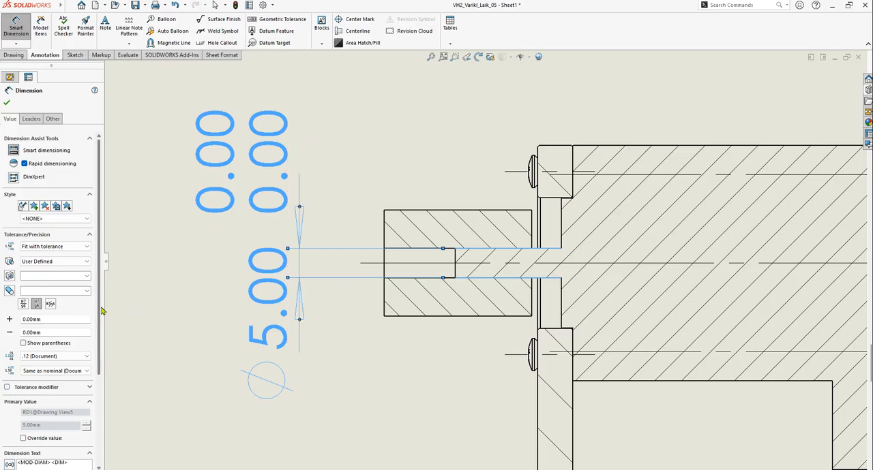
pyautogui.scroll(-2, 101, 311)
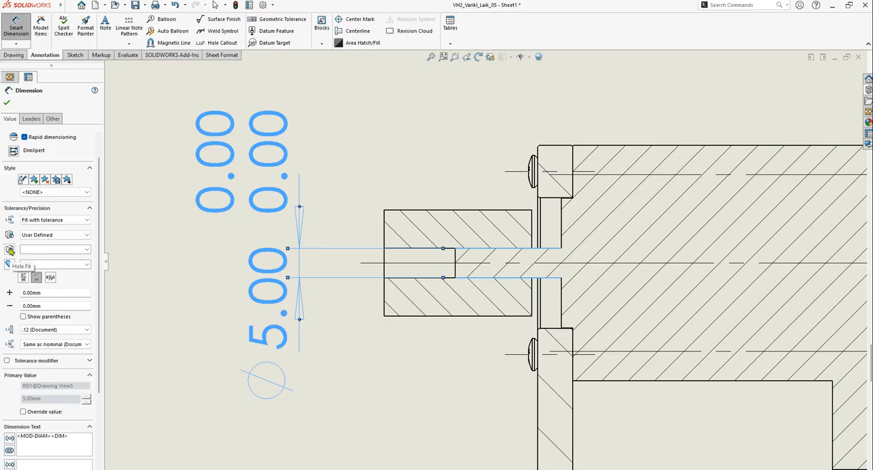
pyautogui.click(86, 252)
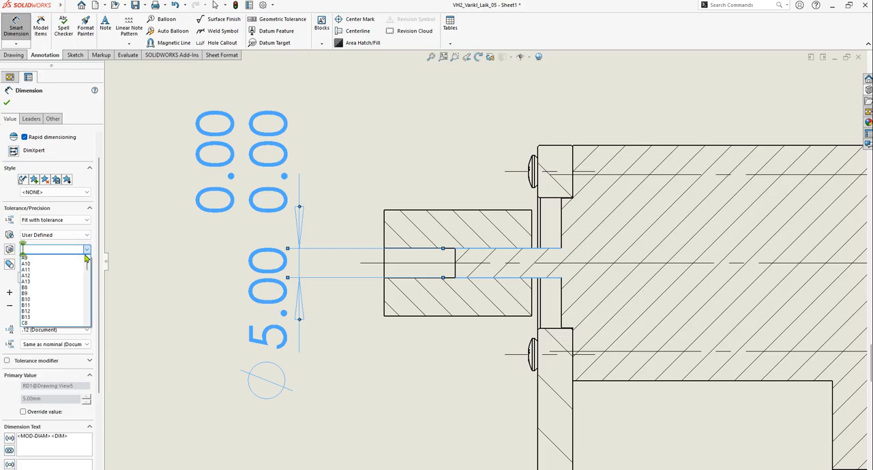
pyautogui.write('h')
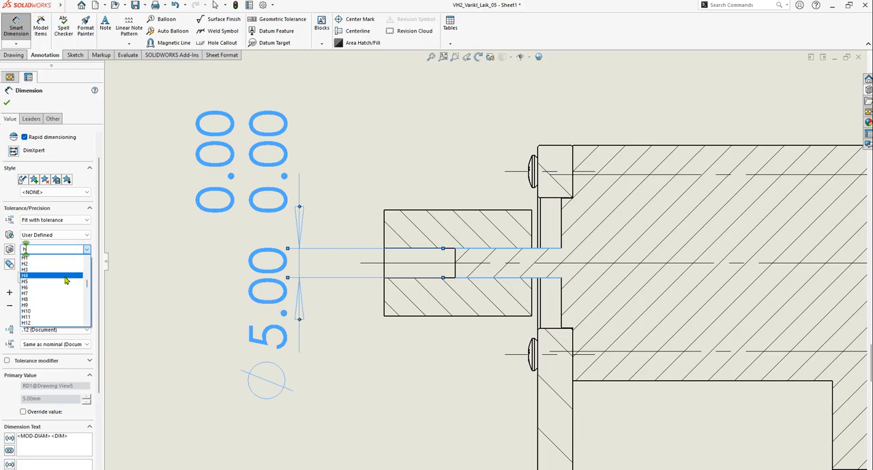
pyautogui.click(59, 300)
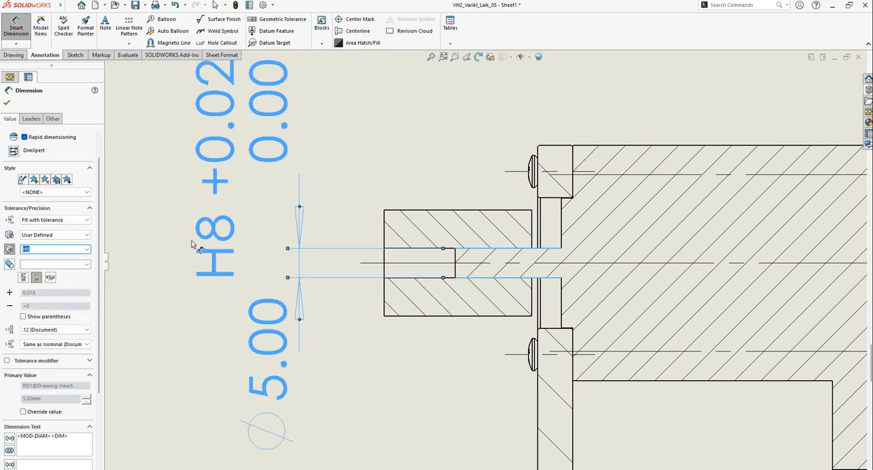
# Set the shaft fit to g7 and show the hole and shaft fits stacked with a dividing line
pyautogui.click(88, 266)
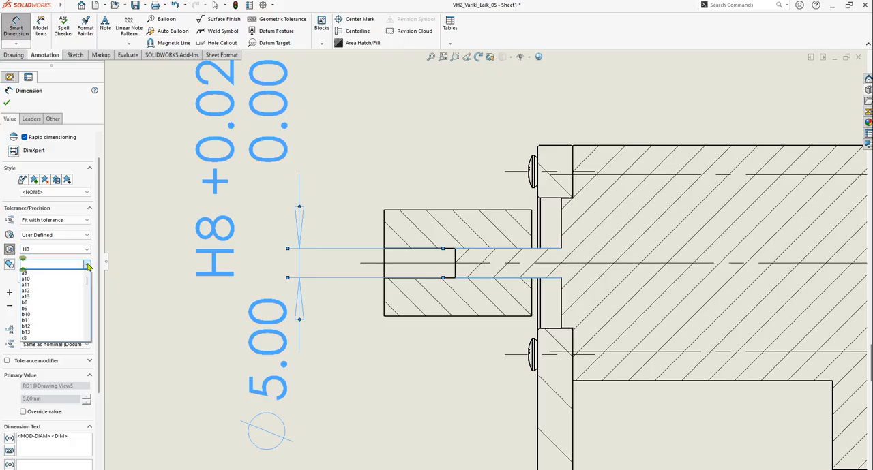
pyautogui.write('g')
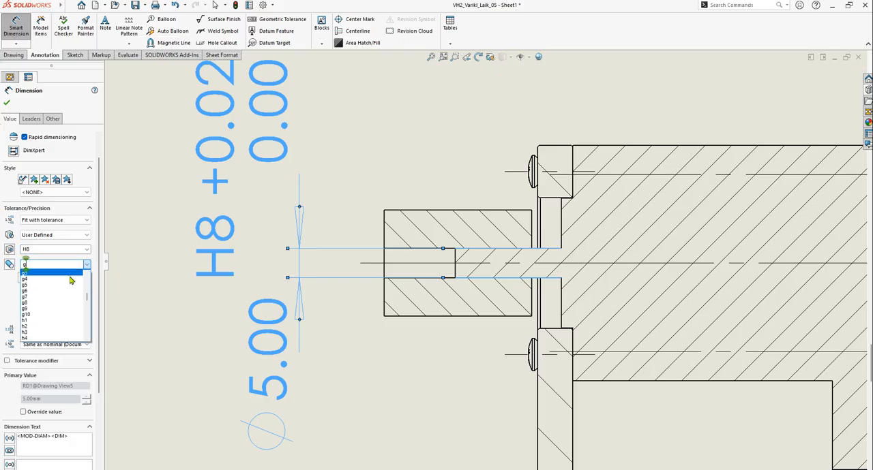
pyautogui.click(56, 297)
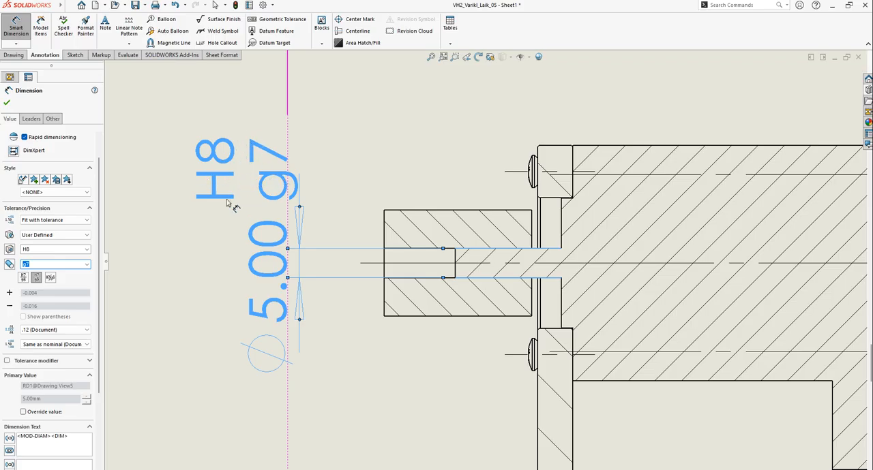
pyautogui.click(24, 278)
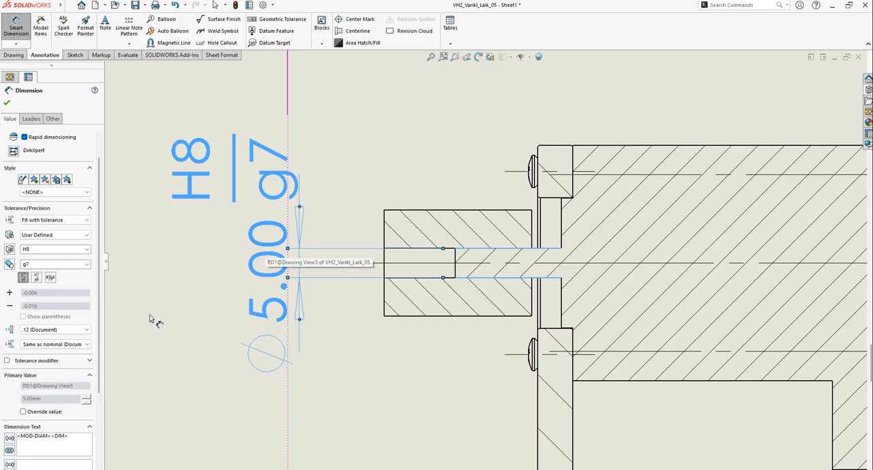
# Set the shaft diameter dimension's unit precision to None so it has no decimal places
pyautogui.click(86, 331)
pyautogui.click(54, 338)
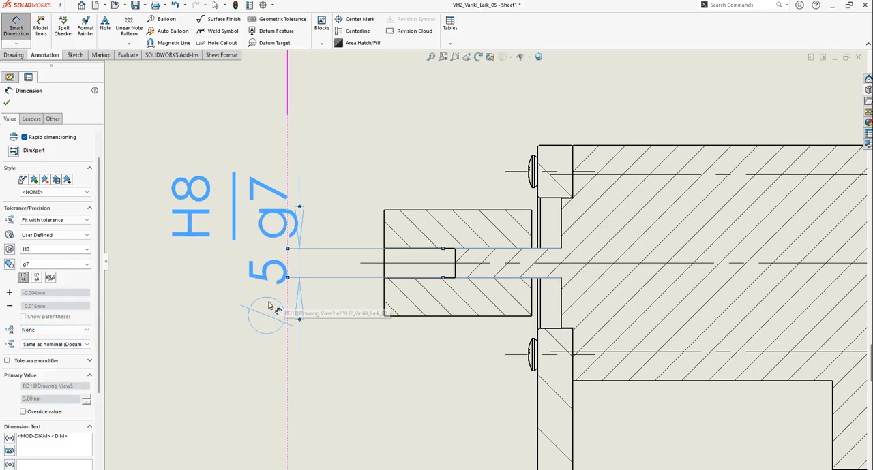
pyautogui.click(50, 318)
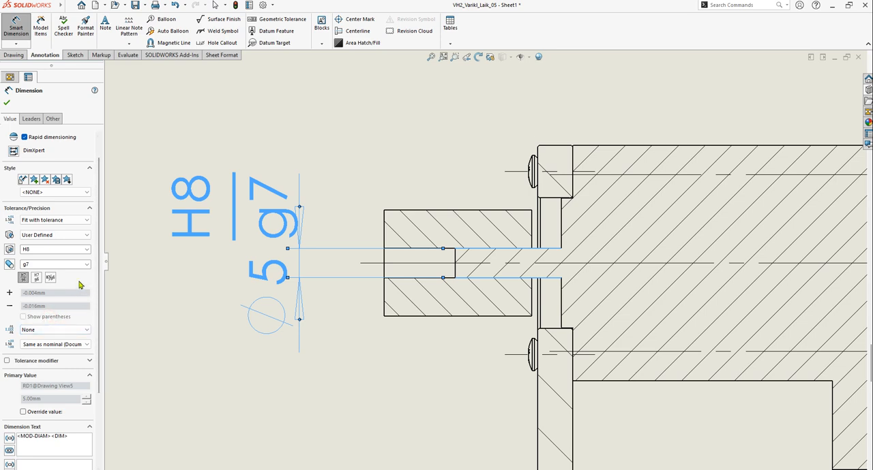
pyautogui.scroll(-1, 97, 289)
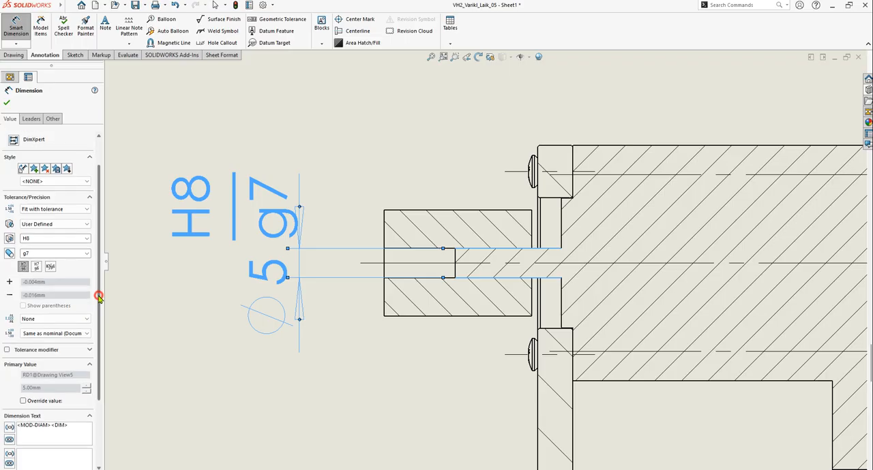
pyautogui.click(86, 210)
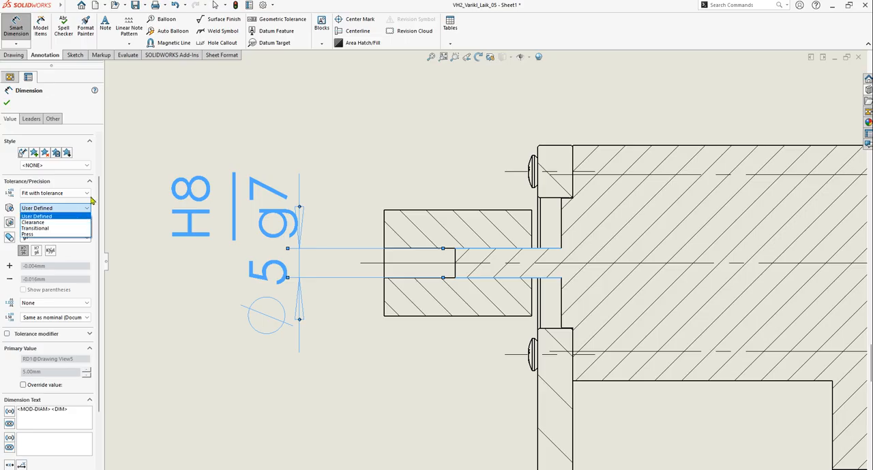
pyautogui.click(142, 190)
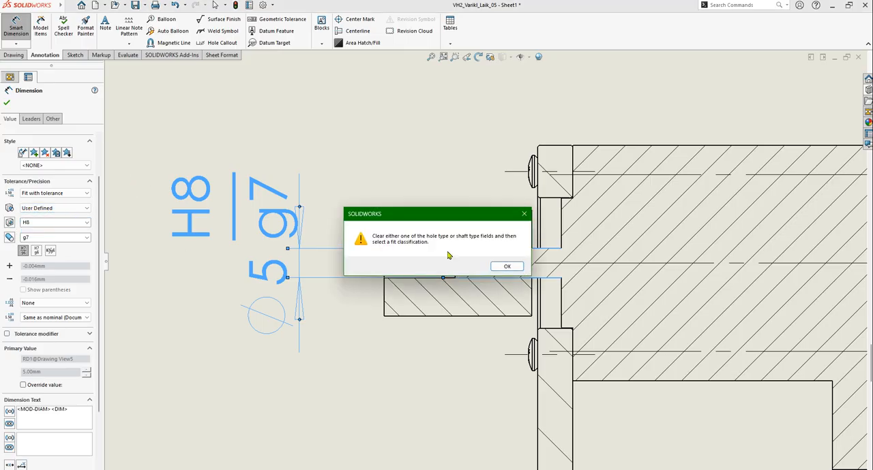
pyautogui.click(507, 266)
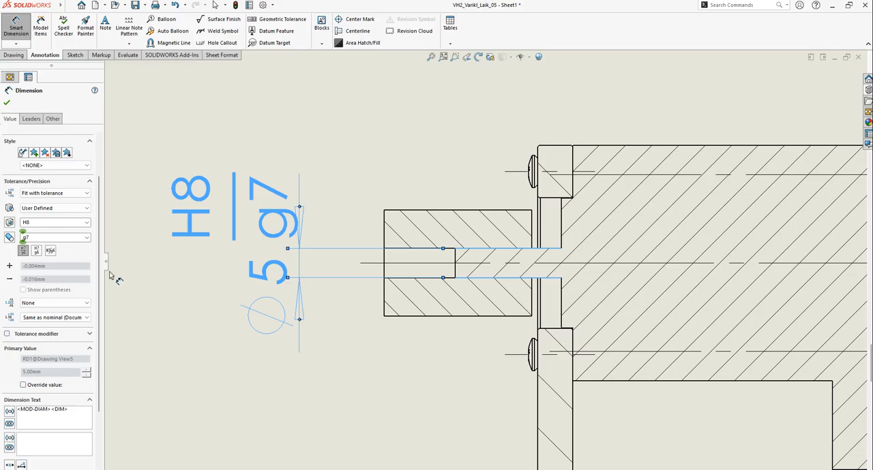
# Accept the shaft diameter dimension with its H8/g7 fit and finish dimensioning
pyautogui.moveTo(99, 276); pyautogui.dragTo(102, 336)
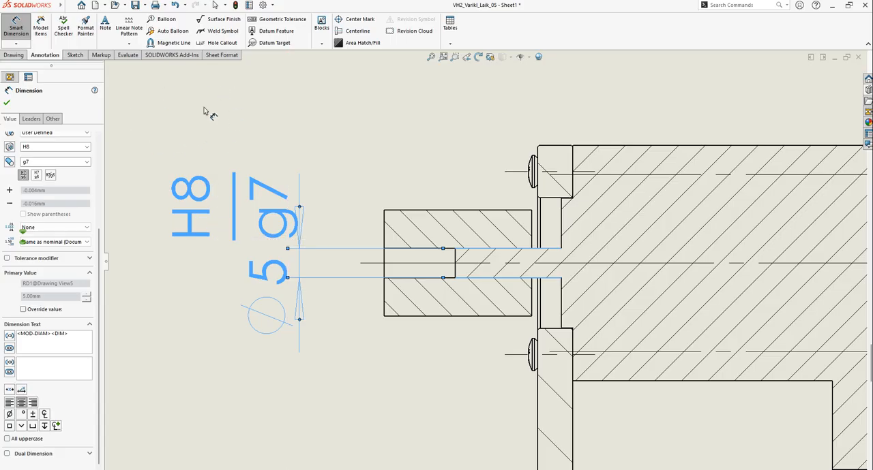
pyautogui.click(6, 103)
# Examine the fit dimension on section view B-B and its placement among the other views on the drawing sheet
pyautogui.scroll(3, 331, 216)
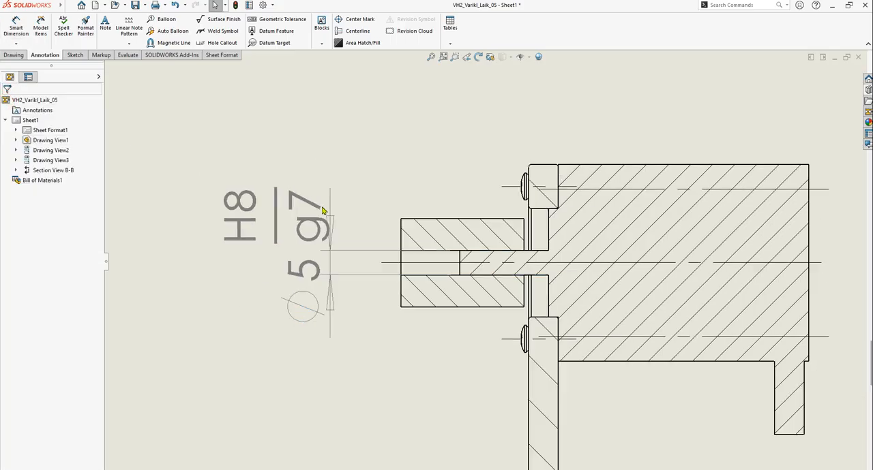
pyautogui.scroll(-4, 368, 239)
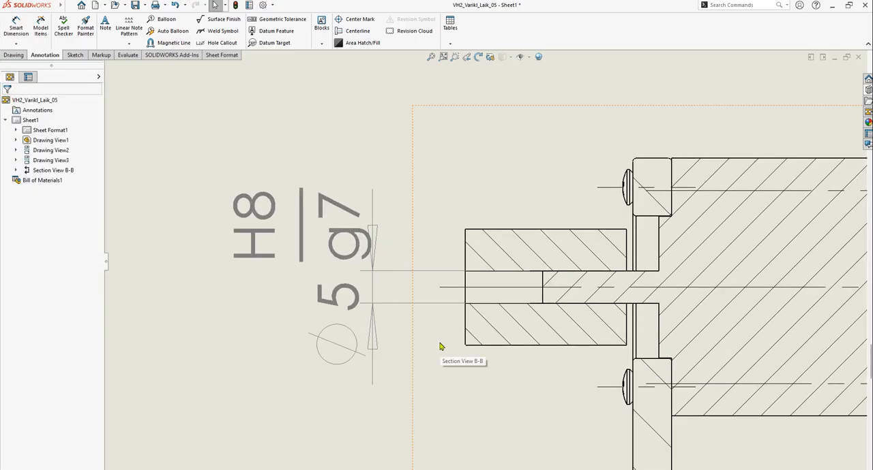
pyautogui.scroll(3, 437, 347)
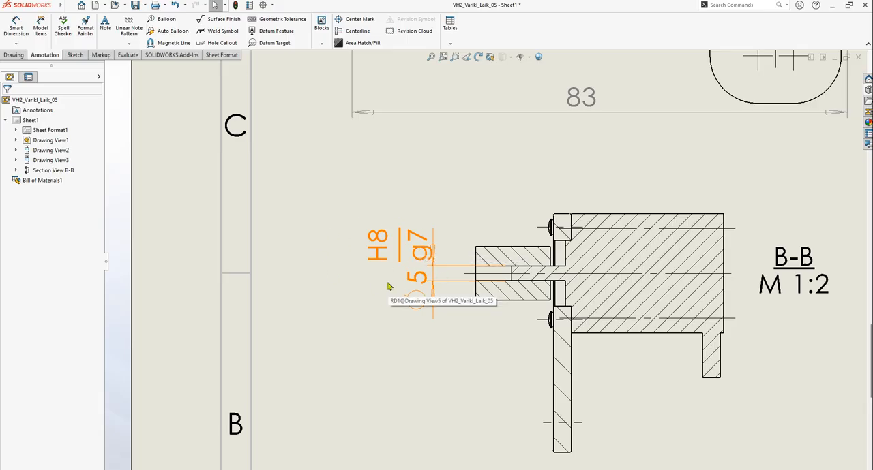
pyautogui.click(455, 321)
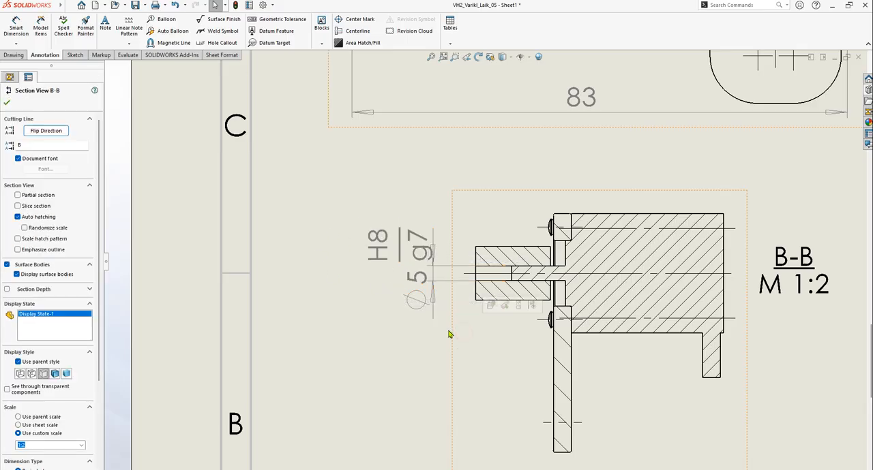
pyautogui.scroll(-1, 586, 262)
pyautogui.scroll(-4, 558, 274)
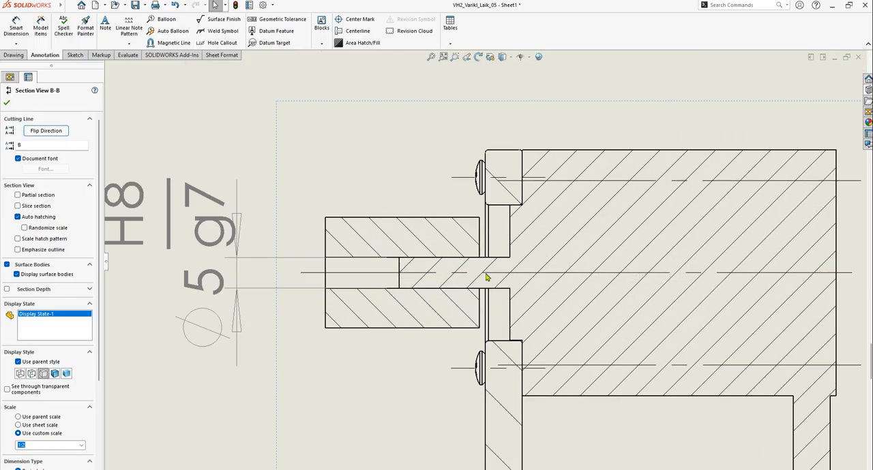
pyautogui.scroll(2, 487, 273)
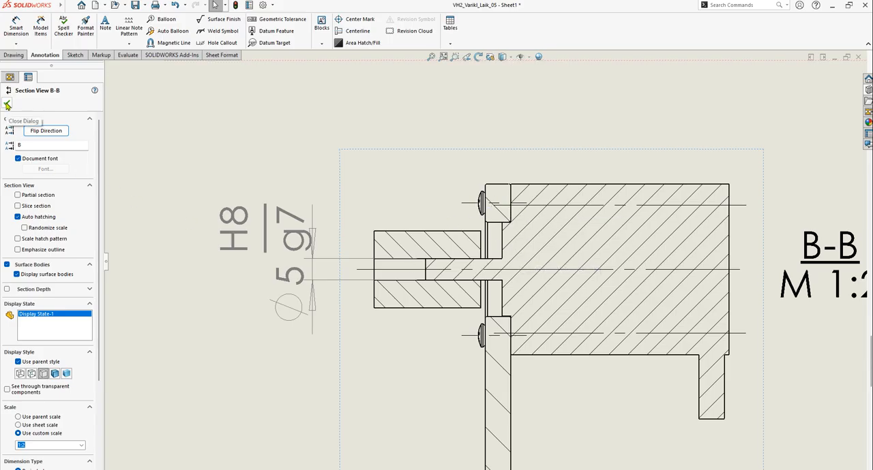
pyautogui.click(7, 104)
pyautogui.scroll(3, 508, 268)
pyautogui.scroll(-2, 502, 295)
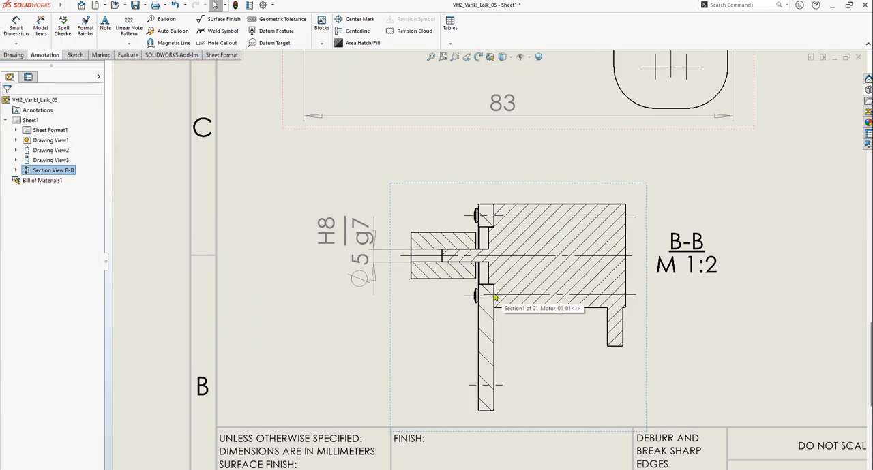
pyautogui.scroll(7, 435, 314)
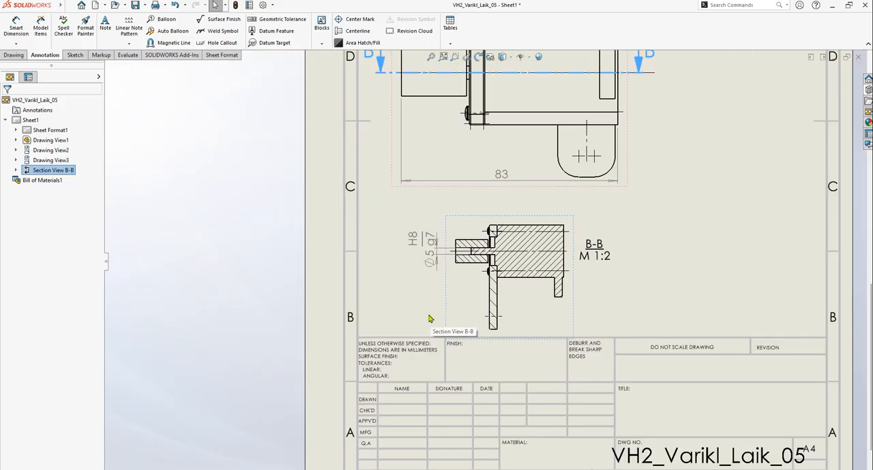
pyautogui.scroll(-3, 616, 286)
pyautogui.scroll(5, 615, 289)
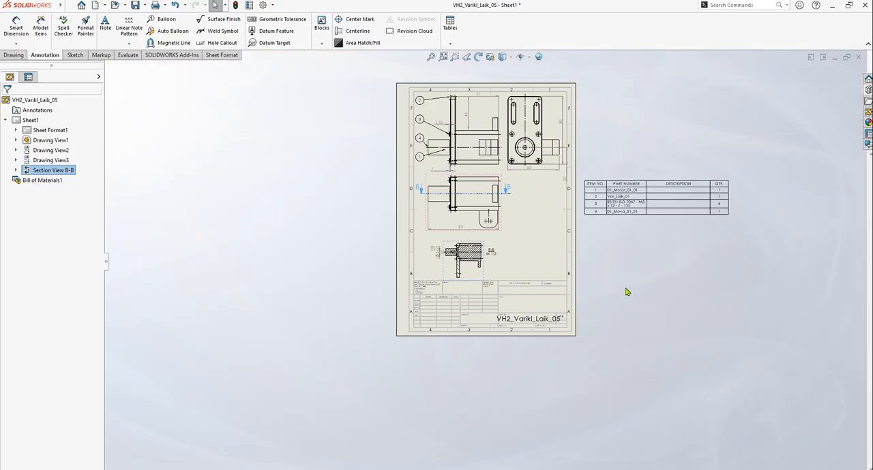
pyautogui.scroll(-2, 558, 223)
pyautogui.click(637, 263)
pyautogui.scroll(1, 516, 214)
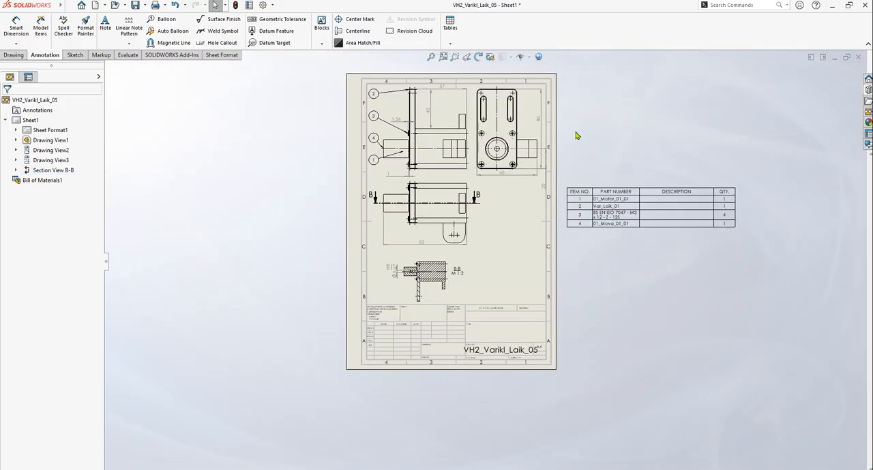
pyautogui.scroll(-4, 436, 279)
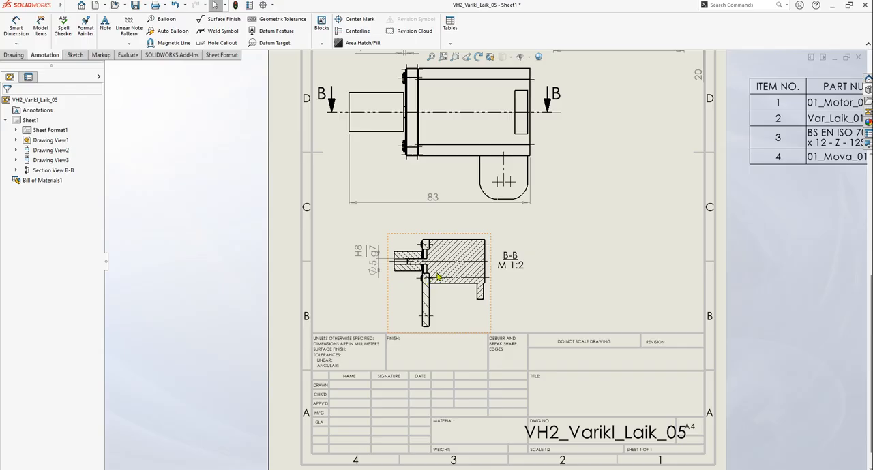
# Examine the section hatching of the motor shaft and the surrounding 01_Mova_01_01 sleeve in section view B-B
pyautogui.scroll(-3, 414, 232)
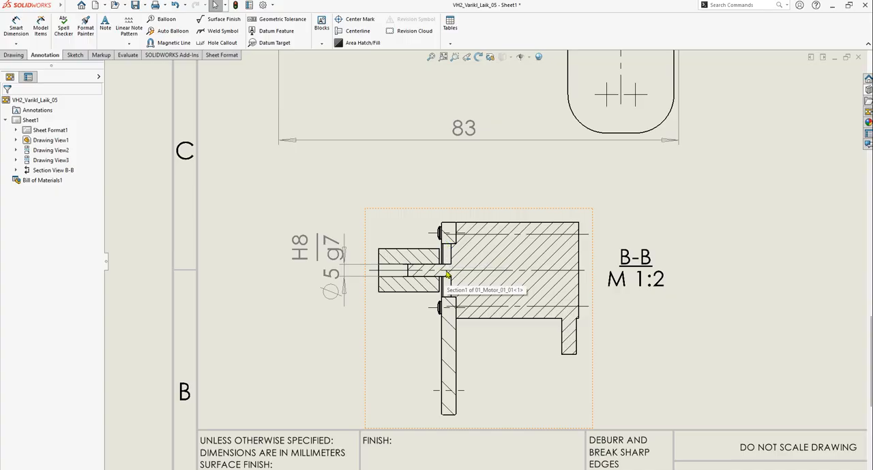
pyautogui.scroll(2, 459, 285)
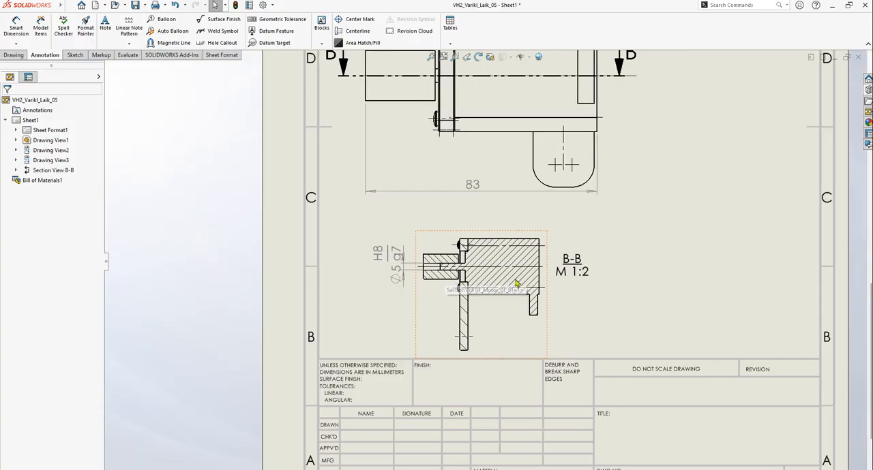
pyautogui.scroll(-5, 493, 285)
pyautogui.scroll(-3, 353, 267)
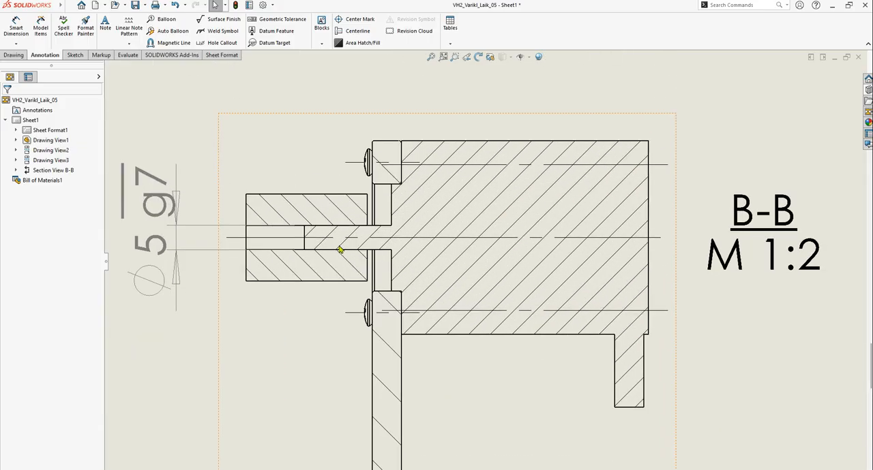
pyautogui.scroll(-1, 352, 261)
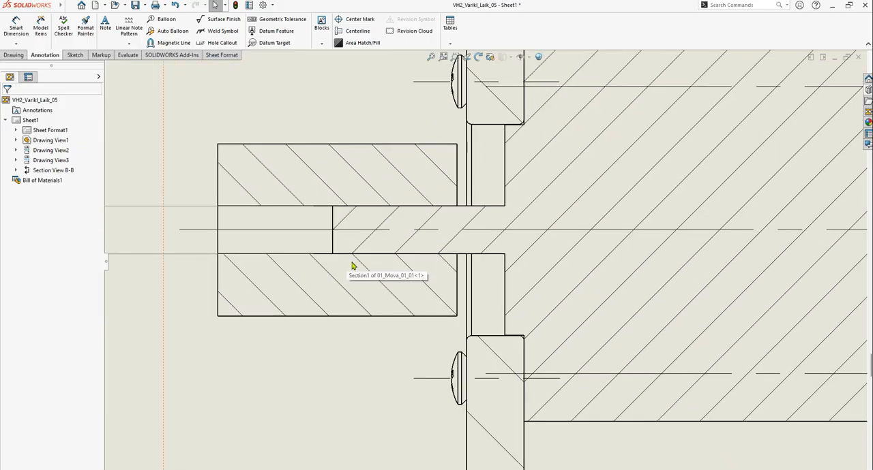
pyautogui.click(375, 219)
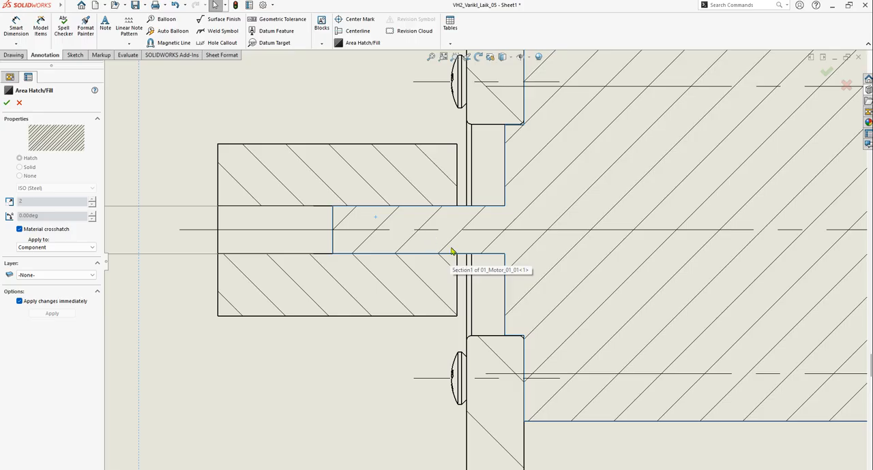
pyautogui.click(312, 171)
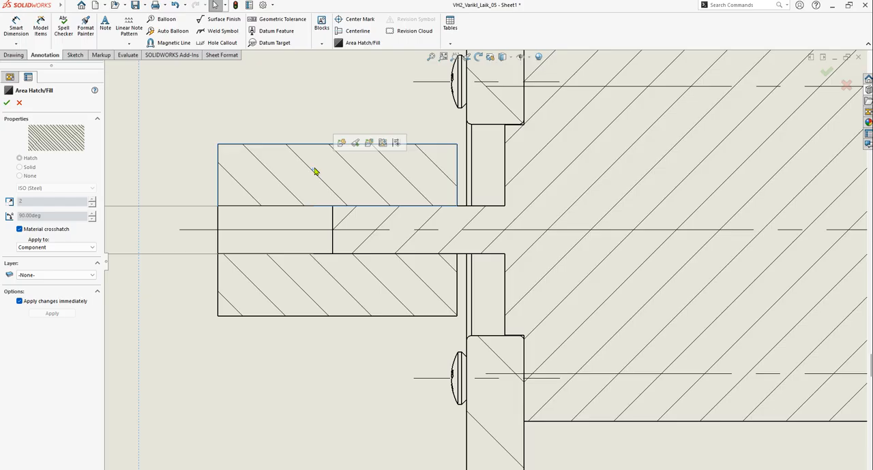
pyautogui.click(290, 159)
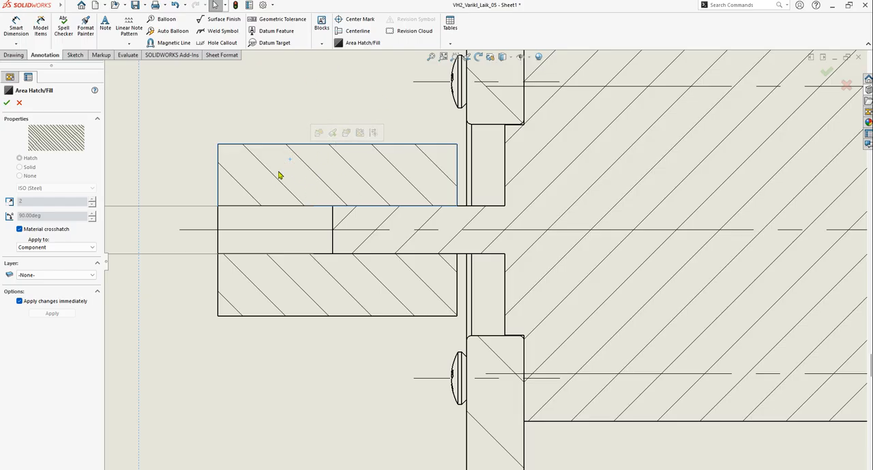
pyautogui.click(287, 165)
pyautogui.click(358, 96)
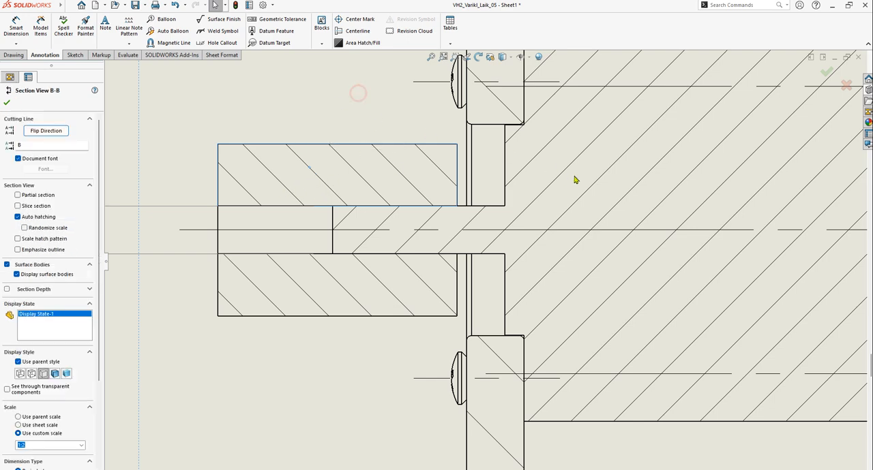
# Override the material crosshatch of the 01_Mova_01_01 sleeve in section view B-B with the ANSI38 (Aluminum) hatch pattern
pyautogui.click(358, 174)
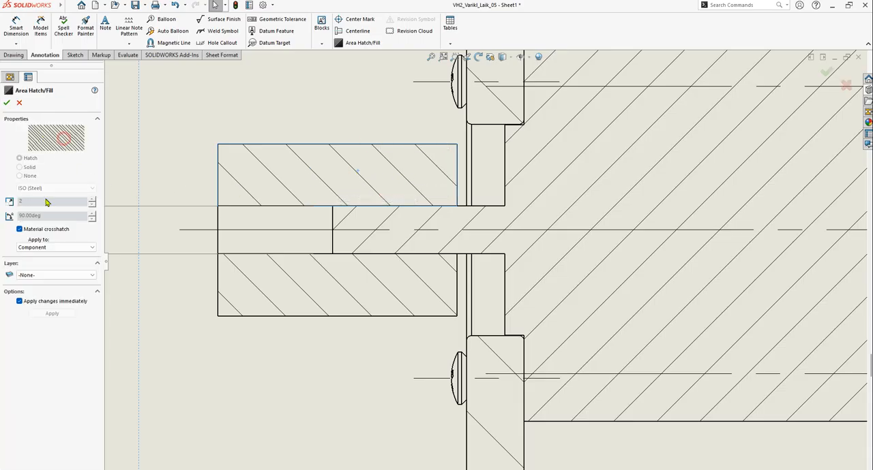
pyautogui.click(20, 230)
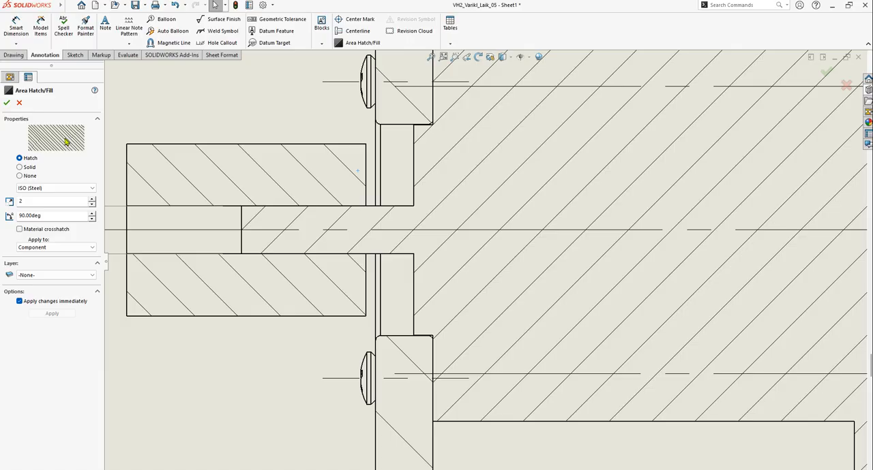
pyautogui.click(74, 187)
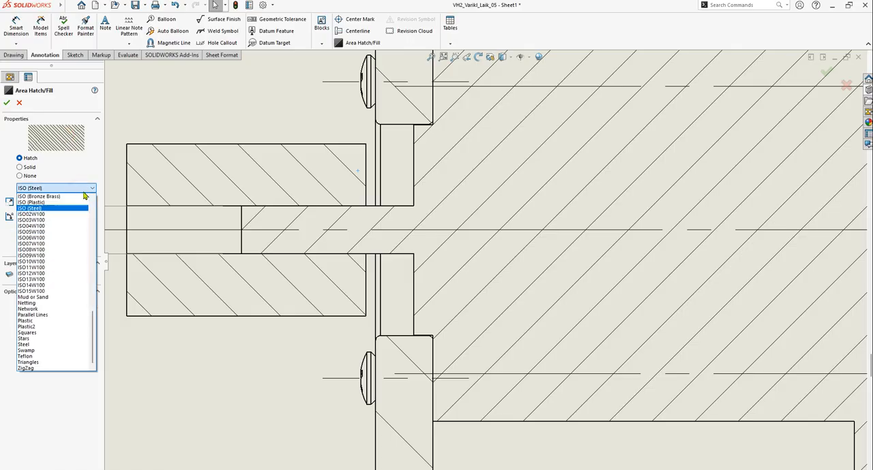
pyautogui.moveTo(93, 319)
pyautogui.mouseDown()
pyautogui.moveTo(91, 199)
pyautogui.moveTo(101, 347)
pyautogui.moveTo(92, 201)
pyautogui.moveTo(93, 348)
pyautogui.moveTo(99, 212)
pyautogui.moveTo(88, 341)
pyautogui.moveTo(92, 197)
pyautogui.mouseUp()
pyautogui.click(85, 173)
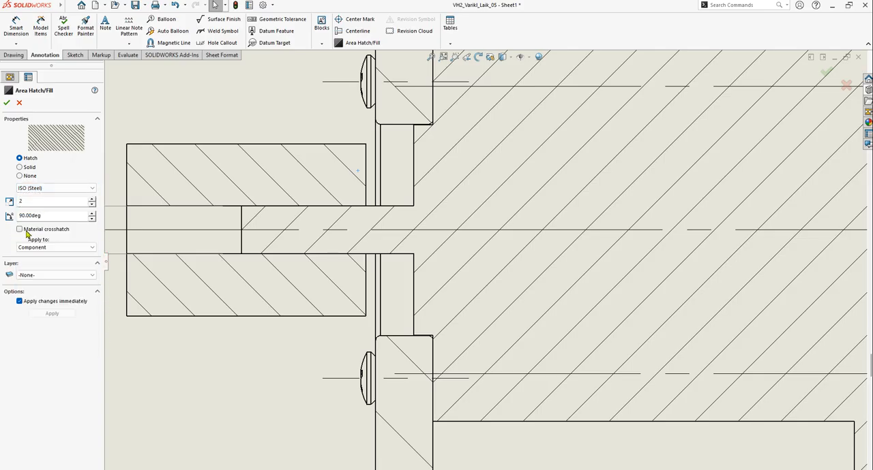
pyautogui.click(86, 189)
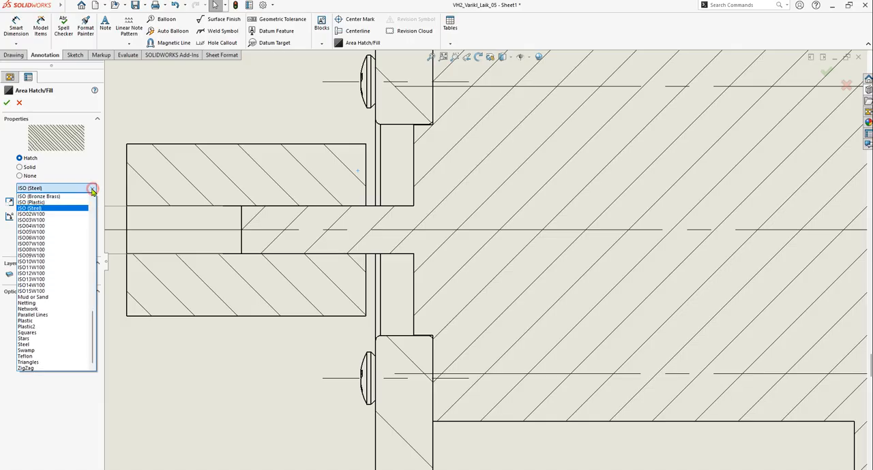
pyautogui.moveTo(93, 337); pyautogui.dragTo(96, 198)
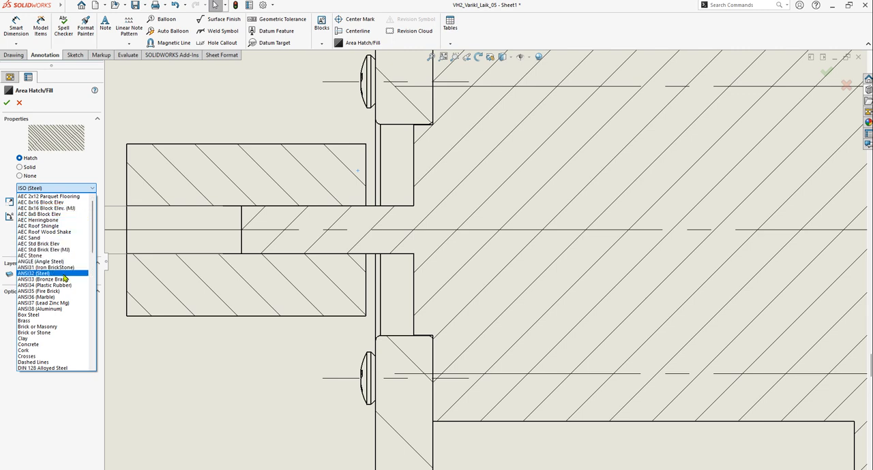
pyautogui.click(63, 310)
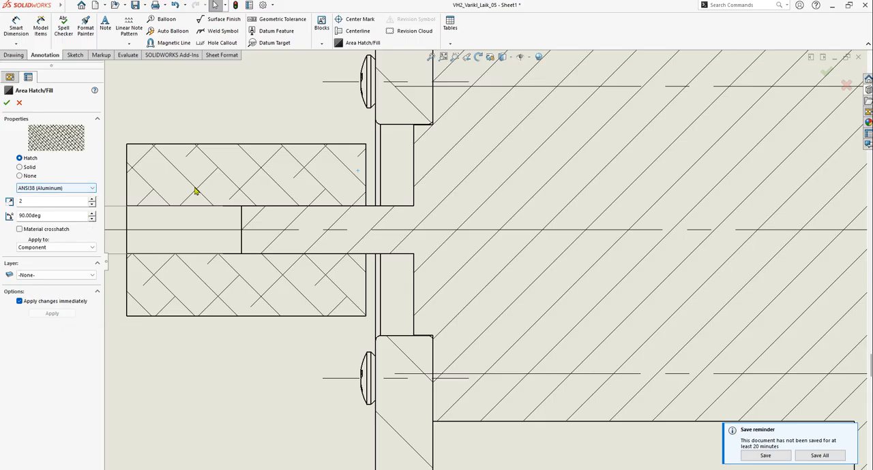
pyautogui.click(7, 102)
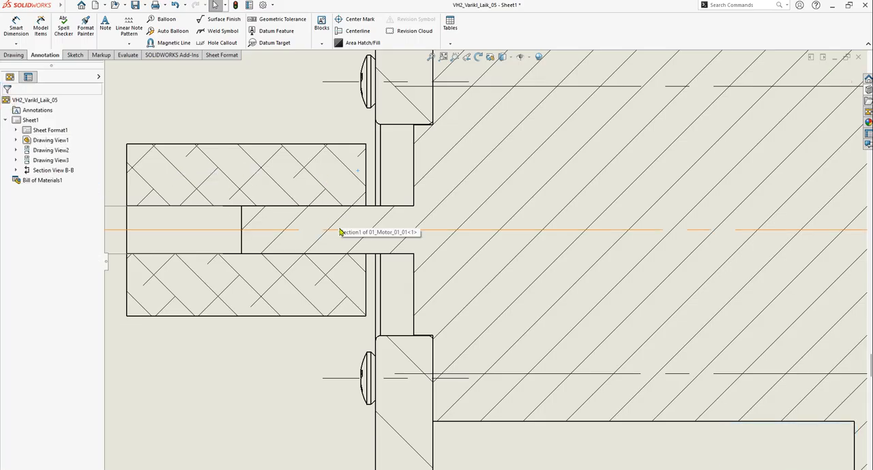
# Examine the sleeve's hatch pattern against the neighbouring parts' hatching in section view B-B
pyautogui.scroll(3, 409, 245)
pyautogui.scroll(-2, 453, 242)
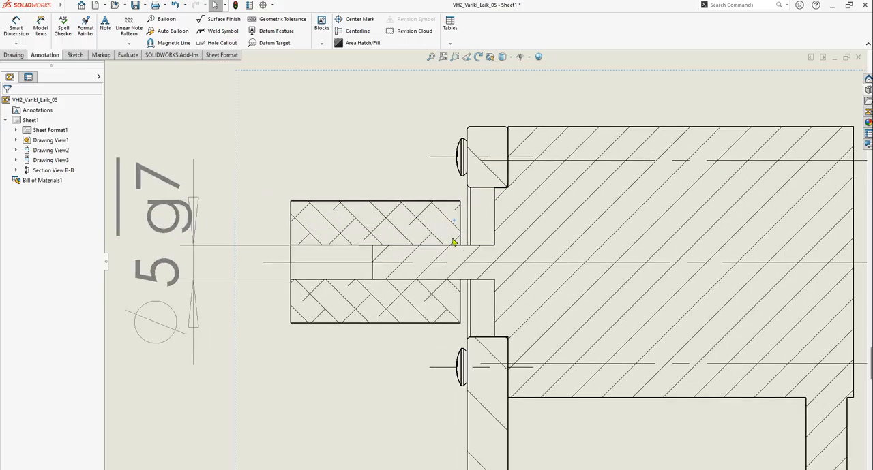
pyautogui.scroll(2, 481, 304)
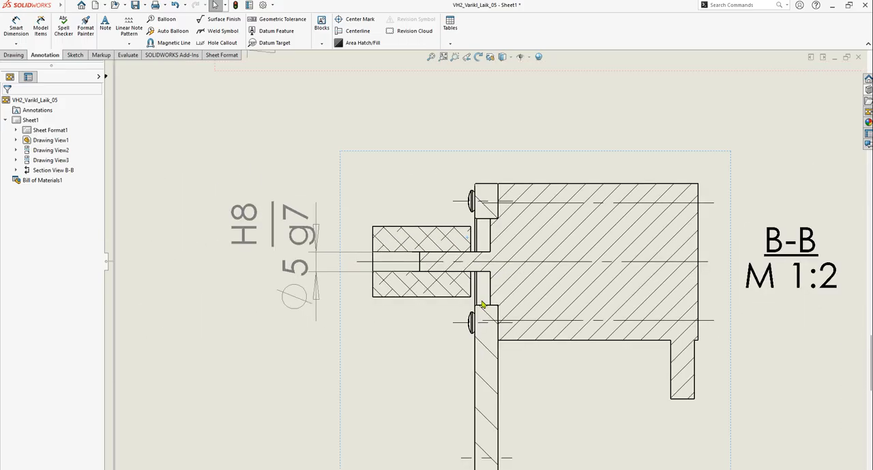
pyautogui.scroll(3, 481, 305)
pyautogui.scroll(-2, 542, 302)
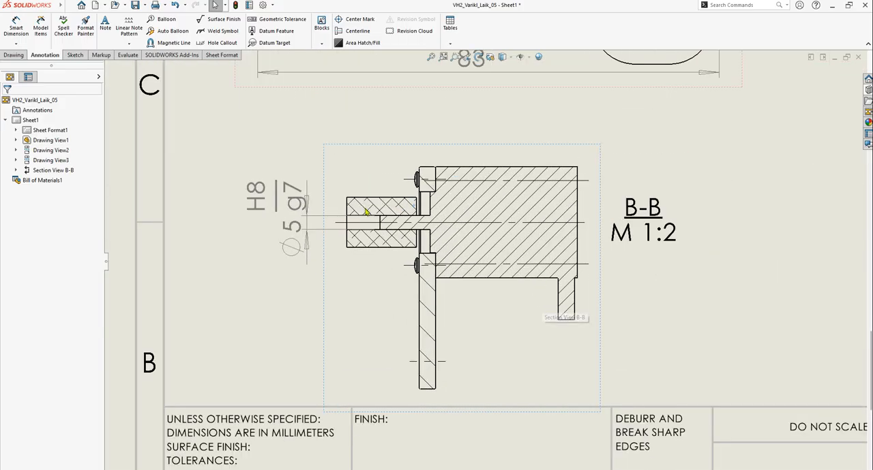
pyautogui.scroll(-3, 388, 223)
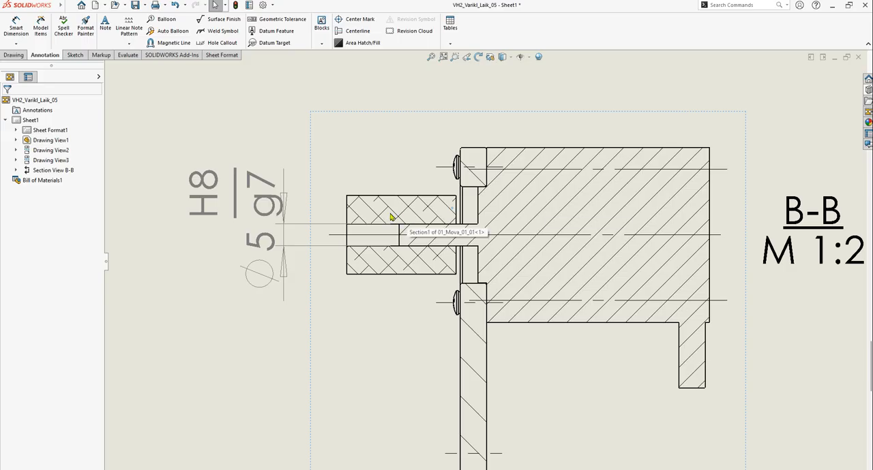
pyautogui.scroll(2, 391, 217)
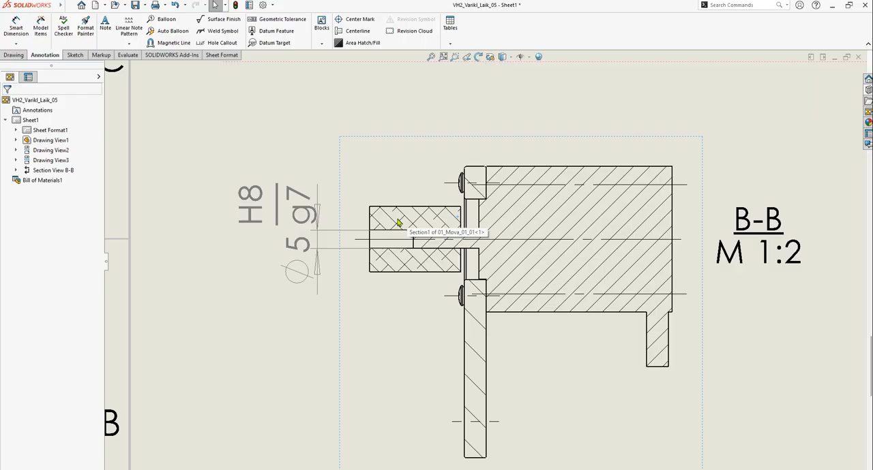
pyautogui.scroll(5, 399, 223)
pyautogui.scroll(3, 633, 229)
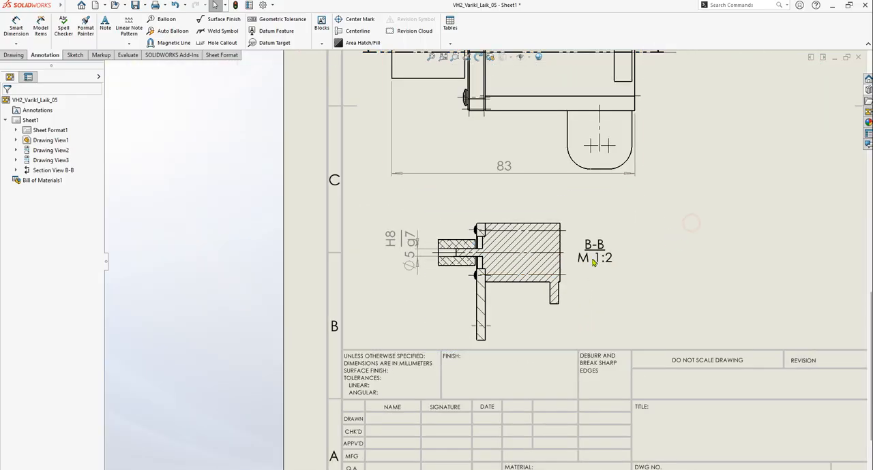
pyautogui.scroll(-3, 536, 276)
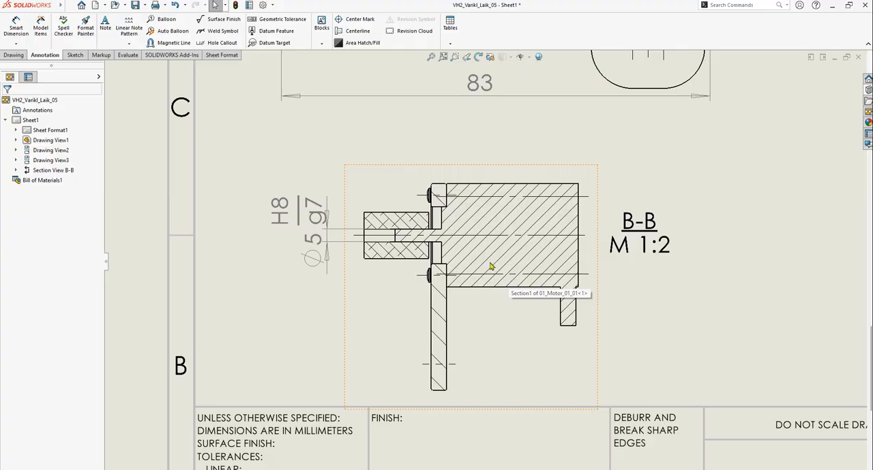
# Review the views, dimensions and parts list across the drawing sheet, including the fit dimension on section view B-B
pyautogui.scroll(3, 496, 270)
pyautogui.scroll(1, 504, 276)
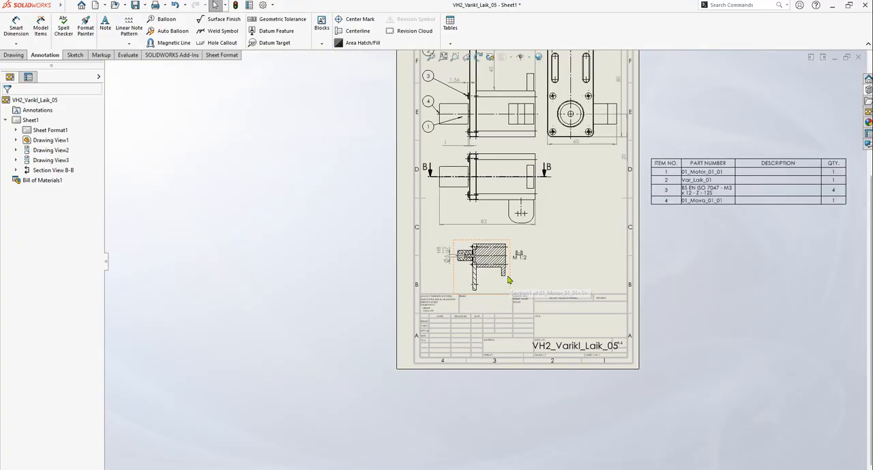
pyautogui.click(586, 240)
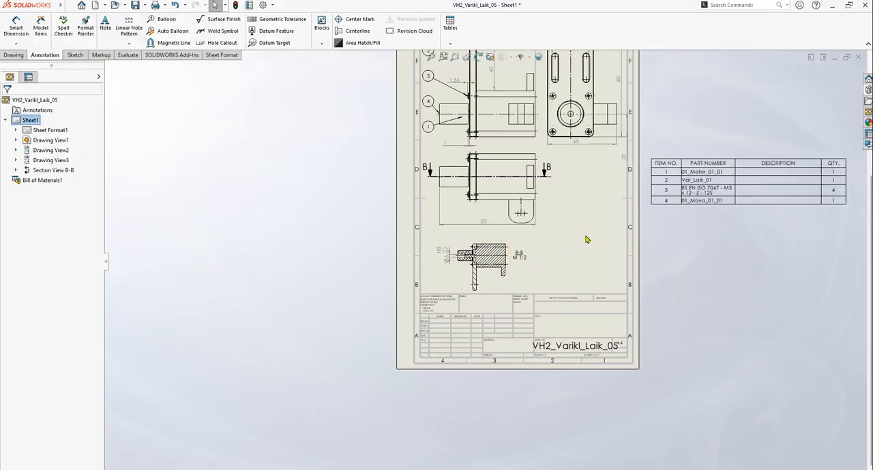
pyautogui.scroll(2, 586, 242)
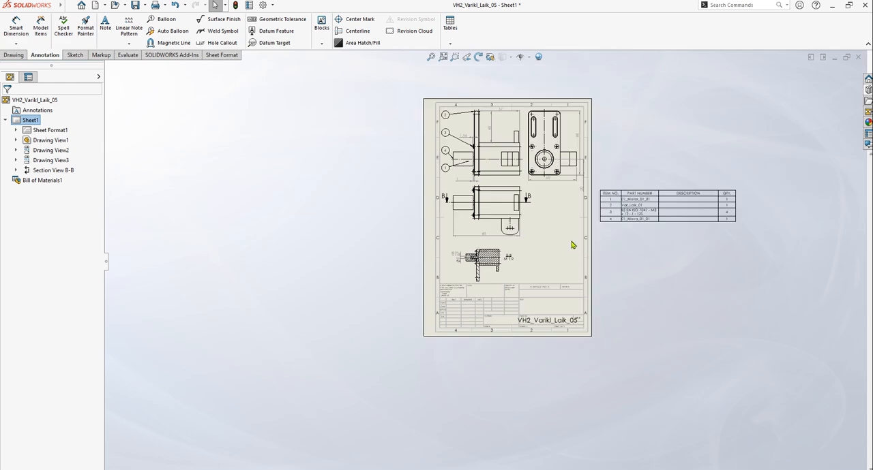
pyautogui.scroll(-2, 573, 225)
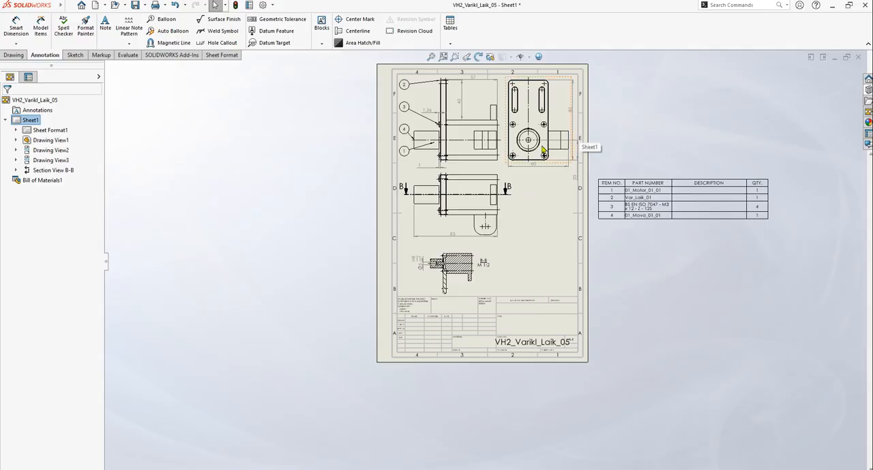
pyautogui.scroll(3, 544, 150)
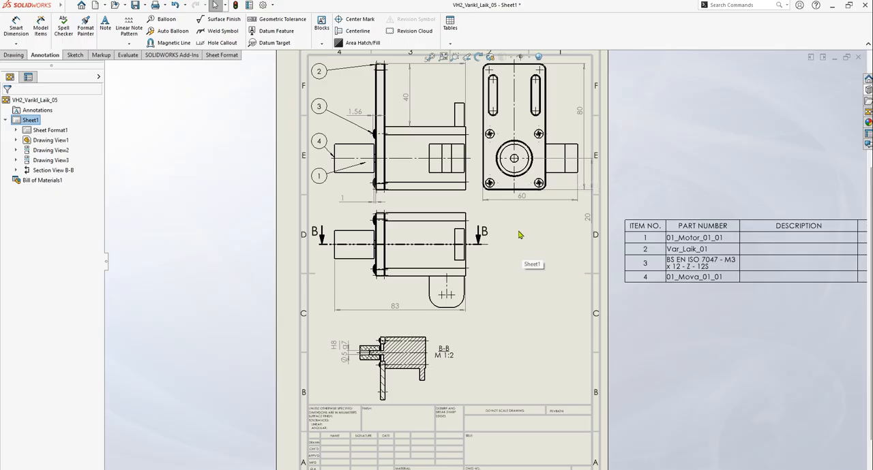
pyautogui.scroll(1, 511, 271)
pyautogui.scroll(-3, 493, 314)
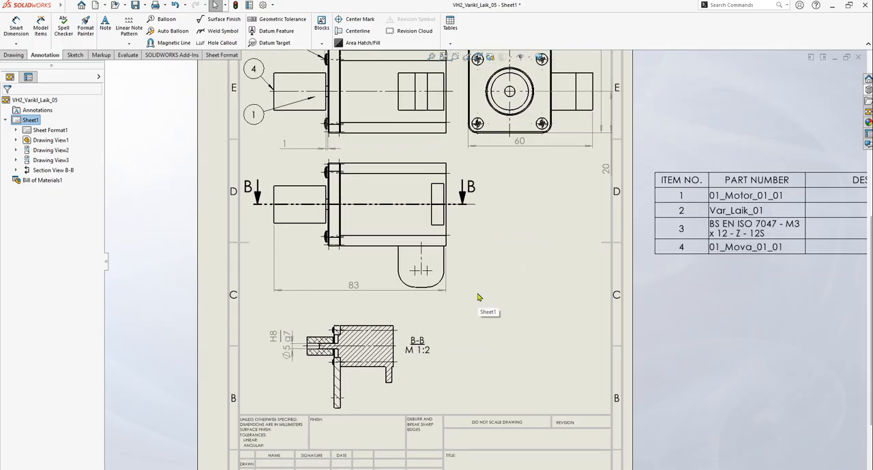
pyautogui.click(507, 280)
pyautogui.scroll(-6, 331, 358)
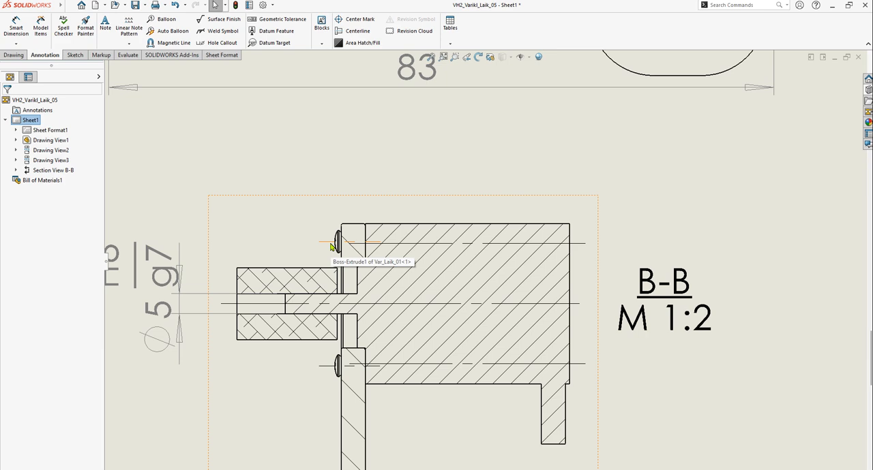
pyautogui.scroll(5, 551, 278)
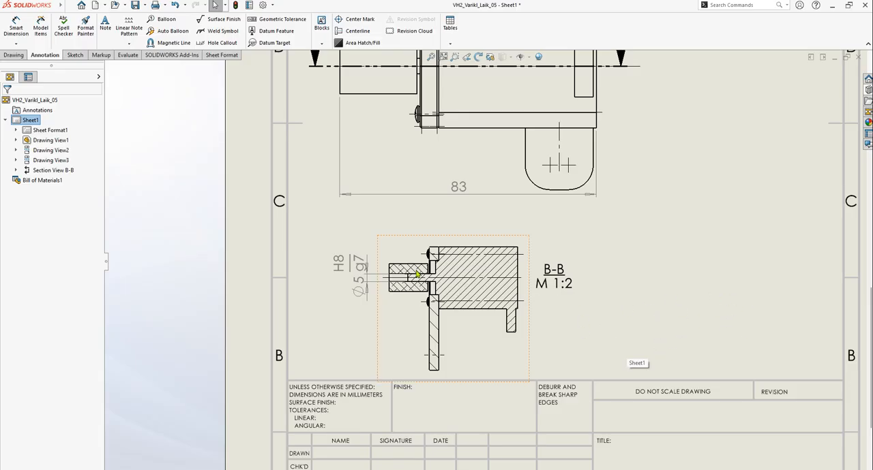
pyautogui.scroll(-2, 409, 253)
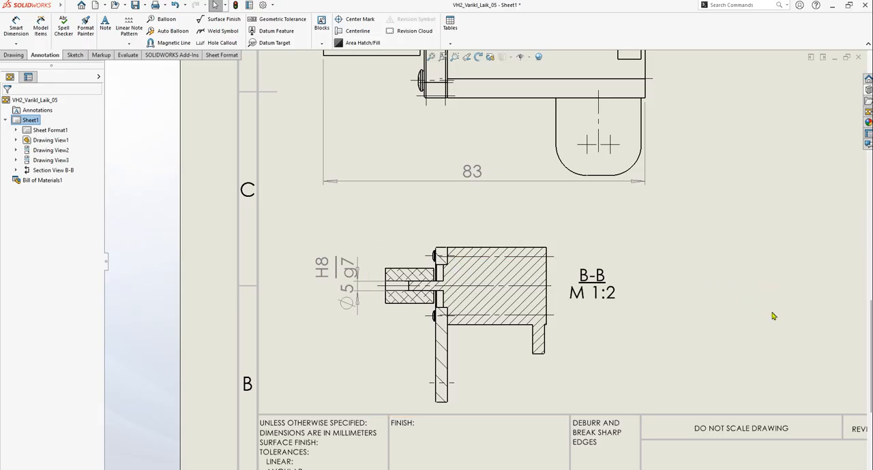
# Place a text note beside the B-B section label with the heading "Technical requirements:"
pyautogui.scroll(2, 774, 313)
pyautogui.scroll(-2, 776, 316)
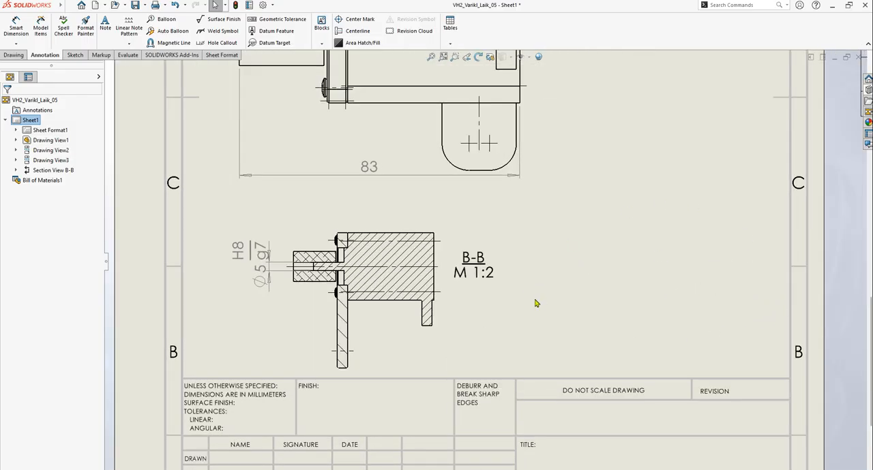
pyautogui.click(45, 56)
pyautogui.click(105, 25)
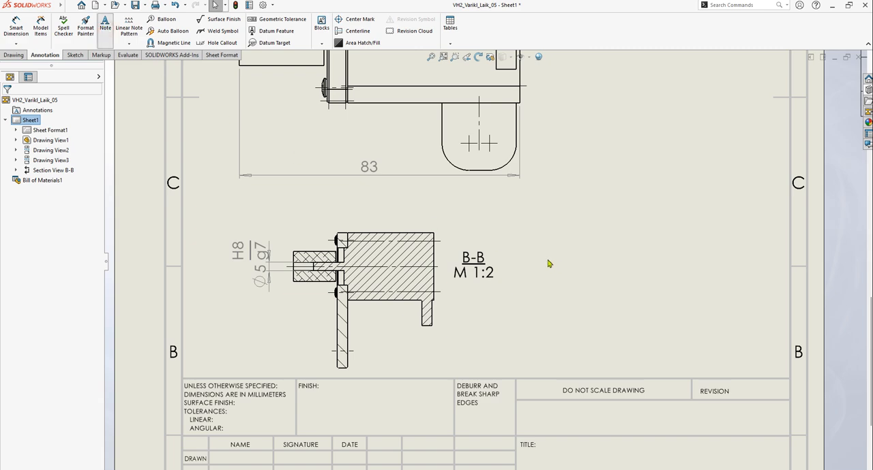
pyautogui.click(595, 290)
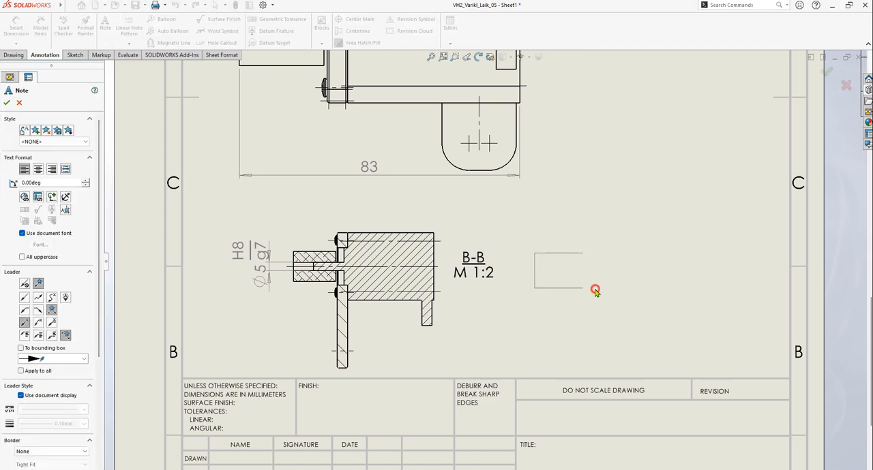
pyautogui.moveTo(594, 289); pyautogui.dragTo(750, 294)
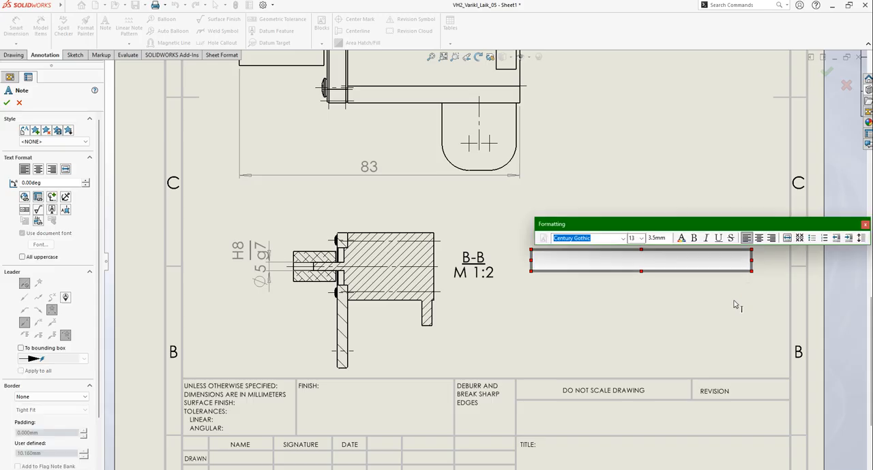
pyautogui.write('Technica')
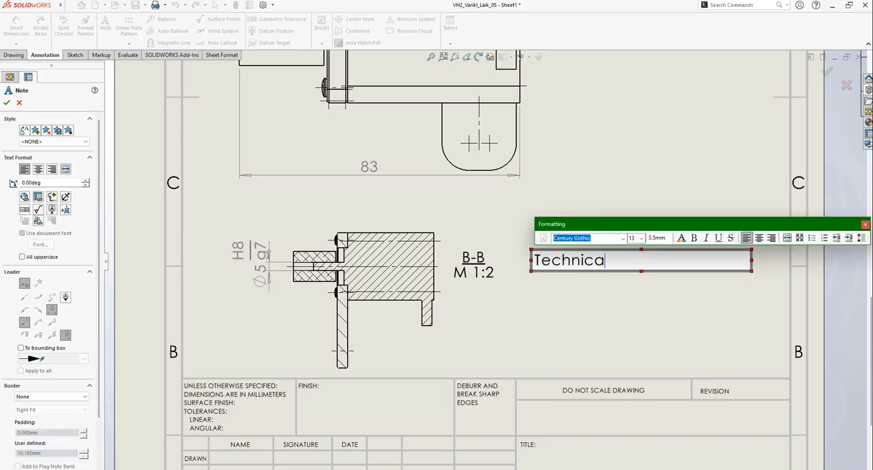
pyautogui.write('l requireme')
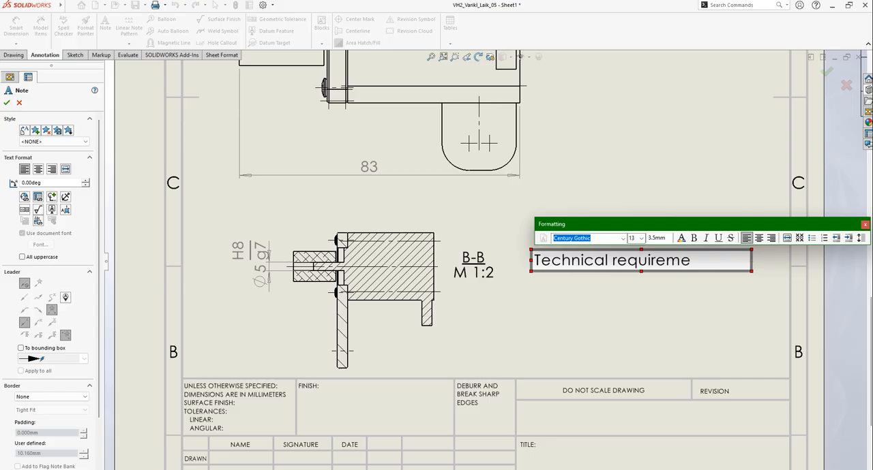
pyautogui.write('nts:')
pyautogui.press('Return')
# Begin the first numbered requirement under the heading with "1. By mounting bolts in to the"
pyautogui.write('1. ')
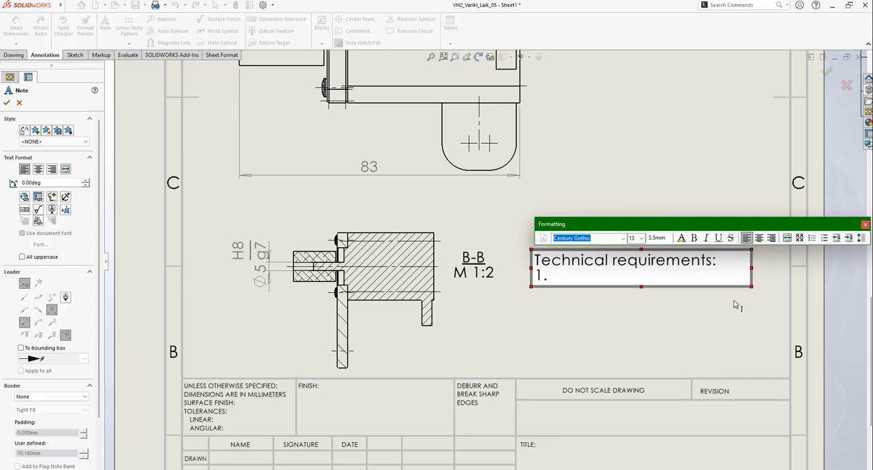
pyautogui.write('BoltsFor')
pyautogui.press('BackSpace')
pyautogui.press('BackSpace')
pyautogui.press('BackSpace')
pyautogui.press('BackSpace')
pyautogui.write('By mounting')
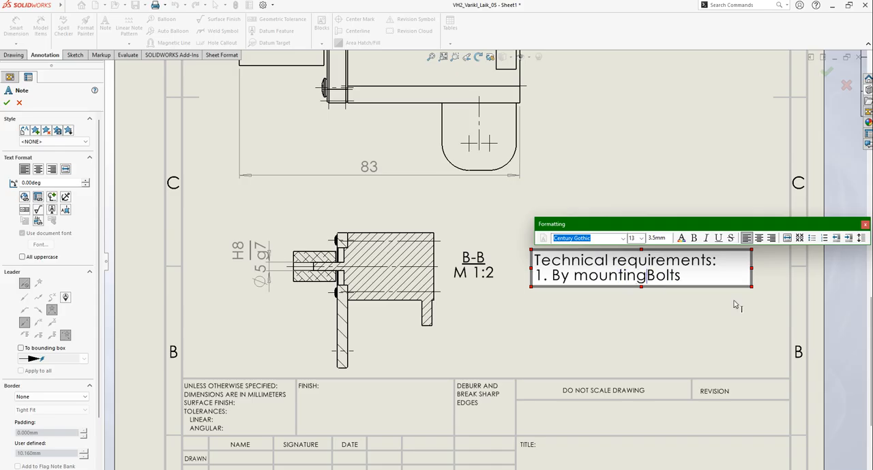
pyautogui.press('Delete')
pyautogui.write('bolts in to the')
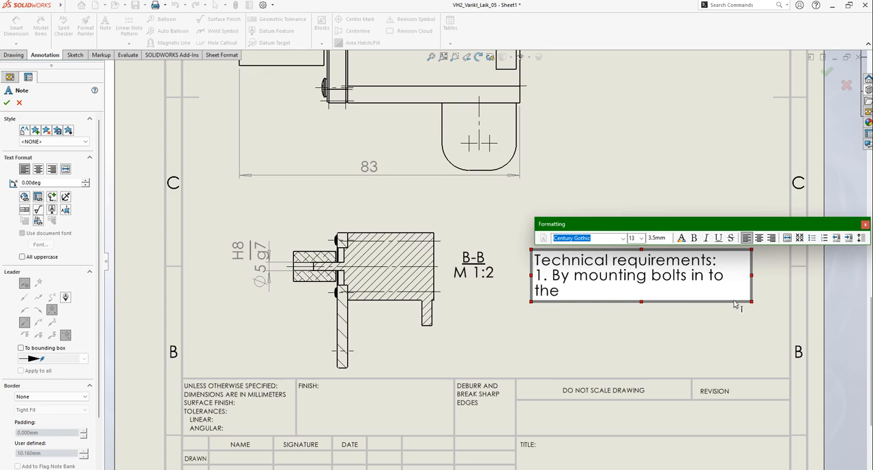
pyautogui.write(' motor, ad')
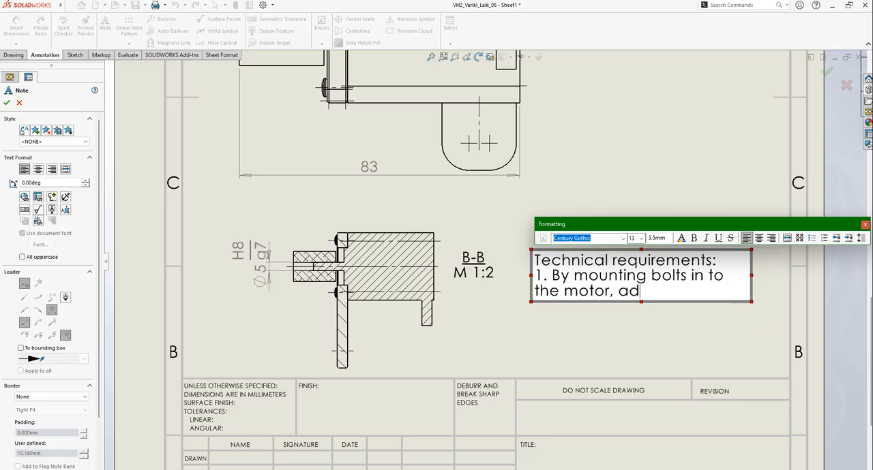
pyautogui.write('d thread locke')
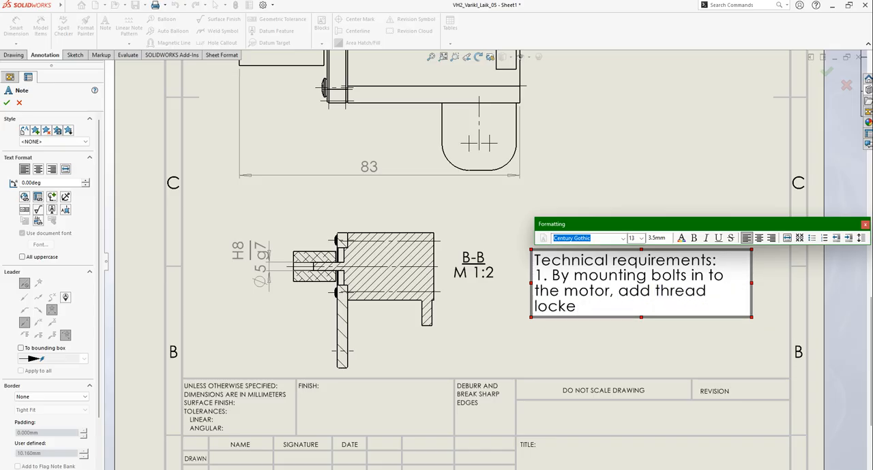
pyautogui.write('r middl')
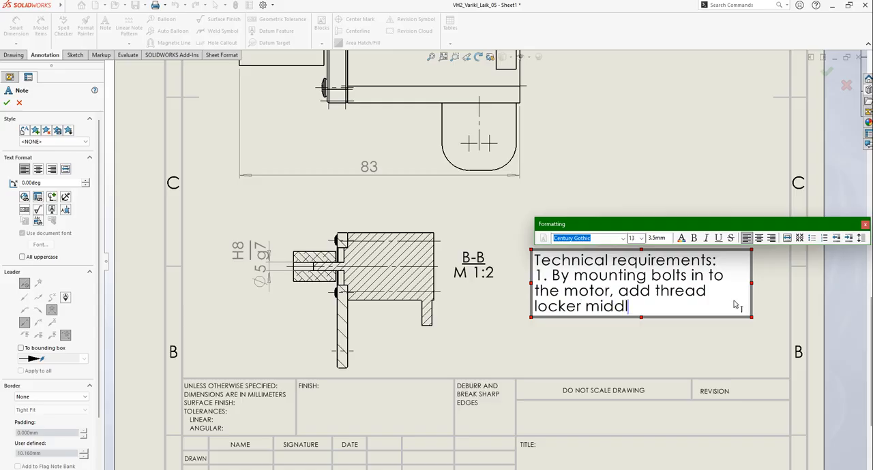
pyautogui.write('e')
pyautogui.write(' ()')
# Complete the first requirement with "motor, add thread locker middle." and finish the note
pyautogui.press('BackSpace')
pyautogui.press('BackSpace')
pyautogui.press('BackSpace')
pyautogui.write('.')
pyautogui.click(667, 157)
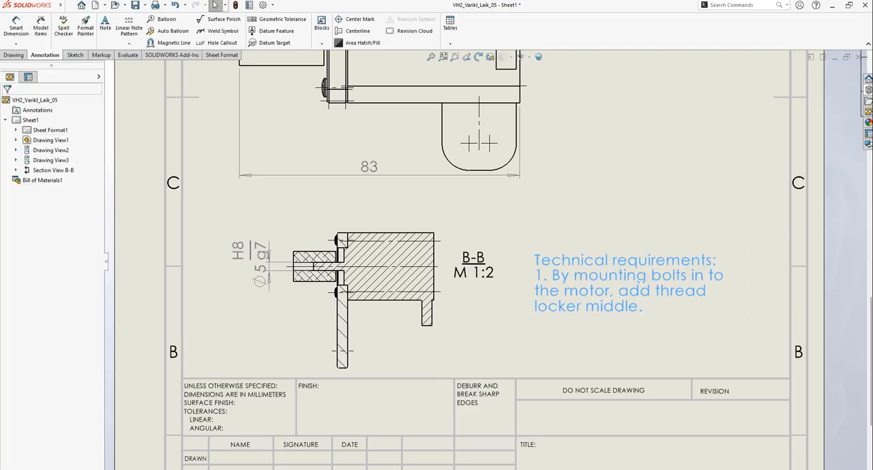
# Reopen the technical requirements note and widen its text box towards the drawing border
pyautogui.click(631, 280)
pyautogui.doubleClick(626, 280)
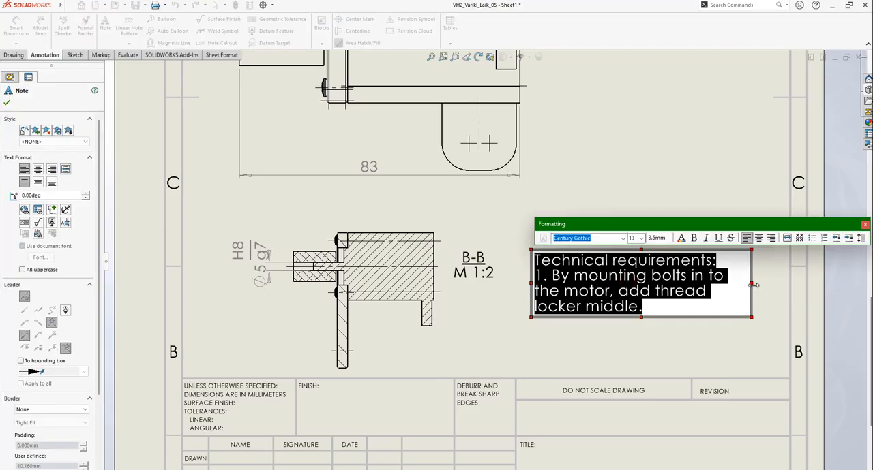
pyautogui.moveTo(754, 283); pyautogui.dragTo(784, 283)
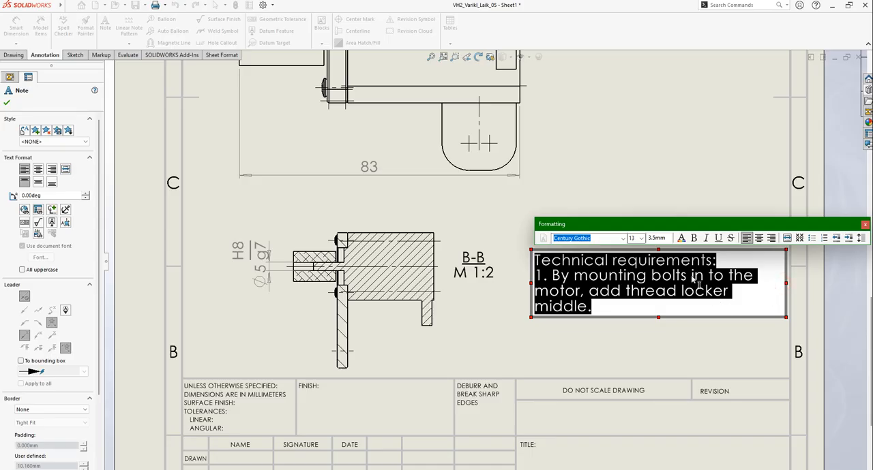
# Underline the "Technical requirements:" heading of the note and finish editing it
pyautogui.click(685, 276)
pyautogui.moveTo(720, 263); pyautogui.dragTo(526, 260)
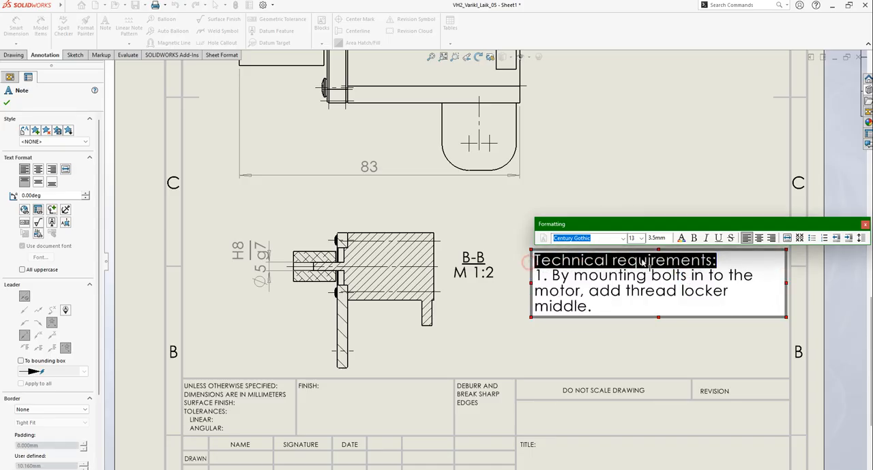
pyautogui.click(717, 238)
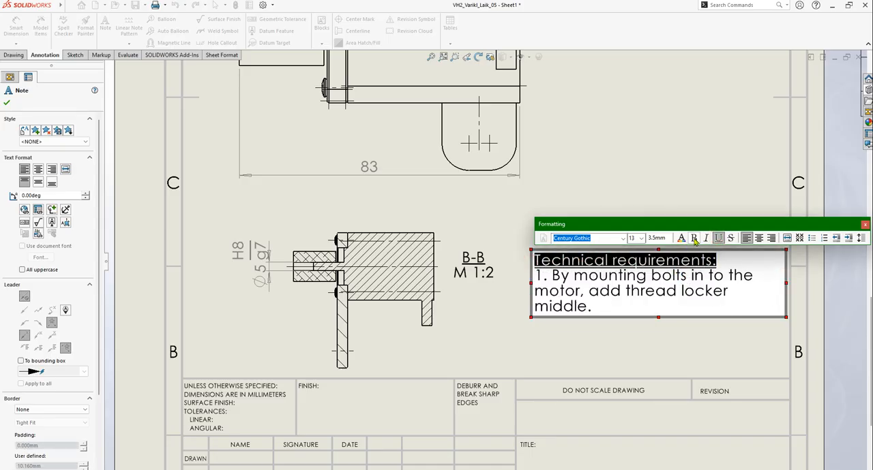
pyautogui.click(601, 305)
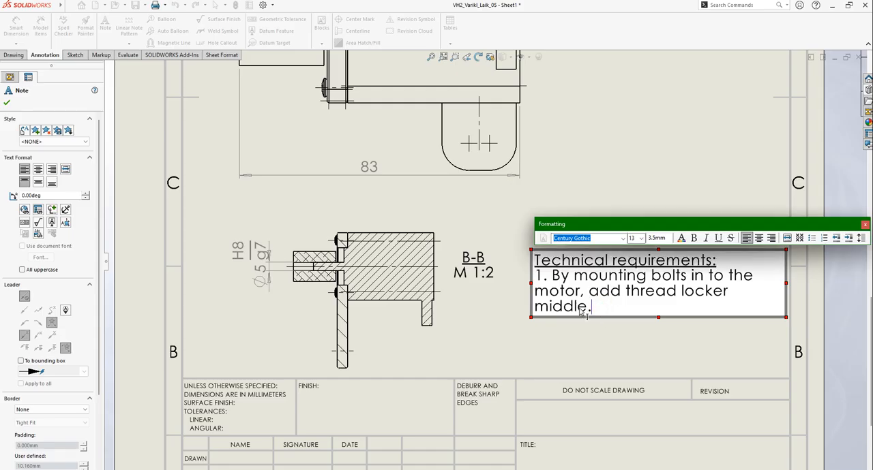
pyautogui.moveTo(589, 308); pyautogui.dragTo(520, 255)
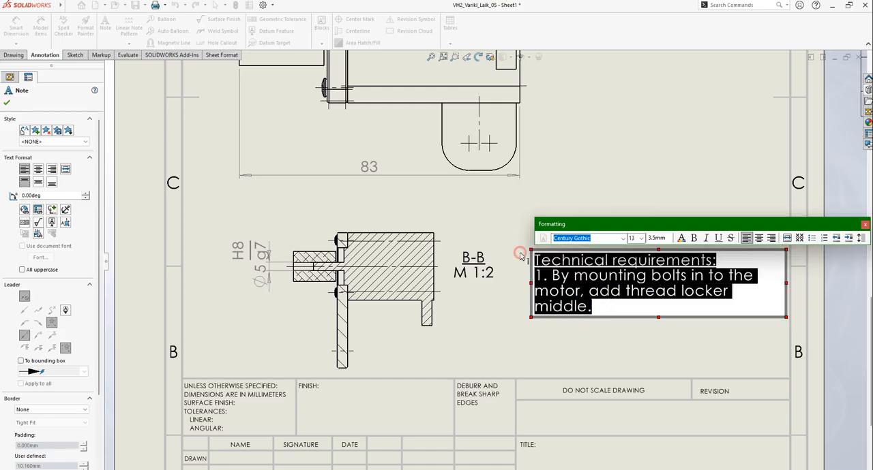
pyautogui.click(656, 239)
pyautogui.click(652, 191)
# Add a comma after "locker" and change the ending of requirement 1 to "middle strenght."
pyautogui.scroll(2, 659, 293)
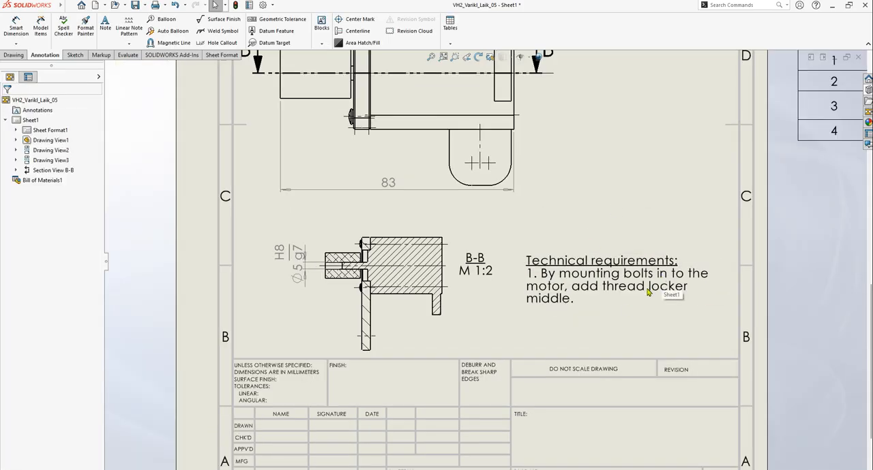
pyautogui.scroll(2, 603, 321)
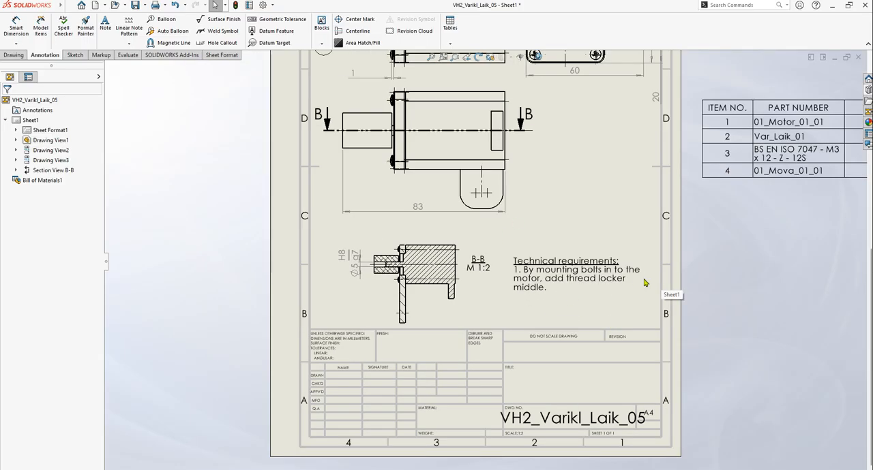
pyautogui.scroll(-1, 580, 295)
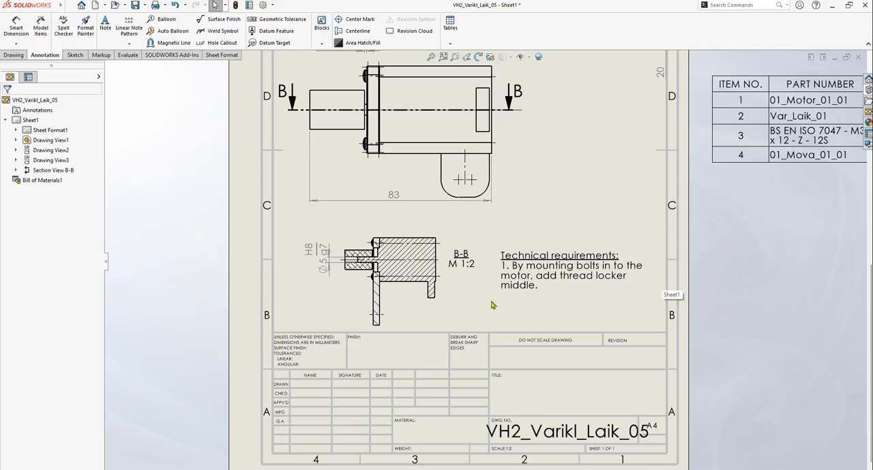
pyautogui.click(529, 283)
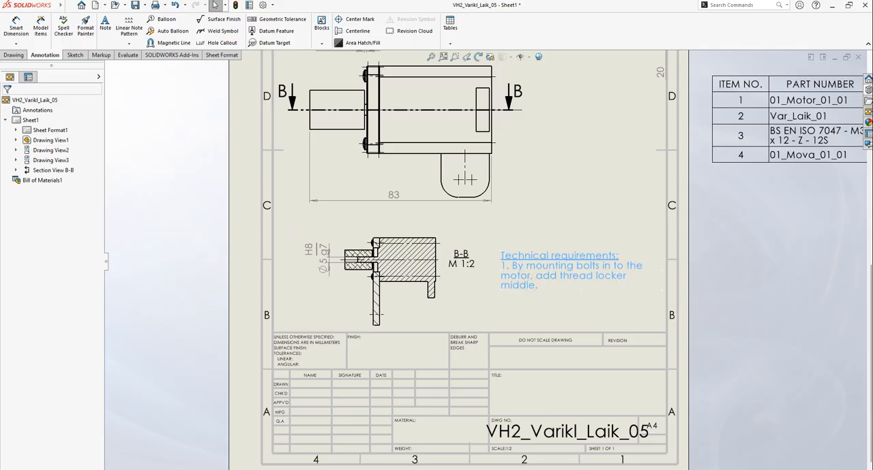
pyautogui.doubleClick(626, 276)
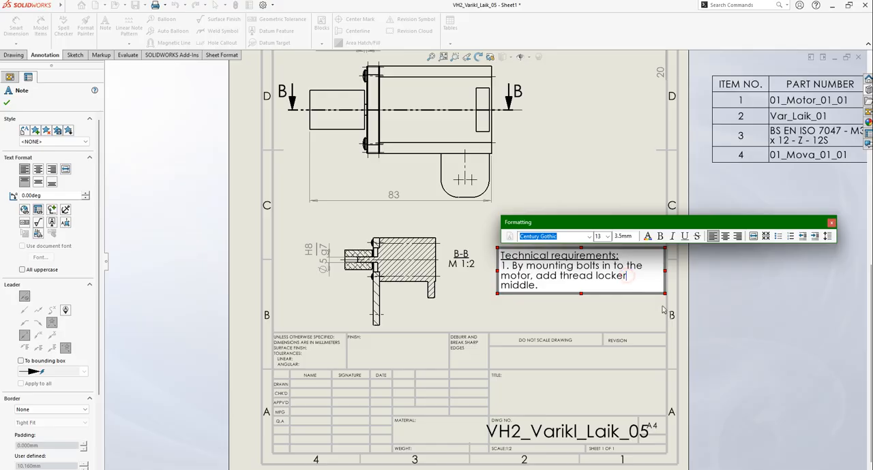
pyautogui.write(',')
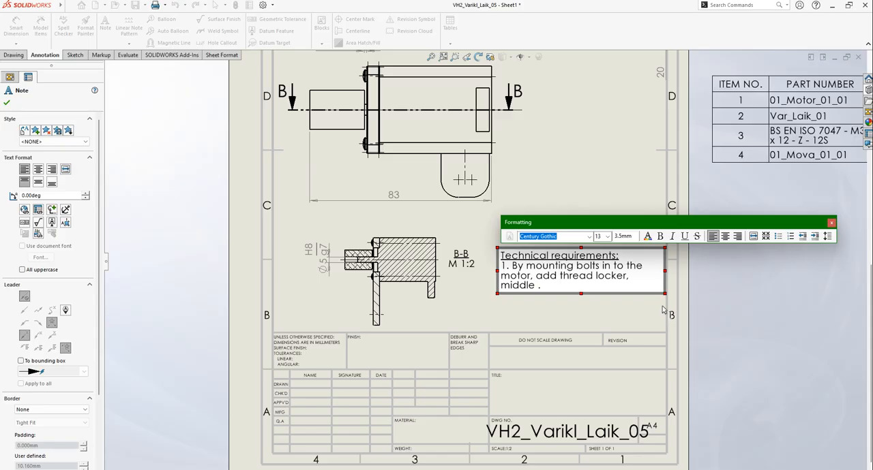
pyautogui.write(' middle strenght')
pyautogui.click(574, 112)
pyautogui.scroll(-1, 576, 290)
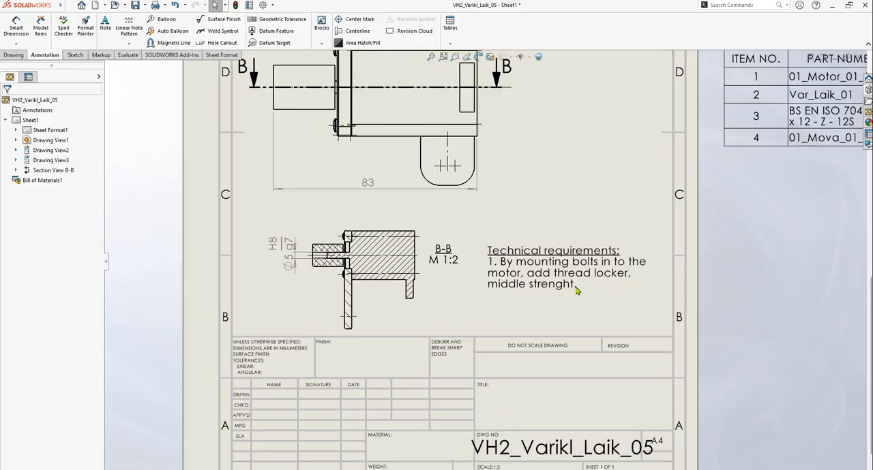
# Fit the whole sheet with the parts list in view and save the drawing
pyautogui.scroll(8, 575, 296)
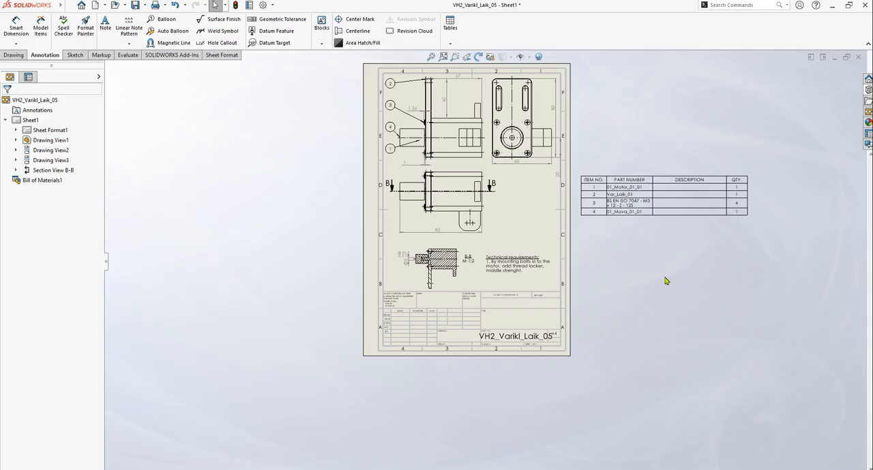
pyautogui.scroll(-2, 733, 202)
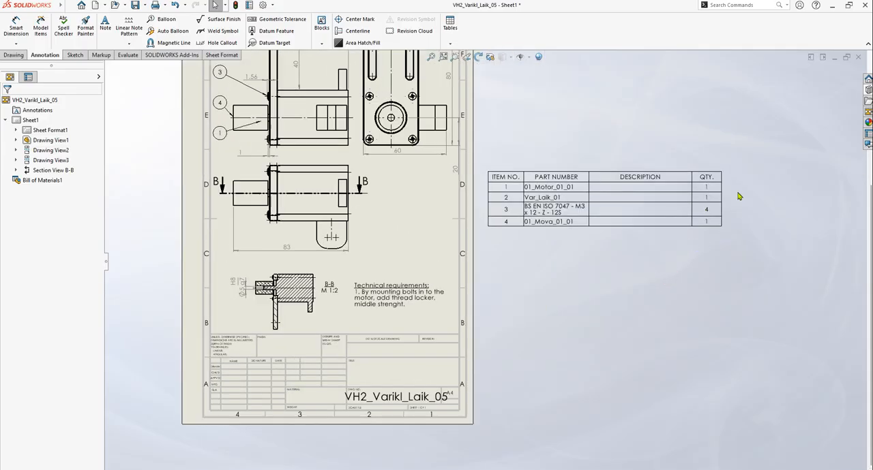
pyautogui.scroll(-2, 738, 196)
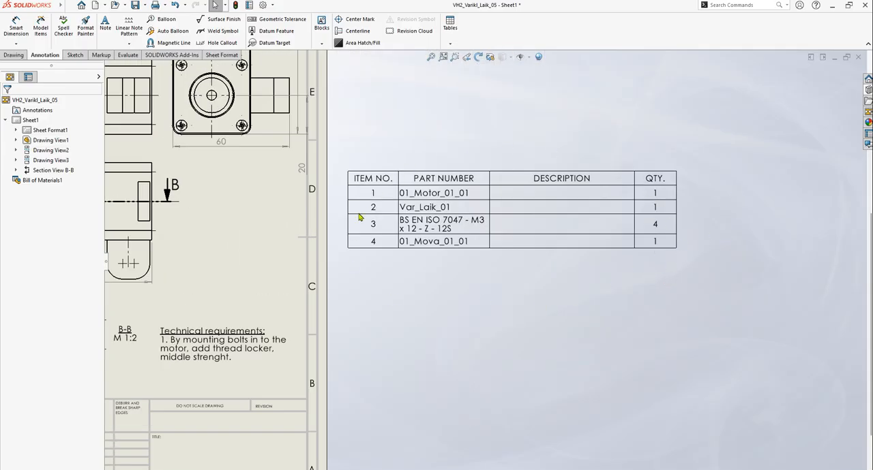
pyautogui.press('f')
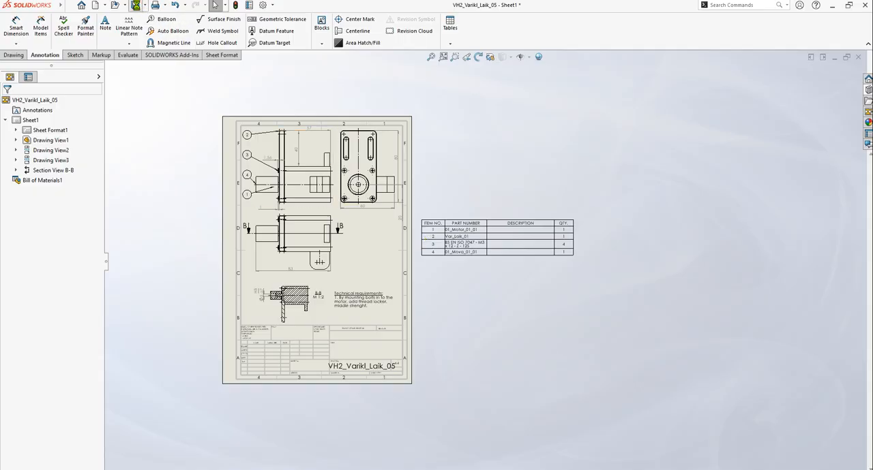
pyautogui.click(136, 4)
# Insert an empty row above the 01_Motor_01_01 row in the bill of materials
pyautogui.scroll(-2, 501, 249)
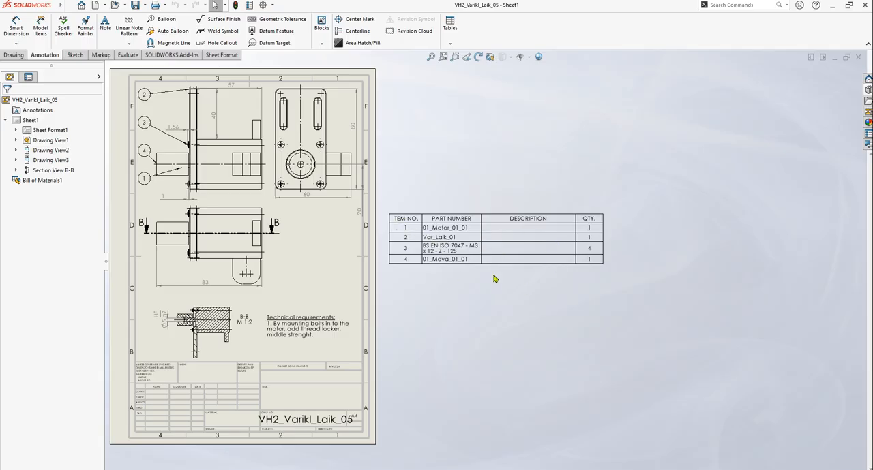
pyautogui.scroll(-3, 418, 240)
pyautogui.click(404, 227)
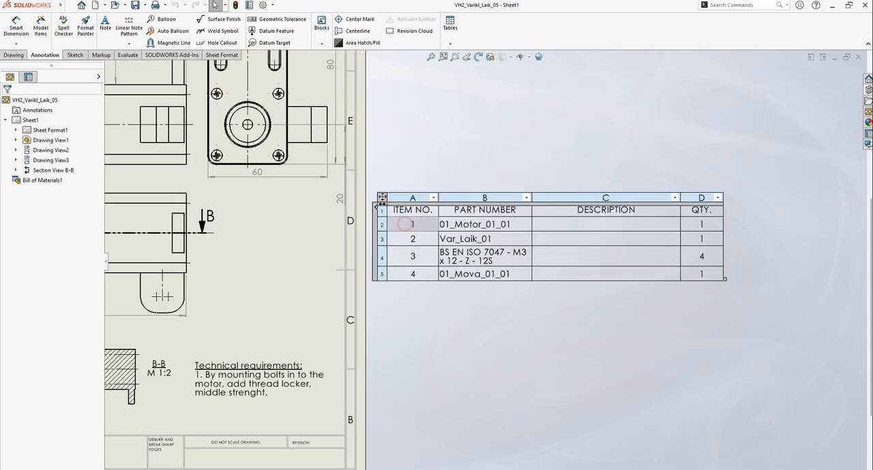
pyautogui.click(381, 227)
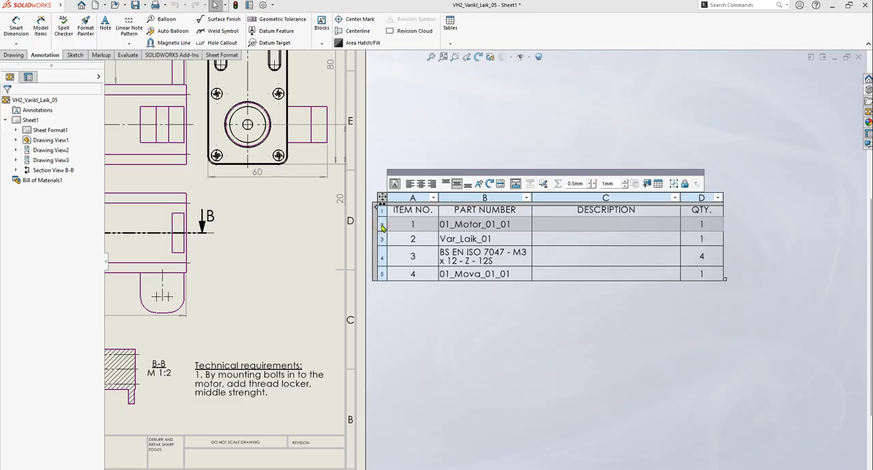
pyautogui.rightClick(382, 227)
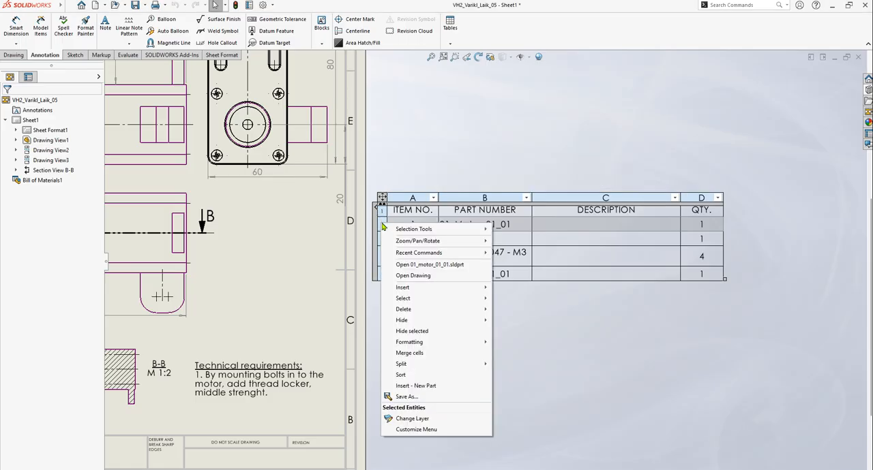
pyautogui.moveTo(441, 292)
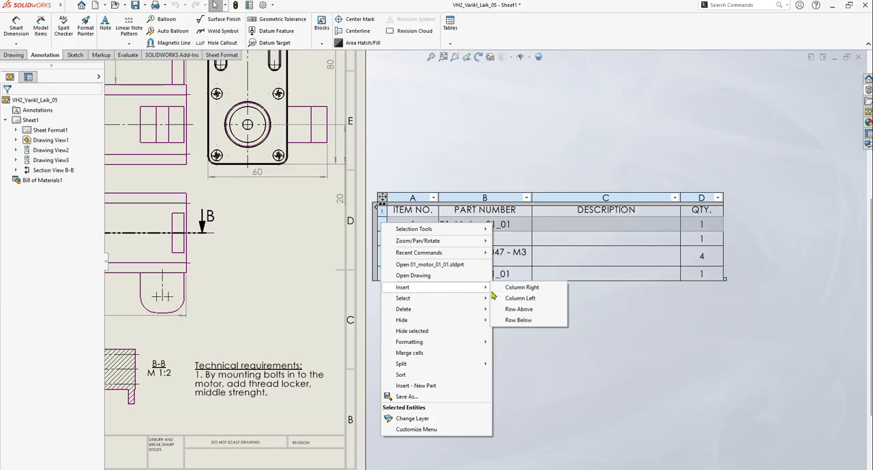
pyautogui.click(530, 311)
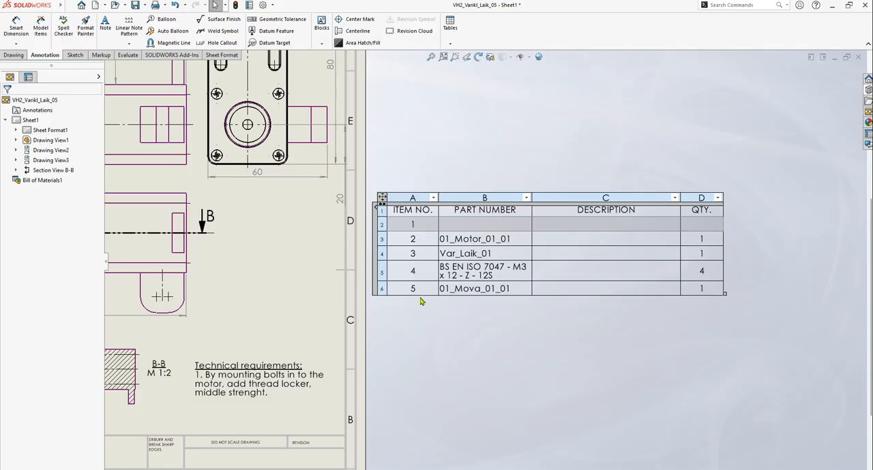
# Check the balloon numbering in the drawing views and undo the row insertion in the bill of materials
pyautogui.scroll(-4, 471, 266)
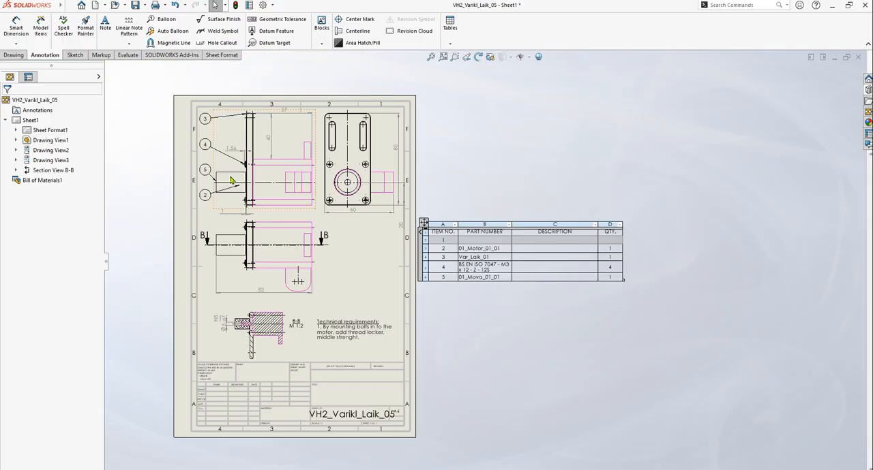
pyautogui.scroll(2, 230, 181)
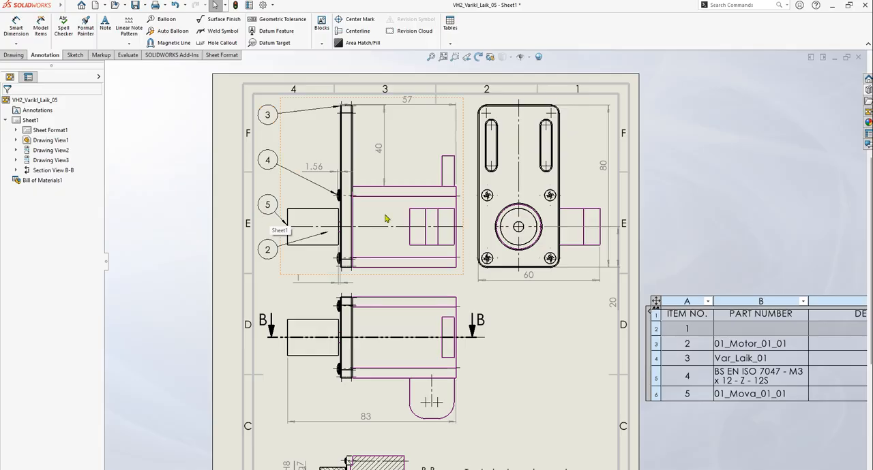
pyautogui.scroll(2, 252, 247)
pyautogui.scroll(-5, 405, 302)
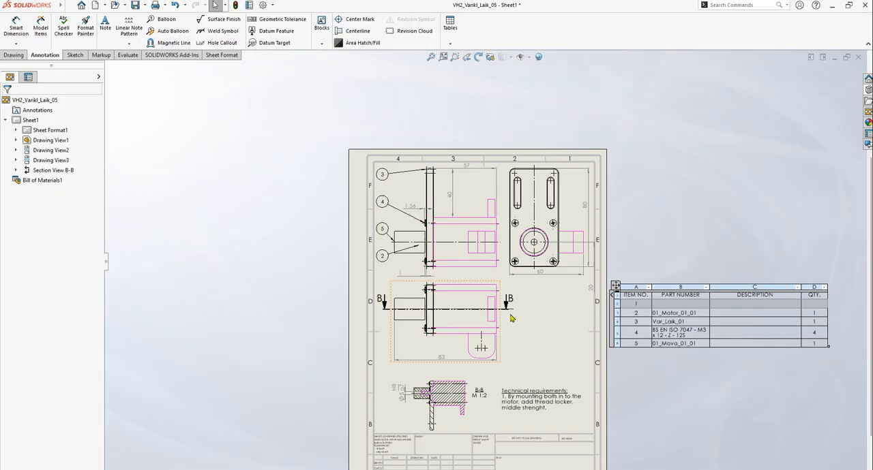
pyautogui.scroll(5, 682, 320)
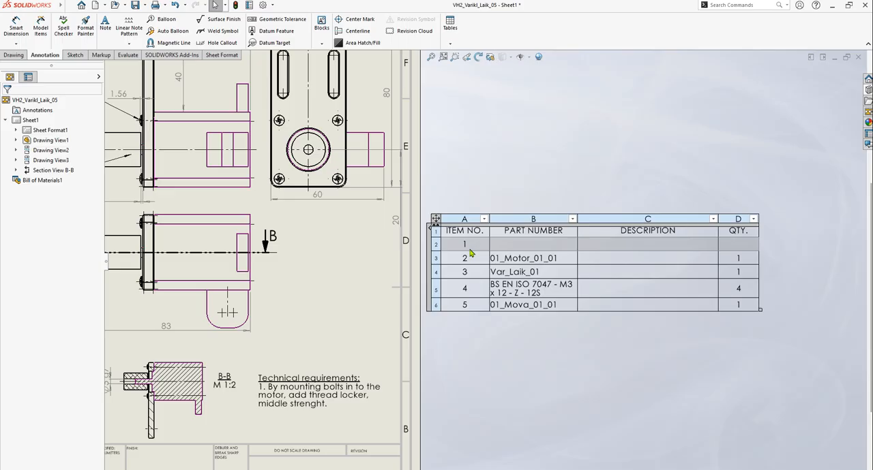
pyautogui.click(175, 5)
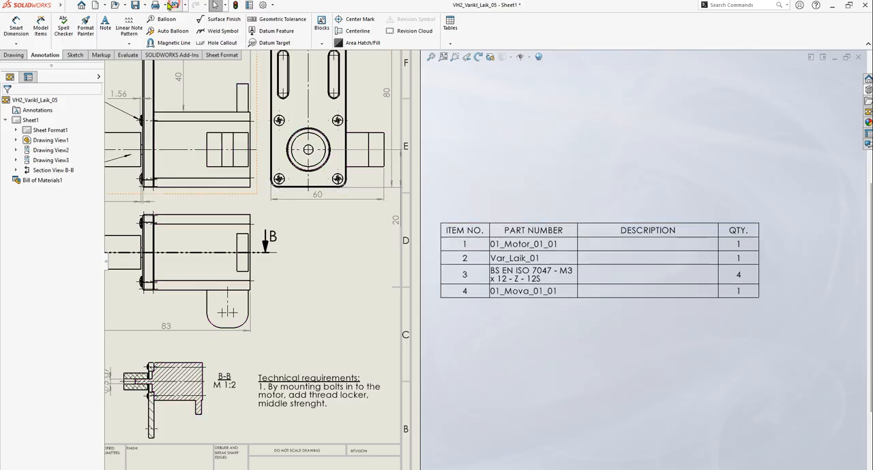
# Lock the item numbers of the bill of materials with the "Do not change item numbers" option
pyautogui.click(460, 246)
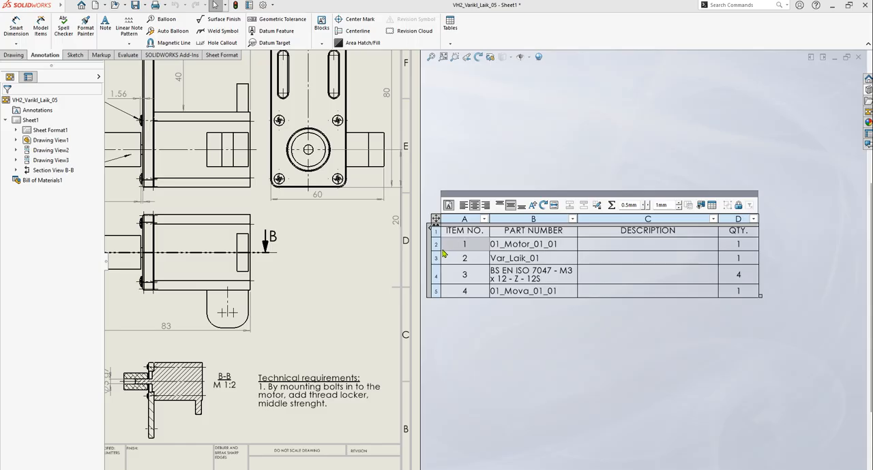
pyautogui.click(435, 219)
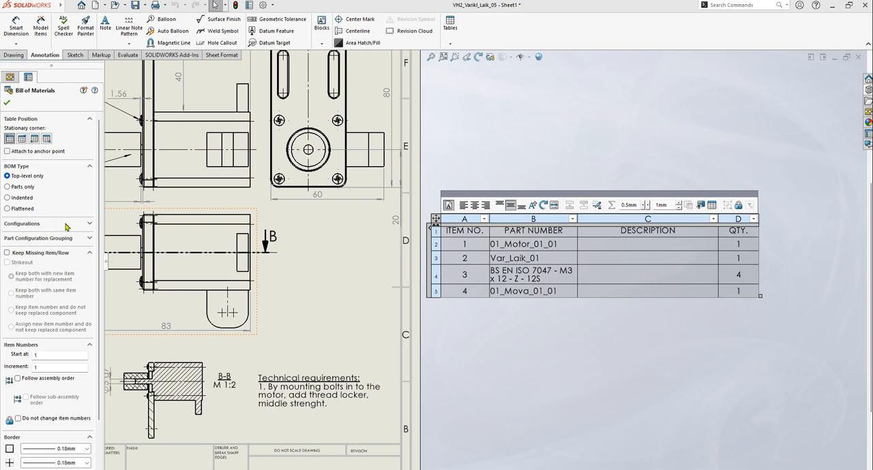
pyautogui.moveTo(100, 198); pyautogui.dragTo(101, 253)
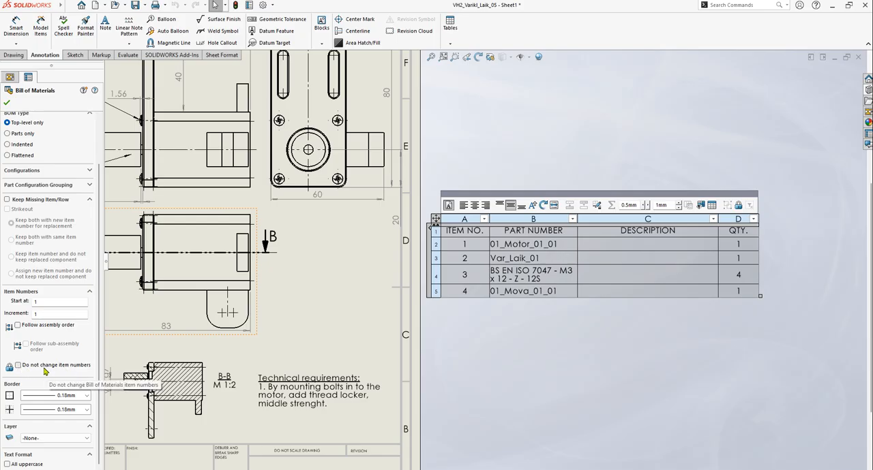
pyautogui.click(18, 366)
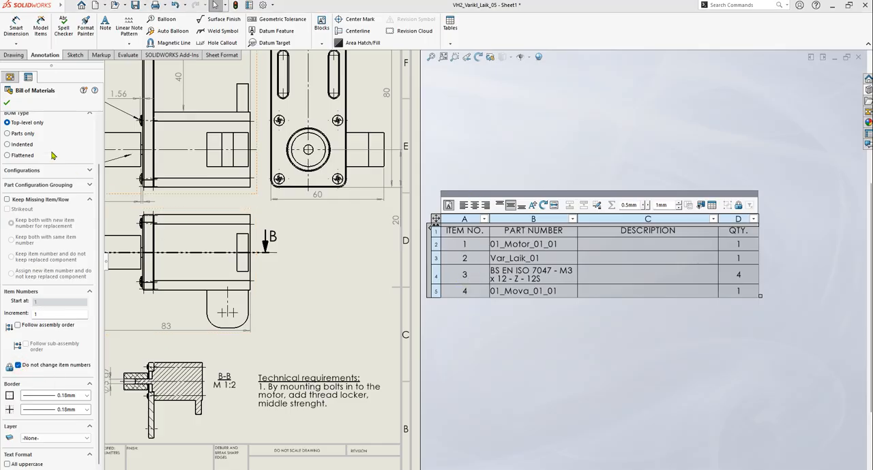
pyautogui.click(8, 103)
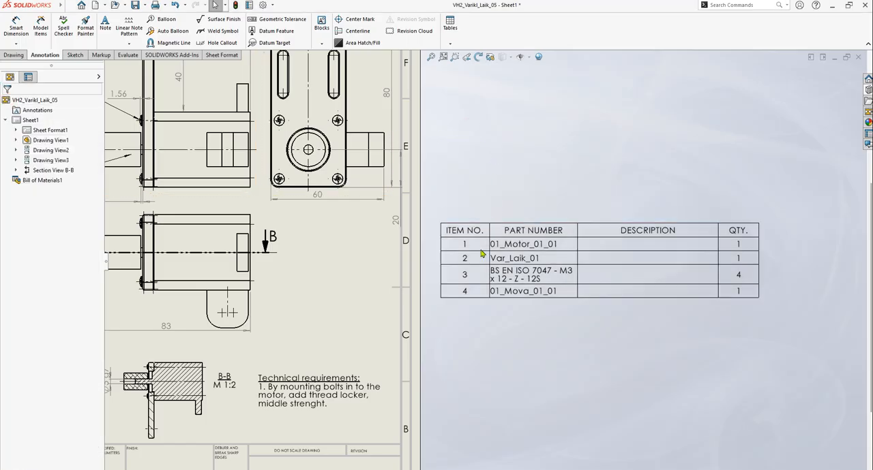
# Insert an empty row directly above the 01_Motor_01_01 row with the item numbers locked
pyautogui.click(453, 244)
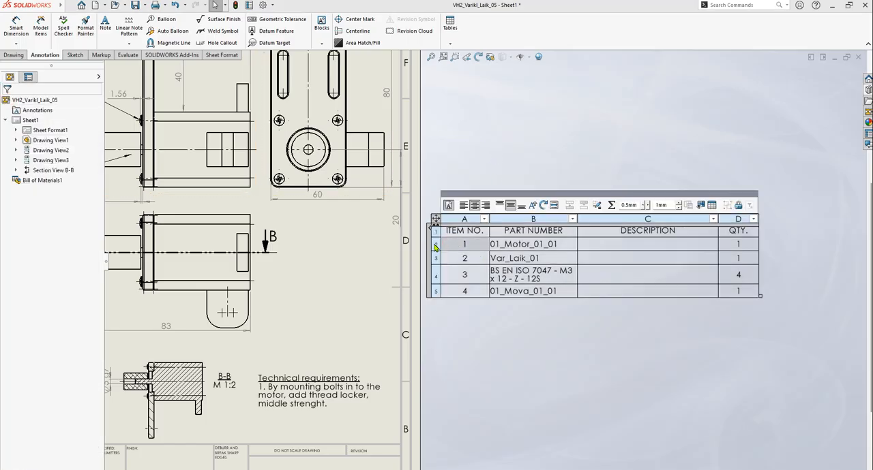
pyautogui.click(433, 247)
pyautogui.rightClick(435, 247)
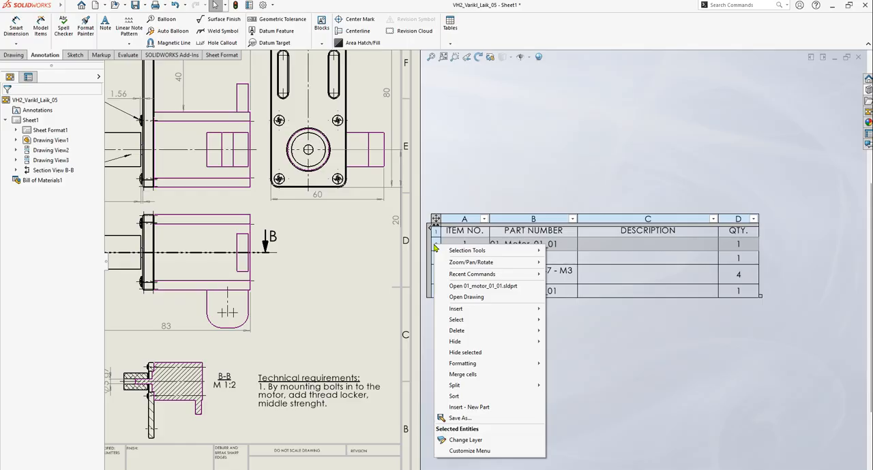
pyautogui.moveTo(477, 309)
pyautogui.click(583, 332)
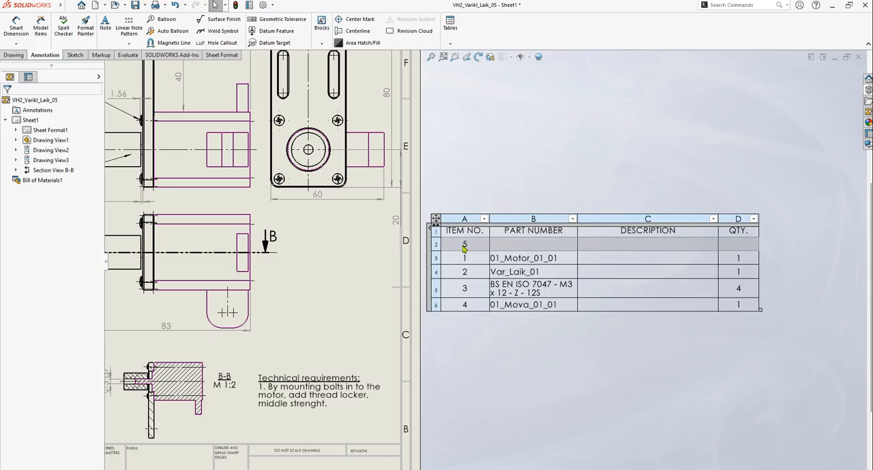
# Add three more empty rows above the new row, directly under the table's header
pyautogui.rightClick(437, 247)
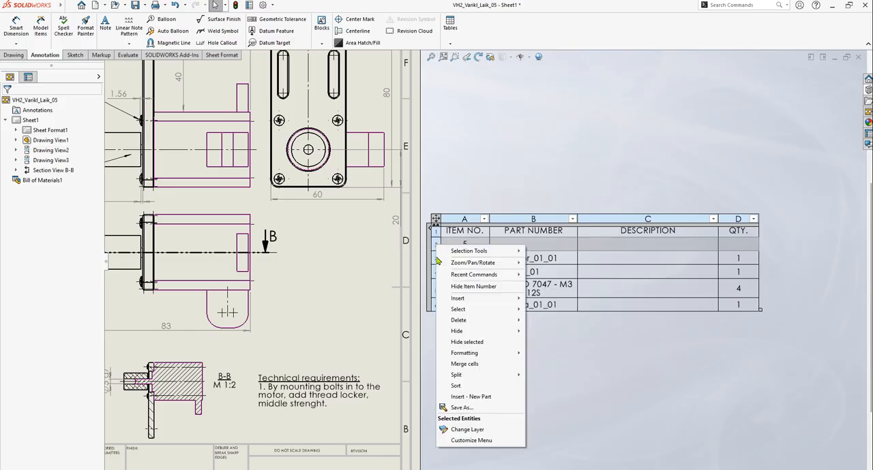
pyautogui.moveTo(473, 298)
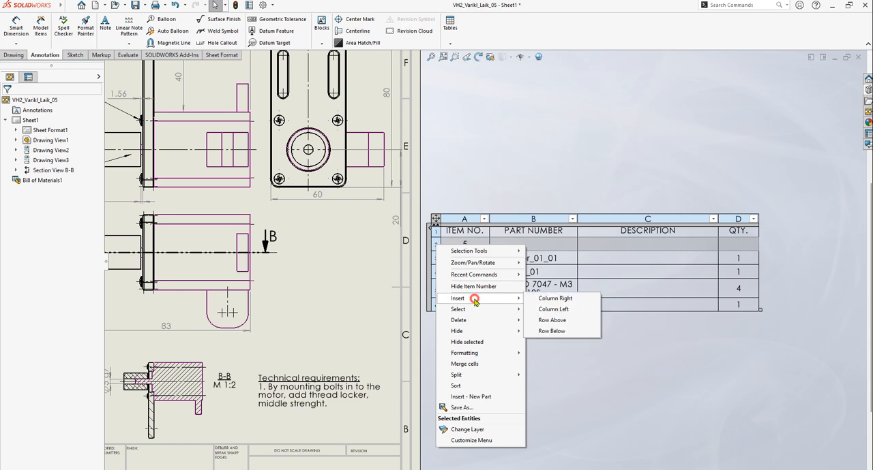
pyautogui.click(562, 320)
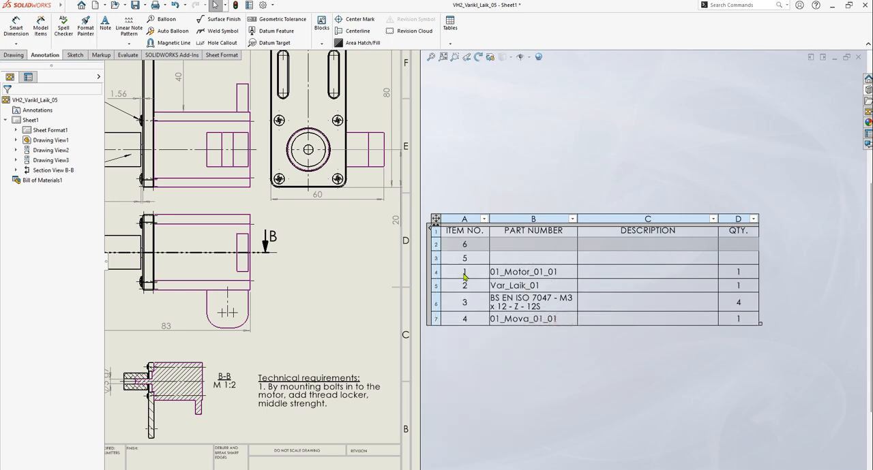
pyautogui.rightClick(436, 243)
pyautogui.moveTo(492, 300)
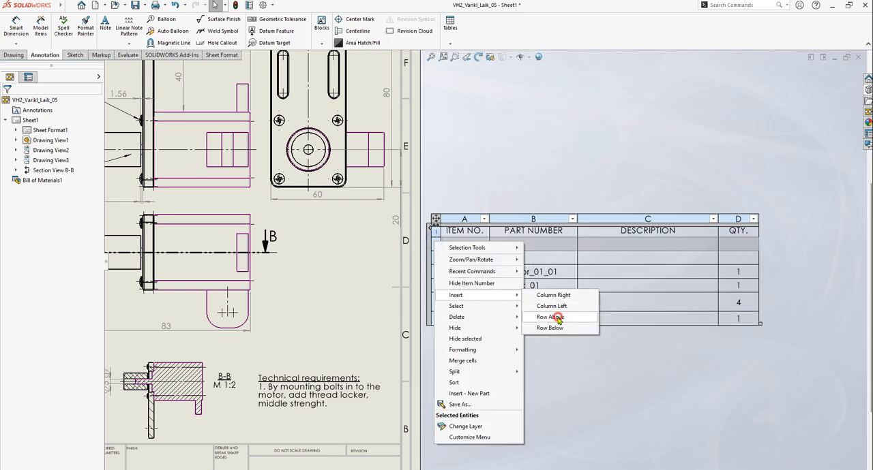
pyautogui.click(550, 317)
pyautogui.rightClick(438, 246)
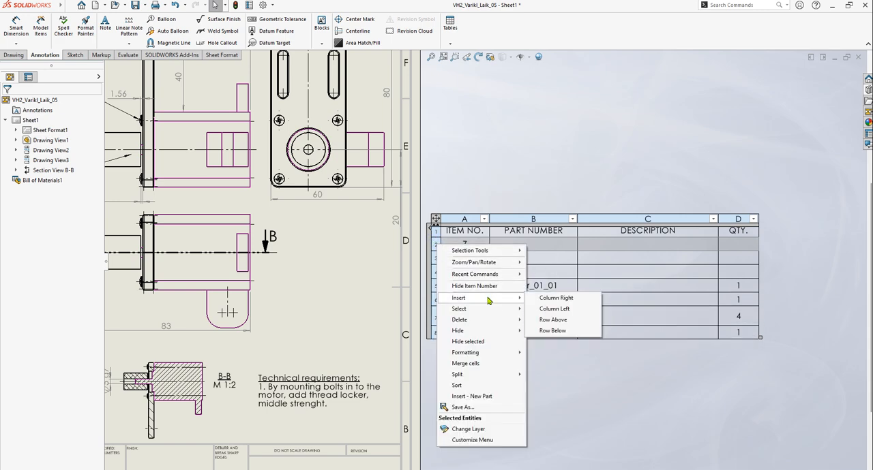
pyautogui.click(588, 331)
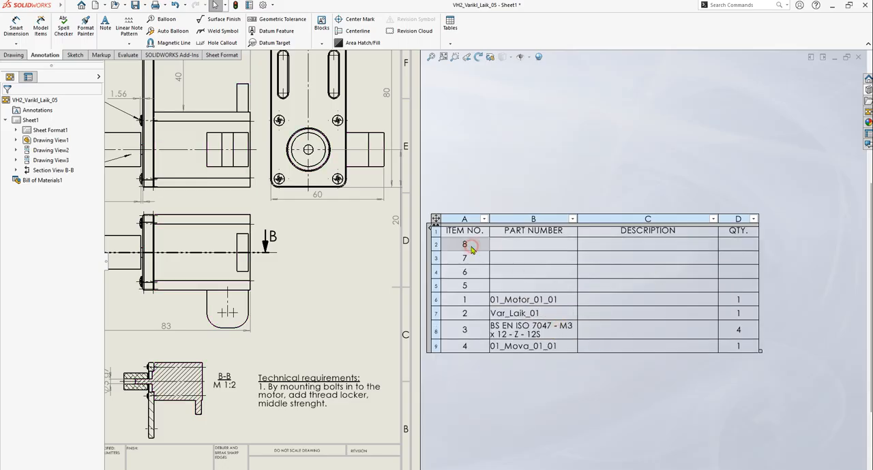
# Try to clear item number 8 from the first empty row of the bill of materials
pyautogui.doubleClick(468, 245)
pyautogui.click(458, 257)
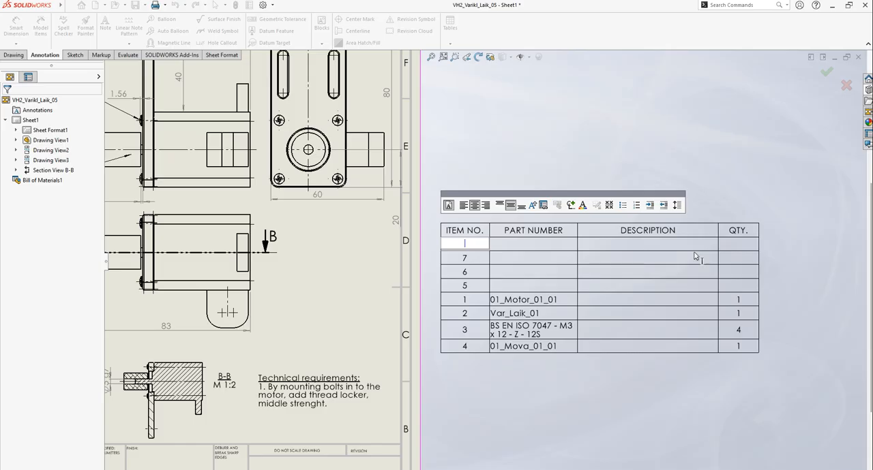
pyautogui.press('Return')
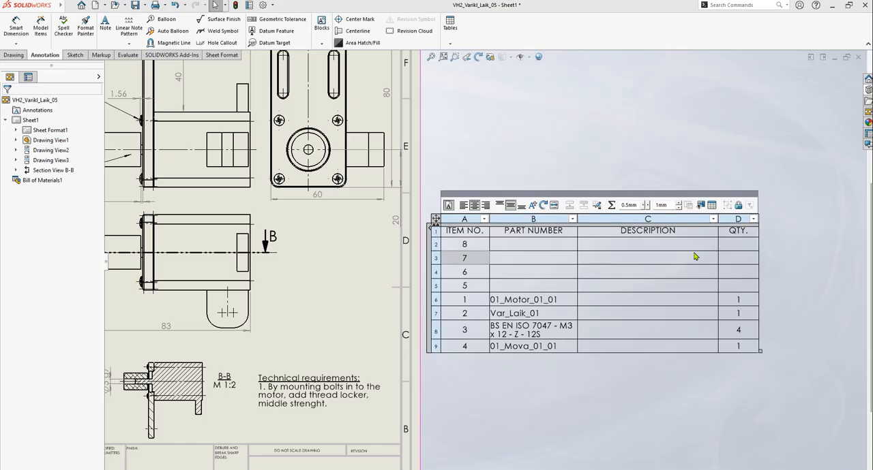
# Override the linked item number 8 in the first empty row and leave its cell blank
pyautogui.click(455, 248)
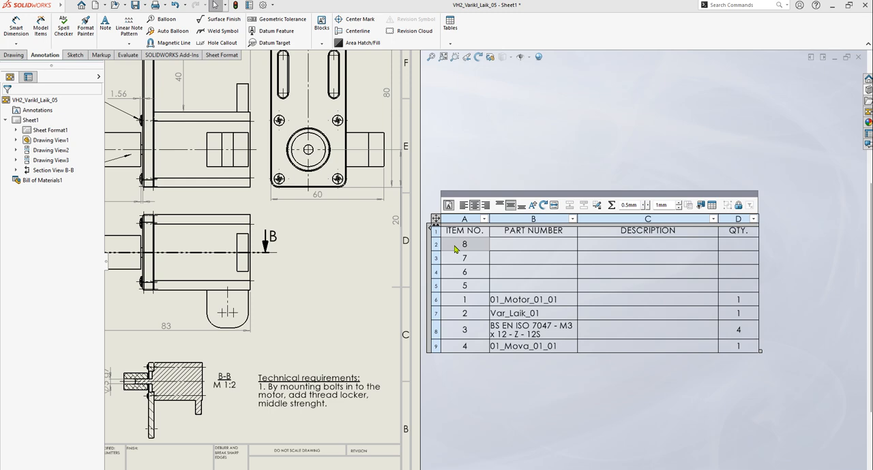
pyautogui.doubleClick(463, 249)
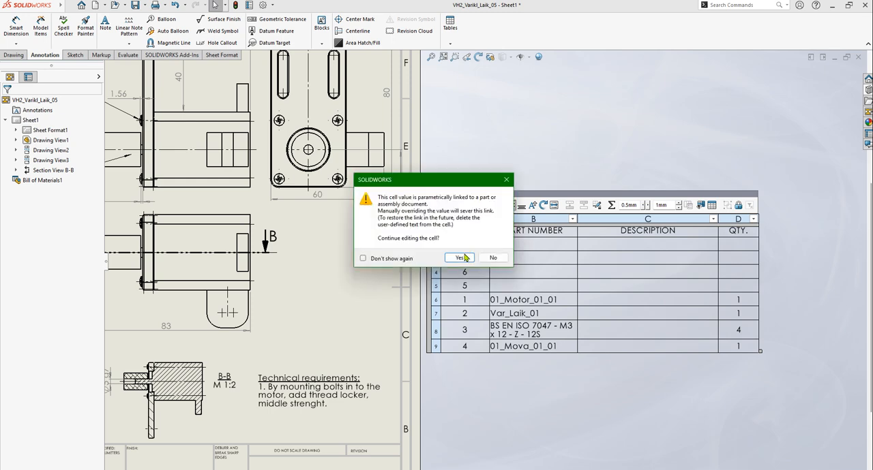
pyautogui.click(464, 257)
pyautogui.click(477, 246)
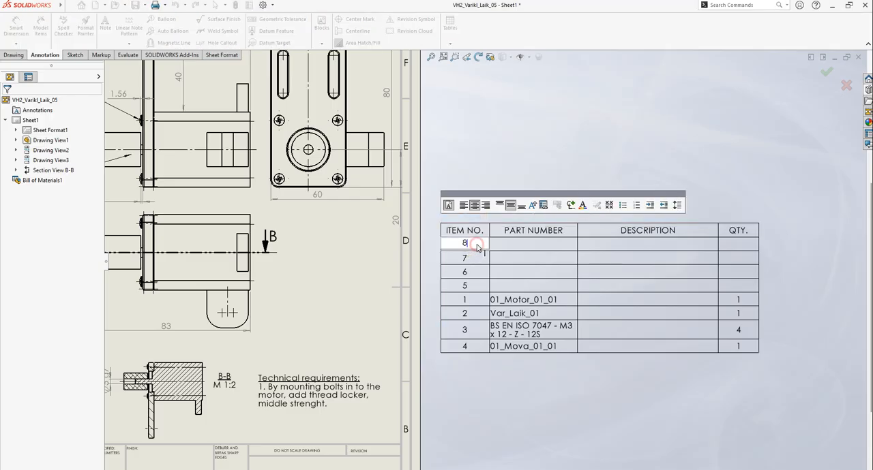
pyautogui.press('BackSpace')
pyautogui.click(556, 271)
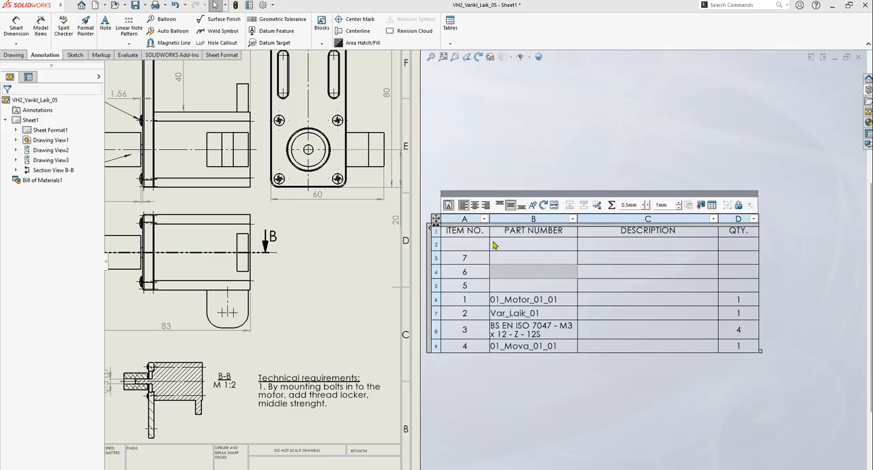
# Enter "Assemblies" as the description in the first row under the header
pyautogui.click(623, 245)
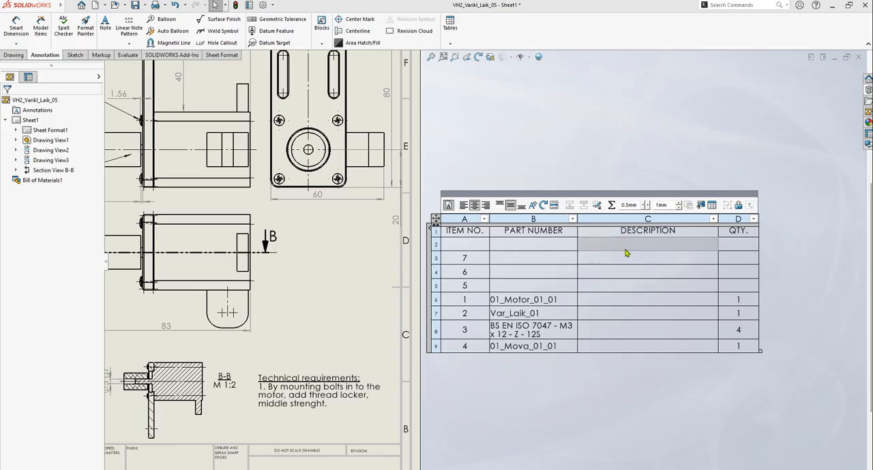
pyautogui.click(627, 257)
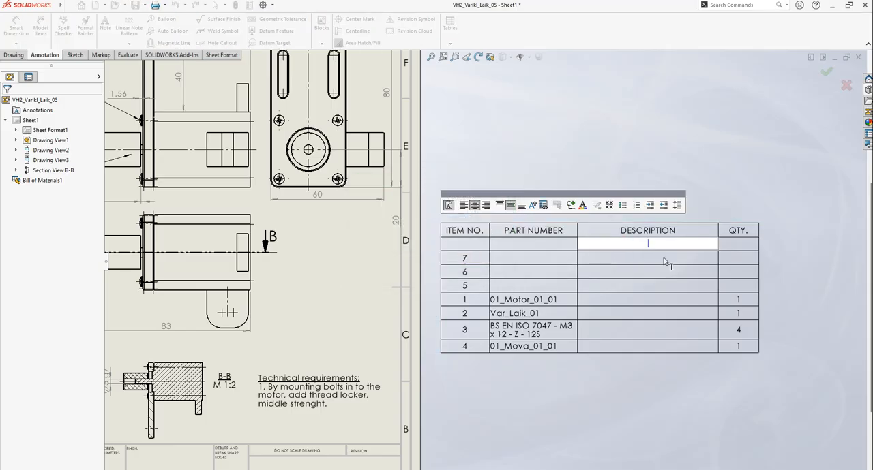
pyautogui.write('Assemblies')
pyautogui.click(649, 127)
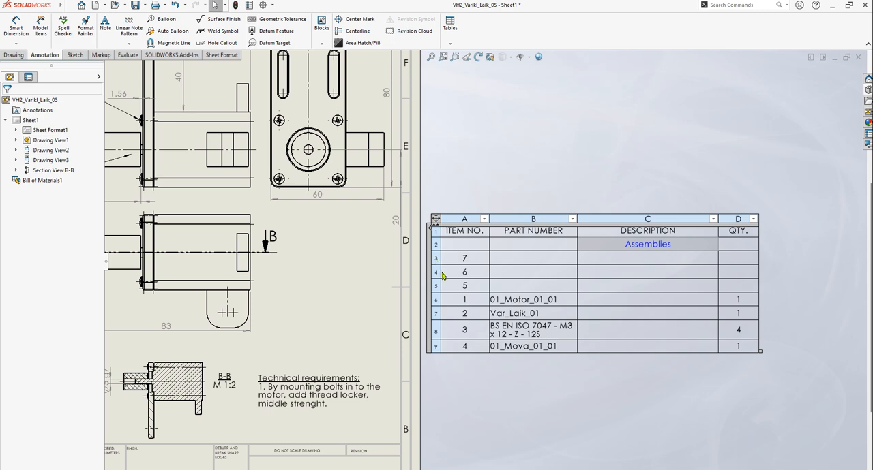
# Override the linked item number 7 in the row below "Assemblies" and leave its cell blank
pyautogui.doubleClick(469, 259)
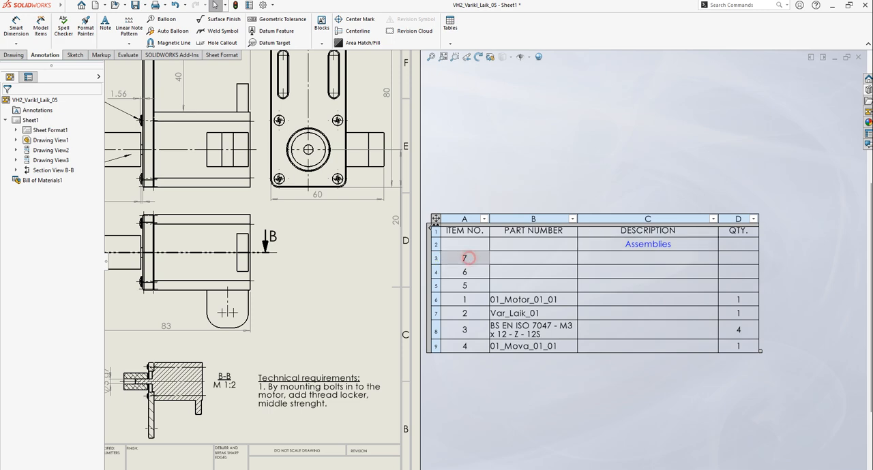
pyautogui.click(461, 258)
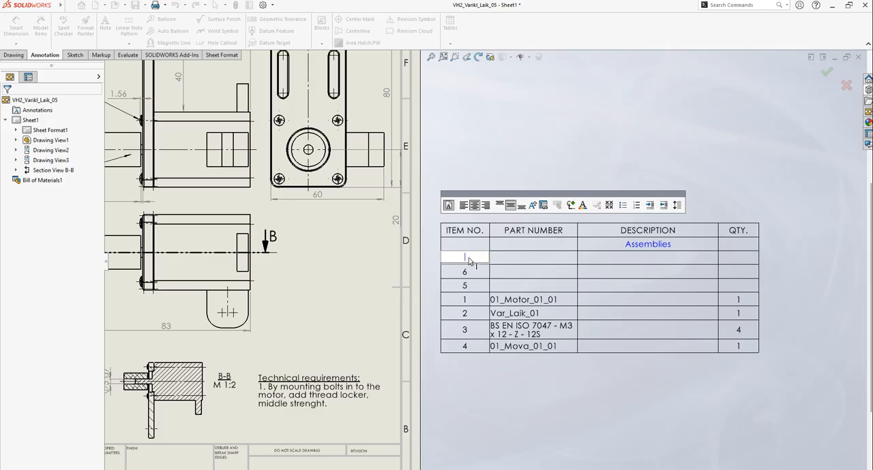
pyautogui.press('Return')
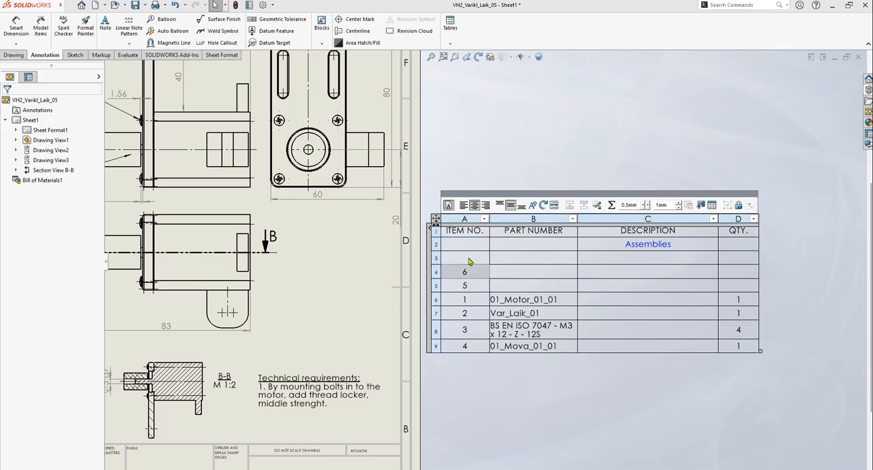
# Enter "Parts" as the description in the row directly below "Assemblies"
pyautogui.click(630, 263)
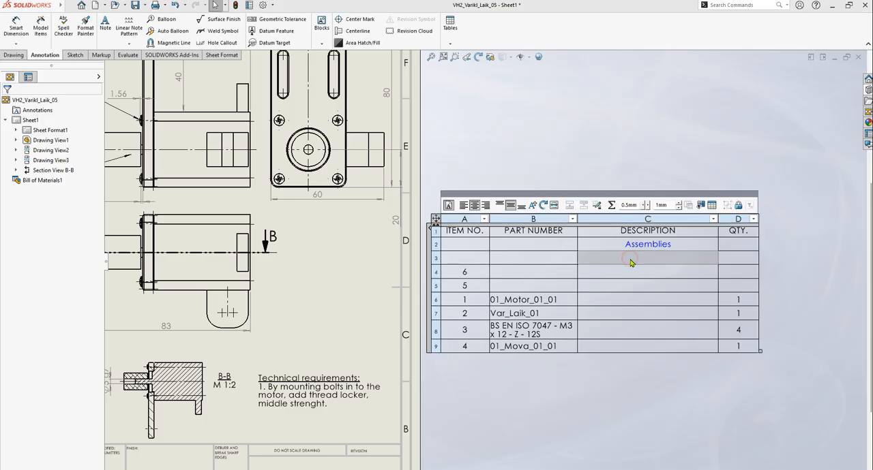
pyautogui.doubleClick(636, 265)
pyautogui.click(469, 259)
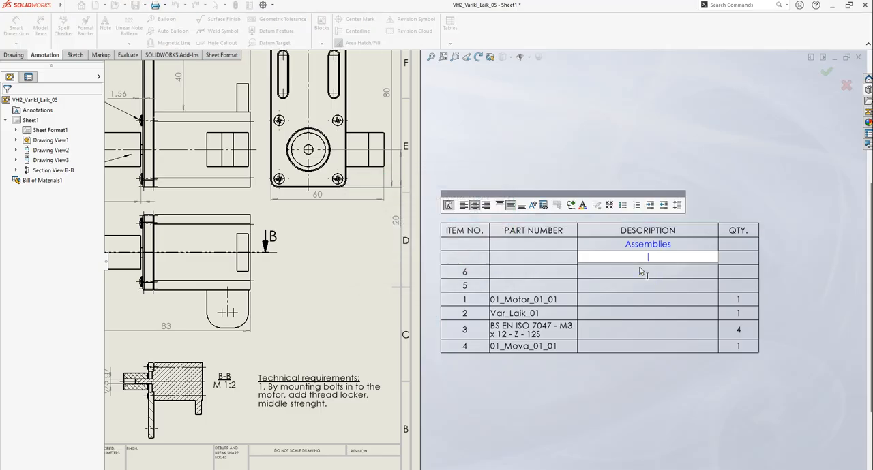
pyautogui.write('Parts')
pyautogui.click(640, 271)
pyautogui.press('XF86AudioLowerVolume')
pyautogui.press('XF86AudioLowerVolume')
pyautogui.press('XF86AudioLowerVolume')
pyautogui.press('XF86AudioLowerVolume')
pyautogui.press('XF86AudioLowerVolume')
pyautogui.press('XF86AudioLowerVolume')
pyautogui.press('XF86AudioLowerVolume')
pyautogui.press('XF86AudioLowerVolume')
pyautogui.press('XF86AudioLowerVolume')
pyautogui.press('XF86AudioLowerVolume')
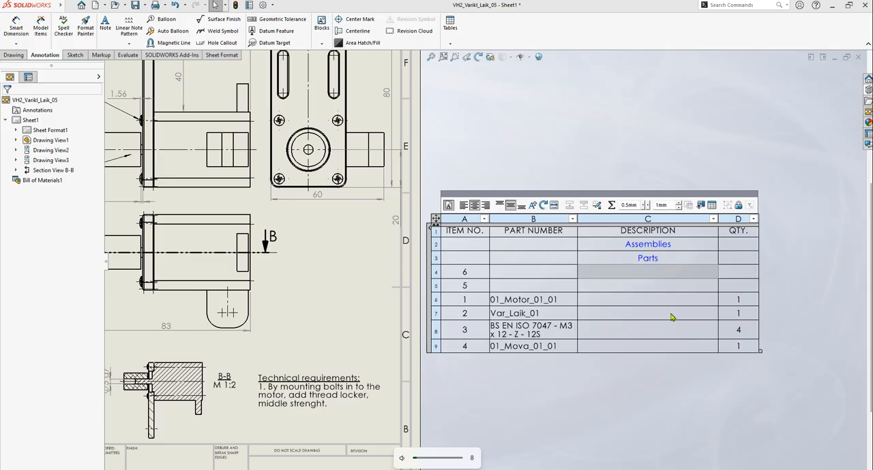
# Override the linked item number 6 in the row below "Parts" and leave its cell blank
pyautogui.click(474, 273)
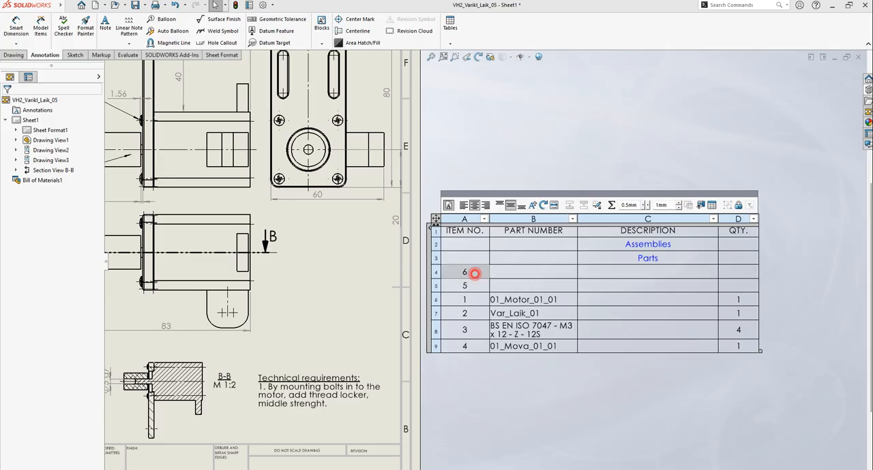
pyautogui.doubleClick(474, 273)
pyautogui.click(378, 257)
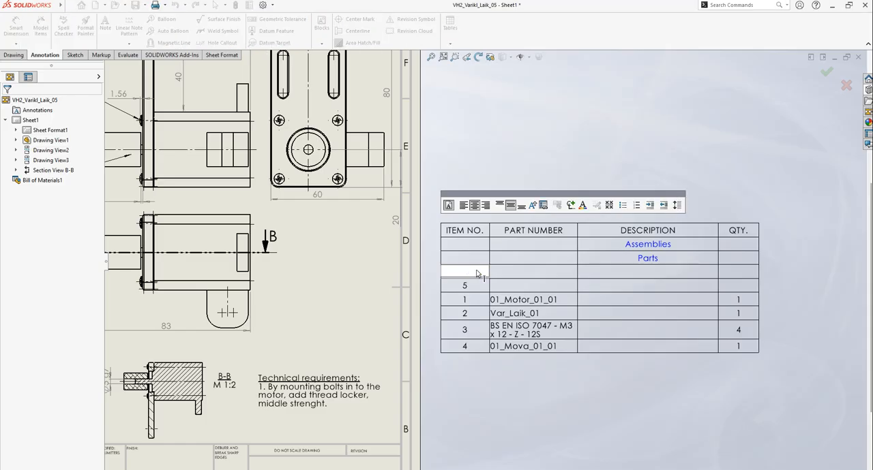
pyautogui.press('Return')
# Enter "Standard parts" as the description in the row directly below "Parts"
pyautogui.click(642, 270)
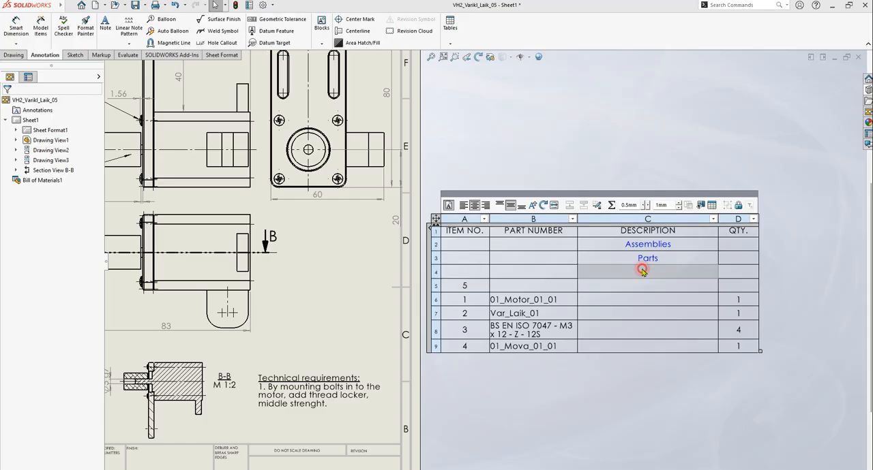
pyautogui.click(453, 259)
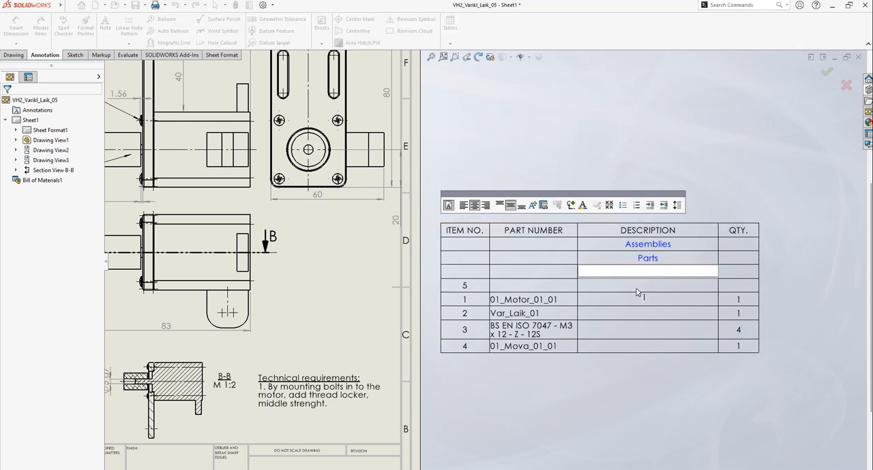
pyautogui.write('Sytandard parts')
pyautogui.click(623, 272)
pyautogui.press('BackSpace')
pyautogui.press('Return')
# Override the linked item number 5 in the row below "Standard parts" and leave its cell blank
pyautogui.doubleClick(465, 286)
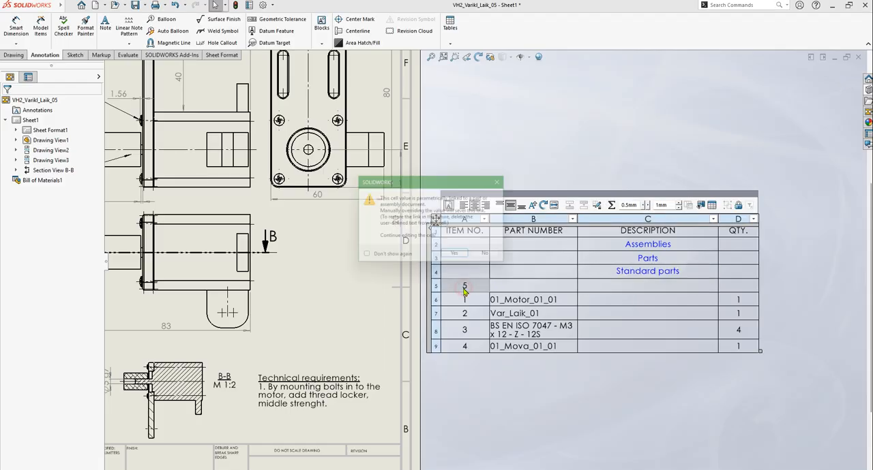
pyautogui.click(459, 253)
pyautogui.doubleClick(477, 285)
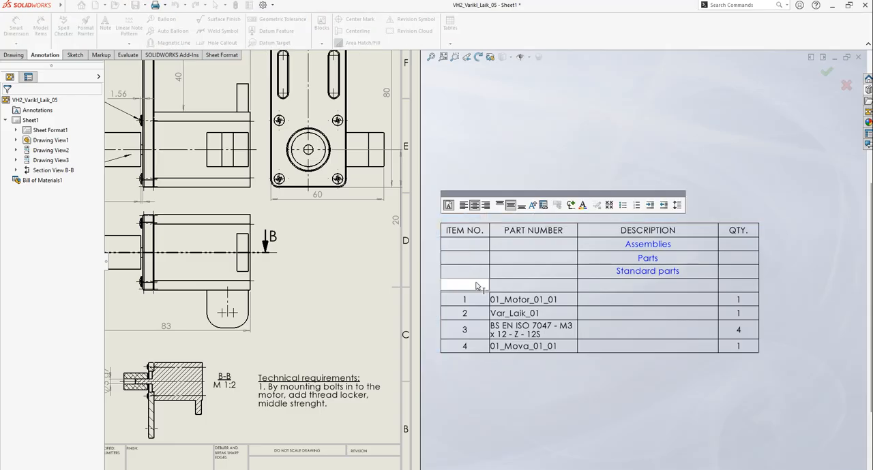
# Enter "Other parts" as the description in the row directly below "Standard parts", overriding the cell's link
pyautogui.click(646, 291)
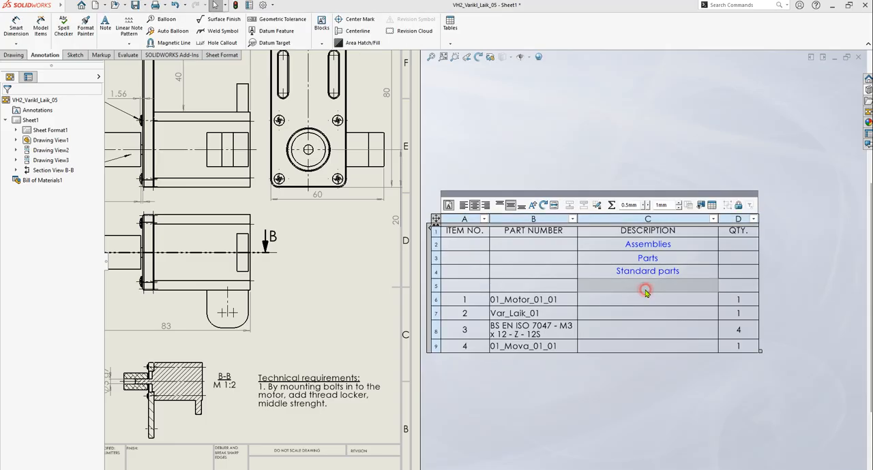
pyautogui.click(645, 292)
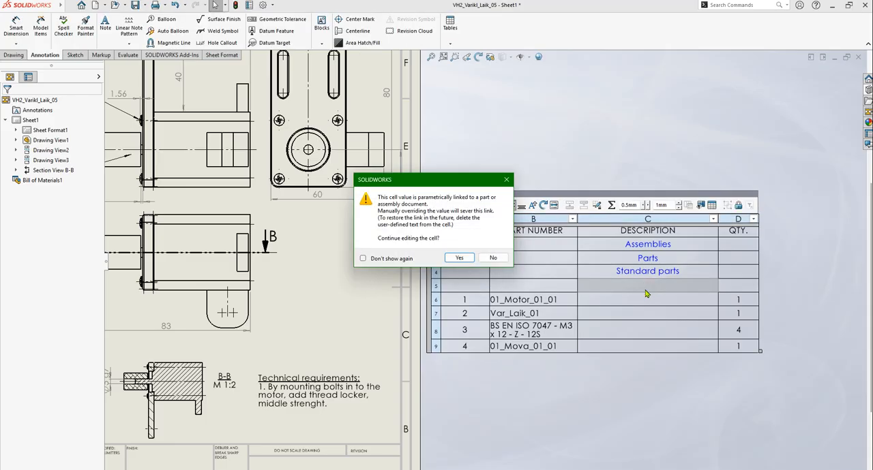
pyautogui.click(459, 258)
pyautogui.write('O')
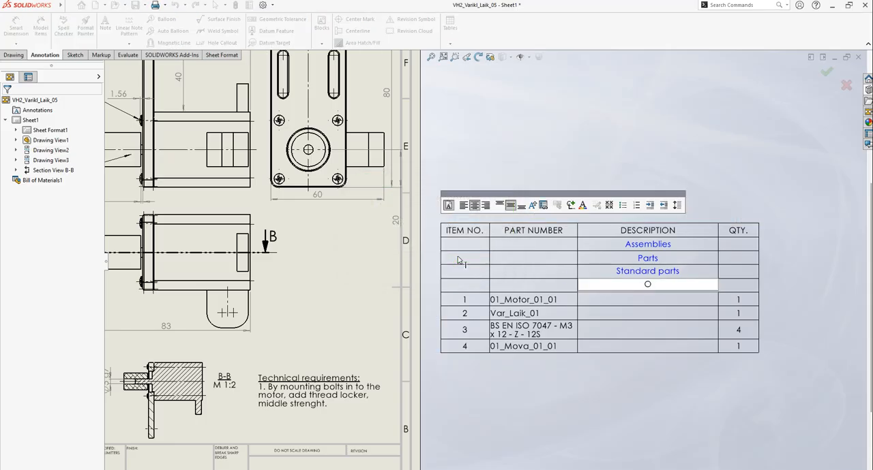
pyautogui.write('ther parts')
pyautogui.press('Return')
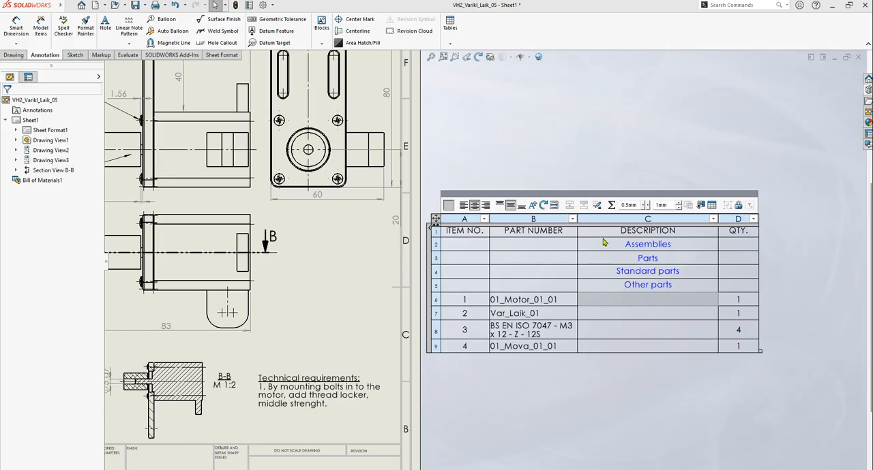
# Insert an empty row below the "Assemblies" heading row of the bill of materials
pyautogui.scroll(3, 335, 405)
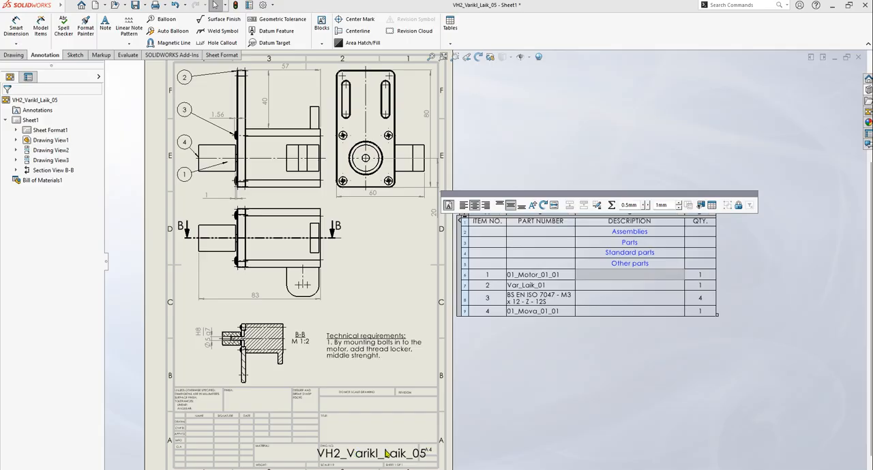
pyautogui.scroll(2, 630, 254)
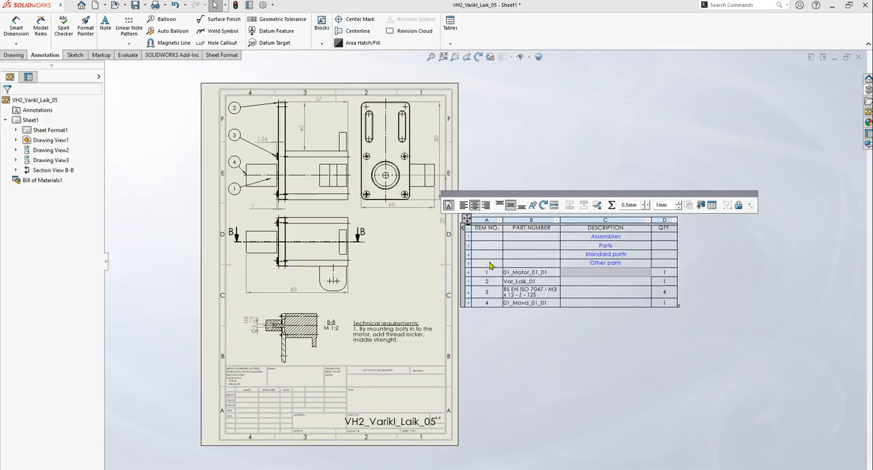
pyautogui.scroll(-3, 510, 253)
pyautogui.scroll(-2, 510, 253)
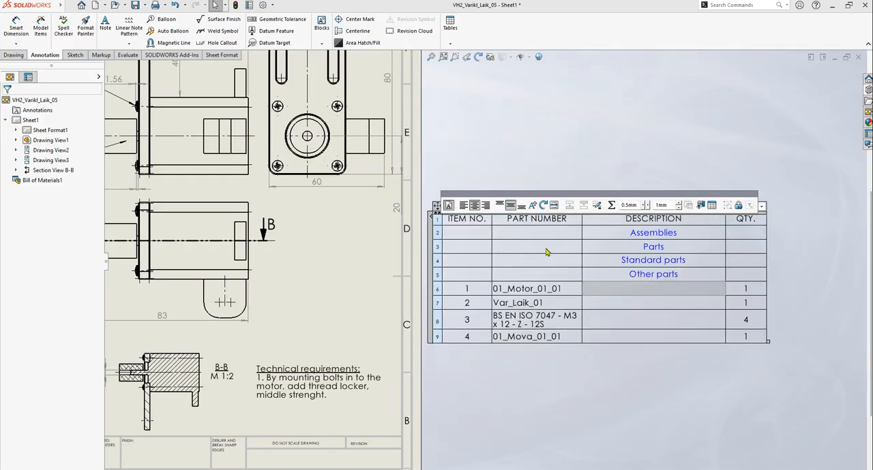
pyautogui.click(438, 233)
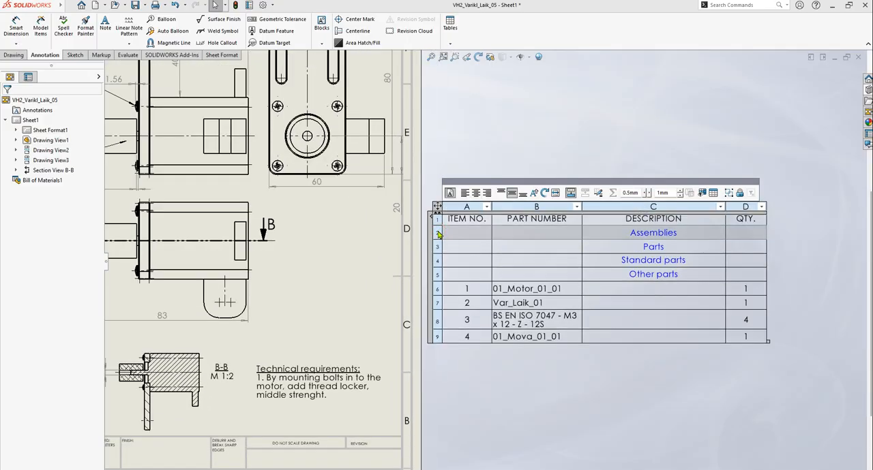
pyautogui.rightClick(438, 233)
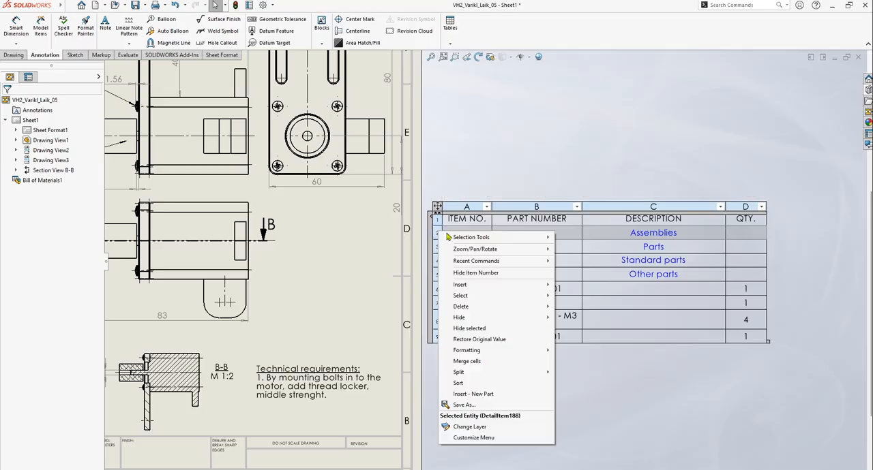
pyautogui.moveTo(481, 284)
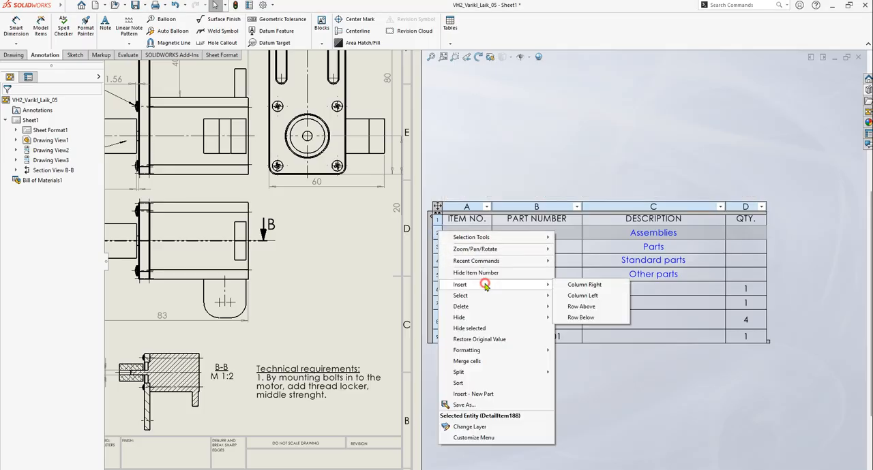
pyautogui.click(593, 318)
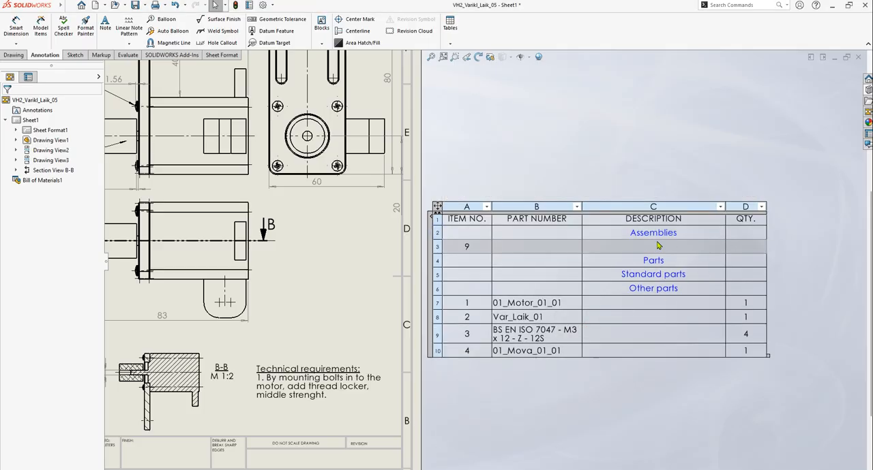
# Override the linked item number 9 in the new row under "Assemblies" and leave its cell blank
pyautogui.click(473, 246)
pyautogui.doubleClick(474, 246)
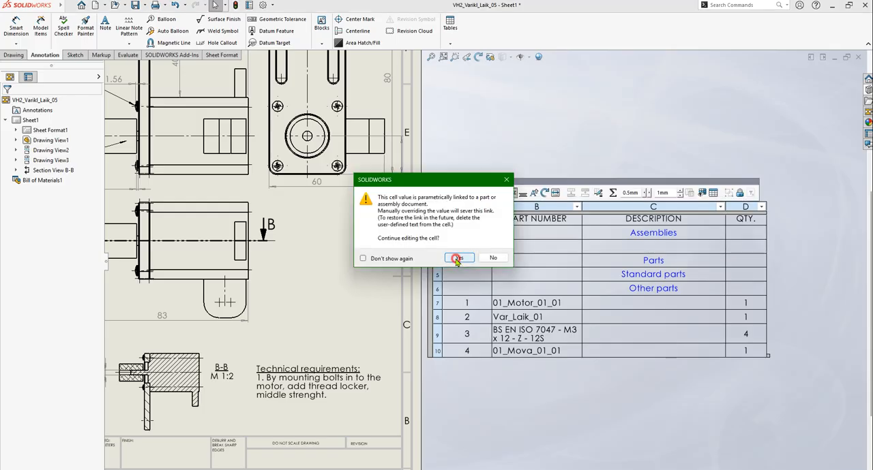
pyautogui.click(457, 257)
pyautogui.press('BackSpace')
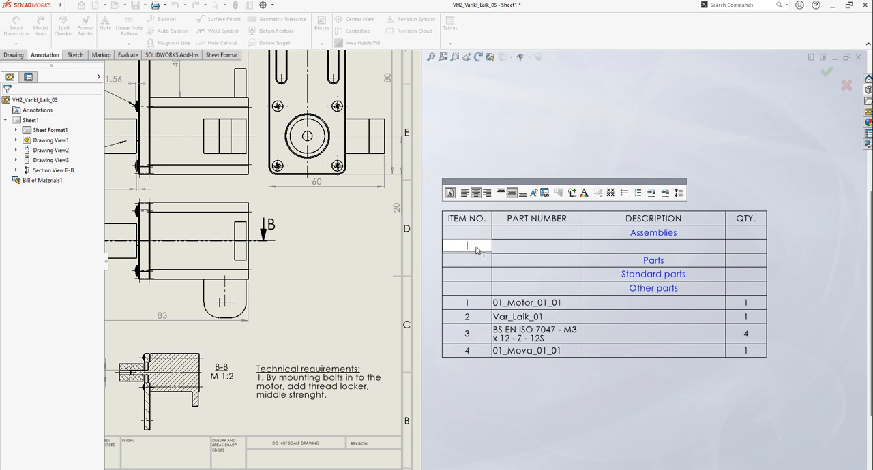
pyautogui.press('Return')
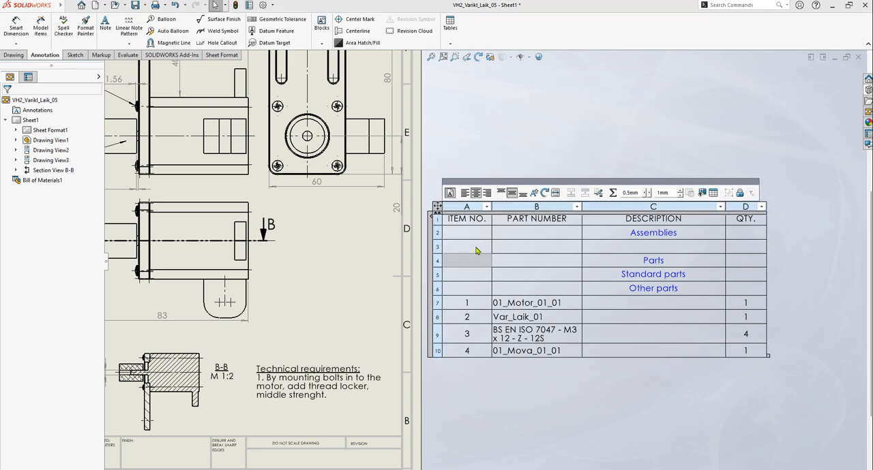
# Enter "01.01.01.00 MA" as the part number in the new row under "Assemblies"
pyautogui.click(541, 248)
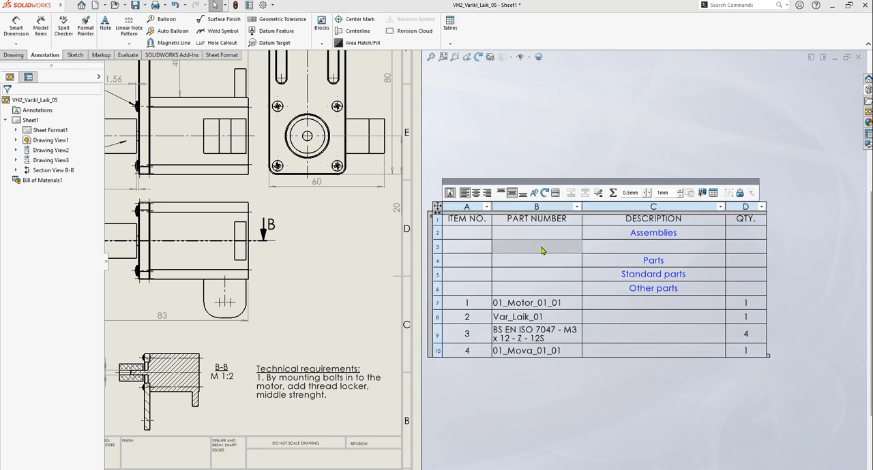
pyautogui.press('f')
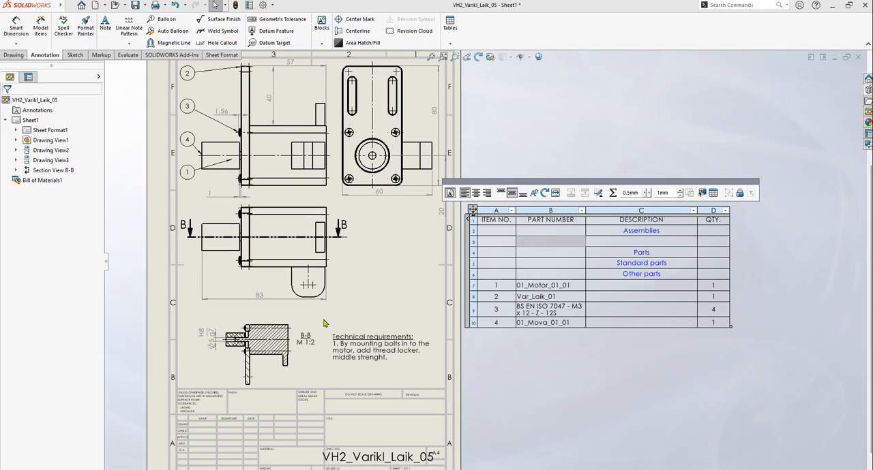
pyautogui.scroll(-3, 450, 396)
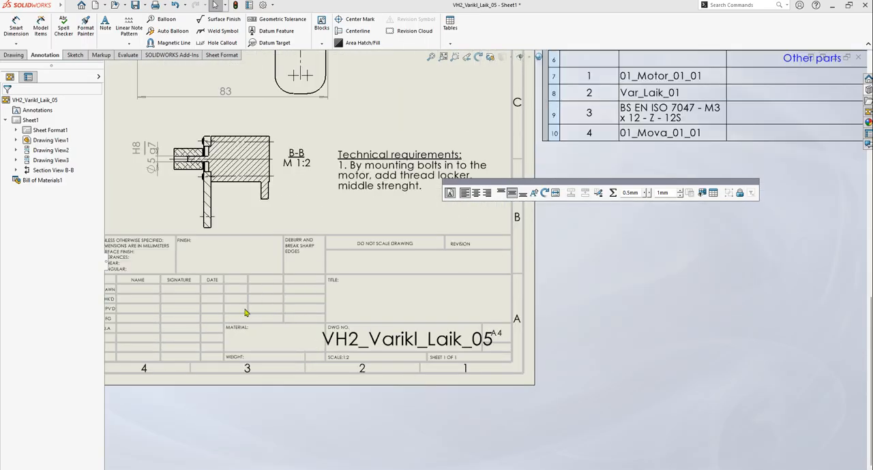
pyautogui.scroll(2, 276, 326)
pyautogui.scroll(3, 604, 251)
pyautogui.scroll(-3, 559, 242)
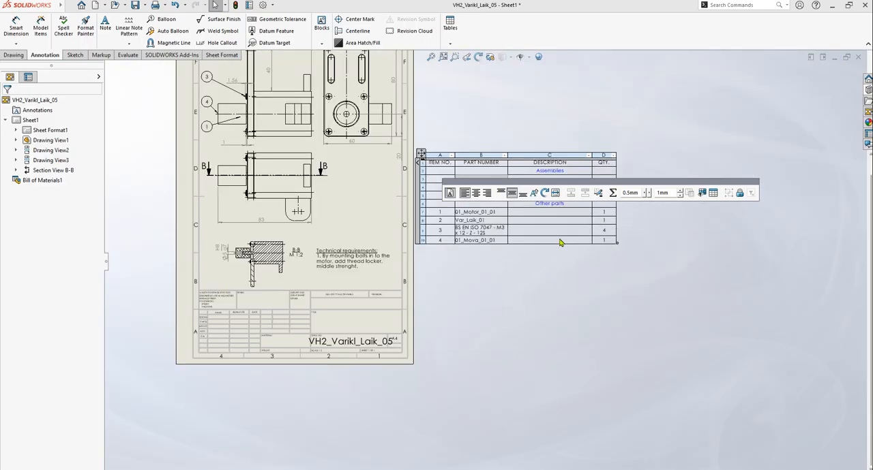
pyautogui.scroll(3, 505, 306)
pyautogui.scroll(-5, 502, 225)
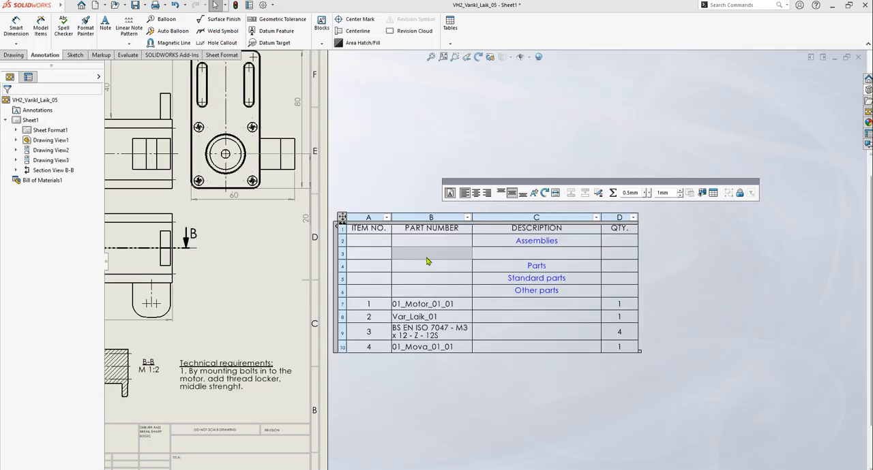
pyautogui.click(423, 253)
pyautogui.click(466, 259)
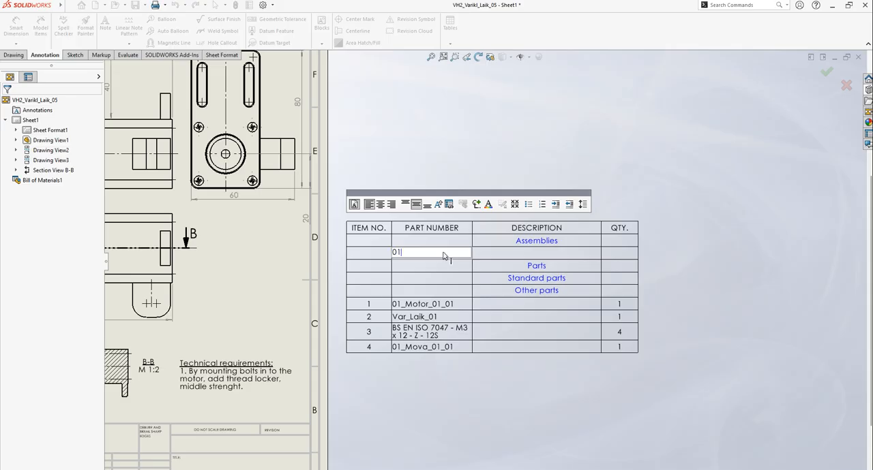
pyautogui.write('.01.01.00 MA')
pyautogui.click(638, 135)
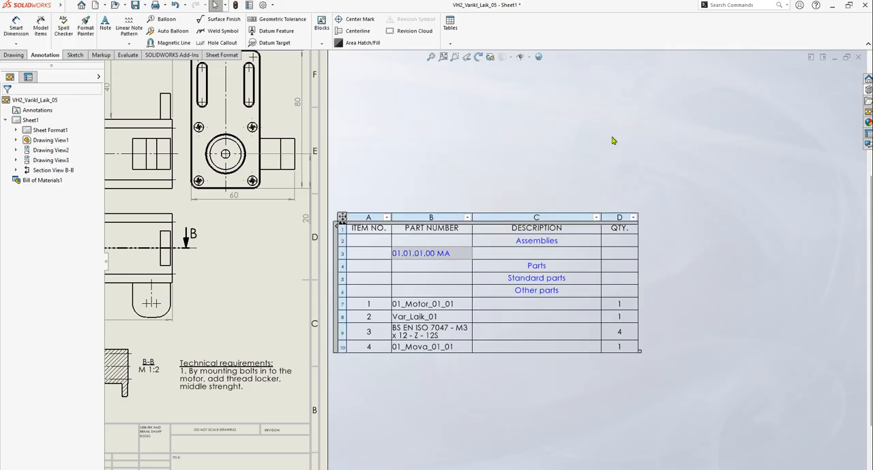
# Replace the suffix of the part number under "Assemblies" so that it reads "01.01.01.00 AS"
pyautogui.click(450, 255)
pyautogui.doubleClick(451, 254)
pyautogui.press('BackSpace')
pyautogui.press('BackSpace')
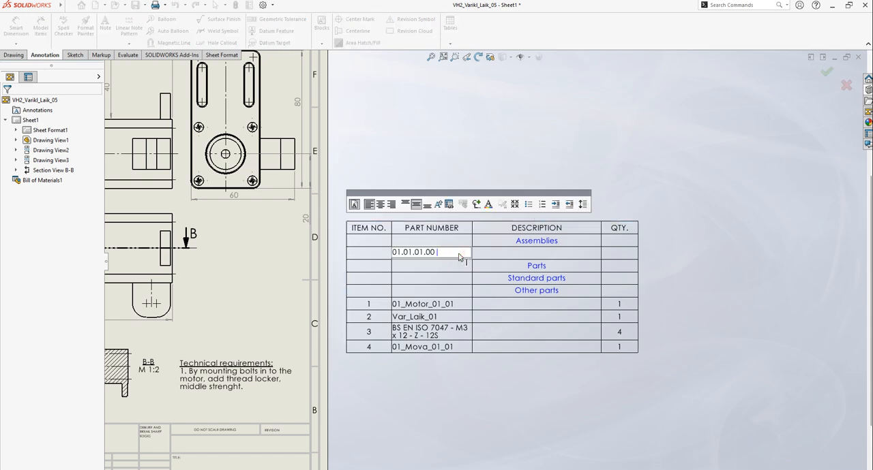
pyautogui.write('AS')
pyautogui.click(519, 150)
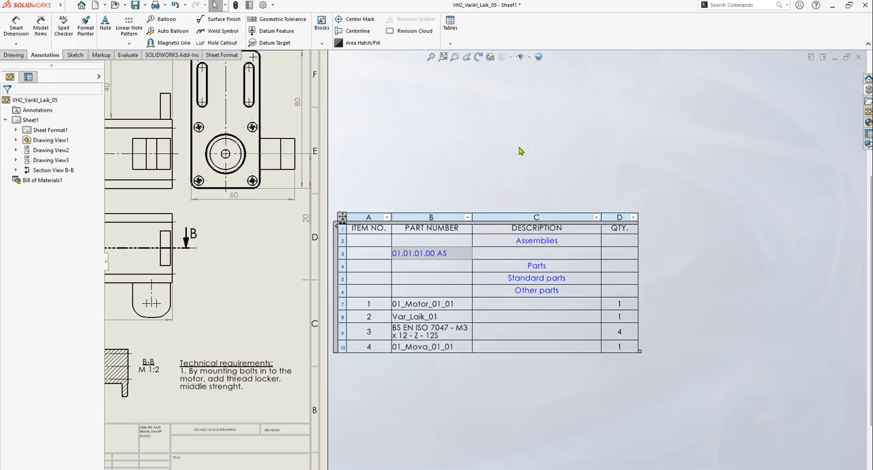
# Enter "VH2_Varikls_Laik_05" as the description of the 01.01.01.00 AS row under "Assemblies"
pyautogui.doubleClick(537, 255)
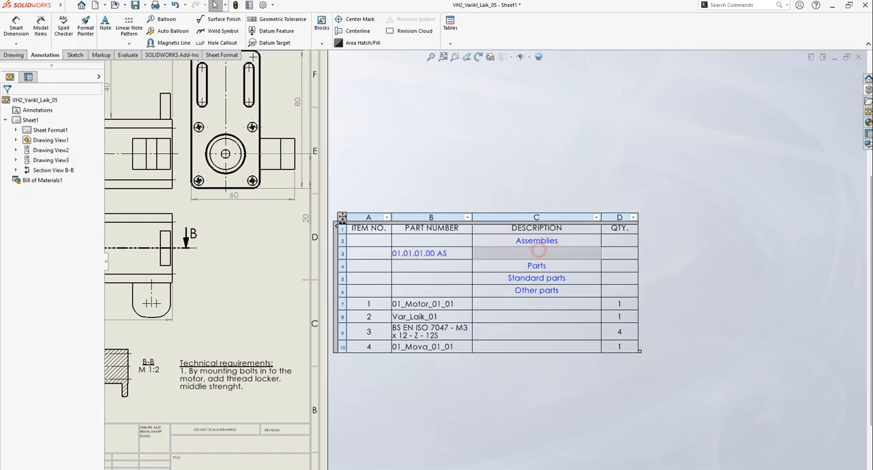
pyautogui.click(465, 260)
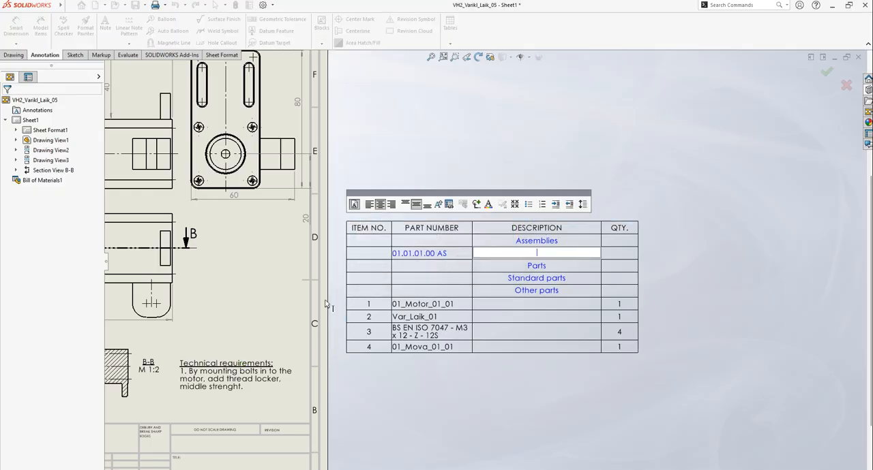
pyautogui.scroll(3, 282, 341)
pyautogui.scroll(-3, 282, 344)
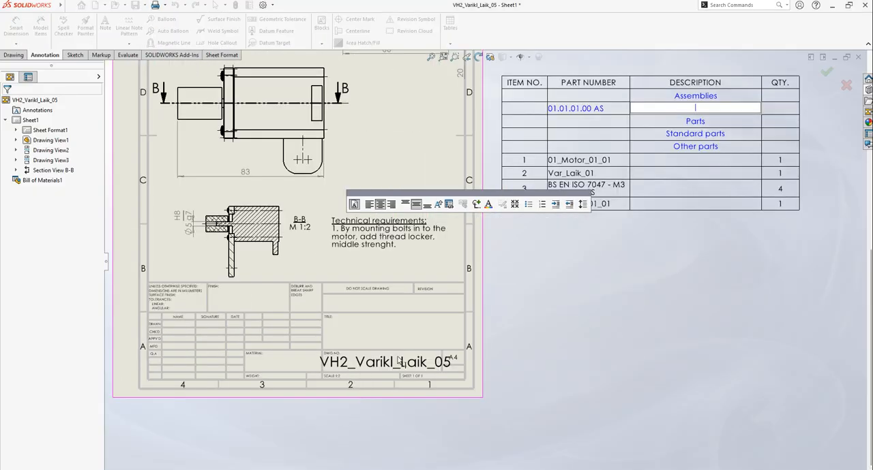
pyautogui.write('VH2_Variklis_Laik_05')
pyautogui.press('Return')
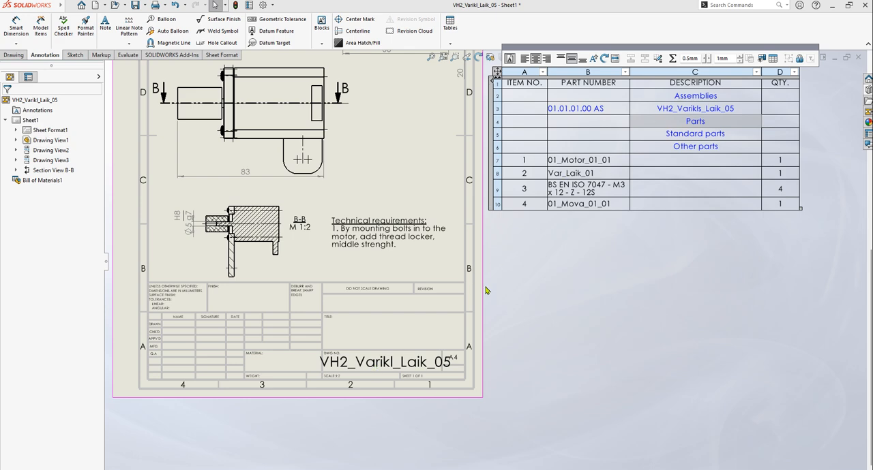
pyautogui.click(788, 242)
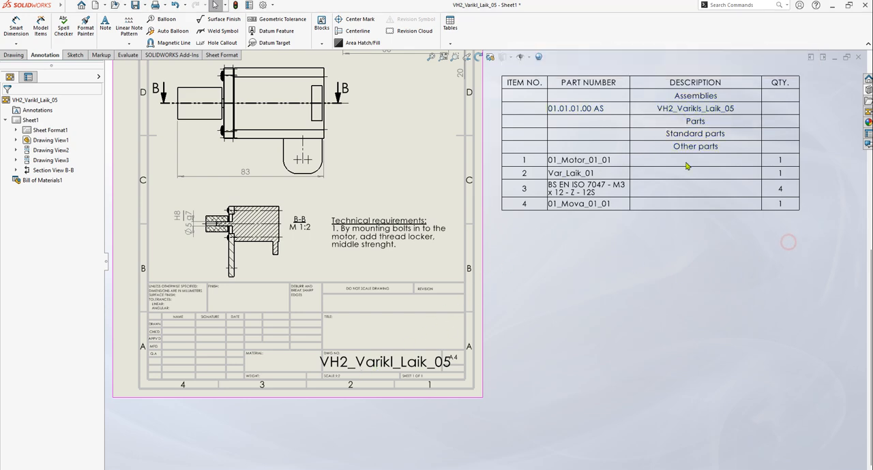
# Move the Var_Laik_01 row of the bill of materials directly below the "Parts" heading row
pyautogui.click(699, 126)
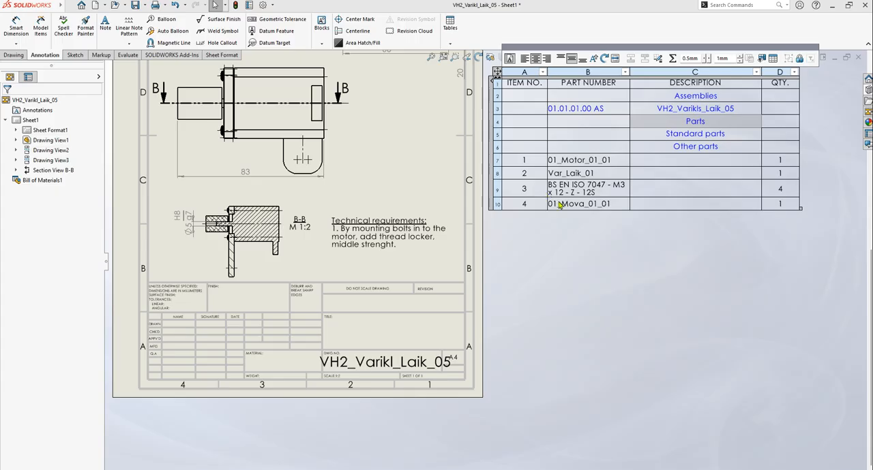
pyautogui.click(499, 176)
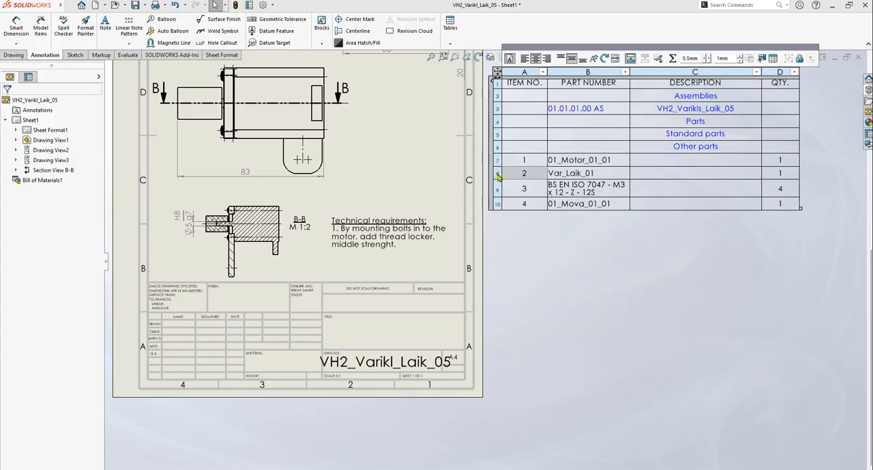
pyautogui.moveTo(498, 177); pyautogui.dragTo(505, 123)
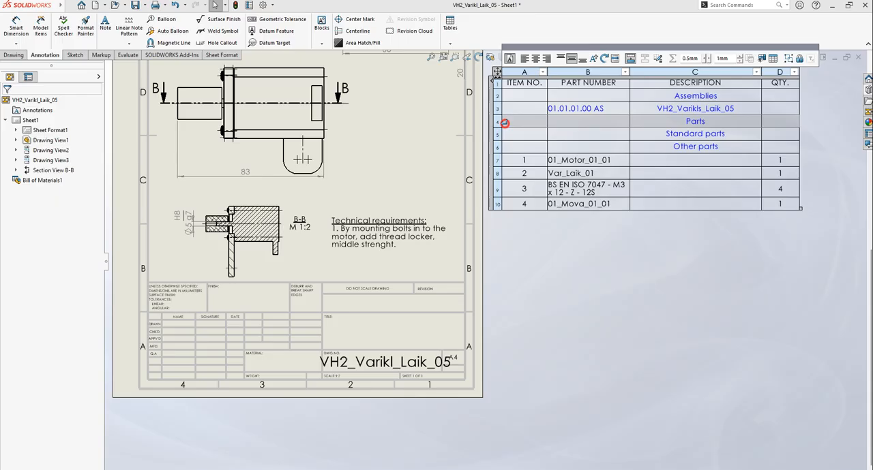
pyautogui.moveTo(504, 124)
pyautogui.mouseDown()
pyautogui.moveTo(513, 139)
pyautogui.moveTo(505, 123)
pyautogui.moveTo(503, 161)
pyautogui.moveTo(502, 126)
pyautogui.mouseUp()
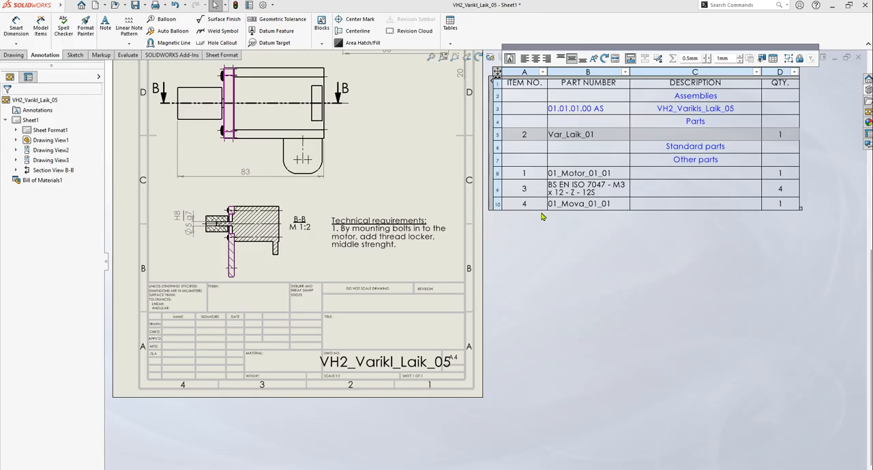
# Move the BS EN ISO 7047 - M3 x 12 bolt row directly below the "Standard parts" heading row
pyautogui.click(577, 191)
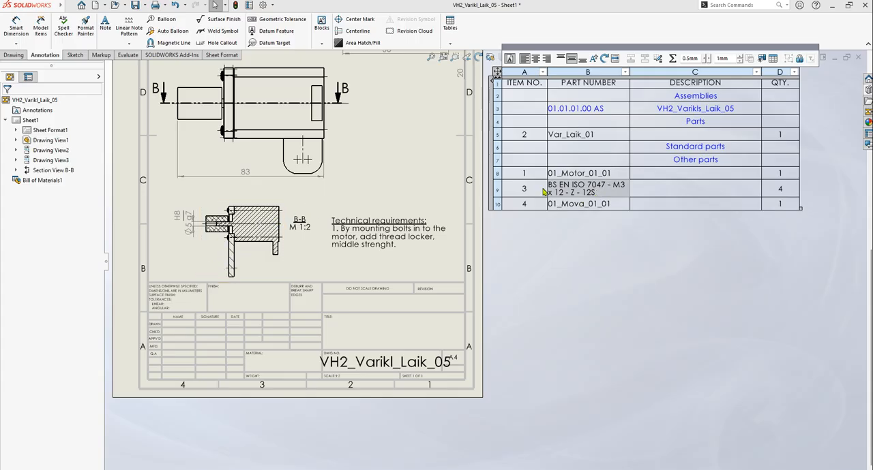
pyautogui.moveTo(533, 191); pyautogui.dragTo(537, 161)
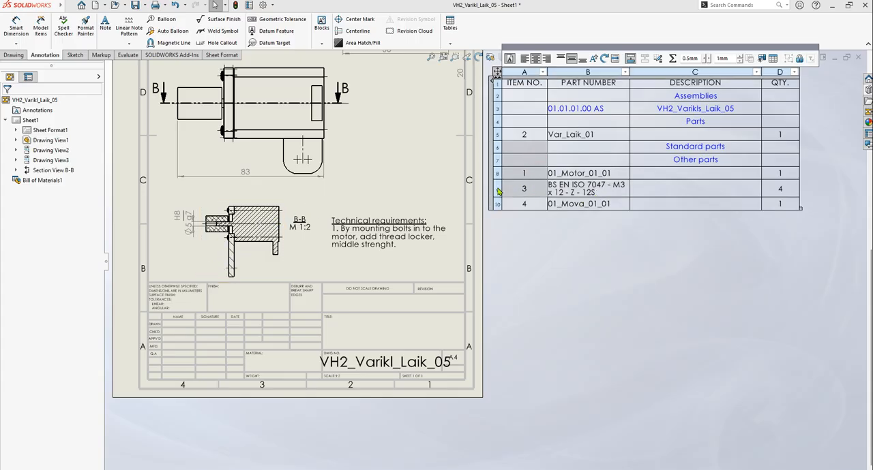
pyautogui.click(497, 195)
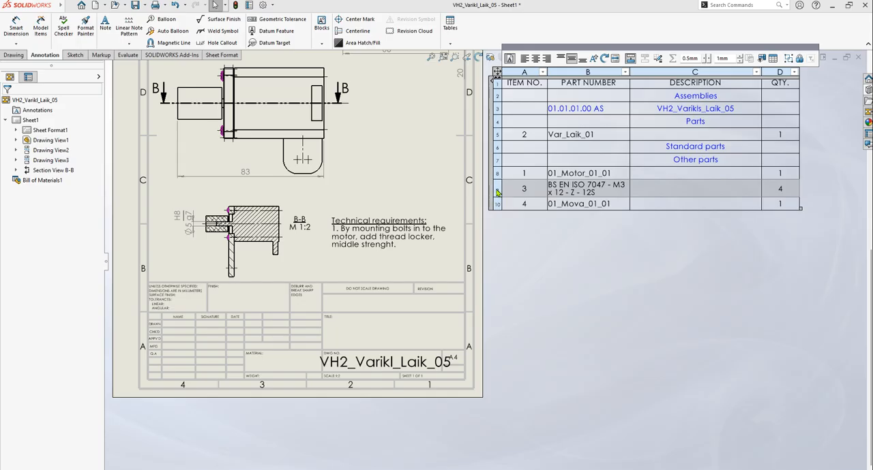
pyautogui.click(496, 190)
pyautogui.moveTo(496, 191); pyautogui.dragTo(501, 152)
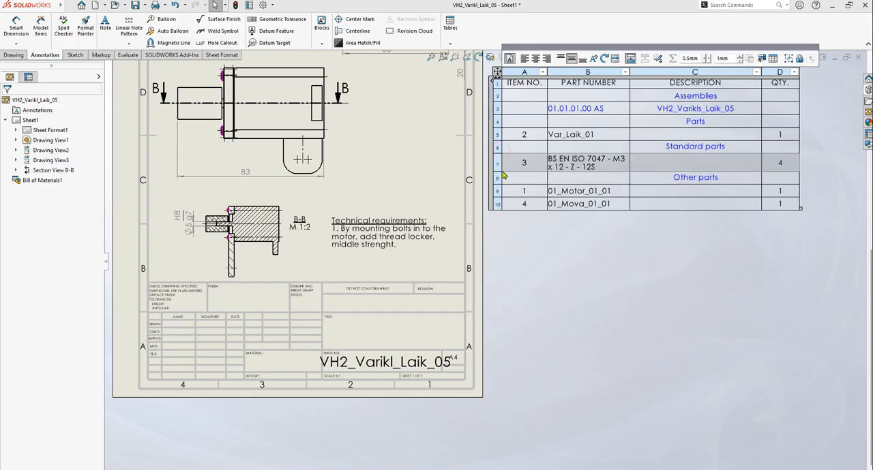
# Enter "MKS SERV042-MT" as the description of the 01_Motor_01_01 row under "Other parts"
pyautogui.click(579, 194)
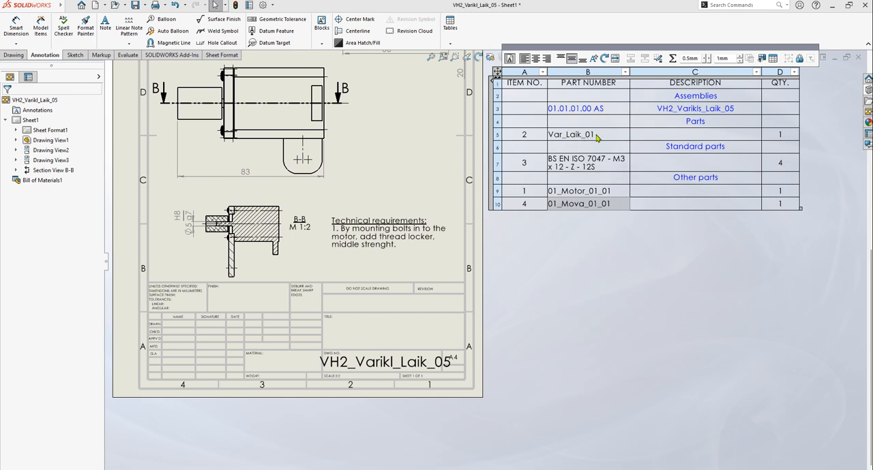
pyautogui.click(569, 134)
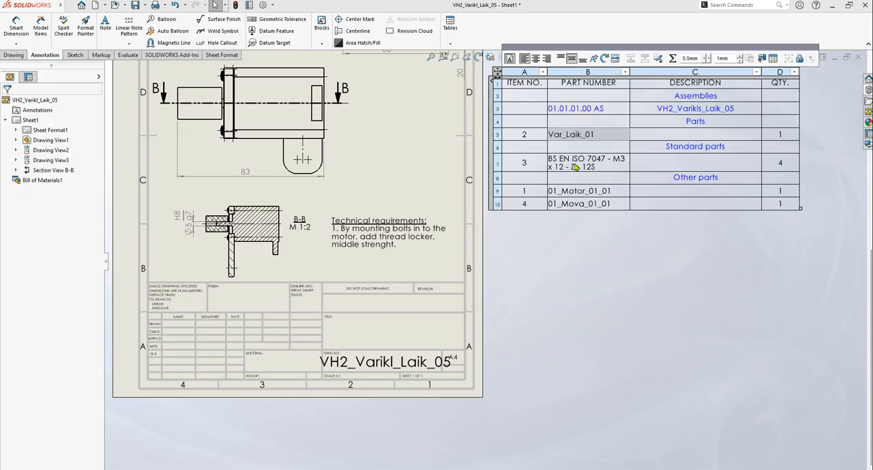
pyautogui.click(571, 193)
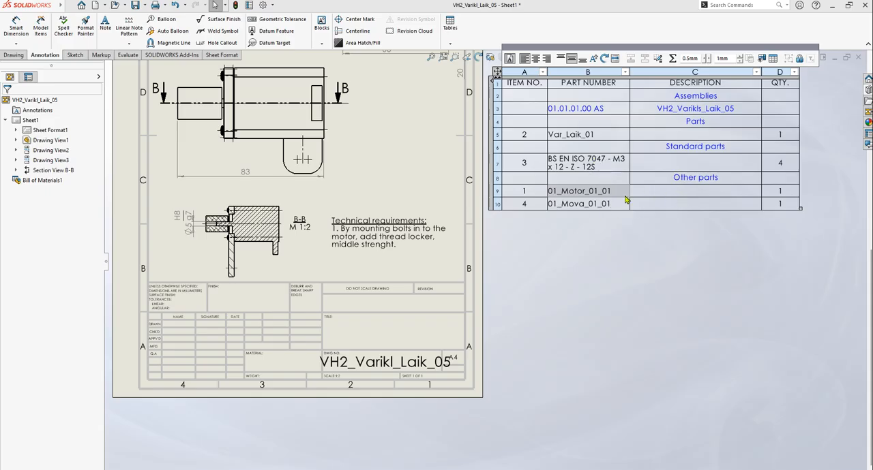
pyautogui.click(687, 194)
pyautogui.click(689, 193)
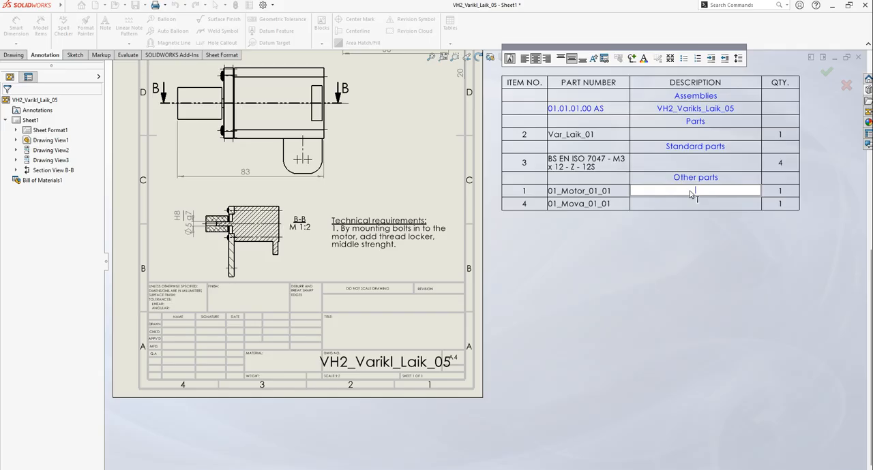
pyautogui.write('MKS')
pyautogui.press('BackSpace')
pyautogui.press('BackSpace')
pyautogui.press('BackSpace')
pyautogui.write('MKS')
pyautogui.write('SERVO')
pyautogui.write('432')
pyautogui.press('BackSpace')
pyautogui.press('BackSpace')
pyautogui.write('2-')
pyautogui.write('MT')
pyautogui.press('Return')
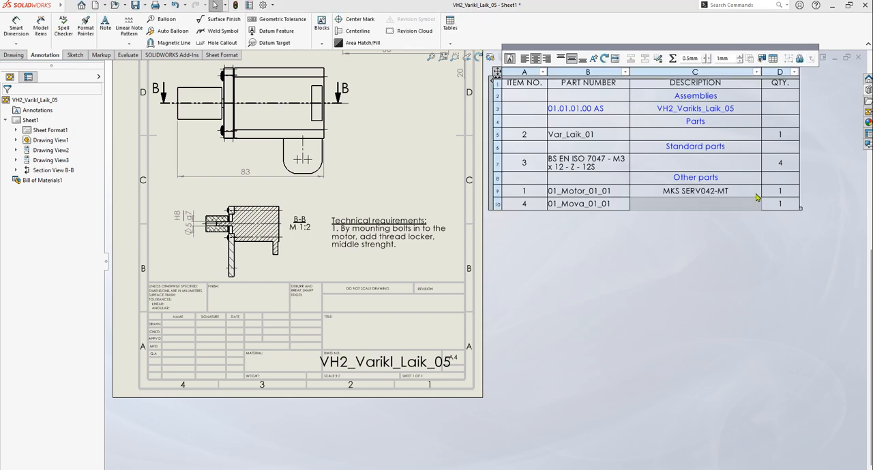
# Copy the motor's description text, switch to Chrome and search Google for "MKS SERV042-MT" in a new tab
pyautogui.click(728, 191)
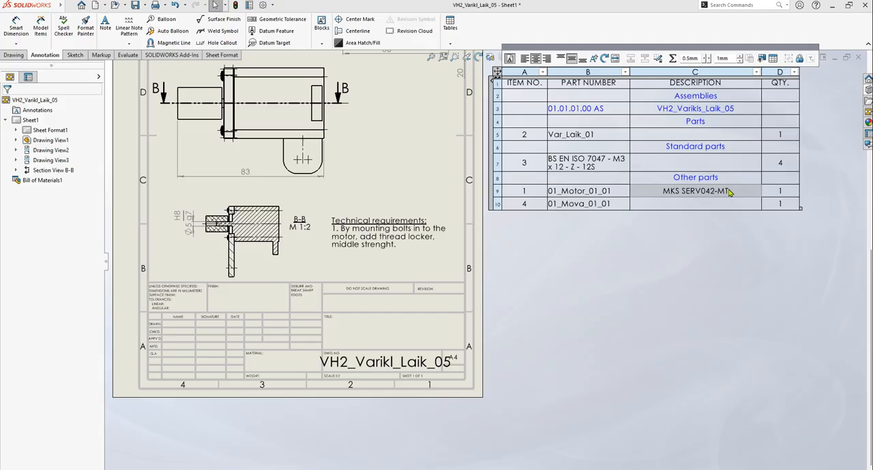
pyautogui.doubleClick(735, 192)
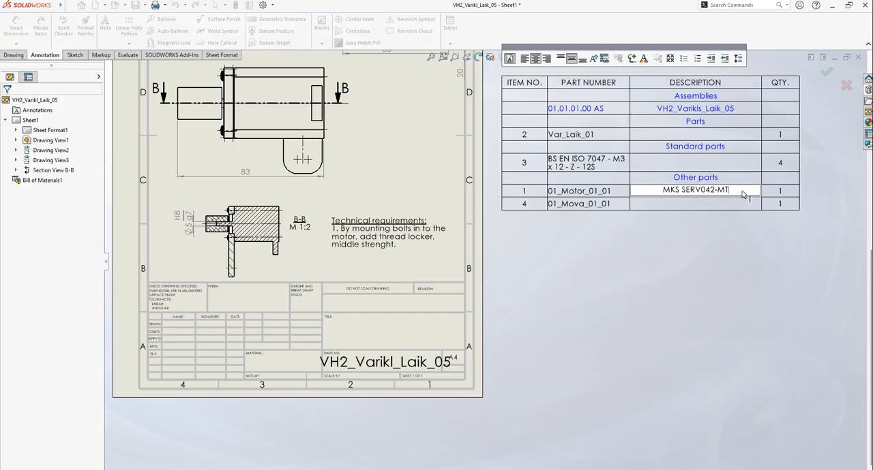
pyautogui.moveTo(737, 193); pyautogui.dragTo(657, 198)
pyautogui.hotkey('ctrl', 'c')
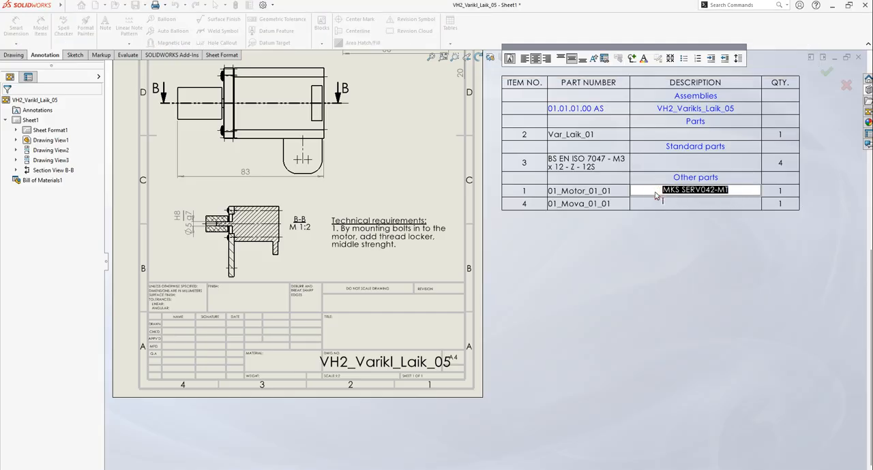
pyautogui.click(685, 286)
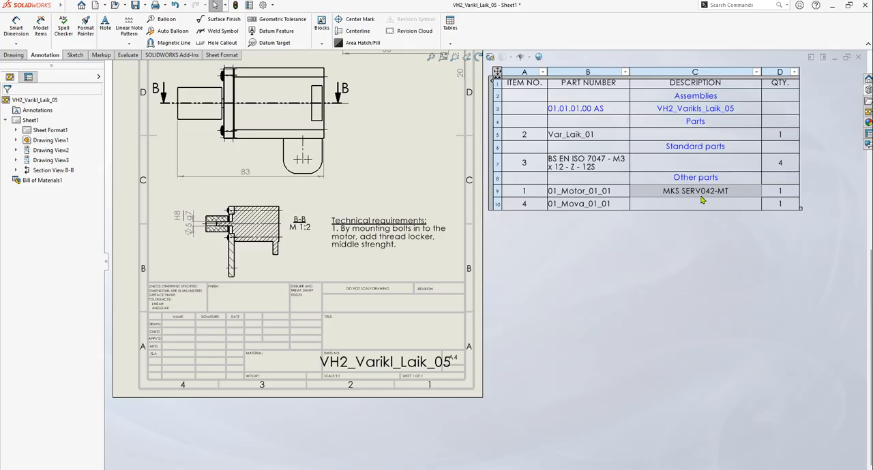
pyautogui.hotkey('alt', 'Tab')
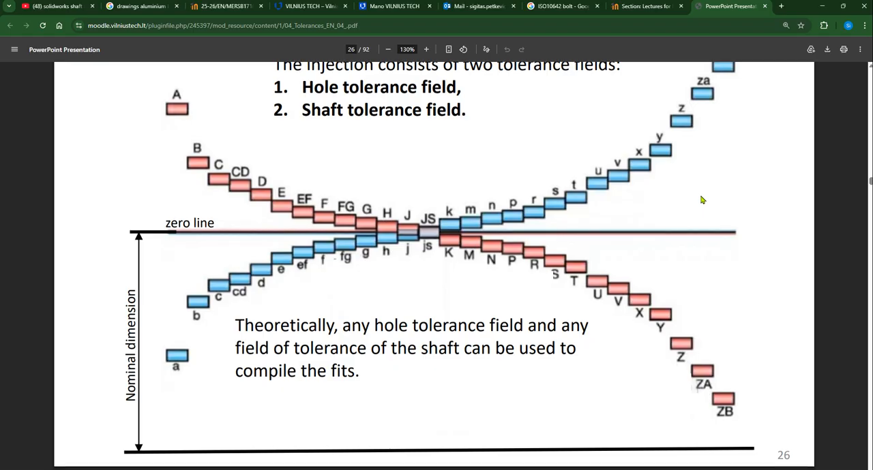
pyautogui.click(780, 6)
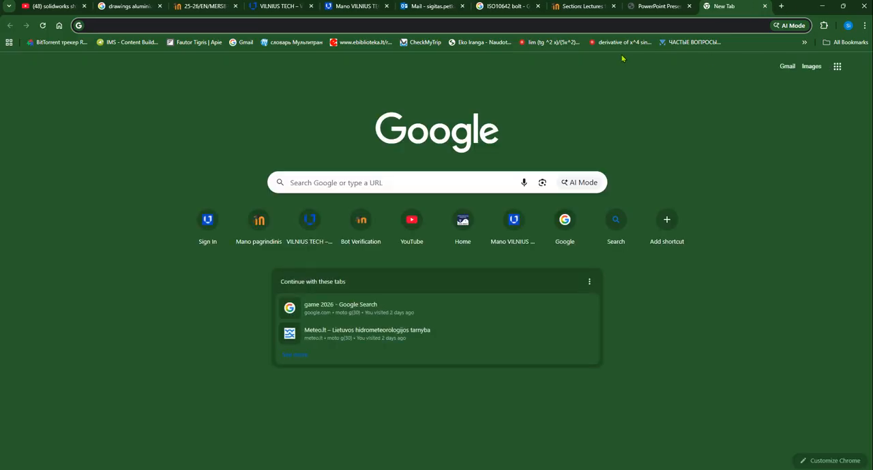
pyautogui.hotkey('ctrl', 'v')
pyautogui.press('Return')
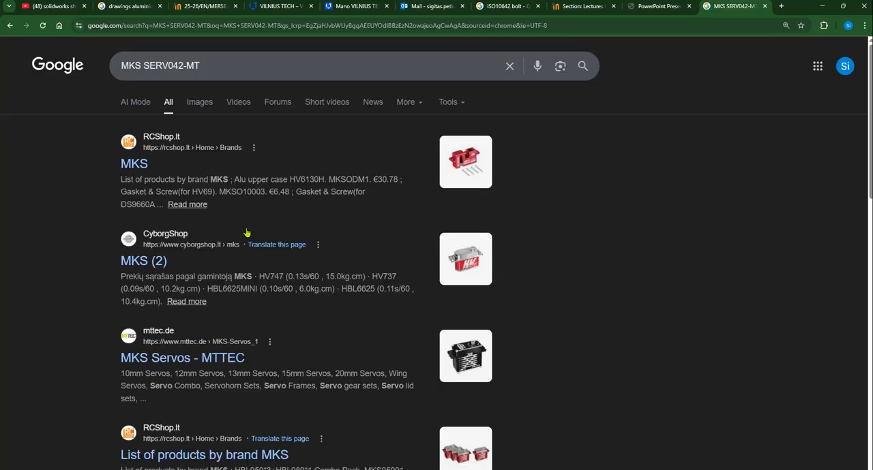
# Look through the search results for the motor, opening several MKS servo shop pages in separate tabs, and check the second results page
pyautogui.scroll(-5, 477, 386)
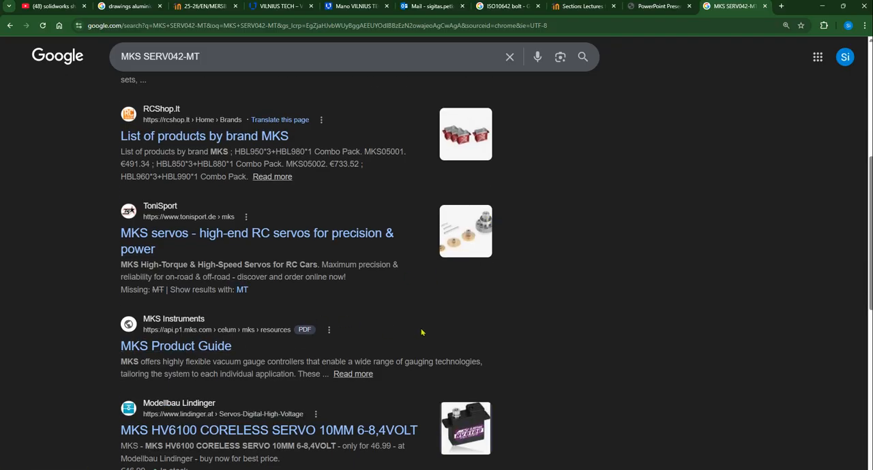
pyautogui.scroll(-3, 543, 327)
pyautogui.scroll(-2, 484, 339)
pyautogui.scroll(8, 477, 341)
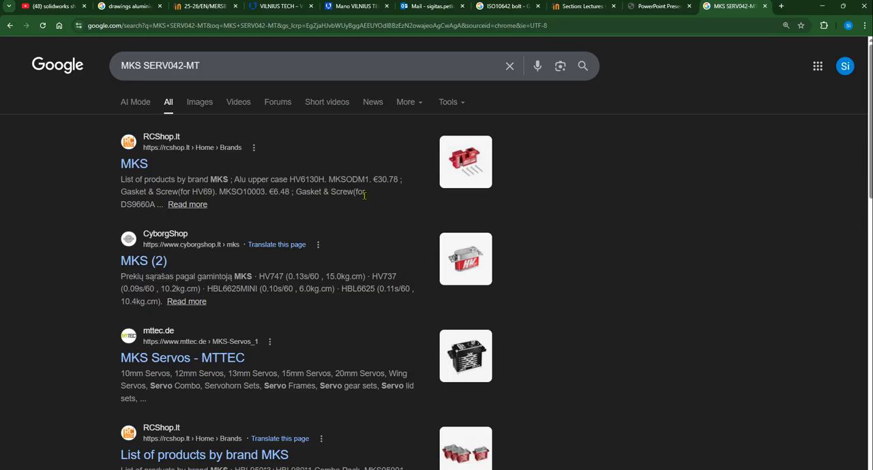
pyautogui.middleClick(133, 166)
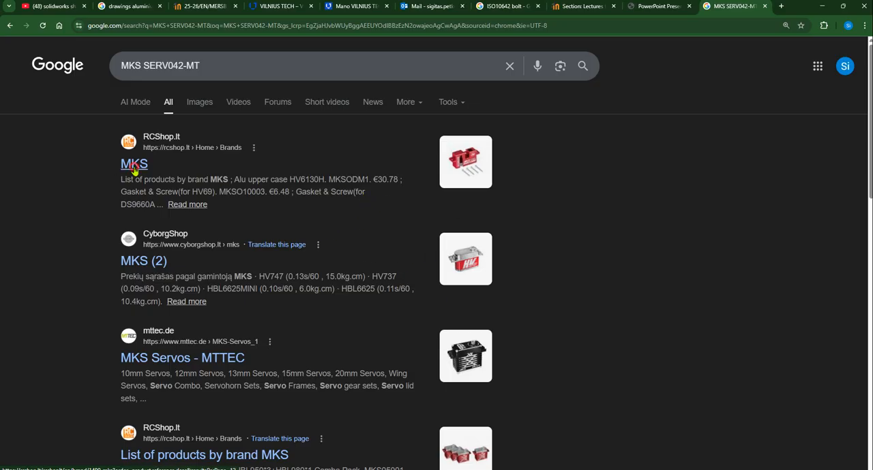
pyautogui.middleClick(136, 260)
pyautogui.scroll(-2, 263, 314)
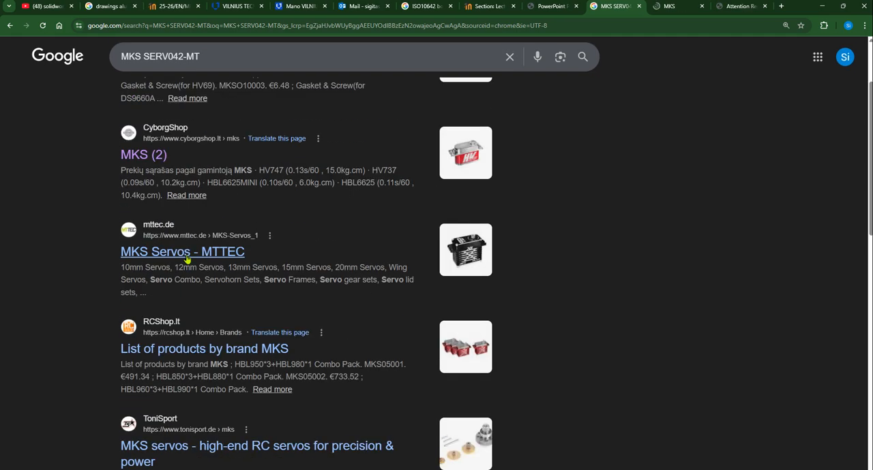
pyautogui.scroll(-1, 327, 239)
pyautogui.middleClick(286, 239)
pyautogui.scroll(-5, 375, 238)
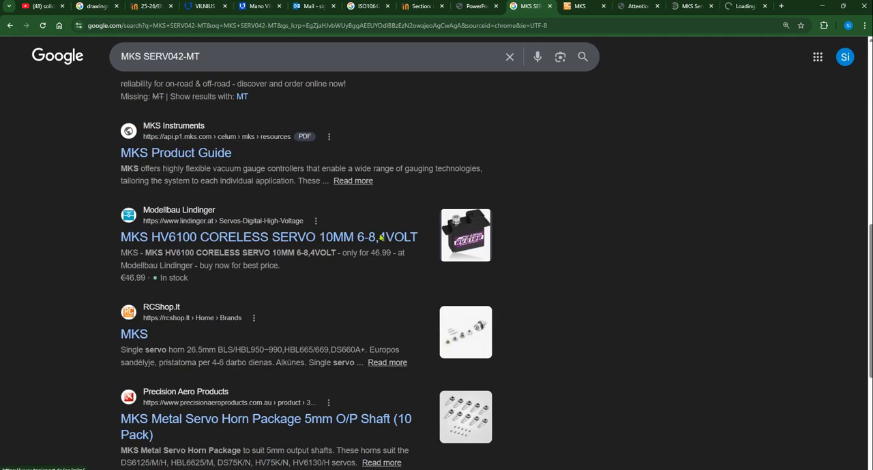
pyautogui.scroll(-2, 377, 234)
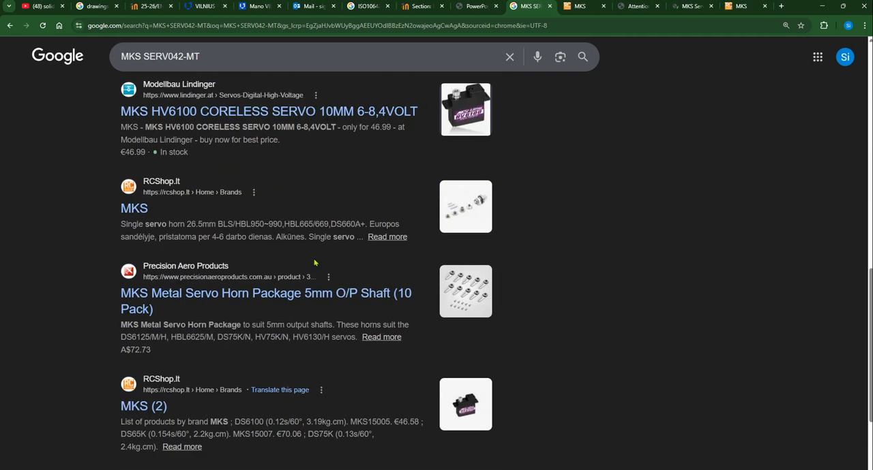
pyautogui.middleClick(134, 206)
pyautogui.scroll(-3, 322, 222)
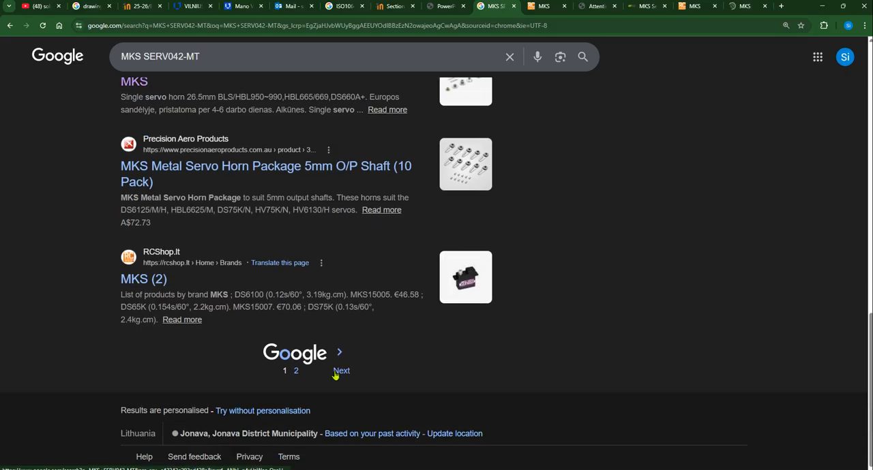
pyautogui.click(341, 369)
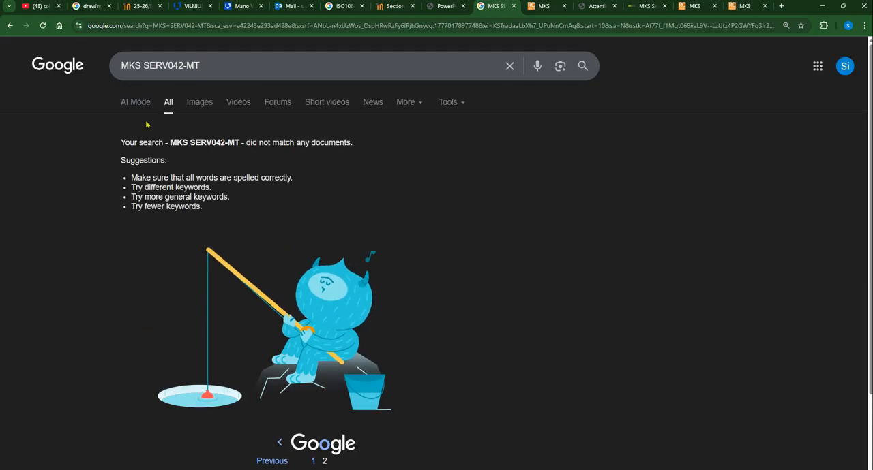
# Look through the RCShop list of MKS products for the motor model
pyautogui.hotkey('ctrl', 'Tab')
pyautogui.scroll(-1, 508, 269)
pyautogui.scroll(-2, 508, 270)
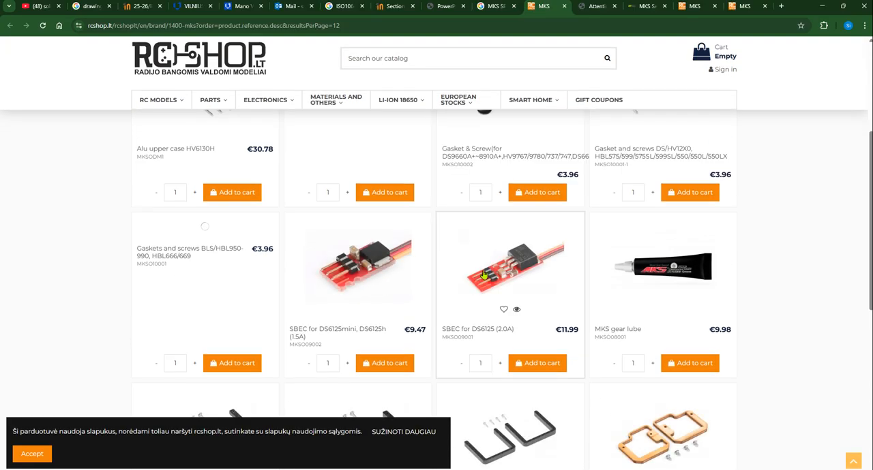
pyautogui.scroll(3, 476, 287)
pyautogui.scroll(-3, 478, 296)
pyautogui.scroll(-10, 746, 282)
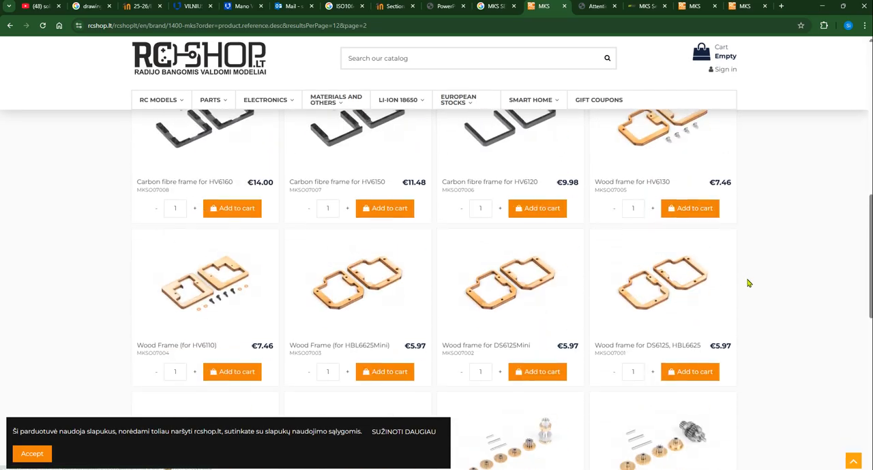
# Close the blocked cyborgshop.lt page and look through MTTEC's MKS Servos catalogue for the motor, accepting all cookies
pyautogui.click(594, 7)
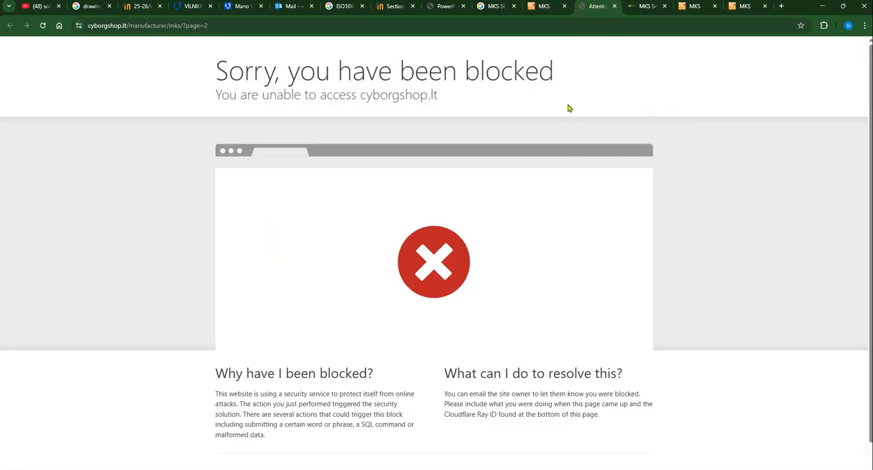
pyautogui.click(615, 6)
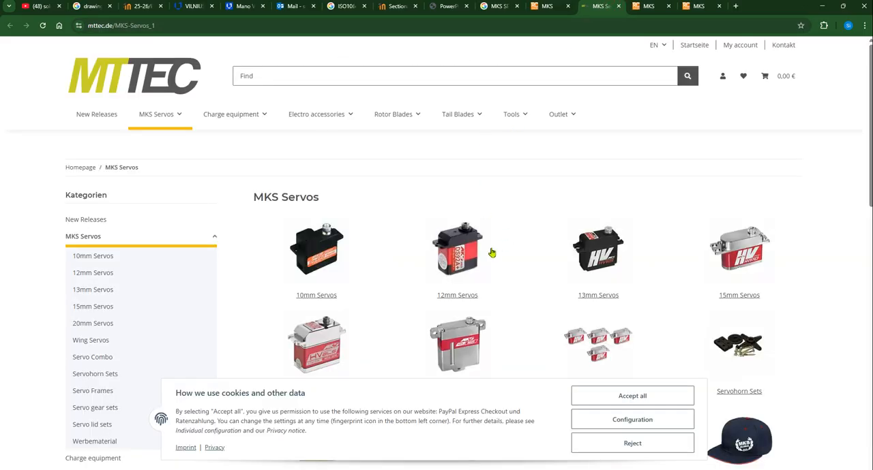
pyautogui.scroll(-5, 678, 268)
pyautogui.scroll(-2, 693, 261)
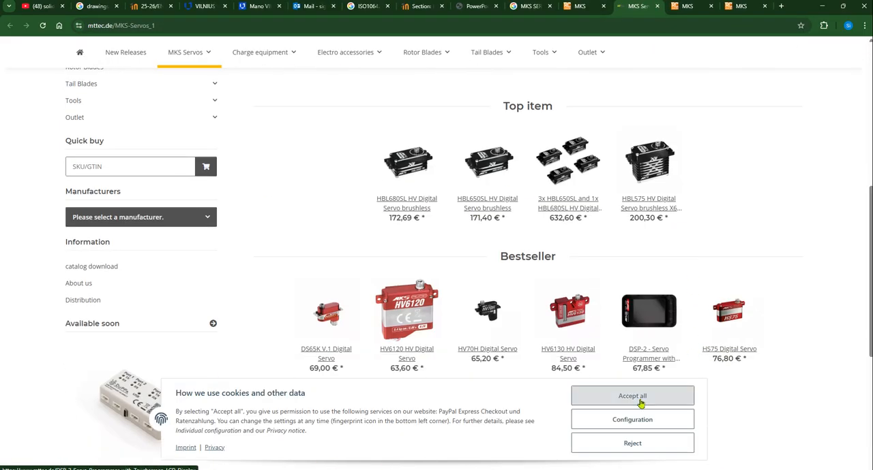
pyautogui.click(638, 395)
pyautogui.scroll(-3, 688, 267)
pyautogui.scroll(5, 688, 279)
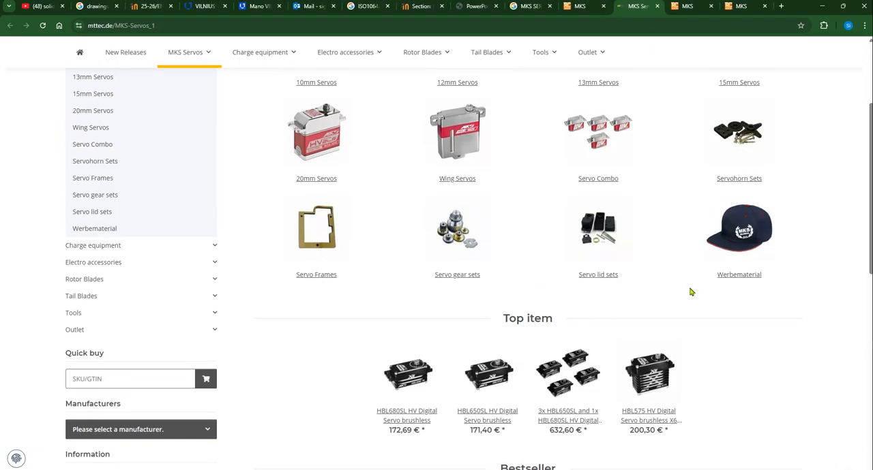
pyautogui.scroll(2, 690, 294)
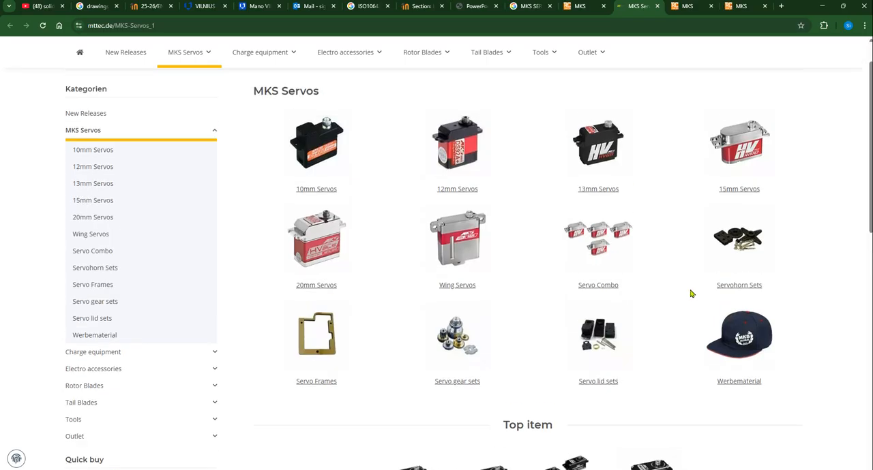
# Look through the two remaining RCShop lists of MKS products for the motor model
pyautogui.click(685, 6)
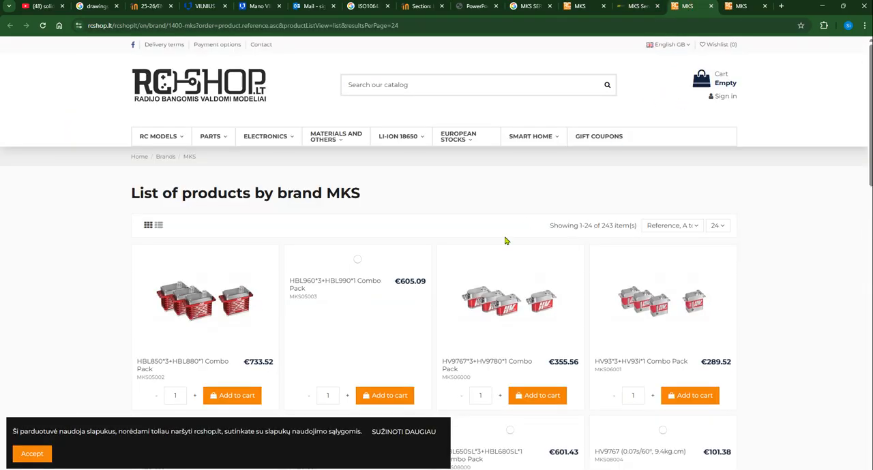
pyautogui.scroll(-3, 691, 256)
pyautogui.scroll(-3, 709, 262)
pyautogui.scroll(-3, 743, 271)
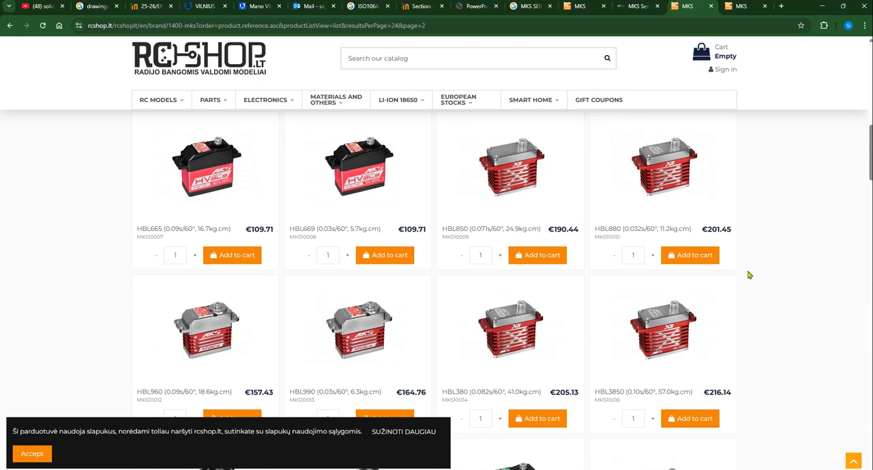
pyautogui.scroll(-4, 748, 275)
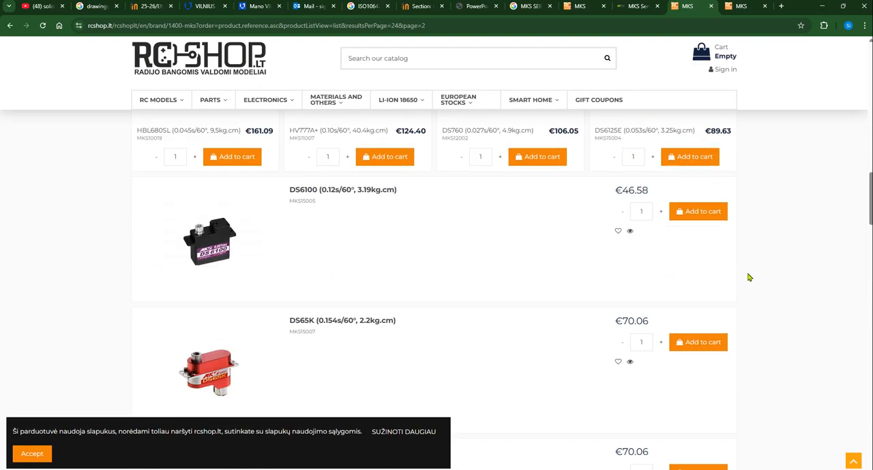
pyautogui.scroll(10, 748, 275)
pyautogui.click(744, 7)
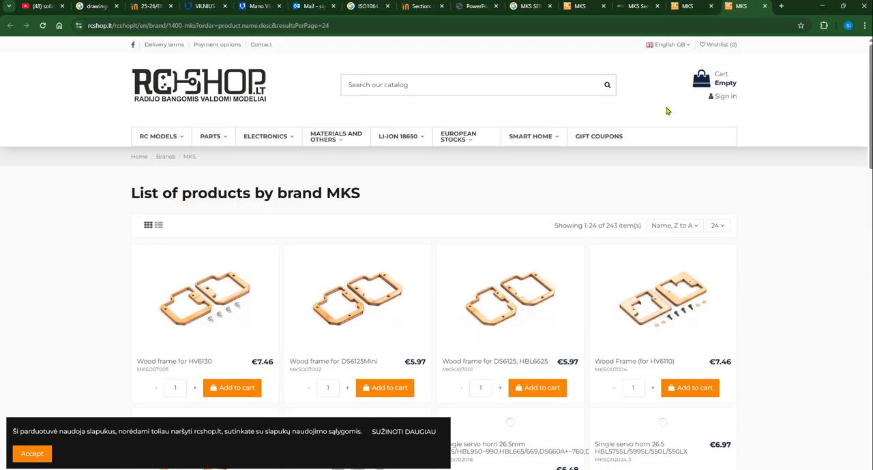
pyautogui.scroll(-5, 634, 309)
pyautogui.scroll(-10, 744, 307)
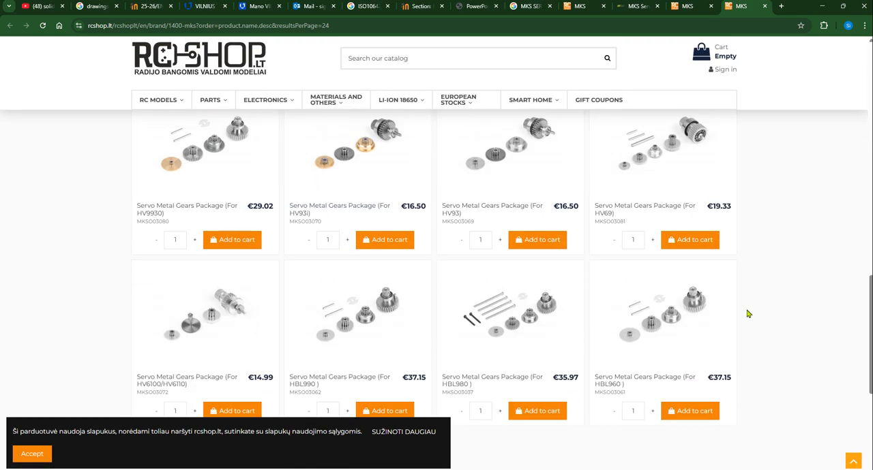
pyautogui.scroll(-10, 751, 315)
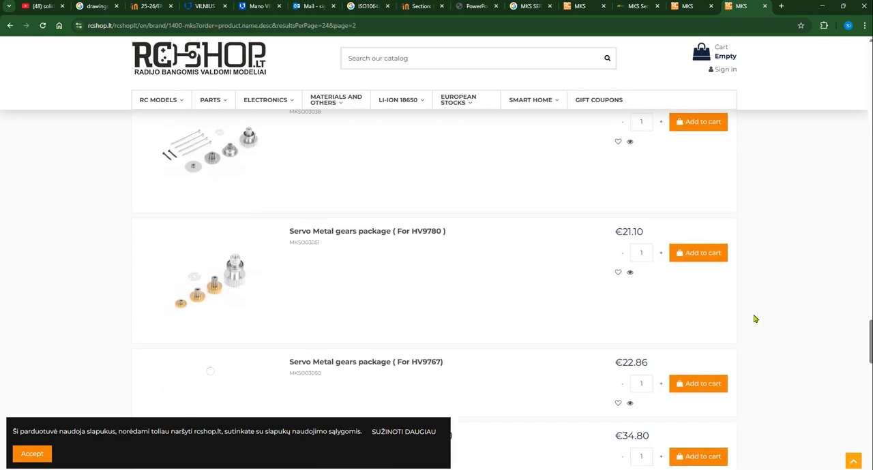
pyautogui.scroll(-10, 755, 321)
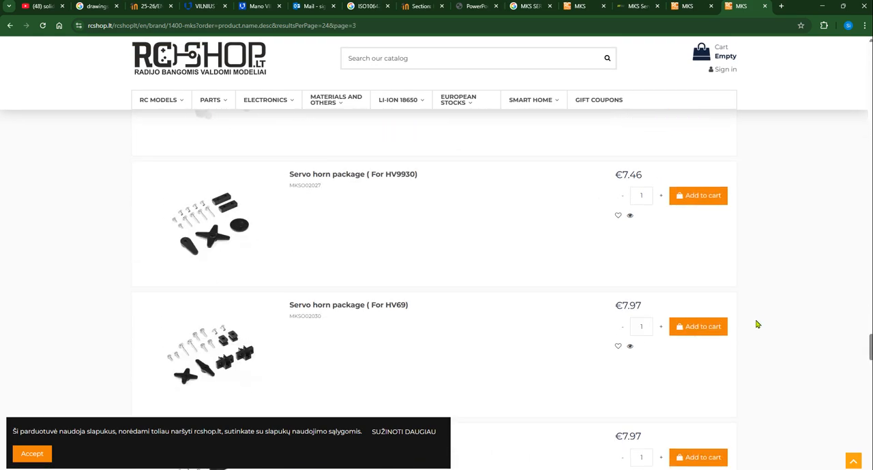
pyautogui.scroll(-5, 765, 316)
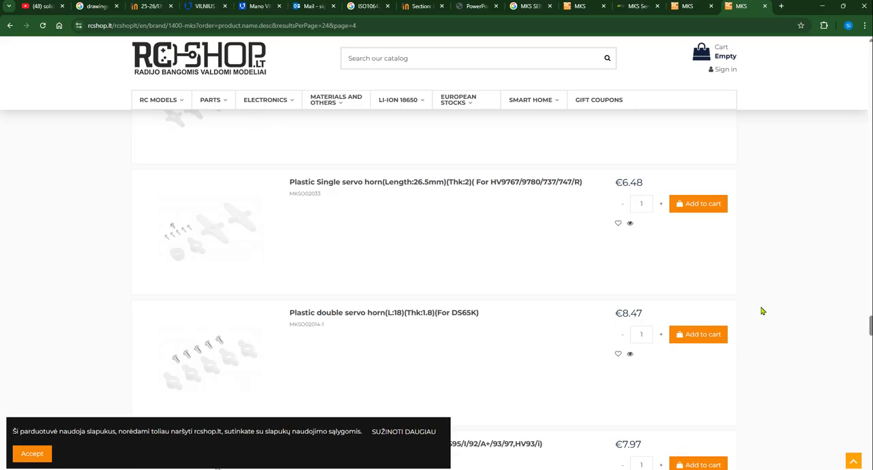
# Switch to SOLIDWORKS, change the 01_Motor_01_01 row's description to "MKS SERV042C-MT" and copy that text
pyautogui.hotkey('alt', 'Tab')
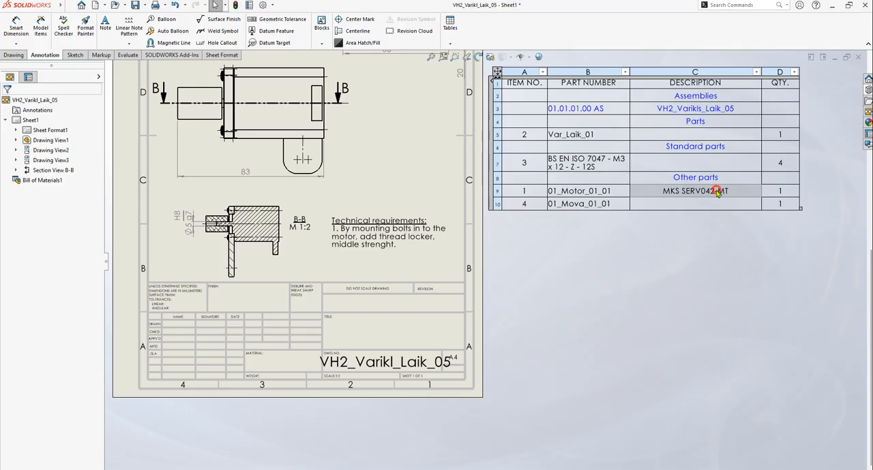
pyautogui.doubleClick(716, 194)
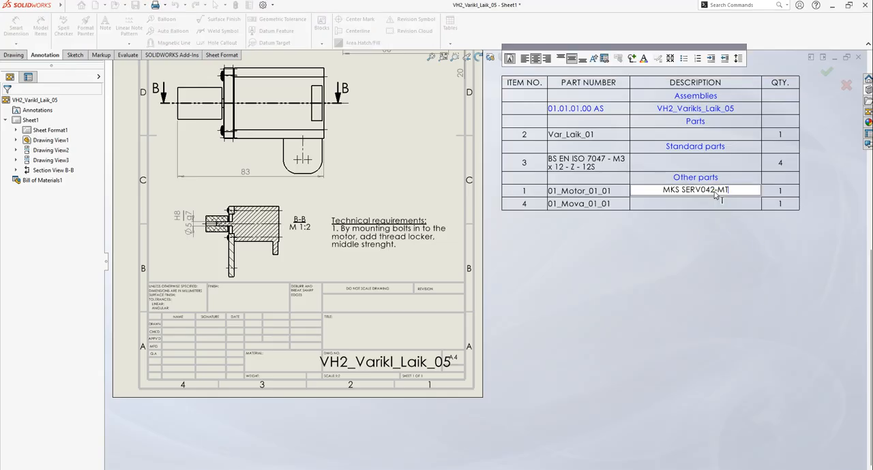
pyautogui.press('Left')
pyautogui.press('Left')
pyautogui.press('Left')
pyautogui.write('C')
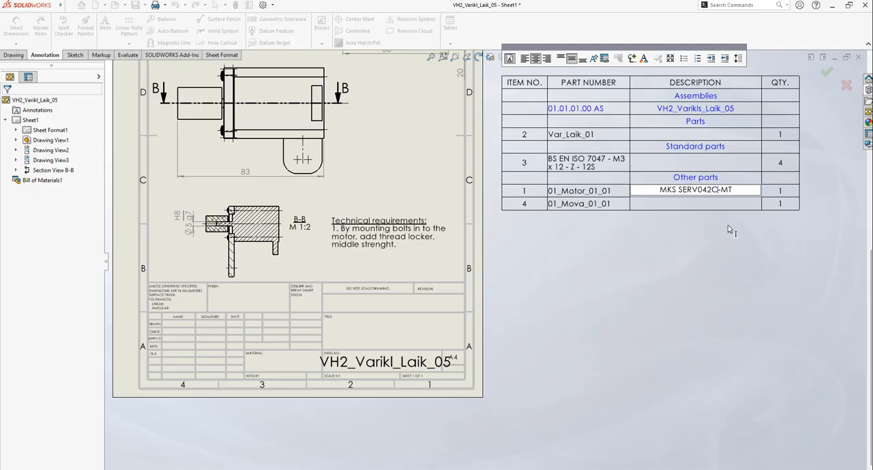
pyautogui.hotkey('ctrl', 'a')
pyautogui.hotkey('ctrl', 'c')
pyautogui.click(695, 271)
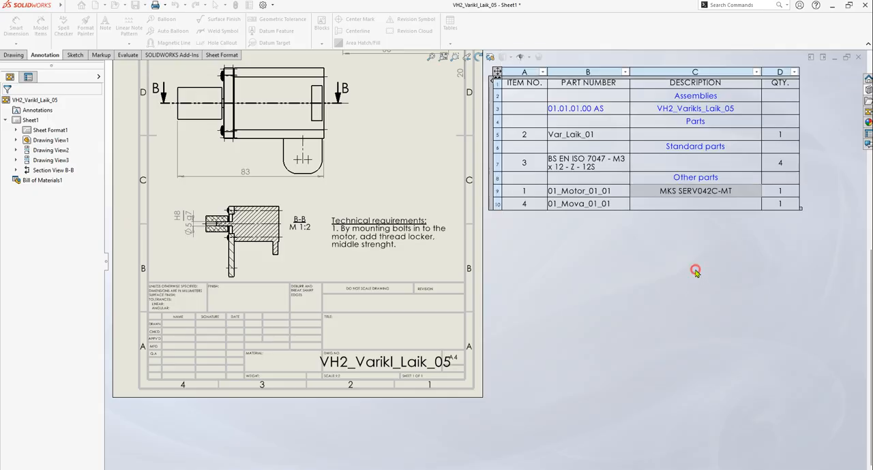
# Switch to Chrome, close the shop pages and search Google for "MKS SERV042C-MT"
pyautogui.hotkey('alt', 'Tab')
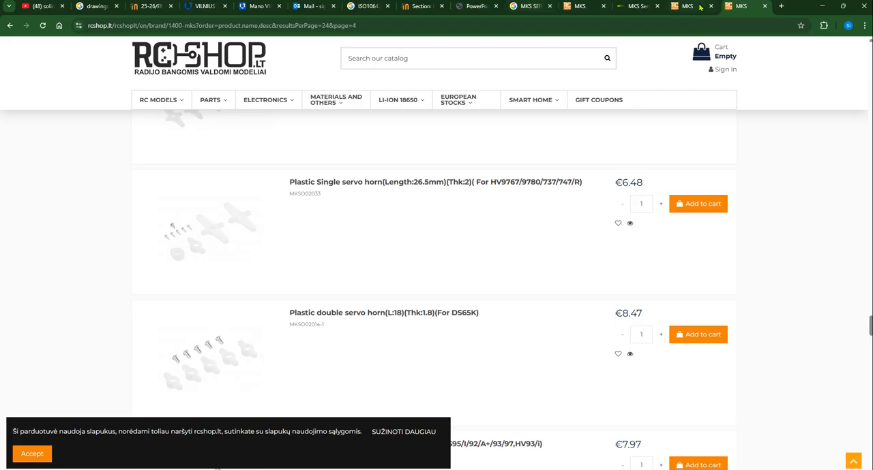
pyautogui.hotkey('ctrl', 'w')
pyautogui.hotkey('ctrl', 'w')
pyautogui.hotkey('ctrl', 'w')
pyautogui.hotkey('ctrl', 'w')
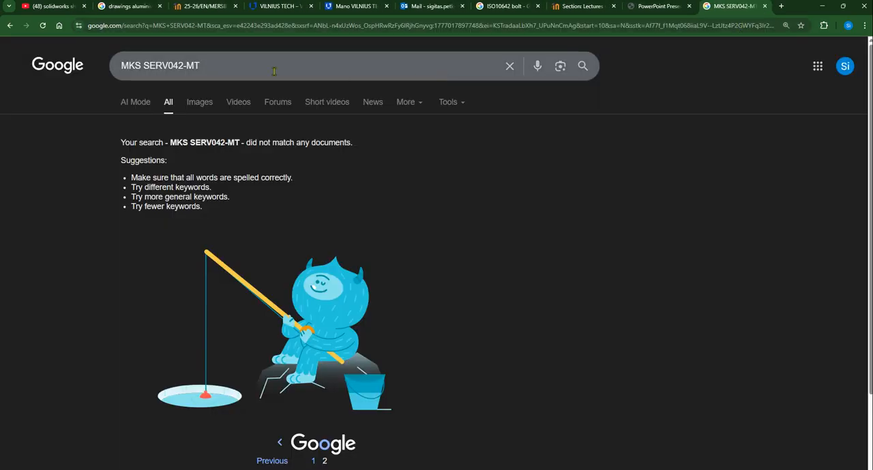
pyautogui.moveTo(208, 71); pyautogui.dragTo(60, 71)
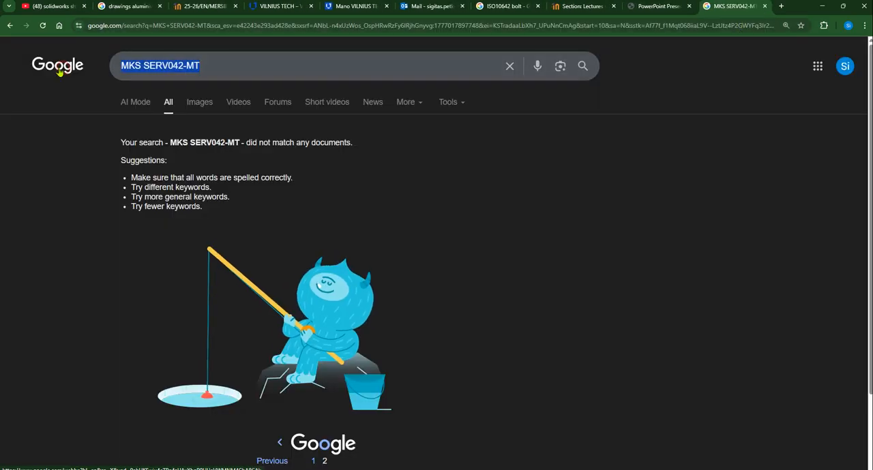
pyautogui.hotkey('ctrl', 'v')
pyautogui.press('Return')
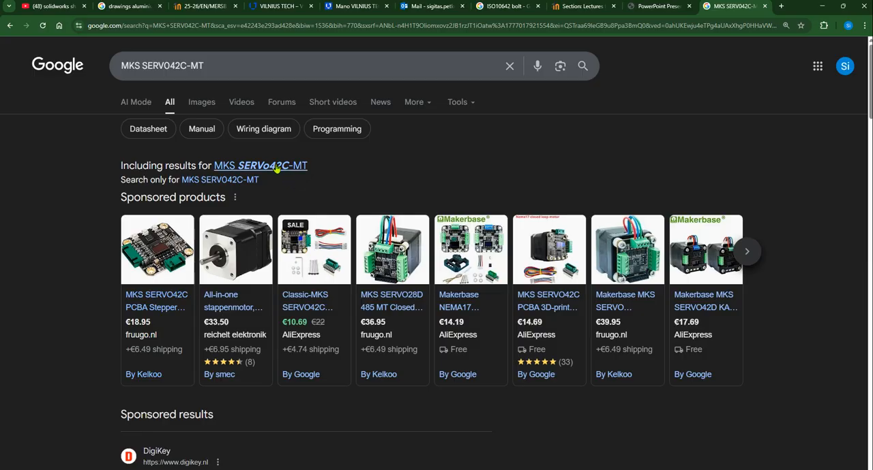
# Correct the zero to a letter O in the search text and search for "MKS SERVO42C-MT"
pyautogui.click(162, 65)
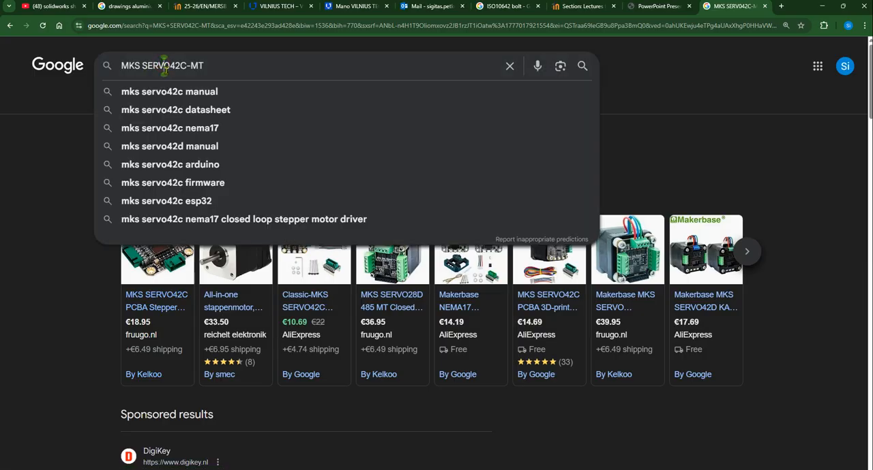
pyautogui.click(816, 170)
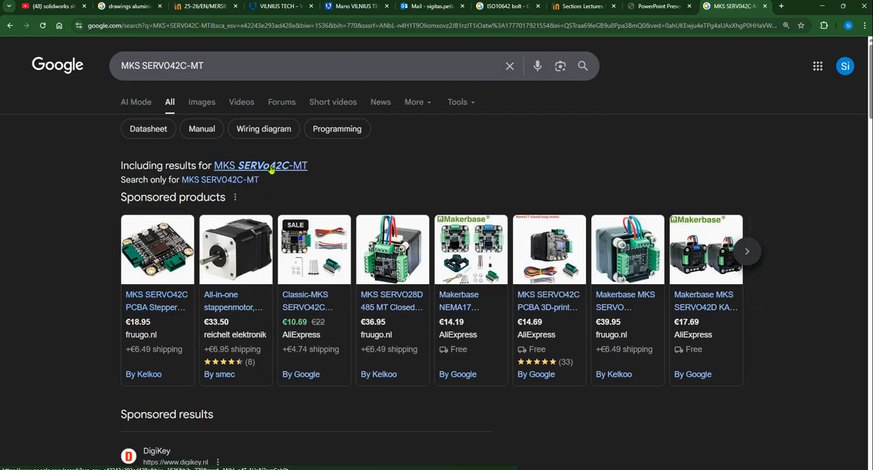
pyautogui.click(167, 65)
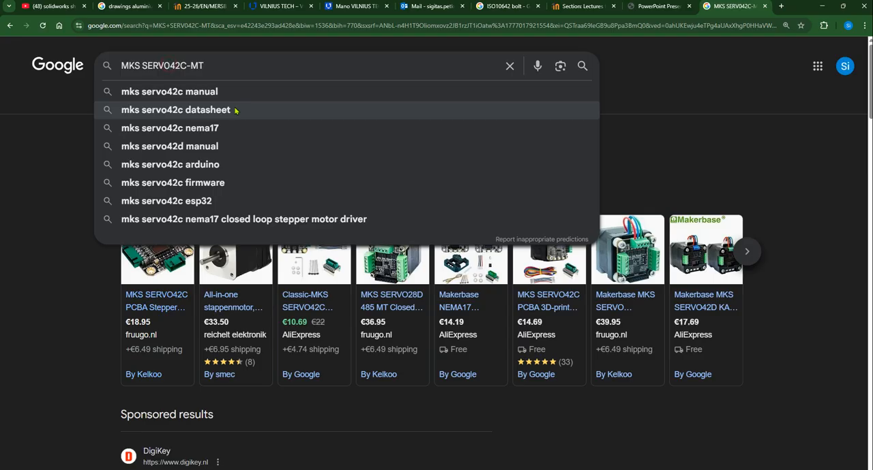
pyautogui.press('BackSpace')
pyautogui.write('O')
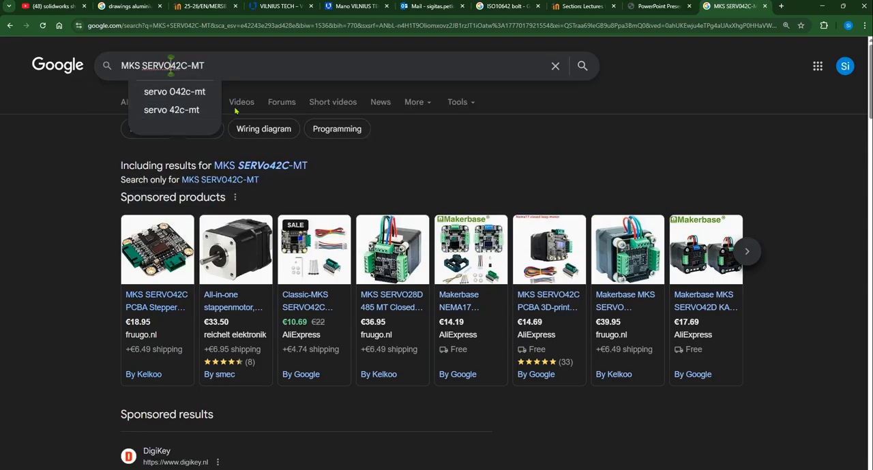
pyautogui.press('Return')
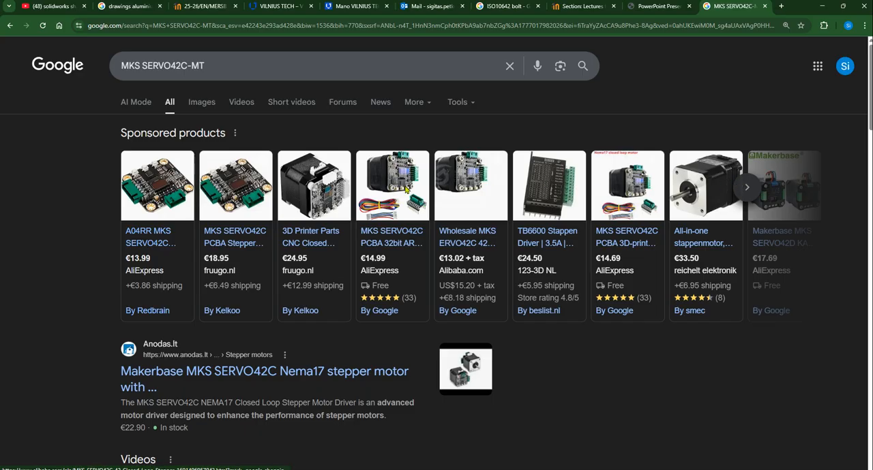
# Look over the search results for the motor and select the query text "MKS SERVO42C-MT"
pyautogui.moveTo(239, 243)
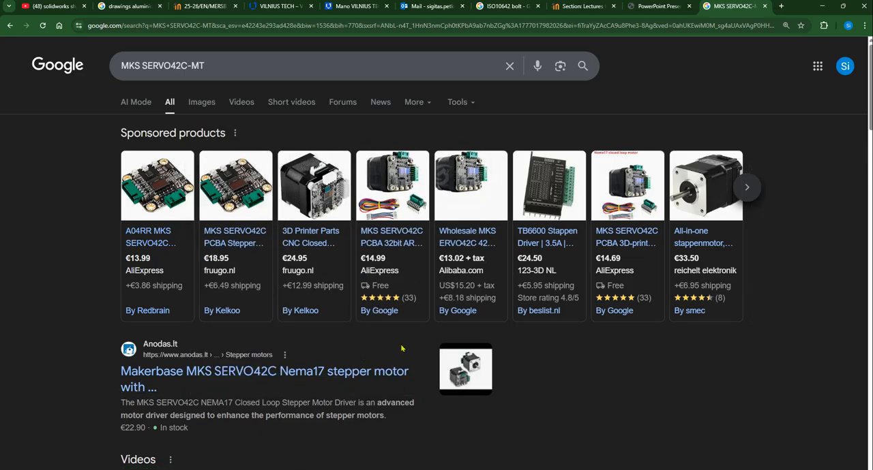
pyautogui.moveTo(299, 241)
pyautogui.moveTo(211, 65); pyautogui.dragTo(85, 65)
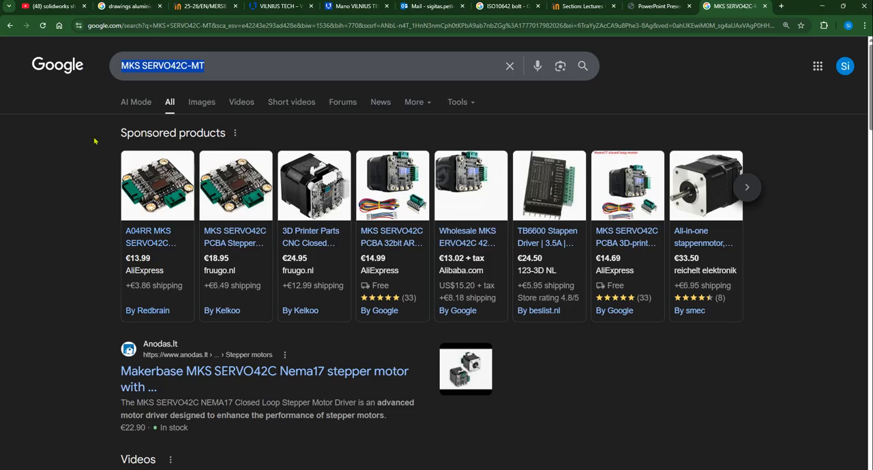
pyautogui.scroll(-4, 102, 178)
pyautogui.scroll(4, 115, 218)
pyautogui.hotkey('alt', 'Tab')
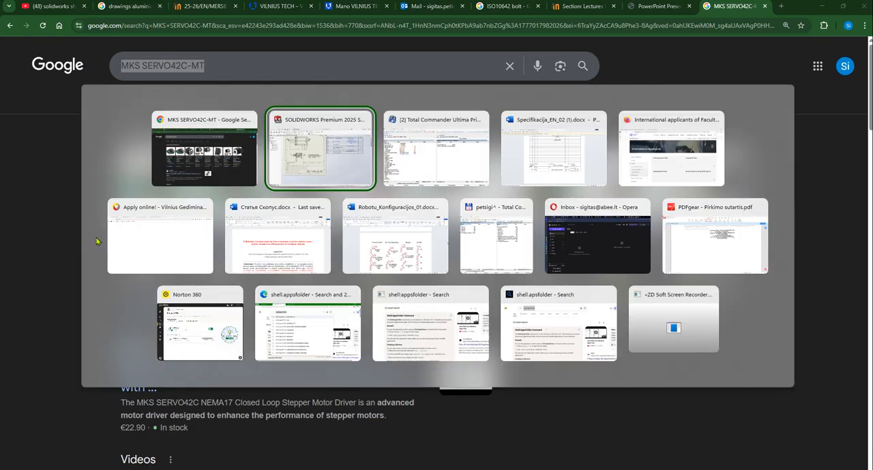
pyautogui.hotkey('alt', 'Tab')
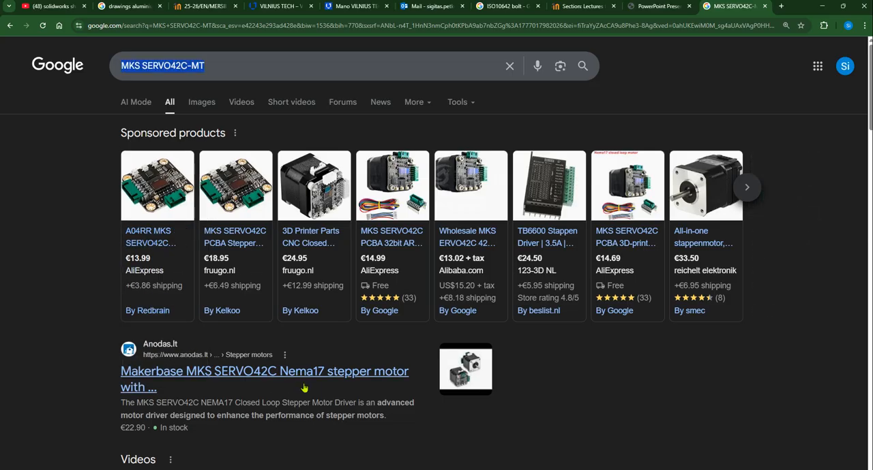
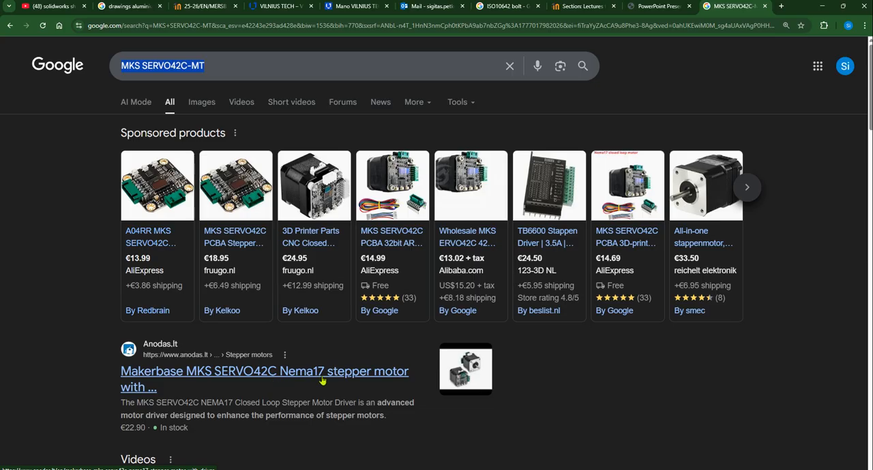
# Open the sponsored listings for the 3D printer closed-loop stepper motor and three MKS SERVO42C offers in separate tabs
pyautogui.moveTo(368, 392)
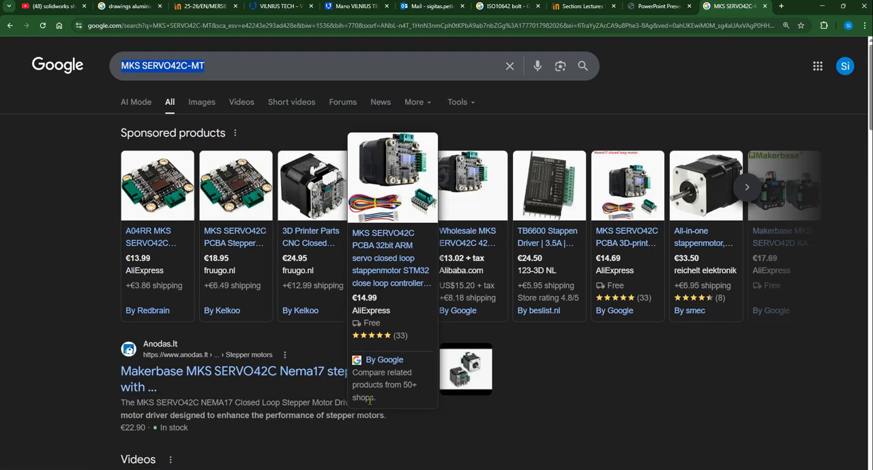
pyautogui.middleClick(315, 237)
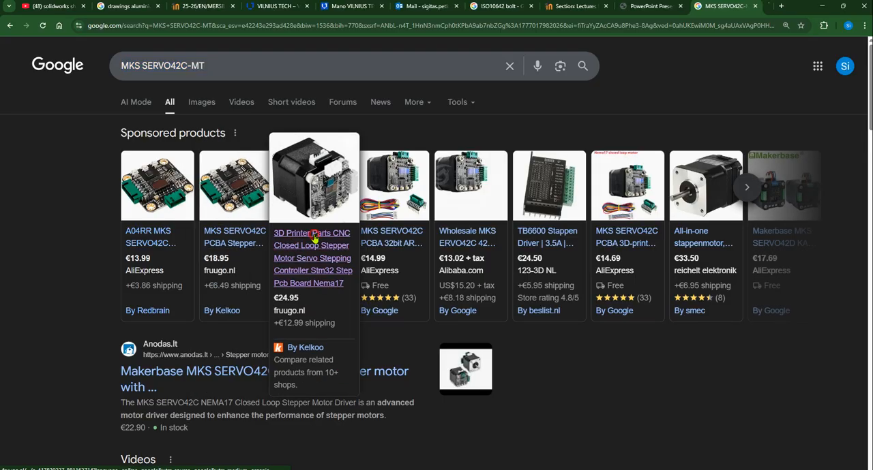
pyautogui.middleClick(385, 235)
pyautogui.middleClick(478, 235)
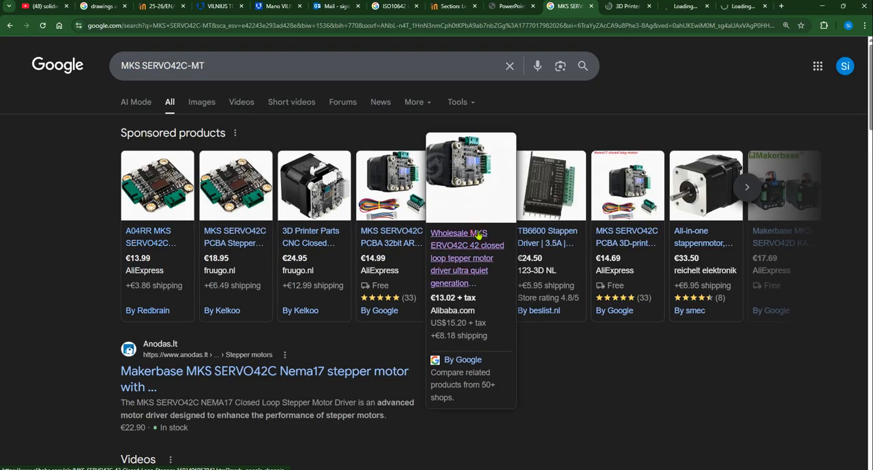
pyautogui.middleClick(619, 235)
# Go to the Fruugo listing, accept all cookies and read the product description for the motor's type designation
pyautogui.click(583, 6)
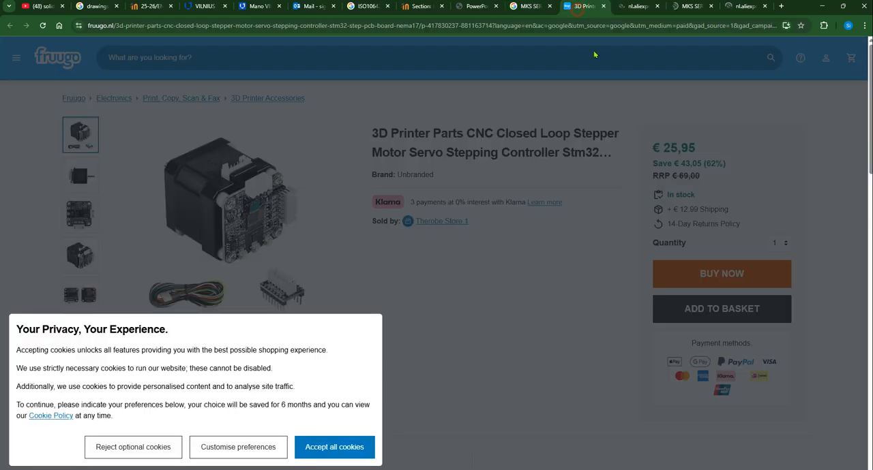
pyautogui.click(321, 450)
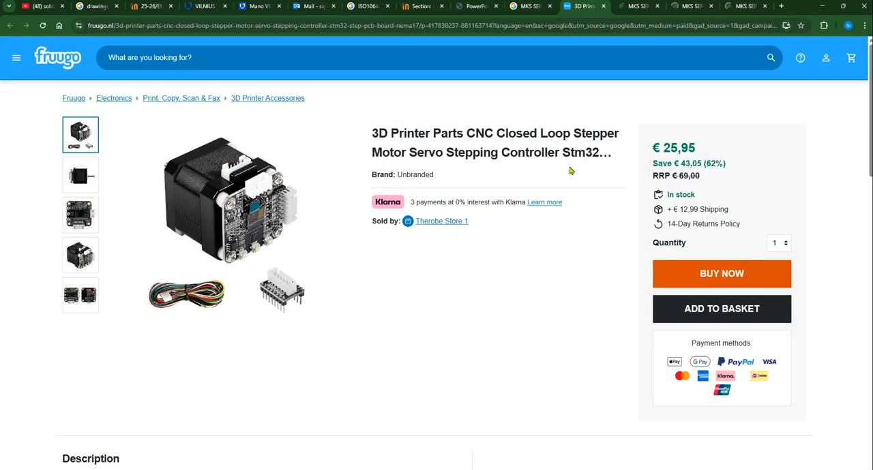
pyautogui.scroll(-7, 304, 327)
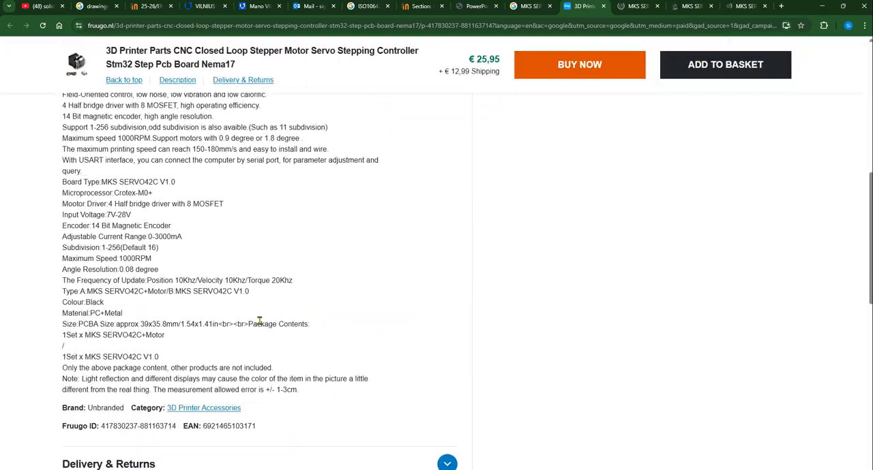
pyautogui.keyDown('ctrl'); pyautogui.scroll(2, 157, 253); pyautogui.keyUp('ctrl')
pyautogui.keyDown('ctrl'); pyautogui.scroll(-1, 163, 273); pyautogui.keyUp('ctrl')
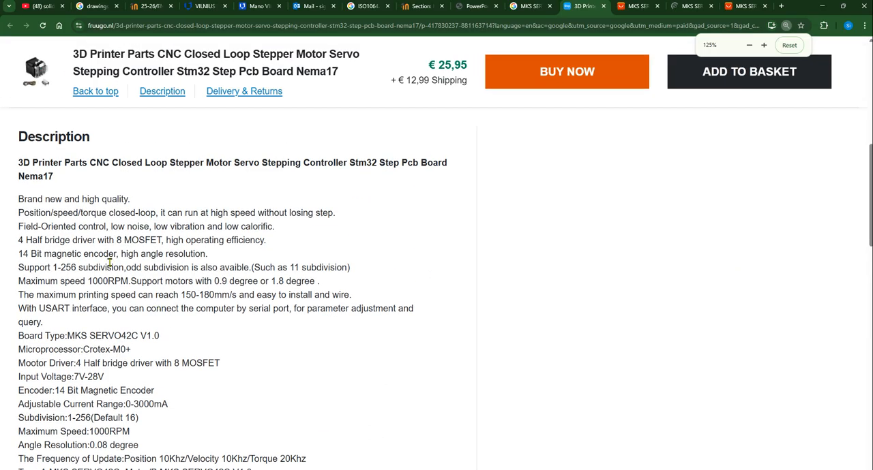
pyautogui.keyDown('ctrl'); pyautogui.scroll(1, 156, 232); pyautogui.keyUp('ctrl')
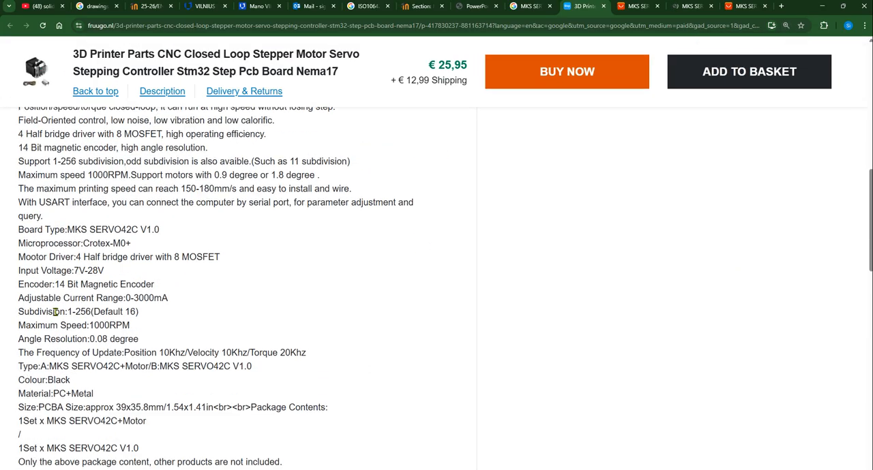
pyautogui.moveTo(103, 369); pyautogui.dragTo(160, 369)
pyautogui.scroll(-1, 295, 391)
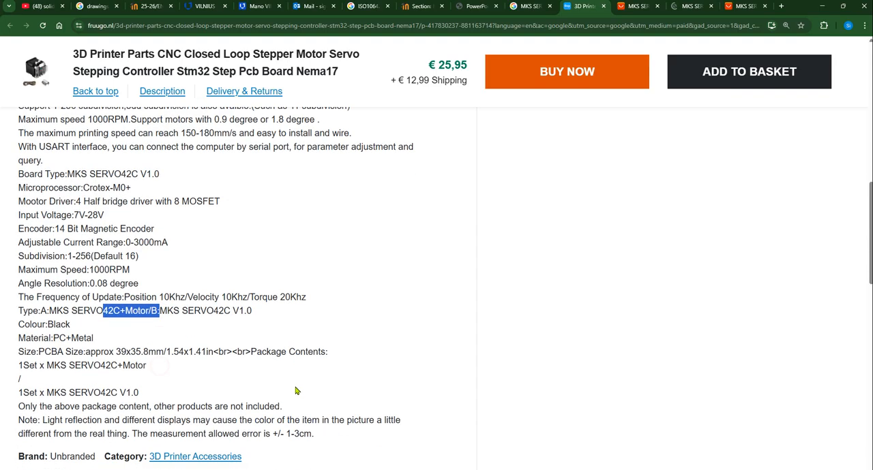
pyautogui.scroll(-3, 296, 391)
pyautogui.click(196, 207)
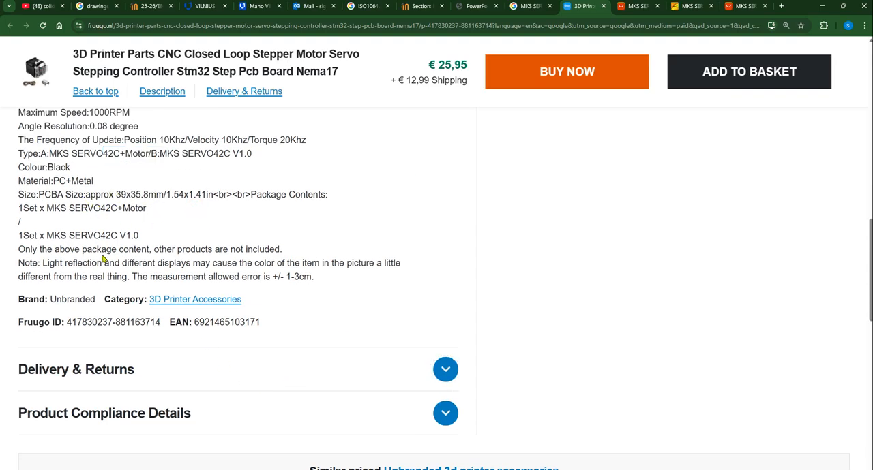
# Expand the Fruugo listing's product compliance details and check the manufacturer information
pyautogui.scroll(-4, 364, 275)
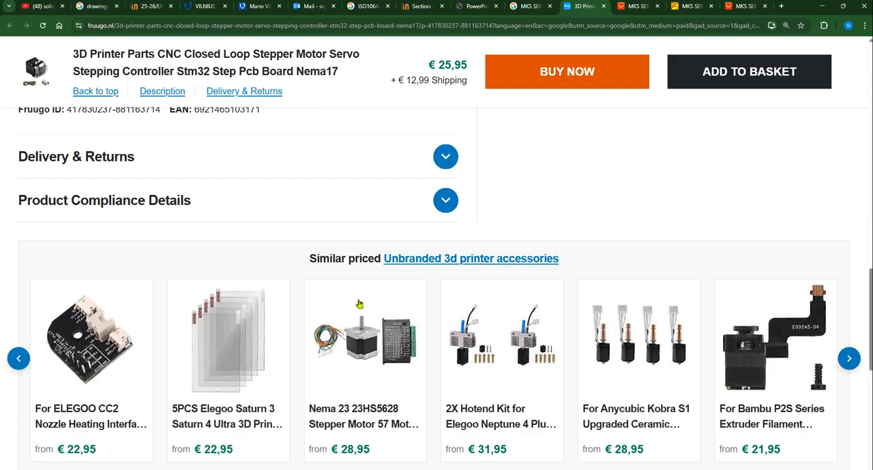
pyautogui.scroll(4, 345, 327)
pyautogui.scroll(-2, 318, 352)
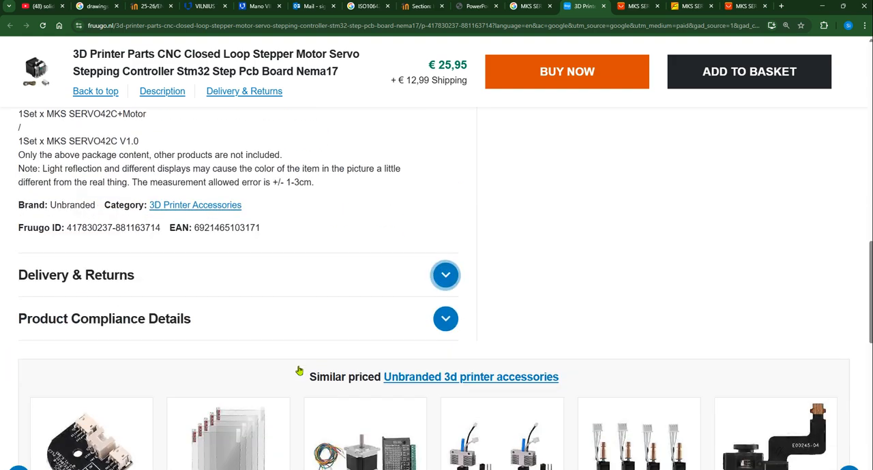
pyautogui.click(446, 307)
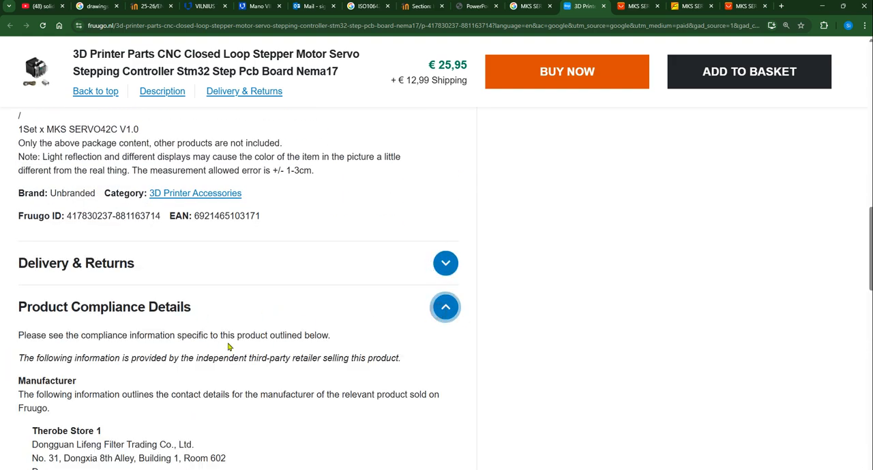
pyautogui.scroll(-5, 253, 343)
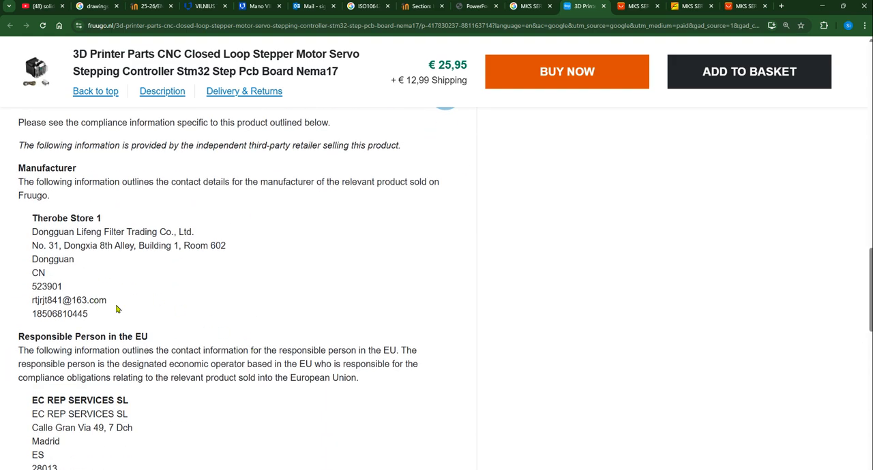
pyautogui.scroll(-3, 142, 323)
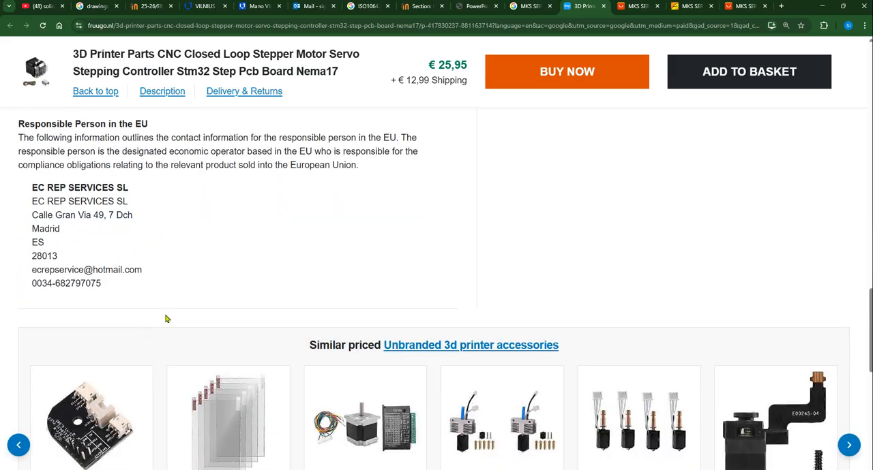
pyautogui.scroll(15, 334, 308)
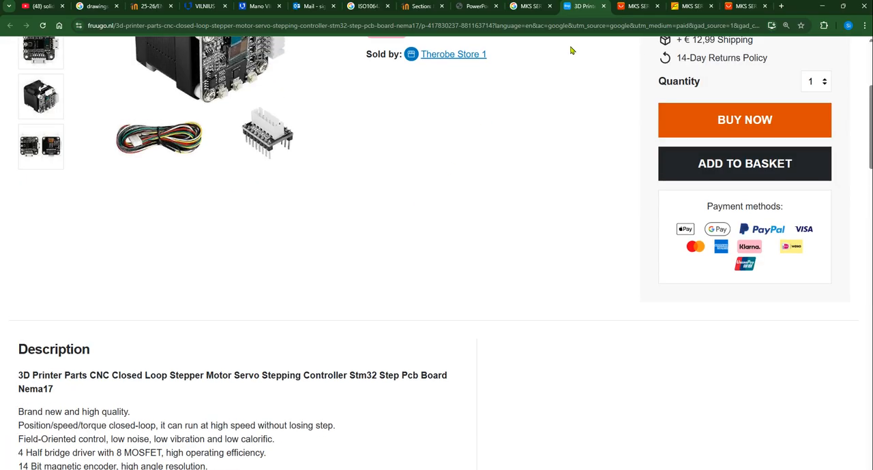
# Switch to the first AliExpress listing and choose the SERVO42C Motor variant
pyautogui.click(638, 6)
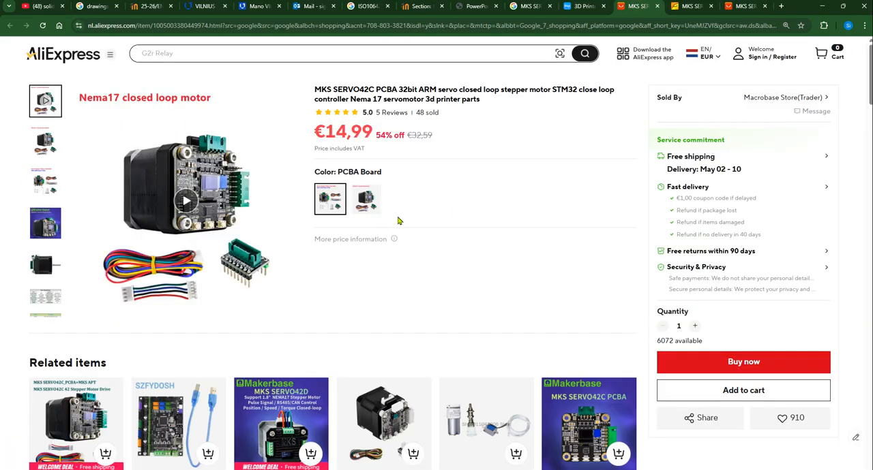
pyautogui.click(331, 201)
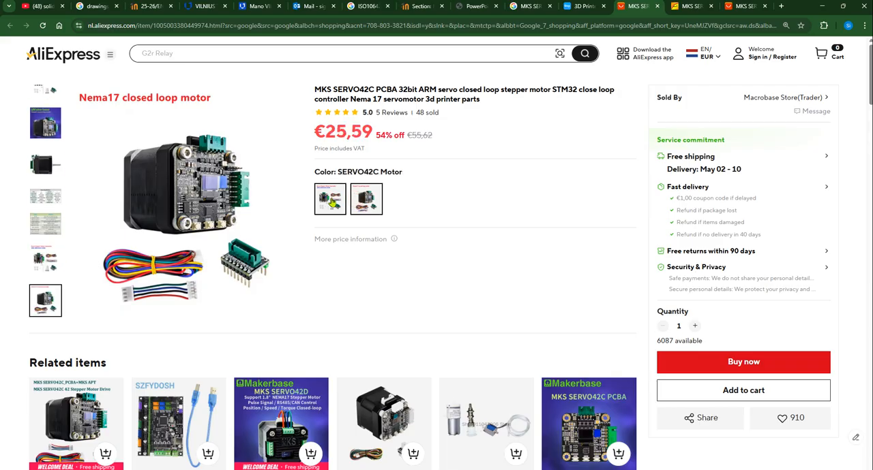
pyautogui.click(332, 203)
pyautogui.click(367, 198)
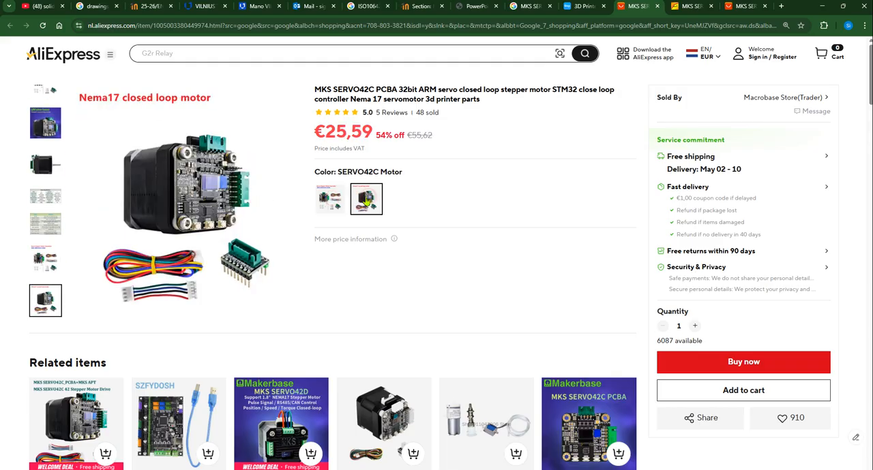
# Show the complete specifications table of the AliExpress listing to check the model number and type
pyautogui.scroll(-2, 458, 214)
pyautogui.scroll(-15, 457, 214)
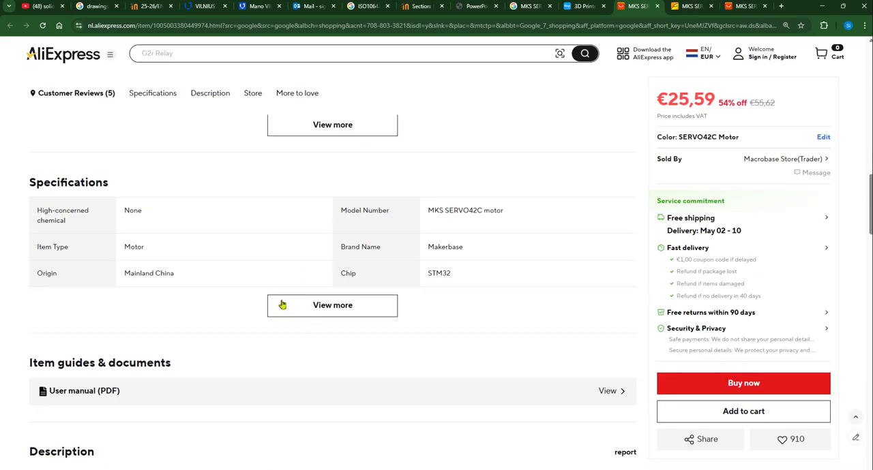
pyautogui.click(321, 301)
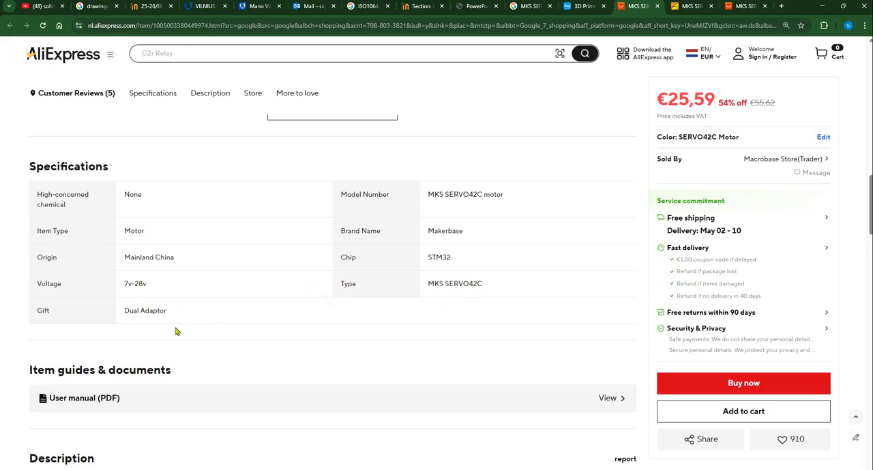
# Expand the full item description and examine its shipping list for the MKS SERVO42C contents
pyautogui.scroll(-3, 183, 332)
pyautogui.scroll(-8, 302, 278)
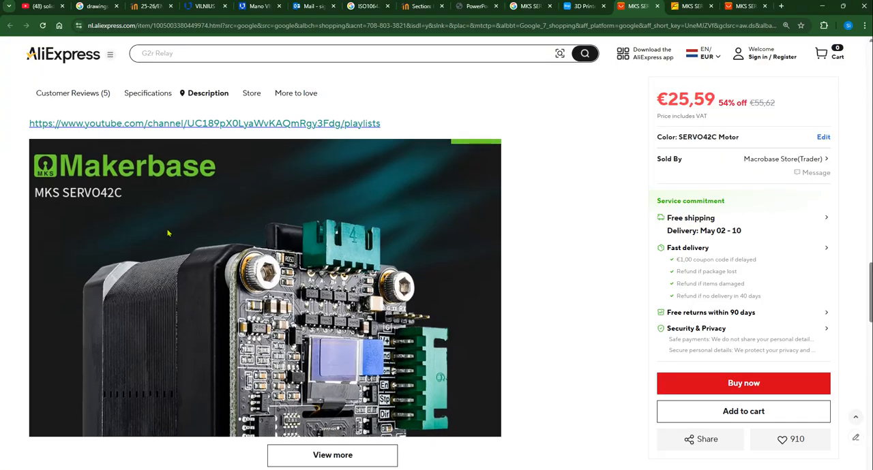
pyautogui.scroll(-2, 372, 283)
pyautogui.scroll(-3, 372, 283)
pyautogui.click(330, 139)
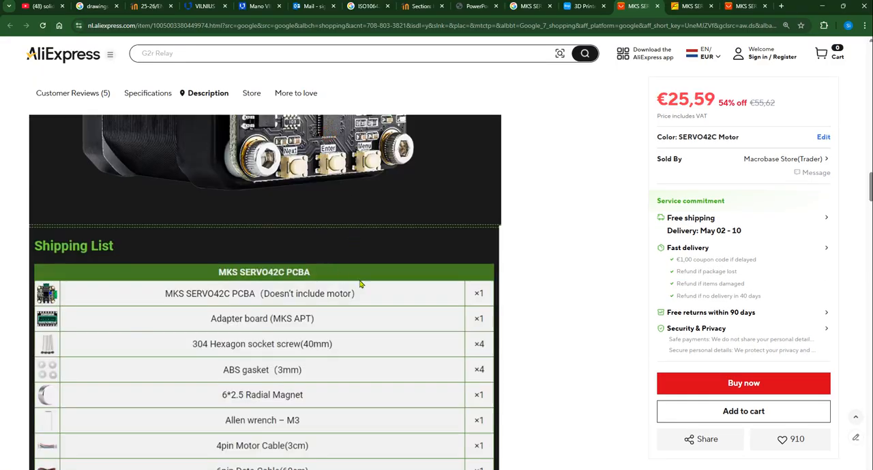
pyautogui.scroll(-2, 276, 220)
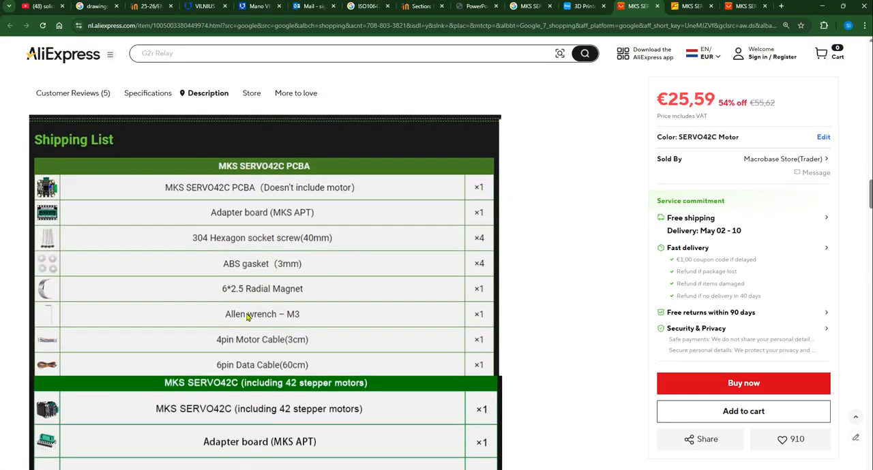
pyautogui.moveTo(233, 363); pyautogui.dragTo(273, 364)
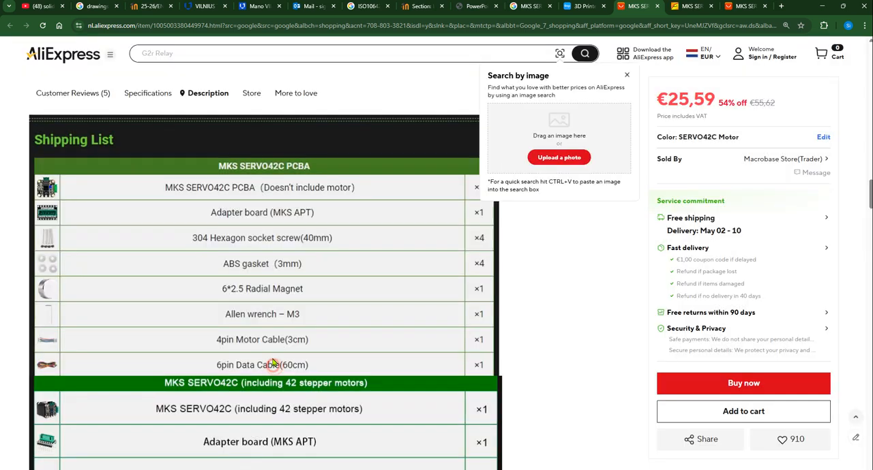
# Read the features, product parameters and model comparison table in the MKS SERVO42C description
pyautogui.scroll(-4, 287, 320)
pyautogui.scroll(-2, 266, 276)
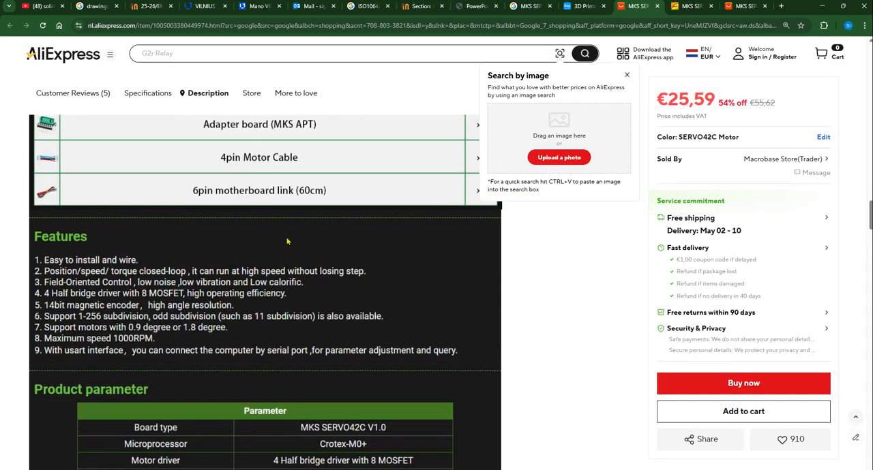
pyautogui.scroll(2, 291, 283)
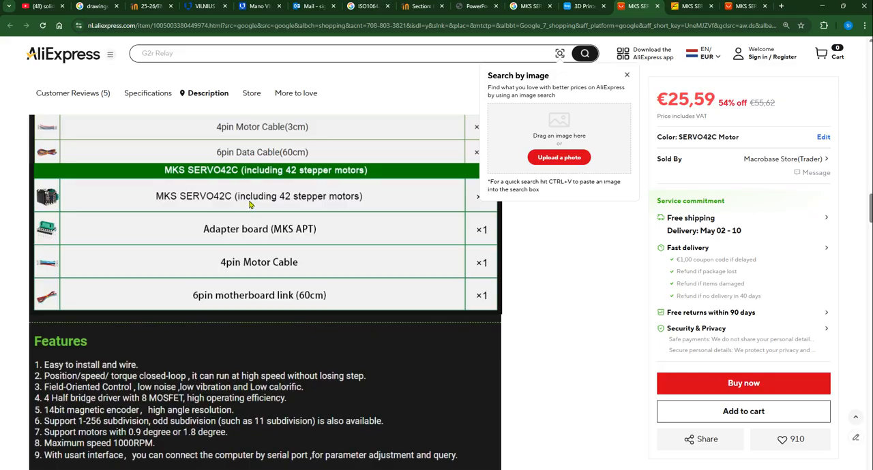
pyautogui.scroll(-4, 301, 313)
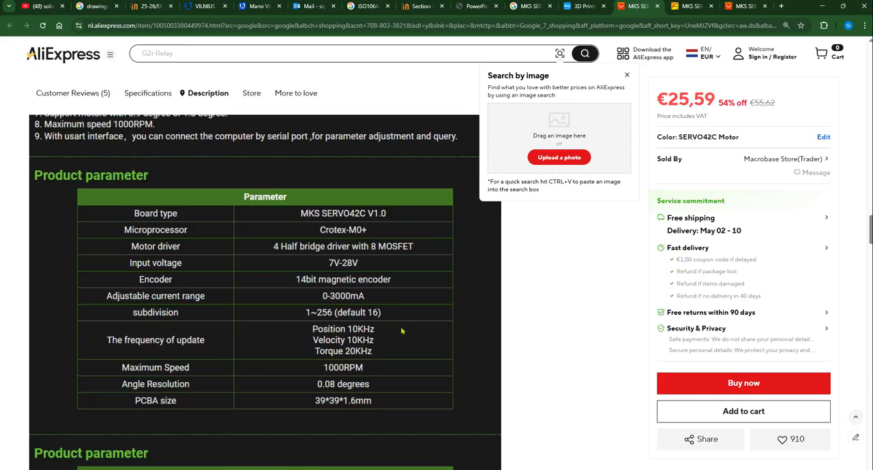
pyautogui.scroll(-4, 402, 331)
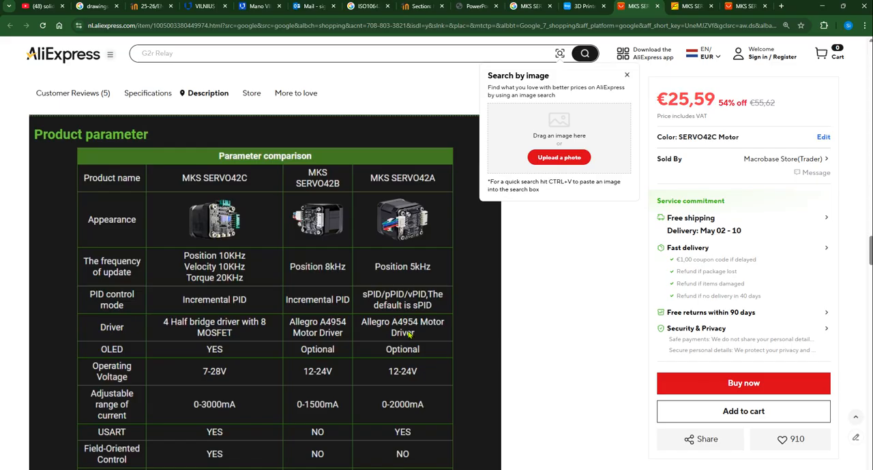
pyautogui.scroll(-2, 408, 334)
pyautogui.scroll(-2, 410, 334)
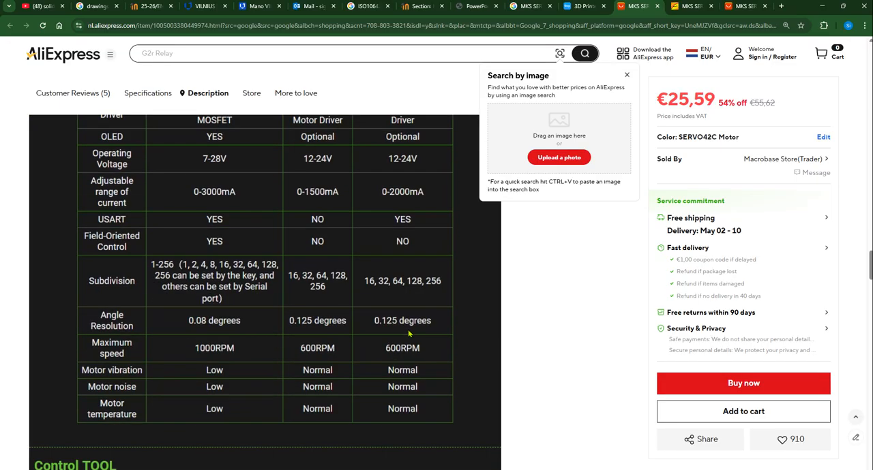
pyautogui.scroll(-6, 409, 334)
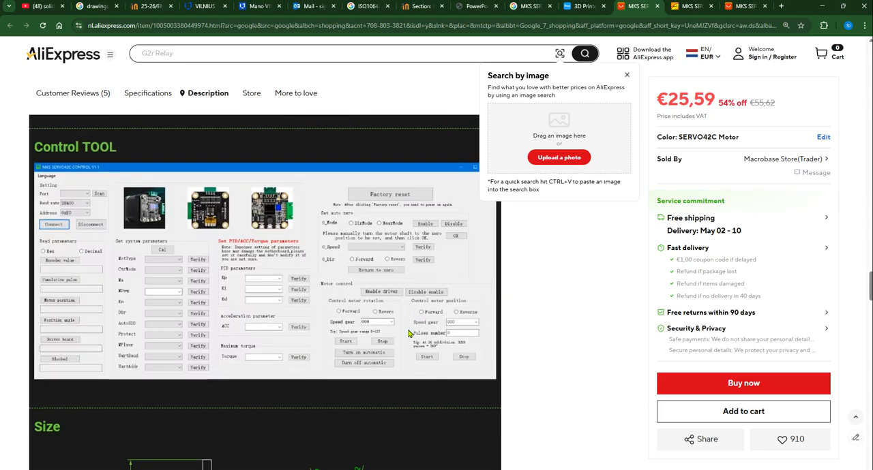
# Examine the motor's size drawing and the motor specification table further on in the description
pyautogui.scroll(-6, 408, 334)
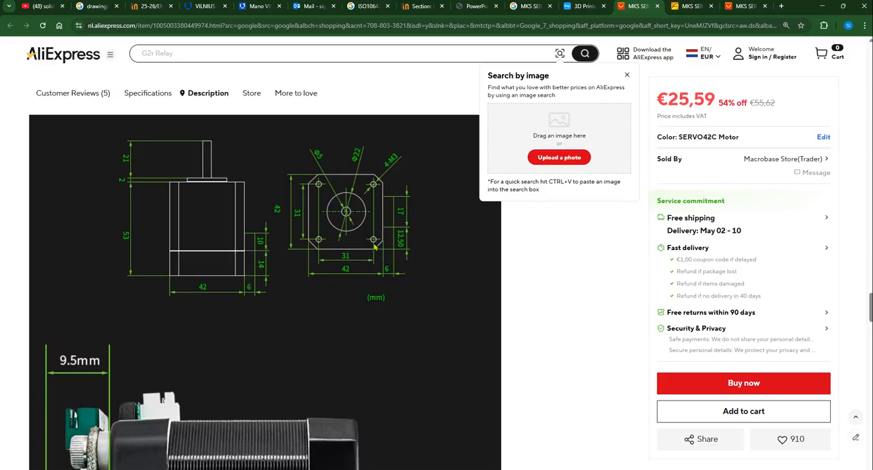
pyautogui.scroll(-1, 392, 311)
pyautogui.scroll(-7, 392, 311)
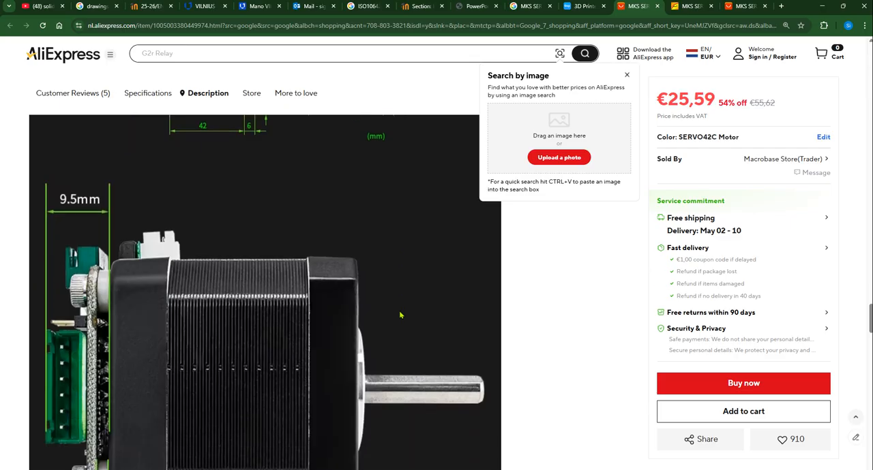
pyautogui.scroll(-2, 407, 317)
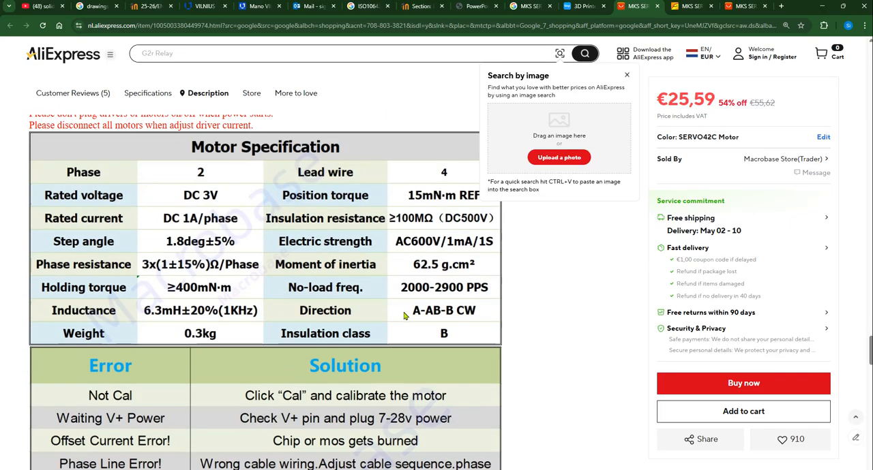
pyautogui.scroll(-1, 384, 291)
pyautogui.scroll(-2, 385, 293)
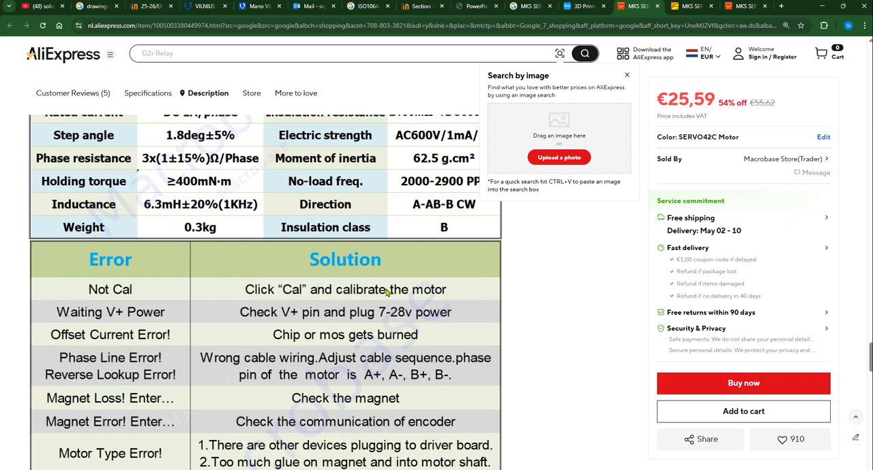
# Examine the remaining description of the AliExpress listing, including the error table, motor specification and side-view size drawing
pyautogui.scroll(-4, 389, 298)
pyautogui.scroll(-4, 392, 300)
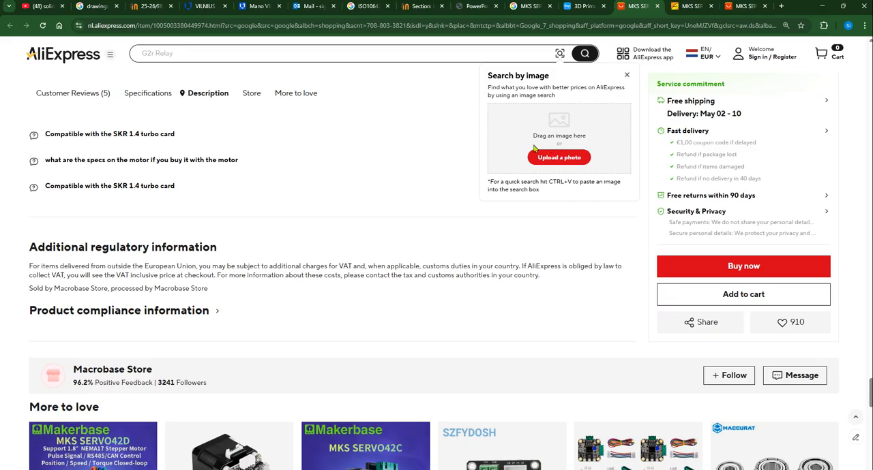
pyautogui.scroll(7, 423, 178)
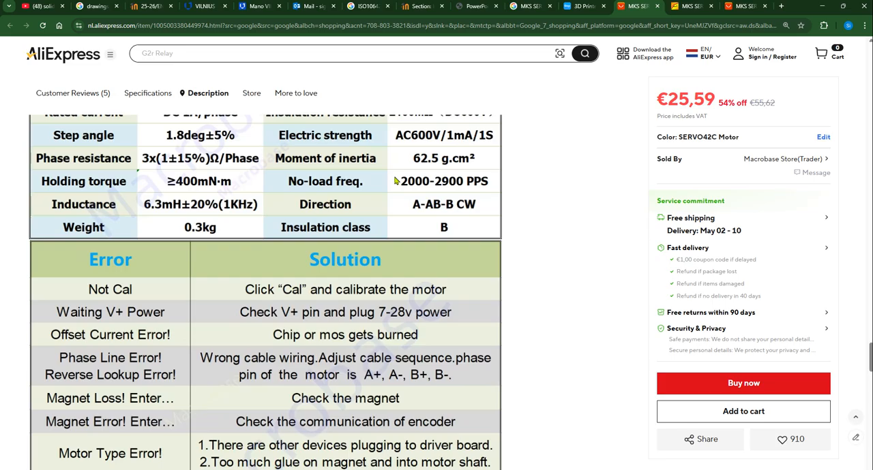
pyautogui.scroll(5, 504, 199)
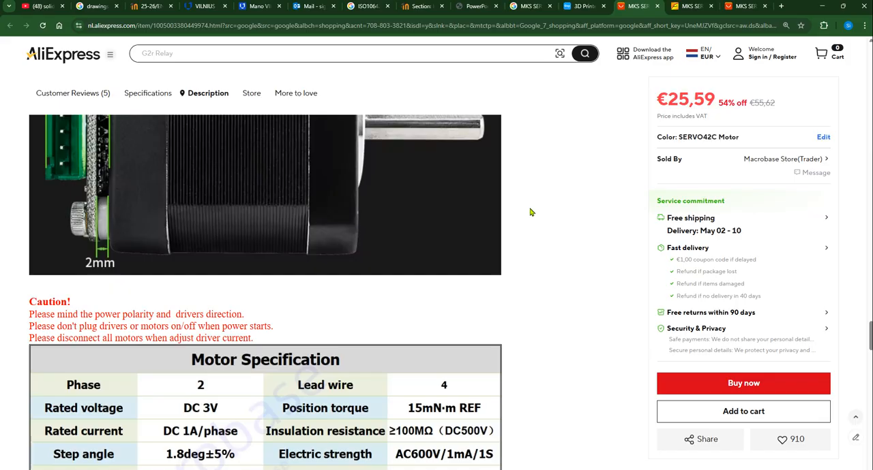
pyautogui.scroll(-10, 520, 210)
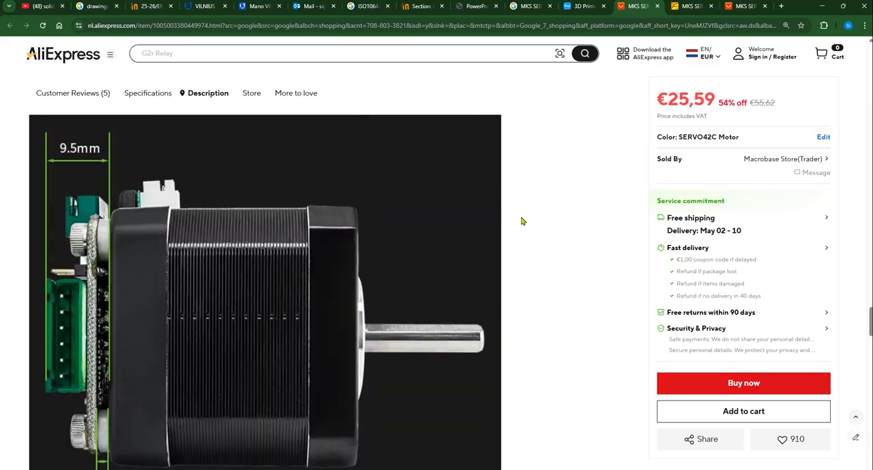
# Return to the listing's product title and highlight the motor size designation "Nema 17" in it
pyautogui.scroll(5, 345, 323)
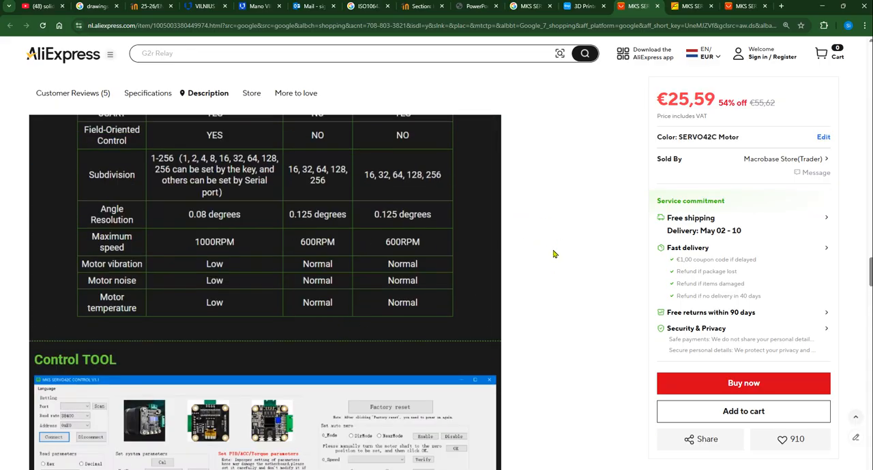
pyautogui.scroll(5, 389, 244)
pyautogui.scroll(15, 389, 243)
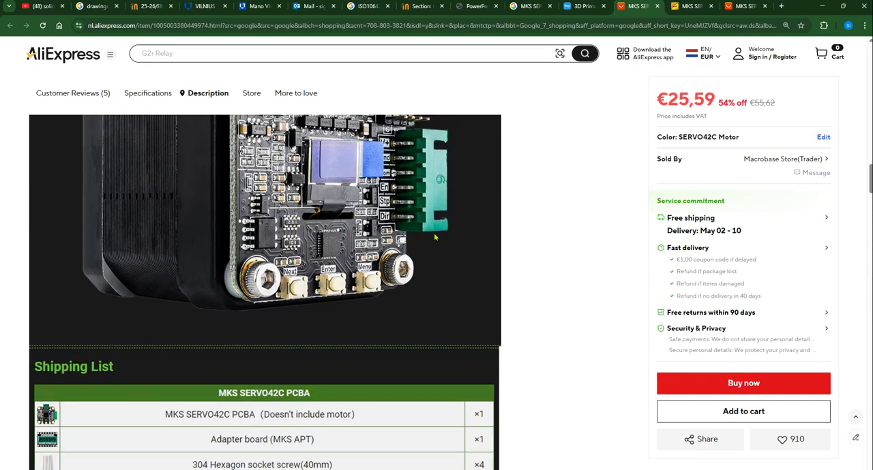
pyautogui.scroll(10, 517, 232)
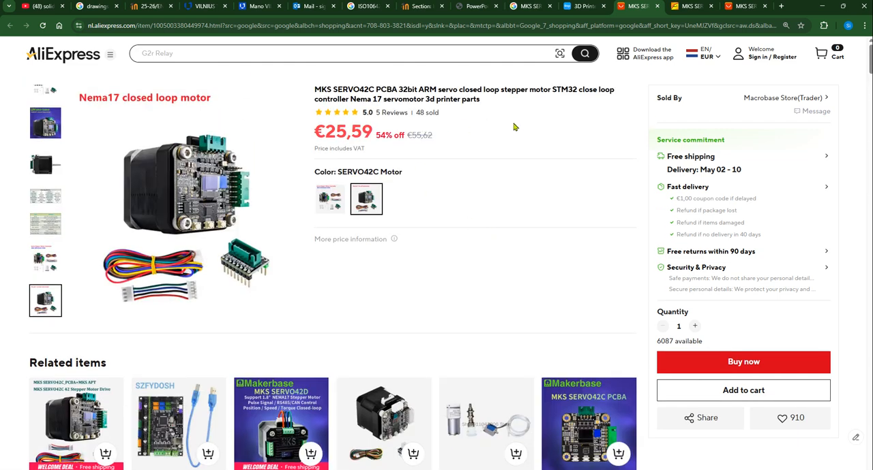
pyautogui.moveTo(351, 99); pyautogui.dragTo(382, 99)
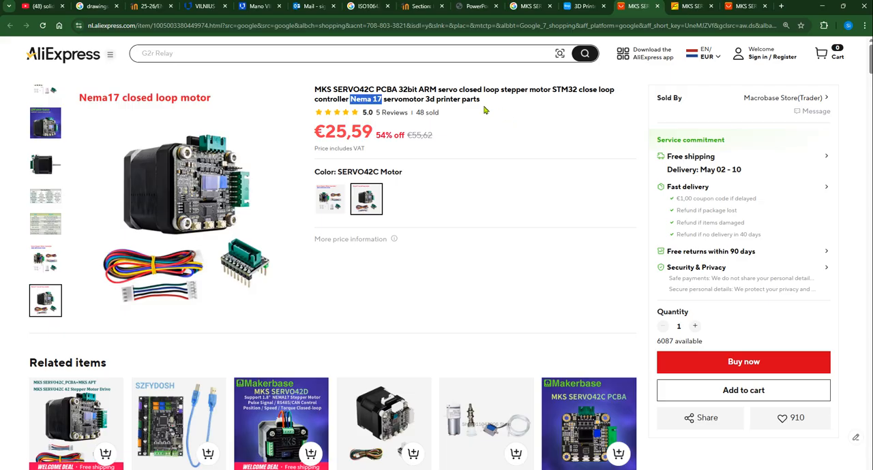
pyautogui.click(485, 109)
# Switch to the SOLIDWORKS drawing and check the 01_Mova_01_01 row under Other parts in the bill of materials
pyautogui.hotkey('alt', 'Tab')
pyautogui.hotkey('alt', 'Tab')
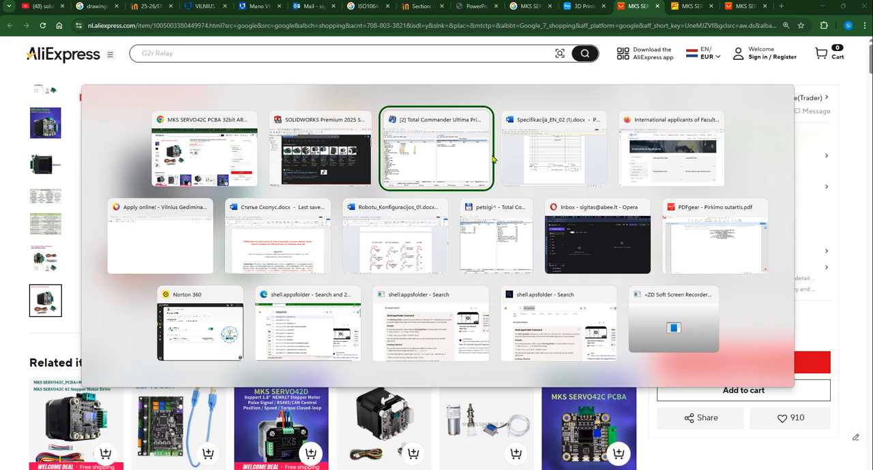
pyautogui.click(328, 147)
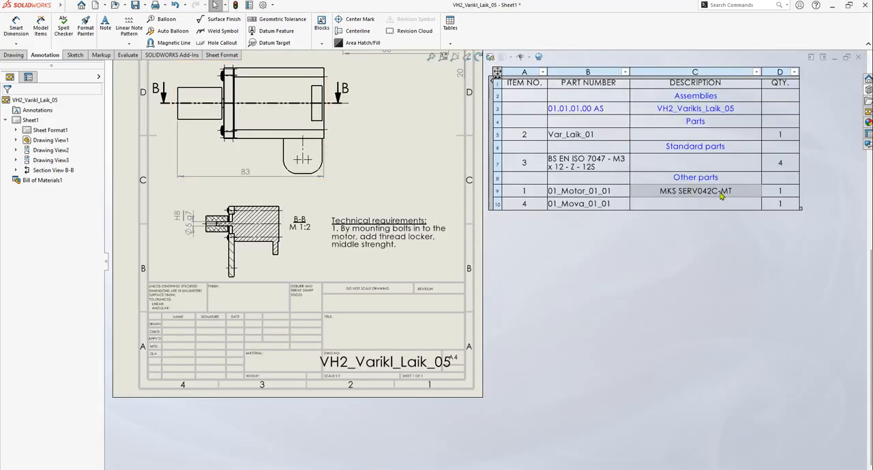
pyautogui.scroll(-3, 724, 197)
pyautogui.scroll(3, 670, 203)
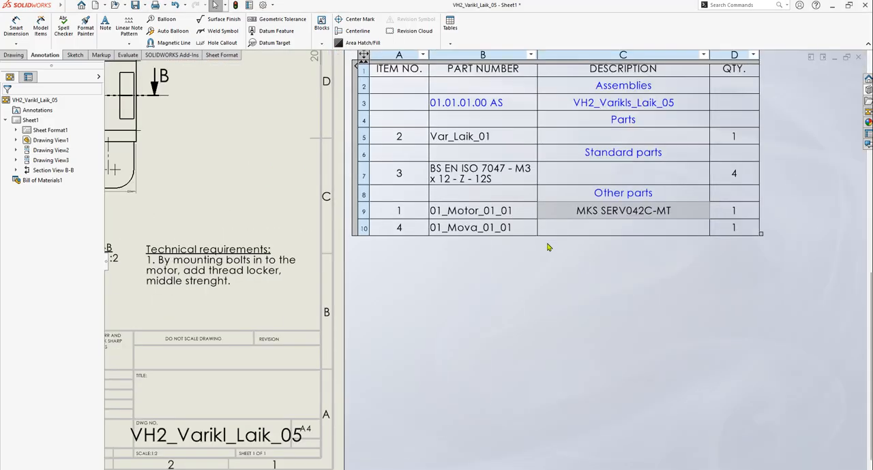
pyautogui.click(477, 229)
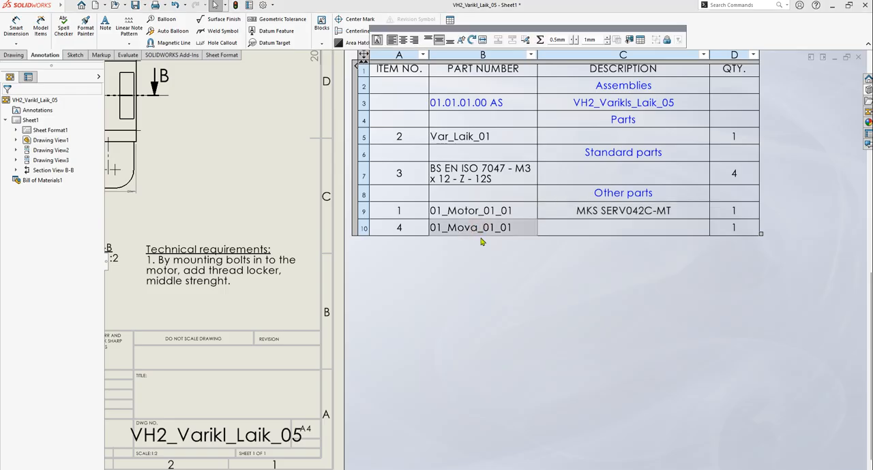
pyautogui.click(620, 276)
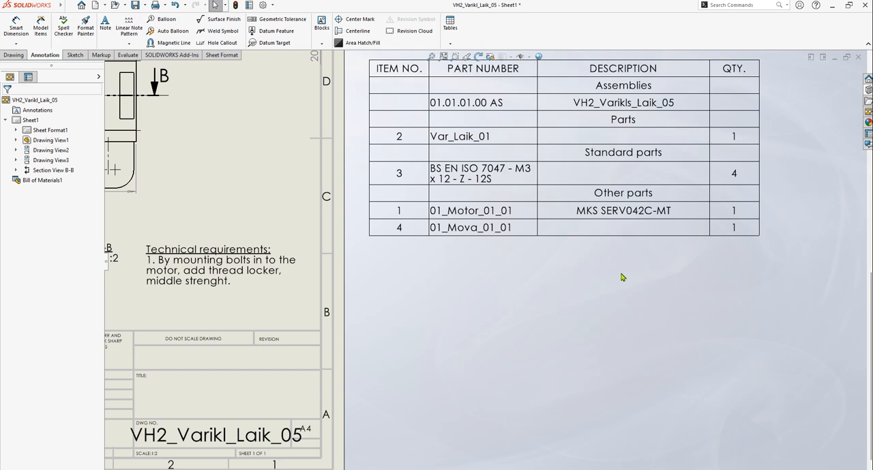
# Switch back to the browser and close the opened motor shop listings to return to the Google results
pyautogui.hotkey('alt', 'Tab')
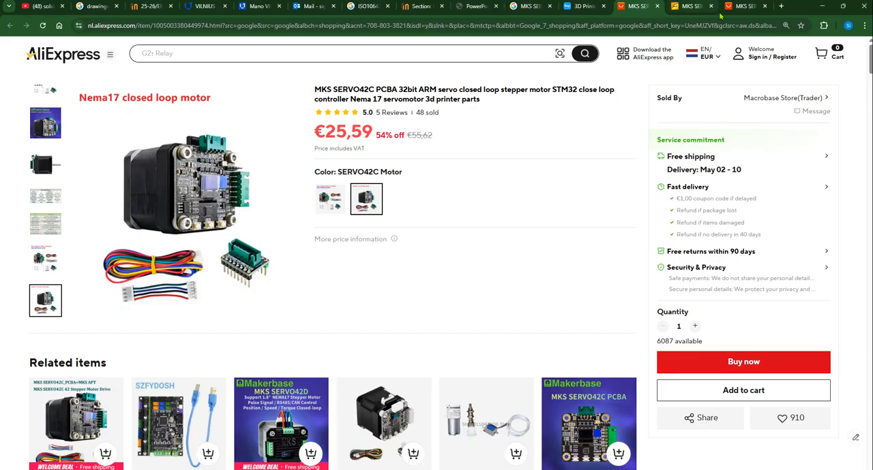
pyautogui.hotkey('ctrl', 'Tab')
pyautogui.hotkey('ctrl', 'Tab')
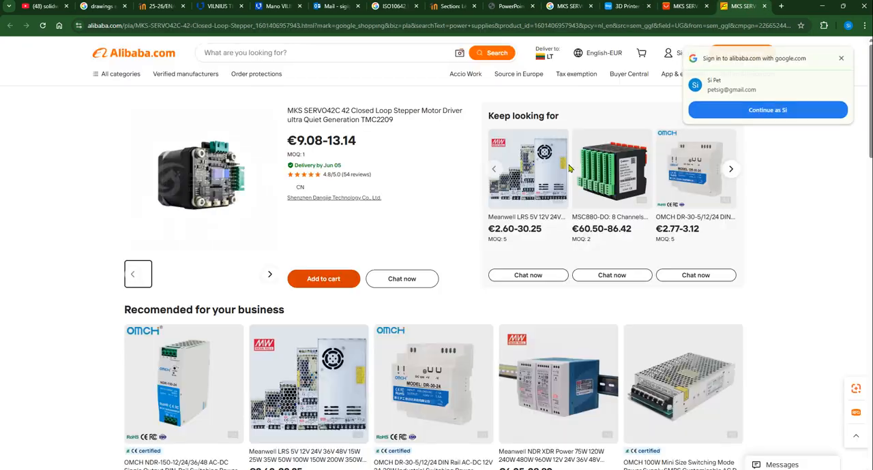
pyautogui.hotkey('ctrl', 'w')
pyautogui.hotkey('ctrl', 'w')
pyautogui.hotkey('ctrl', 'w')
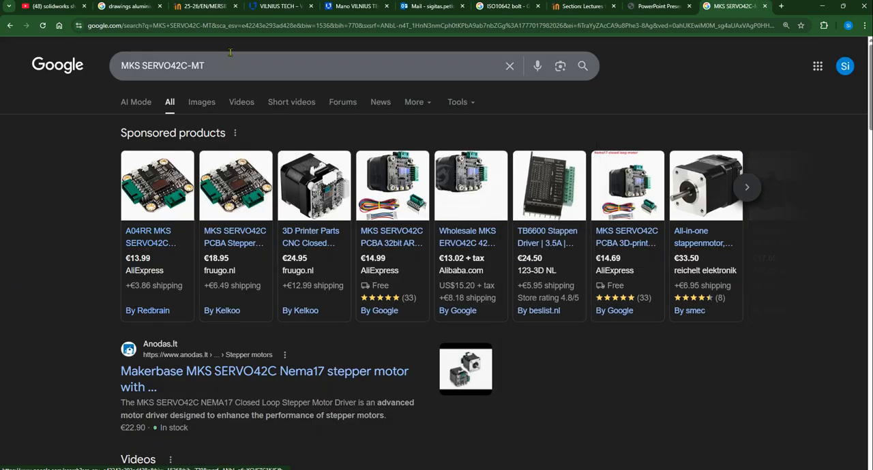
# Replace the Google query with "coupling 8 m" and run the search
pyautogui.moveTo(228, 68); pyautogui.dragTo(126, 68)
pyautogui.write('cou')
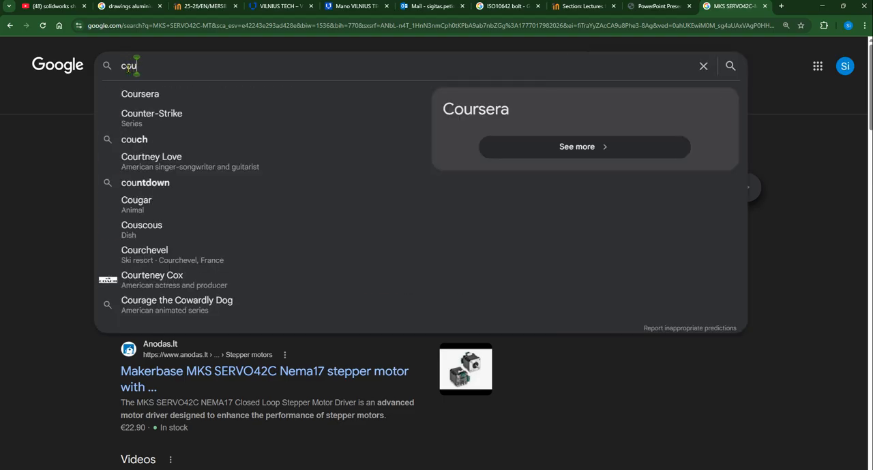
pyautogui.write('pling')
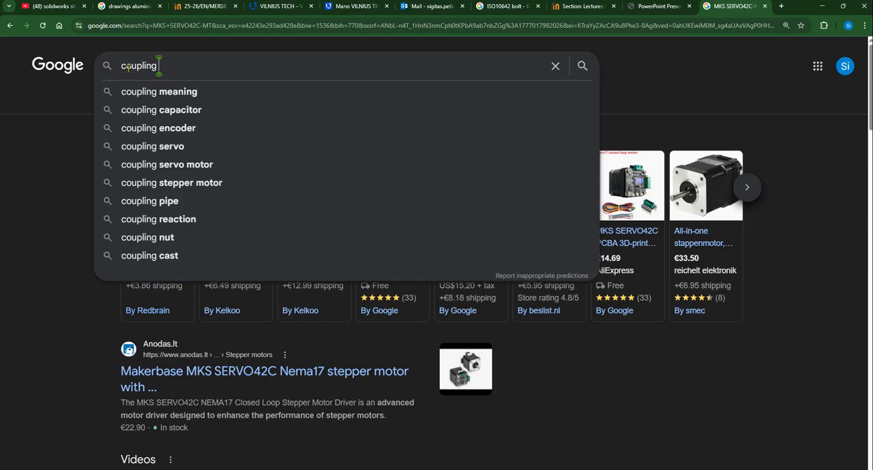
pyautogui.write('8 m')
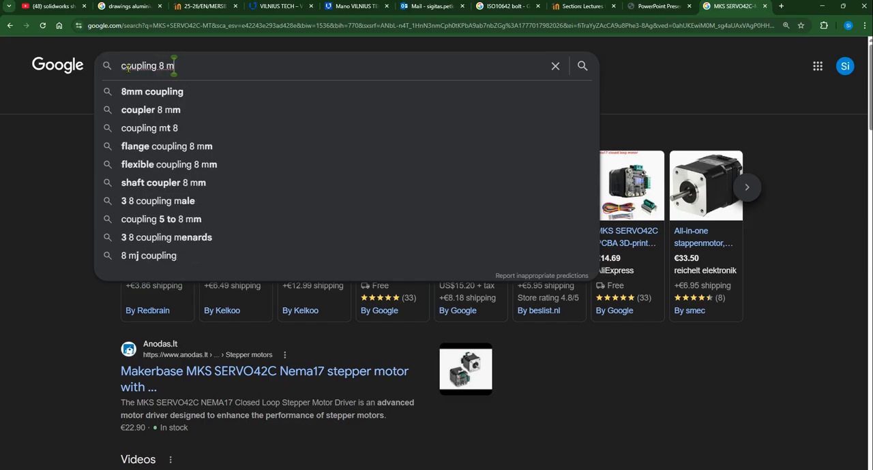
pyautogui.press('Return')
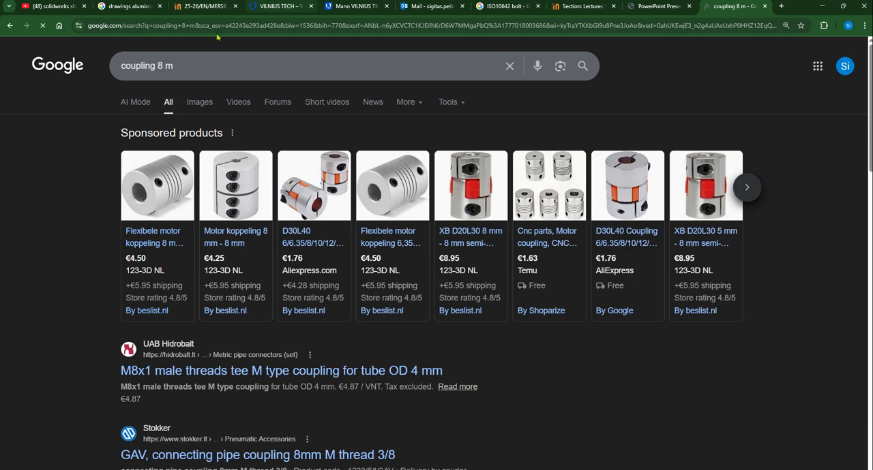
# Change the Google query to "coupling 8 5", run it and look through the results
pyautogui.click(197, 75)
pyautogui.press('BackSpace')
pyautogui.write('5')
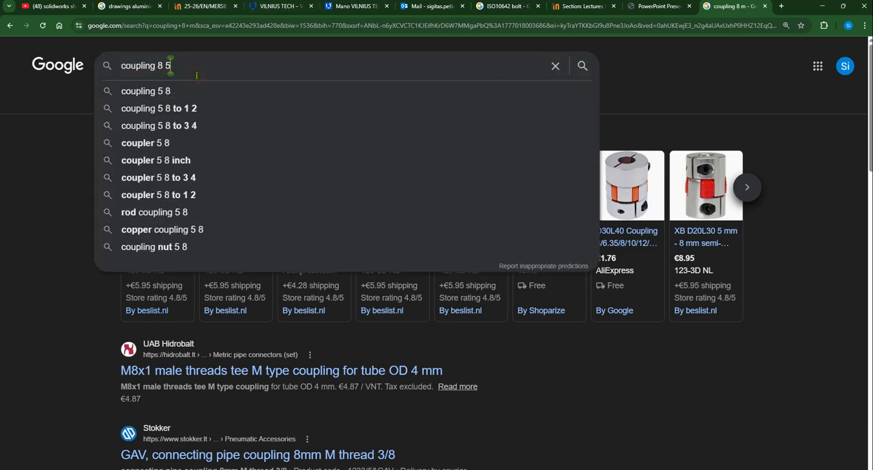
pyautogui.press('Return')
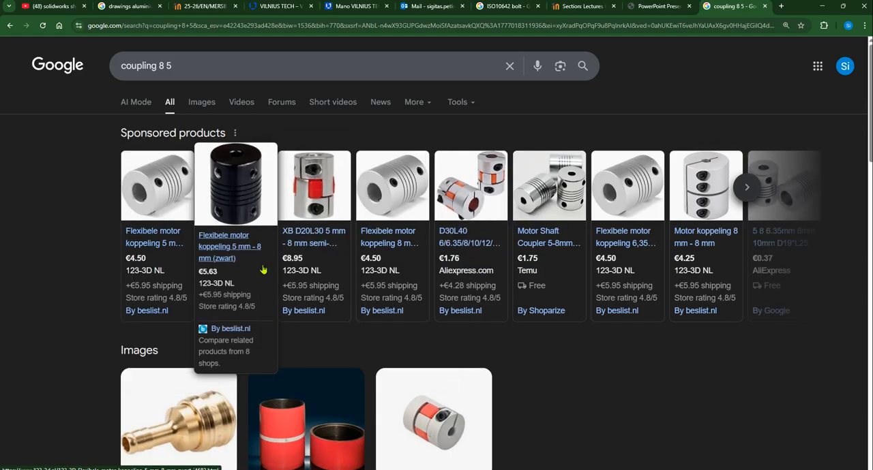
pyautogui.scroll(-3, 591, 353)
pyautogui.scroll(-2, 578, 352)
pyautogui.scroll(2, 580, 347)
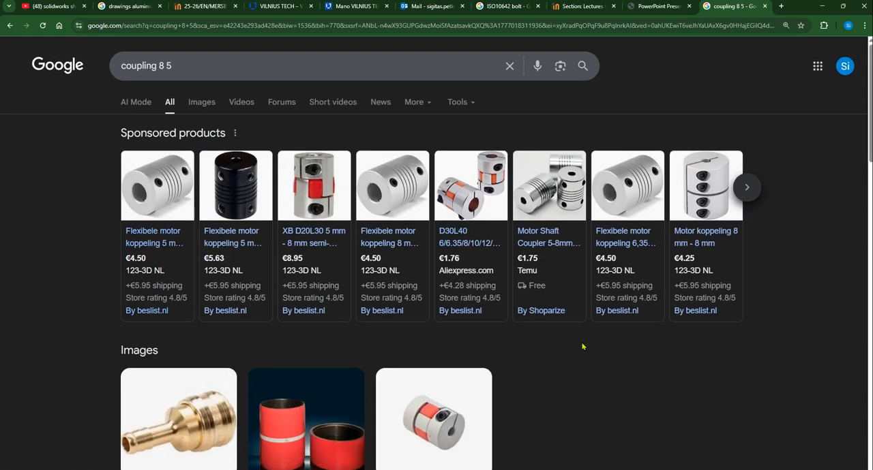
# Open five sponsored coupling listings in separate tabs, from the 5 mm - 8 mm flexible coupling to the 8 mm - 8 mm motor coupling
pyautogui.moveTo(150, 233)
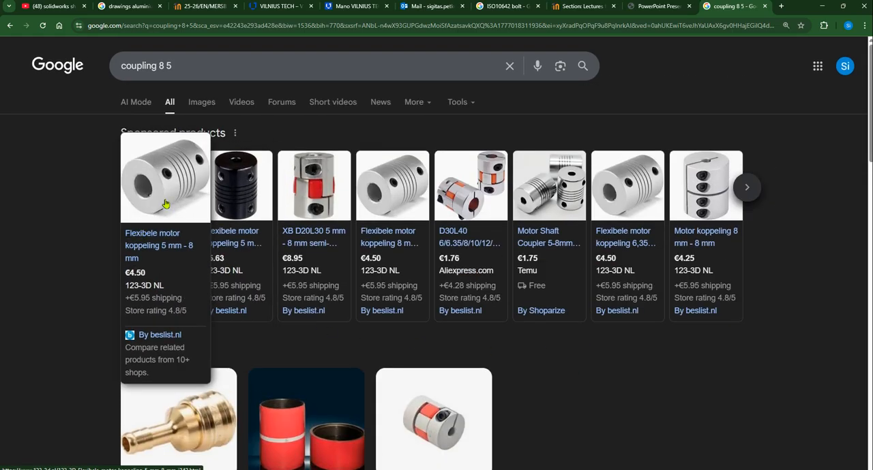
pyautogui.middleClick(150, 237)
pyautogui.middleClick(379, 235)
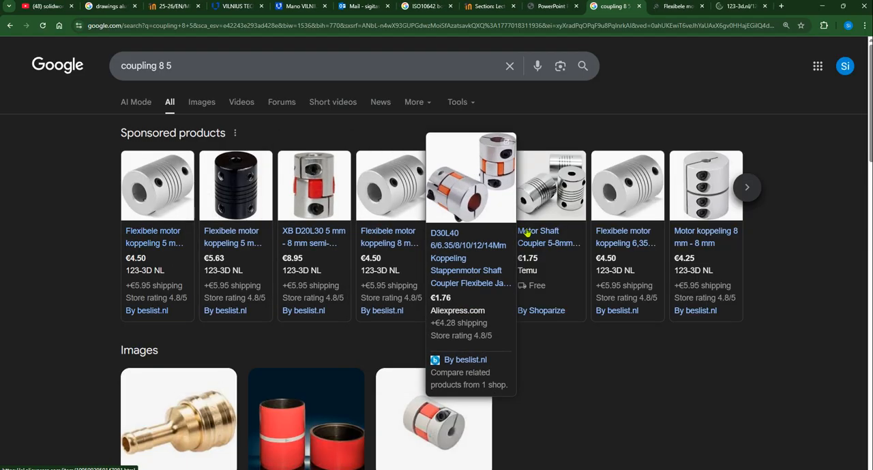
pyautogui.middleClick(552, 233)
pyautogui.middleClick(623, 235)
pyautogui.middleClick(704, 235)
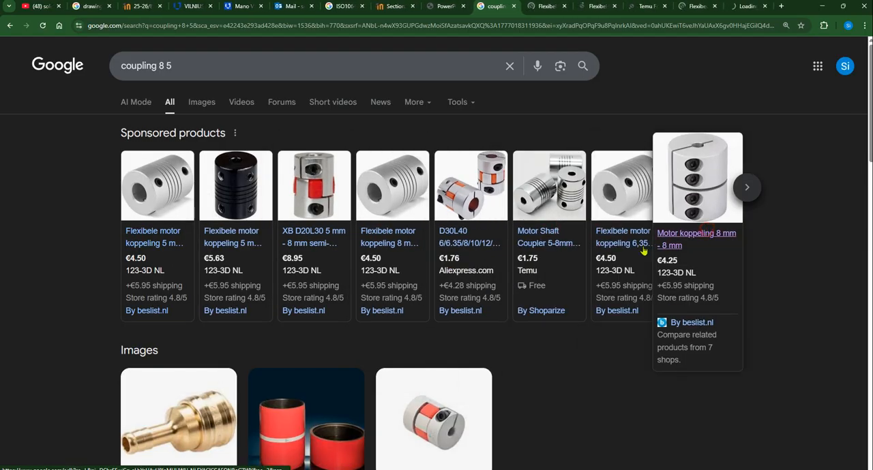
# Show the 123-3D listing for the 5 mm - 8 mm flexible motor coupling and refuse its cookies
pyautogui.click(540, 5)
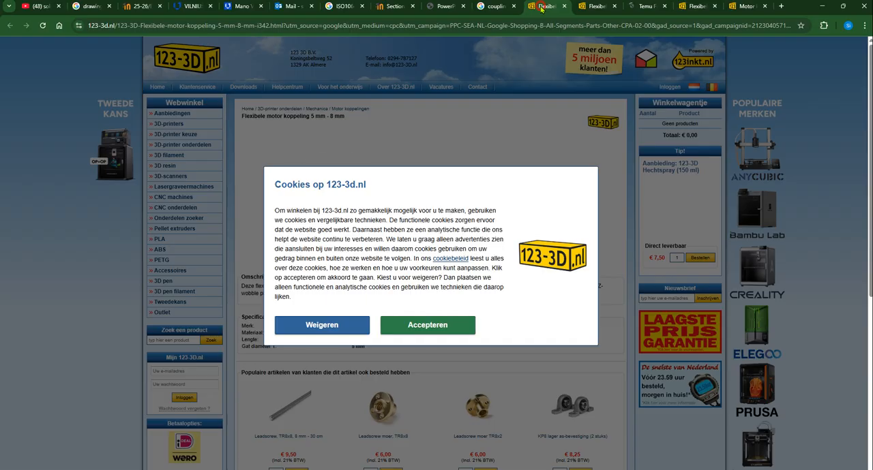
pyautogui.click(325, 328)
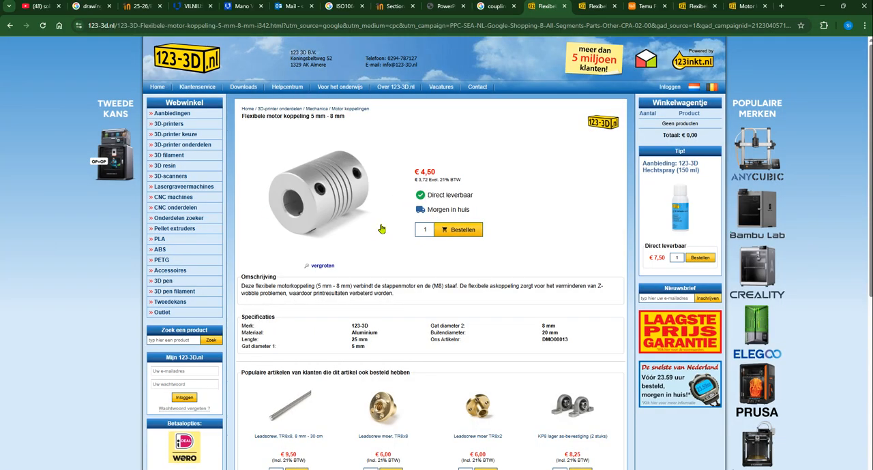
pyautogui.keyDown('ctrl'); pyautogui.scroll(1, 353, 300); pyautogui.keyUp('ctrl')
pyautogui.keyDown('ctrl'); pyautogui.scroll(2, 353, 300); pyautogui.keyUp('ctrl')
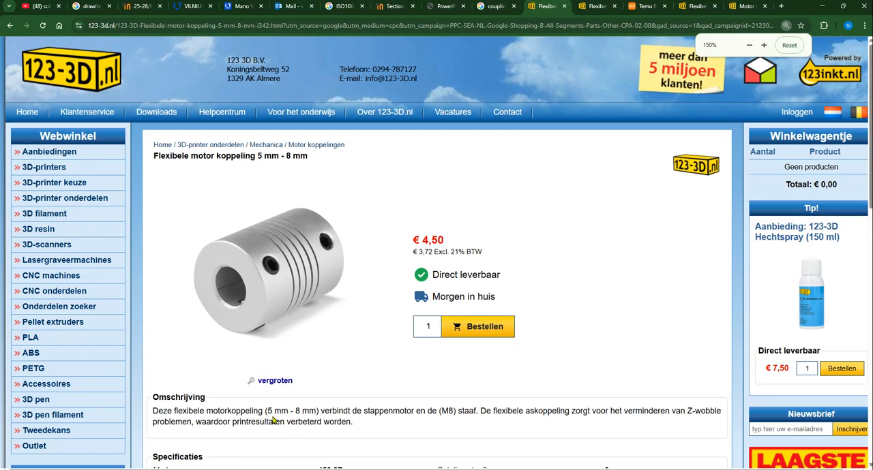
# Highlight the 5 mm - 8 mm size in the coupling's description and read its specifications and related articles
pyautogui.moveTo(267, 409); pyautogui.dragTo(311, 410)
pyautogui.scroll(-3, 498, 288)
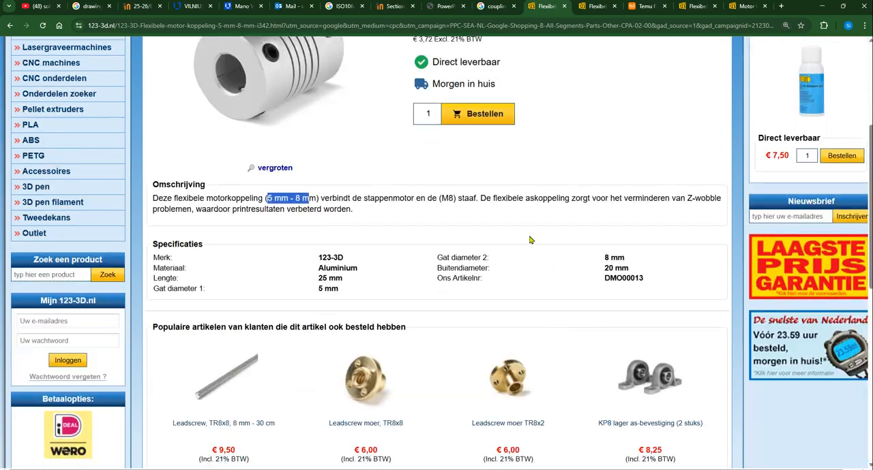
pyautogui.click(399, 199)
pyautogui.keyDown('ctrl'); pyautogui.scroll(-1, 399, 199); pyautogui.keyUp('ctrl')
pyautogui.scroll(-6, 438, 296)
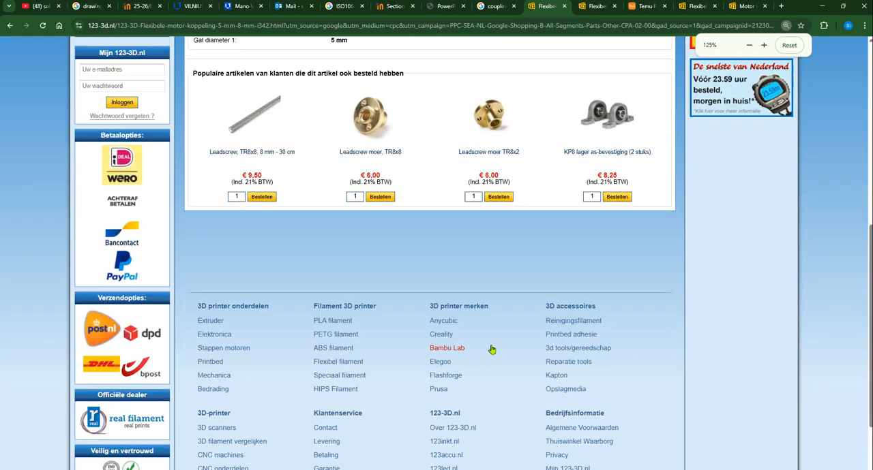
pyautogui.scroll(10, 481, 360)
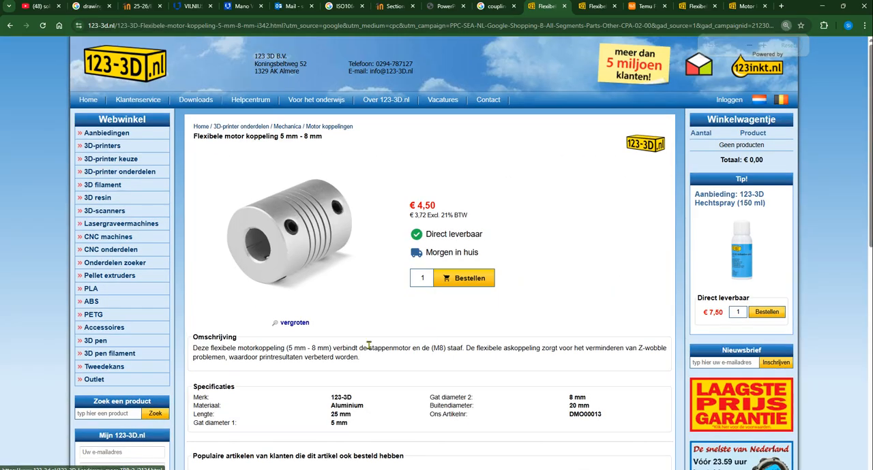
# Check the 8 mm - 8 mm flexible coupling listing and the Temu page, dismissing the cookie and region prompts
pyautogui.click(592, 7)
pyautogui.click(310, 344)
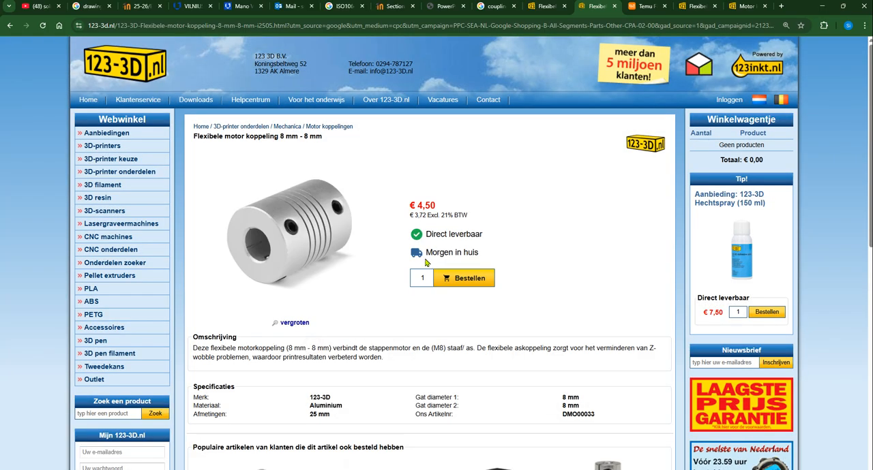
pyautogui.click(644, 6)
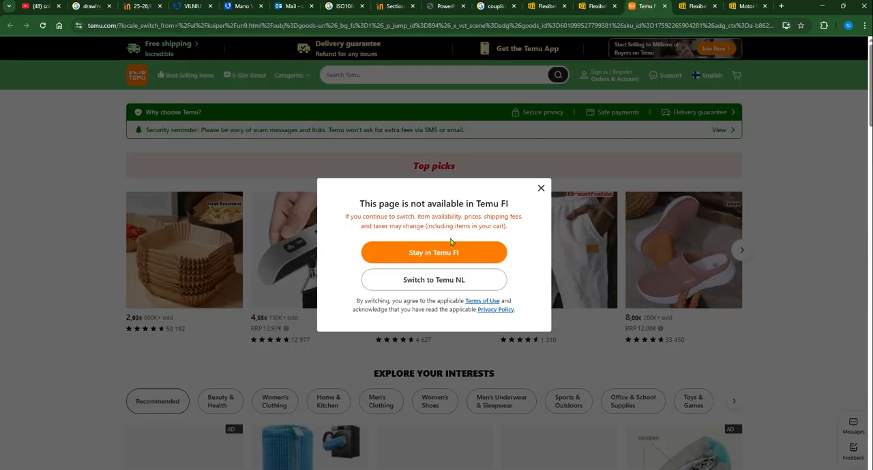
pyautogui.click(539, 190)
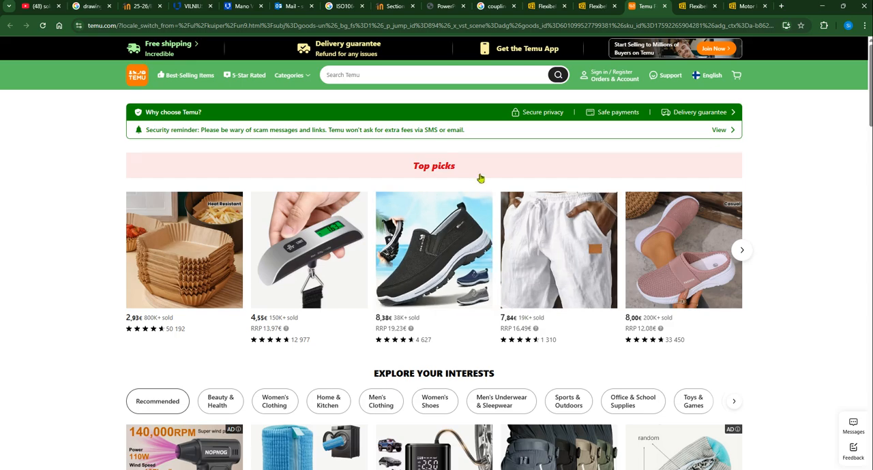
# Look over the Temu page and the 123-3D listing for the 6,35 mm - 8 mm flexible motor coupling, dismissing its cookie prompt
pyautogui.scroll(-5, 435, 323)
pyautogui.scroll(5, 434, 323)
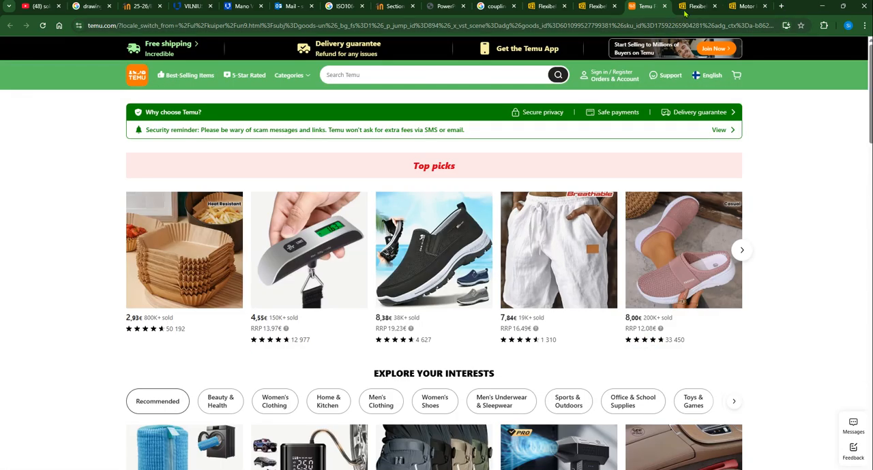
pyautogui.click(696, 6)
pyautogui.click(314, 342)
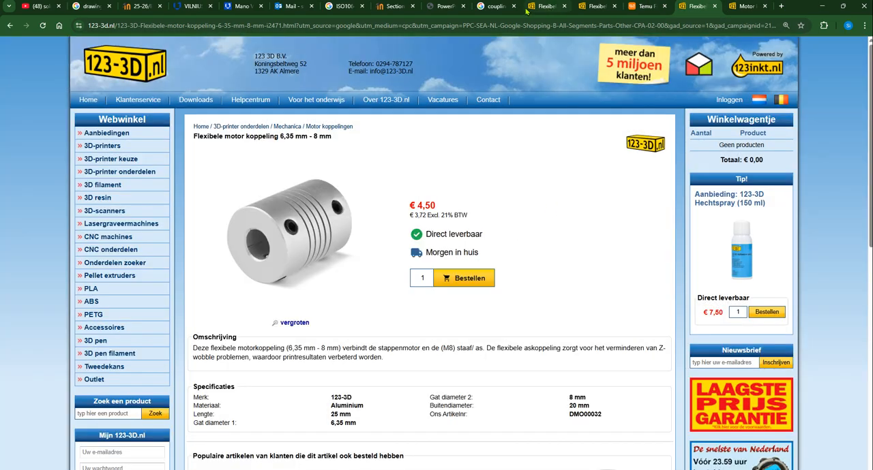
# Return to the "coupling 8 5" search results and open the Amazon, Hidrobalt, Stokker, vslot-poland, SystéAl and autotranzitas results in separate tabs
pyautogui.click(494, 7)
pyautogui.scroll(-3, 412, 313)
pyautogui.scroll(-3, 411, 313)
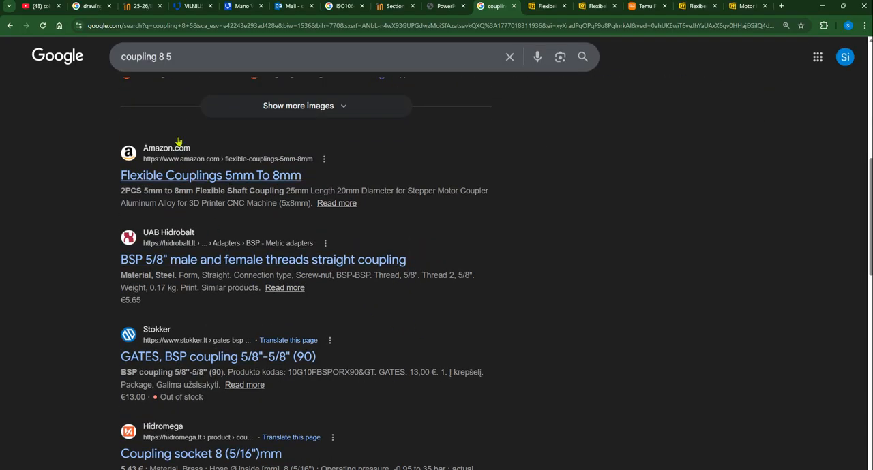
pyautogui.middleClick(172, 175)
pyautogui.middleClick(209, 265)
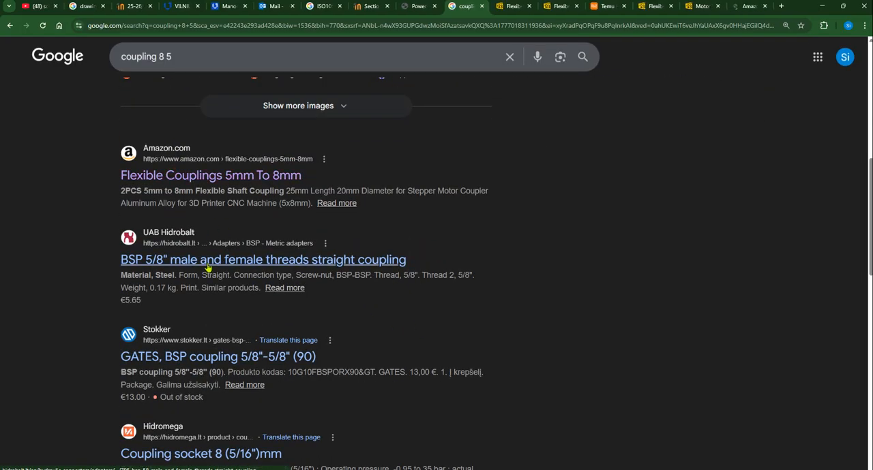
pyautogui.middleClick(196, 358)
pyautogui.scroll(-5, 243, 366)
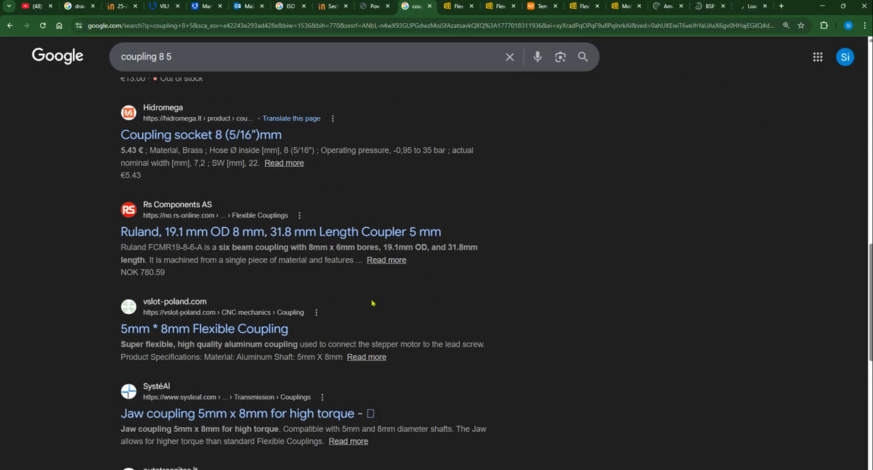
pyautogui.middleClick(211, 231)
pyautogui.middleClick(208, 308)
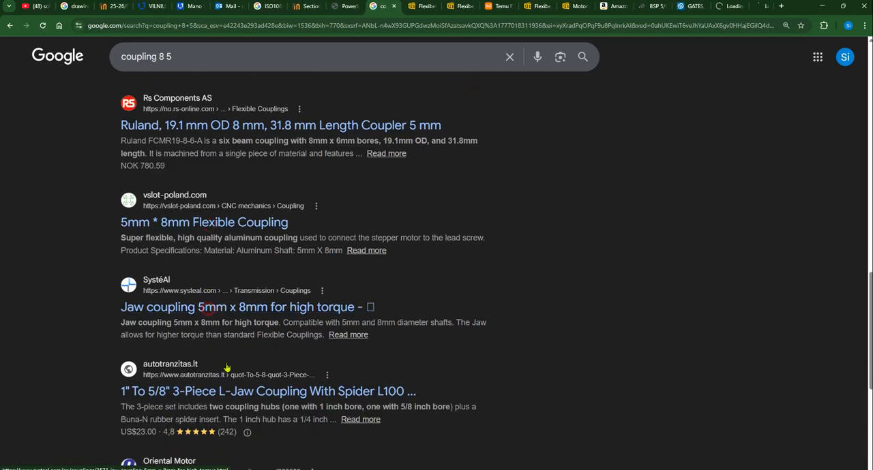
pyautogui.middleClick(232, 392)
# Browse Amazon's 5mm to 8mm coupling results, dismiss the delivery prompt, and open the Saiper and 2PCS flexible coupling listings in new tabs
pyautogui.click(574, 7)
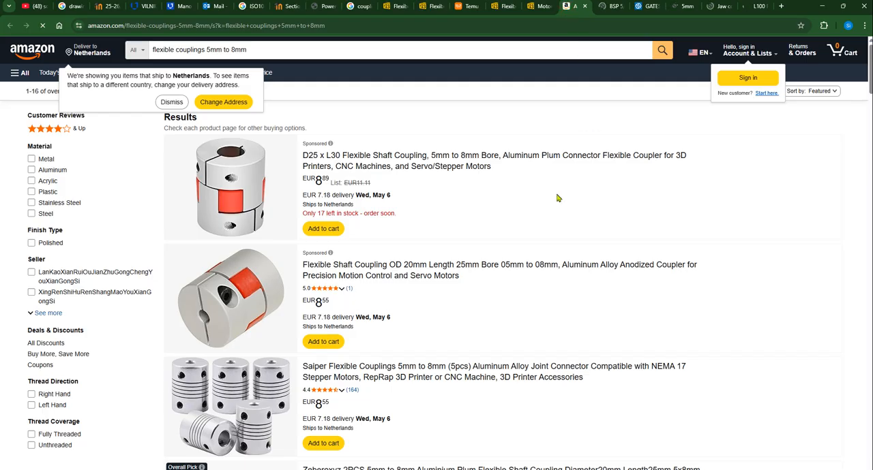
pyautogui.click(177, 104)
pyautogui.scroll(-4, 368, 127)
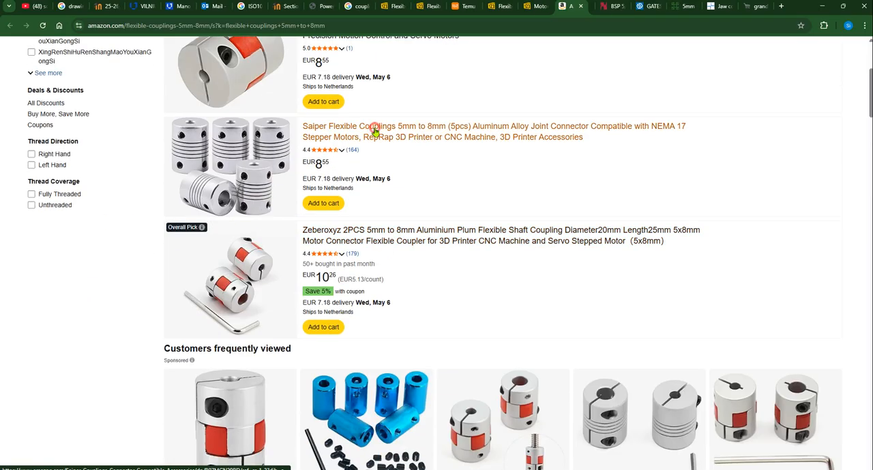
pyautogui.scroll(-3, 403, 194)
pyautogui.scroll(-2, 590, 289)
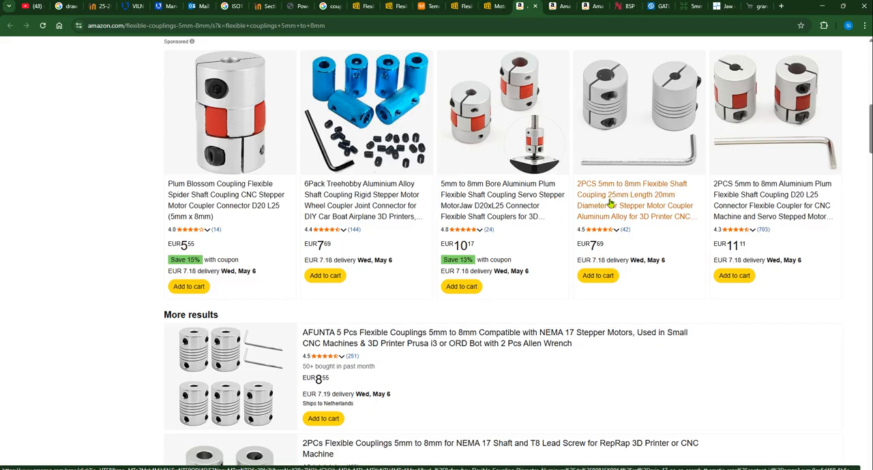
# Read the Saiper coupling listing and copy "Flexible Couplings 5mm to 8mm (5pcs) Aluminum" from its title
pyautogui.click(560, 7)
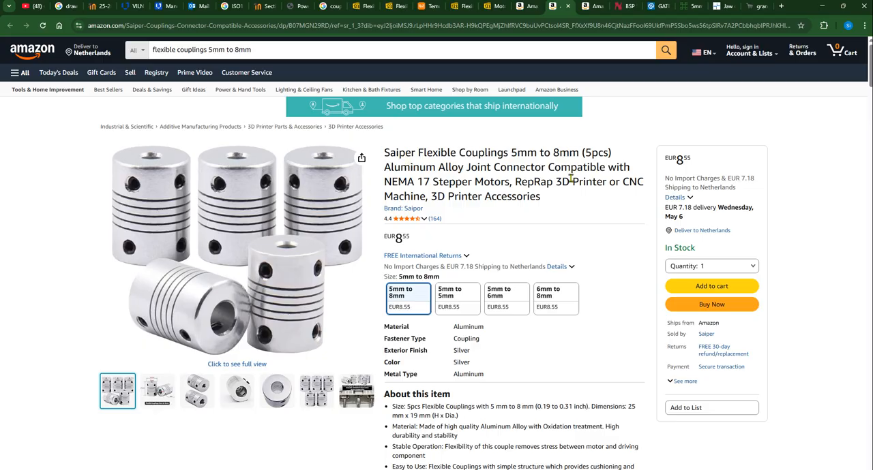
pyautogui.scroll(-2, 533, 238)
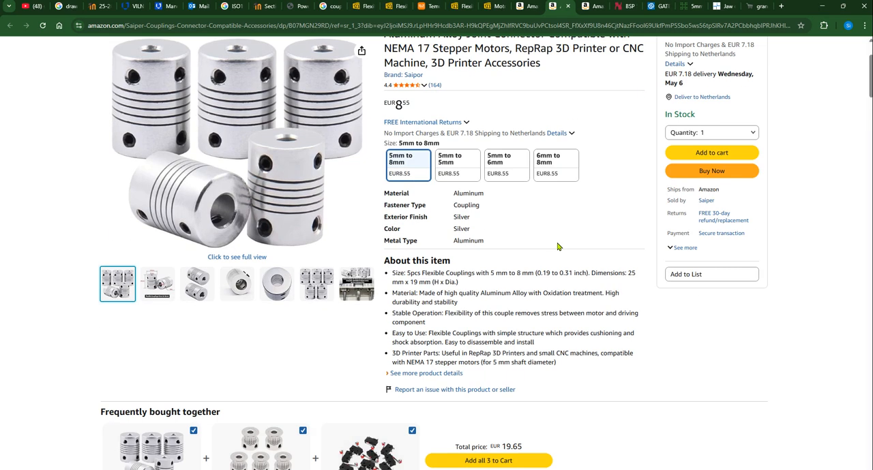
pyautogui.scroll(2, 508, 253)
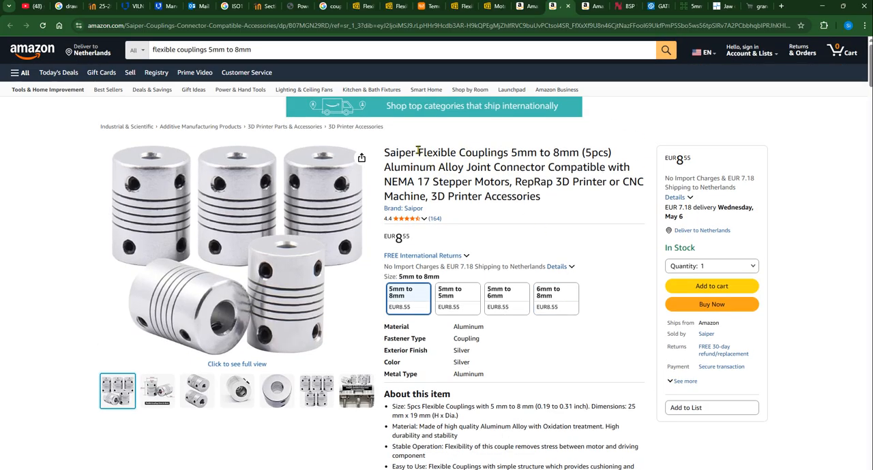
pyautogui.moveTo(418, 152); pyautogui.dragTo(579, 153)
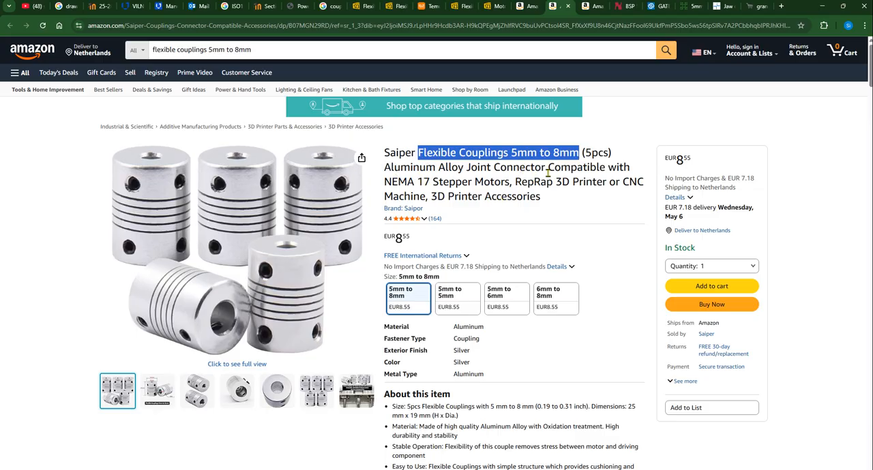
pyautogui.moveTo(418, 153); pyautogui.dragTo(464, 168)
pyautogui.keyDown('shift'); pyautogui.click(436, 167); pyautogui.keyUp('shift')
pyautogui.hotkey('ctrl', 'c')
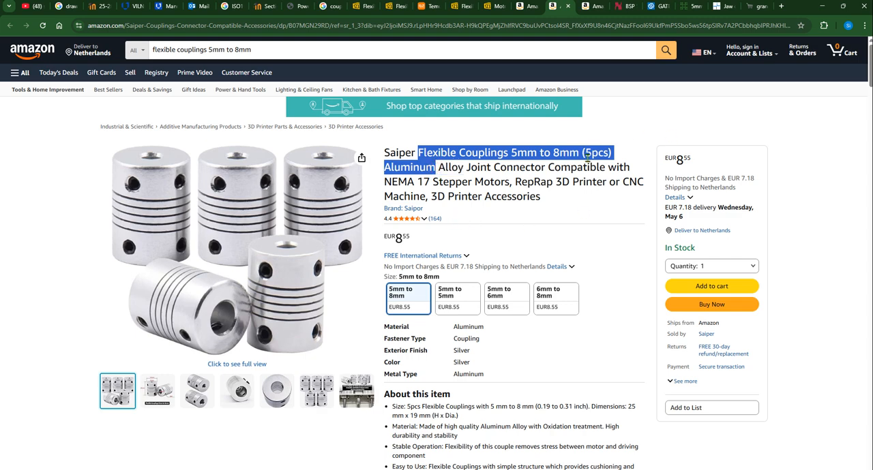
# Switch to SOLIDWORKS and paste the copied coupling name into the description of part 01_Mova_01_01 in the bill of materials
pyautogui.hotkey('alt', 'Tab')
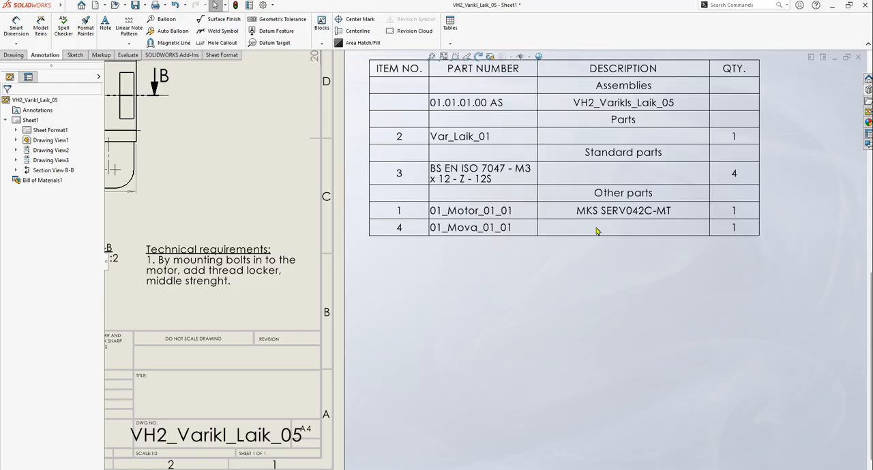
pyautogui.click(596, 231)
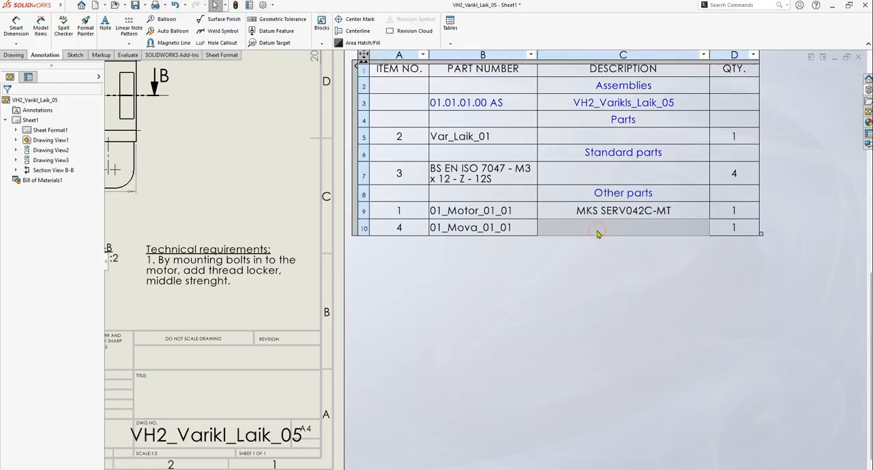
pyautogui.hotkey('ctrl', 'v')
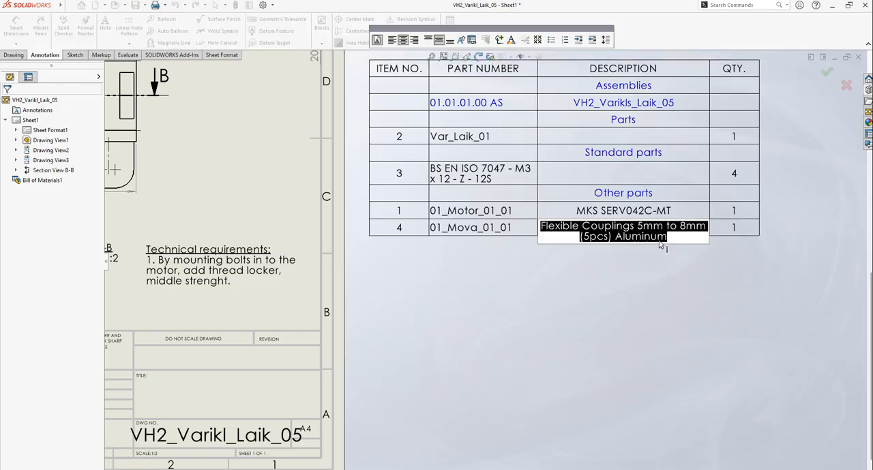
# Shorten the description of 01_Mova_01_01 to "Couplings 5mm to 8mm Aluminum" by removing "(5pcs)" and "Flexible"
pyautogui.click(612, 236)
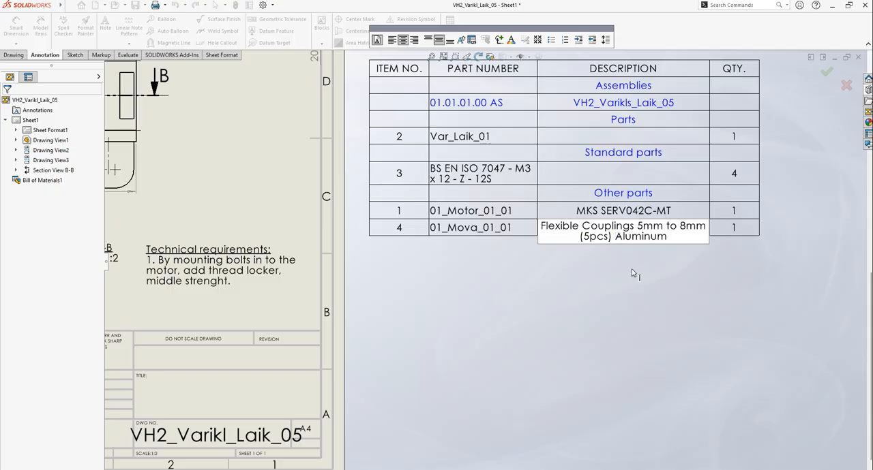
pyautogui.press('BackSpace')
pyautogui.press('BackSpace')
pyautogui.press('BackSpace')
pyautogui.press('BackSpace')
pyautogui.press('BackSpace')
pyautogui.press('BackSpace')
pyautogui.press('BackSpace')
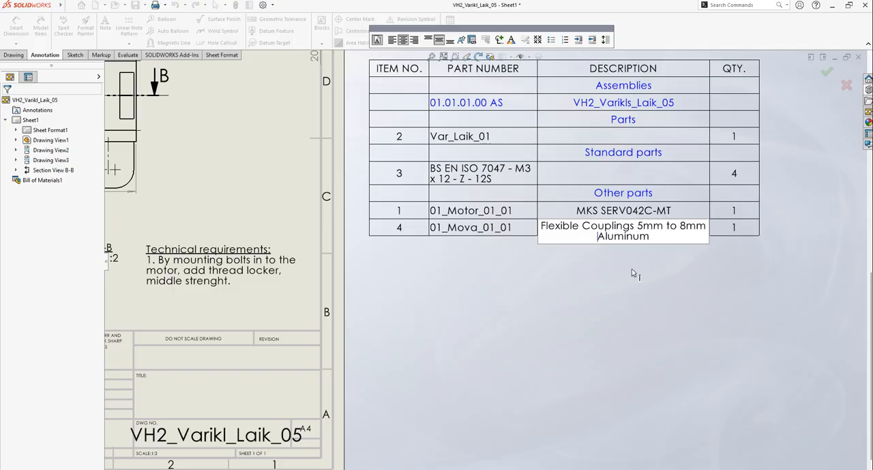
pyautogui.click(581, 226)
pyautogui.press('BackSpace')
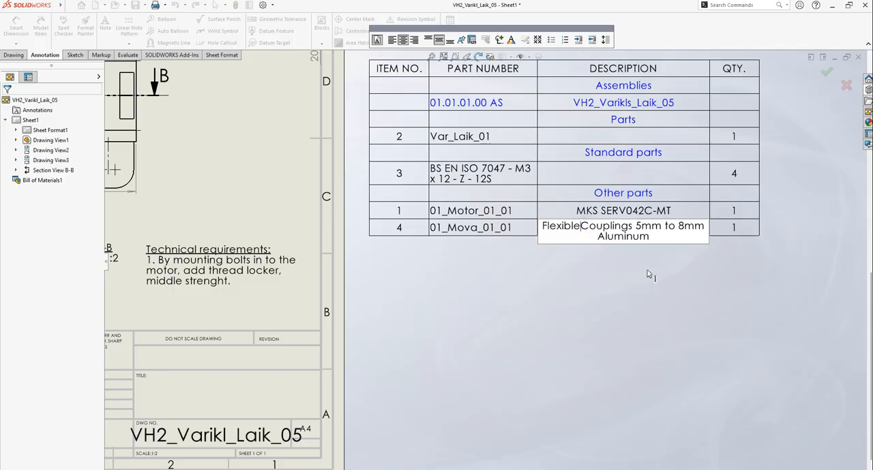
pyautogui.press('BackSpace')
pyautogui.press('BackSpace')
pyautogui.press('BackSpace')
pyautogui.press('BackSpace')
pyautogui.press('BackSpace')
pyautogui.press('BackSpace')
pyautogui.press('BackSpace')
pyautogui.press('BackSpace')
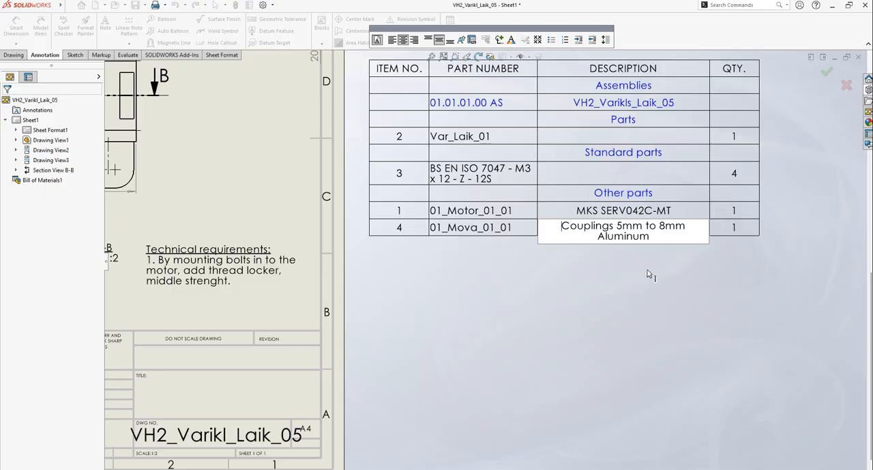
pyautogui.click(634, 284)
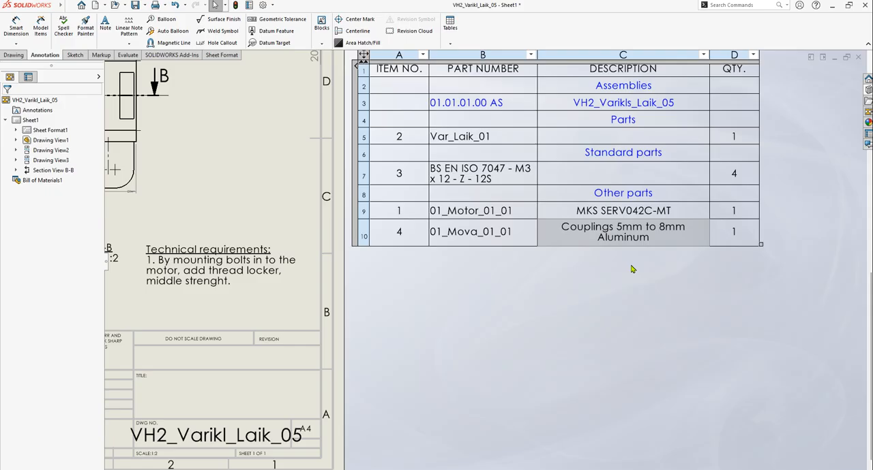
pyautogui.scroll(2, 569, 273)
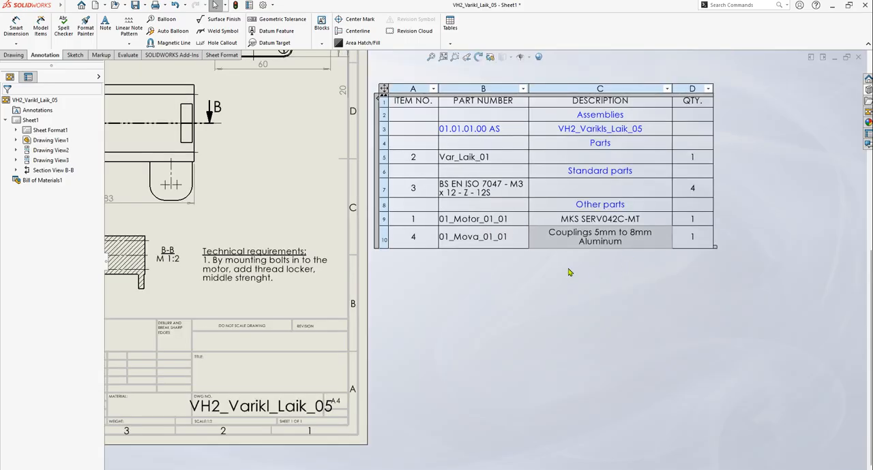
pyautogui.scroll(-3, 501, 139)
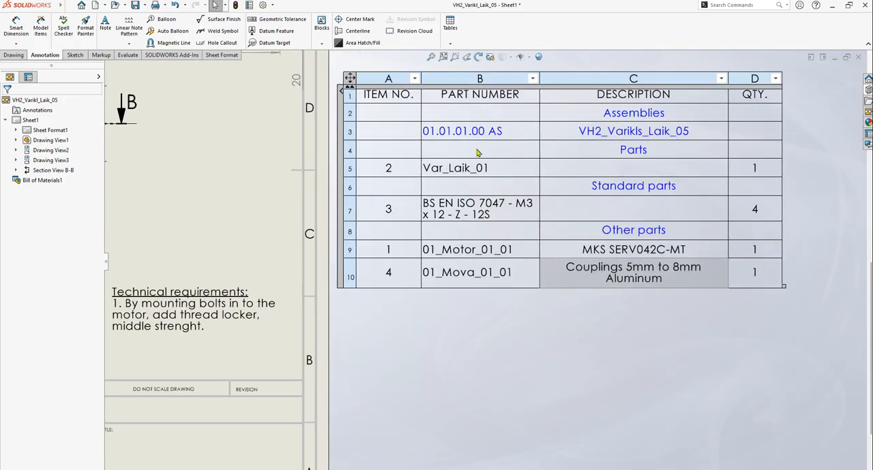
pyautogui.scroll(2, 488, 262)
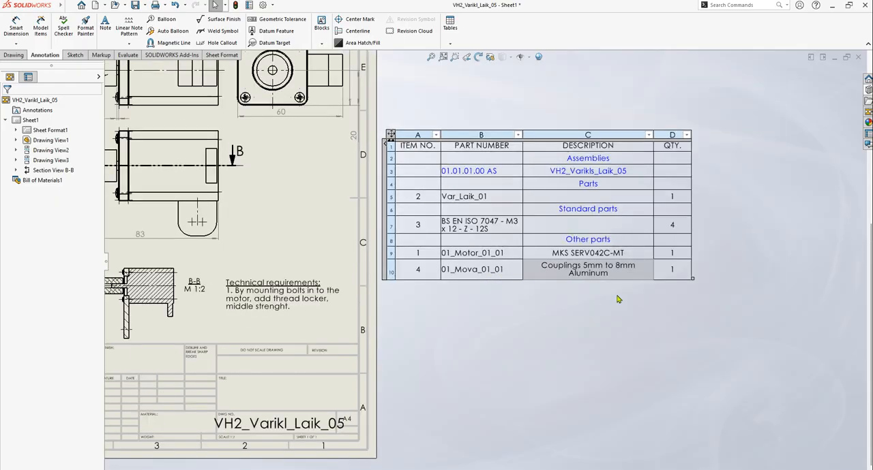
pyautogui.click(774, 235)
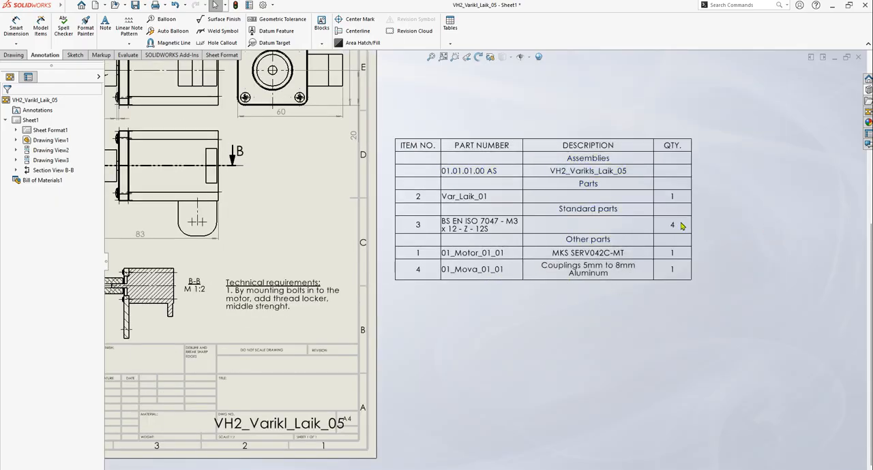
# Underline the "Assemblies" heading in the bill of materials through its font settings
pyautogui.scroll(-2, 683, 215)
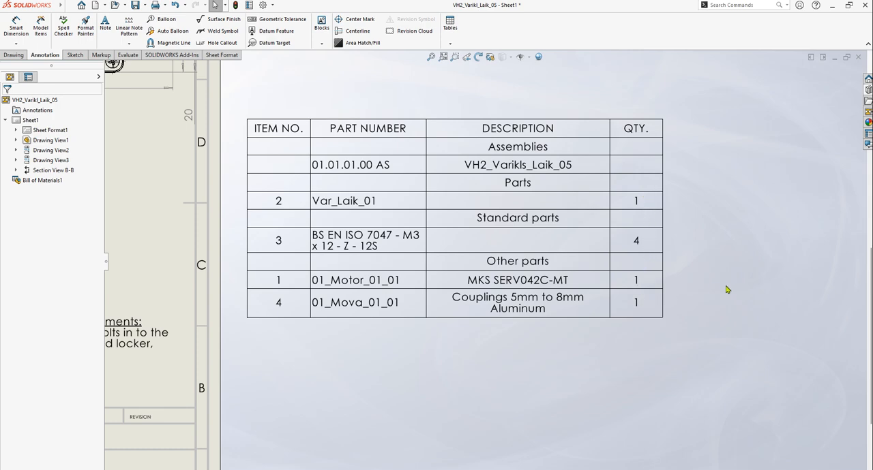
pyautogui.click(511, 154)
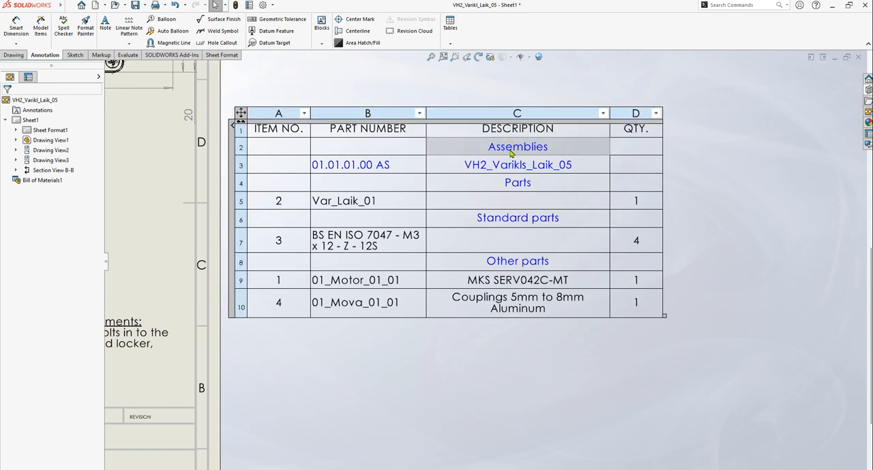
pyautogui.doubleClick(510, 149)
pyautogui.doubleClick(510, 148)
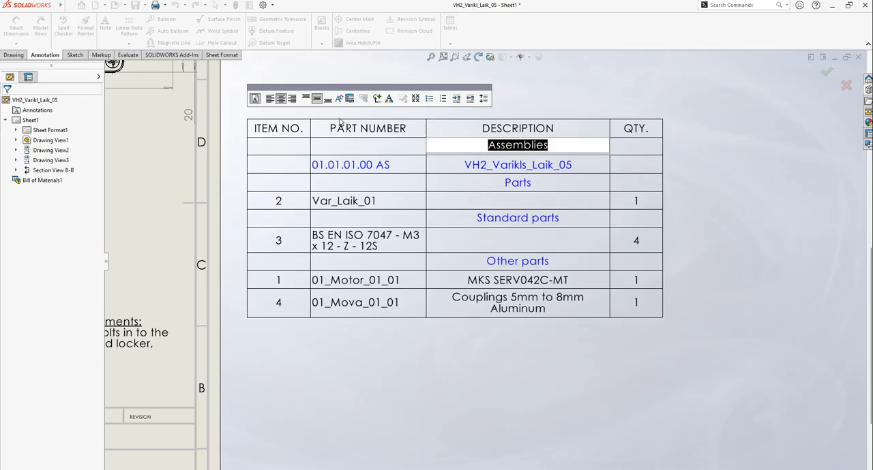
pyautogui.rightClick(513, 146)
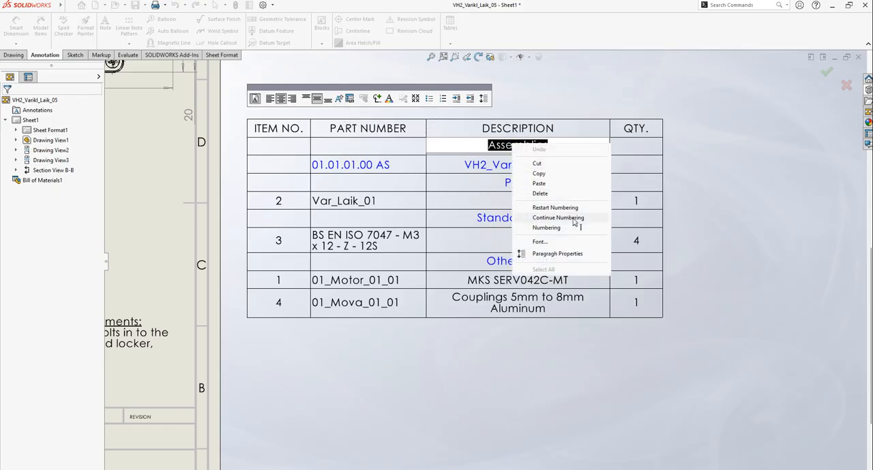
pyautogui.click(539, 241)
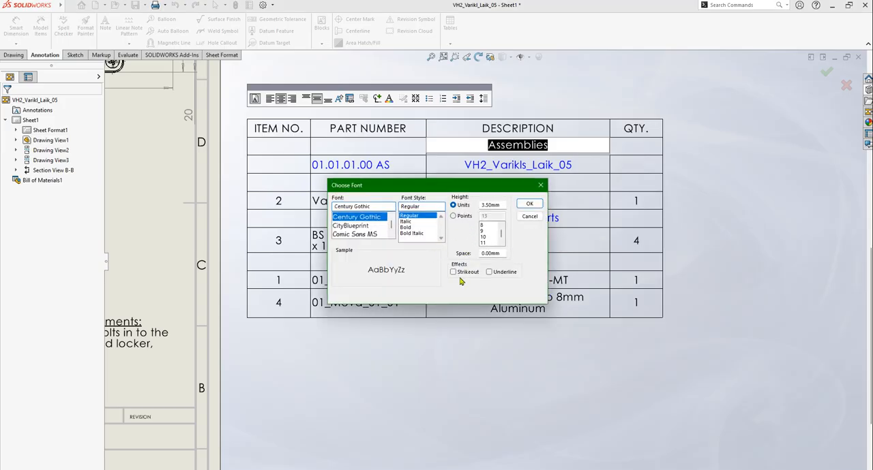
pyautogui.click(489, 272)
pyautogui.click(529, 204)
pyautogui.click(750, 160)
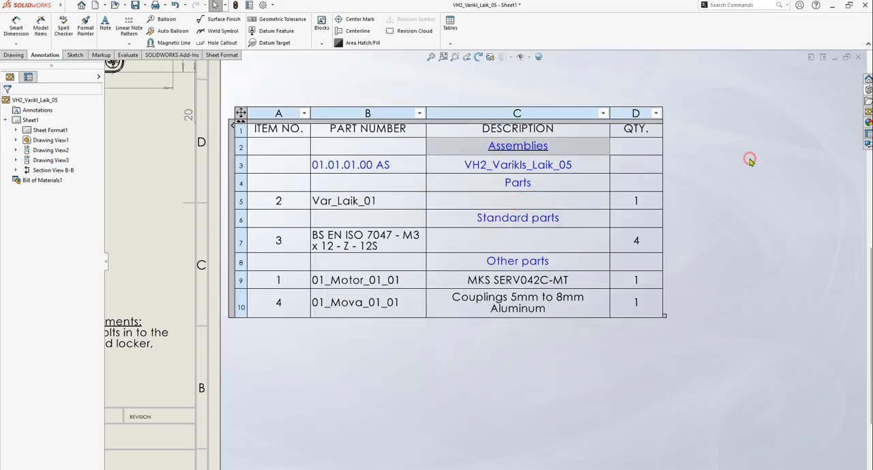
# Underline the "Parts" heading in the bill of materials through its font settings
pyautogui.click(508, 186)
pyautogui.doubleClick(517, 184)
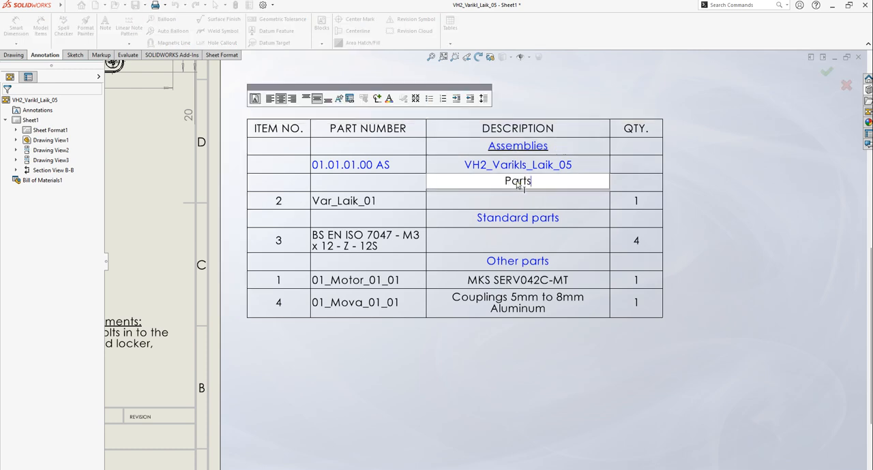
pyautogui.doubleClick(518, 183)
pyautogui.rightClick(519, 184)
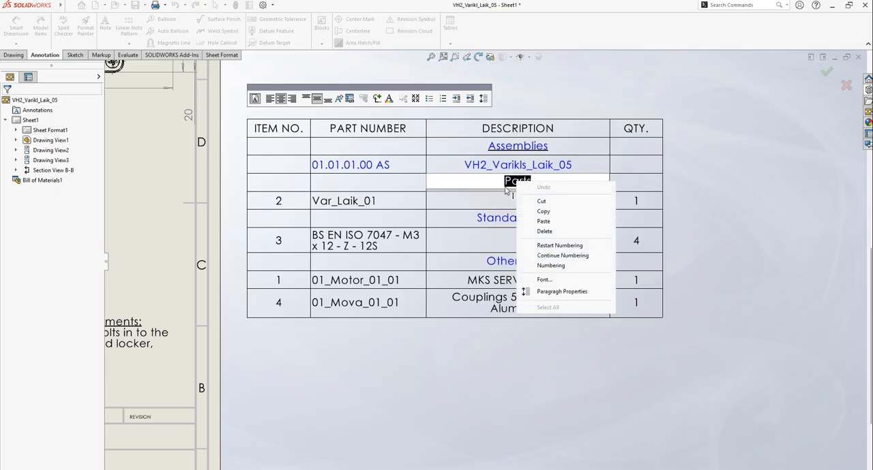
pyautogui.click(543, 281)
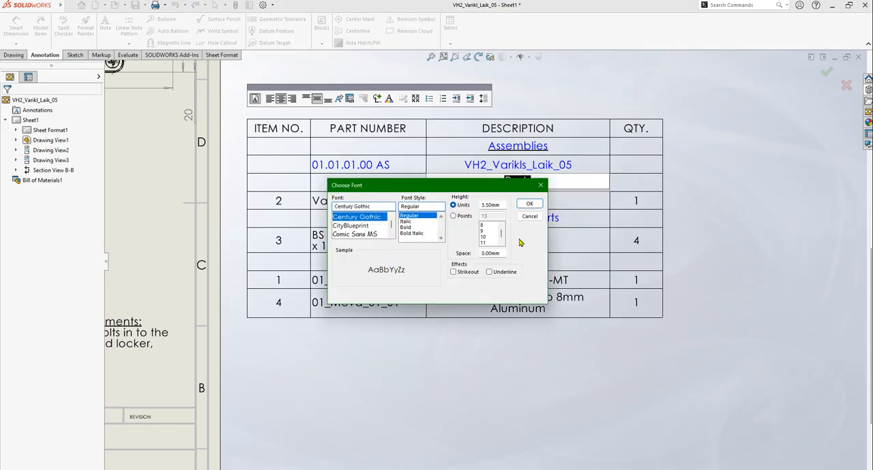
pyautogui.click(491, 273)
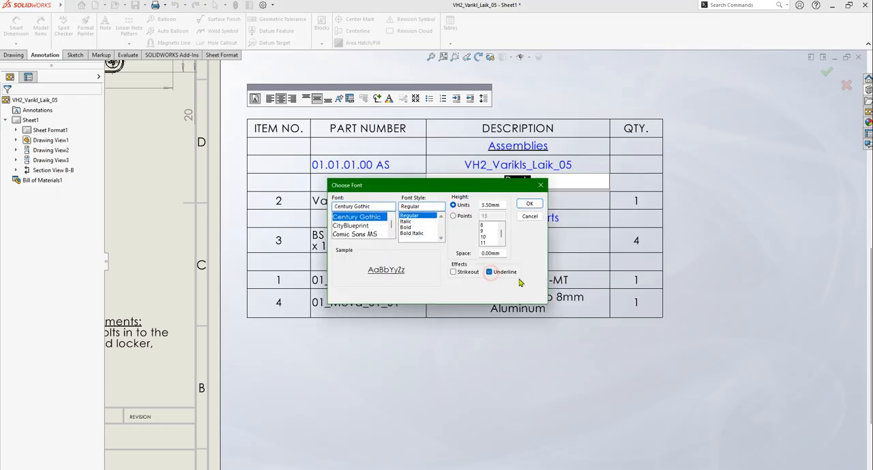
pyautogui.doubleClick(502, 204)
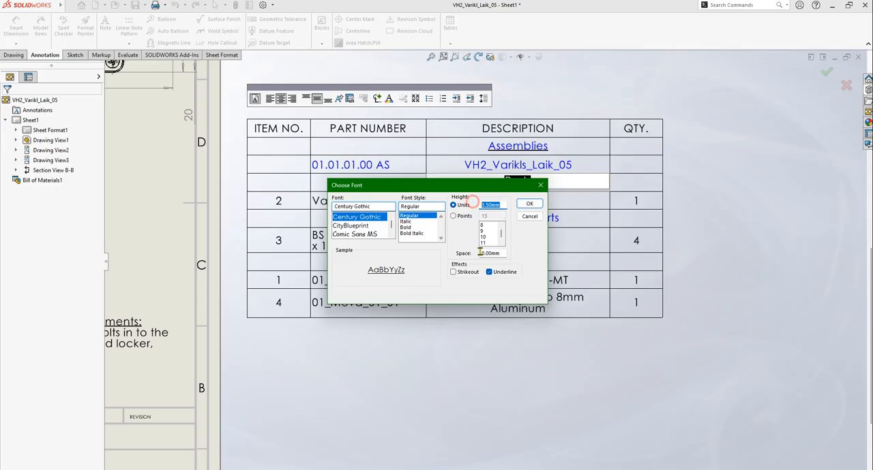
pyautogui.click(530, 206)
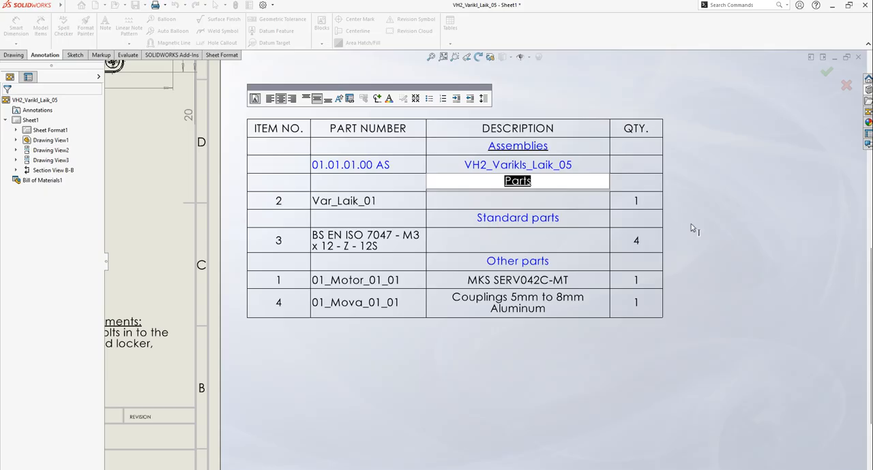
pyautogui.click(731, 222)
# Apply an underline effect to the "Standard parts" heading in the bill of materials
pyautogui.click(489, 223)
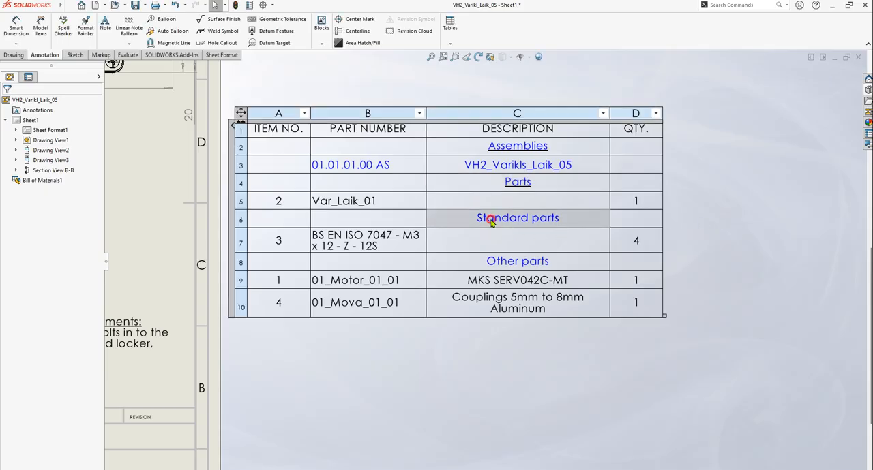
pyautogui.doubleClick(490, 223)
pyautogui.click(491, 222)
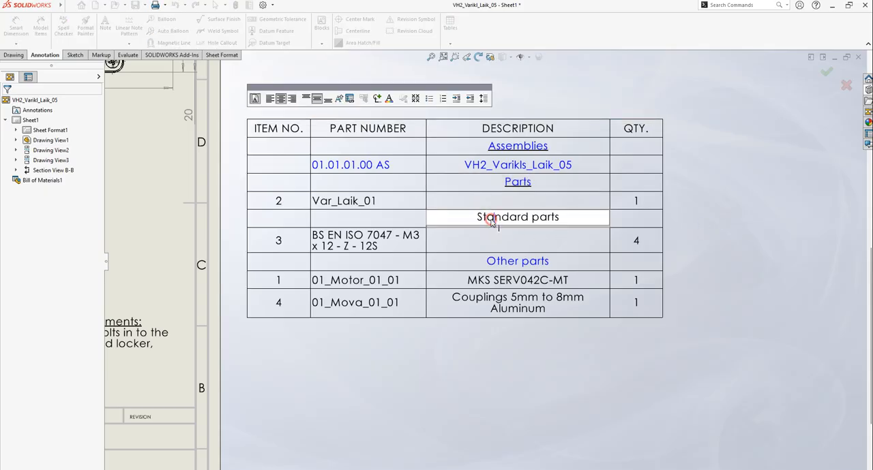
pyautogui.tripleClick(491, 223)
pyautogui.rightClick(506, 219)
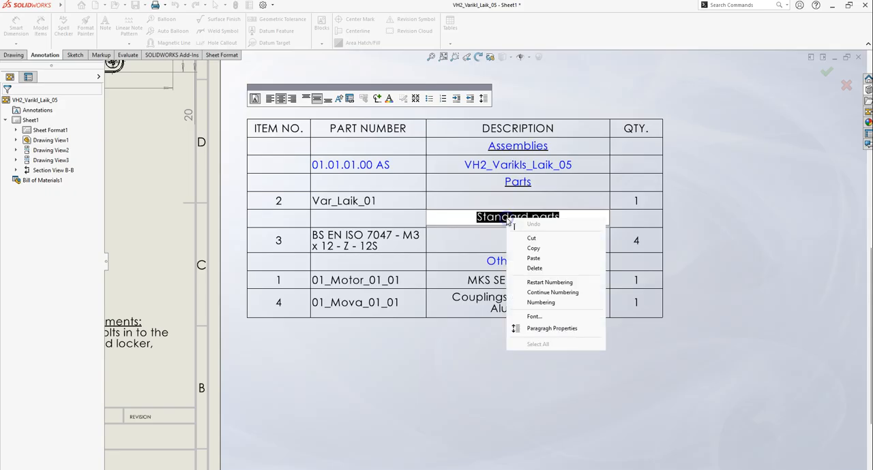
pyautogui.click(530, 310)
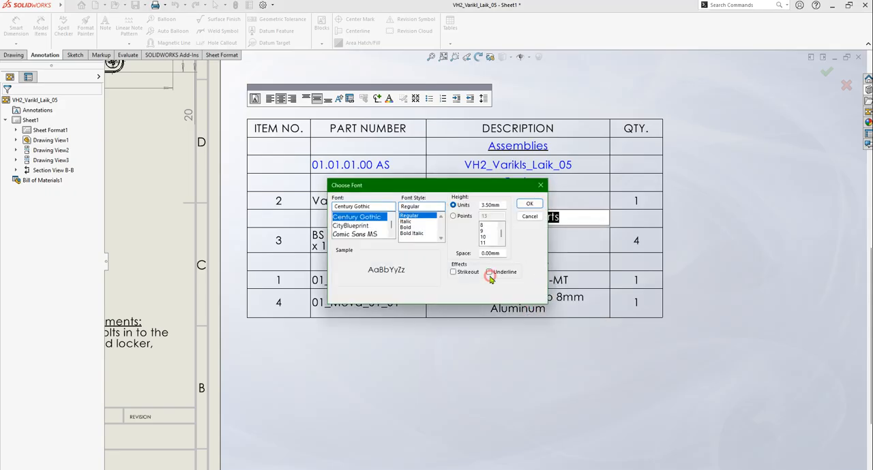
pyautogui.click(529, 205)
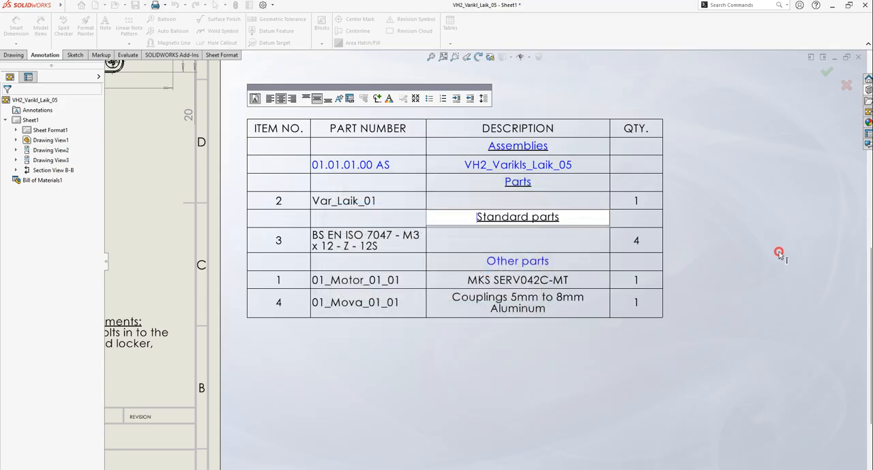
# Underline the "Other parts" heading in the bill of materials and leave the table
pyautogui.doubleClick(502, 262)
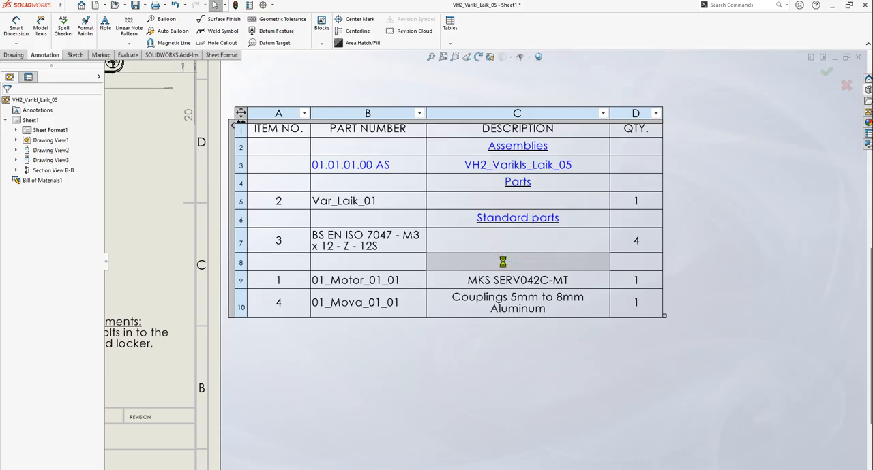
pyautogui.tripleClick(503, 263)
pyautogui.rightClick(504, 263)
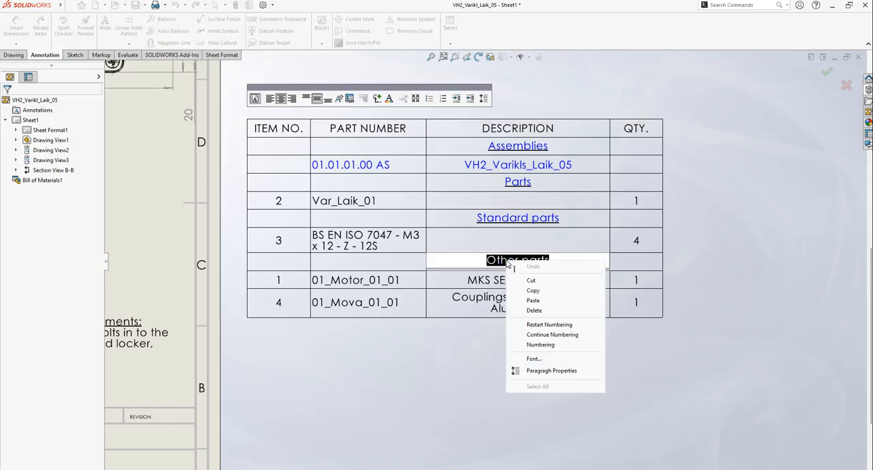
pyautogui.click(555, 359)
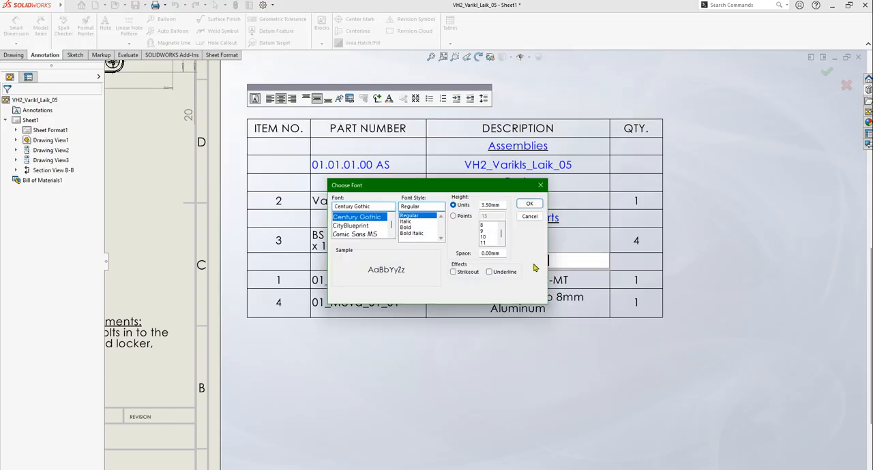
pyautogui.click(488, 272)
pyautogui.click(529, 204)
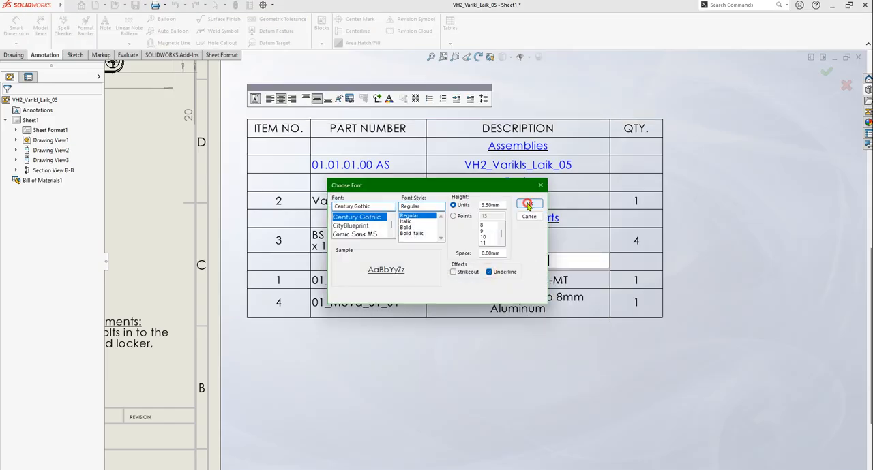
pyautogui.click(736, 226)
pyautogui.click(755, 235)
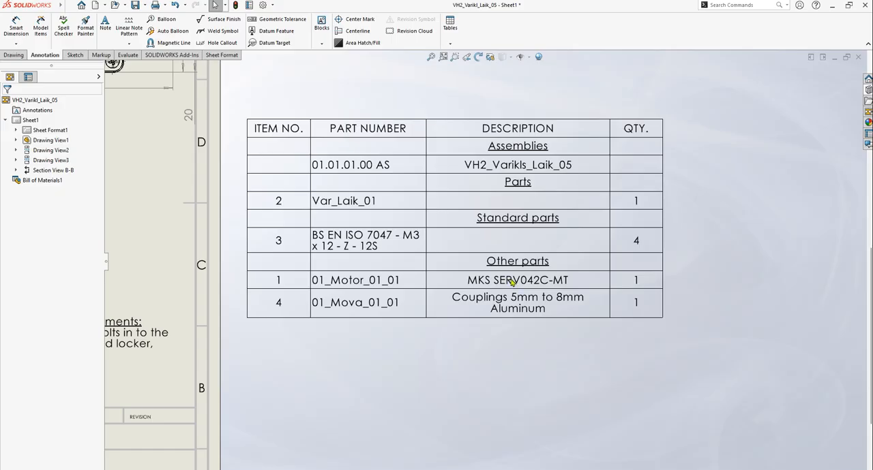
# Copy "BS EN ISO 7047 - M3 x 12 - Z - 12S" from item 3's part number into its description, breaking the property link
pyautogui.click(358, 244)
pyautogui.doubleClick(358, 244)
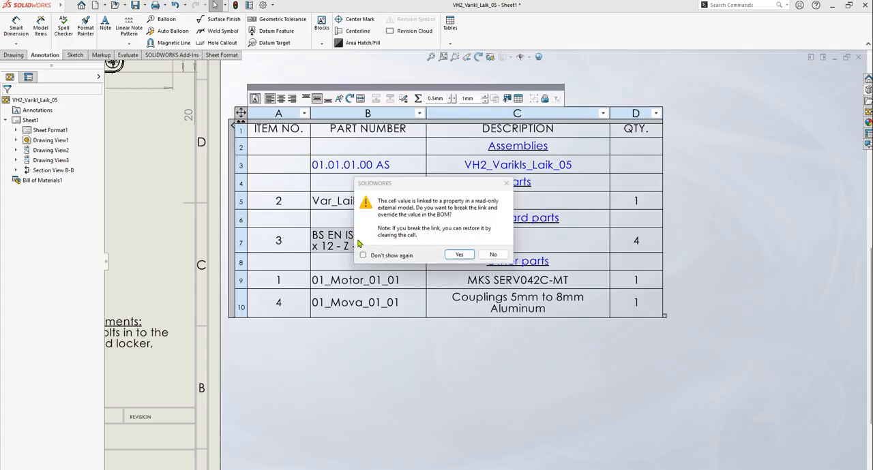
pyautogui.click(471, 255)
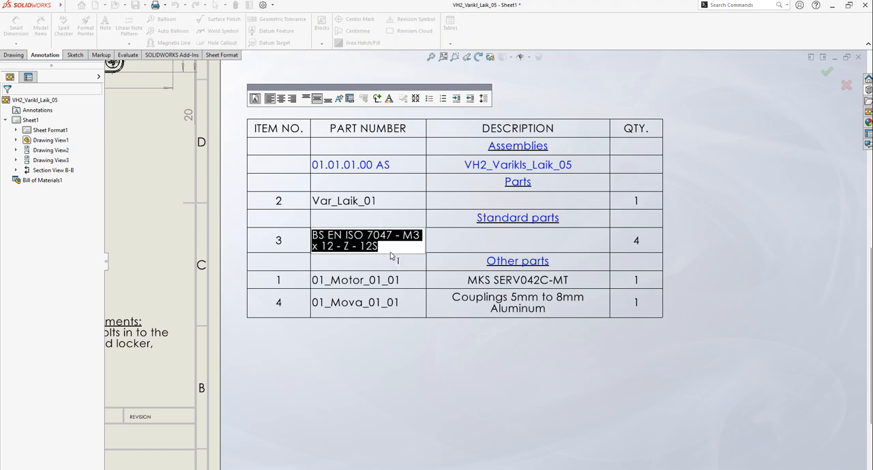
pyautogui.doubleClick(517, 242)
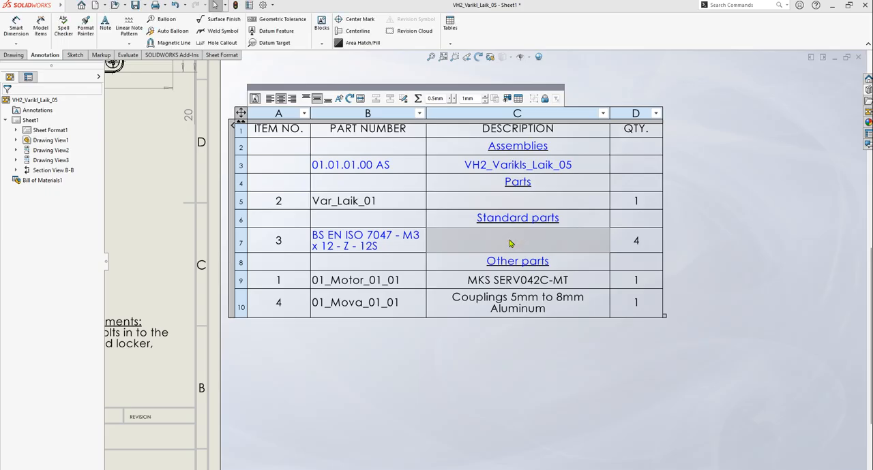
pyautogui.click(450, 255)
pyautogui.hotkey('ctrl', 'v')
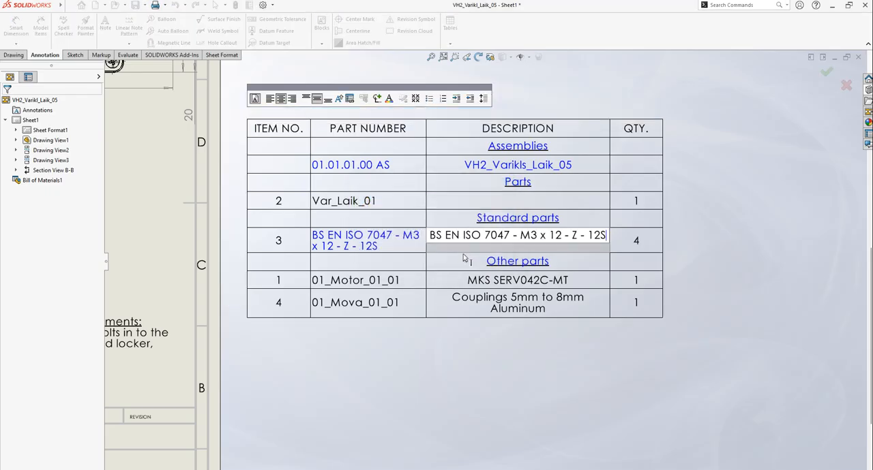
pyautogui.click(784, 250)
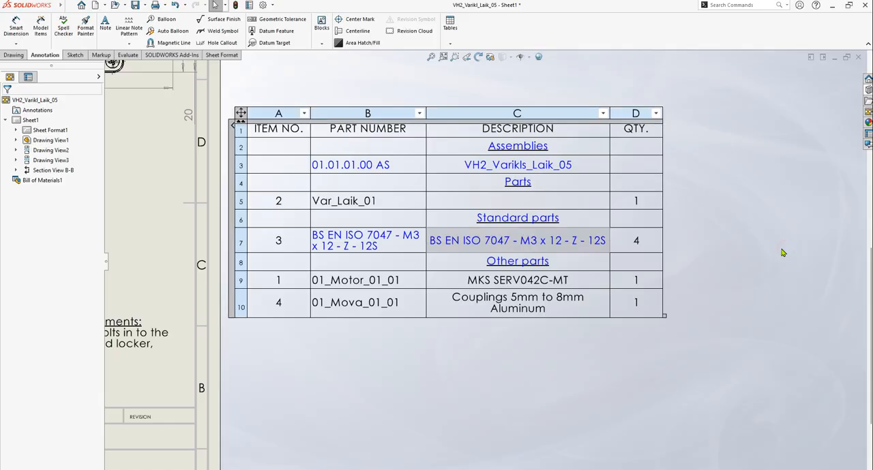
# Try to clear the part number cell of item 3 in the bill of materials
pyautogui.click(362, 253)
pyautogui.doubleClick(363, 251)
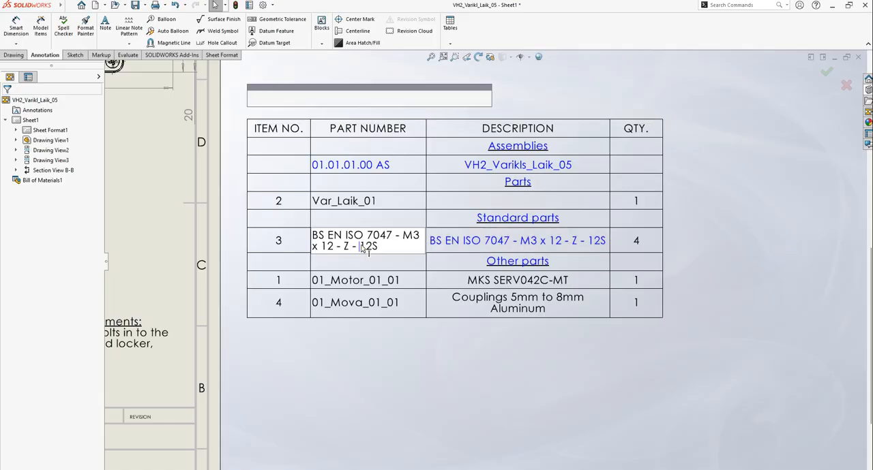
pyautogui.hotkey('ctrl', 'a')
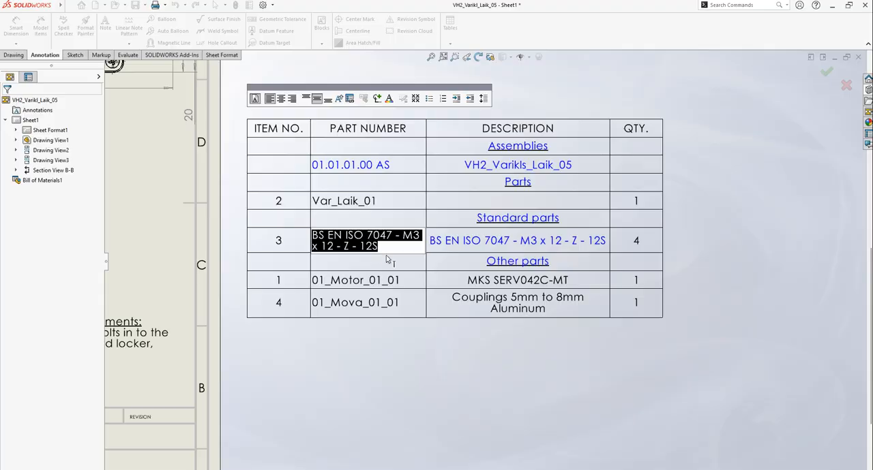
pyautogui.press('Delete')
pyautogui.click(723, 193)
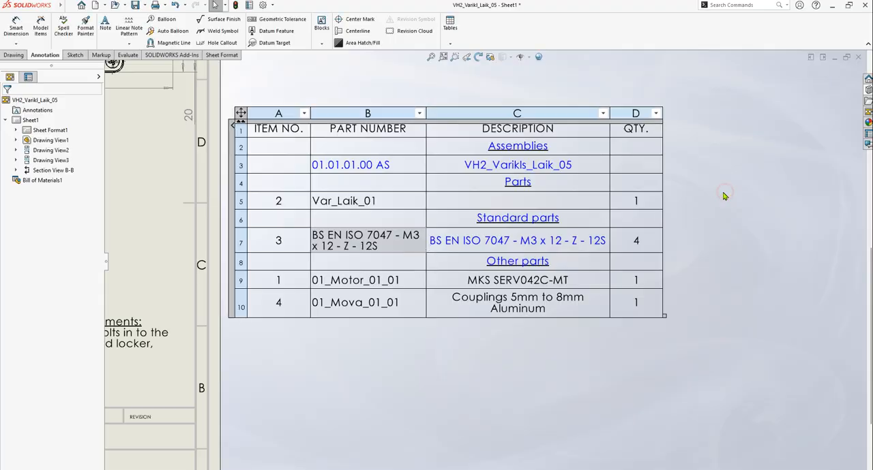
# Override the linked part number of item 3 in the bill of materials with an empty value
pyautogui.doubleClick(368, 247)
pyautogui.click(458, 255)
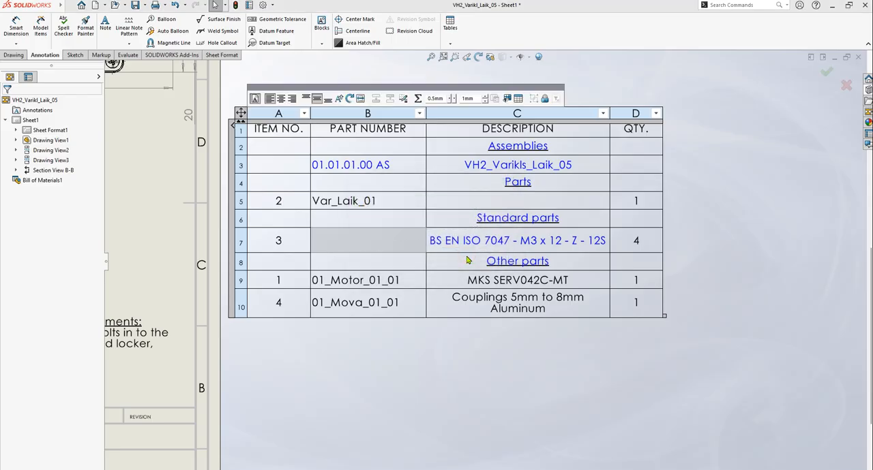
pyautogui.hotkey('ctrl', 'a')
pyautogui.press('Delete')
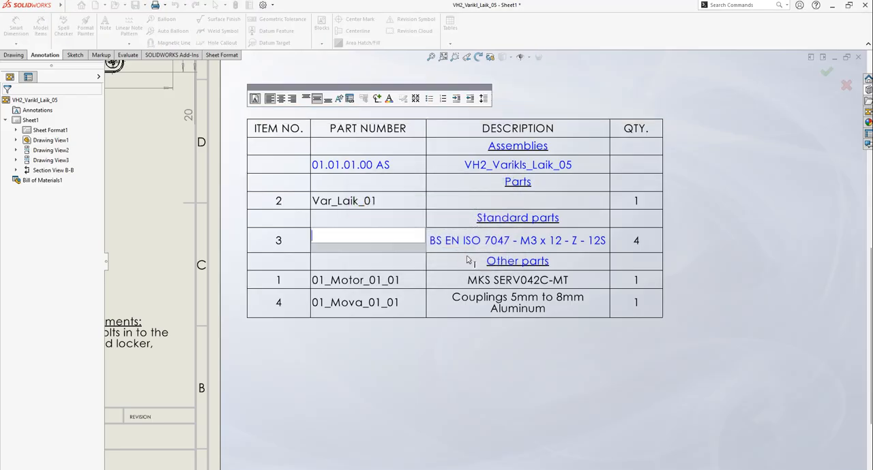
pyautogui.click(743, 219)
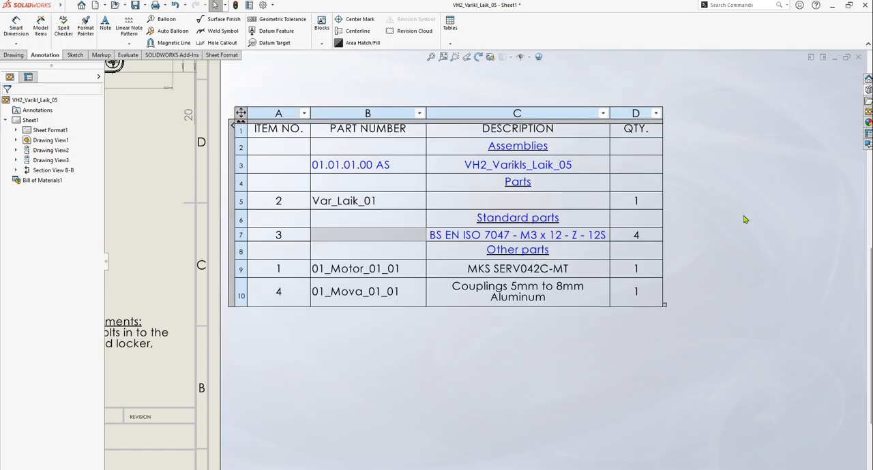
pyautogui.click(742, 236)
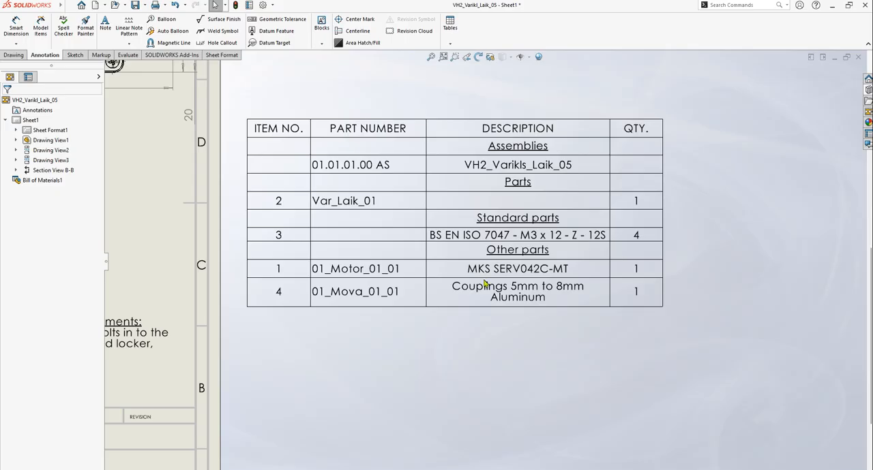
# Switch to the Amazon listing of the Saiper coupling in the browser and examine its product pictures
pyautogui.hotkey('alt', 'Tab')
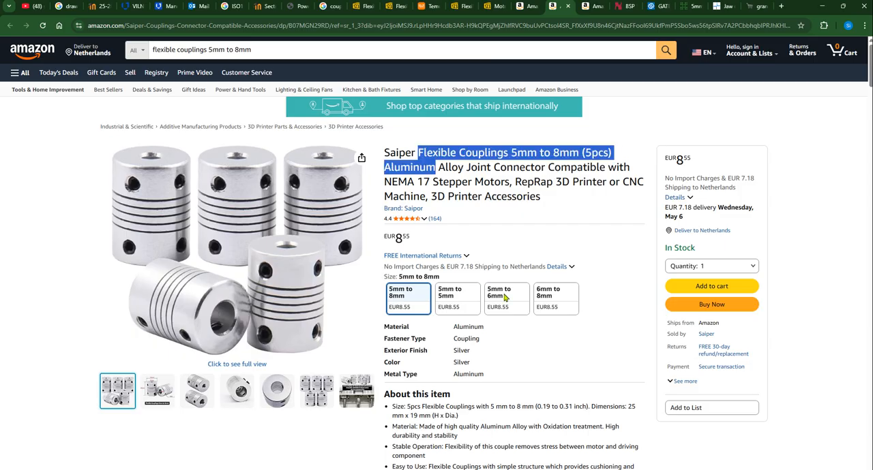
pyautogui.scroll(-3, 188, 360)
pyautogui.moveTo(356, 282)
pyautogui.scroll(3, 341, 273)
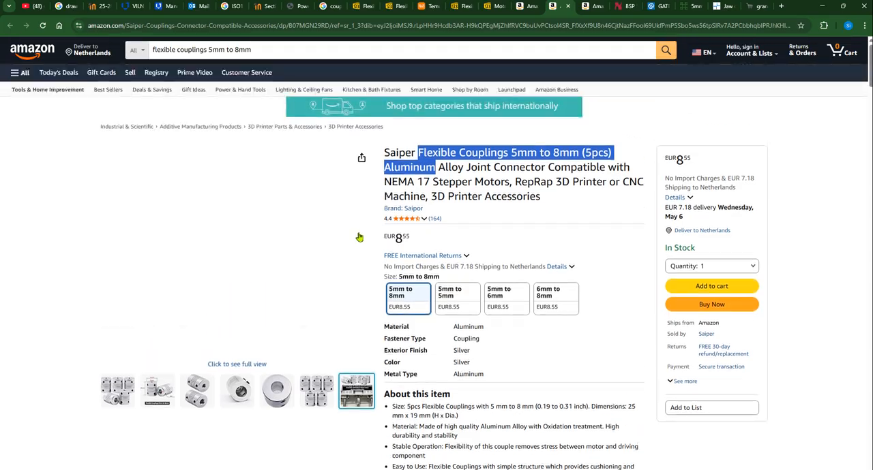
pyautogui.moveTo(292, 194)
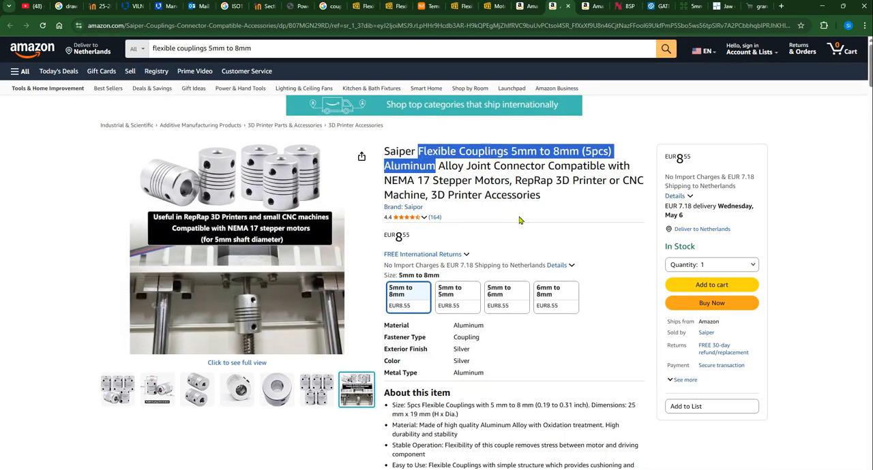
# Find the coupling's product information on the listing and expand Measurements and Item details to check its identifying data
pyautogui.scroll(-4, 537, 226)
pyautogui.scroll(-10, 537, 225)
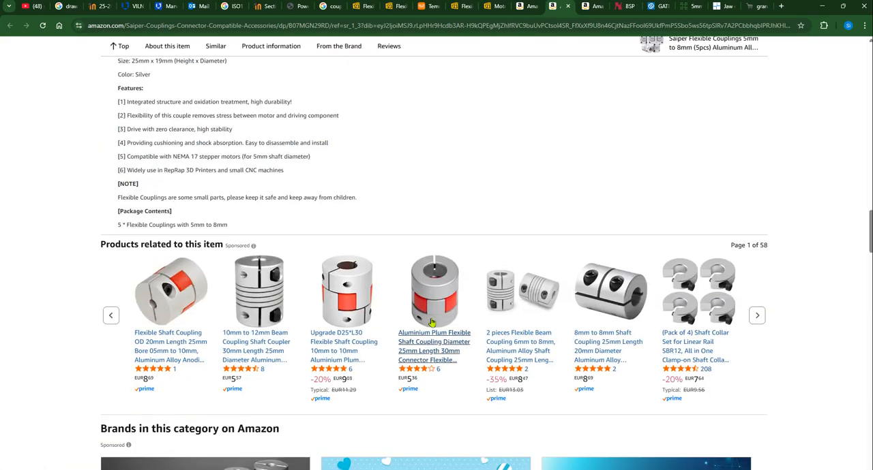
pyautogui.scroll(-8, 427, 326)
pyautogui.scroll(10, 427, 287)
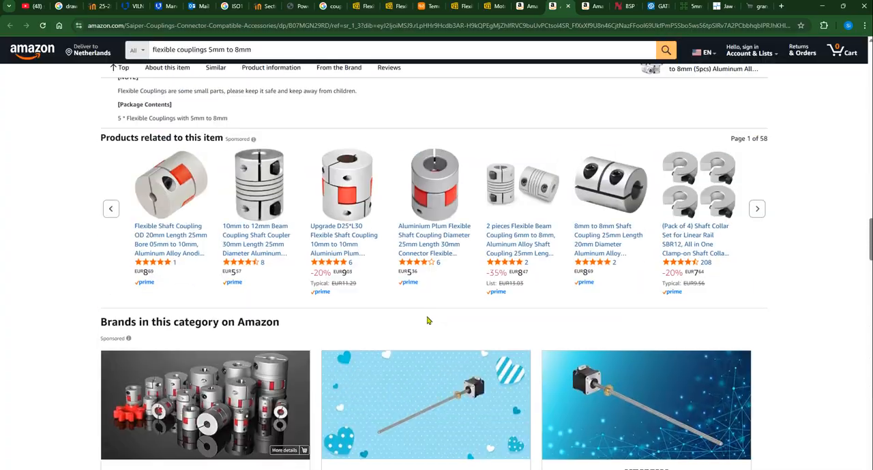
pyautogui.scroll(10, 344, 367)
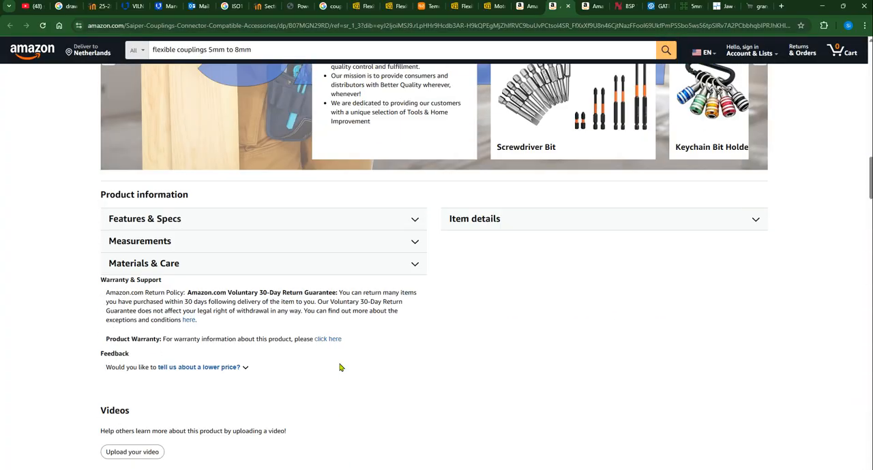
pyautogui.click(174, 242)
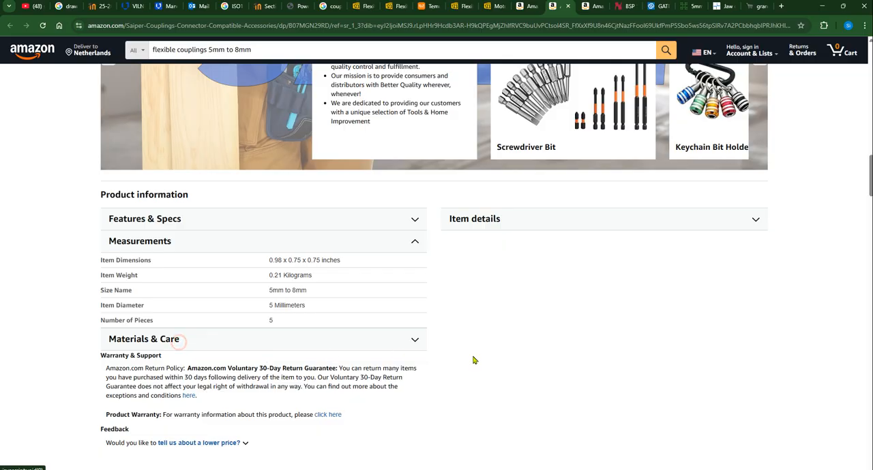
pyautogui.click(532, 217)
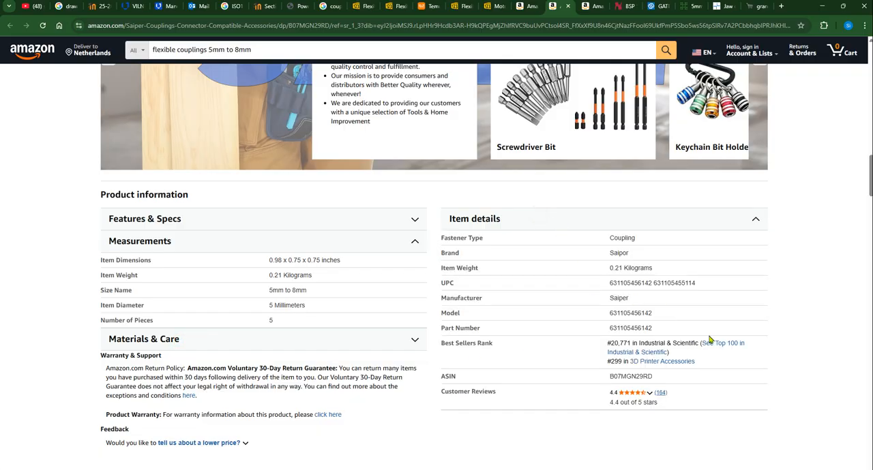
# Search Google for "mks servo42c"
pyautogui.scroll(5, 696, 315)
pyautogui.scroll(10, 470, 220)
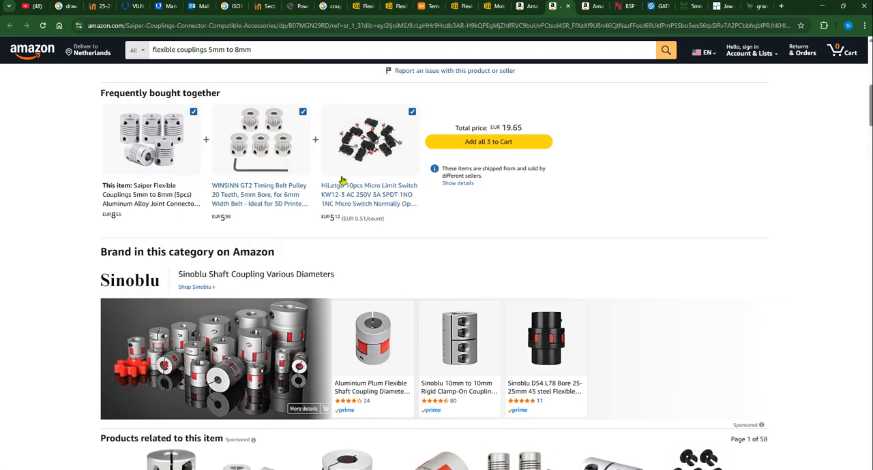
pyautogui.scroll(8, 343, 180)
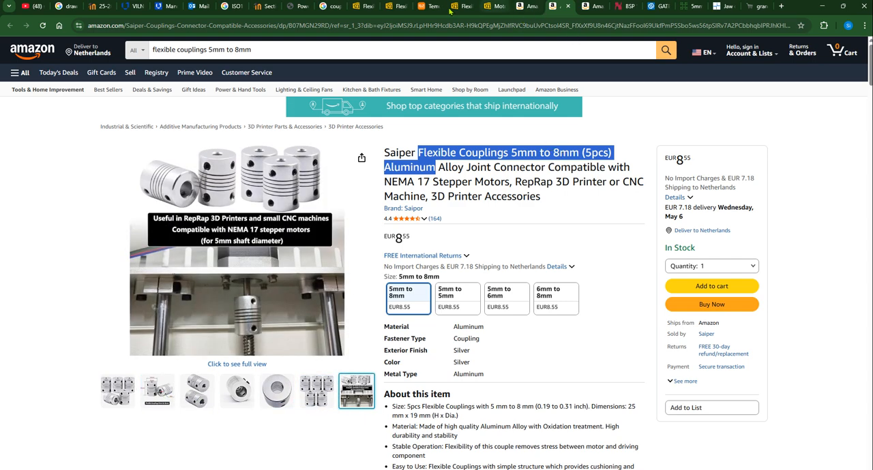
pyautogui.click(331, 6)
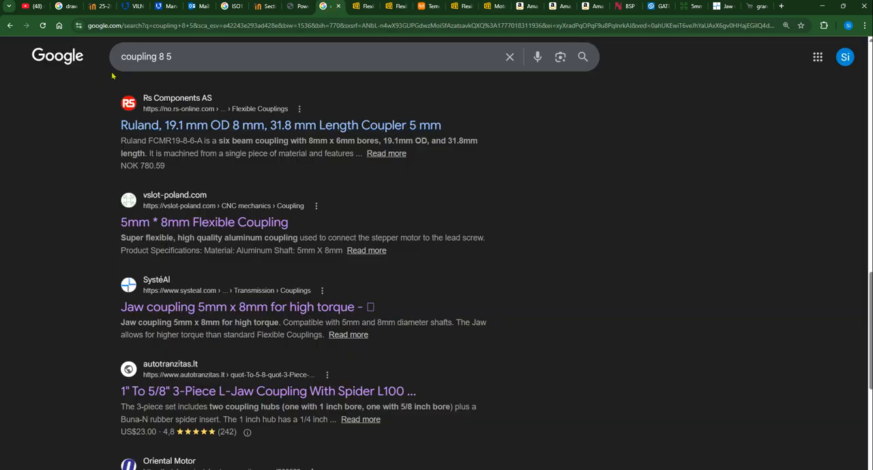
pyautogui.moveTo(174, 56); pyautogui.dragTo(83, 60)
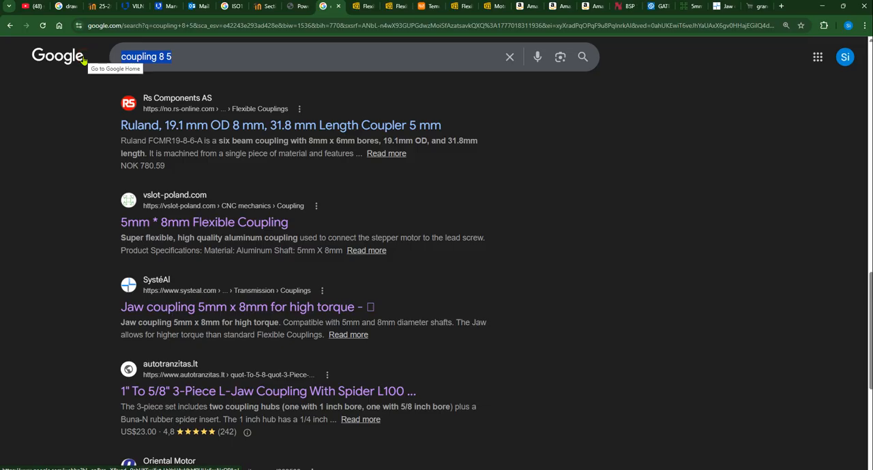
pyautogui.write('mks')
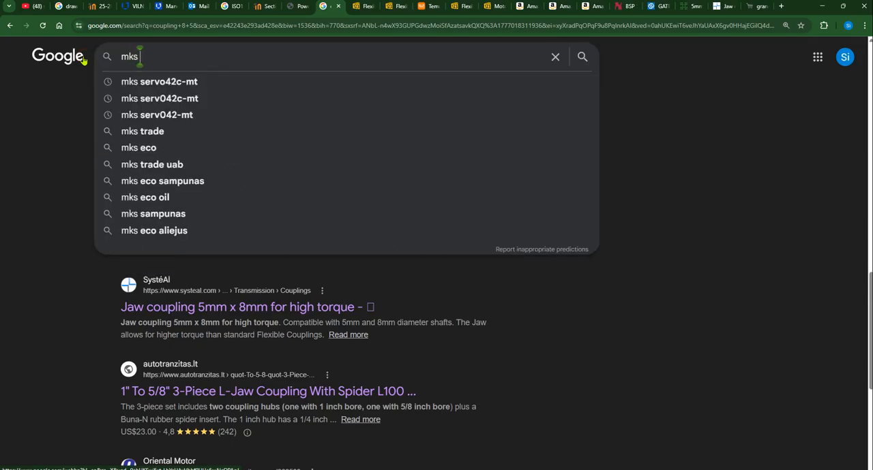
pyautogui.write(' ser')
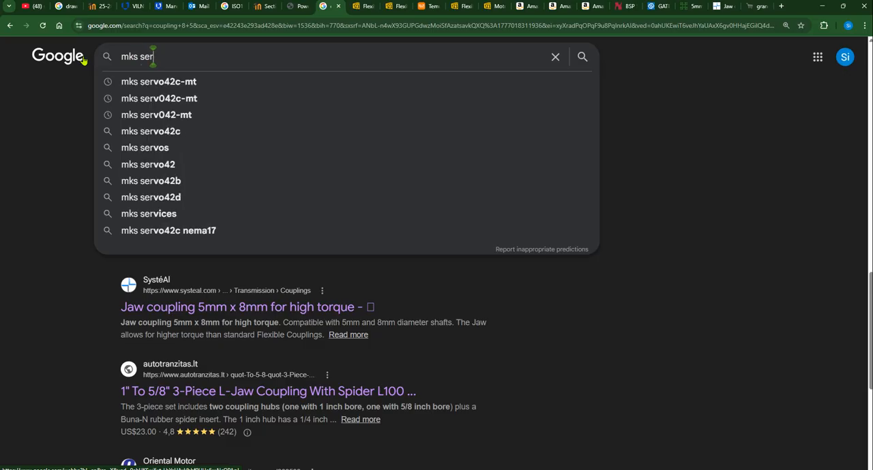
pyautogui.write('vo42c')
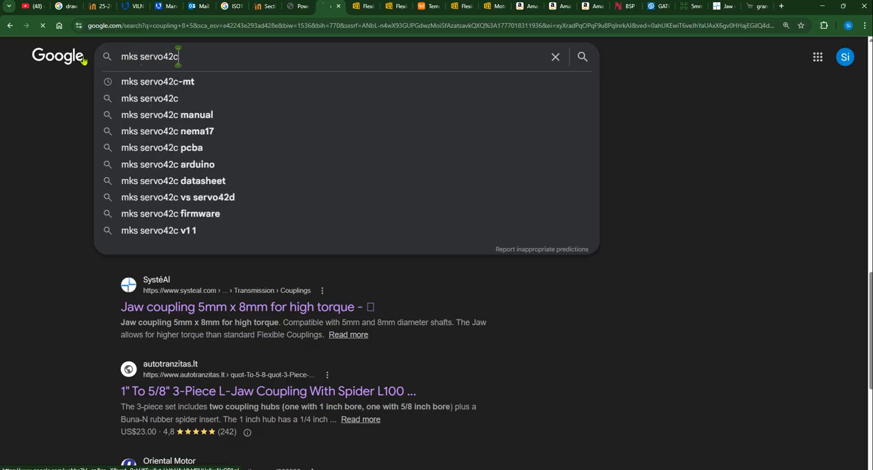
pyautogui.press('Return')
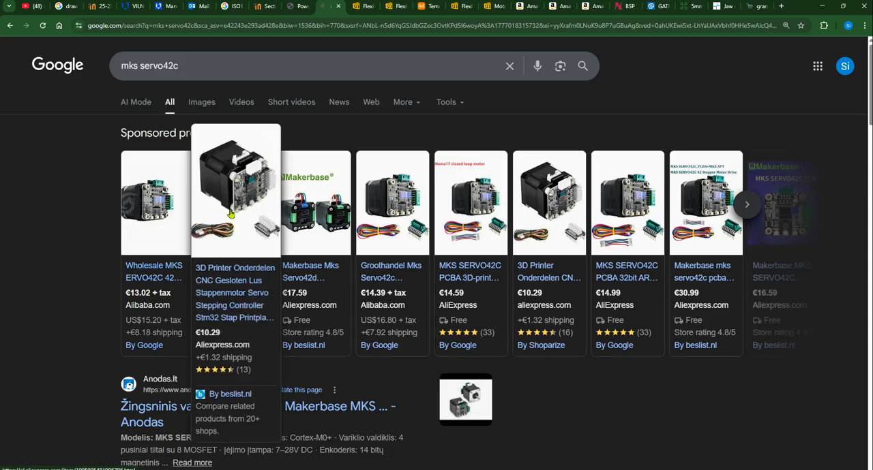
# Open three sponsored MKS SERVO42C offers and the Anodas, Vallder SHOP and GitHub results in separate tabs, and view the AliExpress listing
pyautogui.middleClick(212, 280)
pyautogui.middleClick(159, 276)
pyautogui.middleClick(390, 273)
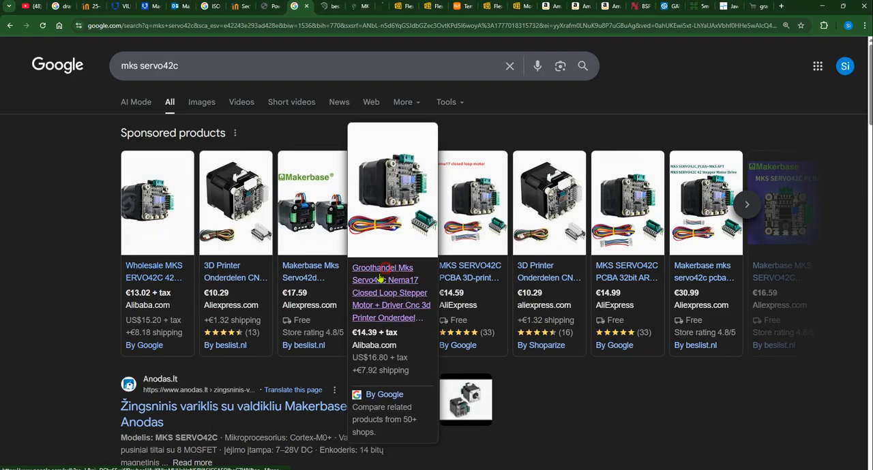
pyautogui.scroll(-2, 292, 364)
pyautogui.scroll(-2, 292, 364)
pyautogui.middleClick(341, 194)
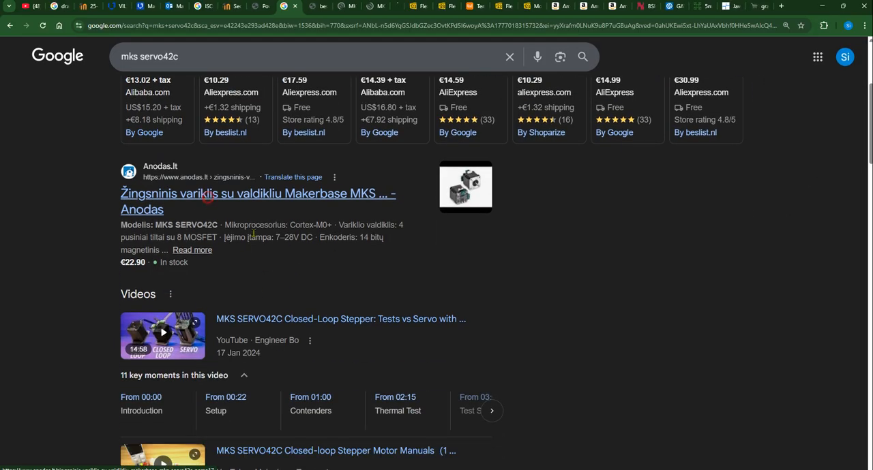
pyautogui.scroll(-6, 403, 255)
pyautogui.scroll(-5, 403, 267)
pyautogui.scroll(3, 401, 266)
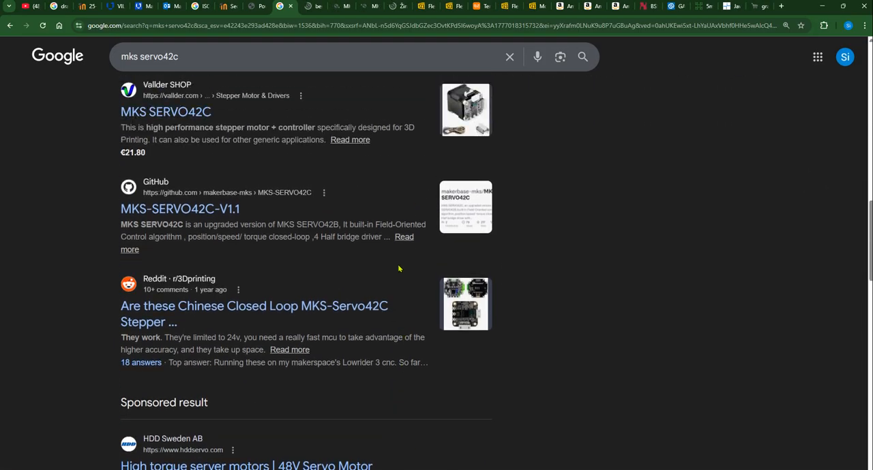
pyautogui.middleClick(165, 223)
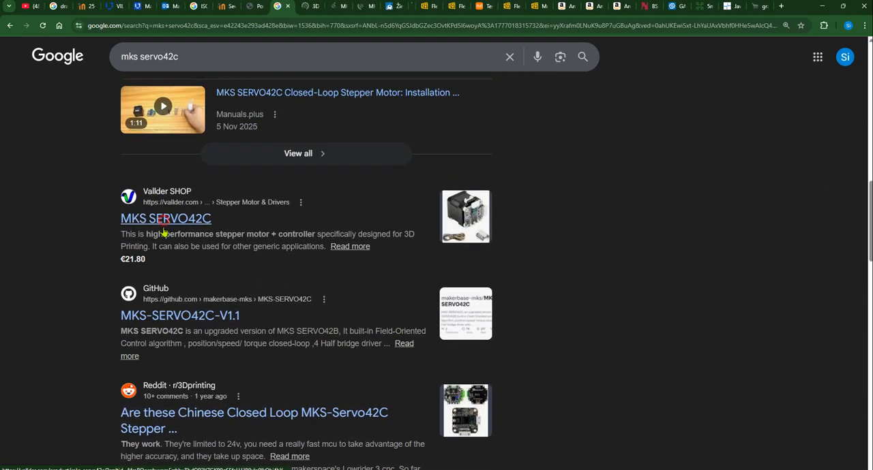
pyautogui.middleClick(191, 316)
pyautogui.click(294, 11)
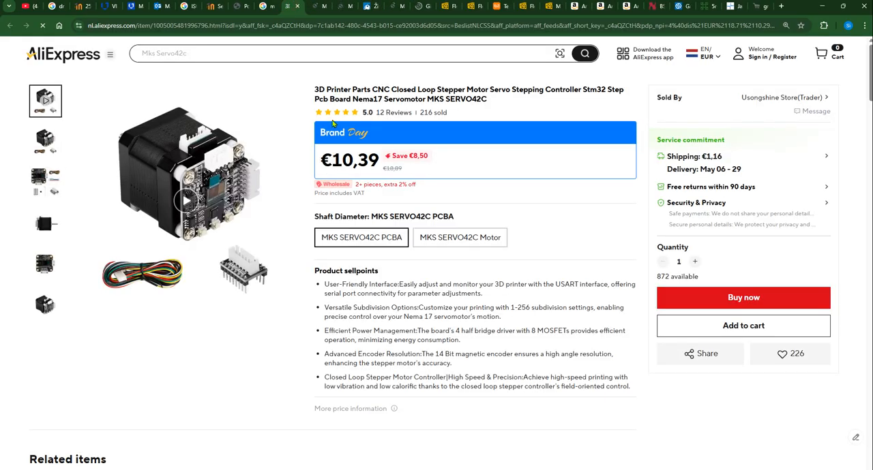
# Return to the Google search and look through the image results for the MKS SERVO42C motor and its dimension drawings
pyautogui.click(265, 8)
pyautogui.scroll(10, 176, 107)
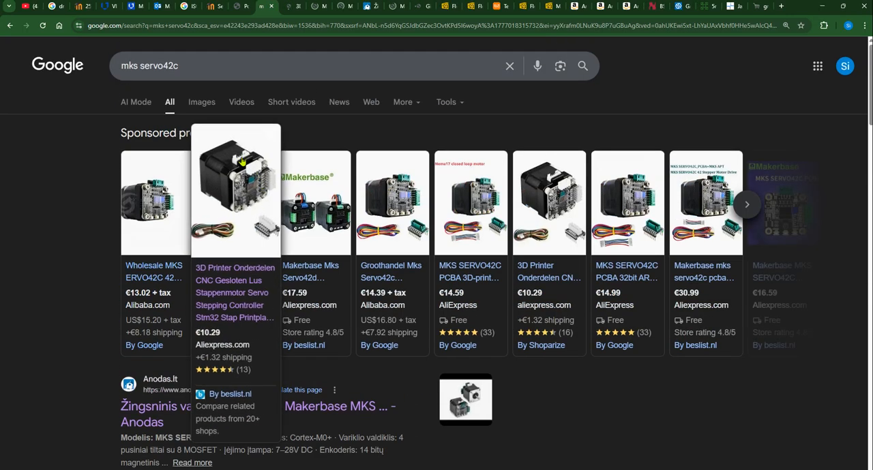
pyautogui.click(201, 103)
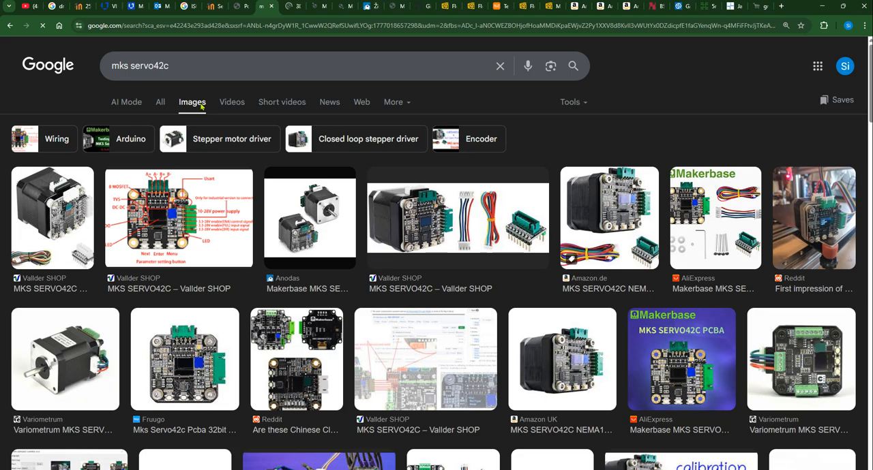
pyautogui.scroll(-1, 507, 294)
pyautogui.scroll(-4, 507, 295)
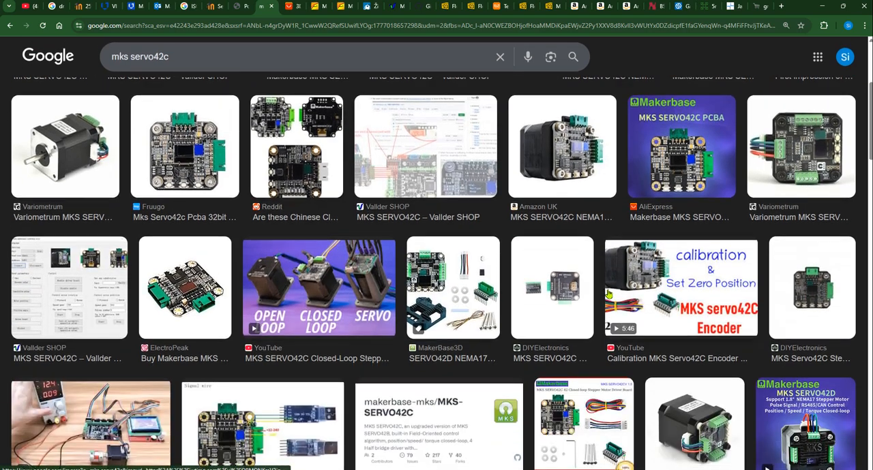
pyautogui.scroll(-10, 310, 292)
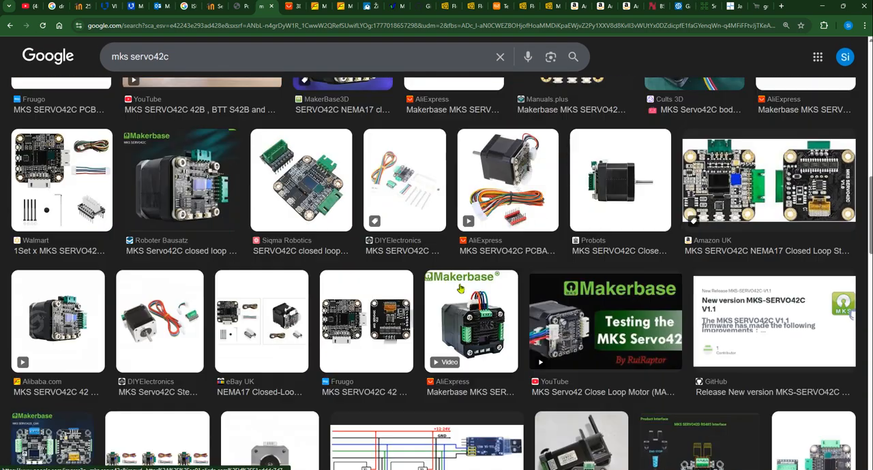
pyautogui.scroll(-3, 460, 290)
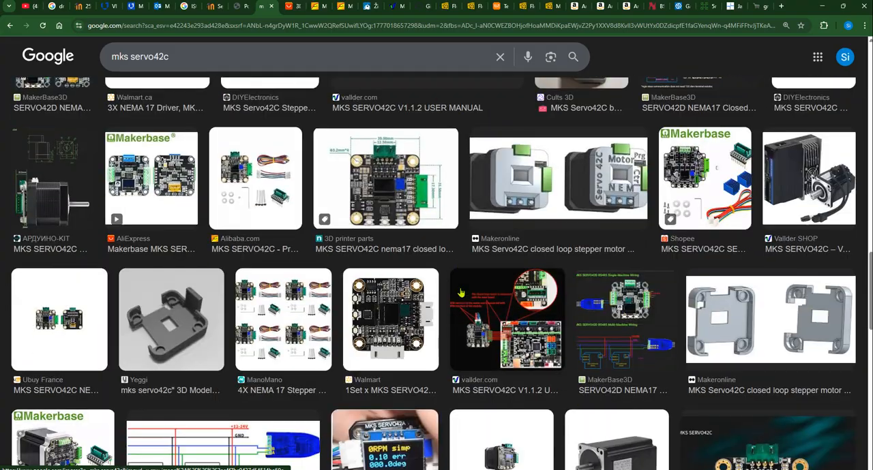
pyautogui.scroll(-15, 460, 293)
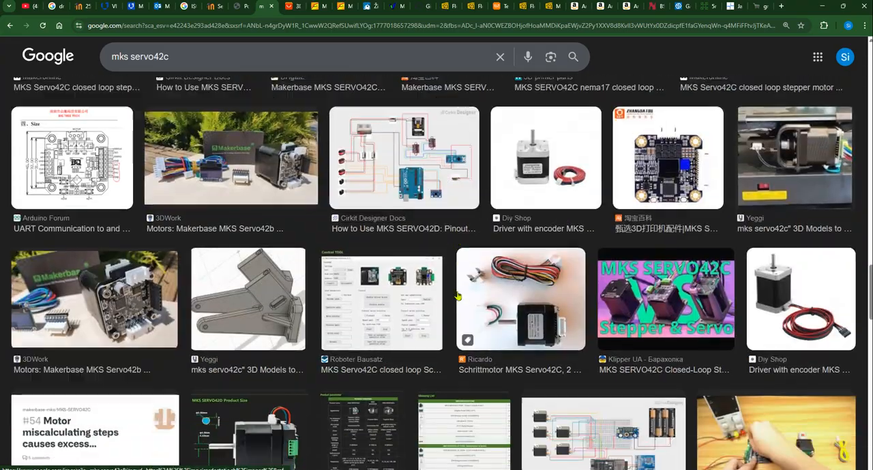
pyautogui.scroll(-15, 457, 297)
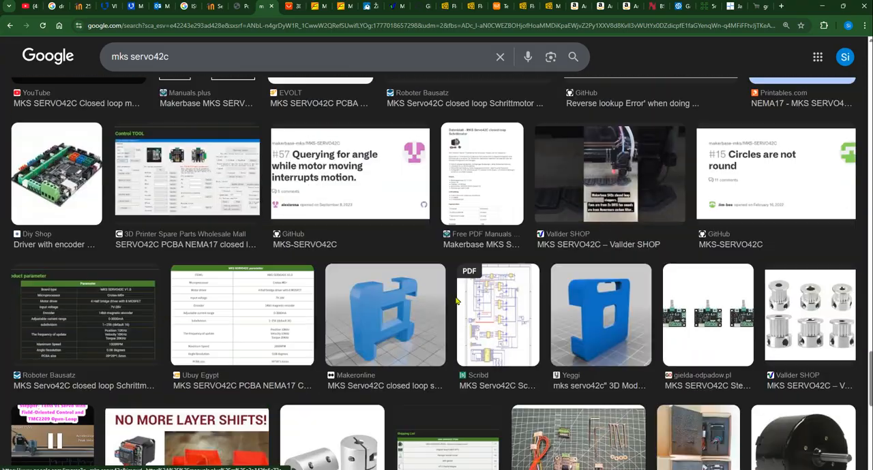
pyautogui.scroll(-3, 457, 306)
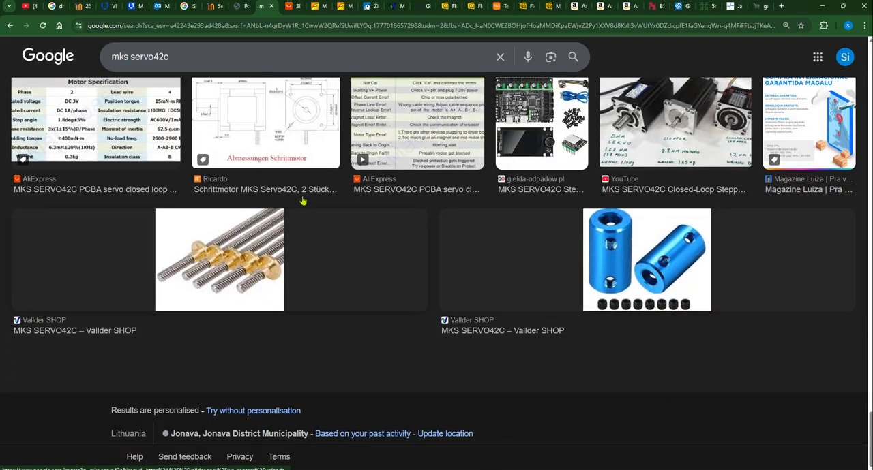
pyautogui.scroll(2, 344, 168)
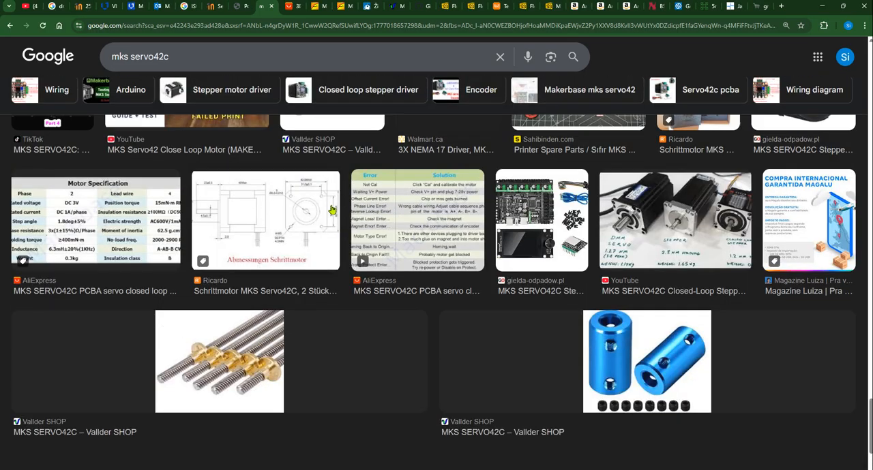
# Examine the AliExpress MKS SERVO42C listing's description and the motor's dimensioned size drawing
pyautogui.click(292, 6)
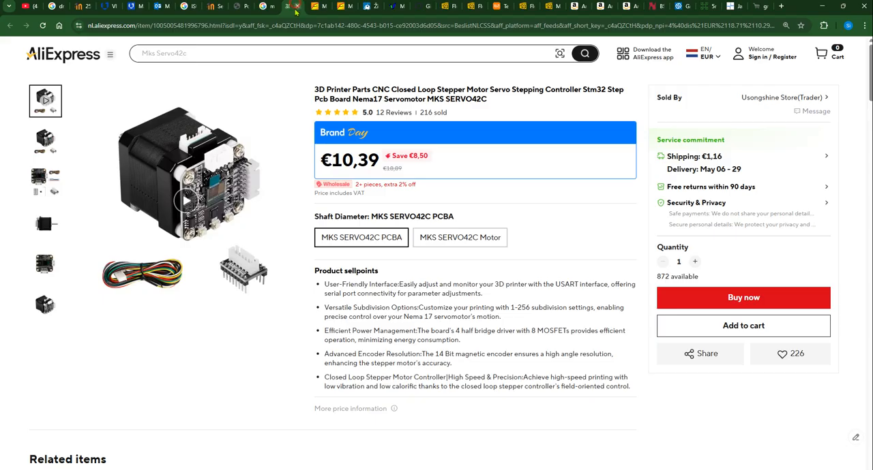
pyautogui.scroll(-7, 365, 306)
pyautogui.scroll(-15, 277, 325)
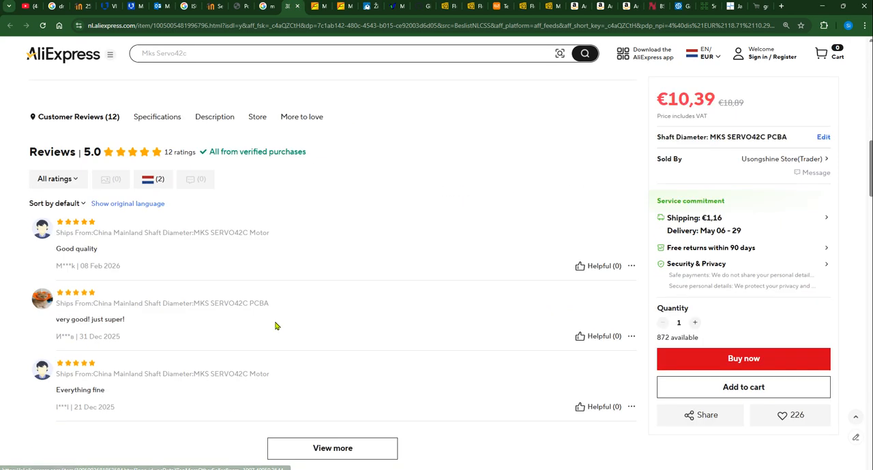
pyautogui.scroll(-10, 344, 281)
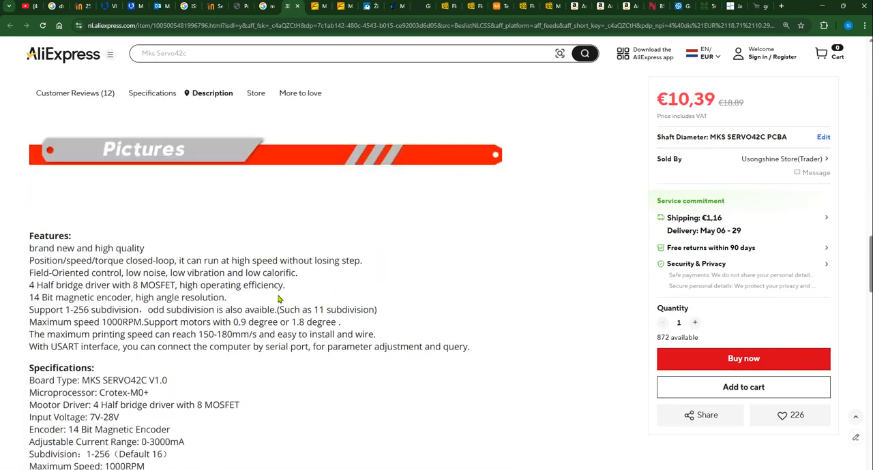
pyautogui.click(315, 280)
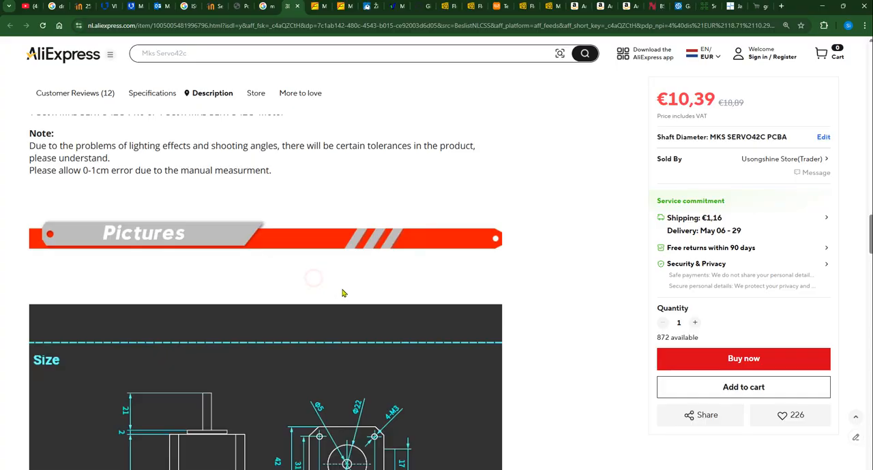
pyautogui.scroll(-3, 341, 293)
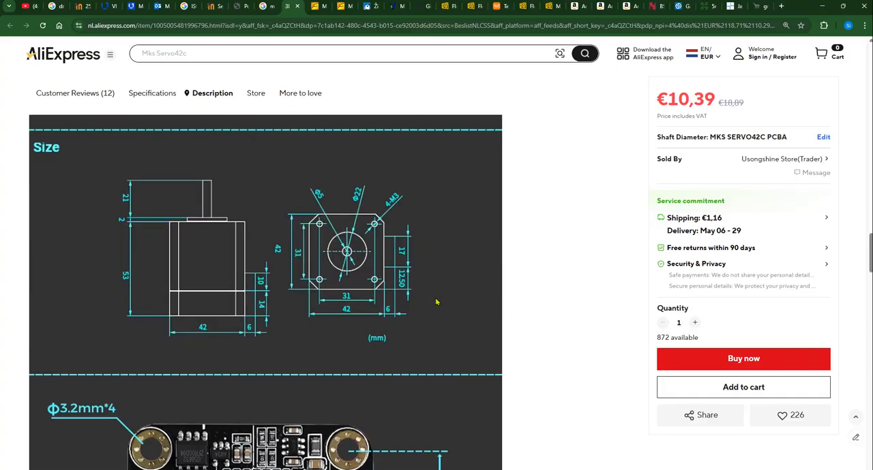
pyautogui.scroll(-2, 444, 313)
pyautogui.scroll(3, 502, 323)
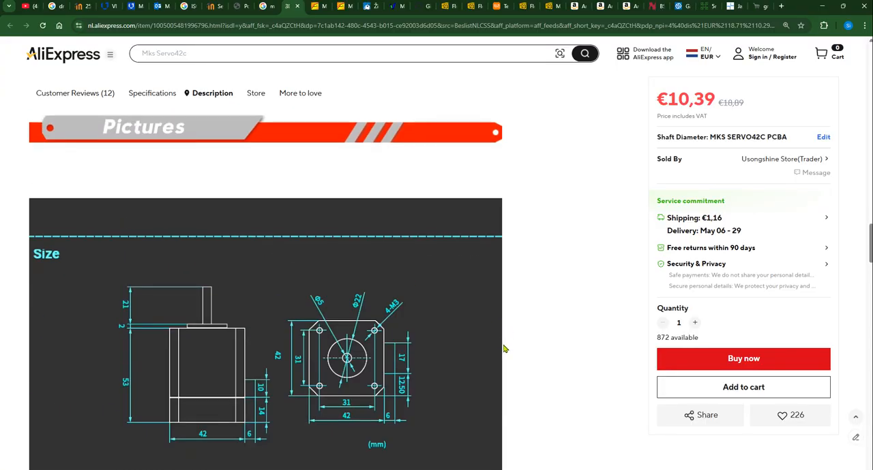
pyautogui.scroll(-2, 518, 337)
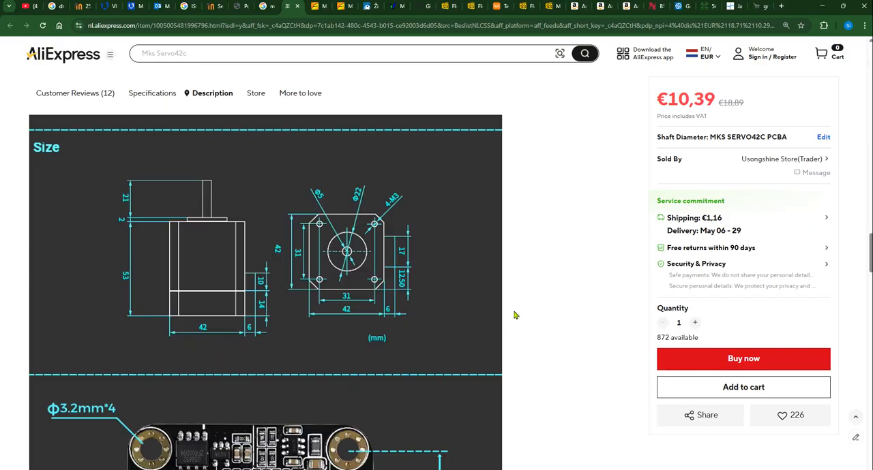
# Switch to the SOLIDWORKS drawing and check the bill of materials descriptions of the screw and motor, comparing with the AliExpress listing
pyautogui.hotkey('alt', 'Tab')
pyautogui.hotkey('alt', 'Tab')
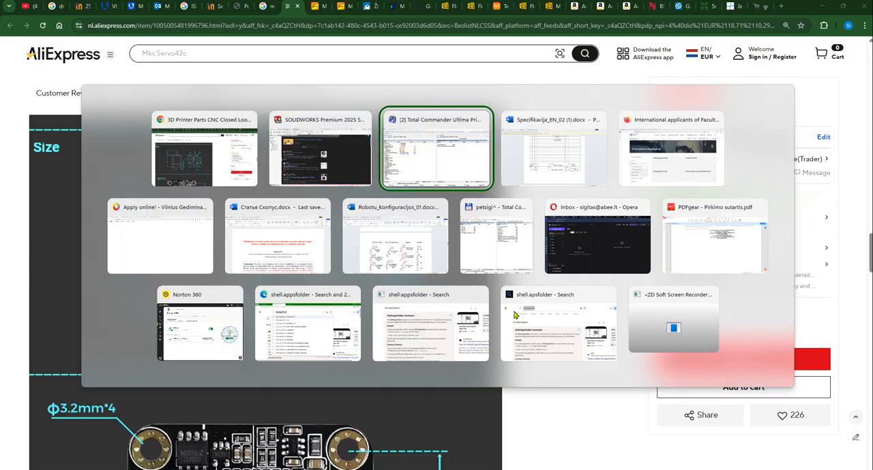
pyautogui.click(336, 177)
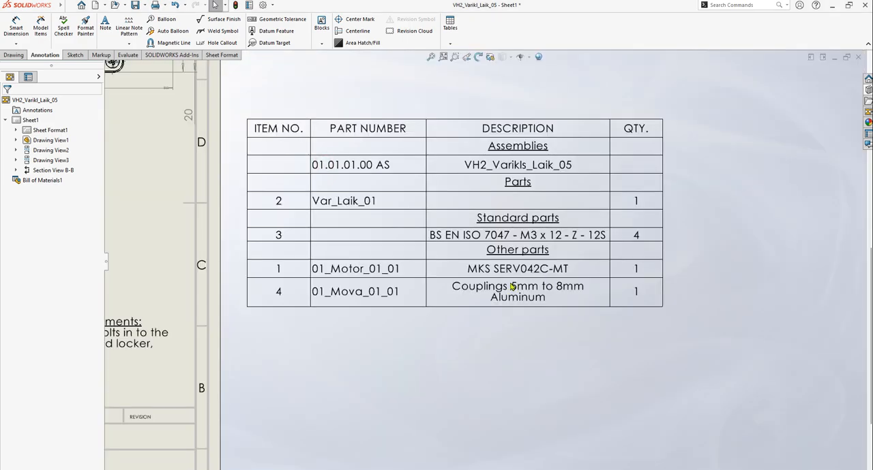
pyautogui.click(494, 236)
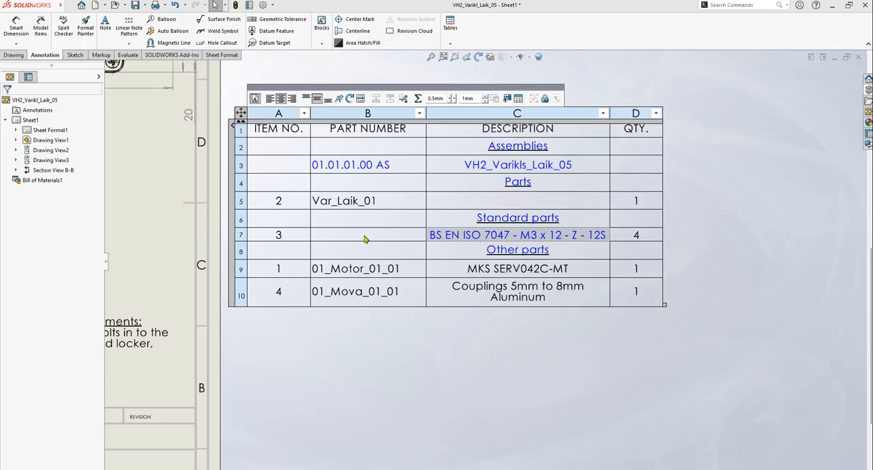
pyautogui.click(517, 272)
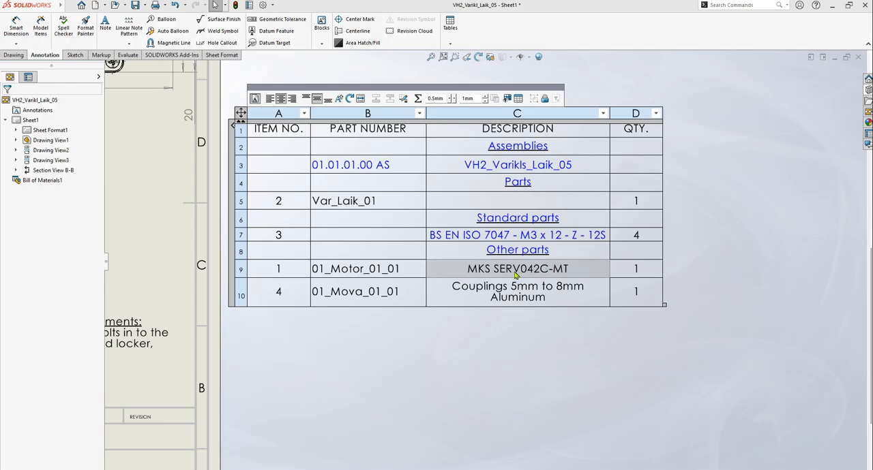
pyautogui.hotkey('alt', 'Tab')
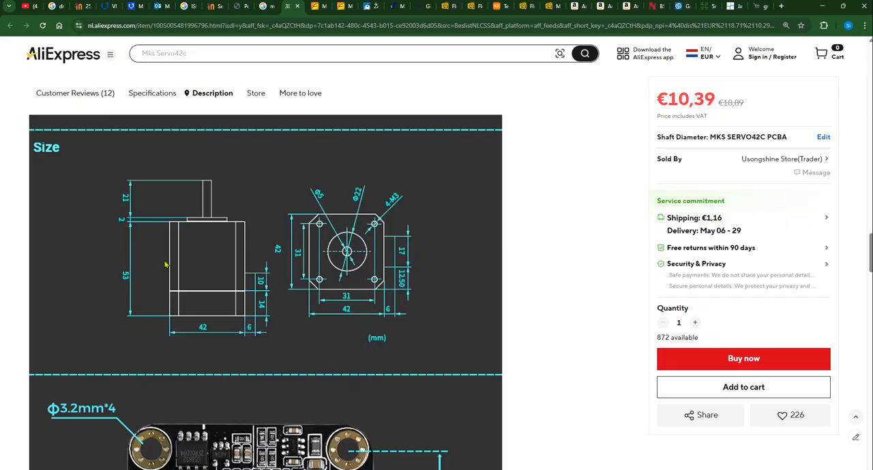
pyautogui.hotkey('alt', 'Tab')
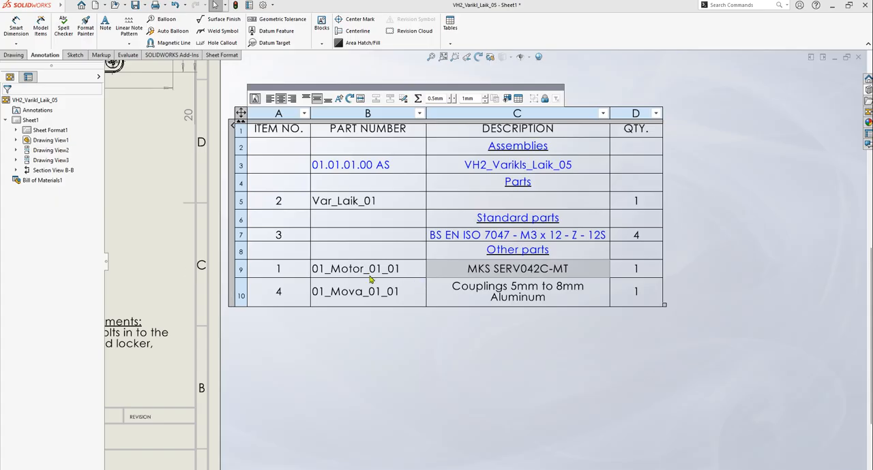
# Clear the part number of the MKS SERV042C-MT motor in the bill of materials, leaving its cell blank
pyautogui.click(339, 269)
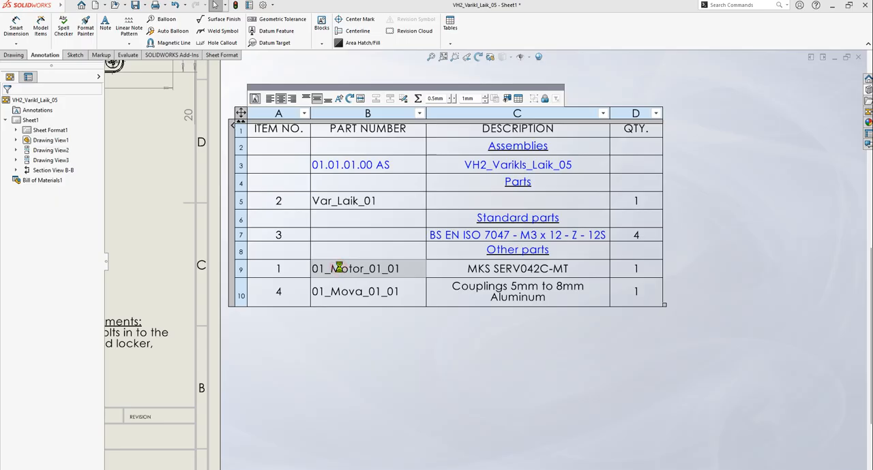
pyautogui.doubleClick(340, 268)
pyautogui.doubleClick(366, 269)
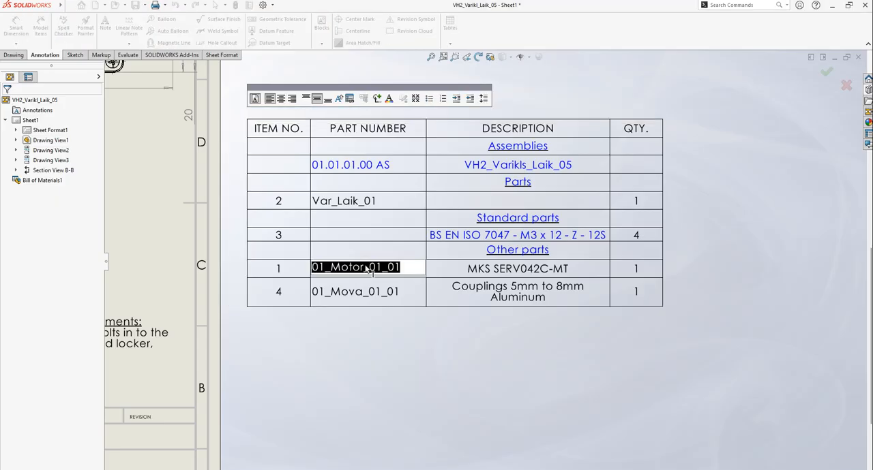
pyautogui.press('BackSpace')
pyautogui.click(746, 246)
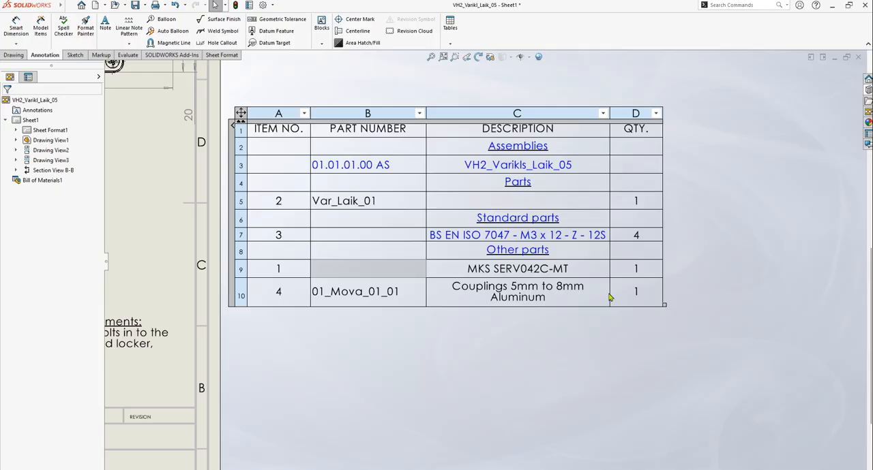
# Select the coupling's description in the bill of materials, switch to the browser, and examine the Saiper coupling listing's photos and product information on Amazon
pyautogui.click(505, 297)
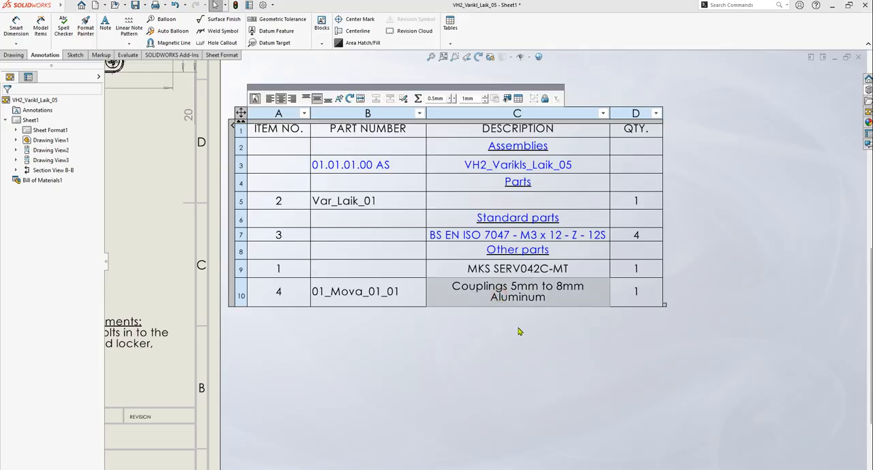
pyautogui.hotkey('alt', 'Tab')
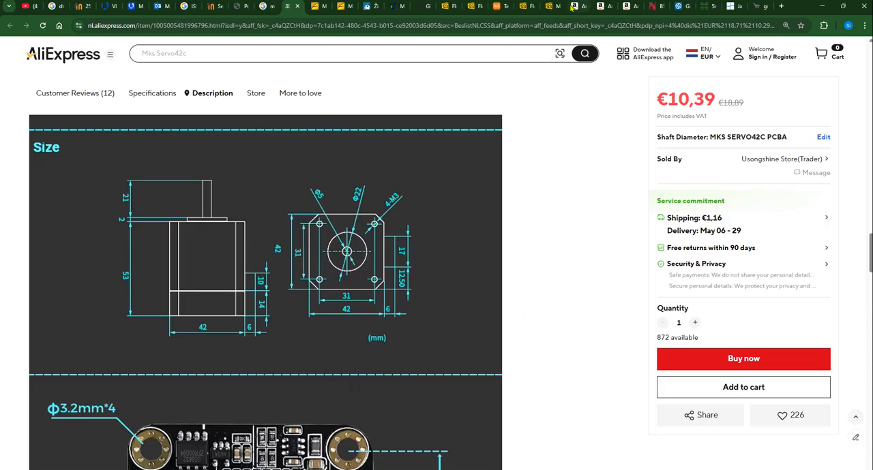
pyautogui.click(572, 7)
pyautogui.click(603, 7)
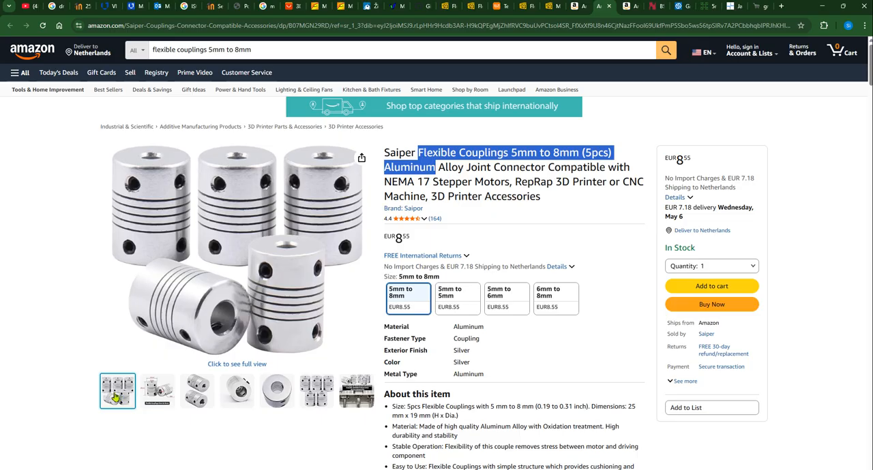
pyautogui.scroll(-12, 512, 273)
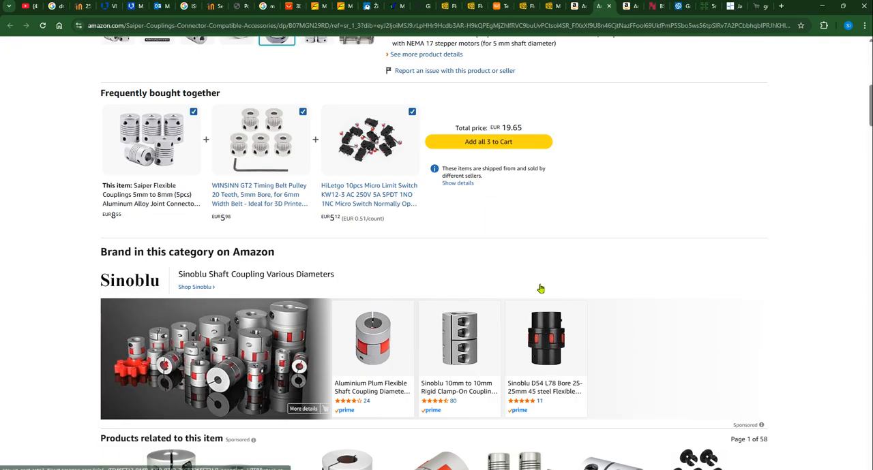
pyautogui.scroll(-10, 588, 305)
pyautogui.scroll(10, 664, 136)
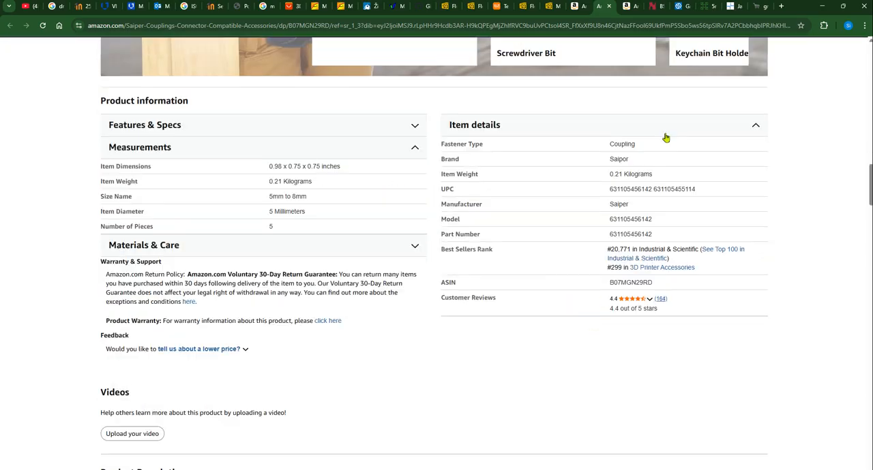
# Examine the Befenybay 5mm to 8mm flexible shaft coupling listing on Amazon, including its product information and customer reviews
pyautogui.click(629, 6)
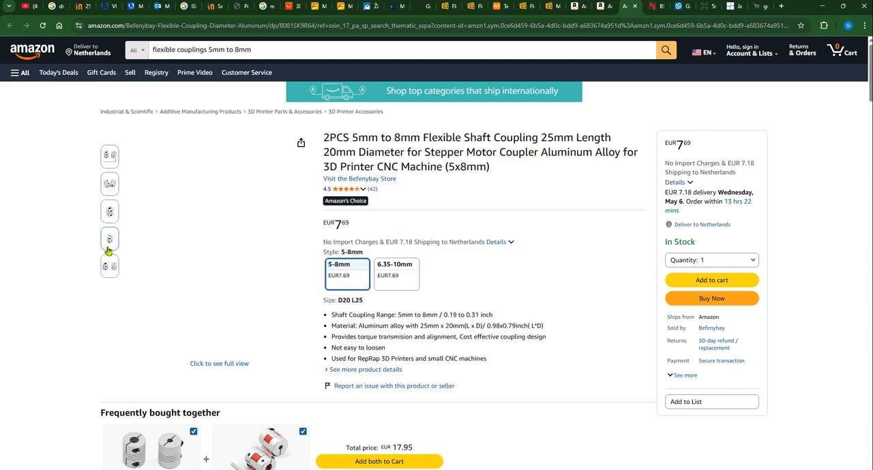
pyautogui.scroll(-5, 378, 300)
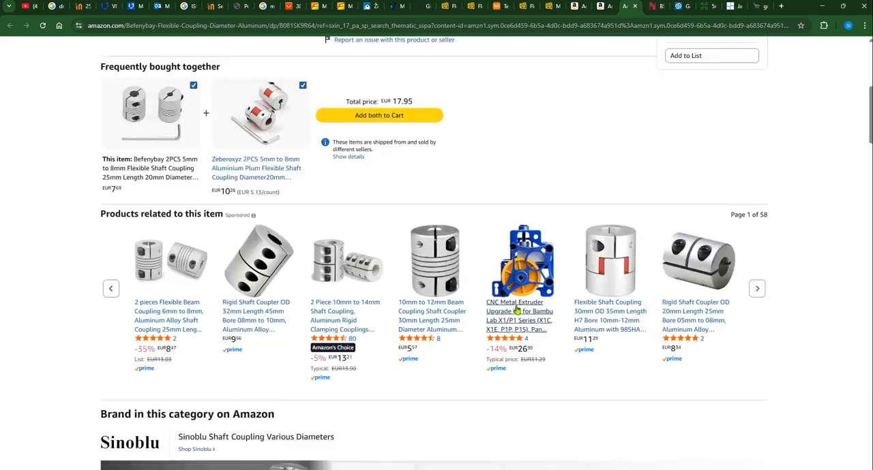
pyautogui.scroll(-8, 575, 330)
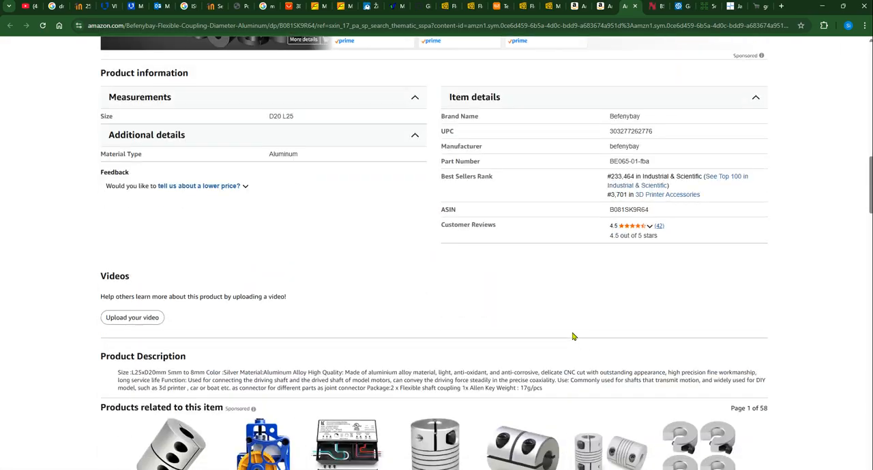
pyautogui.scroll(-1, 570, 333)
pyautogui.scroll(-14, 556, 336)
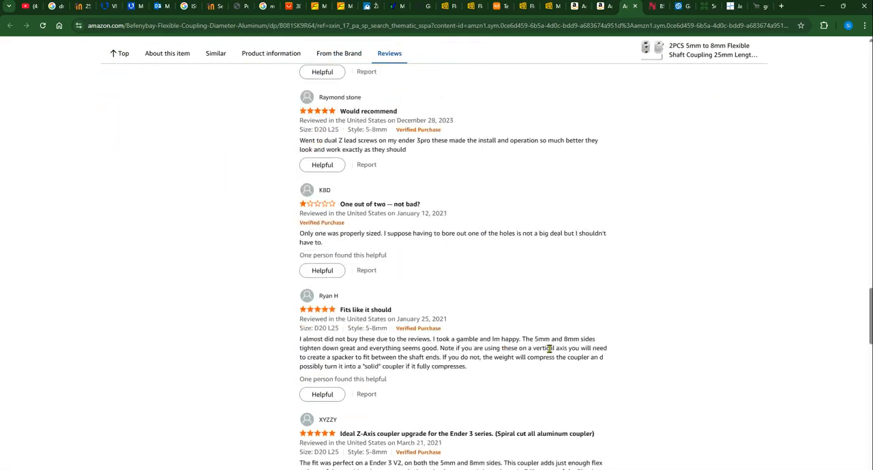
pyautogui.scroll(9, 626, 177)
# View the Hidrobalt and Stokker coupling pages and examine the second photo and the specifications of V-SLOT's 5mm * 8mm Flexible Coupling
pyautogui.hotkey('ctrl', 'Tab')
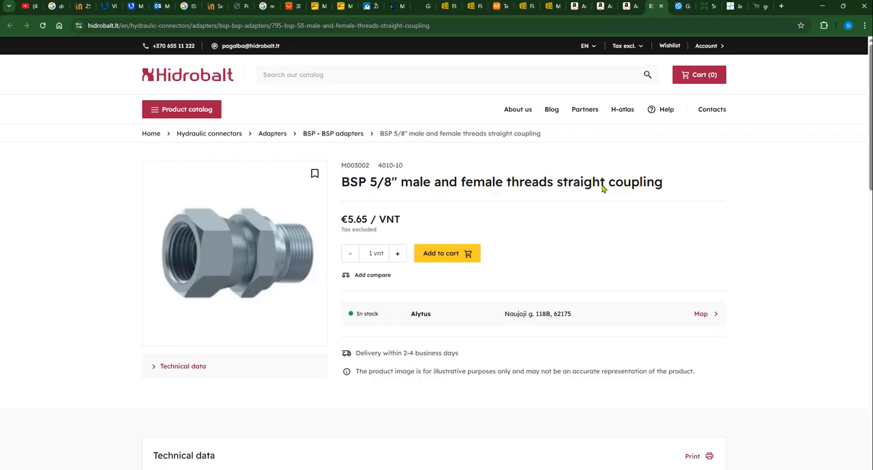
pyautogui.hotkey('ctrl', 'Tab')
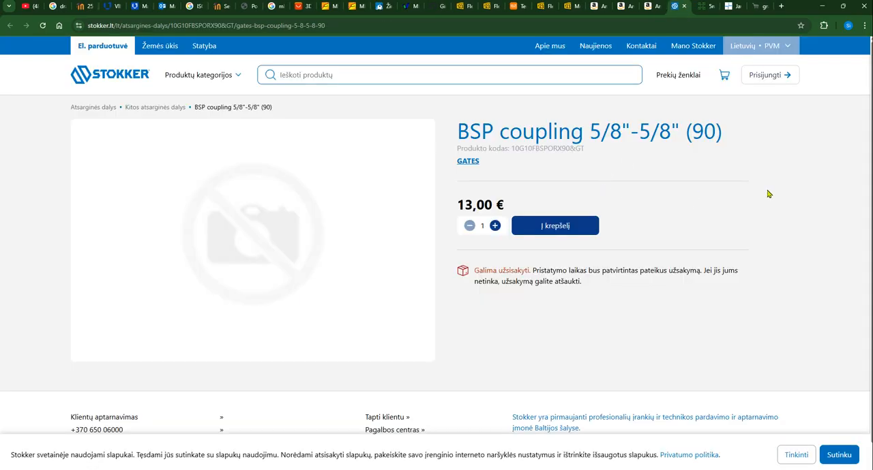
pyautogui.hotkey('ctrl', 'Tab')
pyautogui.scroll(-3, 406, 253)
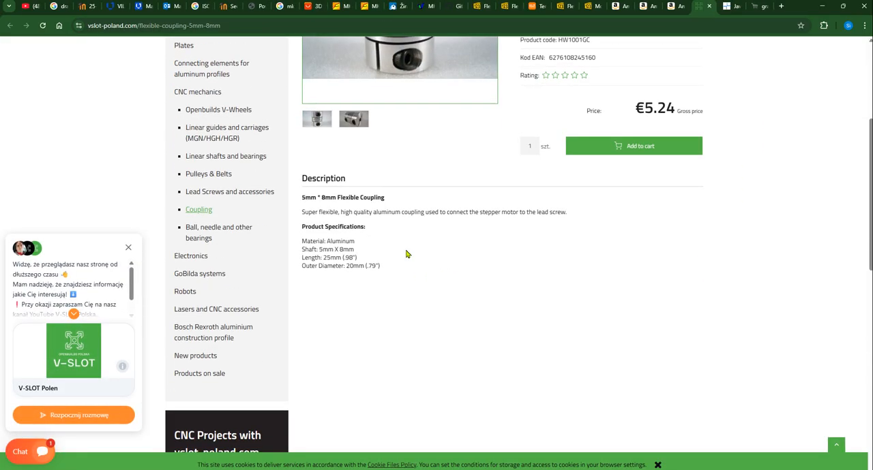
pyautogui.click(354, 120)
pyautogui.click(754, 200)
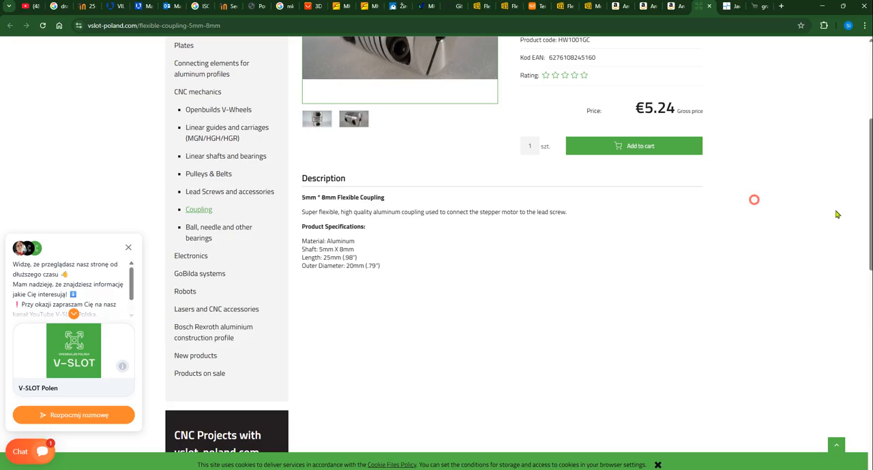
pyautogui.scroll(-5, 566, 332)
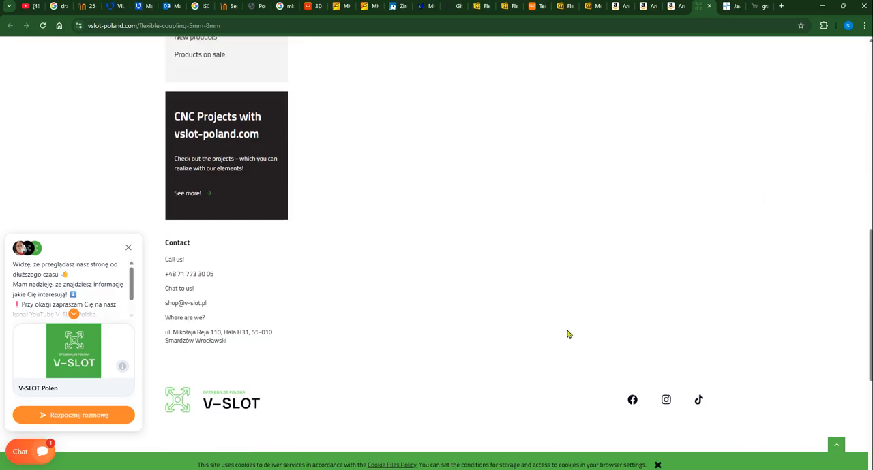
pyautogui.scroll(8, 567, 334)
pyautogui.click(789, 219)
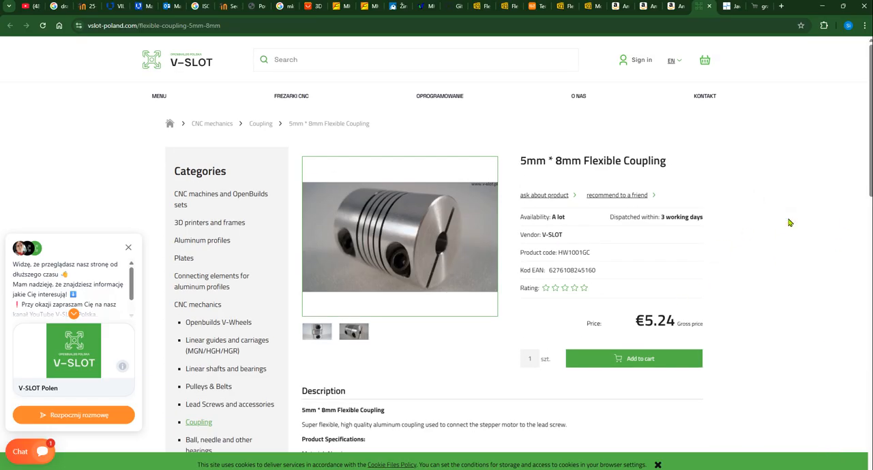
# View the SystéAl jaw coupling page, close the non-Amazon coupling tabs, and look through the Befenybay listing's customer reviews again
pyautogui.hotkey('ctrl', 'Tab')
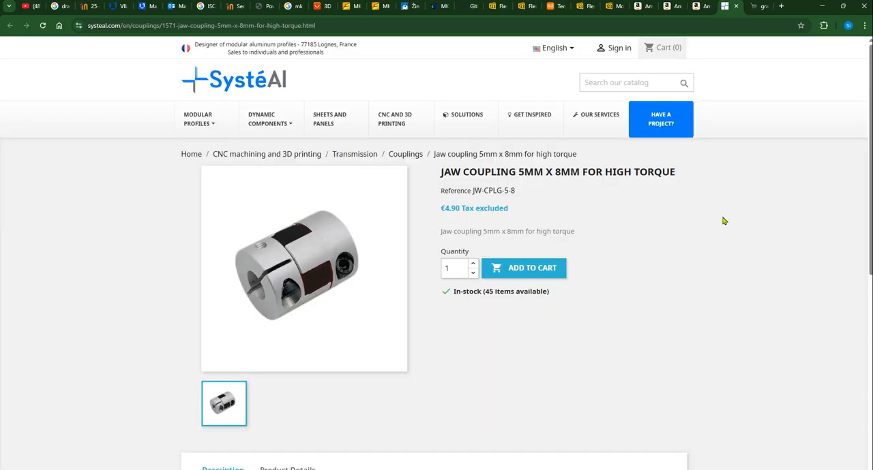
pyautogui.hotkey('ctrl', 'Tab')
pyautogui.hotkey('ctrl', 'w')
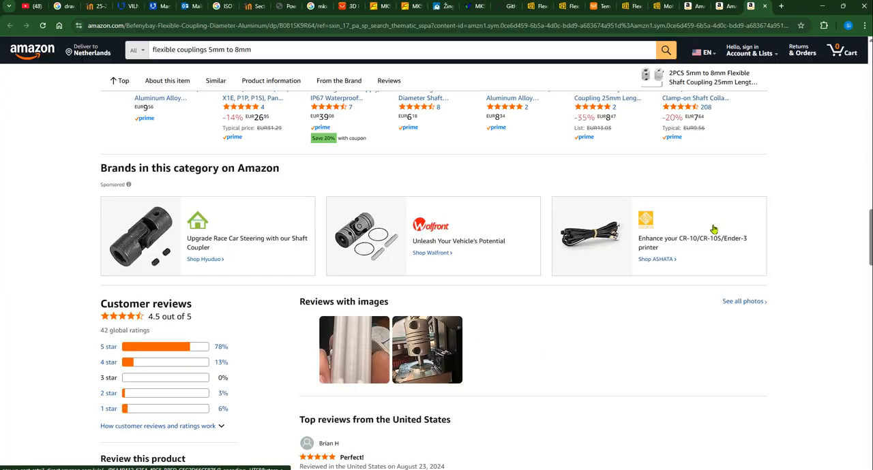
pyautogui.scroll(-8, 691, 255)
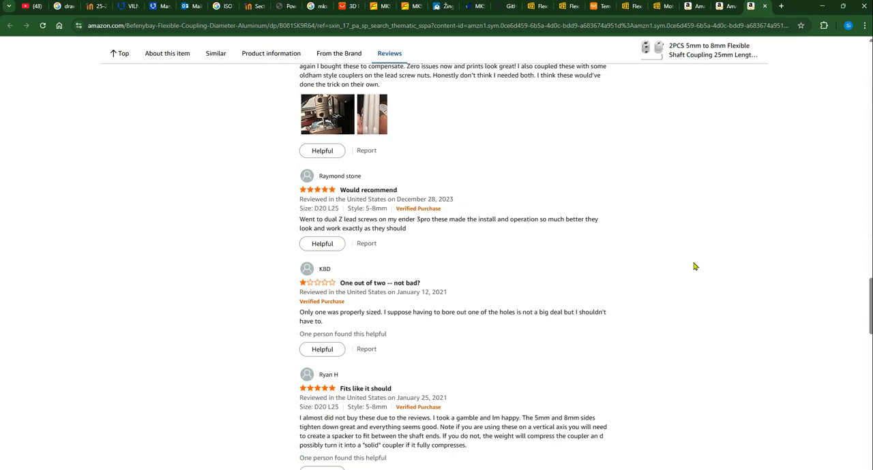
pyautogui.scroll(15, 691, 255)
pyautogui.scroll(5, 691, 271)
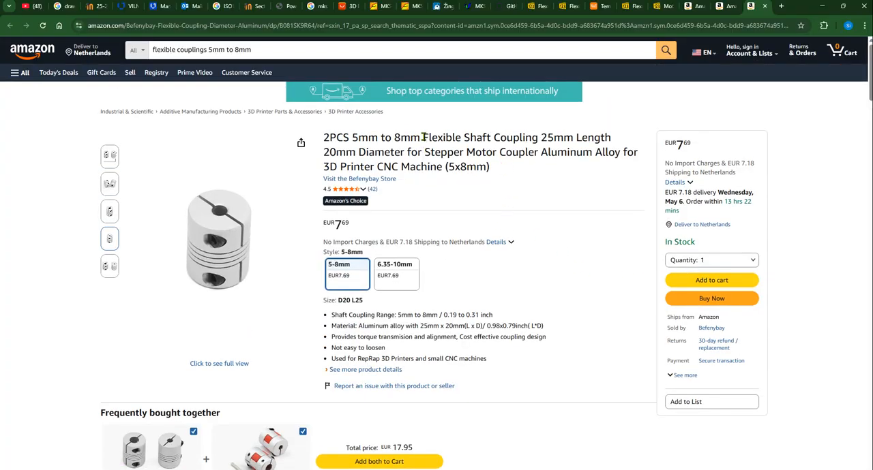
# Search Google in a new tab for "Flexible Shaft Coupling 25mm Length 20mm Diameter for Stepper Motor Coupler Aluminum Alloy", copied from the Befenybay listing's title
pyautogui.moveTo(424, 137); pyautogui.dragTo(618, 152)
pyautogui.hotkey('ctrl', 'c')
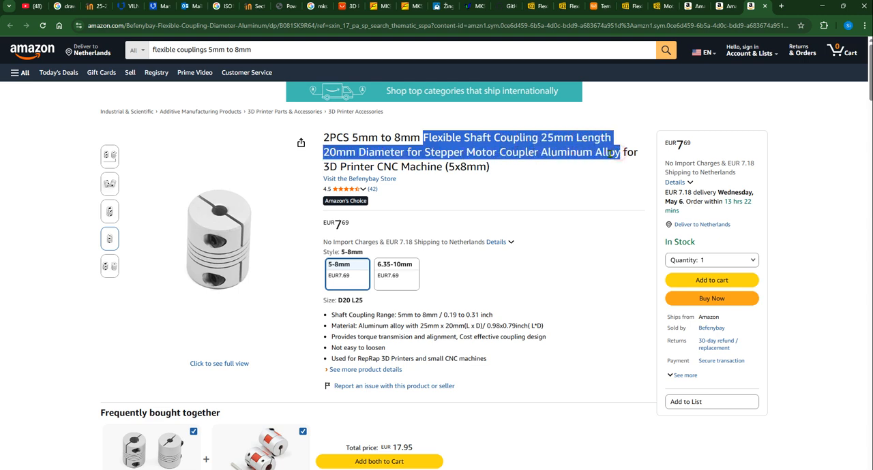
pyautogui.click(781, 7)
pyautogui.hotkey('ctrl', 'v')
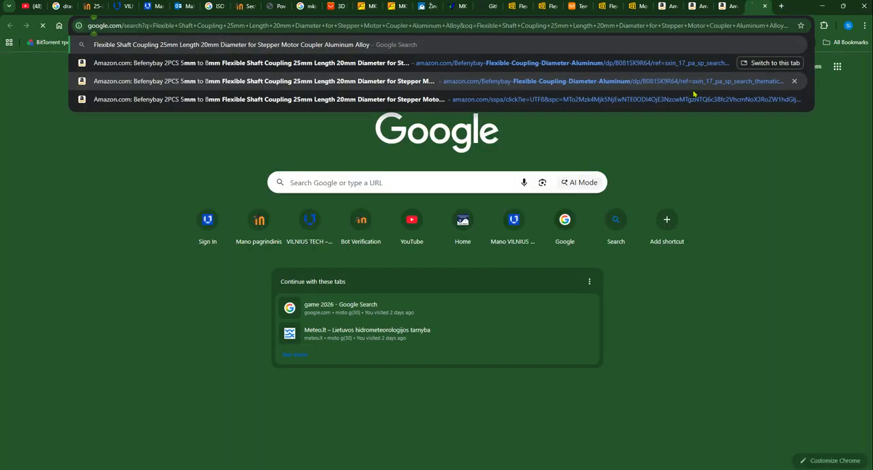
pyautogui.press('Return')
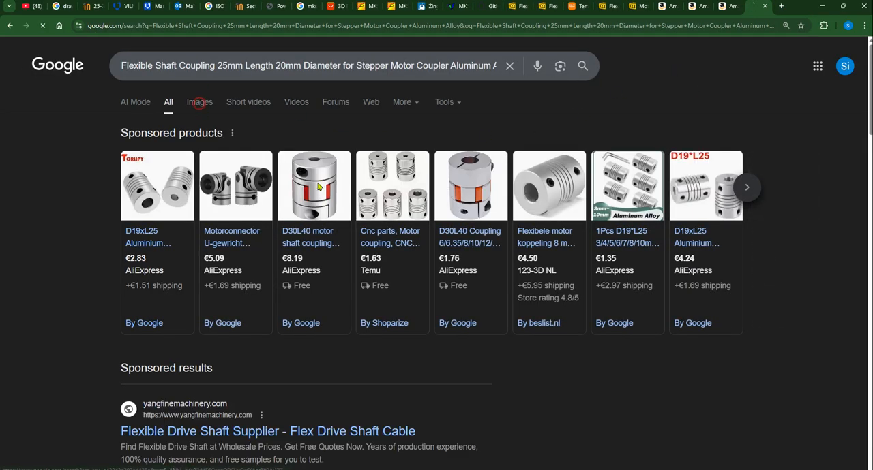
# Browse the image results for the flexible shaft coupling and open two KitsGuru coupling dimension images in separate tabs
pyautogui.click(197, 102)
pyautogui.scroll(-1, 476, 295)
pyautogui.scroll(-3, 476, 294)
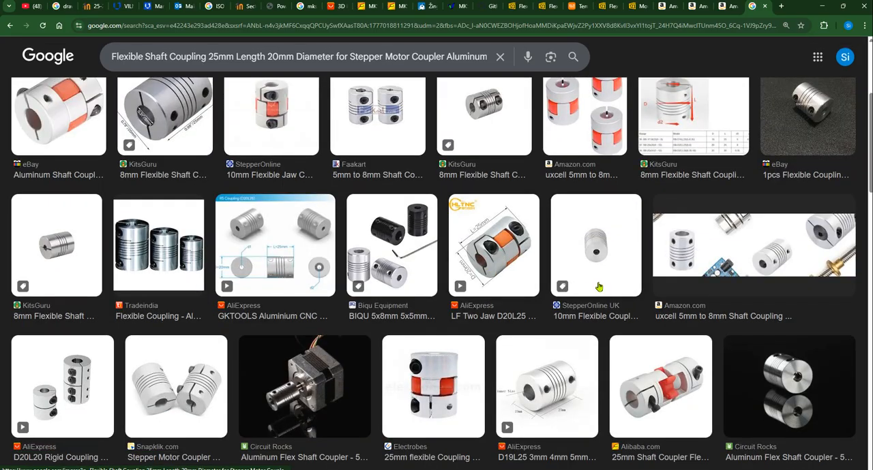
pyautogui.middleClick(695, 130)
pyautogui.scroll(-9, 518, 232)
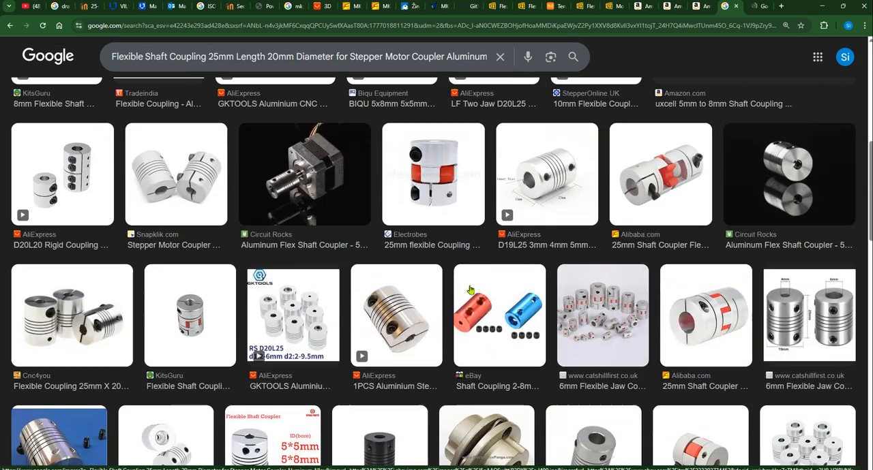
pyautogui.scroll(-2, 484, 294)
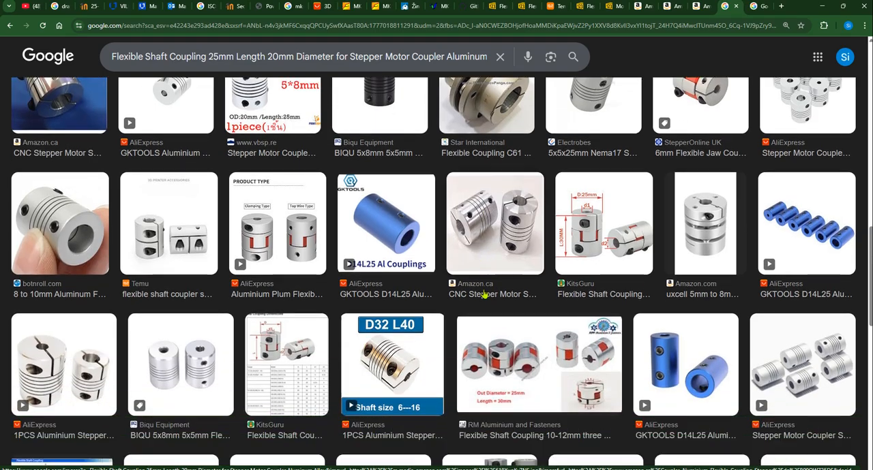
pyautogui.click(278, 319)
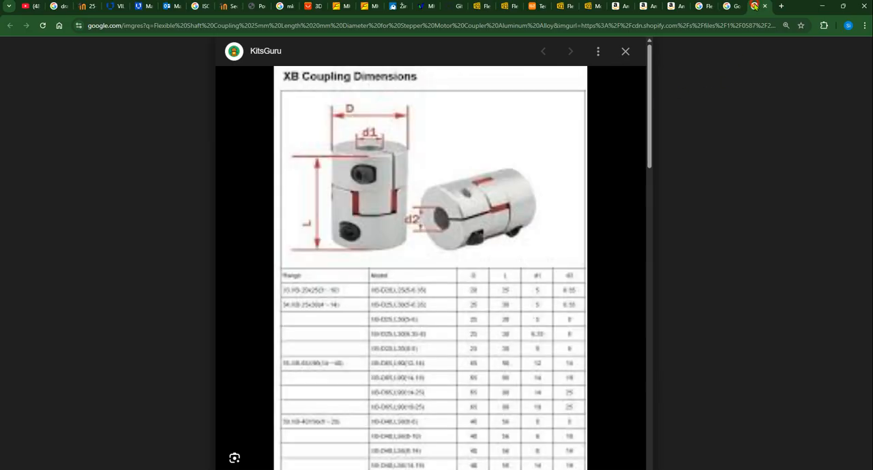
# Compare KitsGuru's RB and XB Coupling Dimensions tables, closing the XB image after enlarging it
pyautogui.click(756, 6)
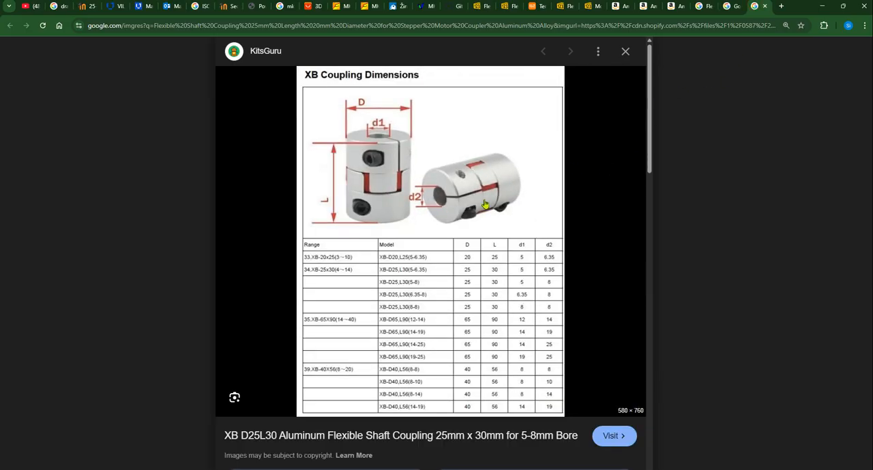
pyautogui.keyDown('ctrl'); pyautogui.scroll(1, 414, 281); pyautogui.keyUp('ctrl')
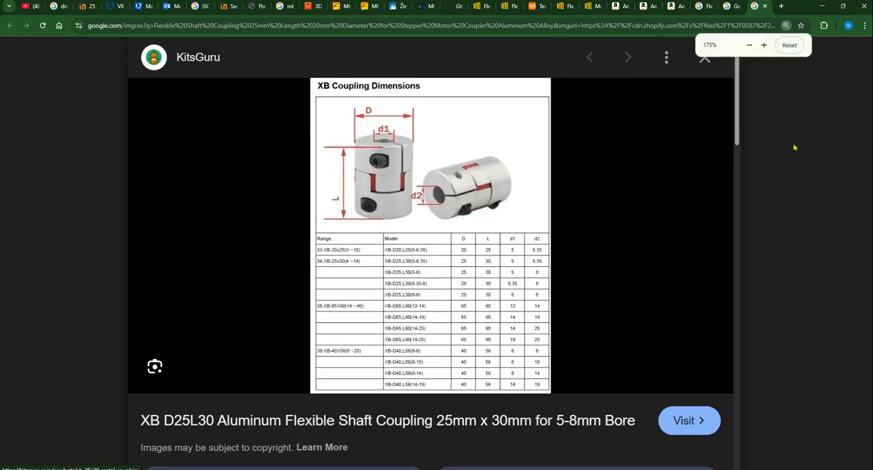
pyautogui.hotkey('ctrl', 'w')
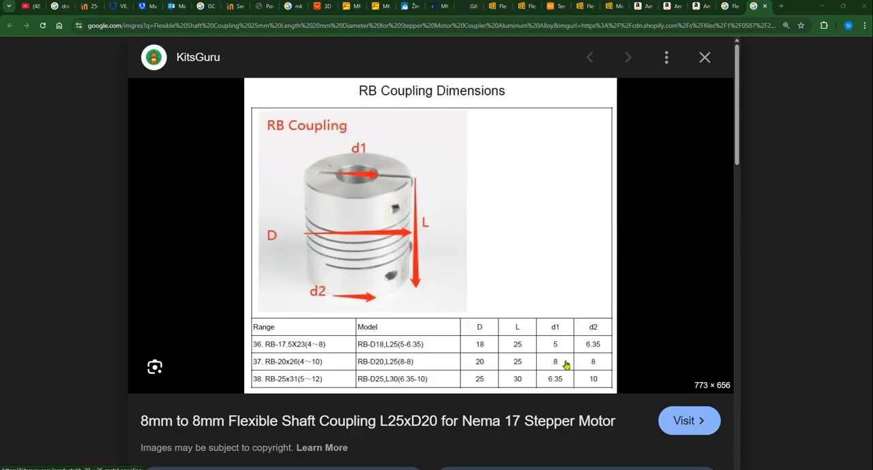
# Switch to the SOLIDWORKS drawing and clear the part number of the 5mm to 8mm aluminum coupling in the bill of materials
pyautogui.hotkey('alt', 'Tab')
pyautogui.click(353, 297)
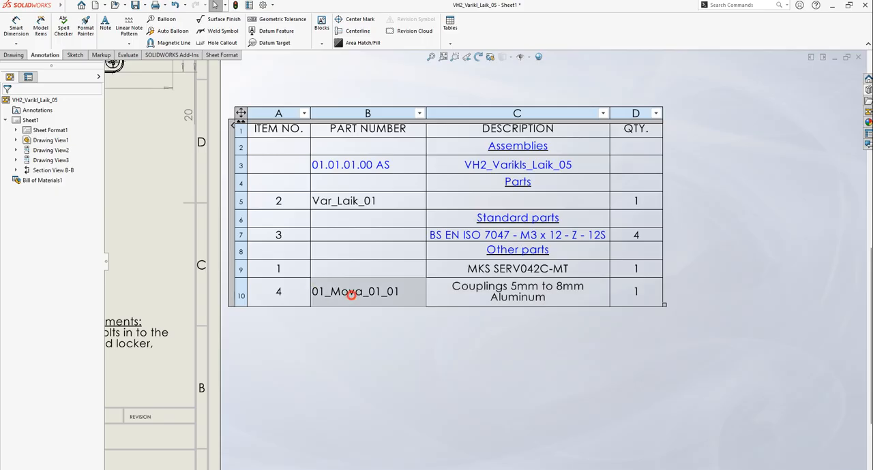
pyautogui.doubleClick(352, 299)
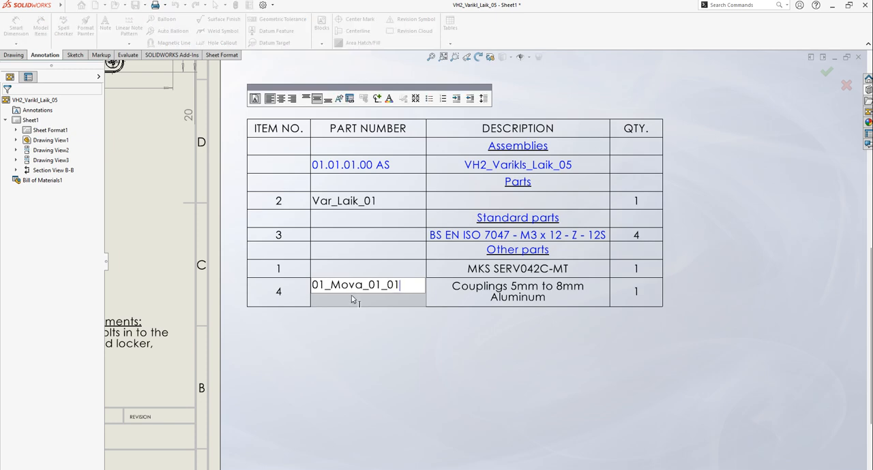
pyautogui.hotkey('ctrl', 'a')
pyautogui.press('Delete')
pyautogui.click(755, 284)
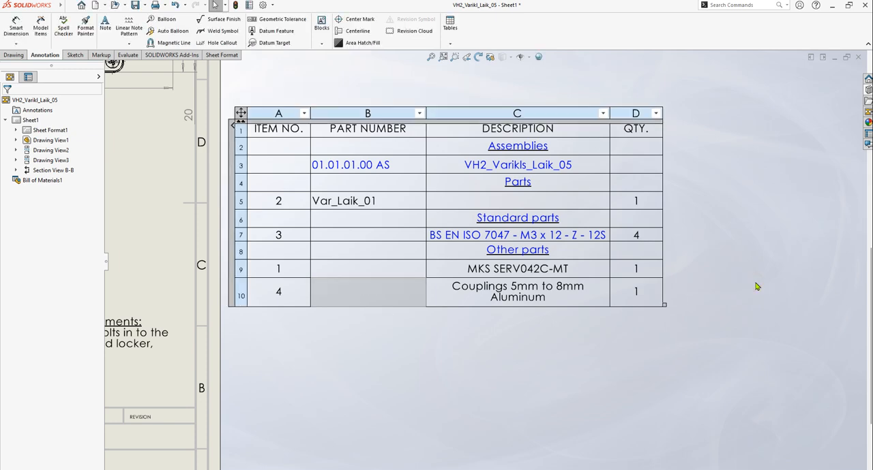
# Enter "Motor holder" as the description of item 2 in the bill of materials
pyautogui.click(745, 289)
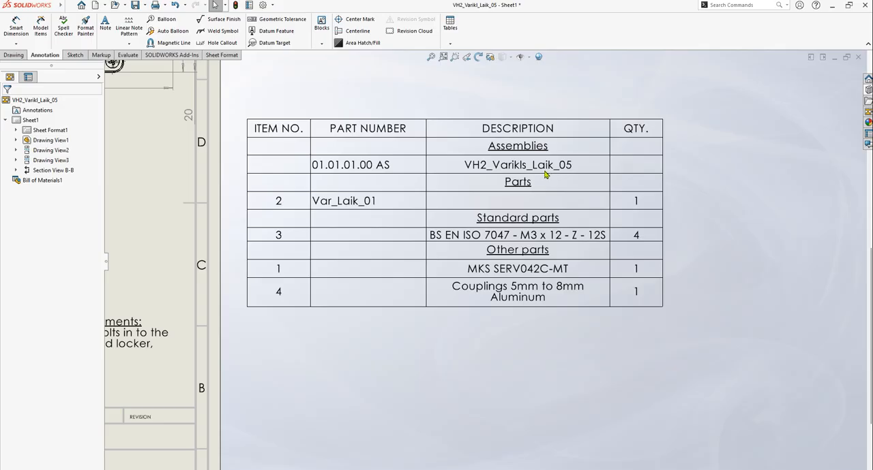
pyautogui.doubleClick(521, 201)
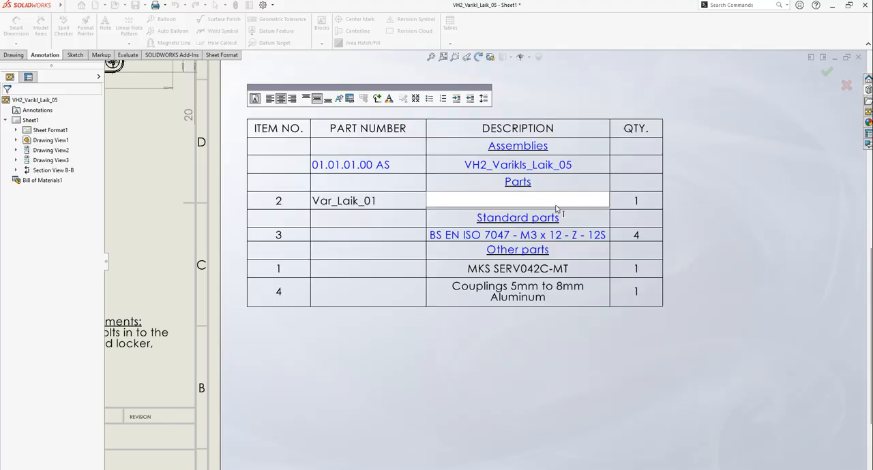
pyautogui.write('Motor holder')
pyautogui.click(783, 215)
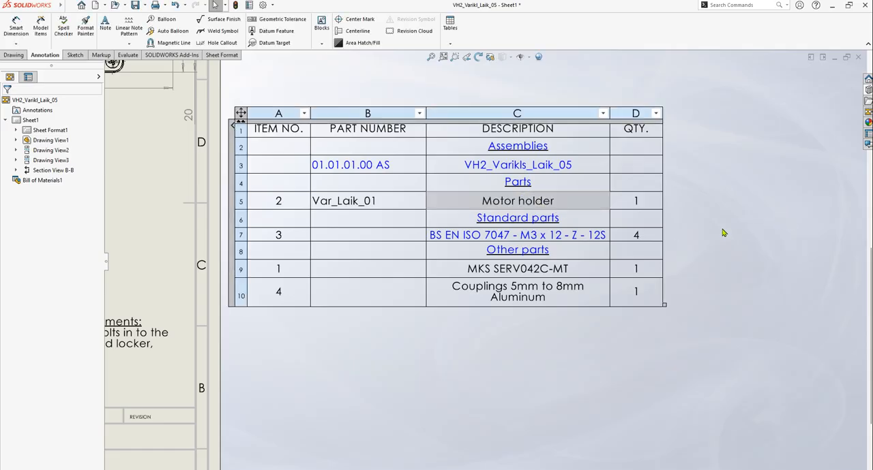
# Replace the motor holder's part number with 01.01.01.02 in the bill of materials
pyautogui.doubleClick(369, 204)
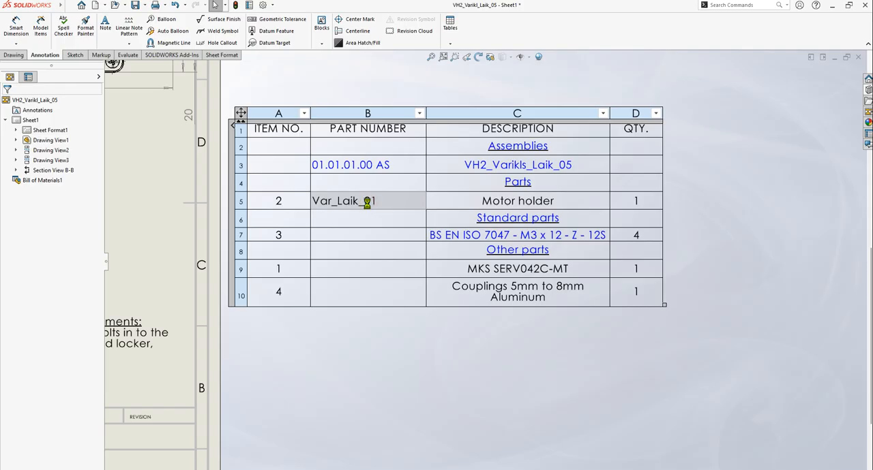
pyautogui.moveTo(387, 208); pyautogui.dragTo(296, 203)
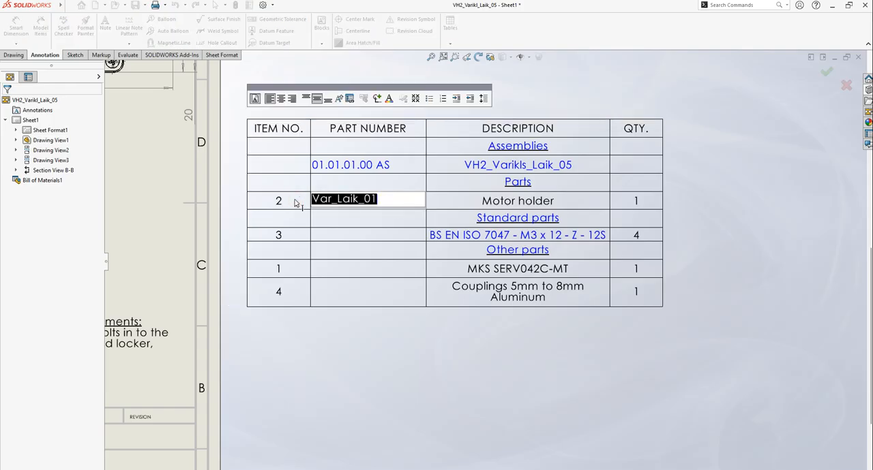
pyautogui.write('01.01.')
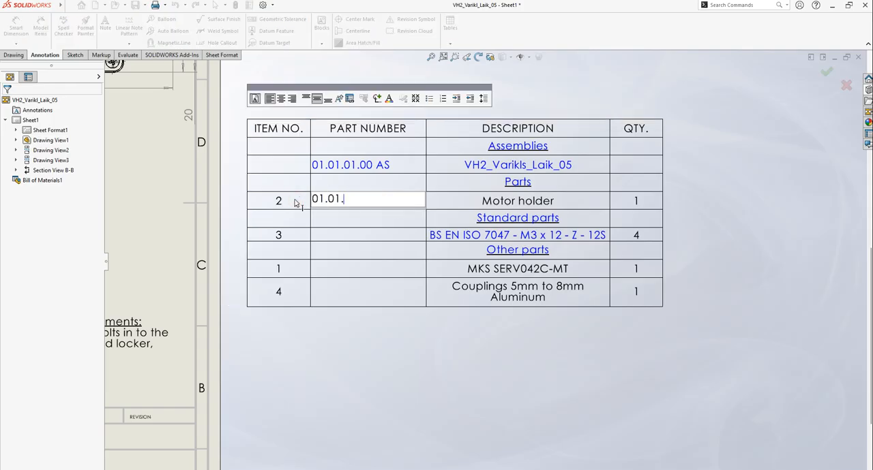
pyautogui.write('014')
pyautogui.write('02')
pyautogui.press('Return')
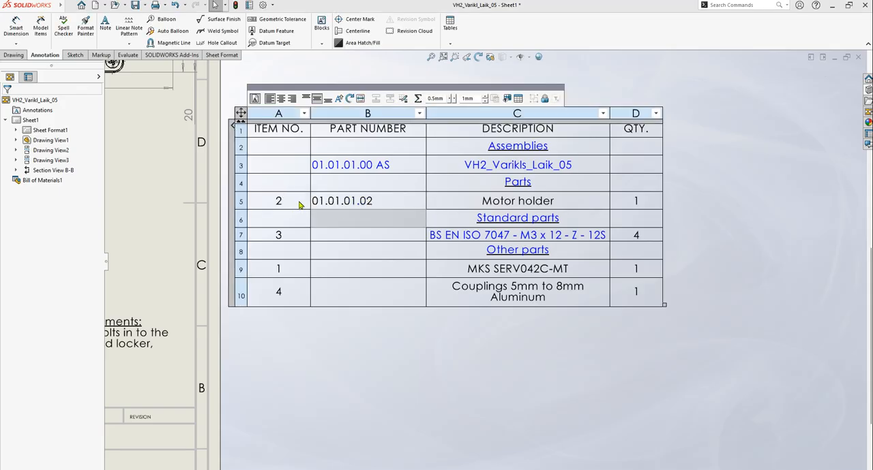
pyautogui.click(386, 203)
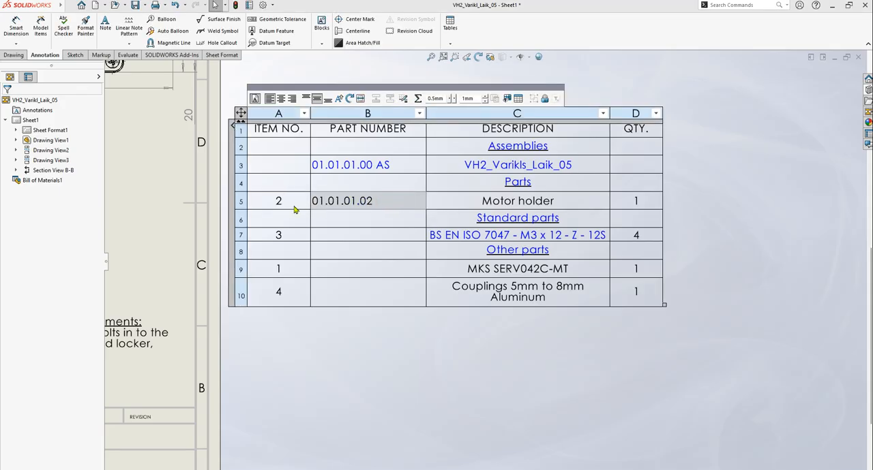
pyautogui.click(727, 207)
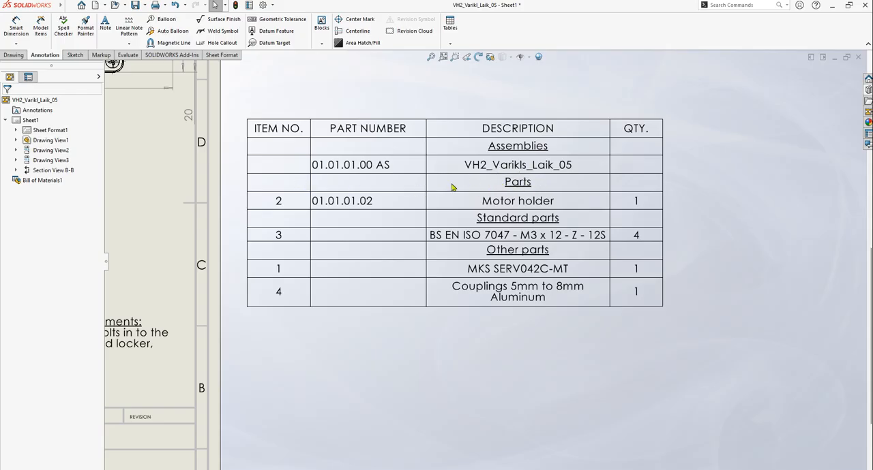
# Insert a blank row above the Parts heading in the bill of materials
pyautogui.click(279, 186)
pyautogui.click(240, 183)
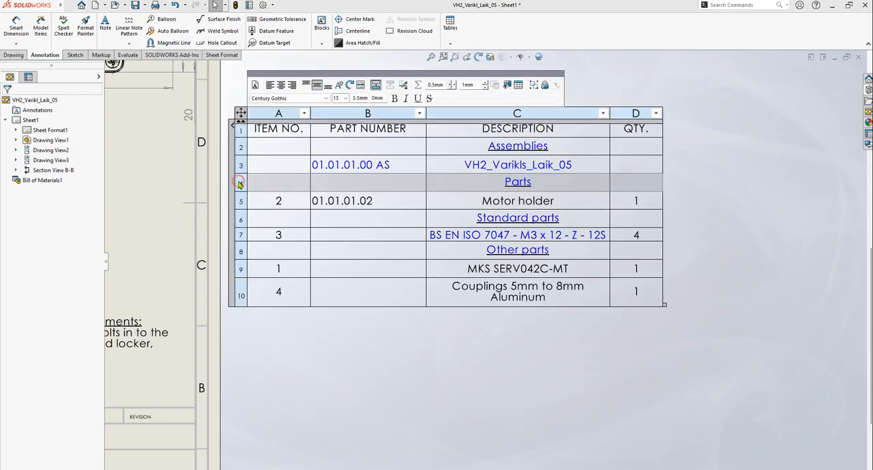
pyautogui.rightClick(240, 184)
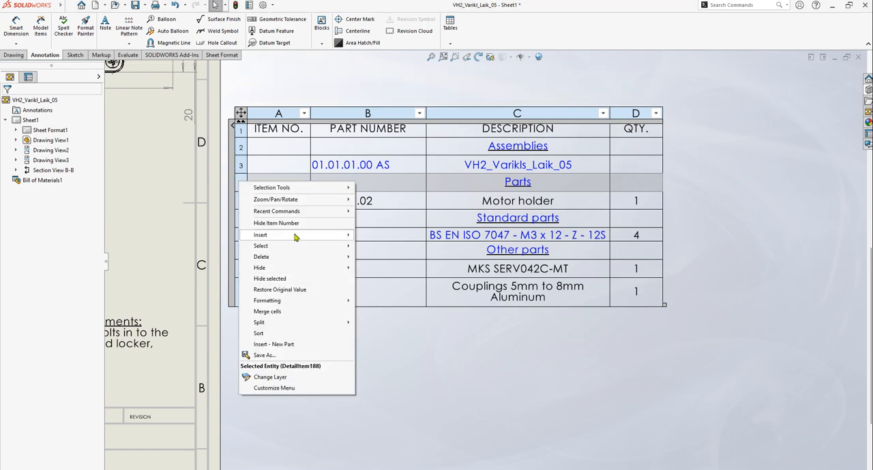
pyautogui.moveTo(294, 236)
pyautogui.click(406, 257)
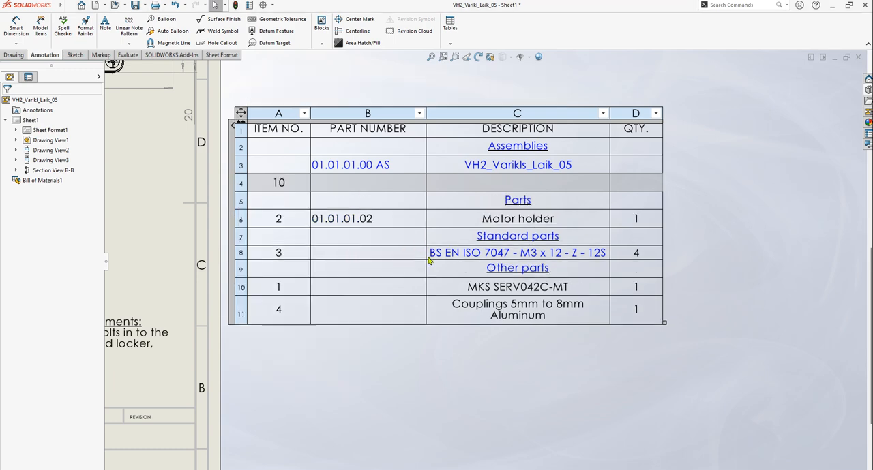
# Insert a blank row above the Standard parts heading in the bill of materials
pyautogui.click(242, 237)
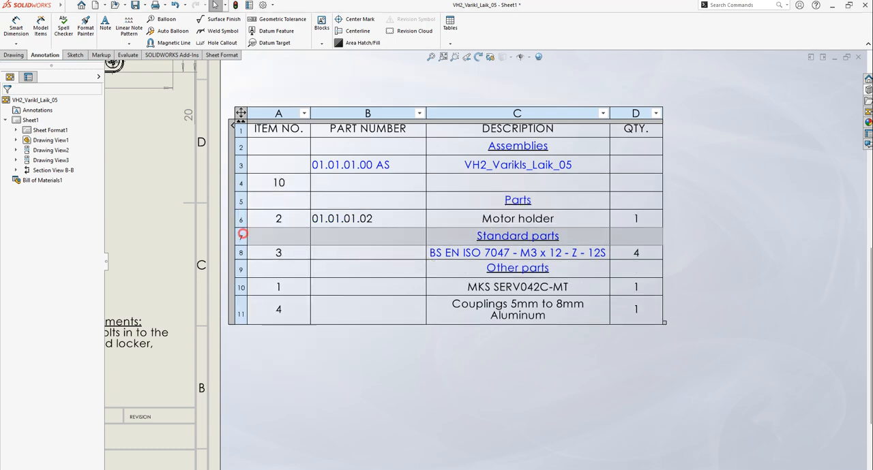
pyautogui.rightClick(243, 237)
pyautogui.moveTo(281, 289)
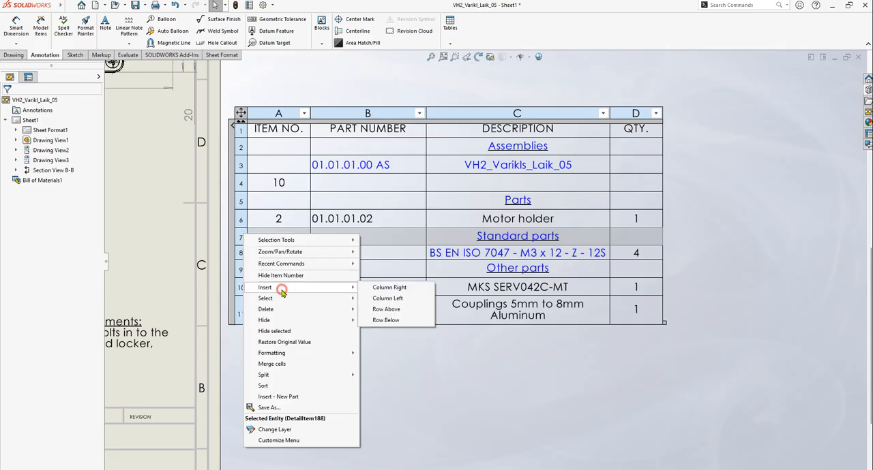
pyautogui.click(387, 310)
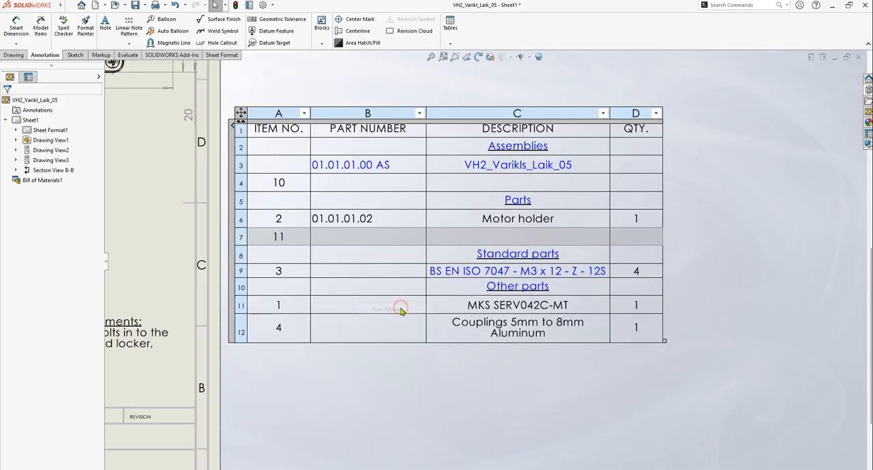
# Insert a blank row above the Other parts heading in the bill of materials
pyautogui.click(241, 287)
pyautogui.rightClick(241, 288)
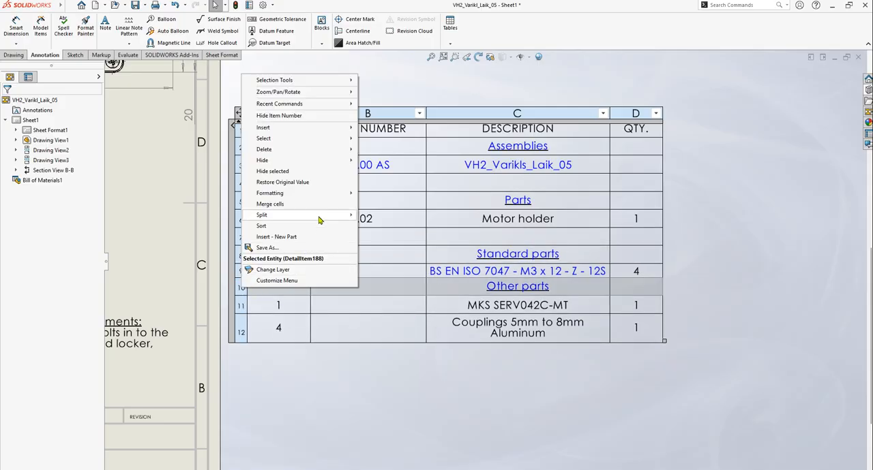
pyautogui.moveTo(286, 130)
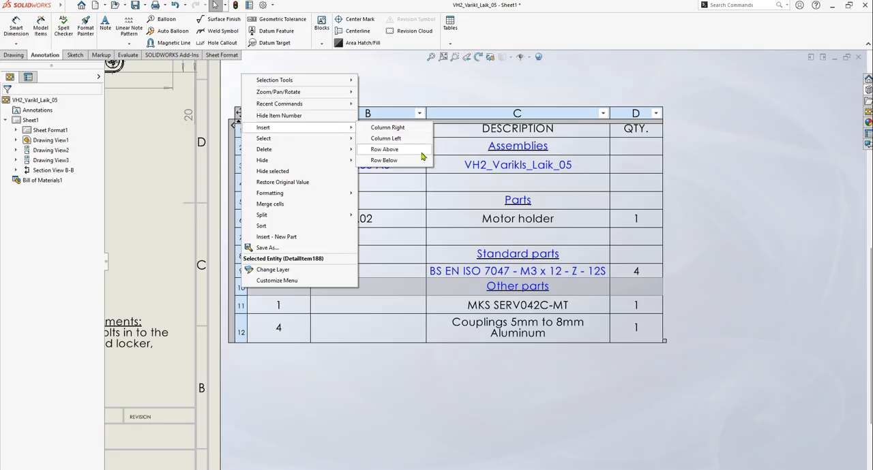
pyautogui.click(398, 150)
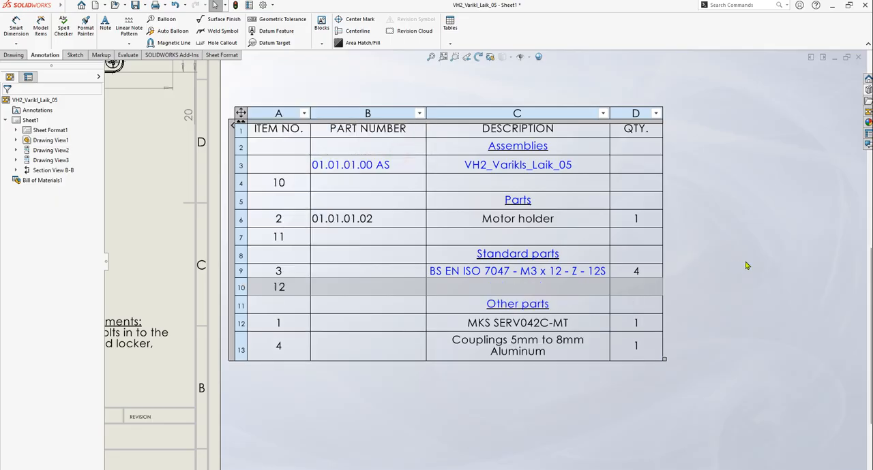
pyautogui.click(756, 262)
# Clear the item number of the spacer row above Other parts, overriding the cell's link
pyautogui.click(285, 285)
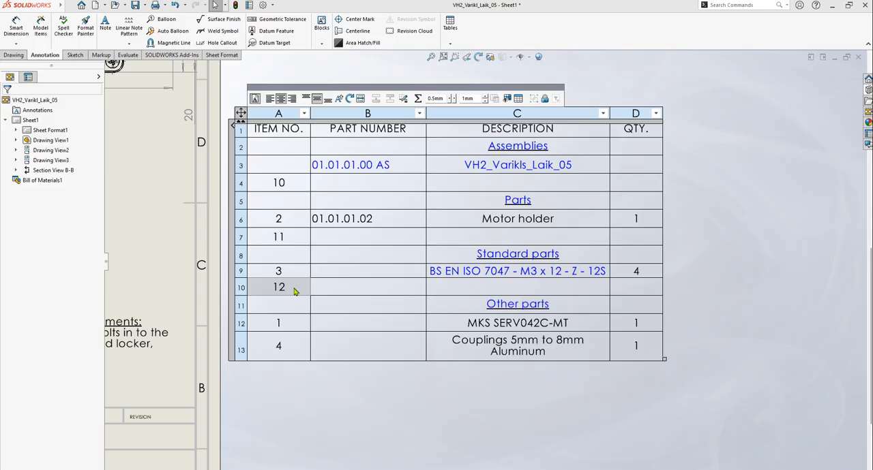
pyautogui.doubleClick(299, 291)
pyautogui.click(459, 258)
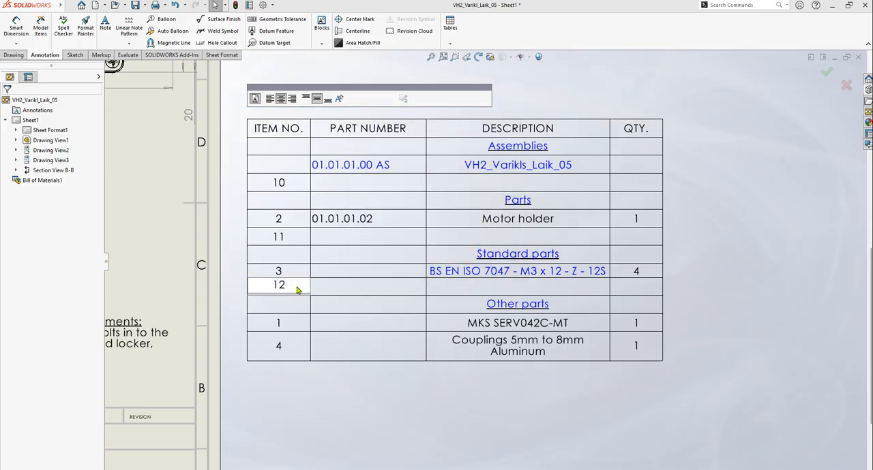
pyautogui.press('BackSpace')
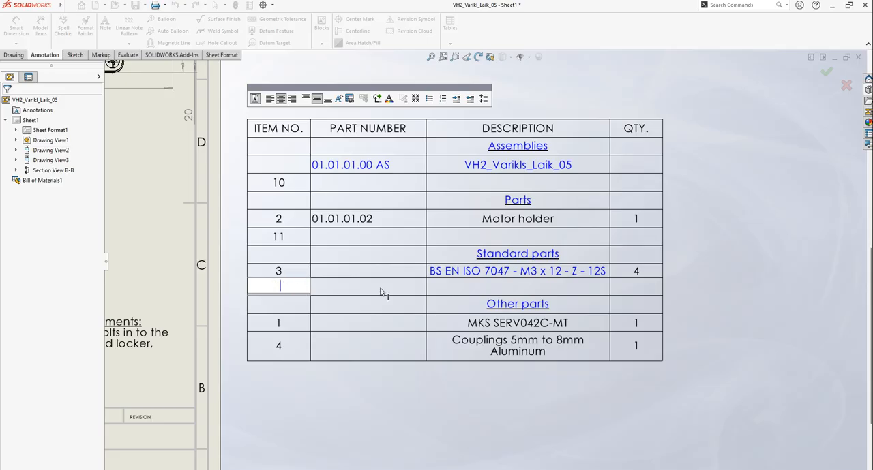
pyautogui.click(769, 255)
# Clear the item number of the spacer row above Standard parts, overriding the cell's link
pyautogui.doubleClick(290, 237)
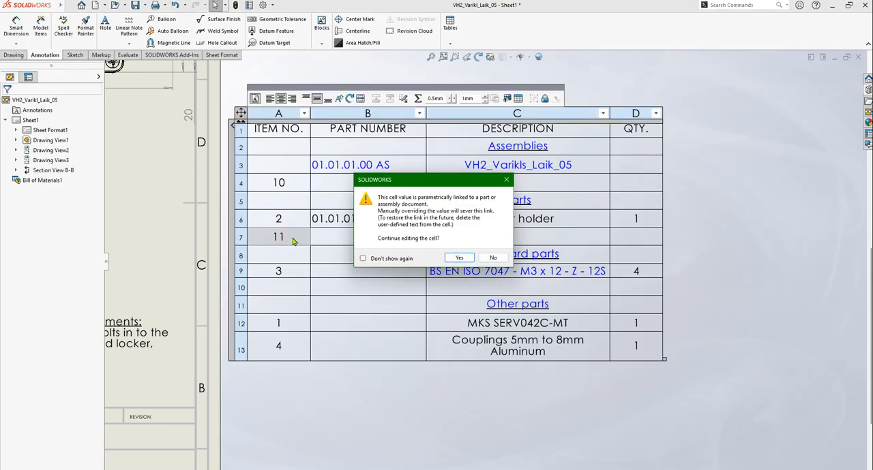
pyautogui.click(454, 256)
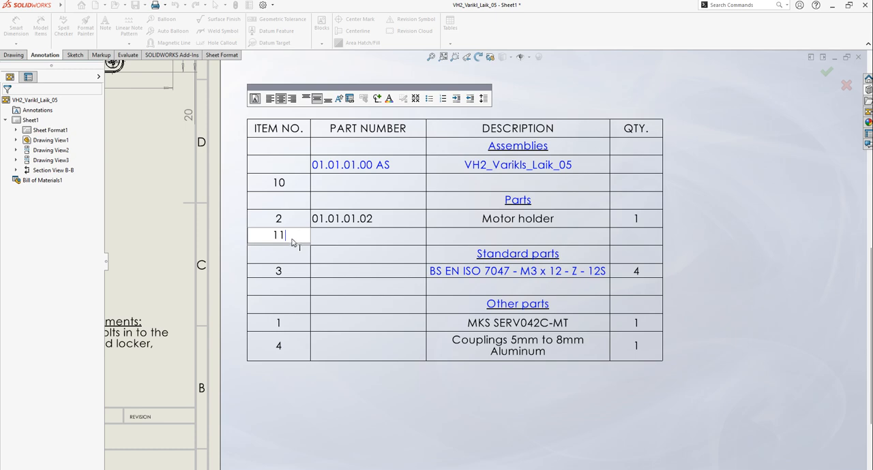
pyautogui.press('BackSpace')
pyautogui.click(770, 253)
# Clear the item number of the spacer row above Parts, overriding the cell's link
pyautogui.click(282, 184)
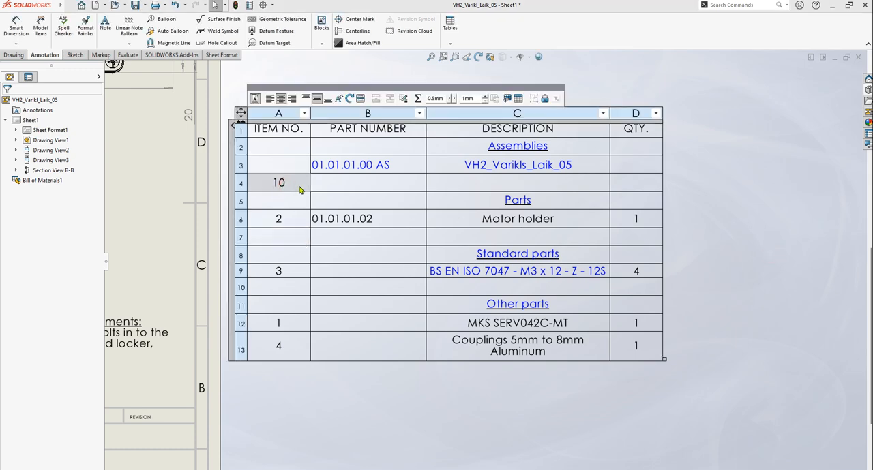
pyautogui.doubleClick(298, 188)
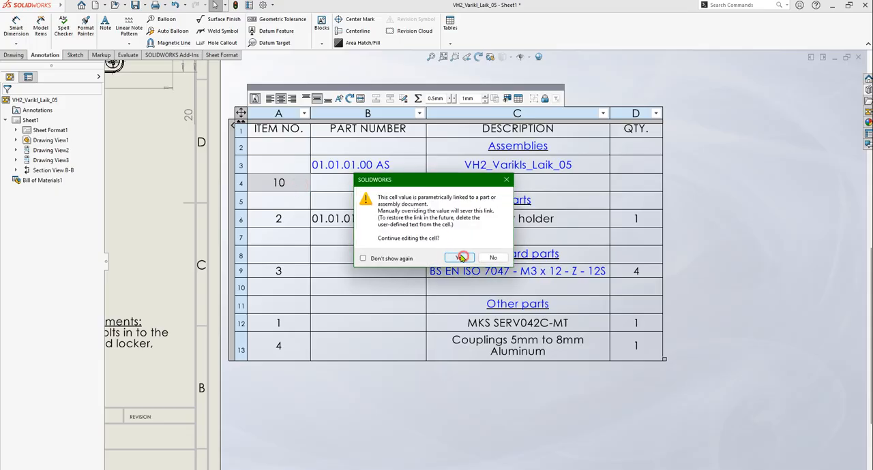
pyautogui.click(458, 258)
pyautogui.press('BackSpace')
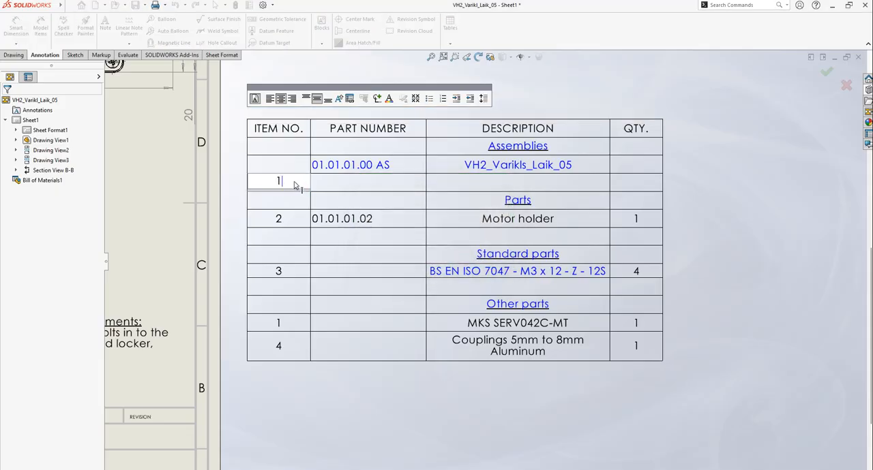
pyautogui.click(755, 242)
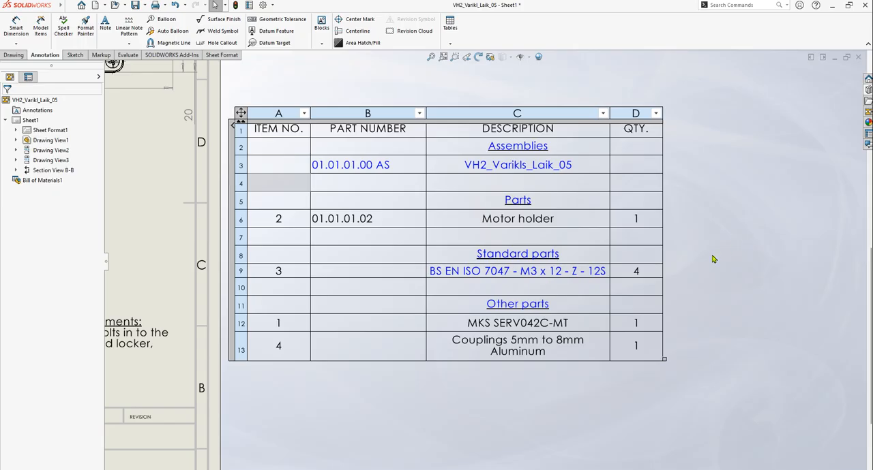
# Deselect the bill of materials and save the VH2_Varikl_Laik_05 drawing
pyautogui.scroll(2, 726, 257)
pyautogui.click(692, 170)
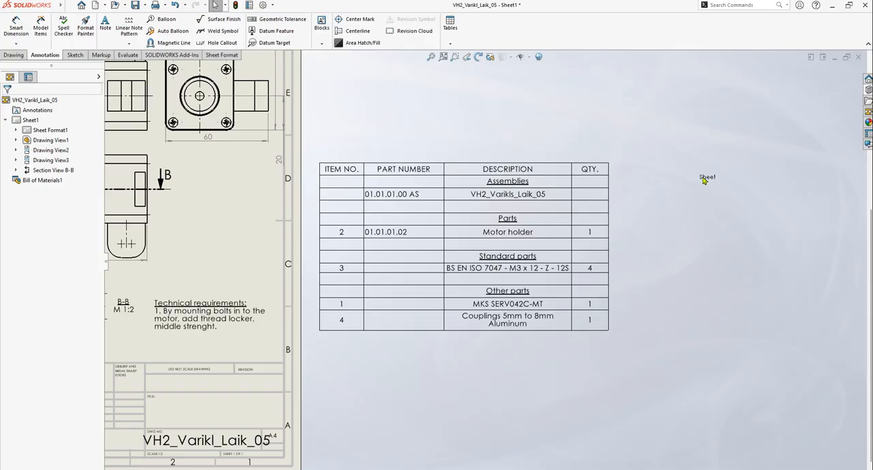
pyautogui.hotkey('ctrl', 's')
# Open the motor holder's part file, var_laik_01.sldprt, from its row in the bill of materials
pyautogui.scroll(3, 508, 246)
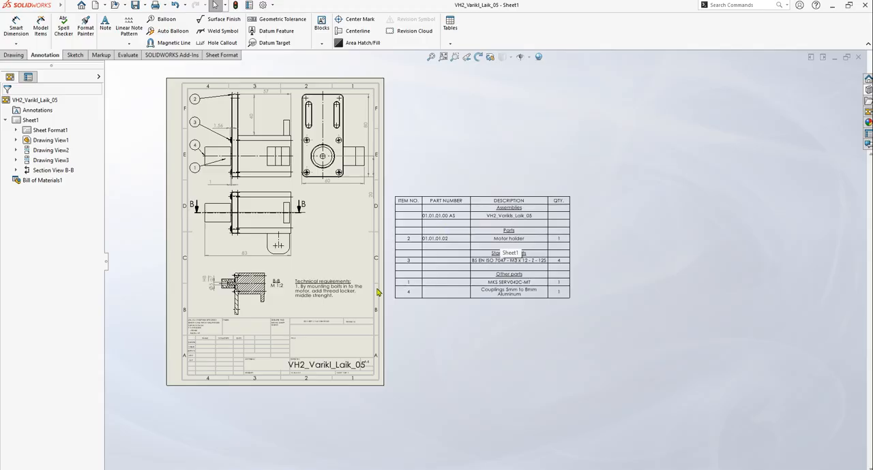
pyautogui.scroll(-4, 369, 219)
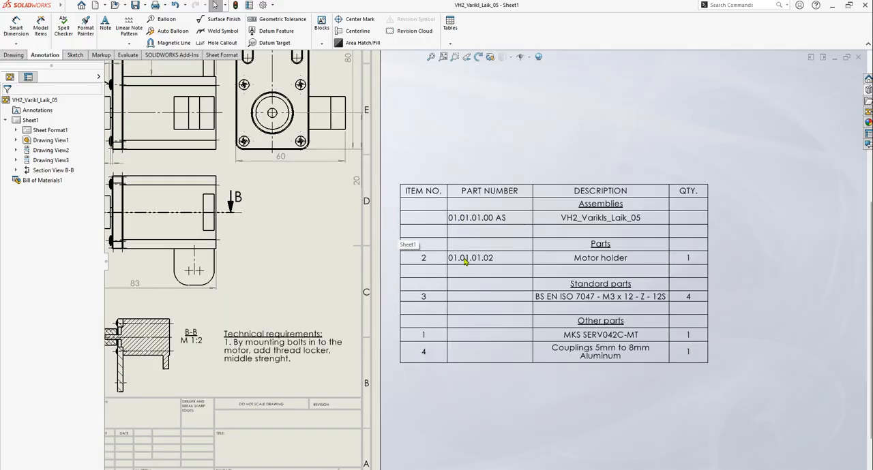
pyautogui.rightClick(465, 262)
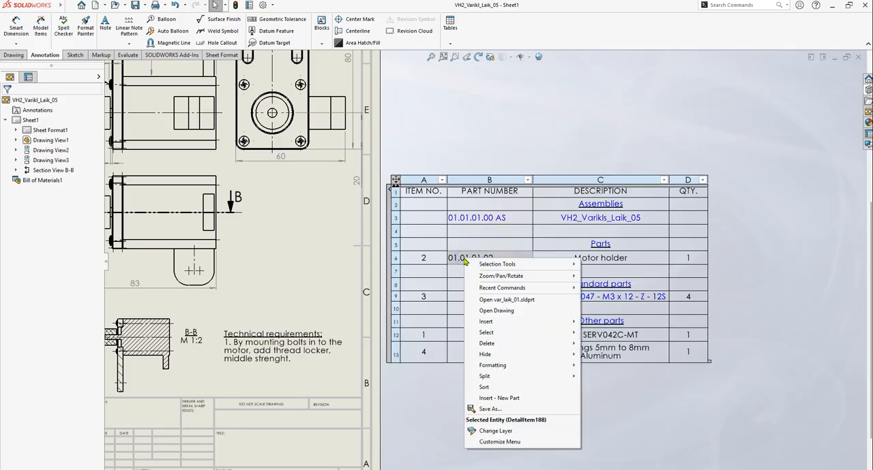
pyautogui.click(501, 303)
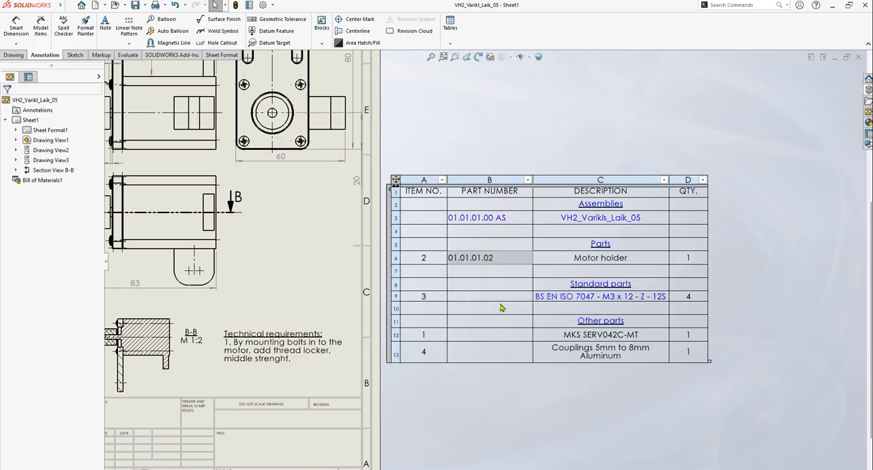
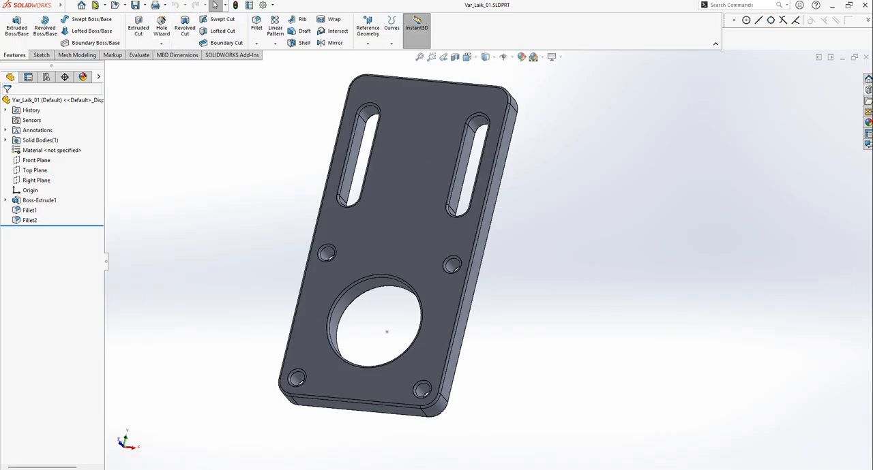
# Return to the VH2_Varikl_Laik_05 drawing and set the Motor holder's part number in the bill of materials to 01.01.01.01
pyautogui.click(165, 6)
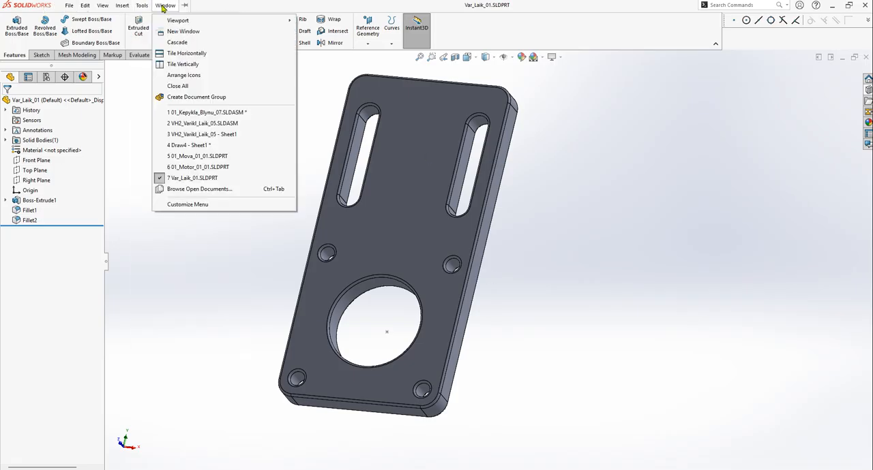
pyautogui.click(209, 135)
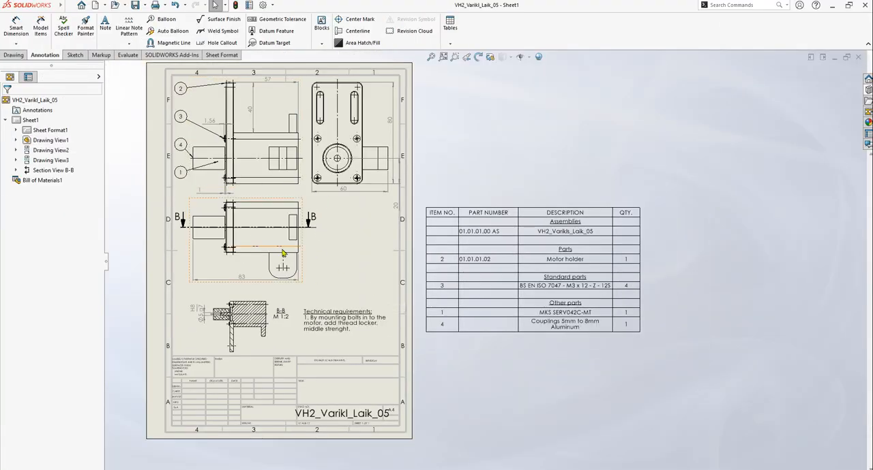
pyautogui.scroll(-3, 563, 276)
pyautogui.click(413, 250)
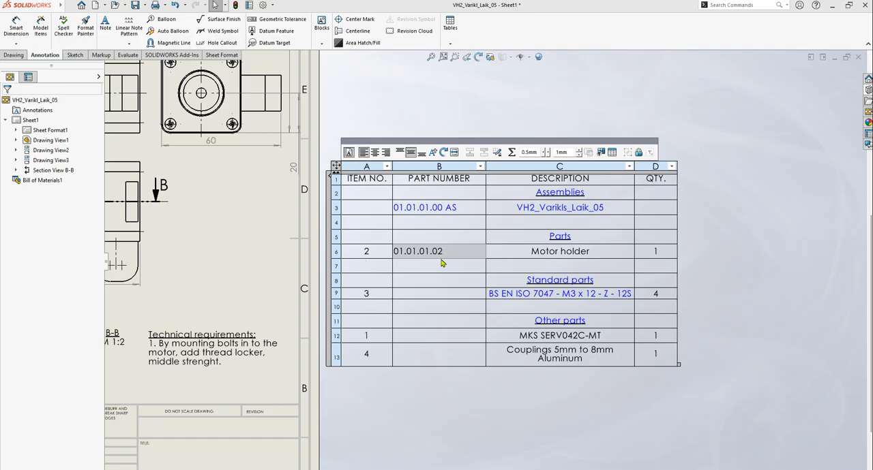
pyautogui.click(428, 293)
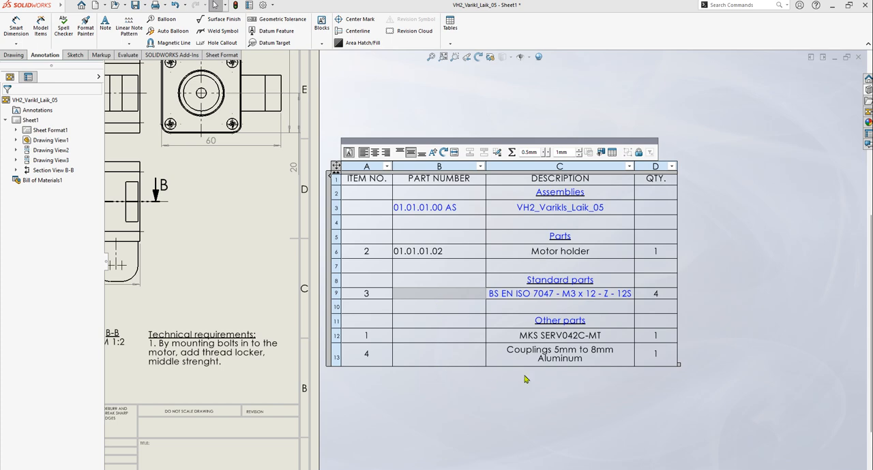
pyautogui.click(421, 251)
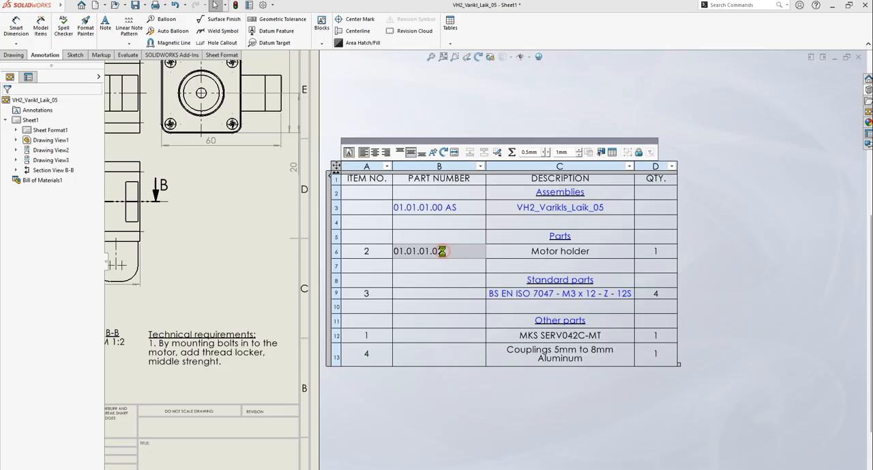
pyautogui.doubleClick(442, 253)
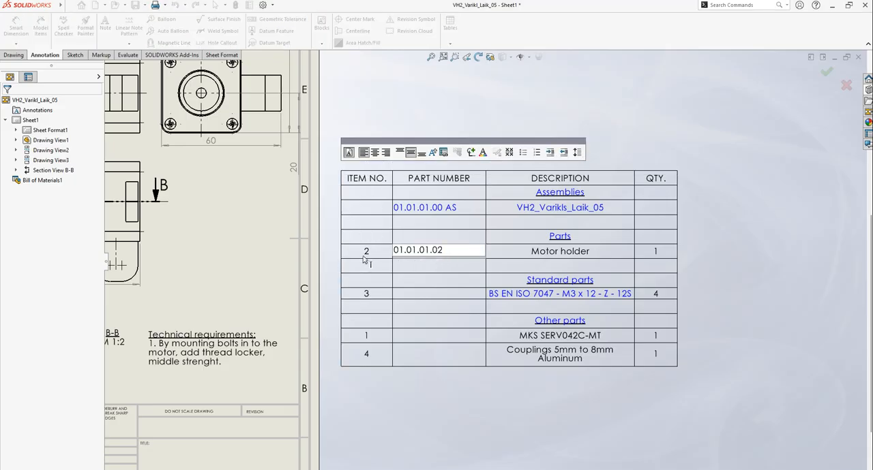
pyautogui.click(456, 254)
pyautogui.write('1')
pyautogui.press('Return')
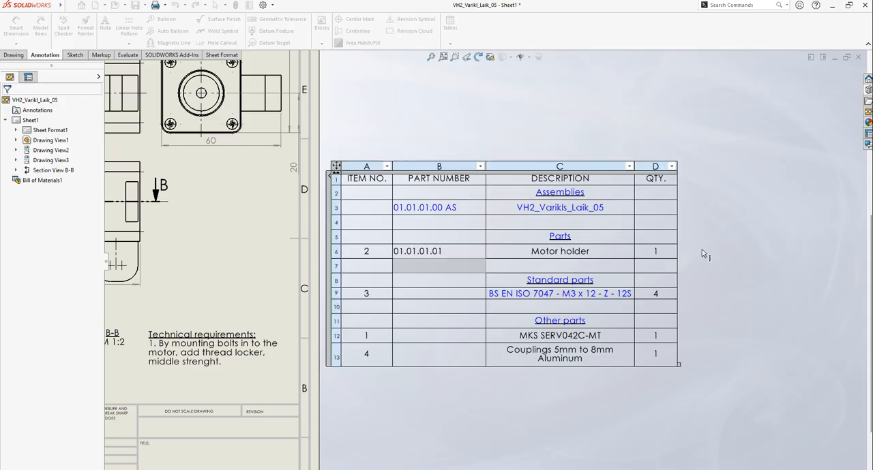
pyautogui.click(804, 236)
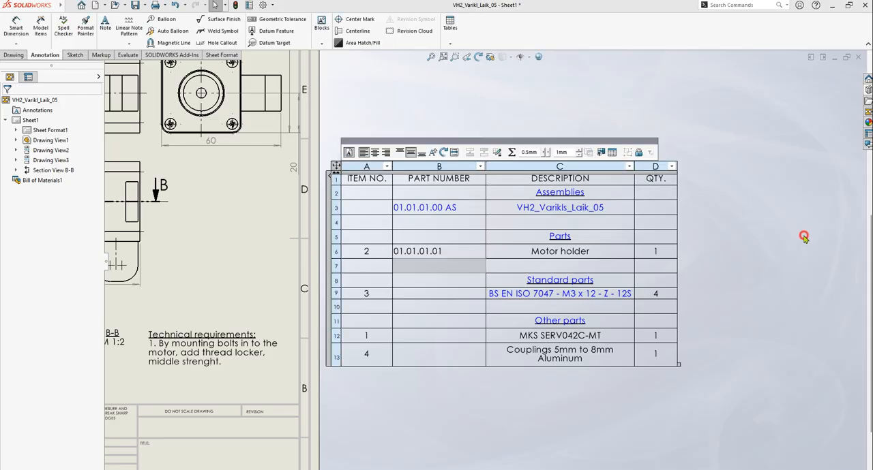
# Open the var_laik_01.sldprt part from the Motor holder row of the bill of materials
pyautogui.click(454, 251)
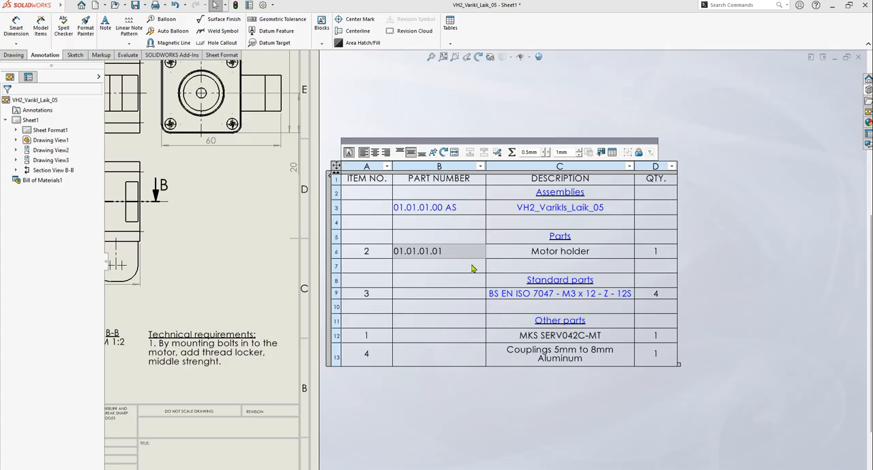
pyautogui.scroll(2, 474, 277)
pyautogui.scroll(1, 474, 269)
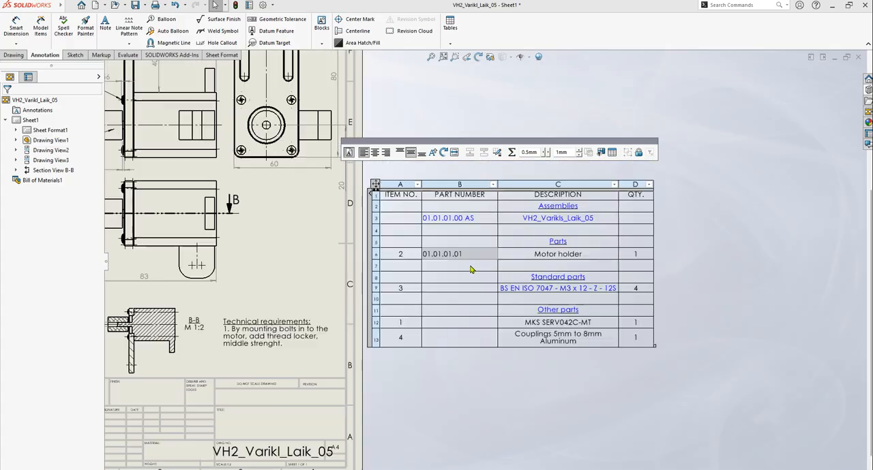
pyautogui.scroll(-2, 467, 265)
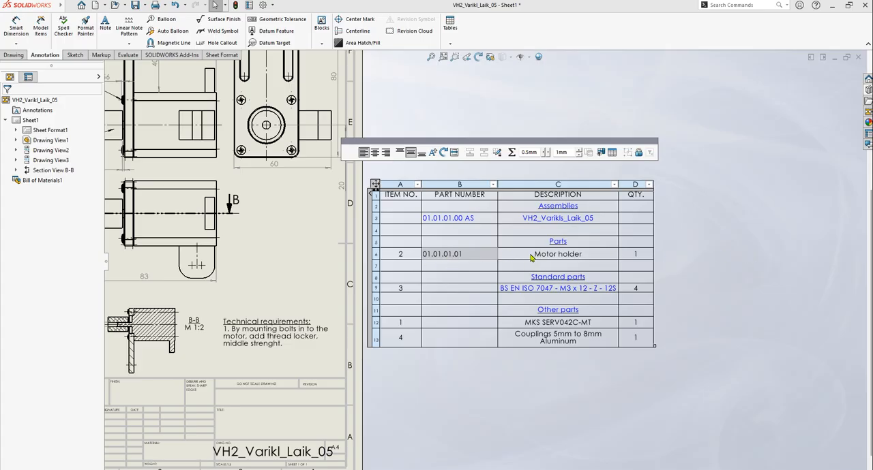
pyautogui.rightClick(531, 255)
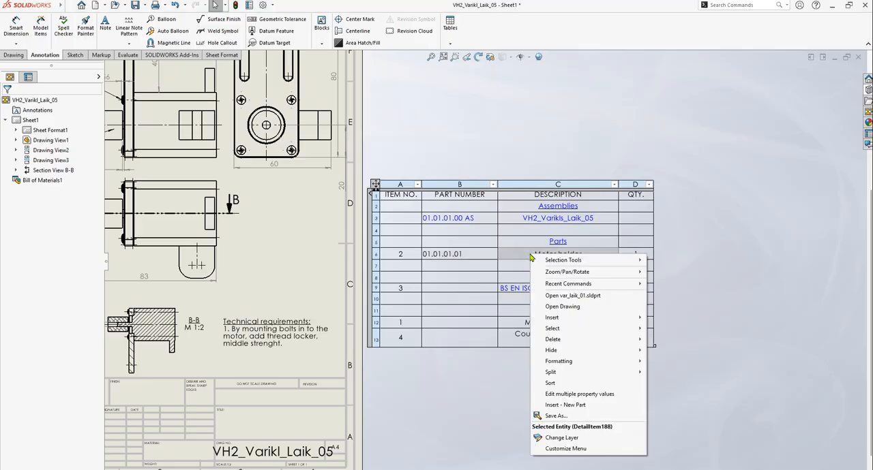
pyautogui.click(576, 296)
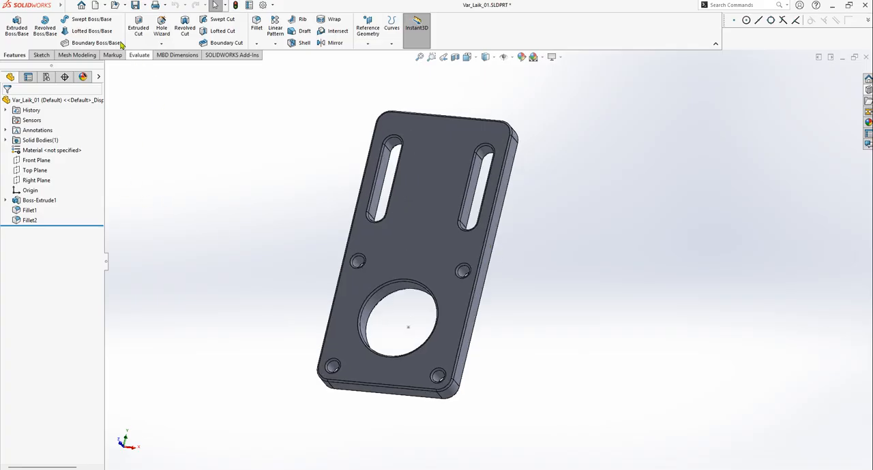
# Create a new drawing from the motor holder part on a standard A4 (ISO) sheet
pyautogui.click(115, 6)
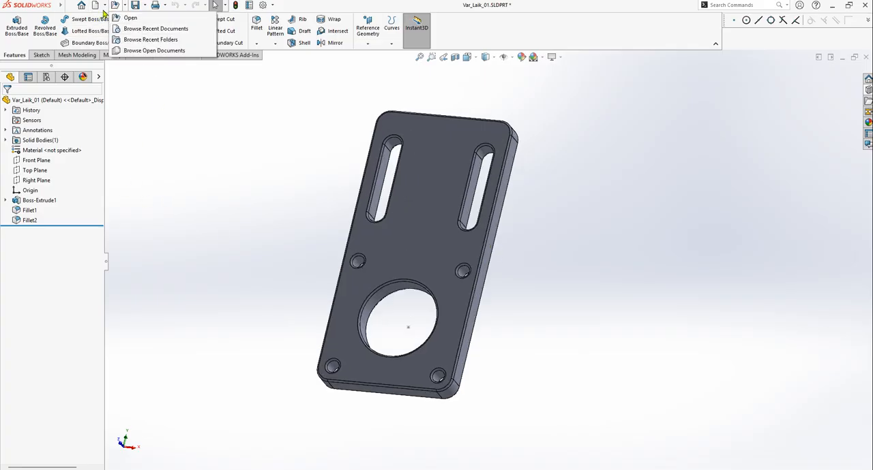
pyautogui.click(105, 5)
pyautogui.click(122, 29)
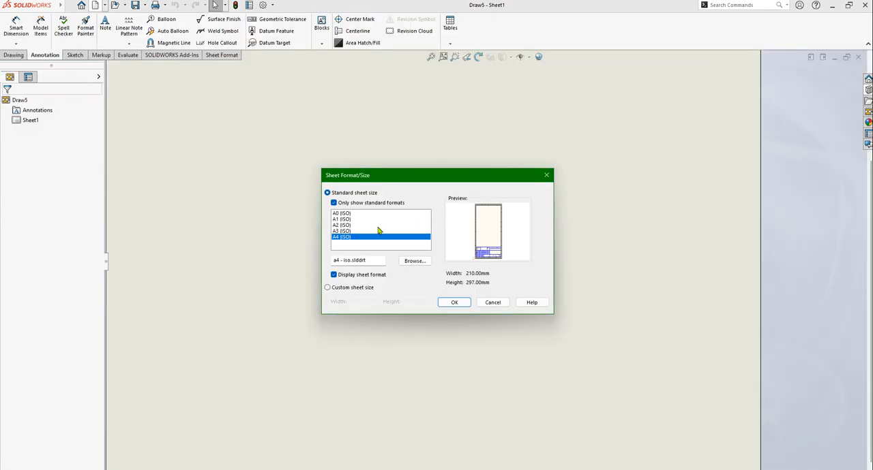
pyautogui.click(454, 302)
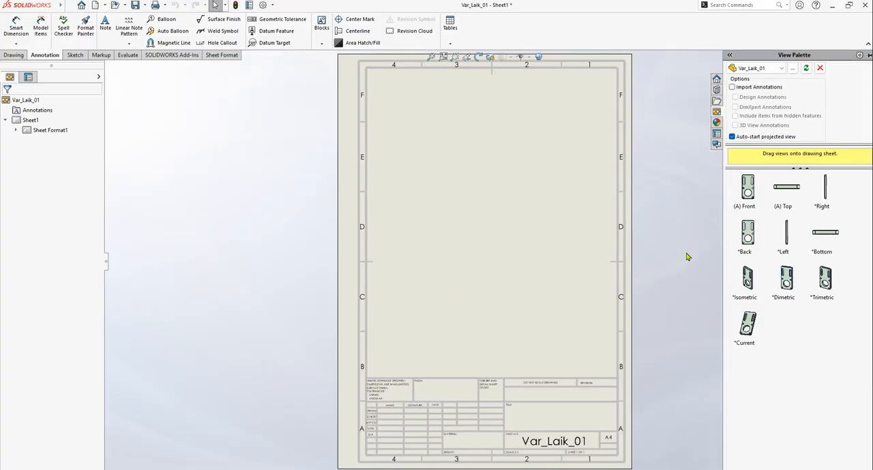
# Place the front view with projected views below it and to its right, and save the drawing as Var_Laik_01.SLDDRW
pyautogui.moveTo(750, 199); pyautogui.dragTo(448, 157)
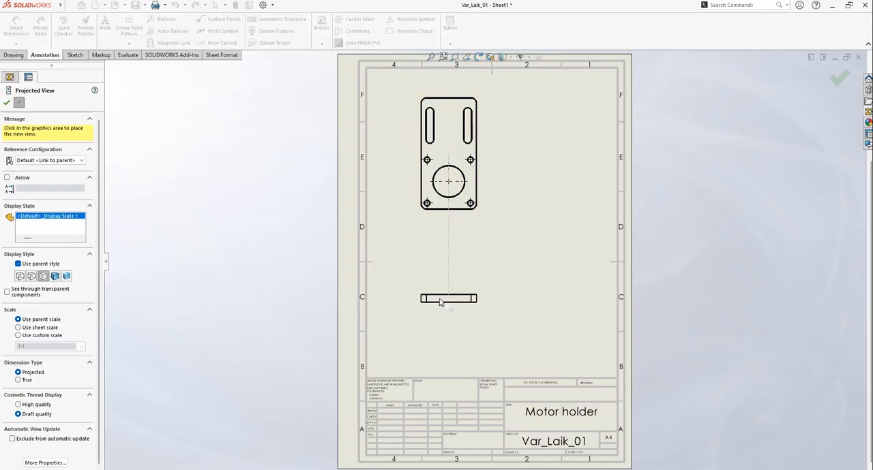
pyautogui.click(439, 298)
pyautogui.click(549, 190)
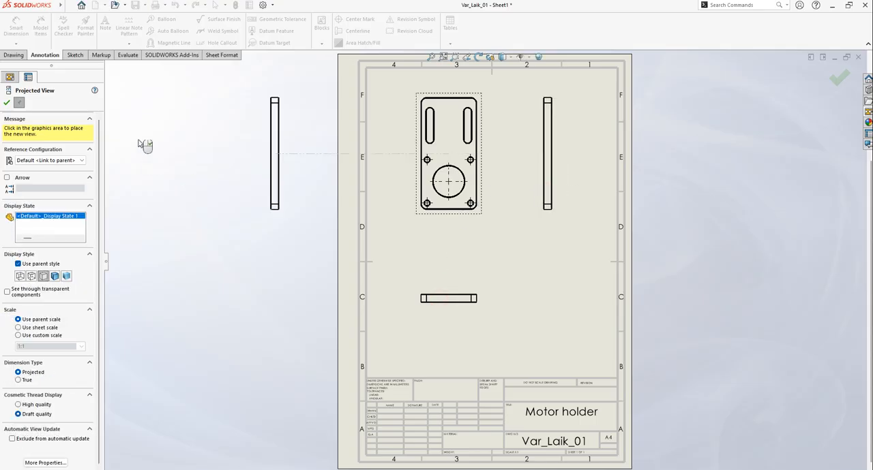
pyautogui.click(7, 103)
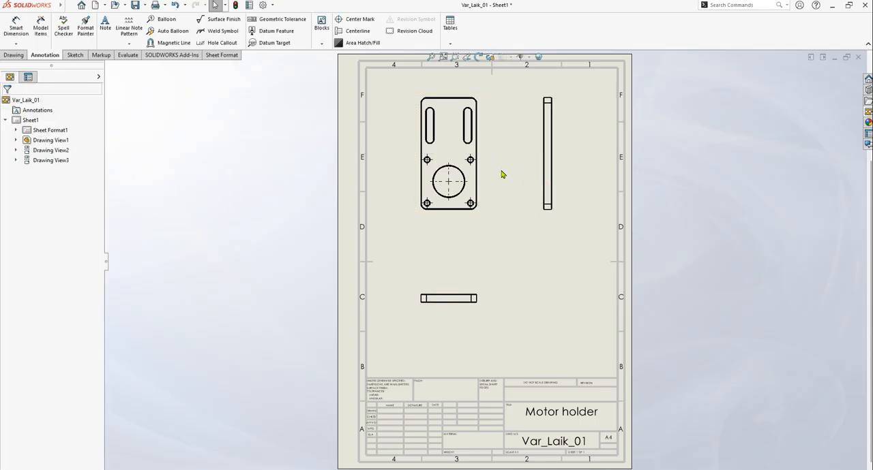
pyautogui.click(136, 6)
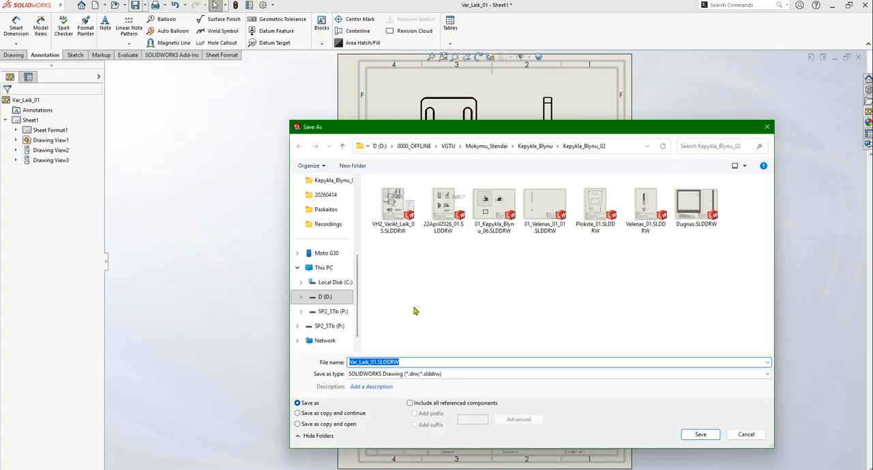
pyautogui.click(706, 436)
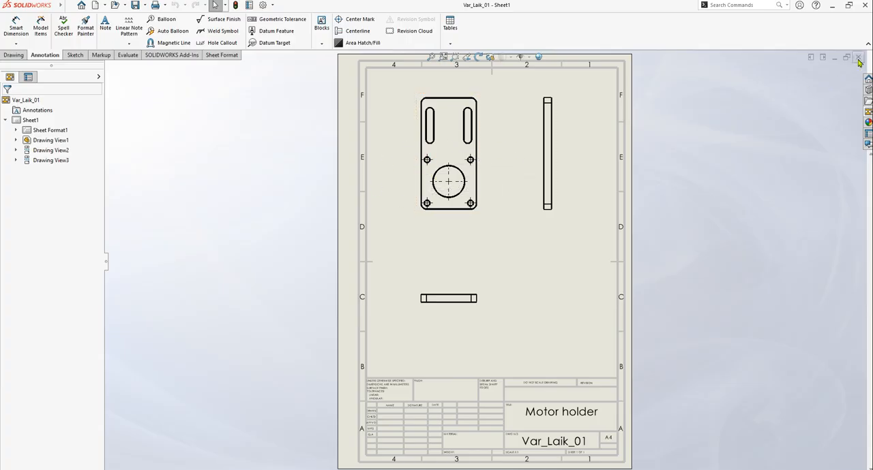
# Close the Var_Laik_01 drawing and part, and close the VH2_Varikl_Laik_05 drawing with all modified documents saved
pyautogui.hotkey('ctrl', 'Tab')
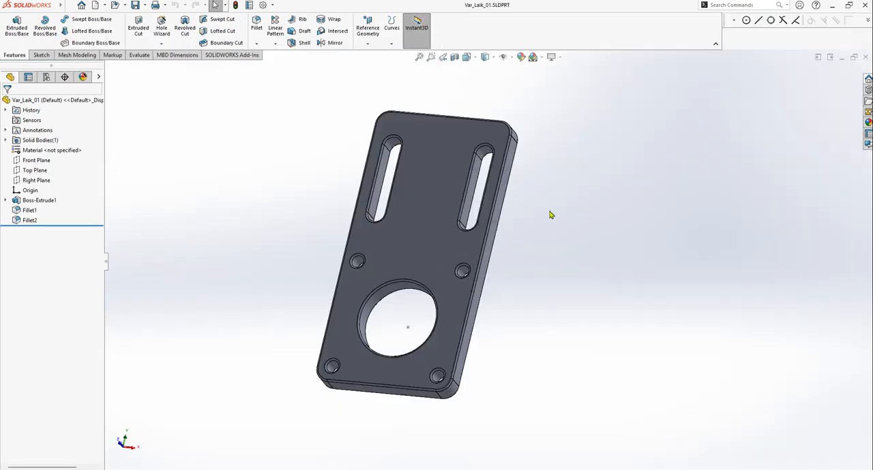
pyautogui.hotkey('ctrl', 'Tab')
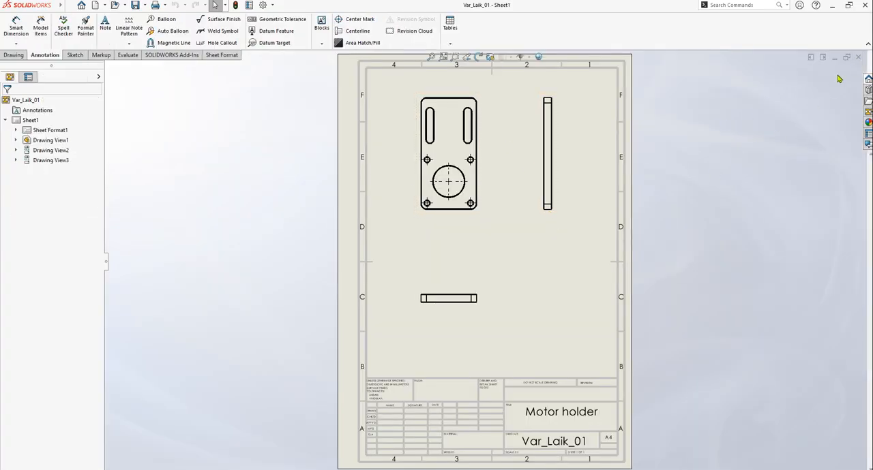
pyautogui.click(858, 57)
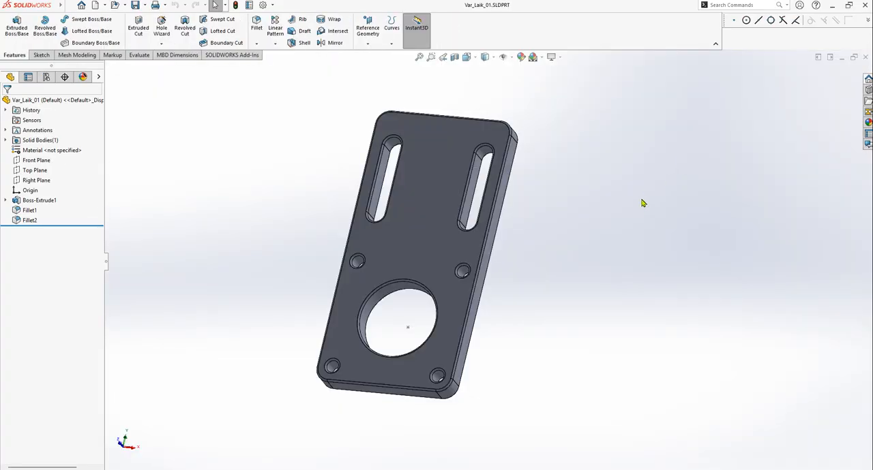
pyautogui.click(865, 58)
pyautogui.click(711, 149)
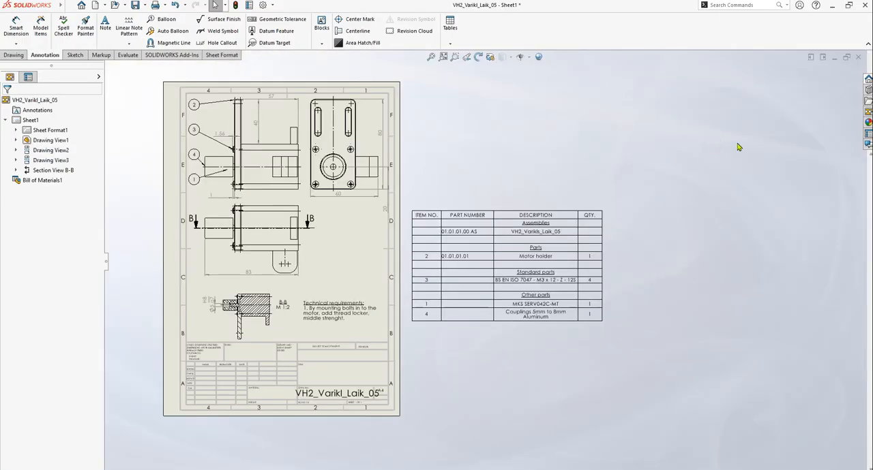
pyautogui.click(858, 58)
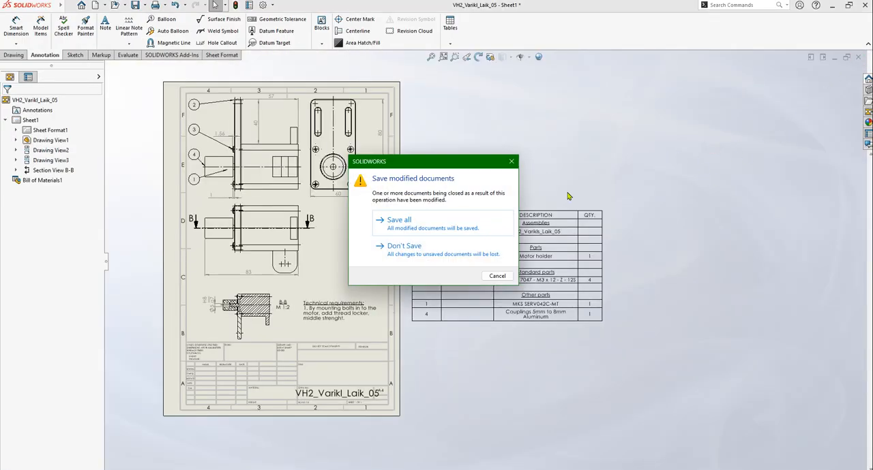
pyautogui.click(403, 231)
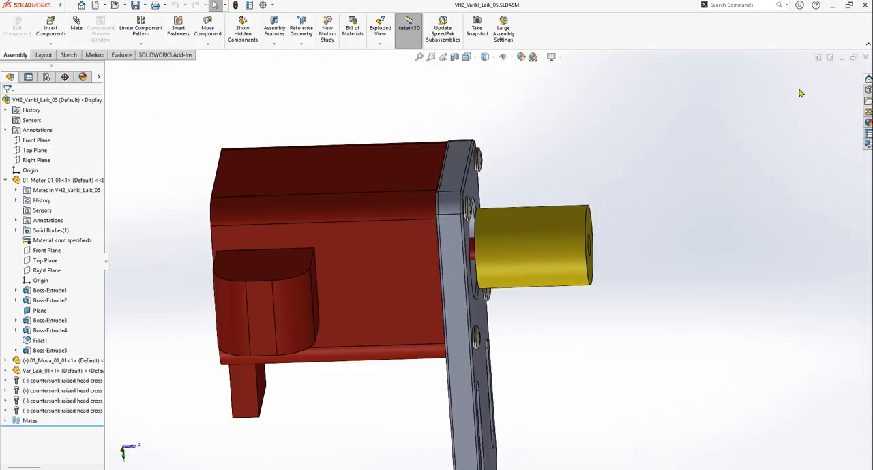
# Open the motor holder plate's associated drawing directly from the motor assembly
pyautogui.scroll(3, 397, 223)
pyautogui.moveTo(485, 295); pyautogui.dragTo(557, 329, button='middle')
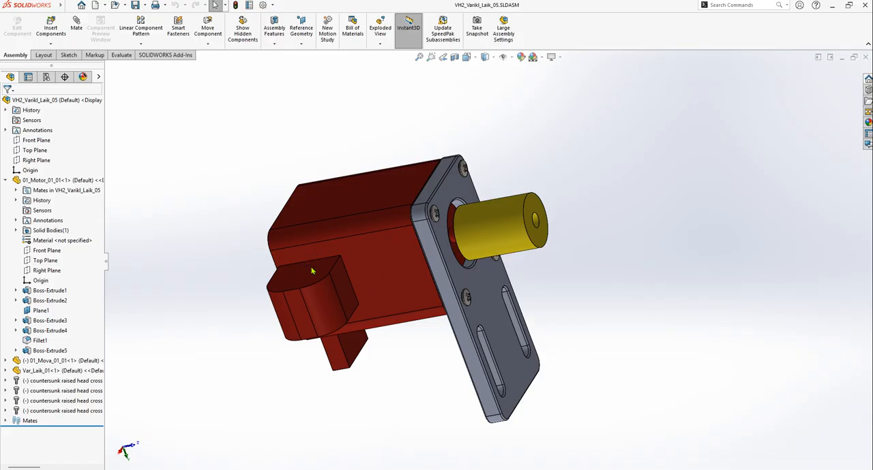
pyautogui.click(519, 332)
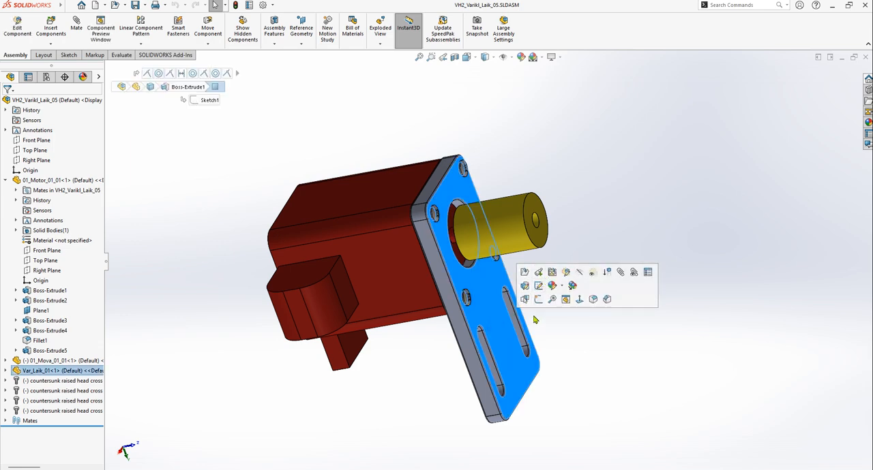
pyautogui.click(551, 273)
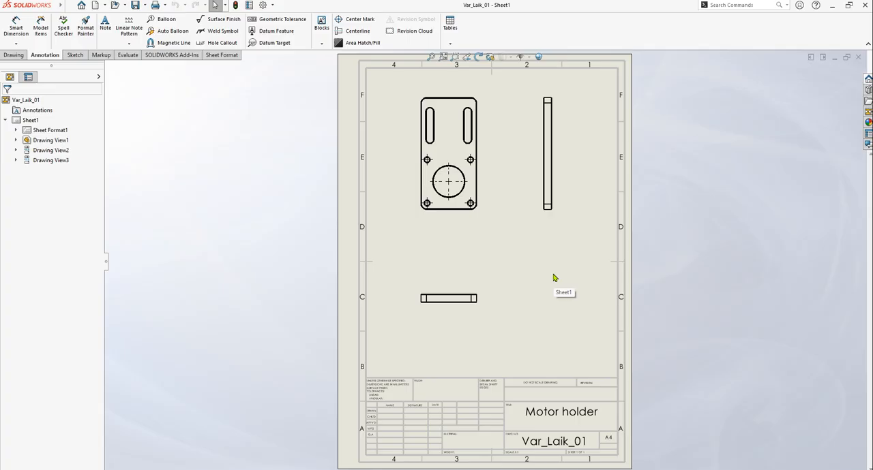
# Return to the motor assembly and open the motor holder plate as a part in position
pyautogui.hotkey('ctrl', 'Tab')
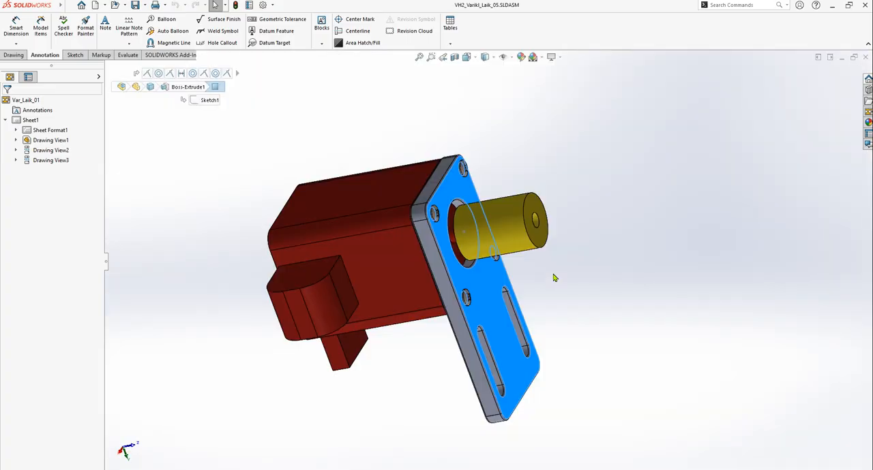
pyautogui.click(655, 235)
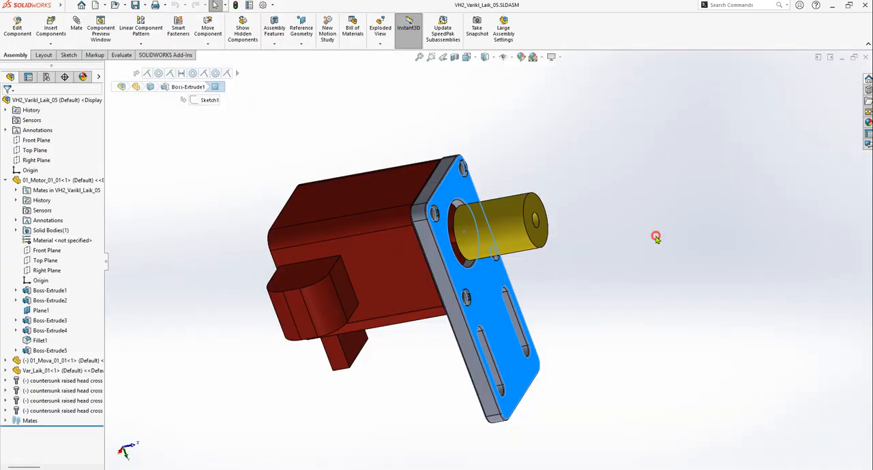
pyautogui.rightClick(482, 295)
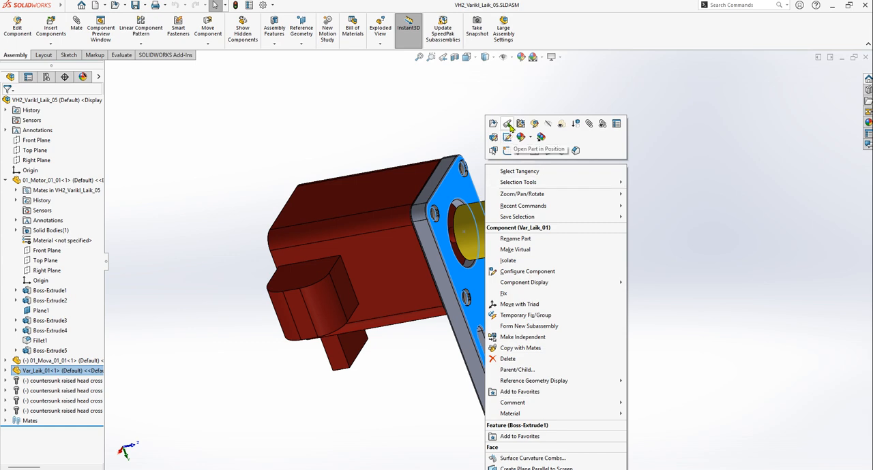
pyautogui.click(509, 126)
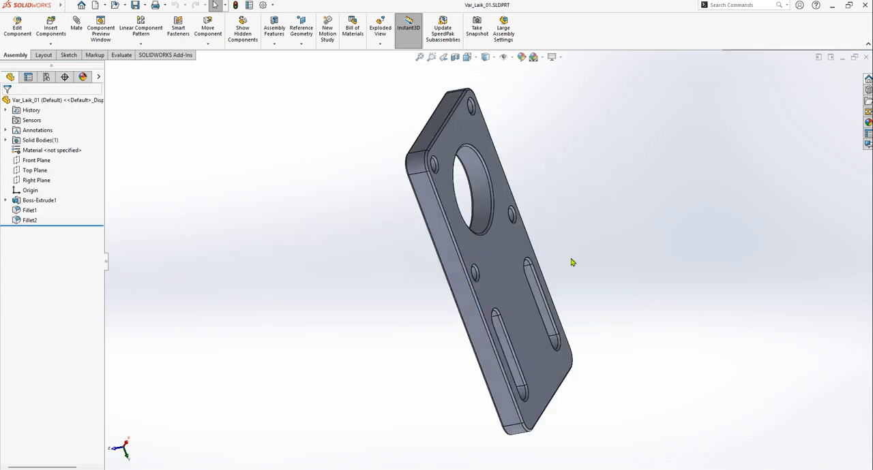
pyautogui.moveTo(598, 234); pyautogui.dragTo(576, 247, button='middle')
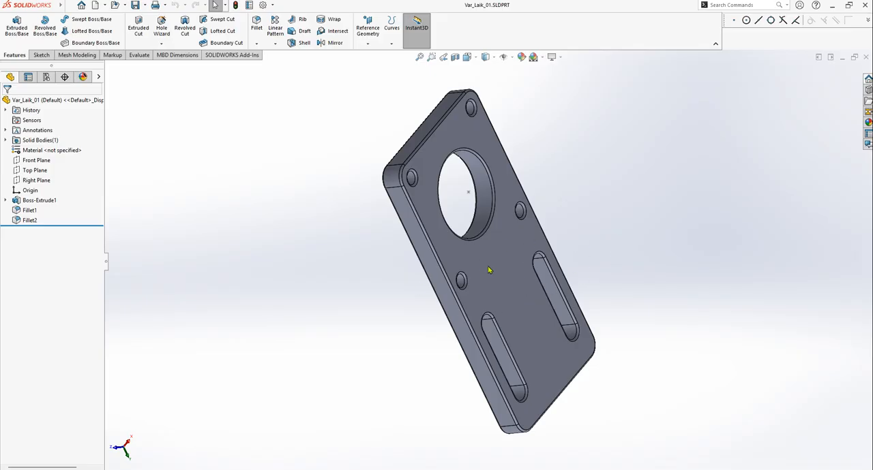
# Start a drawing from the motor holder part, accept opening its existing same-named drawing, and close that drawing
pyautogui.click(105, 6)
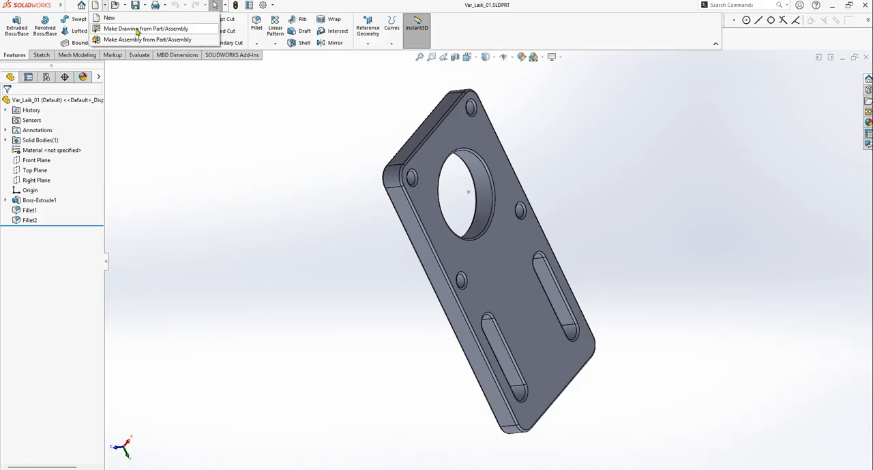
pyautogui.click(137, 29)
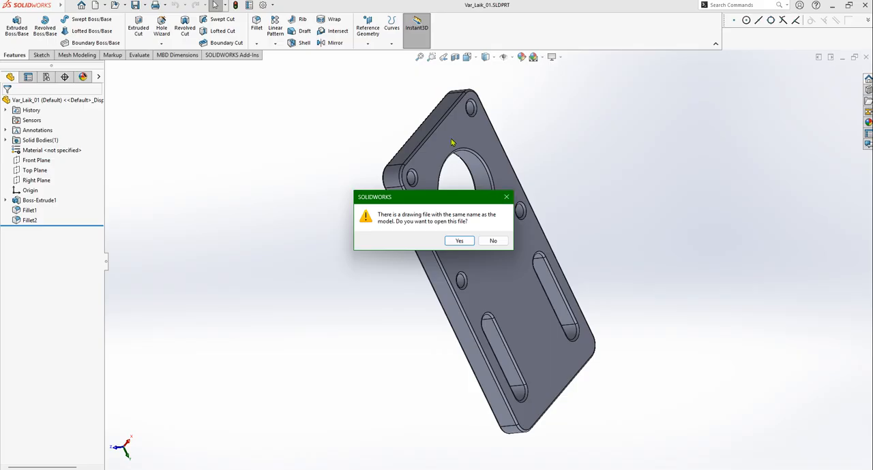
pyautogui.moveTo(430, 197); pyautogui.dragTo(325, 200)
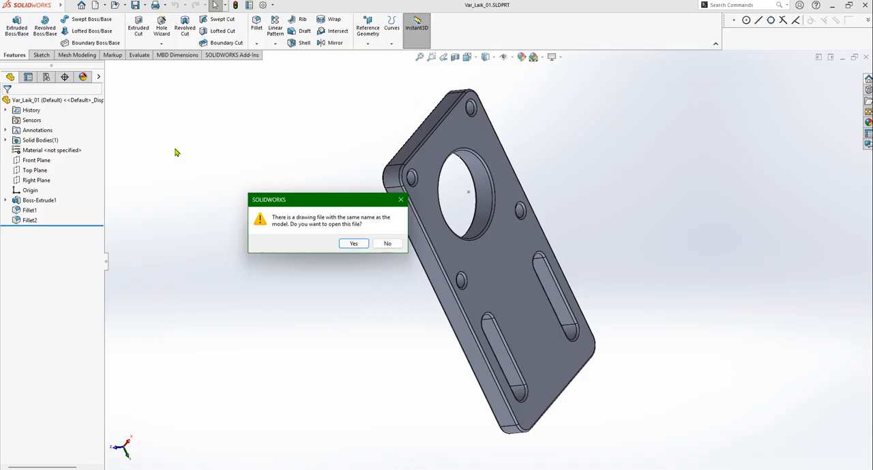
pyautogui.click(356, 244)
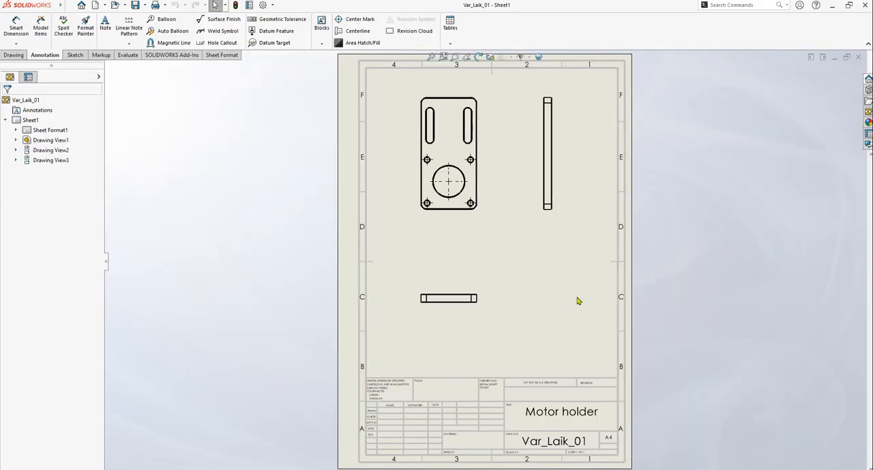
pyautogui.click(860, 58)
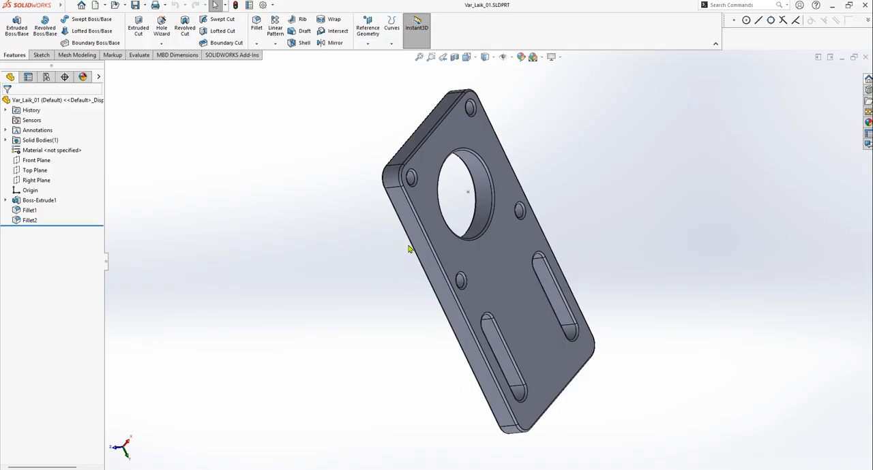
# Switch to Total Commander and open the folder d:\0000_OFFLINE\VGTU\Mokymu_Stendai\Kepykle_Blynu\Kepykla_Blynu_02
pyautogui.hotkey('alt', 'Tab')
pyautogui.hotkey('alt', 'Tab')
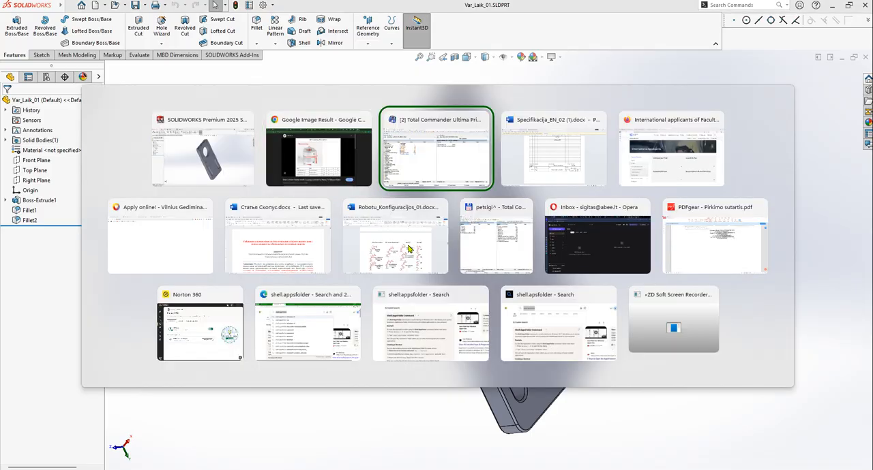
pyautogui.doubleClick(454, 120)
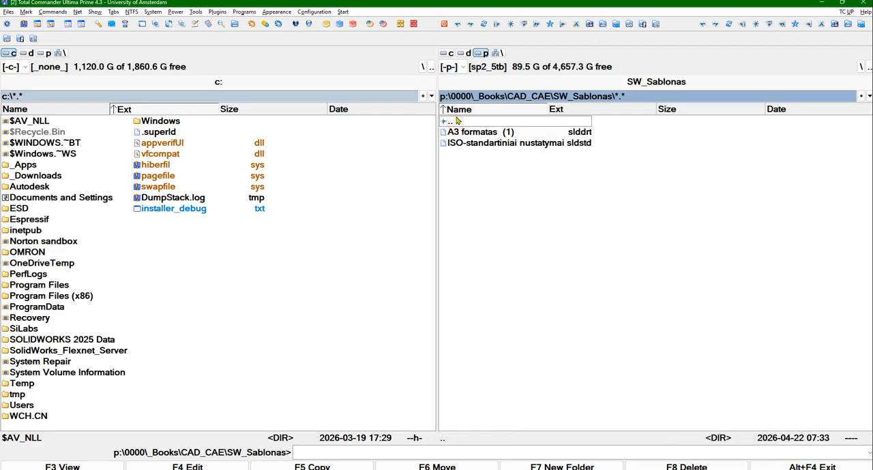
pyautogui.click(467, 52)
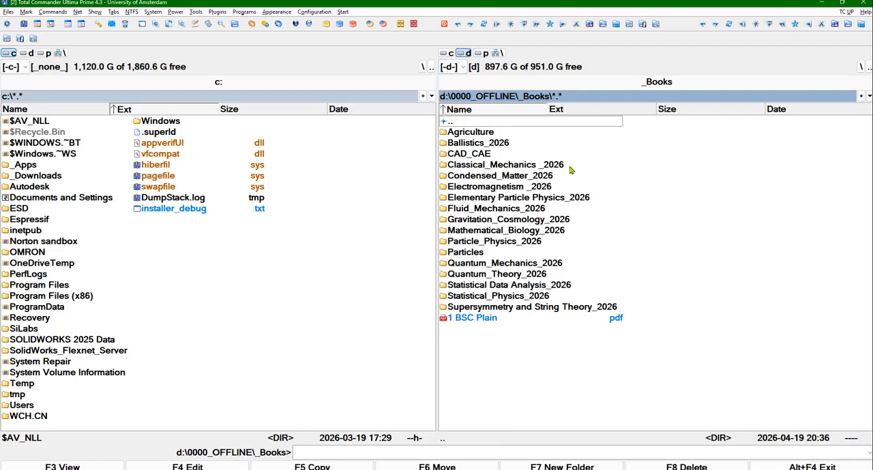
pyautogui.press('BackSpace')
pyautogui.press('Up')
pyautogui.press('Return')
pyautogui.press('Return')
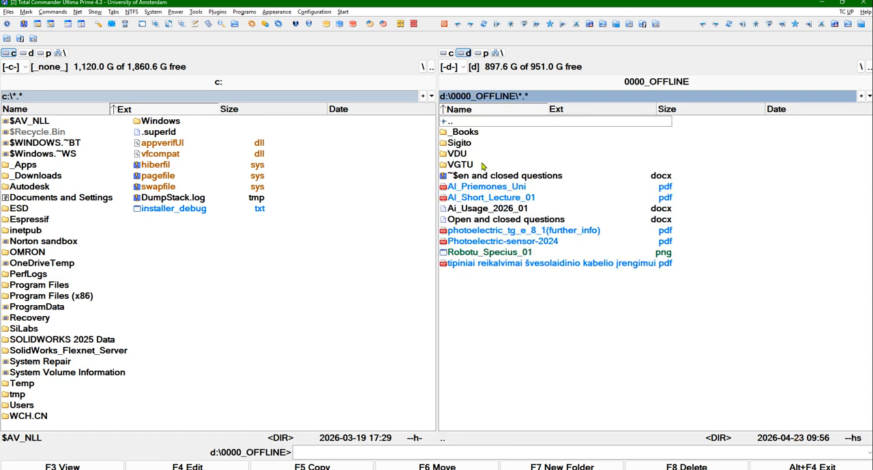
pyautogui.doubleClick(484, 164)
pyautogui.doubleClick(477, 164)
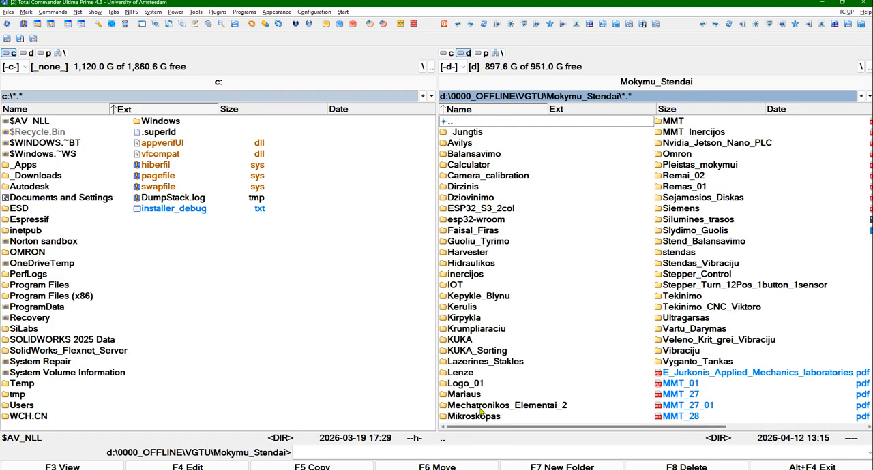
pyautogui.doubleClick(468, 297)
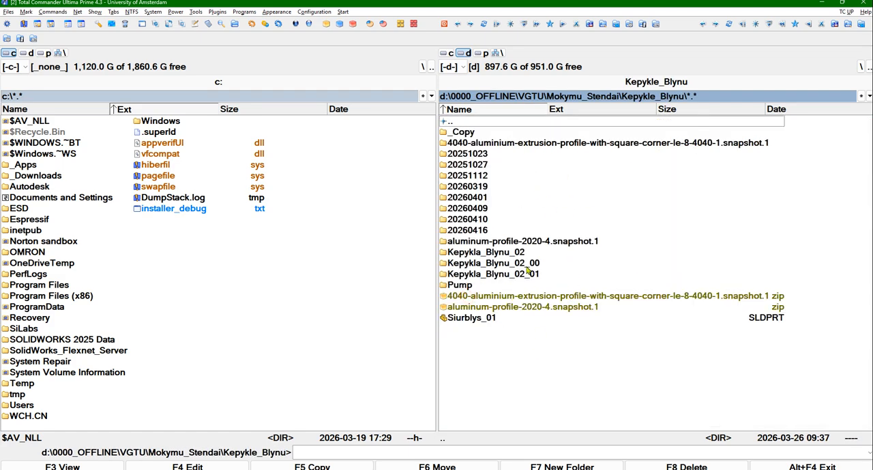
pyautogui.doubleClick(510, 252)
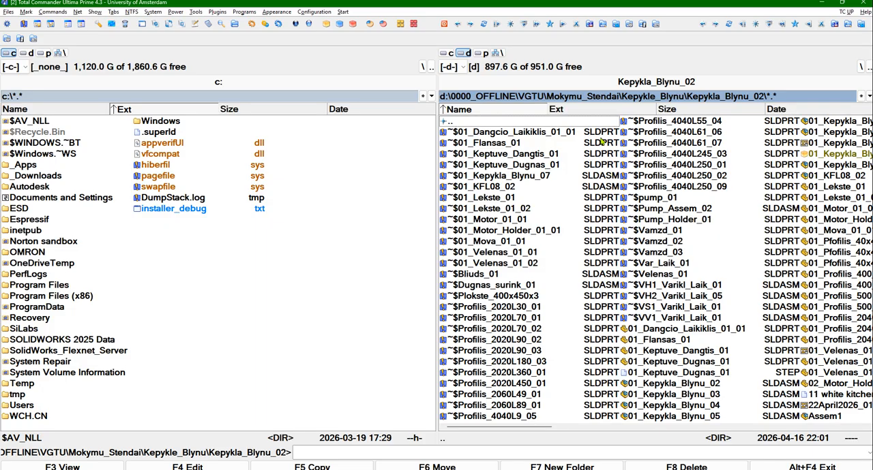
# Sort the Kepykla_Blynu_02 folder by name and locate the VH2_Varikl_Laik_05 drawing file
pyautogui.click(571, 111)
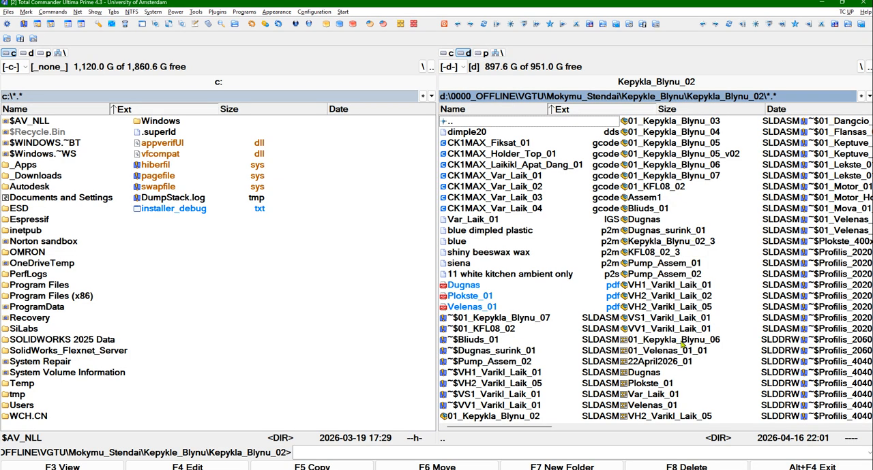
pyautogui.click(474, 110)
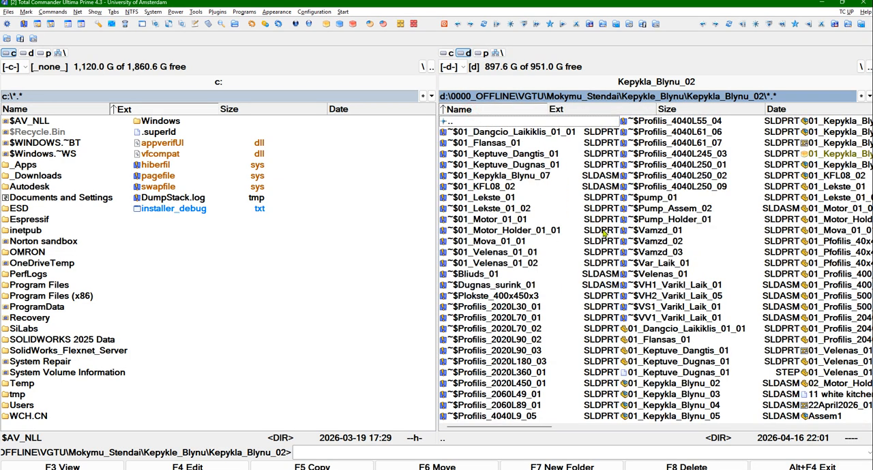
pyautogui.hotkey('alt', 'Tab')
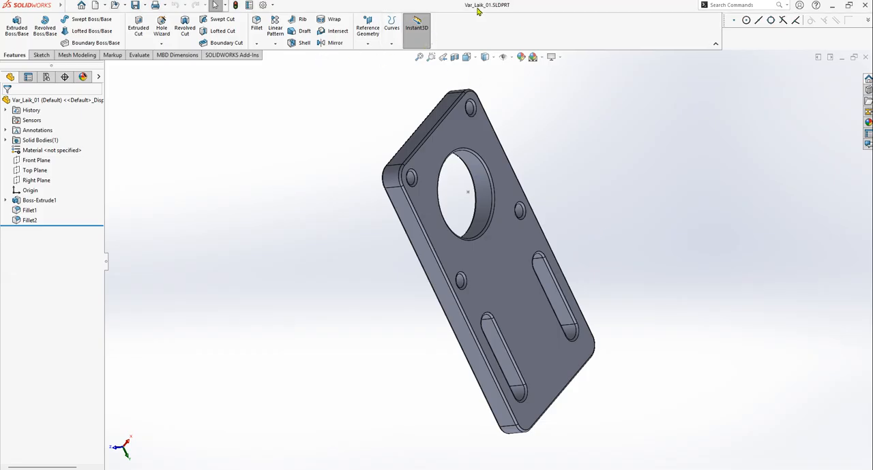
pyautogui.hotkey('alt', 'Tab')
pyautogui.scroll(-10, 625, 322)
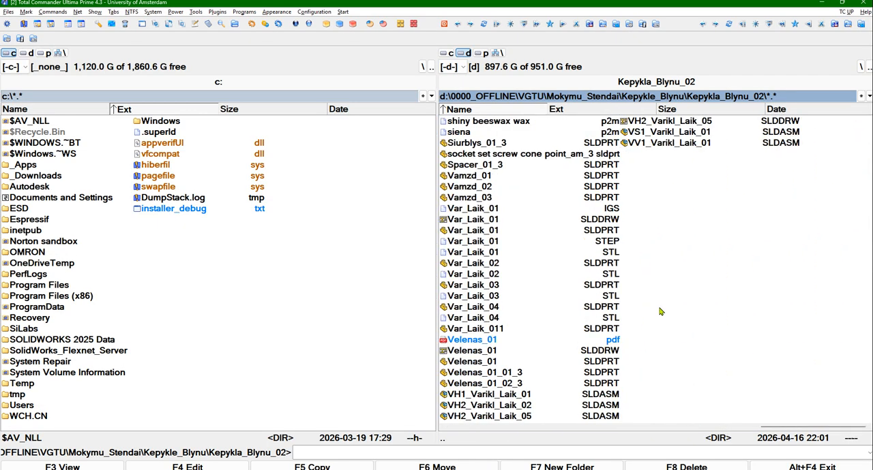
pyautogui.click(674, 134)
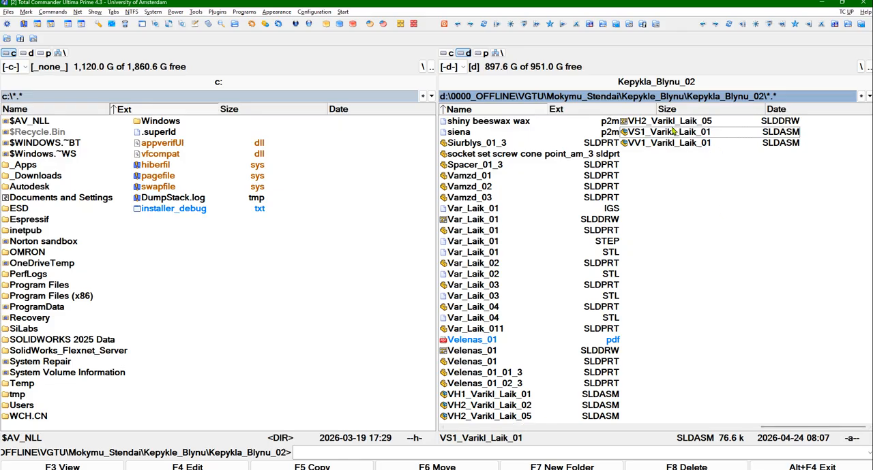
pyautogui.click(673, 124)
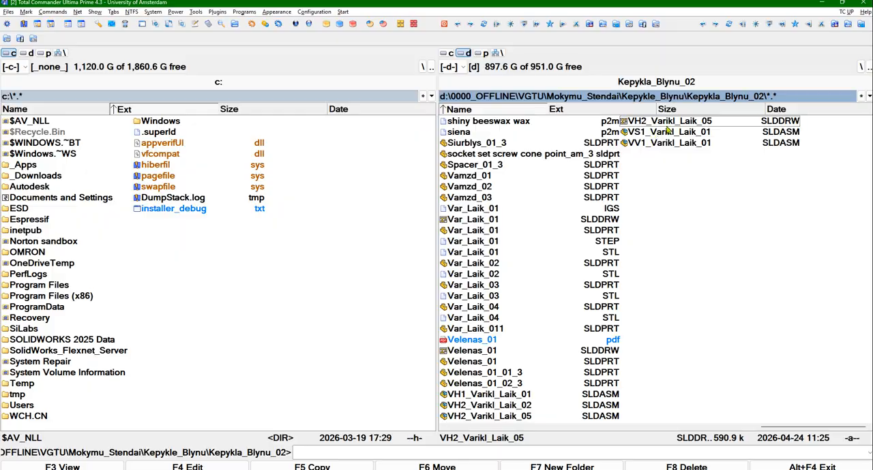
# Check the open part's name in SOLIDWORKS, locate the matching Var_Laik_01 drawing and part files in Total Commander, and open the part
pyautogui.hotkey('alt', 'Tab')
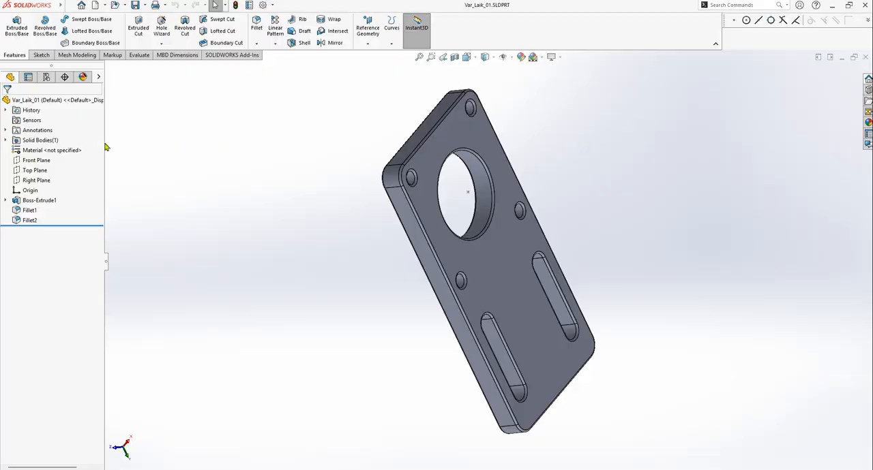
pyautogui.click(46, 101)
pyautogui.hotkey('alt', 'Tab')
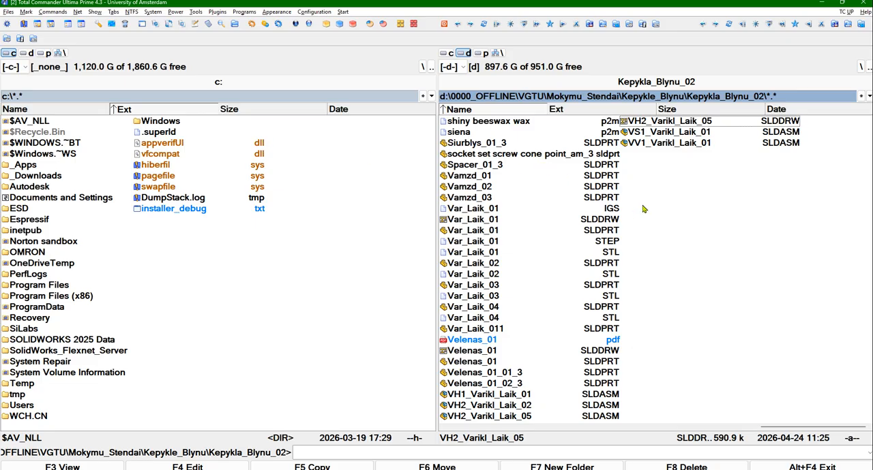
pyautogui.click(487, 222)
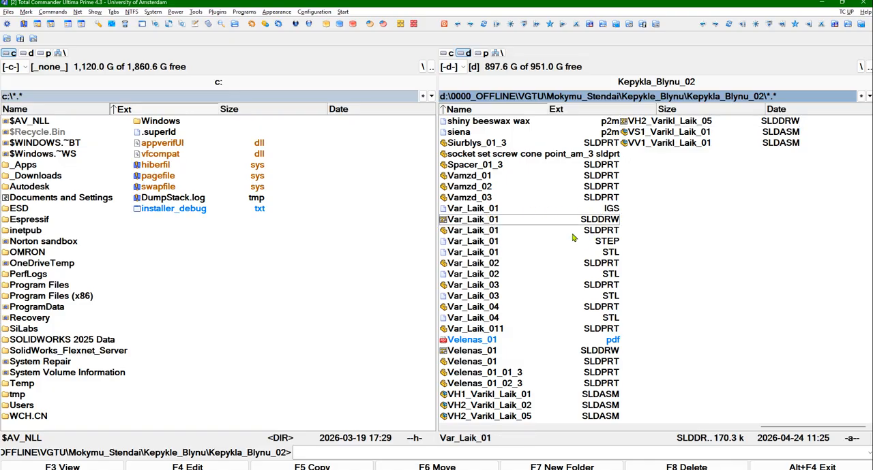
pyautogui.click(476, 233)
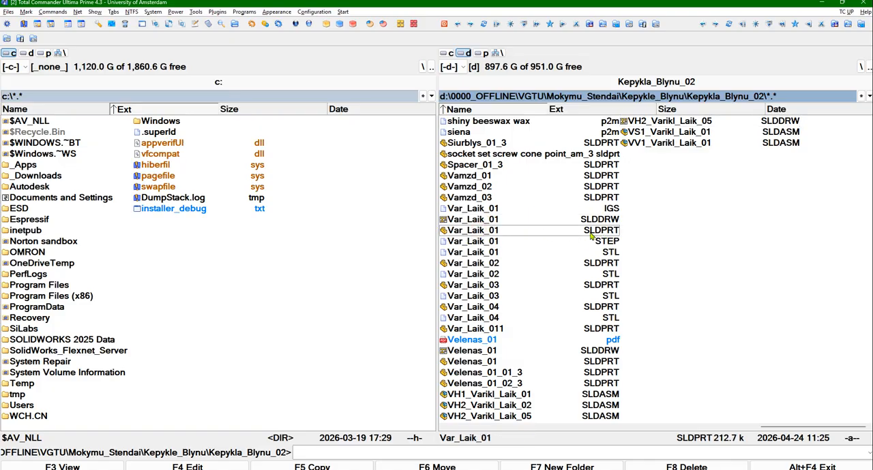
pyautogui.doubleClick(490, 234)
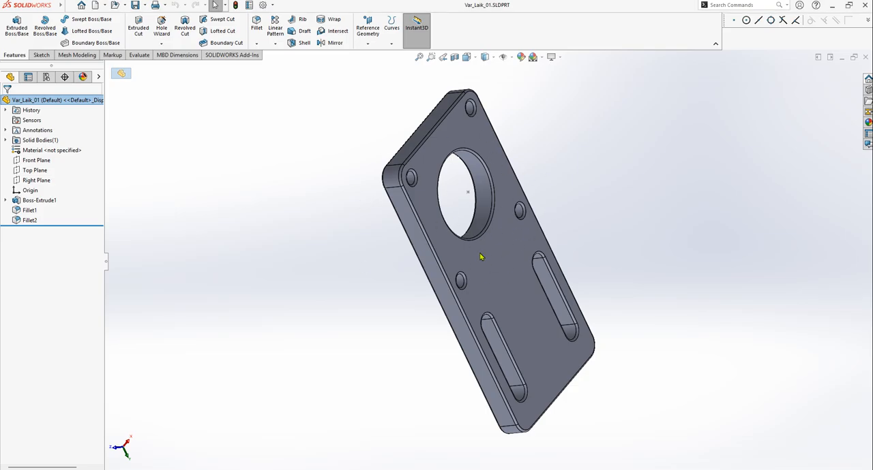
# Return to the folder, compare the names of the Var_Laik_01 drawing and part files, and open the part again
pyautogui.hotkey('alt', 'Tab')
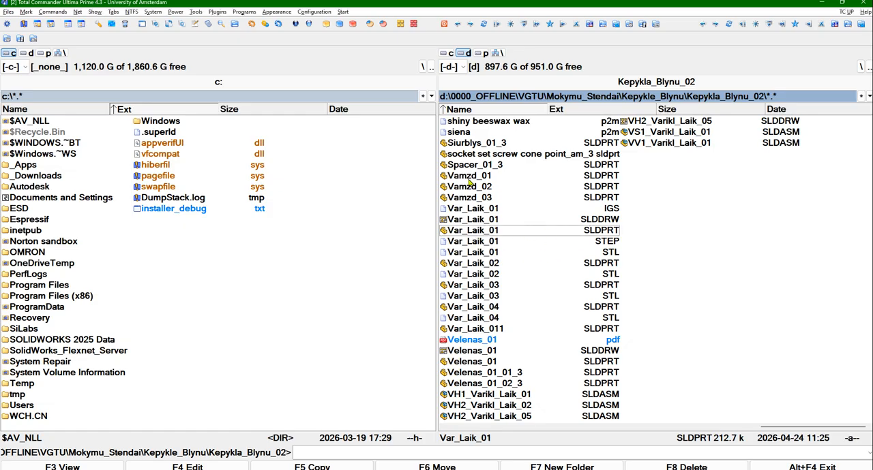
pyautogui.click(477, 220)
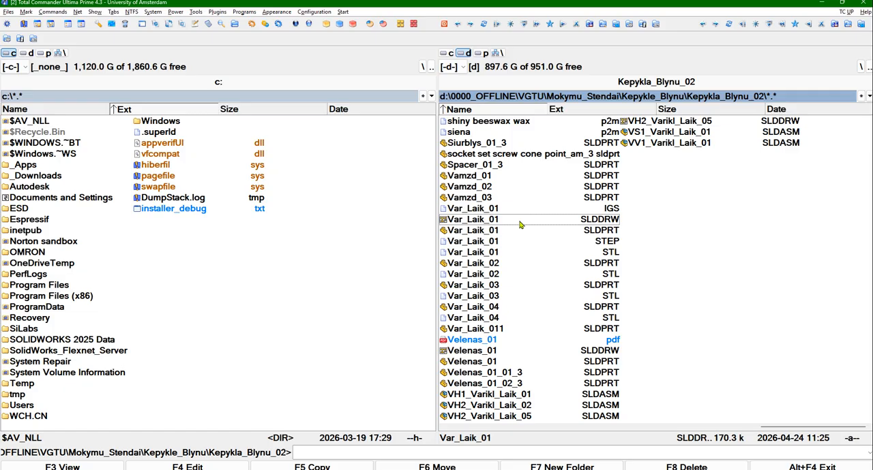
pyautogui.hotkey('alt', 'Tab')
pyautogui.hotkey('alt', 'Tab')
pyautogui.click(478, 230)
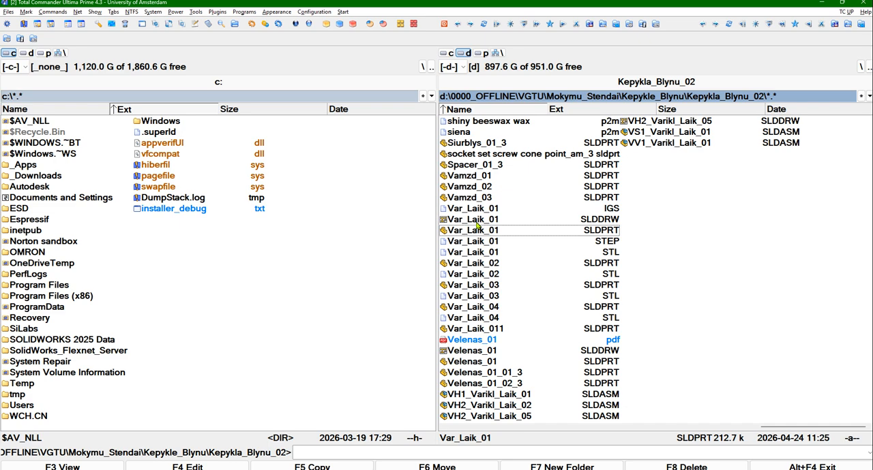
pyautogui.click(476, 222)
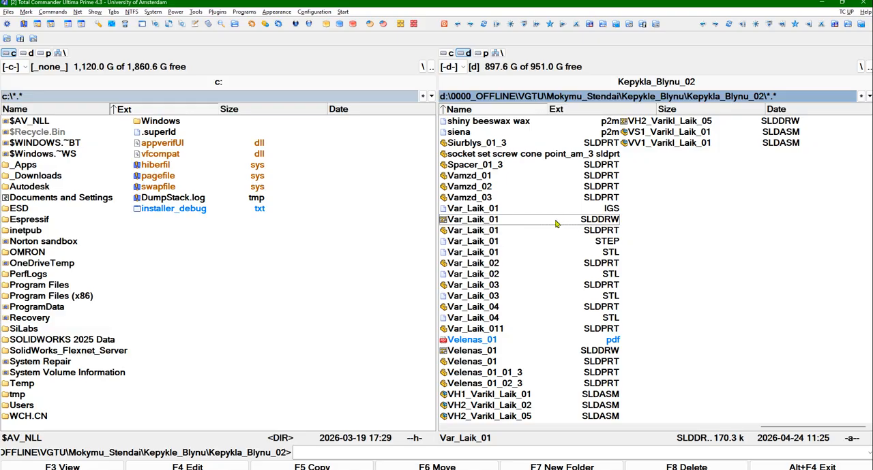
pyautogui.doubleClick(505, 231)
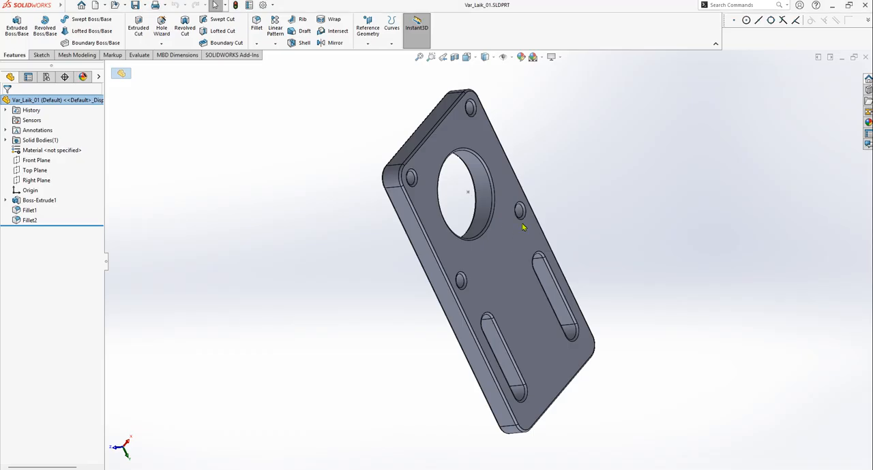
# Use Make Drawing from Part on the motor holder and accept opening its existing same-named drawing
pyautogui.click(631, 186)
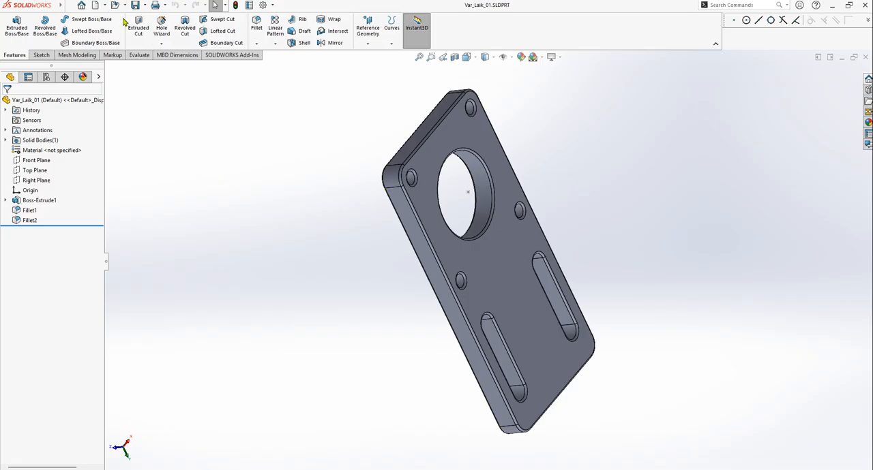
pyautogui.click(106, 6)
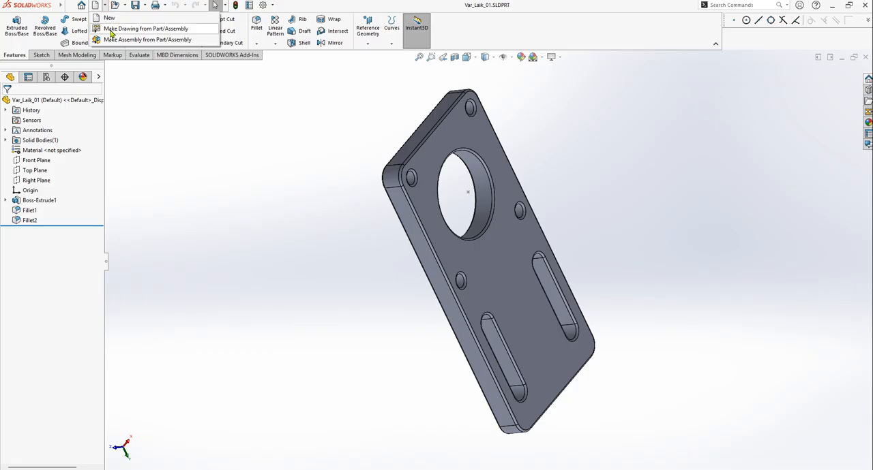
pyautogui.click(111, 29)
pyautogui.click(459, 241)
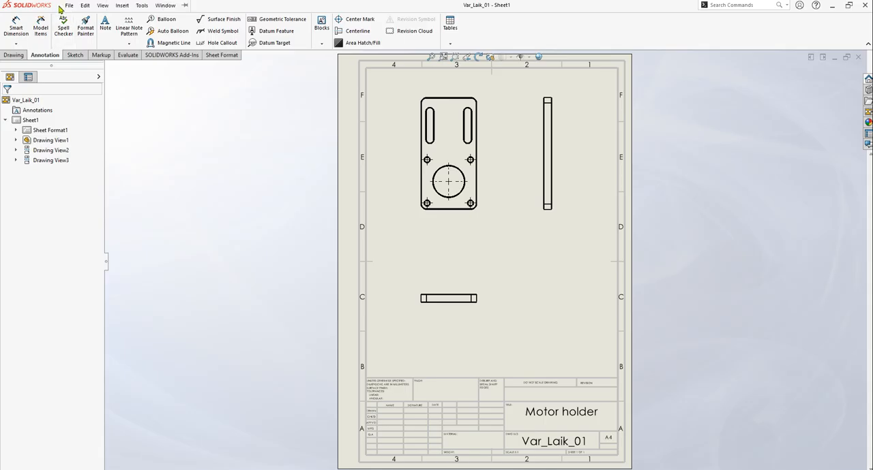
# Export the motor holder drawing as Var_Laik_01.pdf in the Kepykla_Blynu_02 folder
pyautogui.click(69, 4)
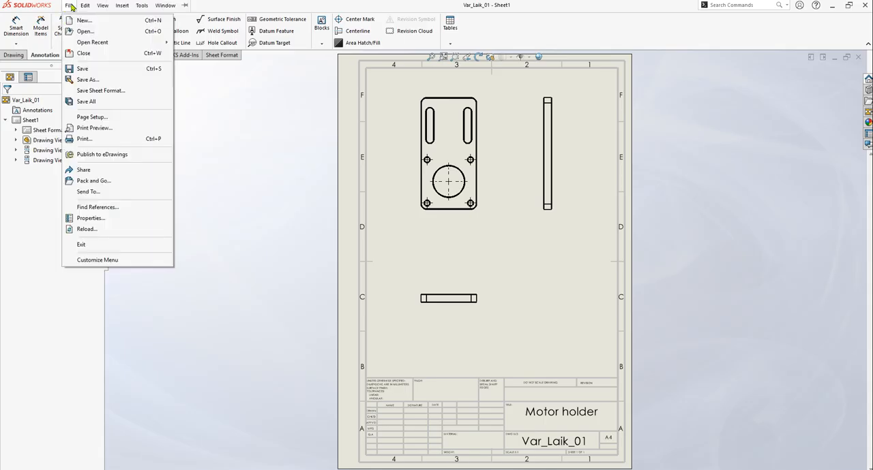
pyautogui.click(98, 82)
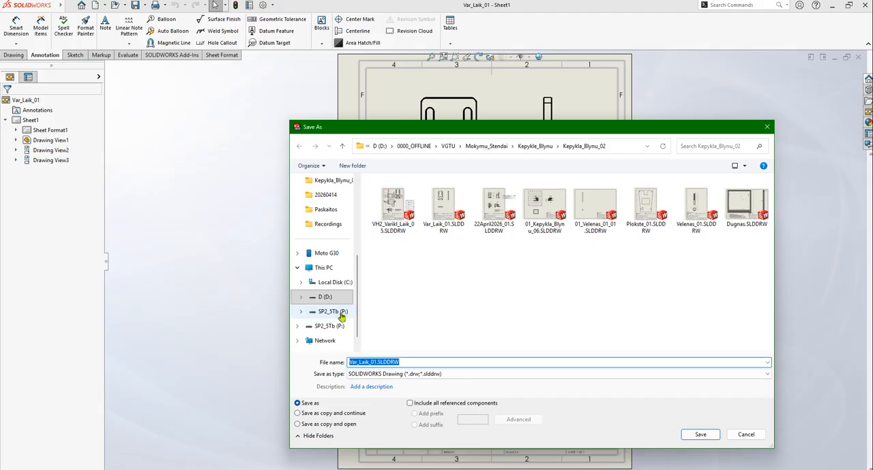
pyautogui.click(398, 376)
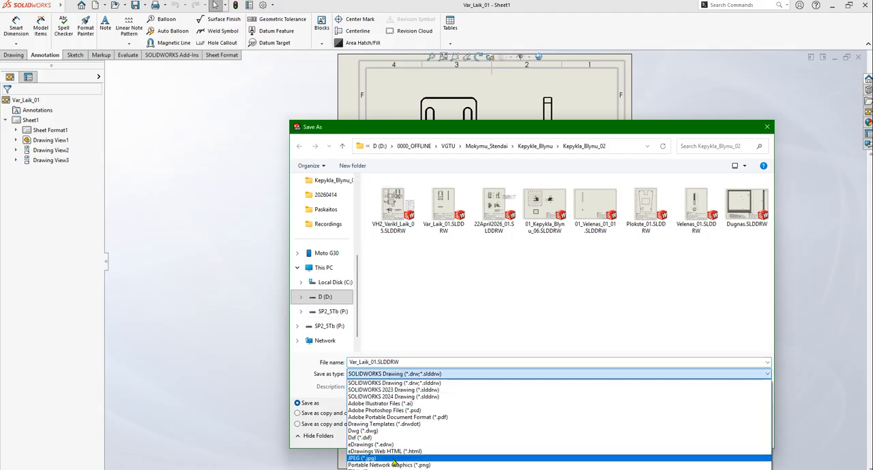
pyautogui.click(460, 418)
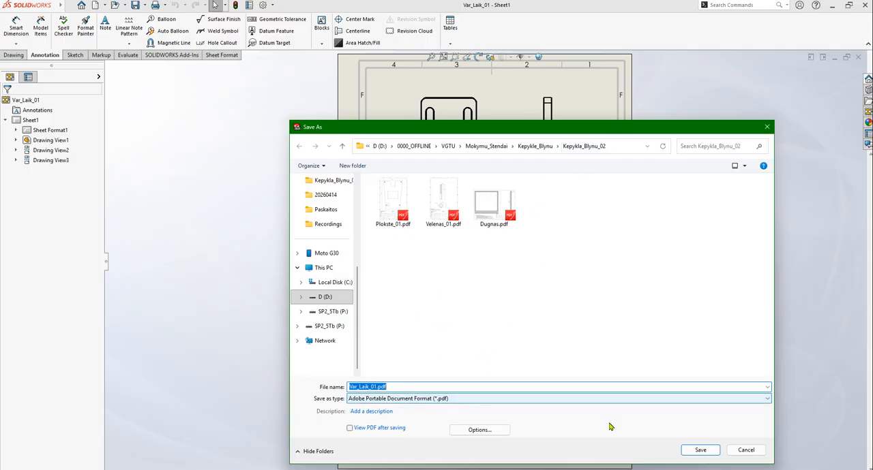
pyautogui.click(694, 450)
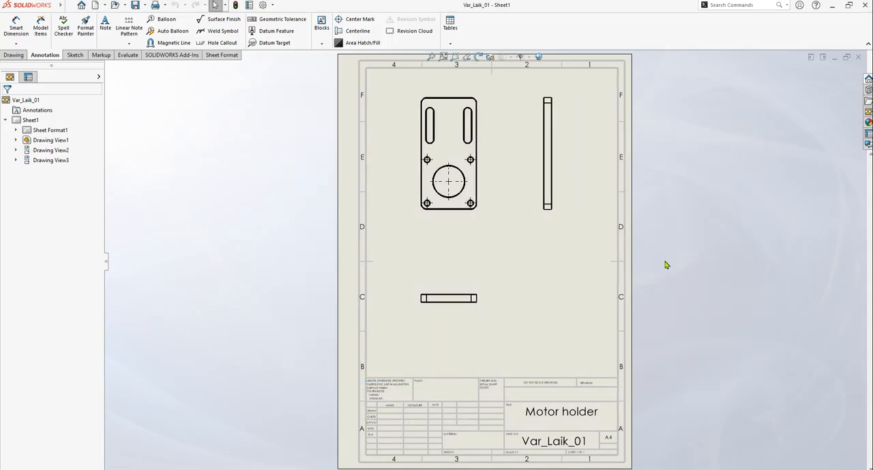
# Switch to Total Commander and compare the same-named Var_Laik_01 PDF, SLDDRW, SLDPRT, STEP and STL files
pyautogui.hotkey('alt', 'Tab')
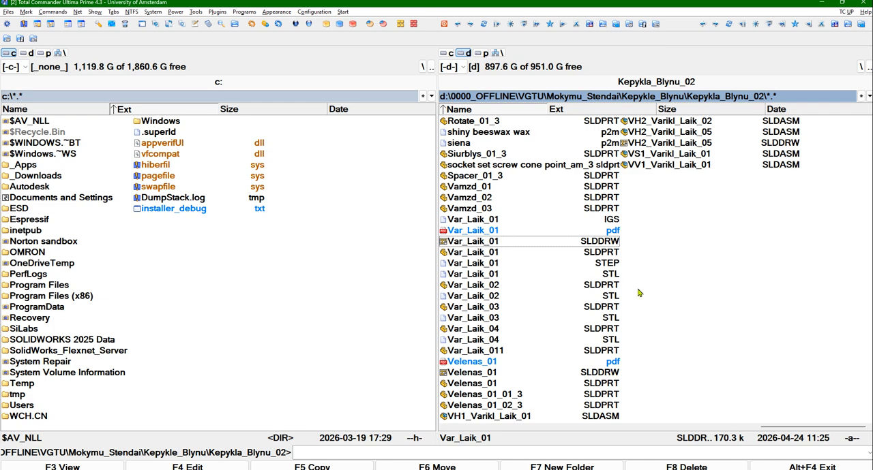
pyautogui.click(482, 234)
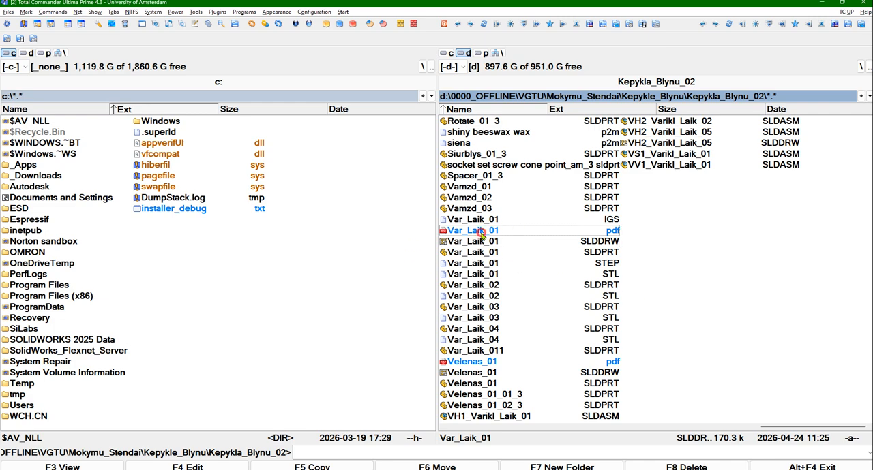
pyautogui.click(476, 242)
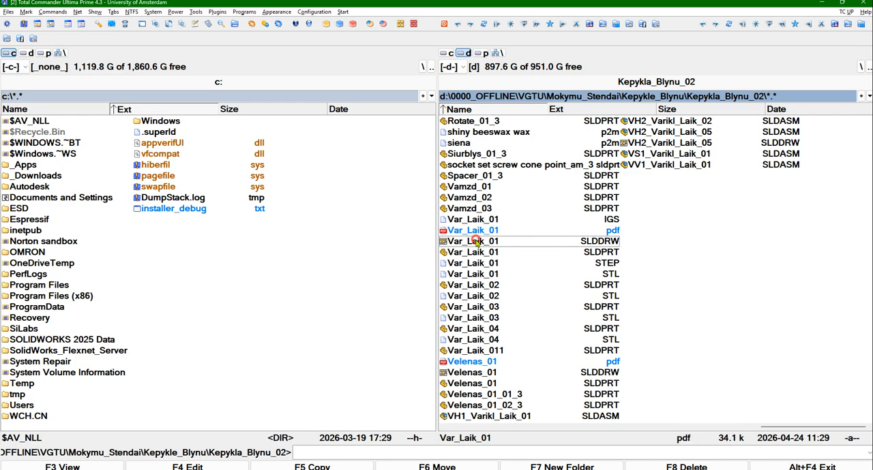
pyautogui.click(473, 253)
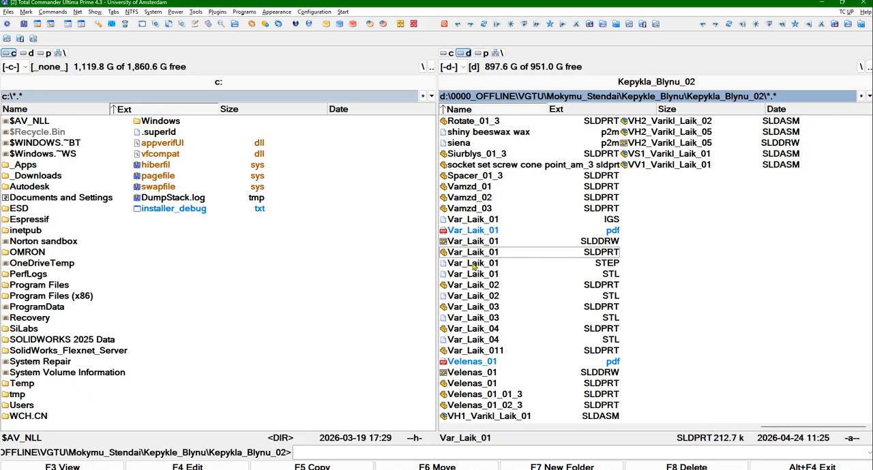
pyautogui.click(472, 266)
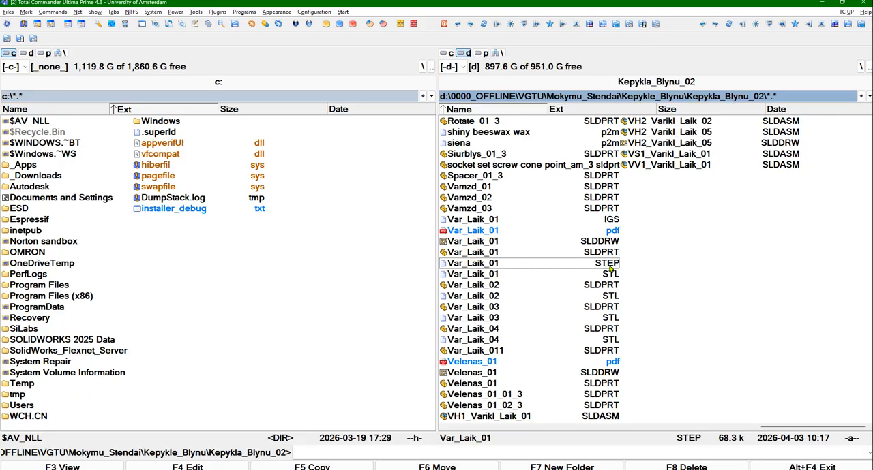
pyautogui.click(479, 276)
pyautogui.click(480, 266)
pyautogui.click(479, 279)
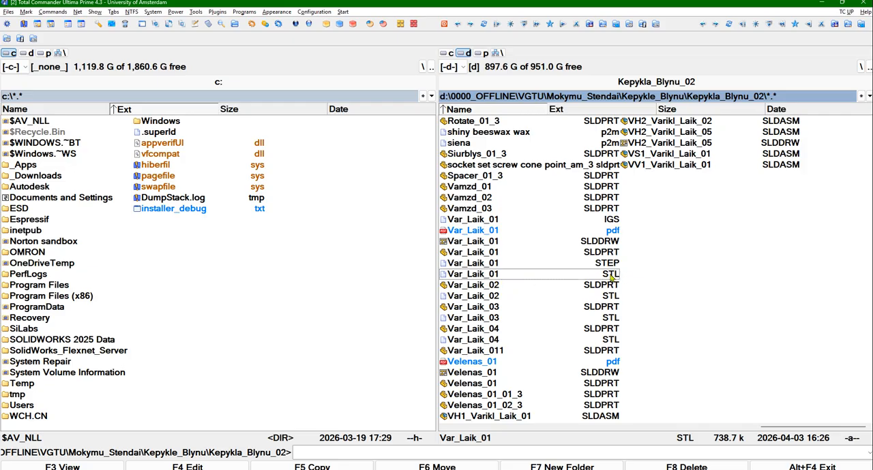
# Mark the Var_Laik_01 files from PDF through STL as a group to show they belong together, and clear the selection
pyautogui.click(471, 275)
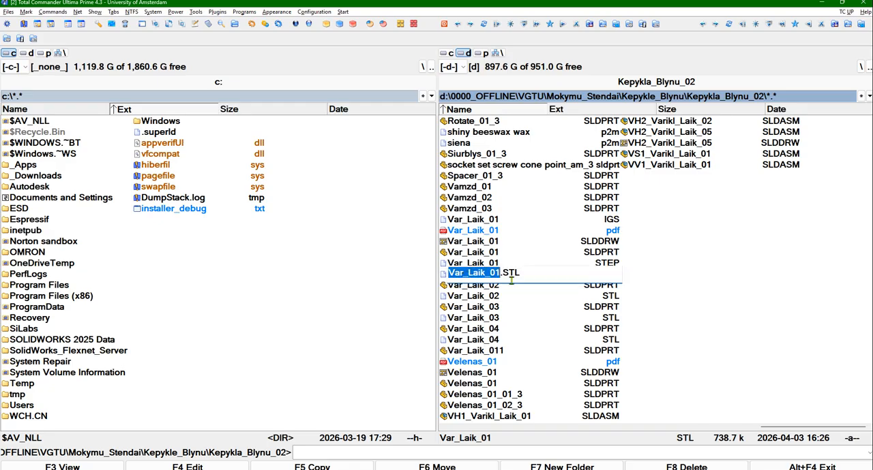
pyautogui.click(469, 263)
pyautogui.click(472, 274)
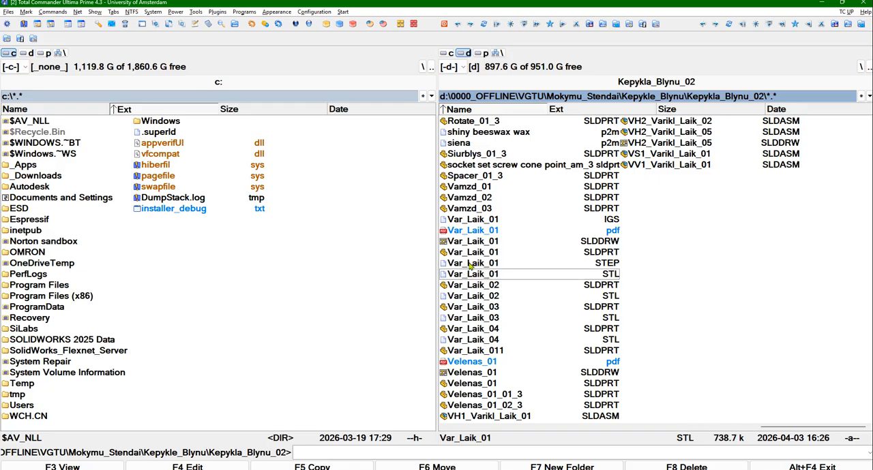
pyautogui.click(470, 263)
pyautogui.click(473, 232)
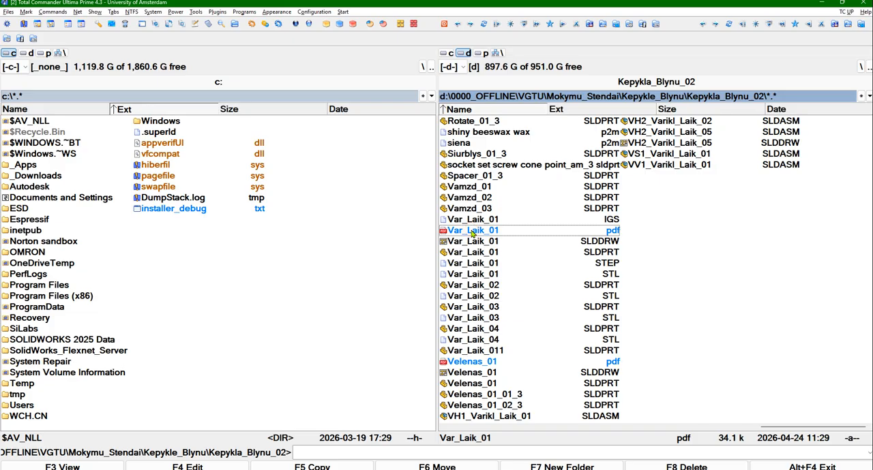
pyautogui.keyDown('shift'); pyautogui.click(477, 275); pyautogui.keyUp('shift')
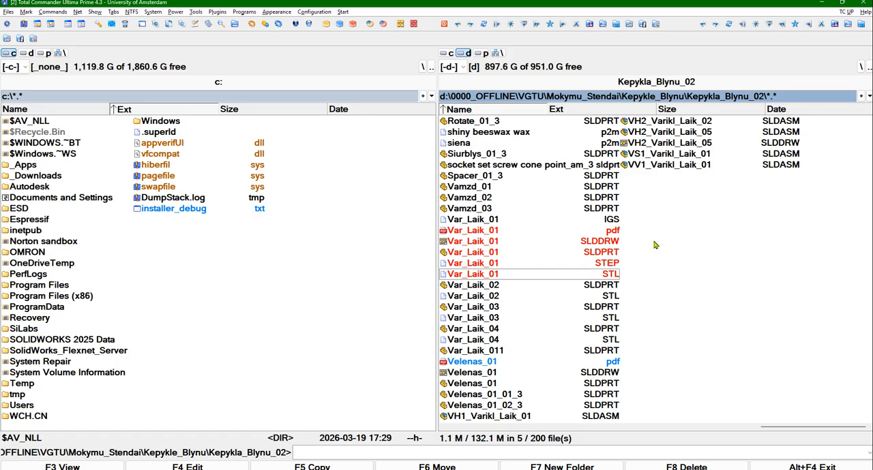
pyautogui.click(691, 238)
# Open Var_Laik_01.pdf, inspect the exported motor holder drawing's views and title block, and close the viewer
pyautogui.click(500, 232)
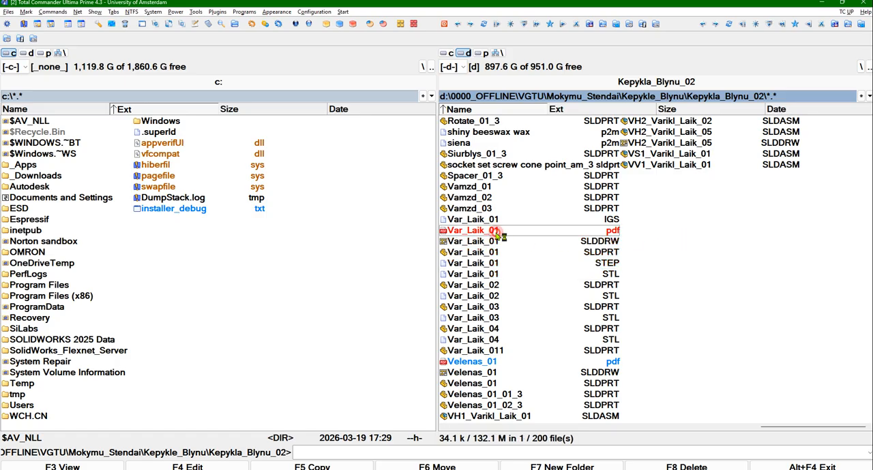
pyautogui.doubleClick(496, 232)
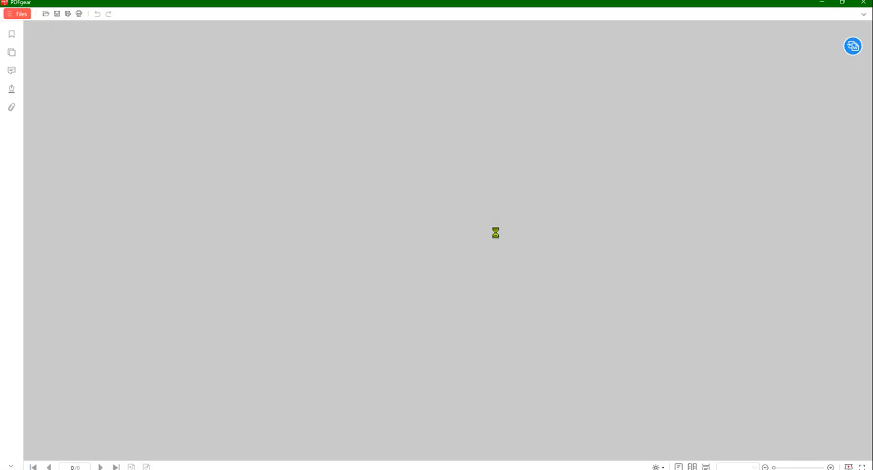
pyautogui.keyDown('ctrl'); pyautogui.scroll(-6, 423, 234); pyautogui.keyUp('ctrl')
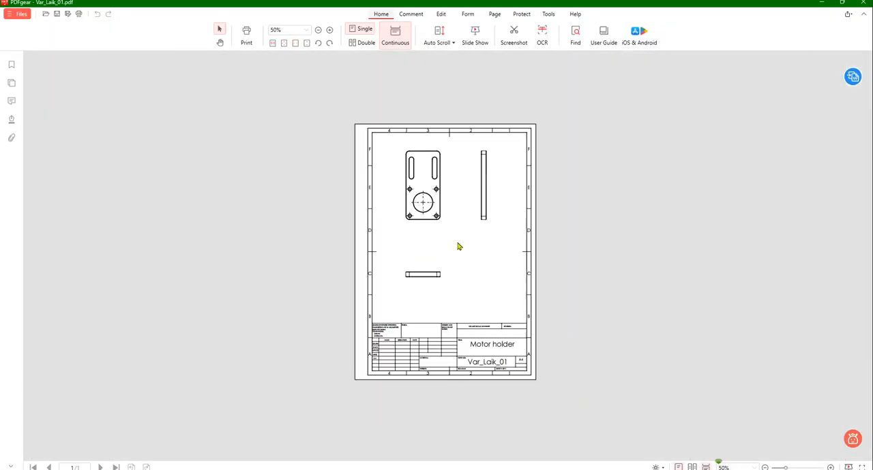
pyautogui.keyDown('ctrl'); pyautogui.scroll(1, 514, 300); pyautogui.keyUp('ctrl')
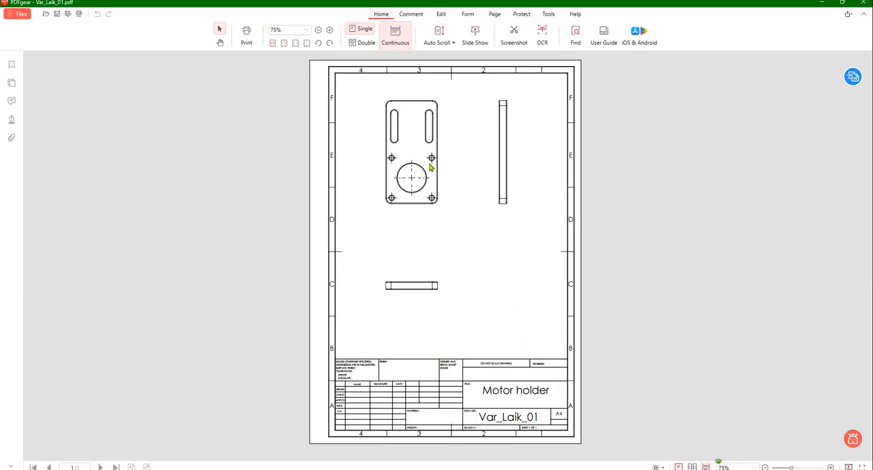
pyautogui.keyDown('ctrl'); pyautogui.scroll(2, 436, 205); pyautogui.keyUp('ctrl')
pyautogui.keyDown('ctrl'); pyautogui.scroll(3, 582, 312); pyautogui.keyUp('ctrl')
pyautogui.keyDown('ctrl'); pyautogui.scroll(-4, 585, 307); pyautogui.keyUp('ctrl')
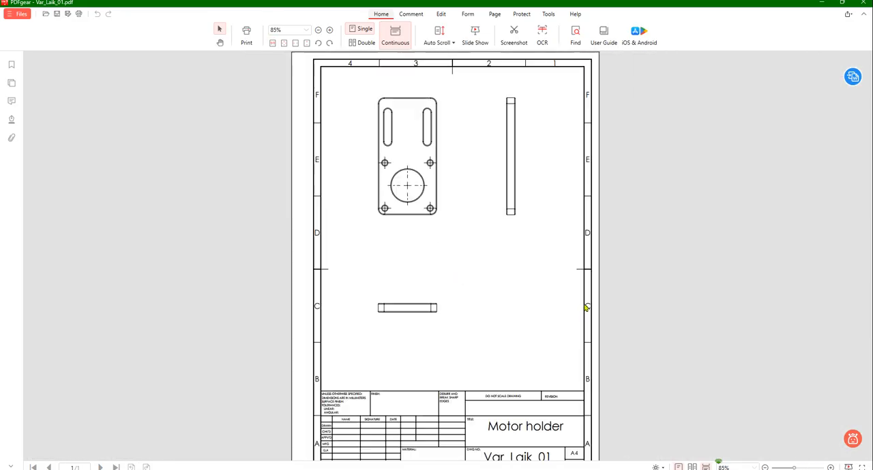
pyautogui.click(863, 3)
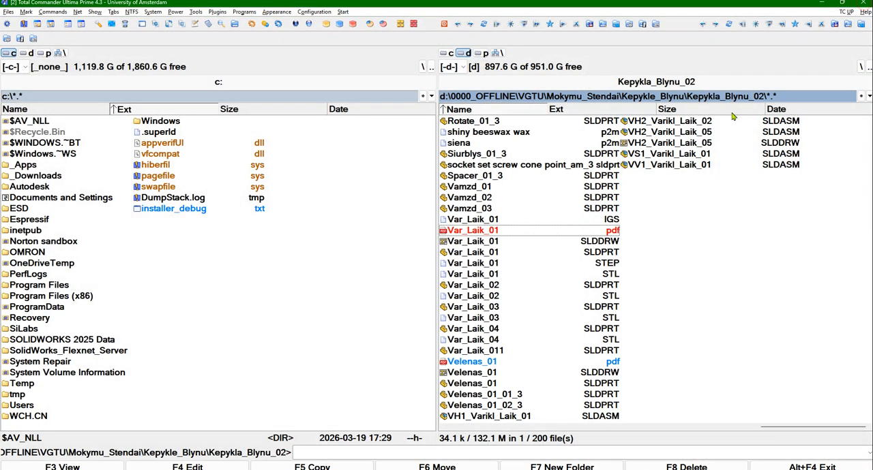
# Mark the Var_Laik_01 files from PDF through STL again and single out the STEP and STL files
pyautogui.keyDown('ctrl'); pyautogui.click(455, 241); pyautogui.keyUp('ctrl')
pyautogui.keyDown('shift'); pyautogui.click(459, 263); pyautogui.keyUp('shift')
pyautogui.keyDown('shift'); pyautogui.click(466, 277); pyautogui.keyUp('shift')
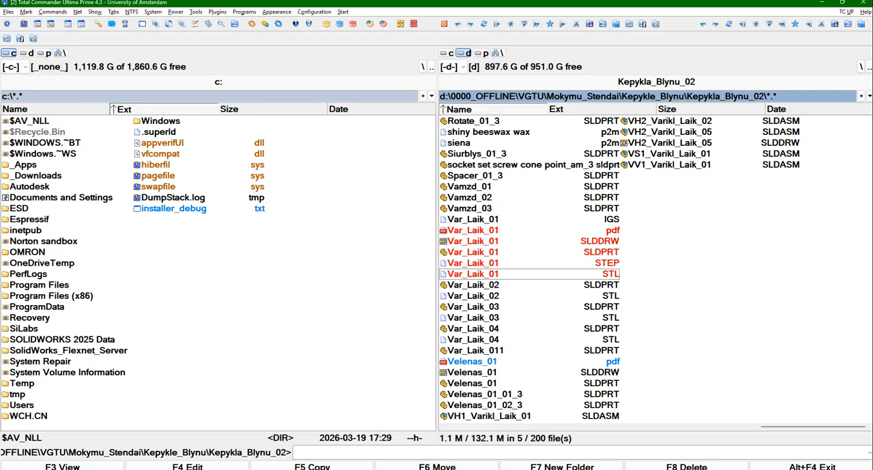
pyautogui.click(462, 469)
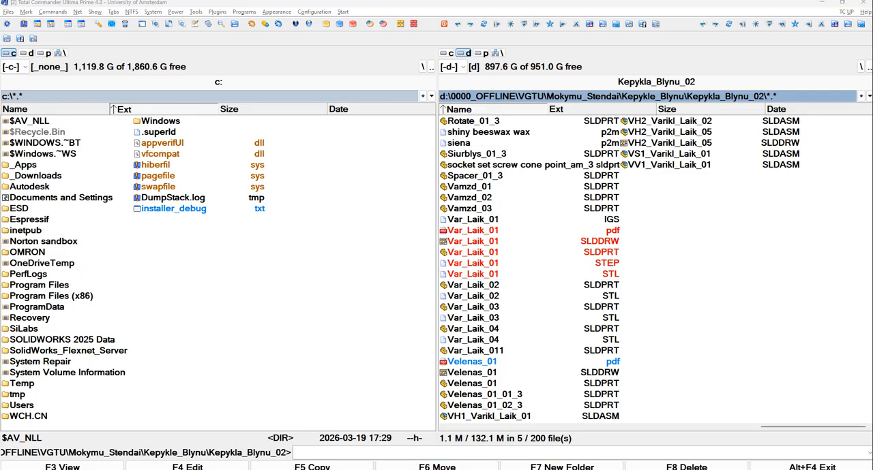
pyautogui.click(699, 286)
pyautogui.click(510, 264)
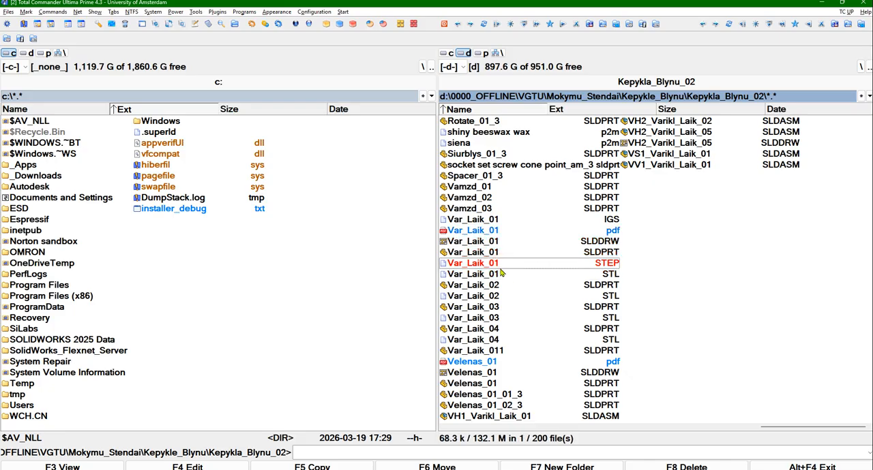
pyautogui.click(499, 273)
# Switch to SOLIDWORKS, close the Var_Laik_01 drawing and view the flat face of the motor holder part
pyautogui.hotkey('alt', 'Tab')
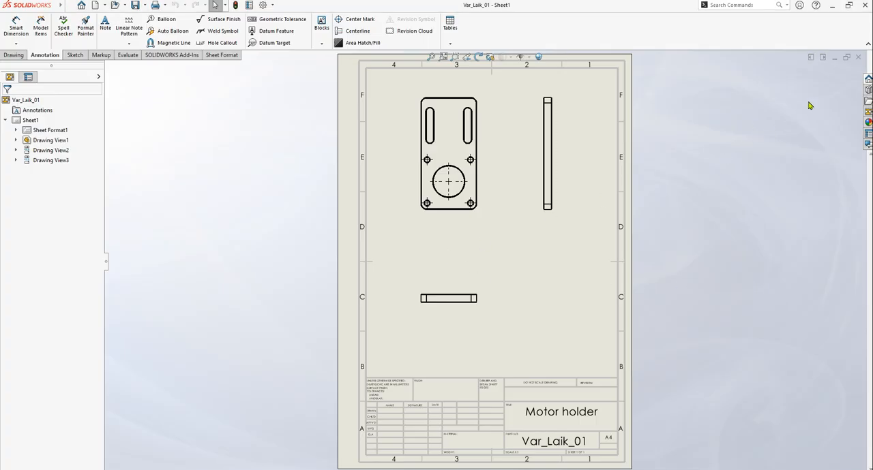
pyautogui.click(859, 58)
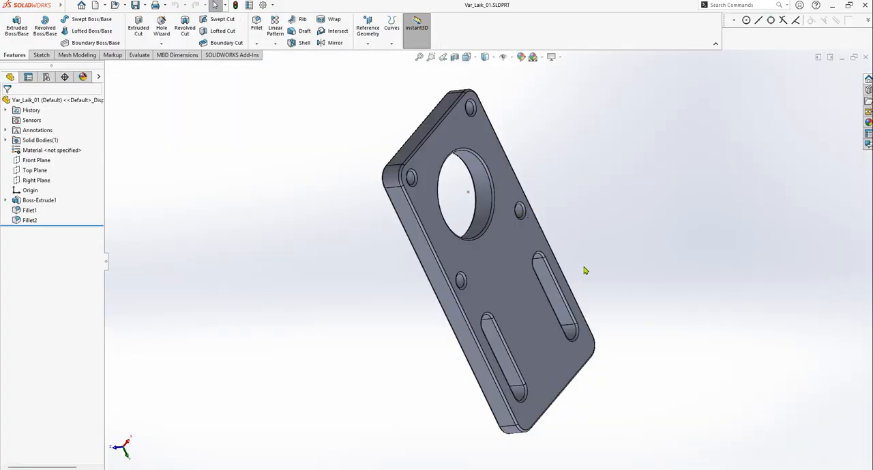
pyautogui.moveTo(578, 272); pyautogui.dragTo(550, 242, button='middle')
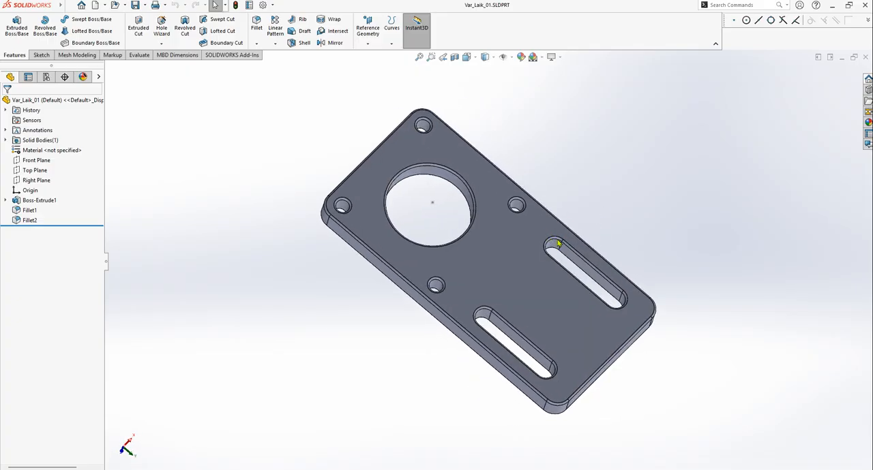
# Export the motor holder part as Var_Laik_01.STL in Kepykla_Blynu_02 using the Save as option, replacing the existing file
pyautogui.click(144, 4)
pyautogui.click(152, 29)
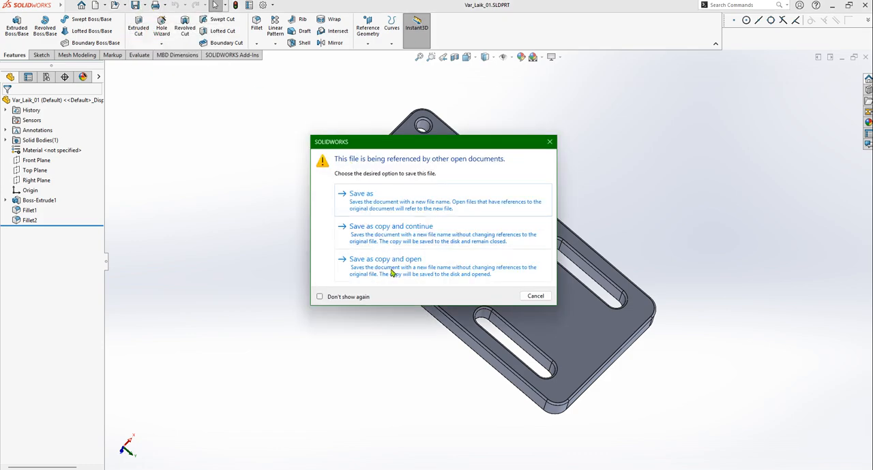
pyautogui.click(394, 200)
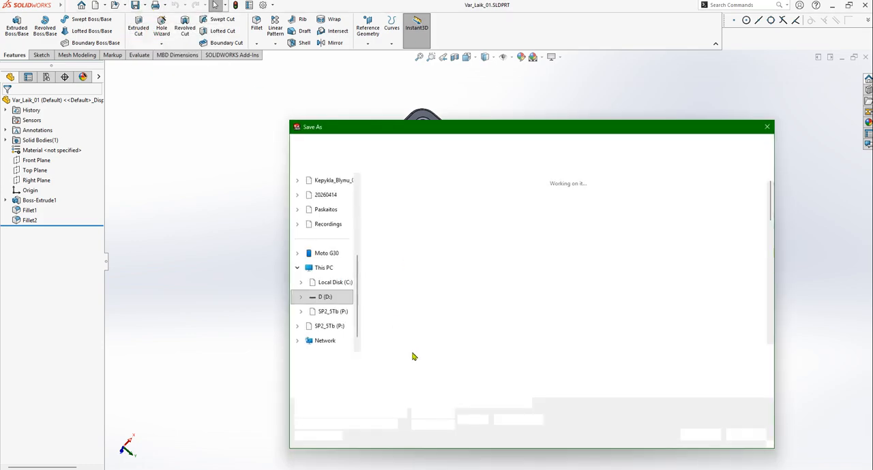
pyautogui.click(443, 374)
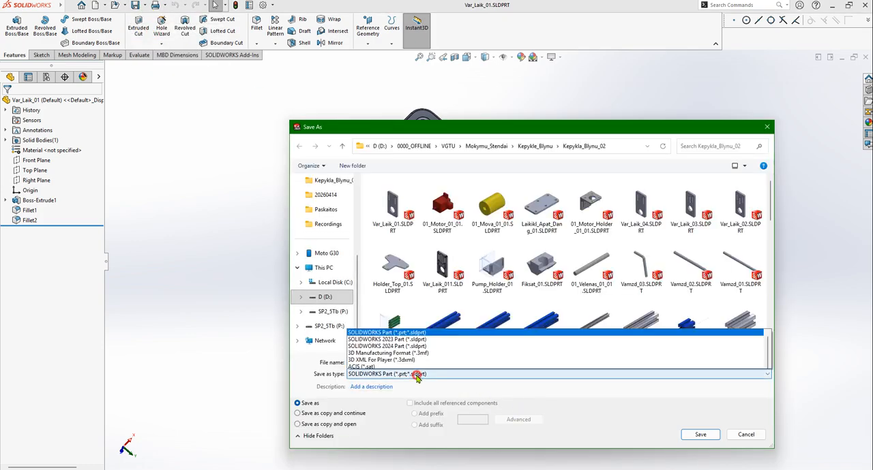
pyautogui.scroll(-1, 447, 328)
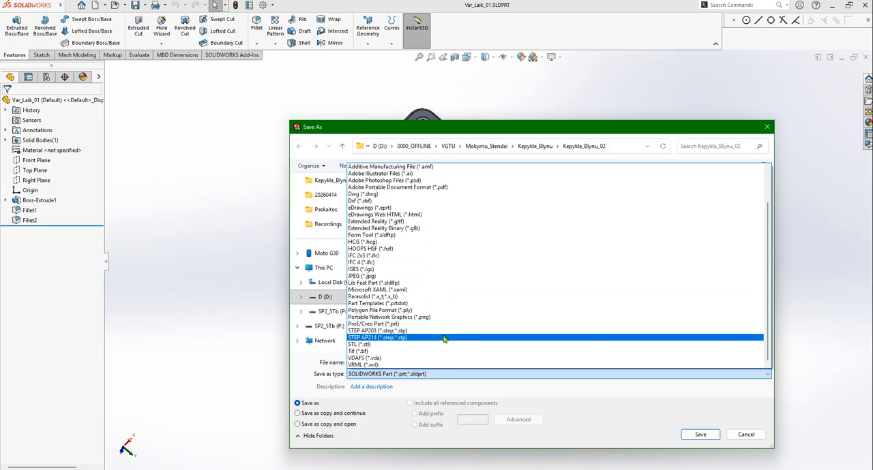
pyautogui.click(372, 345)
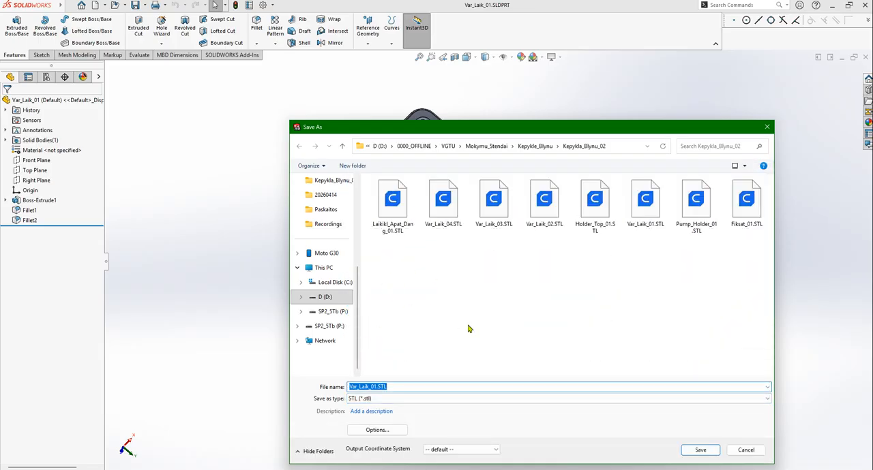
pyautogui.moveTo(500, 135); pyautogui.dragTo(409, 98)
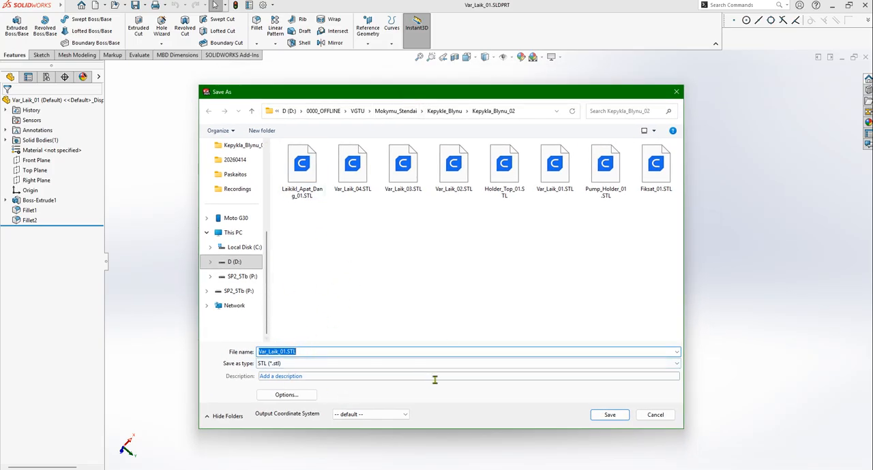
pyautogui.click(609, 416)
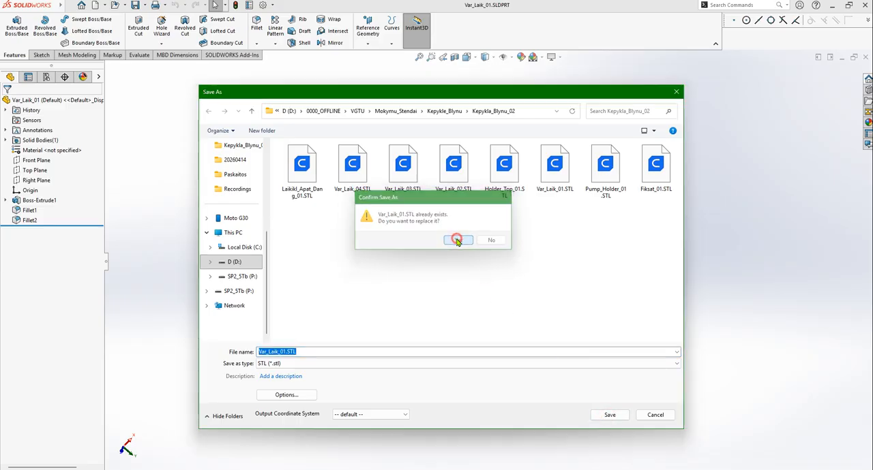
pyautogui.click(458, 294)
pyautogui.click(463, 260)
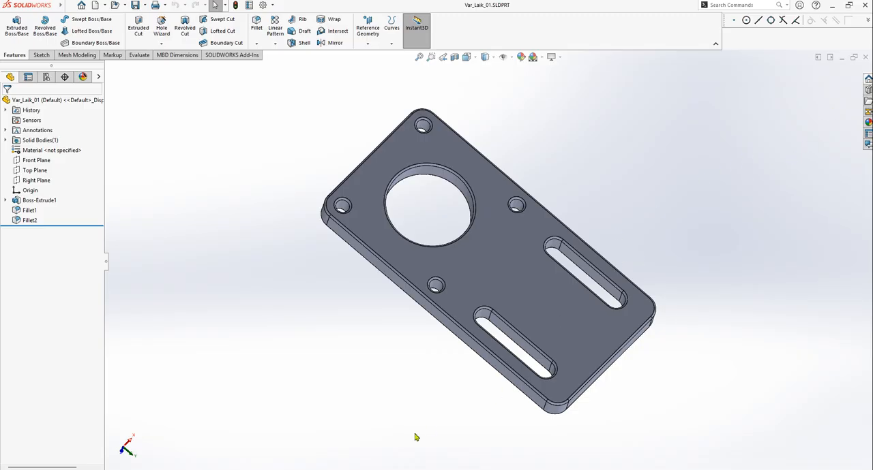
# Switch to UltiMaker Cura and load Var_Laik_01.STL from the Kepykla_Blynu_02 folder
pyautogui.press('super')
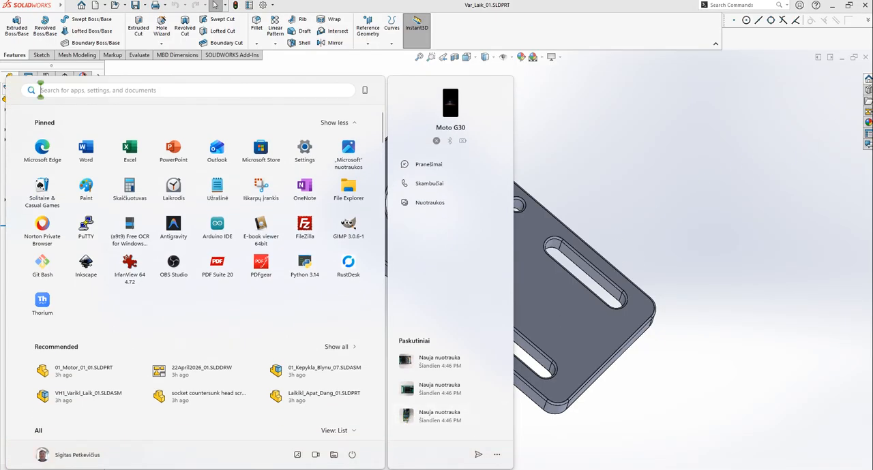
pyautogui.press('Escape')
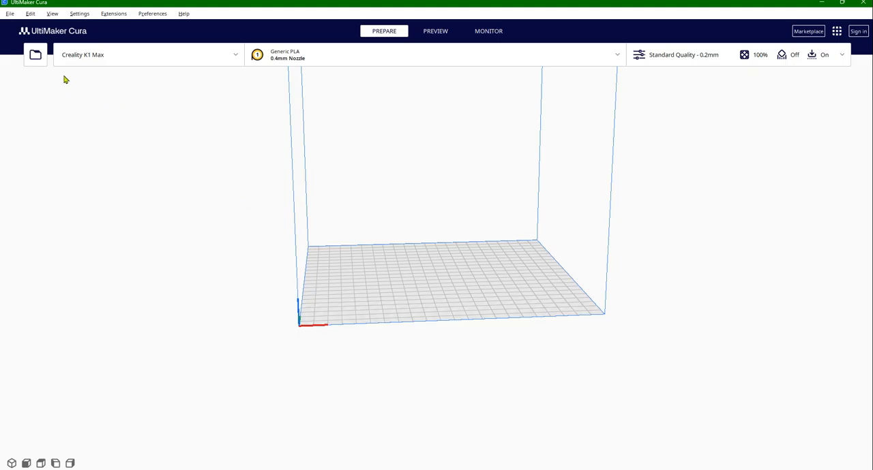
pyautogui.click(37, 54)
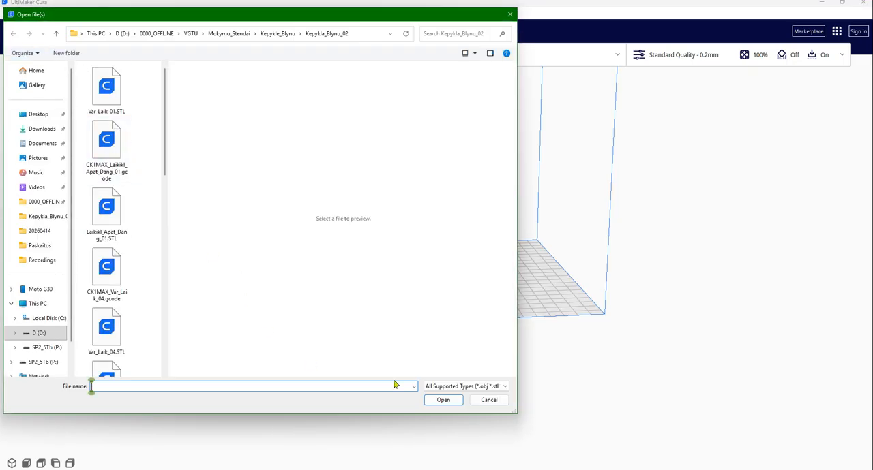
pyautogui.click(481, 386)
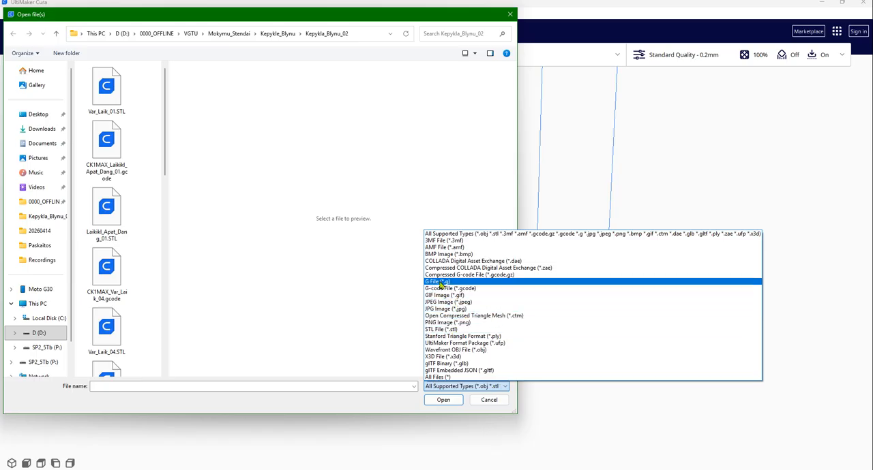
pyautogui.click(354, 296)
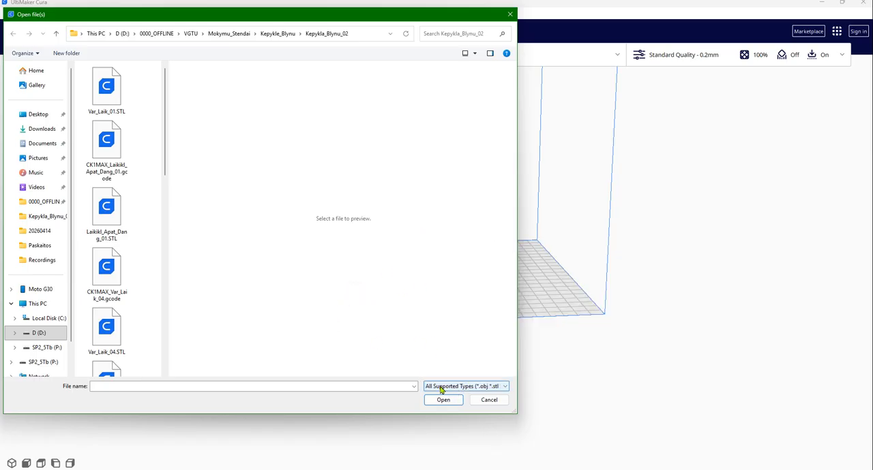
pyautogui.moveTo(166, 176); pyautogui.dragTo(242, 145)
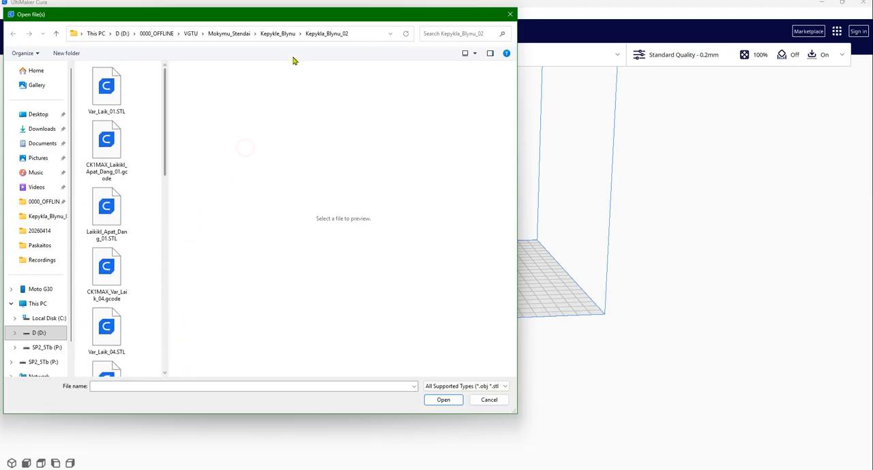
pyautogui.click(101, 93)
pyautogui.click(443, 399)
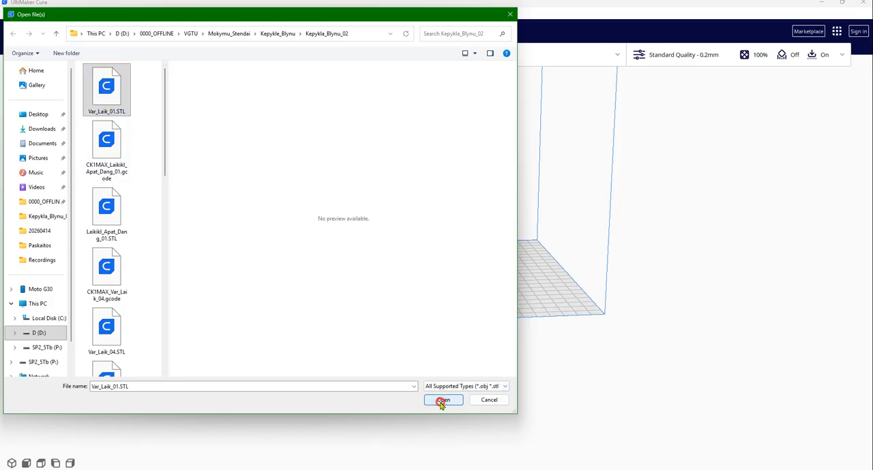
# Rotate the motor holder clockwise by one 15° snap so it lies diagonally on the build plate, and deselect it
pyautogui.scroll(3, 456, 284)
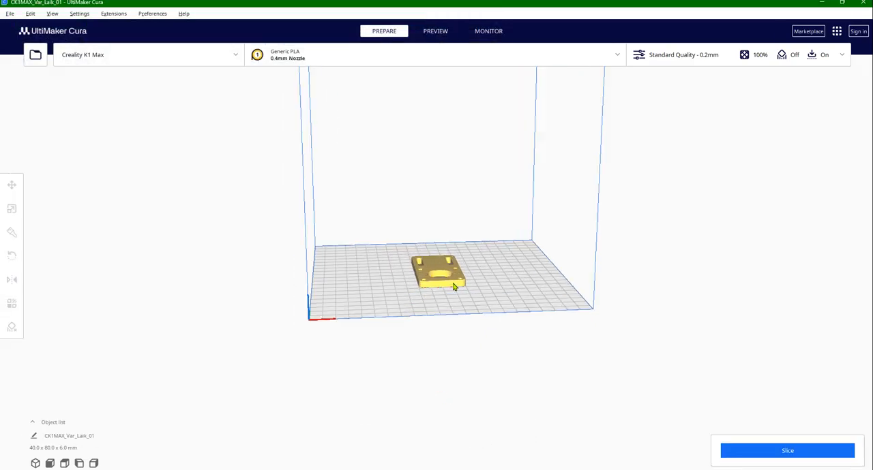
pyautogui.scroll(3, 483, 314)
pyautogui.moveTo(476, 316)
pyautogui.mouseDown(button='right')
pyautogui.moveTo(481, 294)
pyautogui.moveTo(471, 300)
pyautogui.mouseUp(button='right')
pyautogui.click(431, 271)
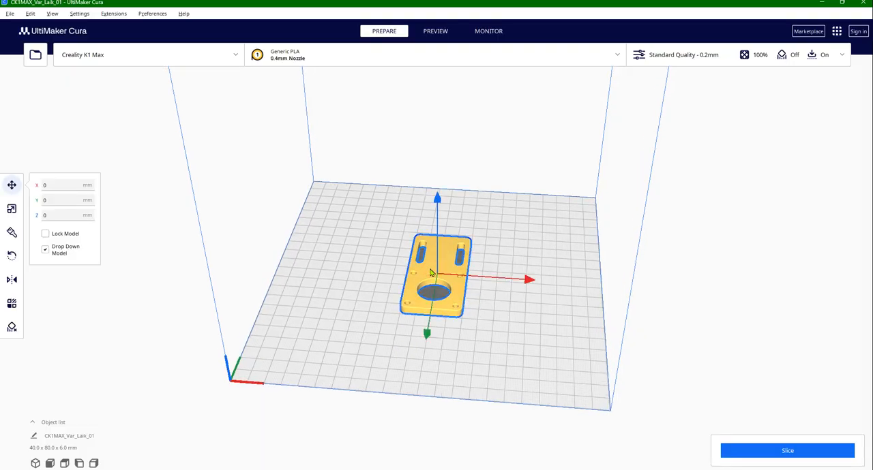
pyautogui.click(11, 255)
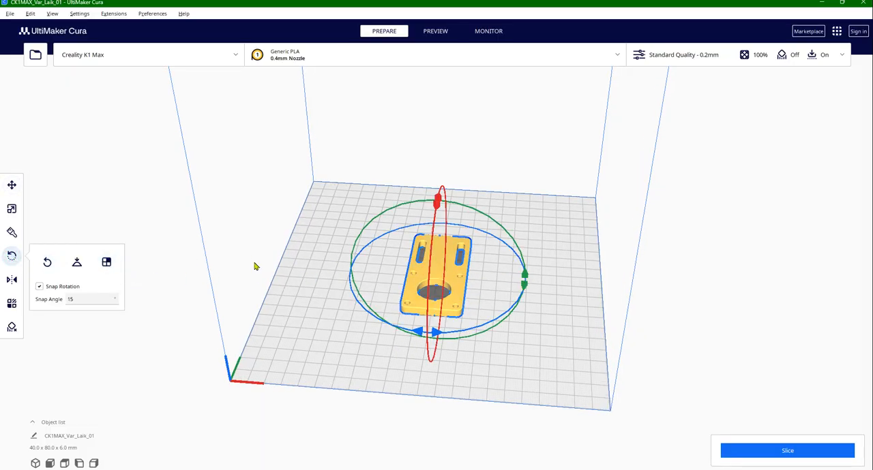
pyautogui.click(444, 332)
pyautogui.moveTo(444, 332); pyautogui.dragTo(410, 332)
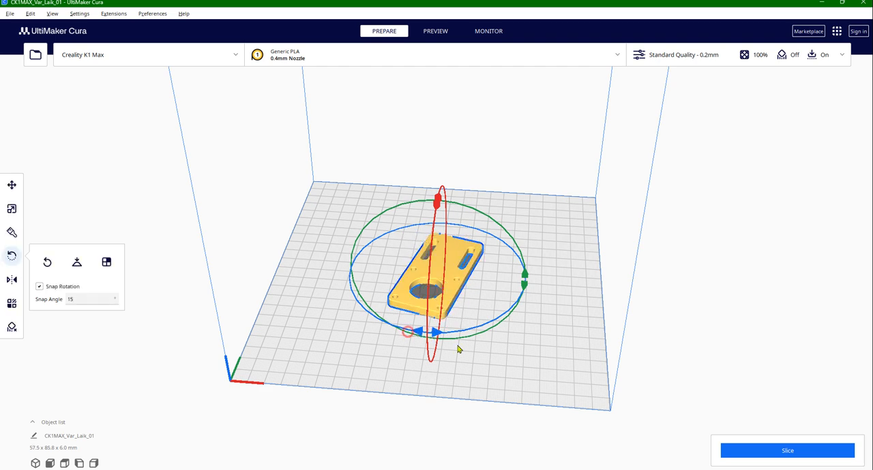
pyautogui.click(751, 116)
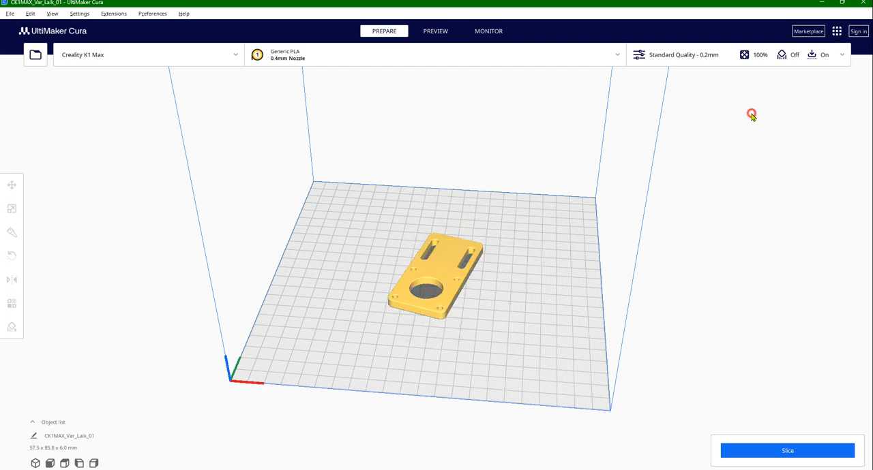
# Set the material's printing temperature to 220 °C in the print settings and close the settings
pyautogui.click(837, 56)
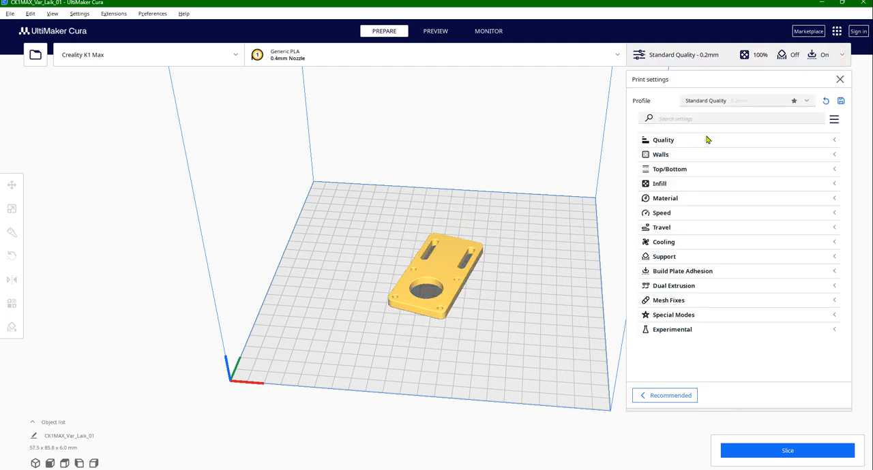
pyautogui.click(669, 199)
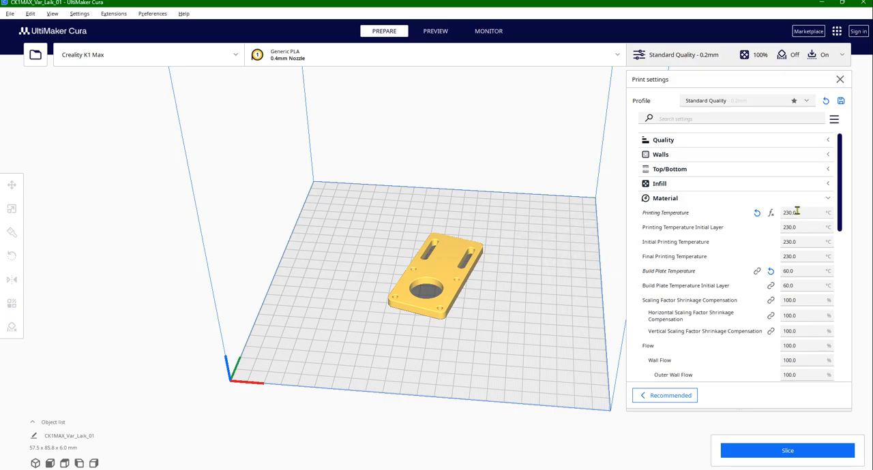
pyautogui.click(804, 213)
pyautogui.write('220')
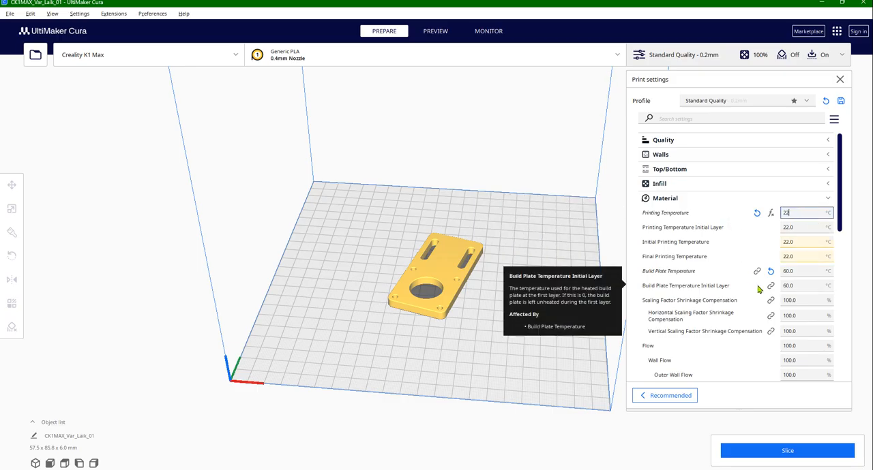
pyautogui.click(828, 198)
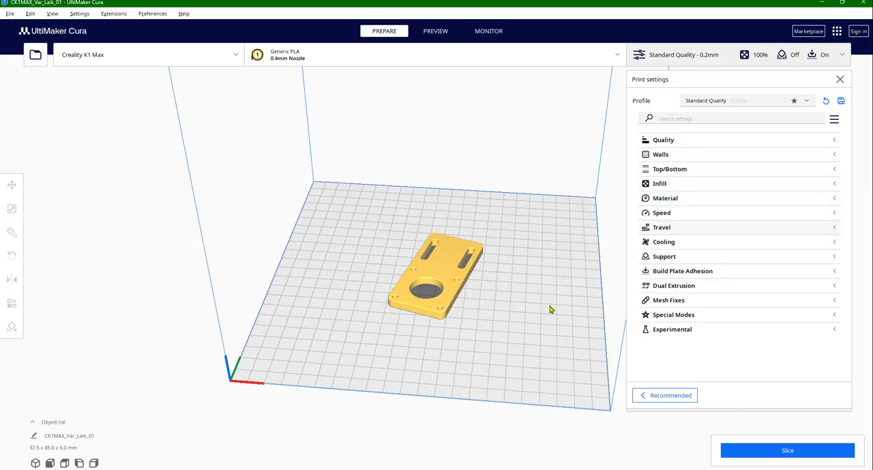
pyautogui.scroll(5, 478, 338)
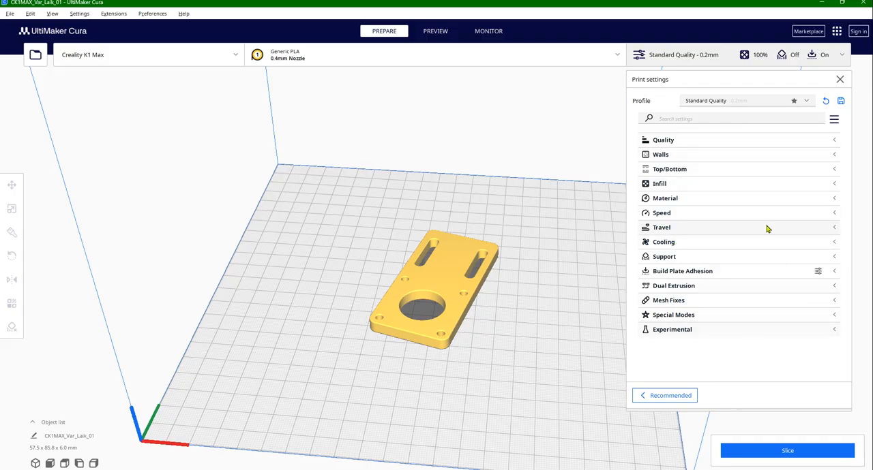
pyautogui.click(839, 79)
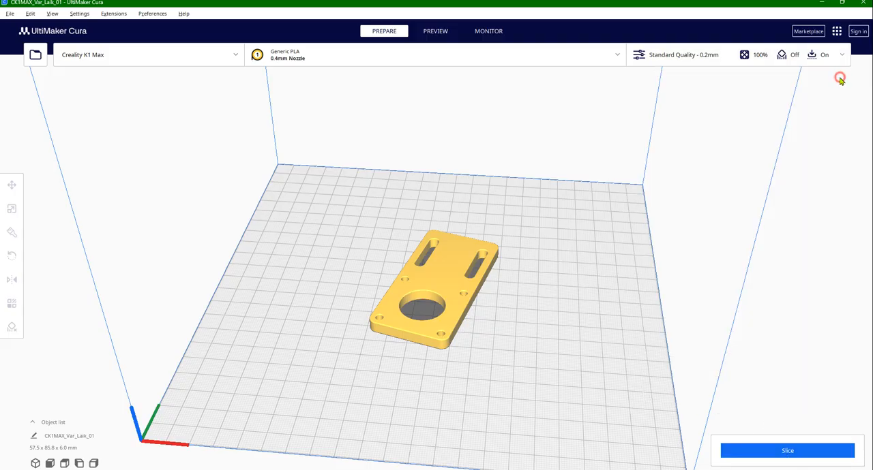
# Slice the motor holder and inspect its layer preview from the top layer down to the first and back
pyautogui.click(783, 448)
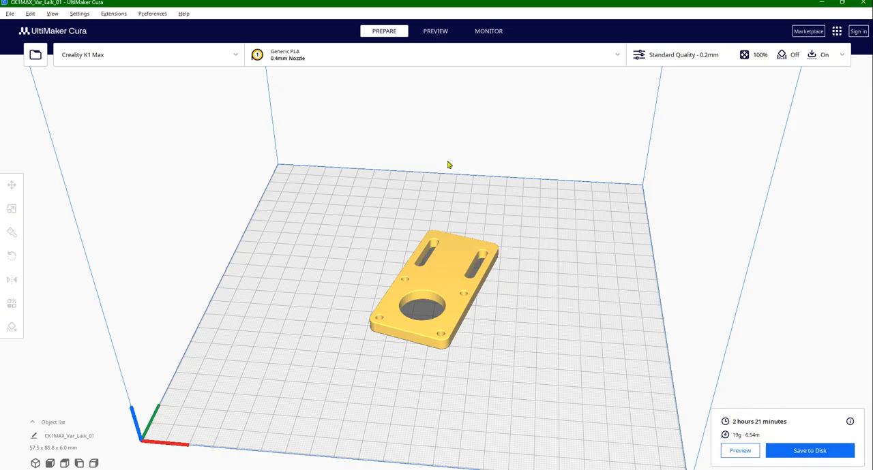
pyautogui.click(436, 31)
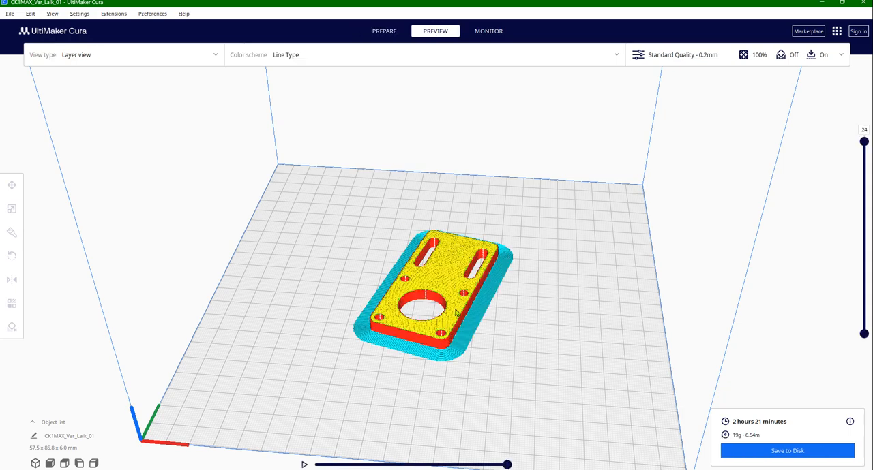
pyautogui.scroll(-3, 457, 312)
pyautogui.scroll(5, 464, 341)
pyautogui.scroll(-2, 469, 381)
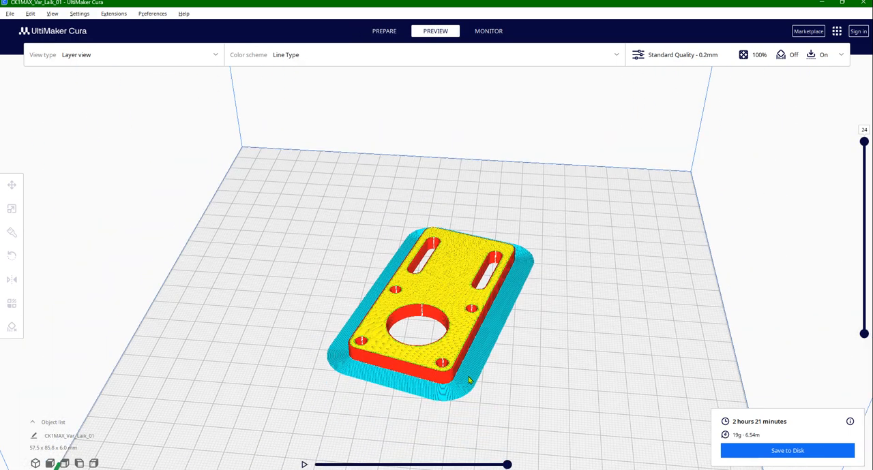
pyautogui.moveTo(459, 409)
pyautogui.mouseDown(button='right')
pyautogui.moveTo(468, 389)
pyautogui.moveTo(461, 395)
pyautogui.mouseUp(button='right')
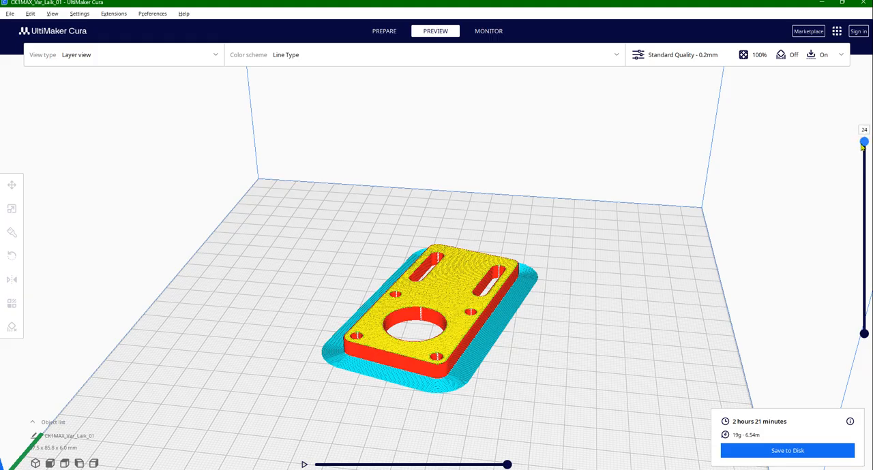
pyautogui.moveTo(863, 143); pyautogui.dragTo(853, 379)
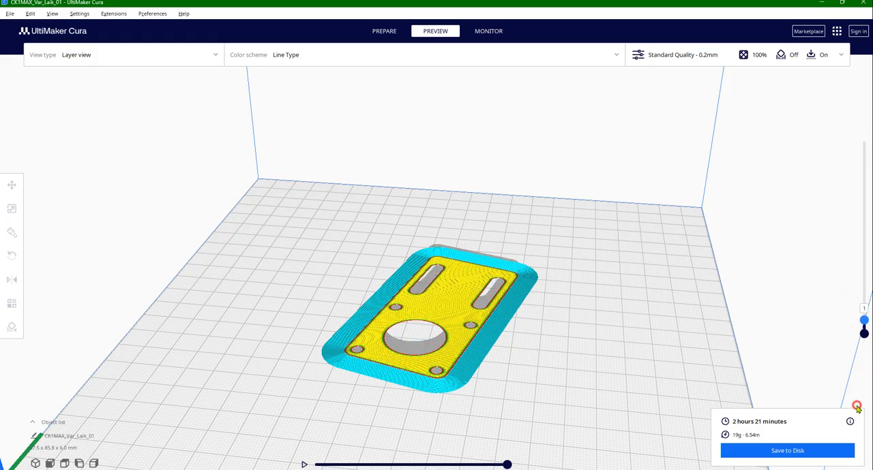
pyautogui.moveTo(864, 327); pyautogui.dragTo(863, 140)
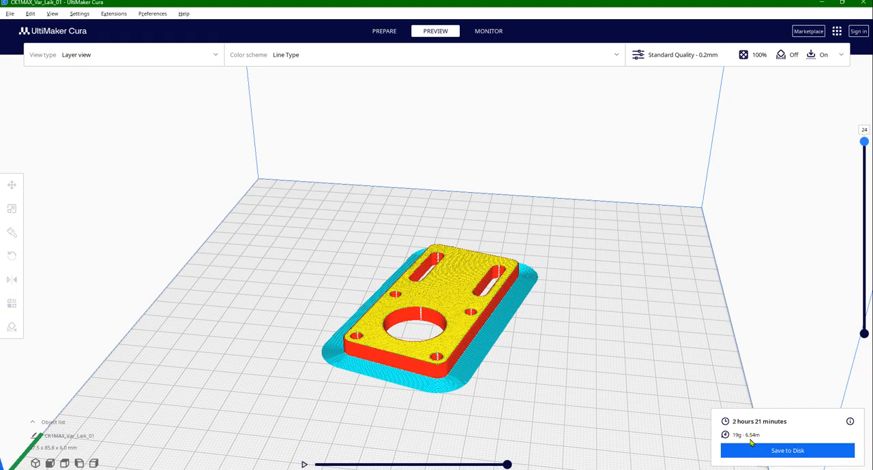
# Save the sliced file as CK1MAX_Var_Laik_01.gcode in Kepykla_Blynu_02, replacing the existing file, and dismiss the save notification
pyautogui.click(784, 452)
pyautogui.click(447, 401)
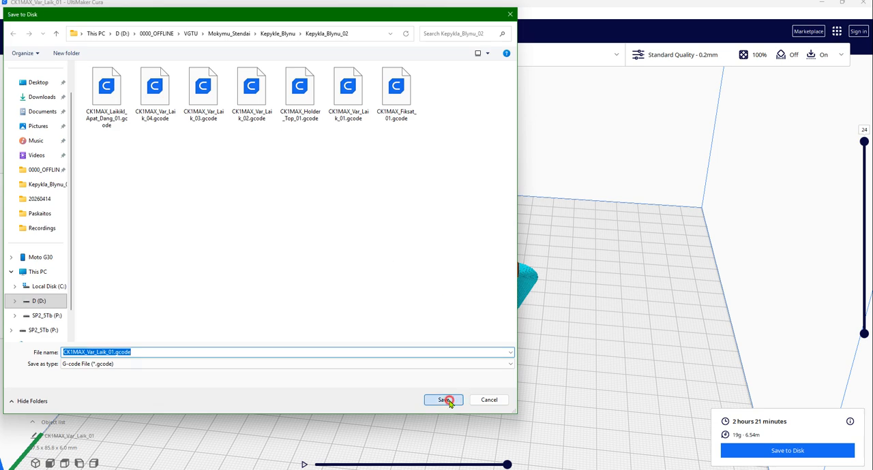
pyautogui.click(490, 250)
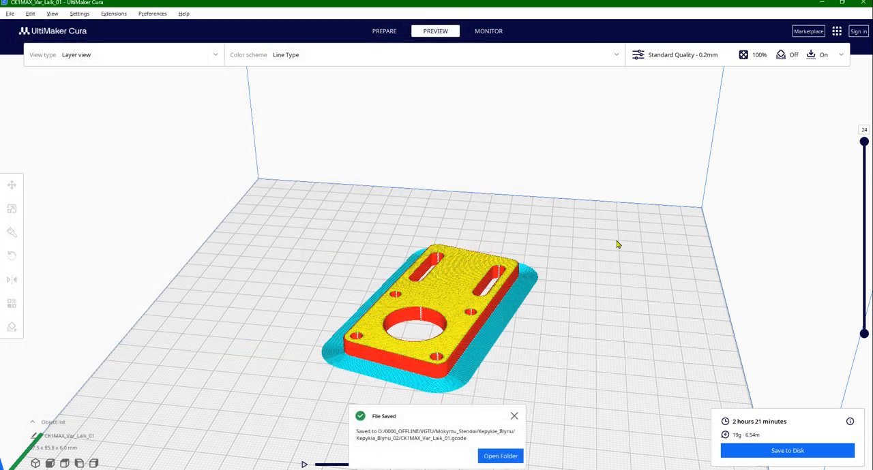
pyautogui.click(514, 415)
# Switch to Total Commander and point out the Var_Laik_01 SLDPRT and STL files
pyautogui.hotkey('alt', 'Tab')
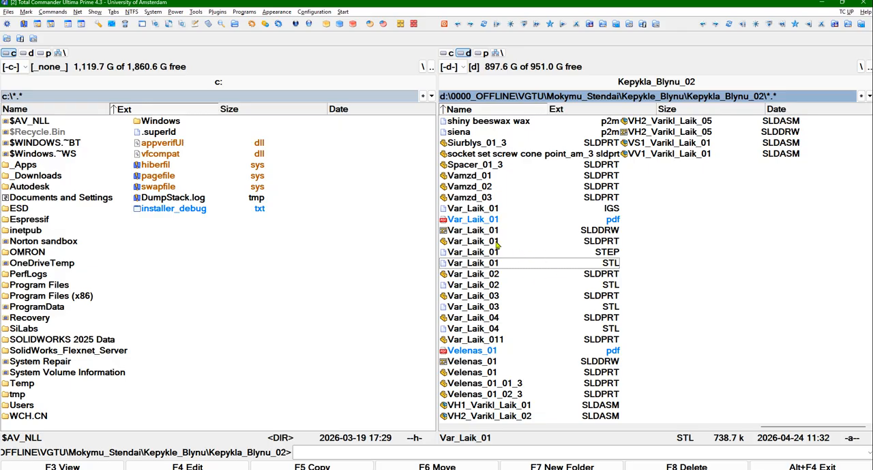
pyautogui.click(497, 243)
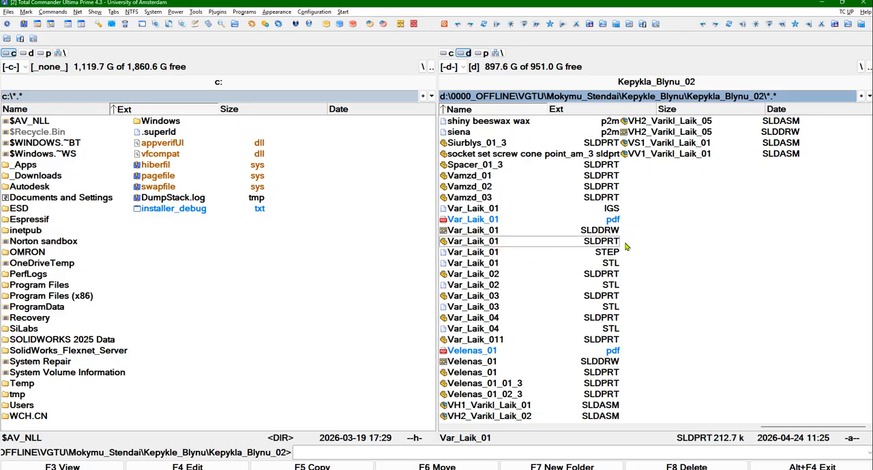
pyautogui.click(617, 264)
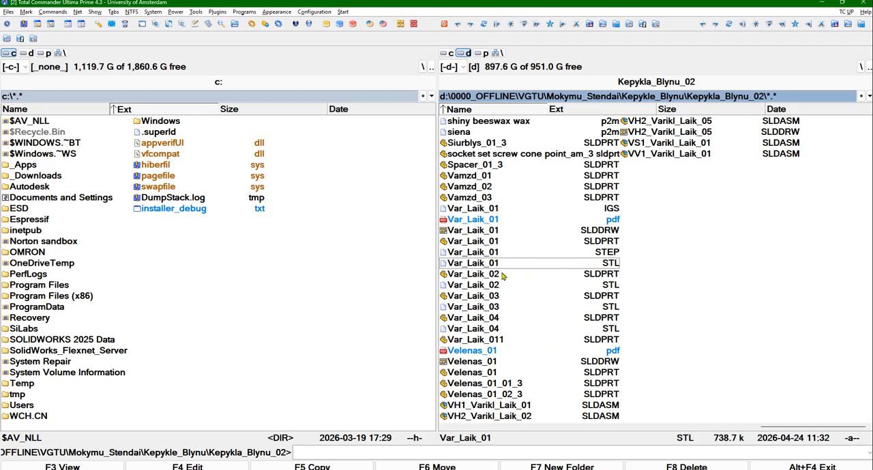
# Rename CK1MAX_Var_Laik_01.gcode to Var_Laik_01.gcode in Kepykla_Blynu_02
pyautogui.scroll(5, 502, 275)
pyautogui.scroll(-2, 716, 343)
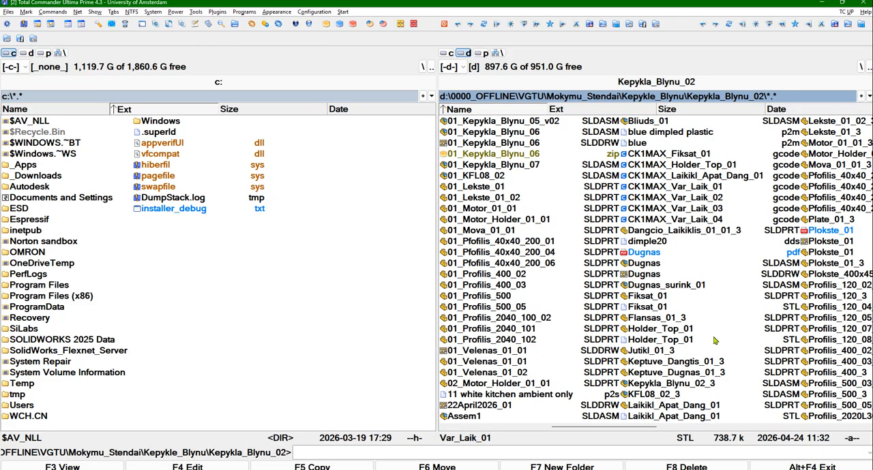
pyautogui.click(671, 192)
pyautogui.click(670, 190)
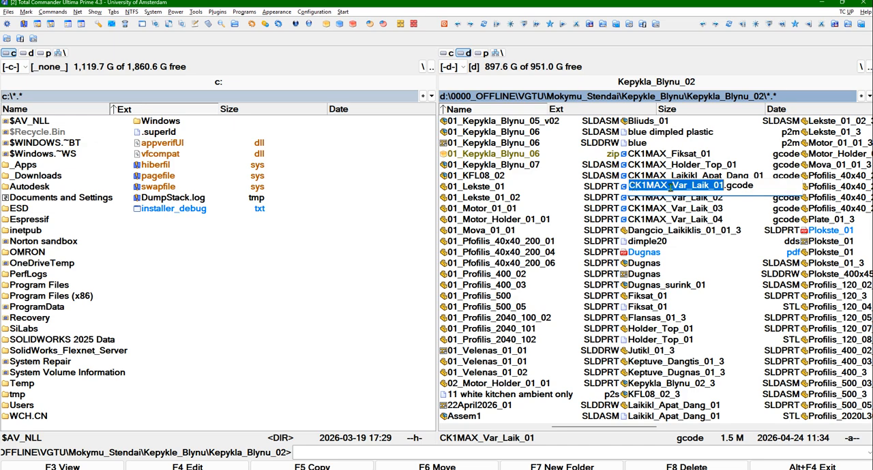
pyautogui.click(669, 186)
pyautogui.press('BackSpace')
pyautogui.press('BackSpace')
pyautogui.press('BackSpace')
pyautogui.press('BackSpace')
pyautogui.press('BackSpace')
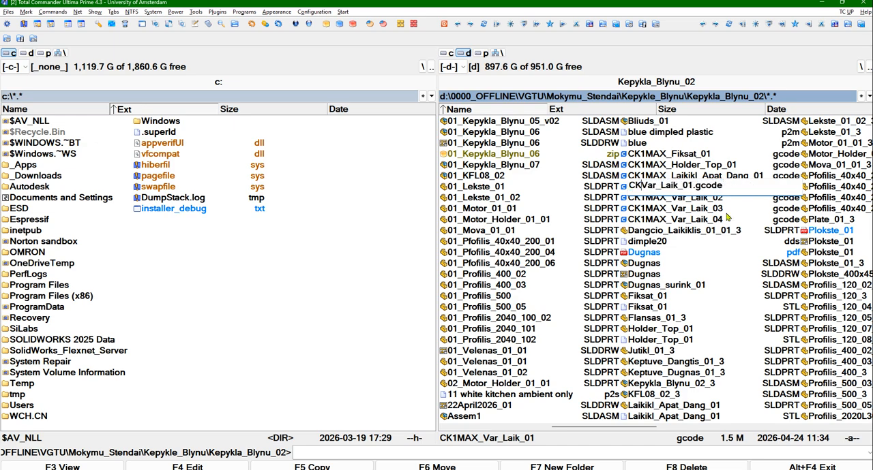
pyautogui.press('BackSpace')
pyautogui.press('BackSpace')
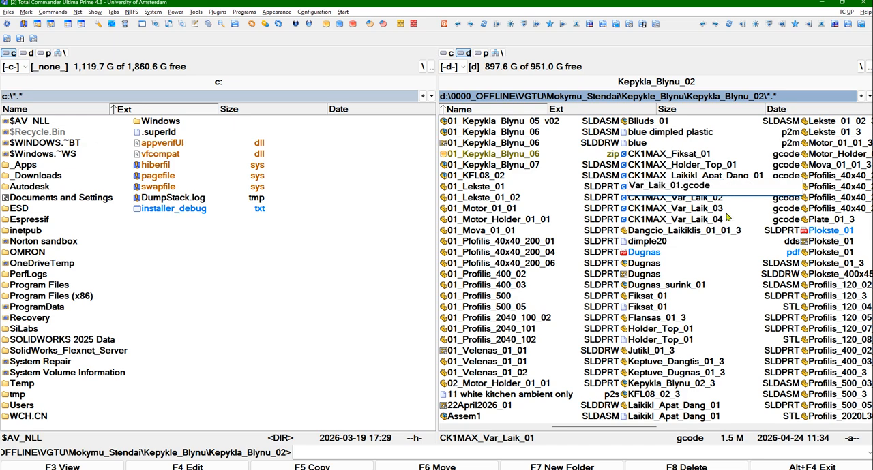
pyautogui.press('Return')
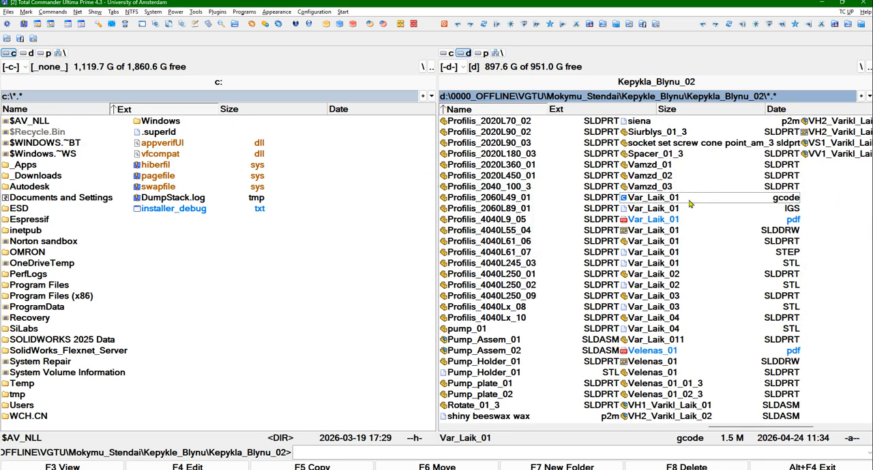
# Delete the unneeded Var_Laik_01.IGS and Var_Laik_01.STEP files from Kepykla_Blynu_02
pyautogui.click(666, 208)
pyautogui.press('Delete')
pyautogui.click(434, 274)
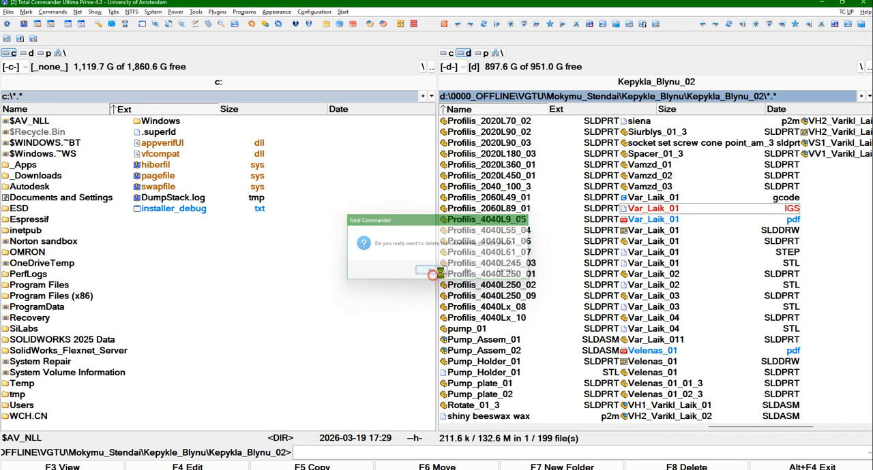
pyautogui.click(750, 243)
pyautogui.press('Delete')
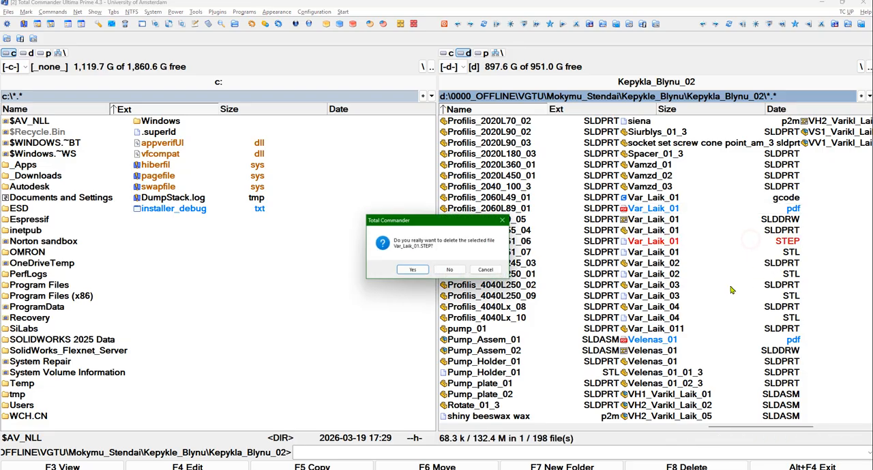
pyautogui.click(409, 272)
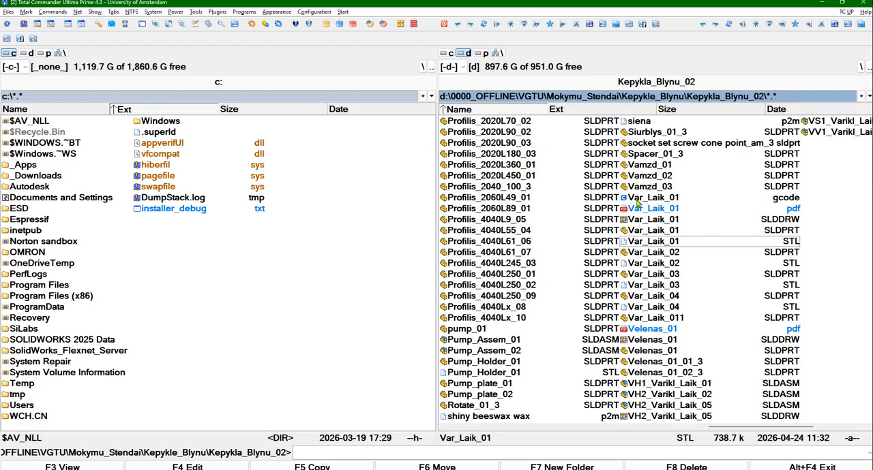
# Mark the five Var_Laik_01 files from gcode through STL
pyautogui.click(639, 198)
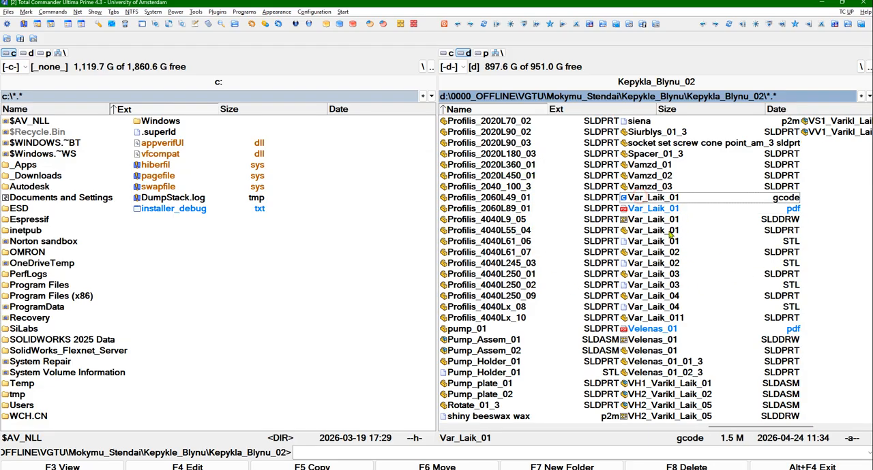
pyautogui.keyDown('shift'); pyautogui.click(648, 242); pyautogui.keyUp('shift')
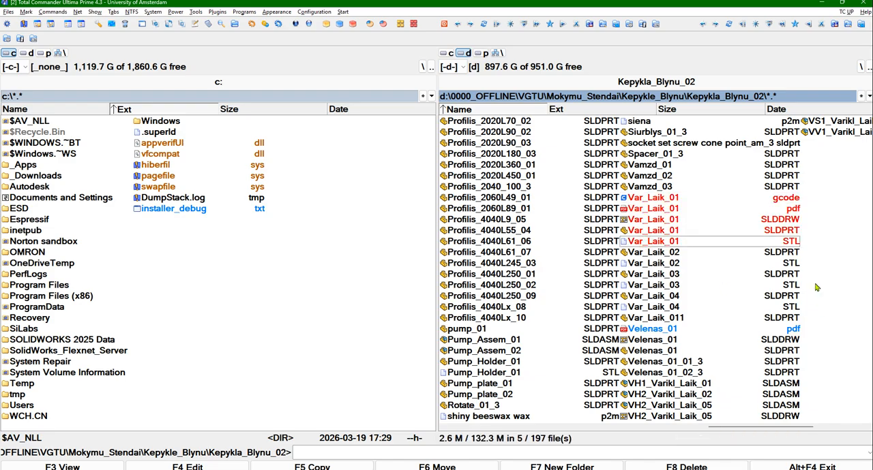